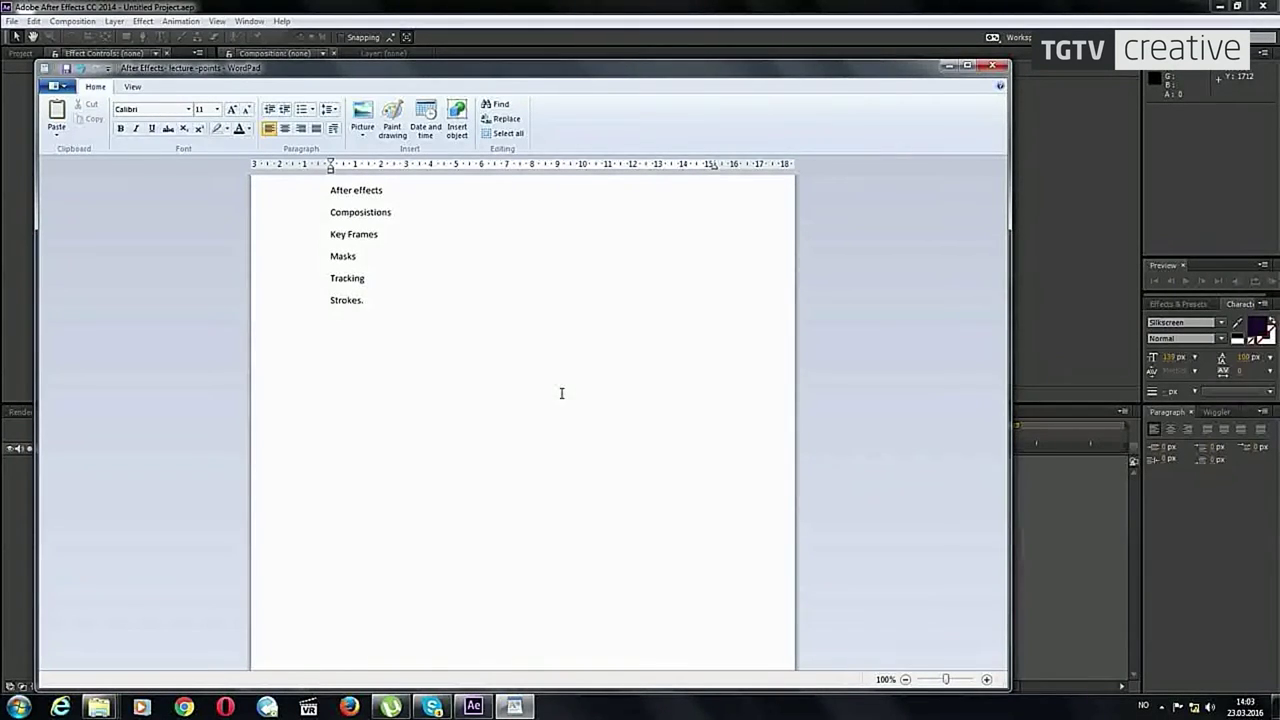
# Step: Minimize the WordPad lecture notes window to reveal After Effects
pyautogui.click(946, 64)
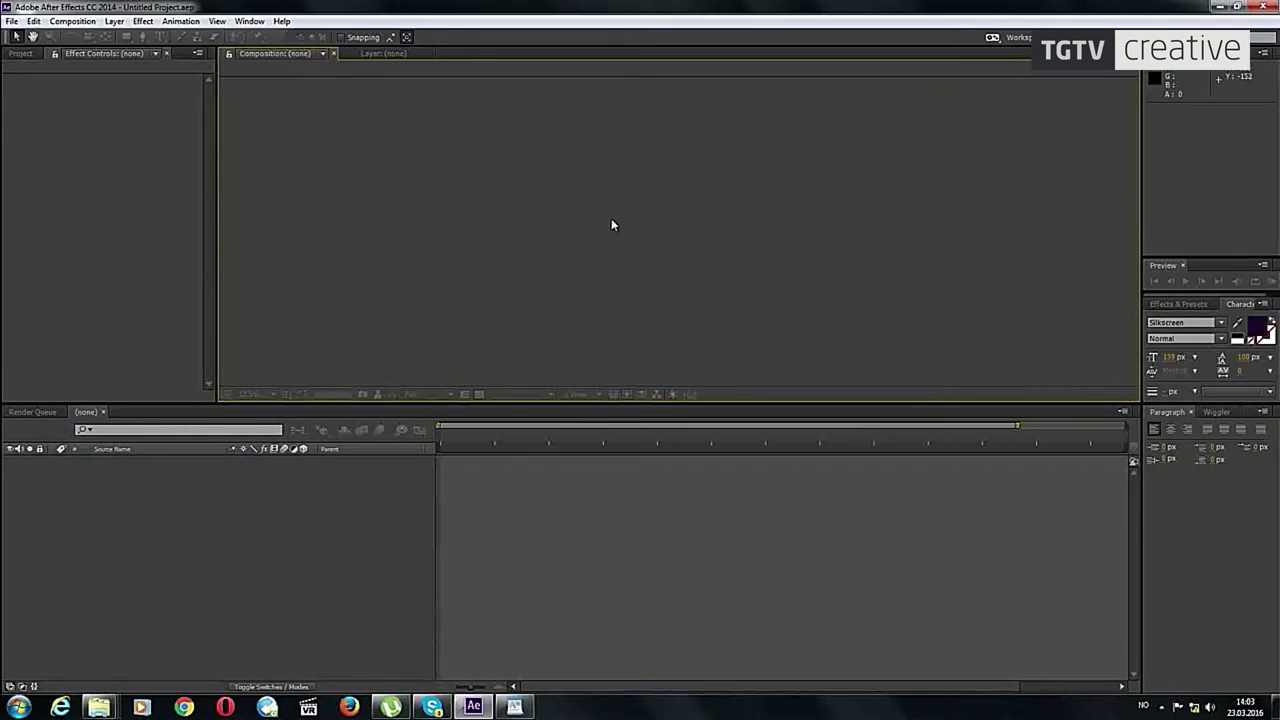
# Step: Create a new composition, Comp 1, with width 1920, height 1080 and 25 fps
pyautogui.click(72, 21)
pyautogui.click(82, 33)
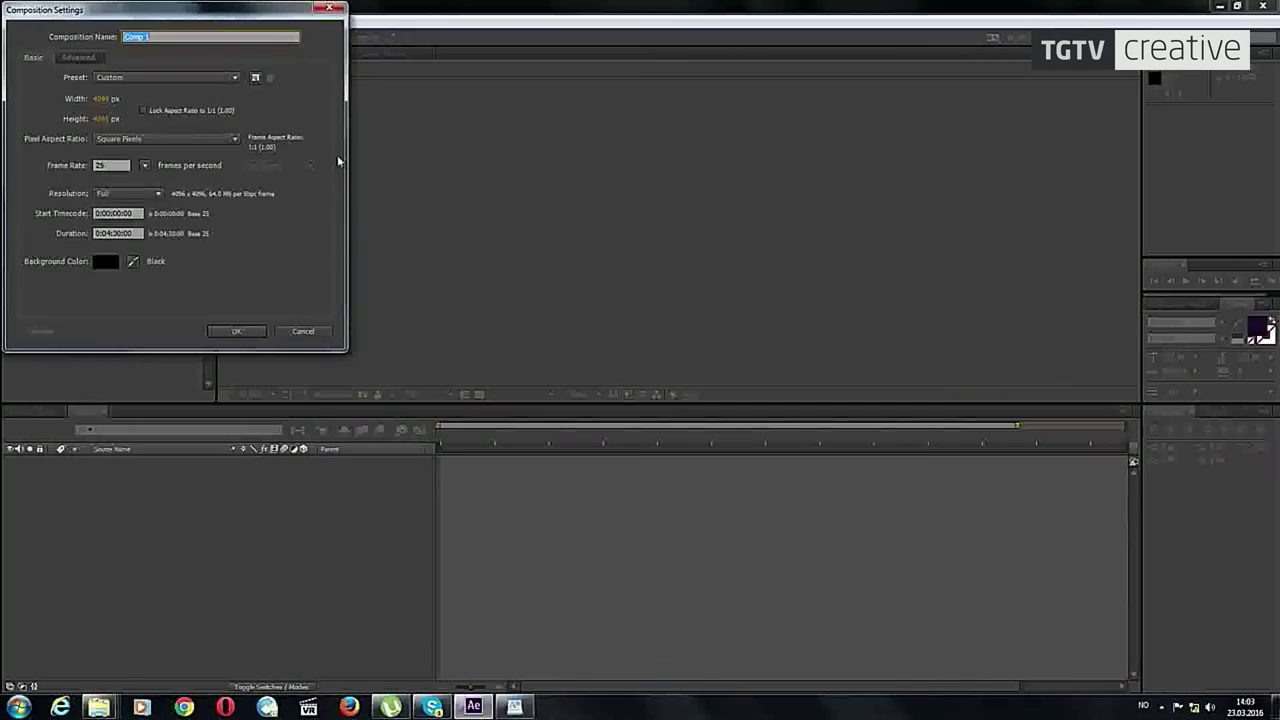
pyautogui.moveTo(211, 9); pyautogui.dragTo(874, 174)
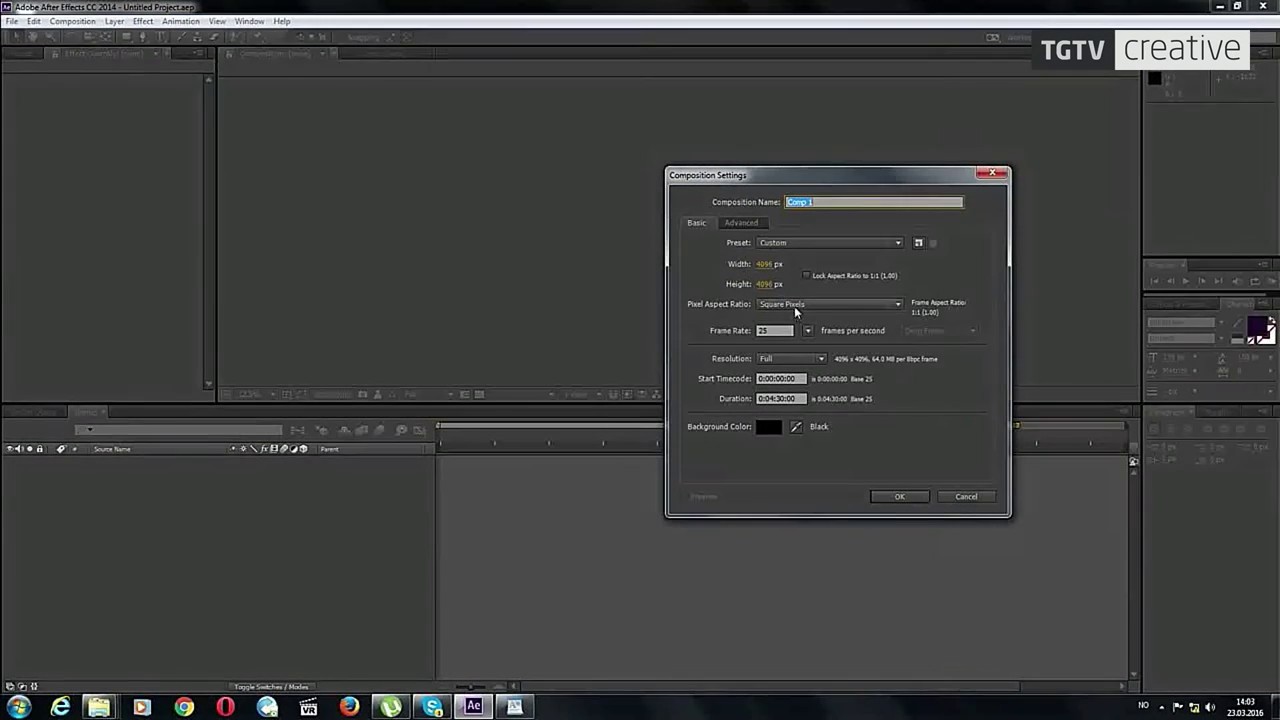
pyautogui.click(768, 263)
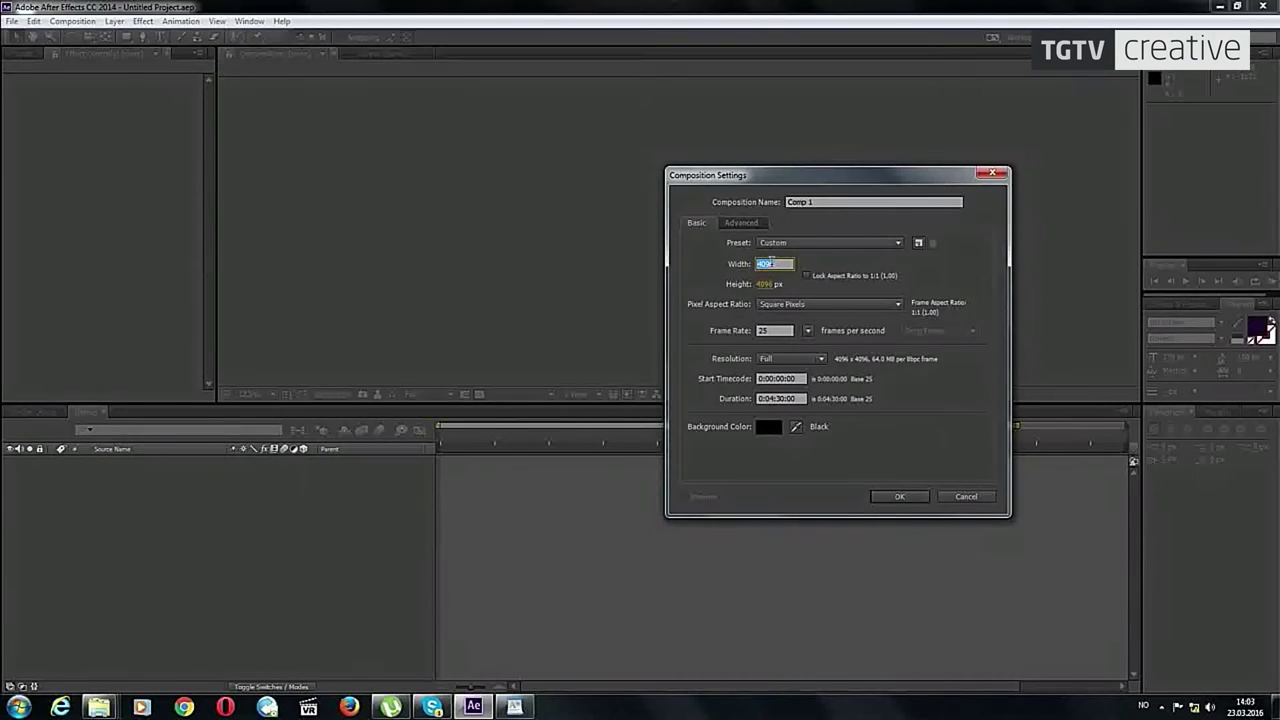
pyautogui.write('1920')
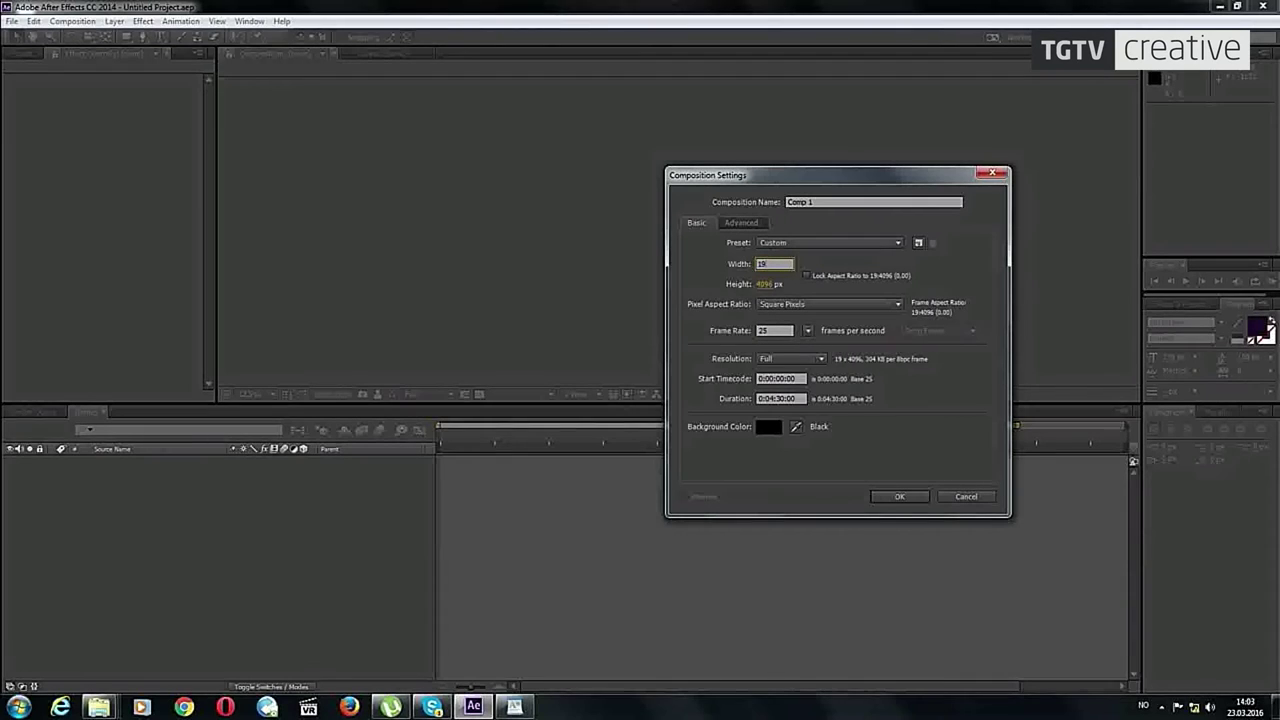
pyautogui.click(762, 283)
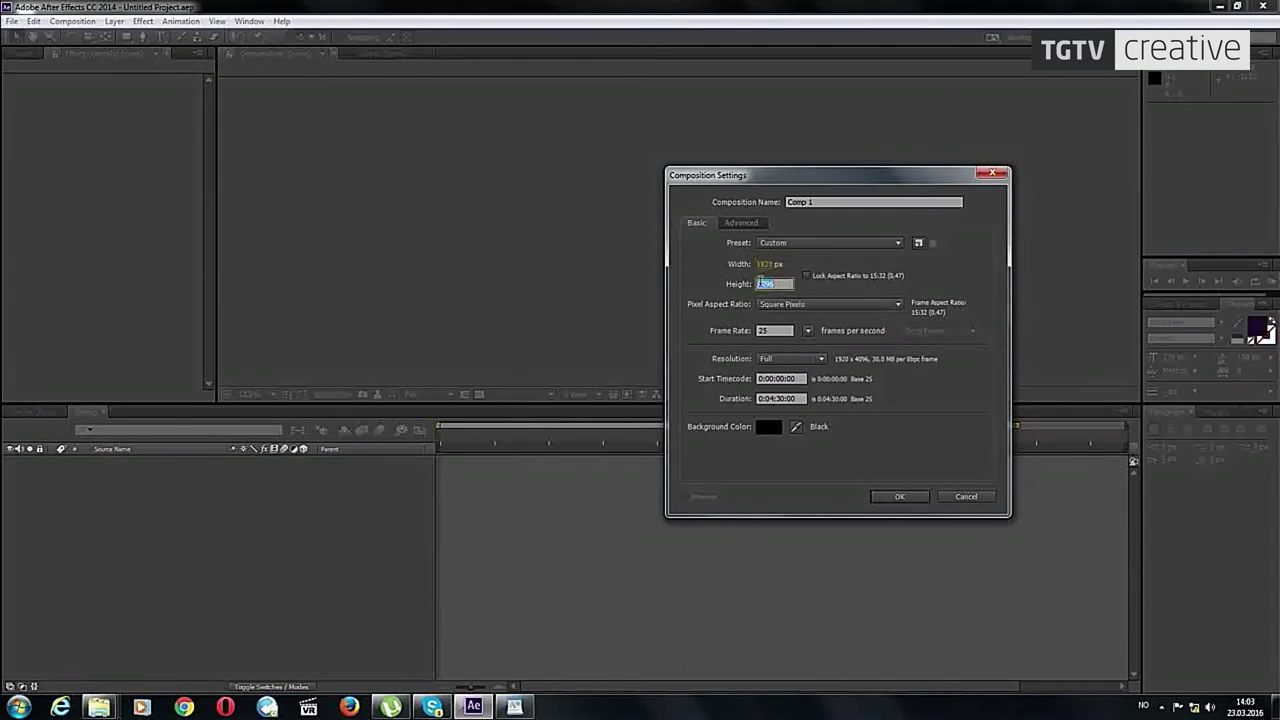
pyautogui.write('18')
pyautogui.press('BackSpace')
pyautogui.press('BackSpace')
pyautogui.write('080')
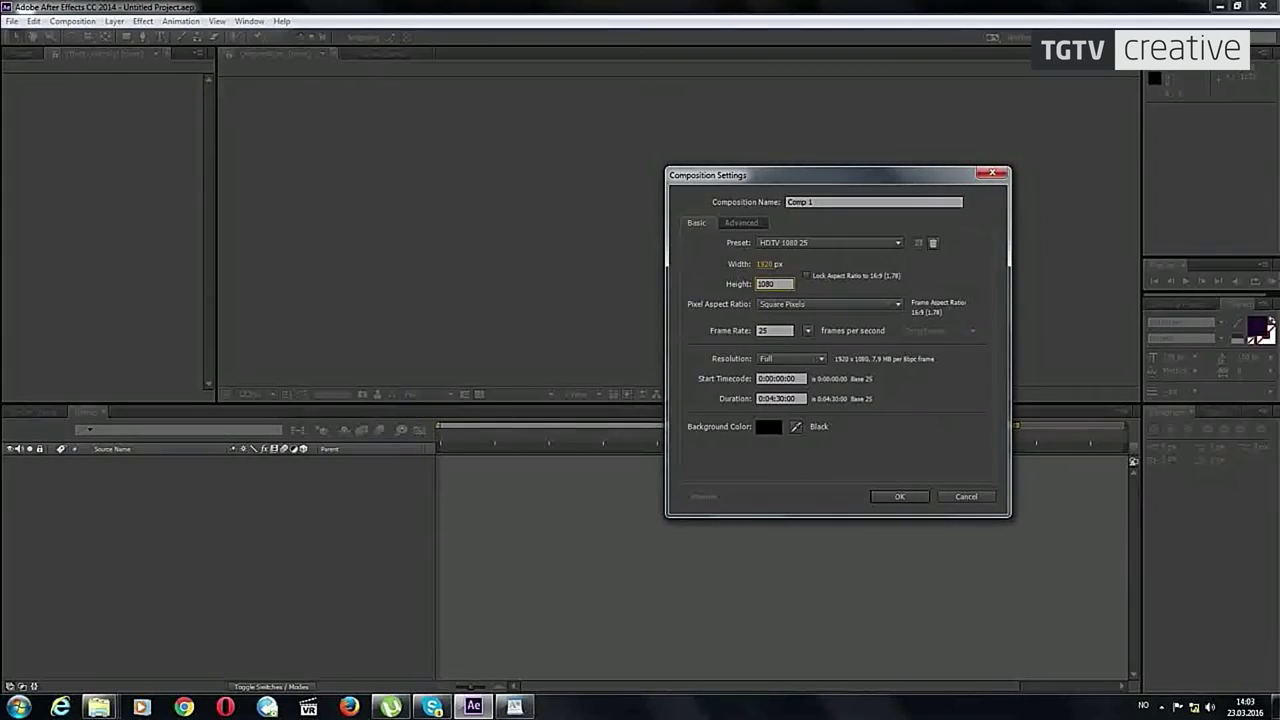
pyautogui.press('Return')
# Step: Zoom the empty Comp 1 view to 25% and briefly check the lecture topic list
pyautogui.scroll(4, 755, 264)
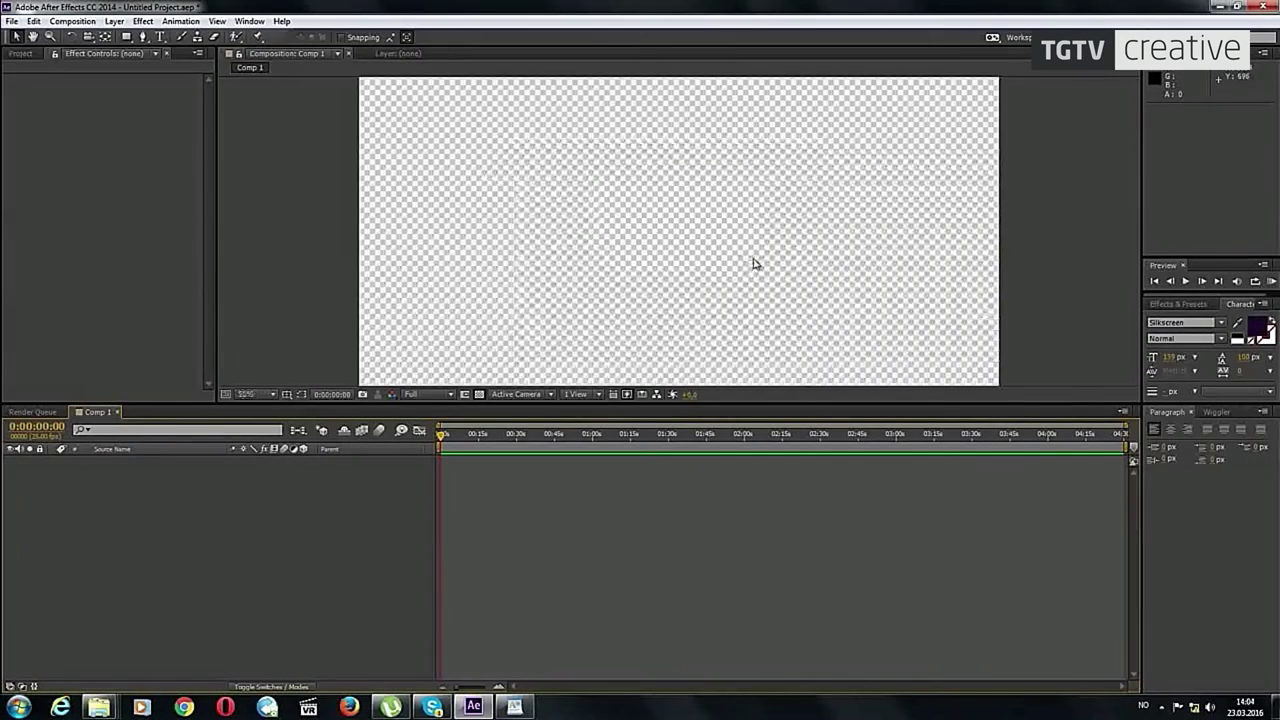
pyautogui.scroll(-1, 755, 264)
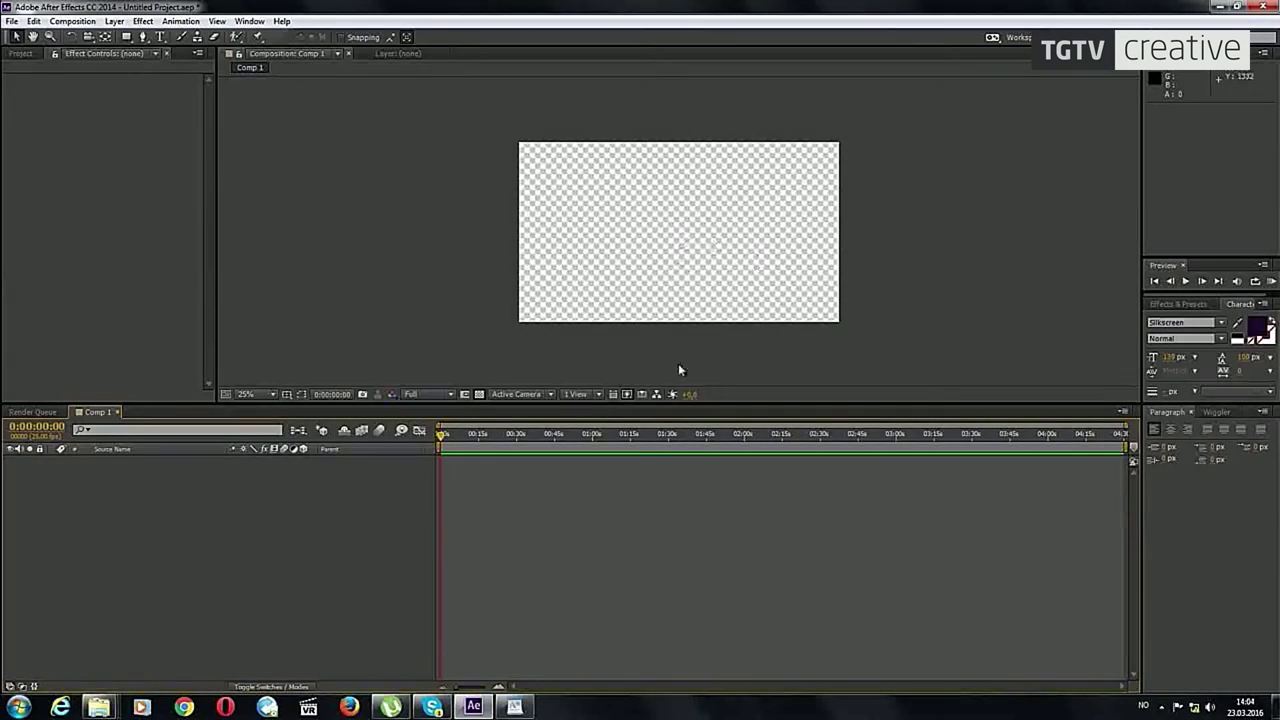
pyautogui.click(514, 707)
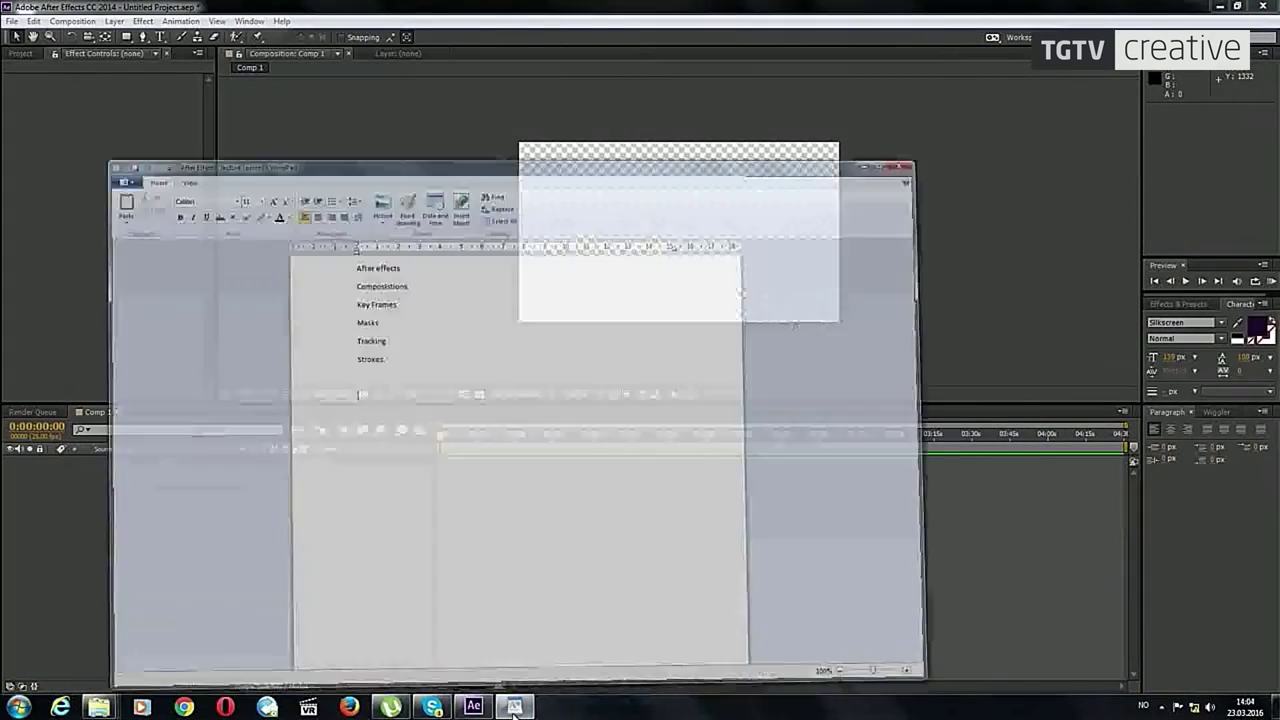
pyautogui.click(514, 707)
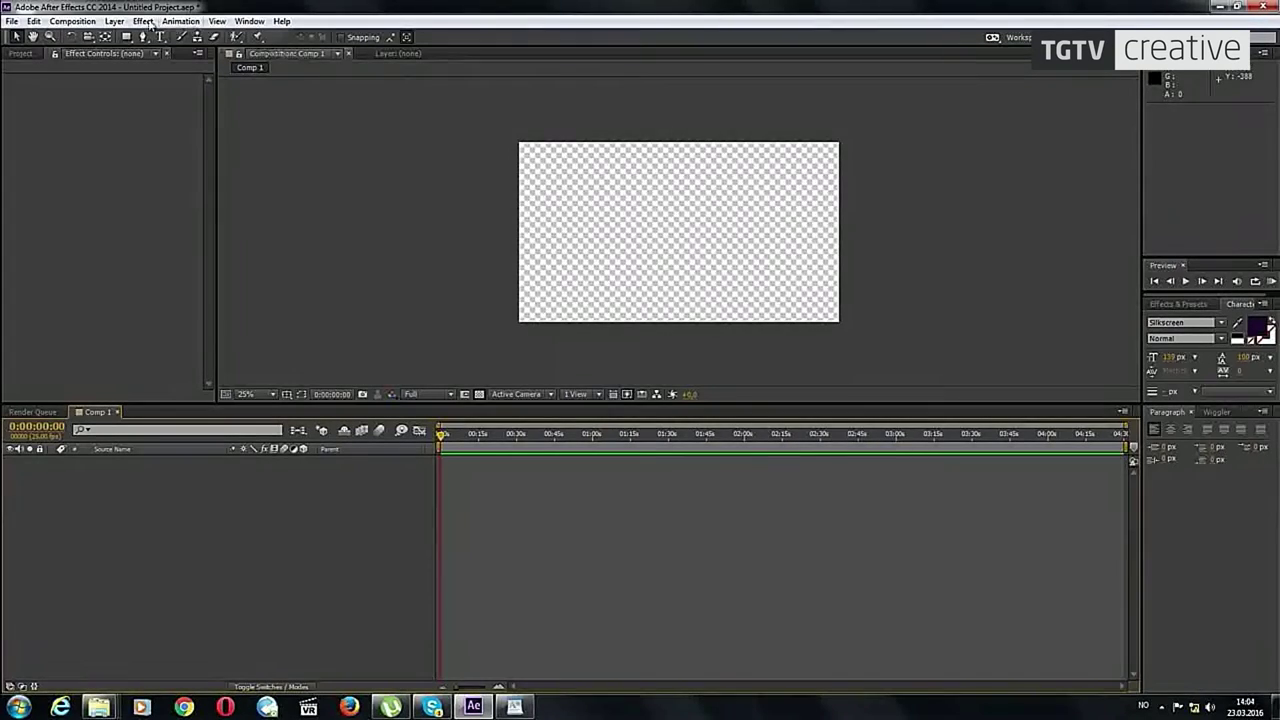
# Step: Add a 1920 × 1080 solid, Black Solid 1, coloured pure black (000000)
pyautogui.click(114, 21)
pyautogui.moveTo(129, 36)
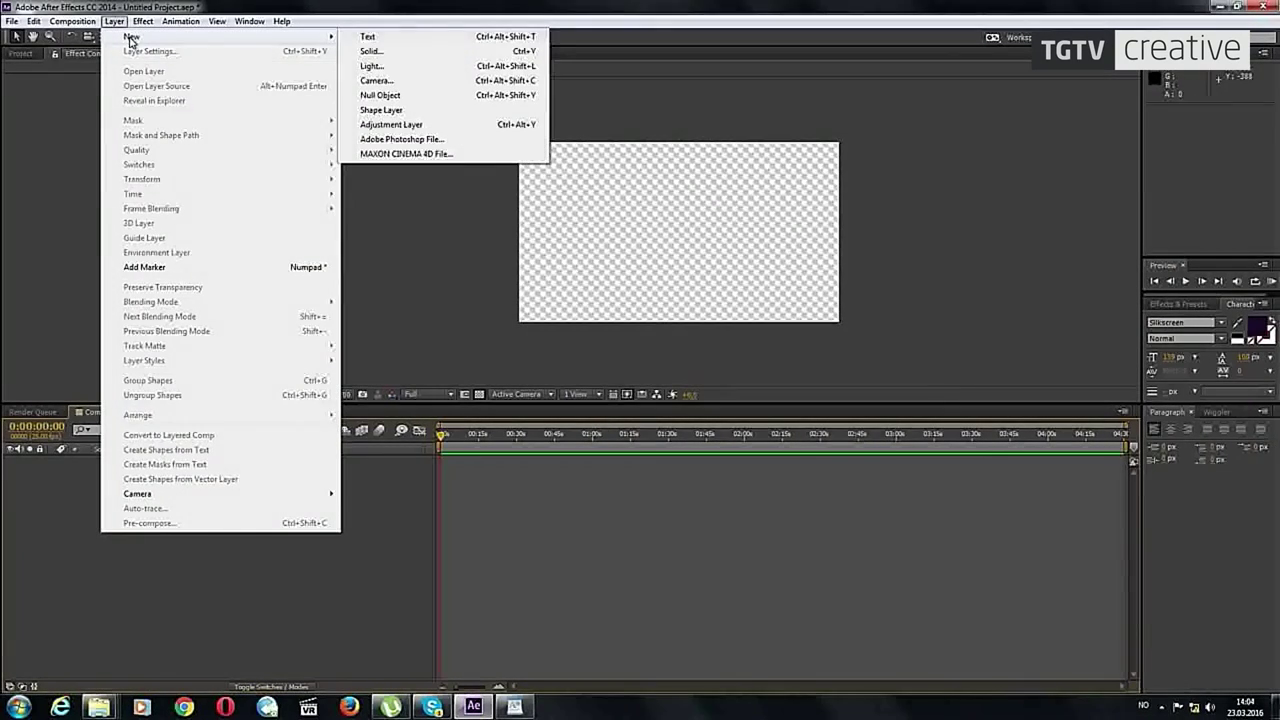
pyautogui.click(423, 52)
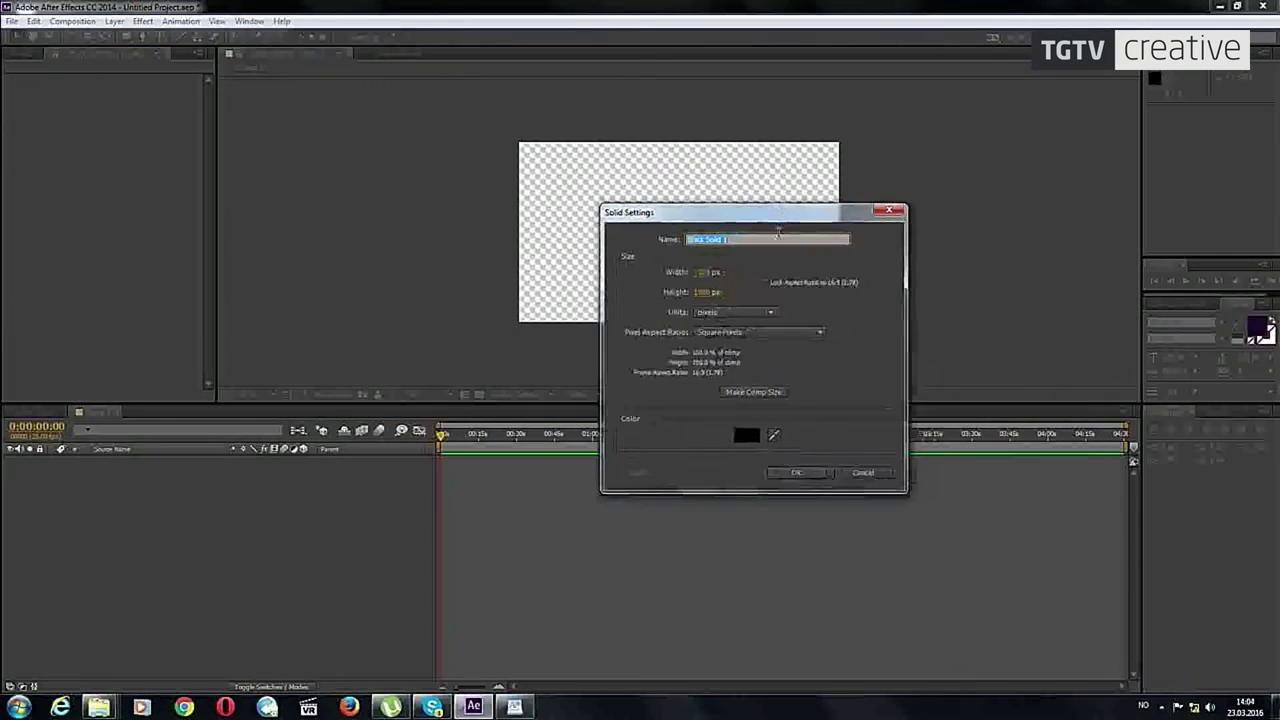
pyautogui.click(752, 434)
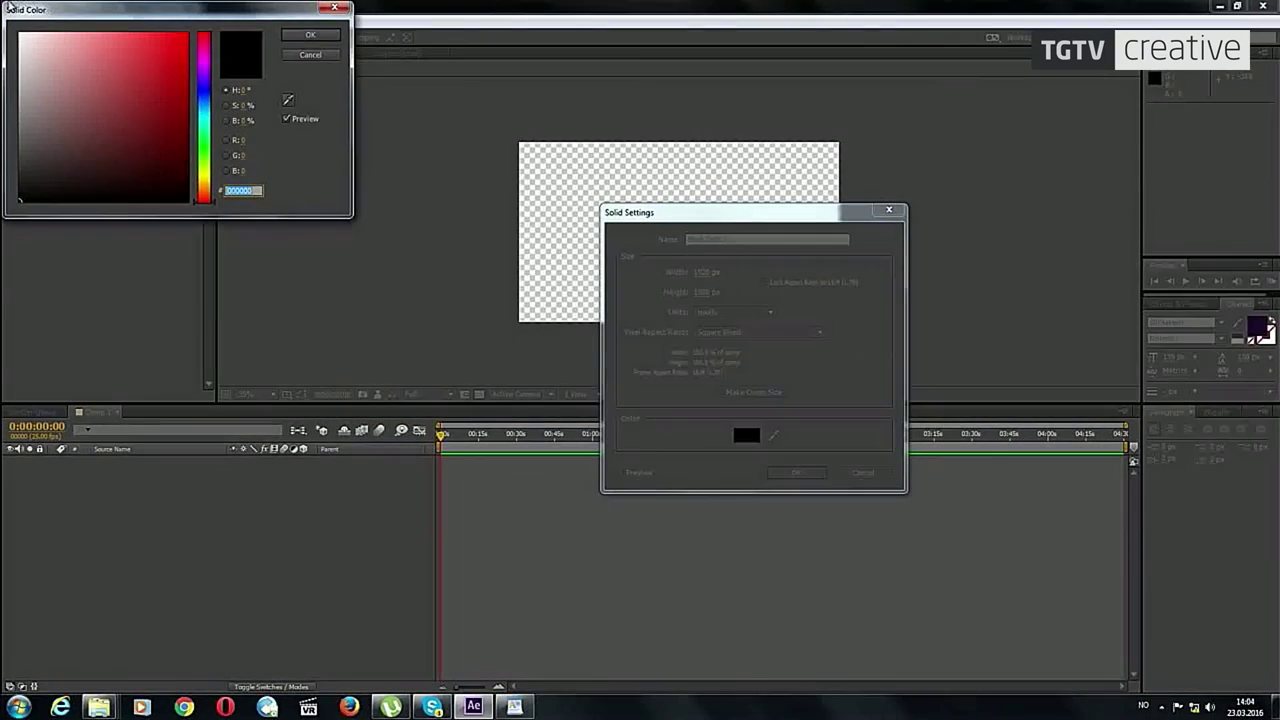
pyautogui.click(74, 134)
pyautogui.moveTo(74, 134); pyautogui.dragTo(18, 202)
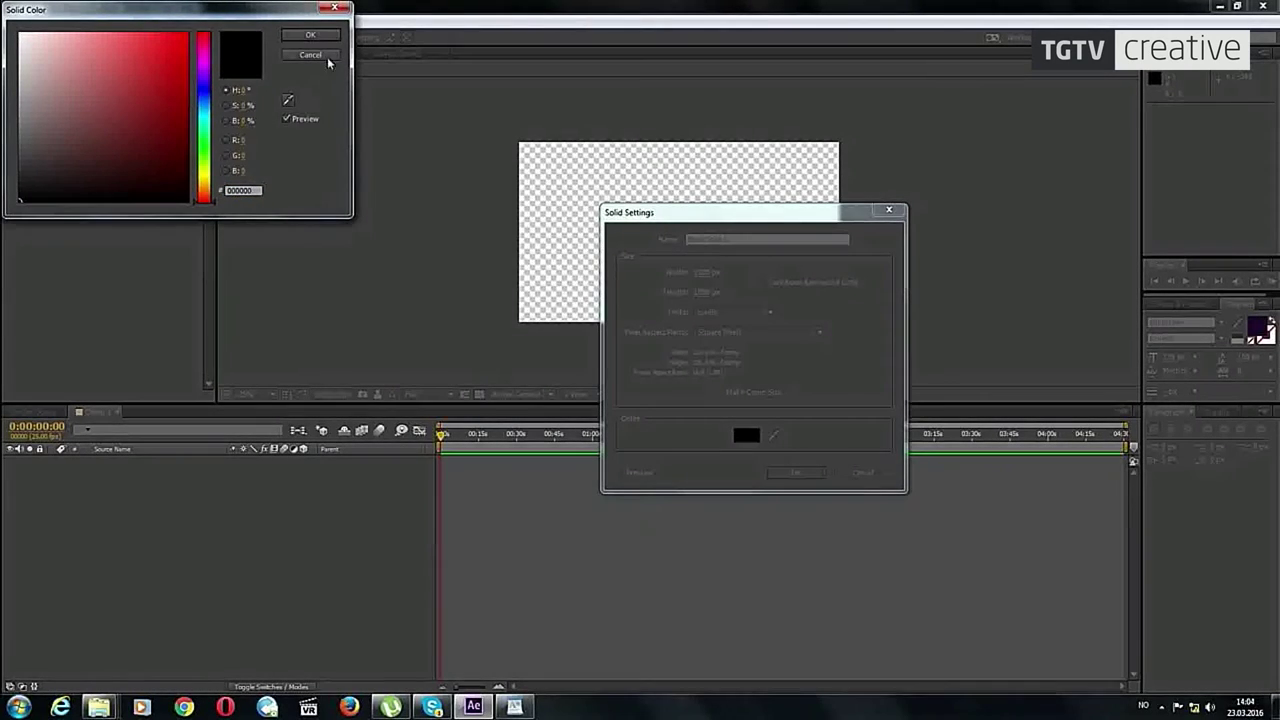
pyautogui.click(310, 35)
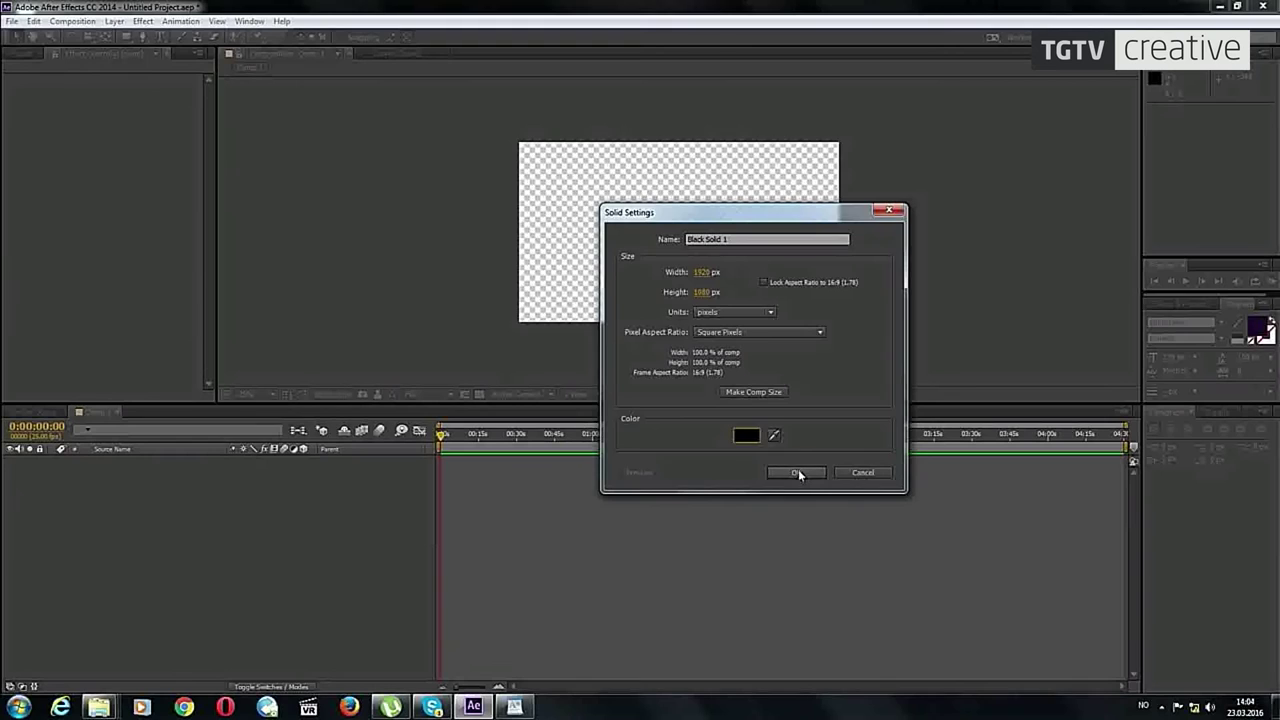
pyautogui.click(798, 470)
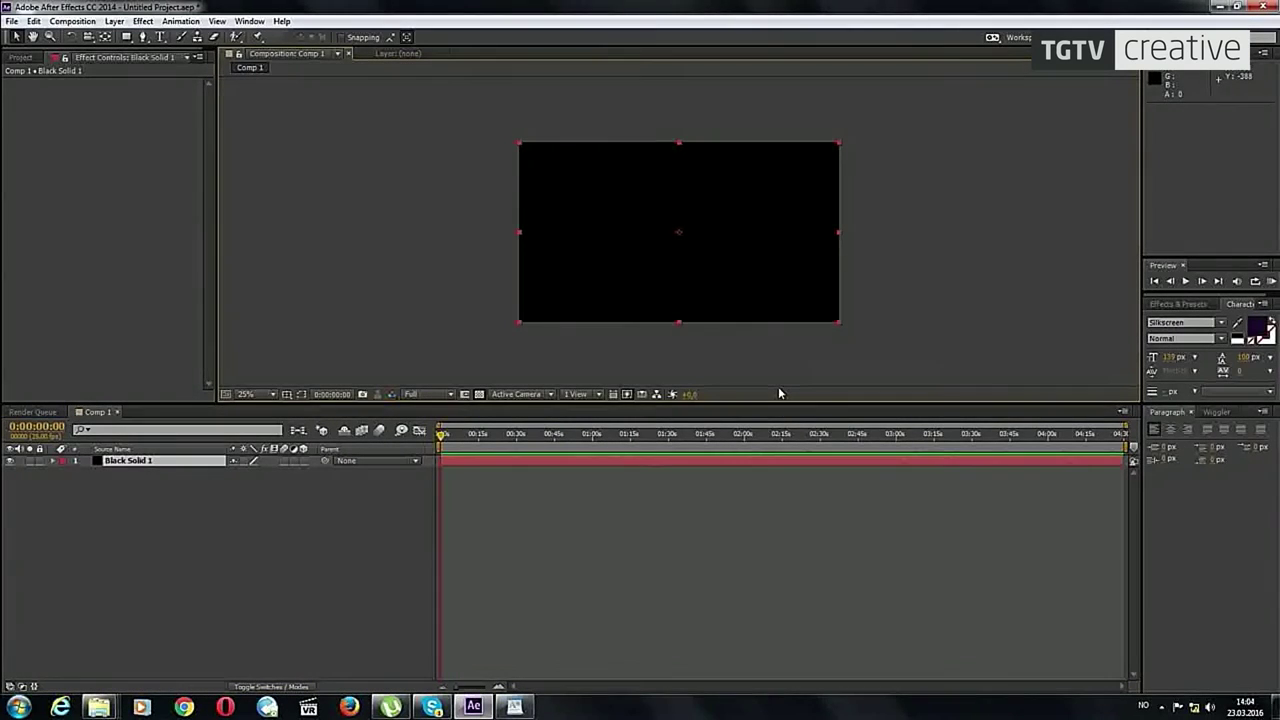
# Step: Draw an ellipse mask on Black Solid 1 with the Ellipse tool, then undo it
pyautogui.click(680, 299)
pyautogui.click(126, 36)
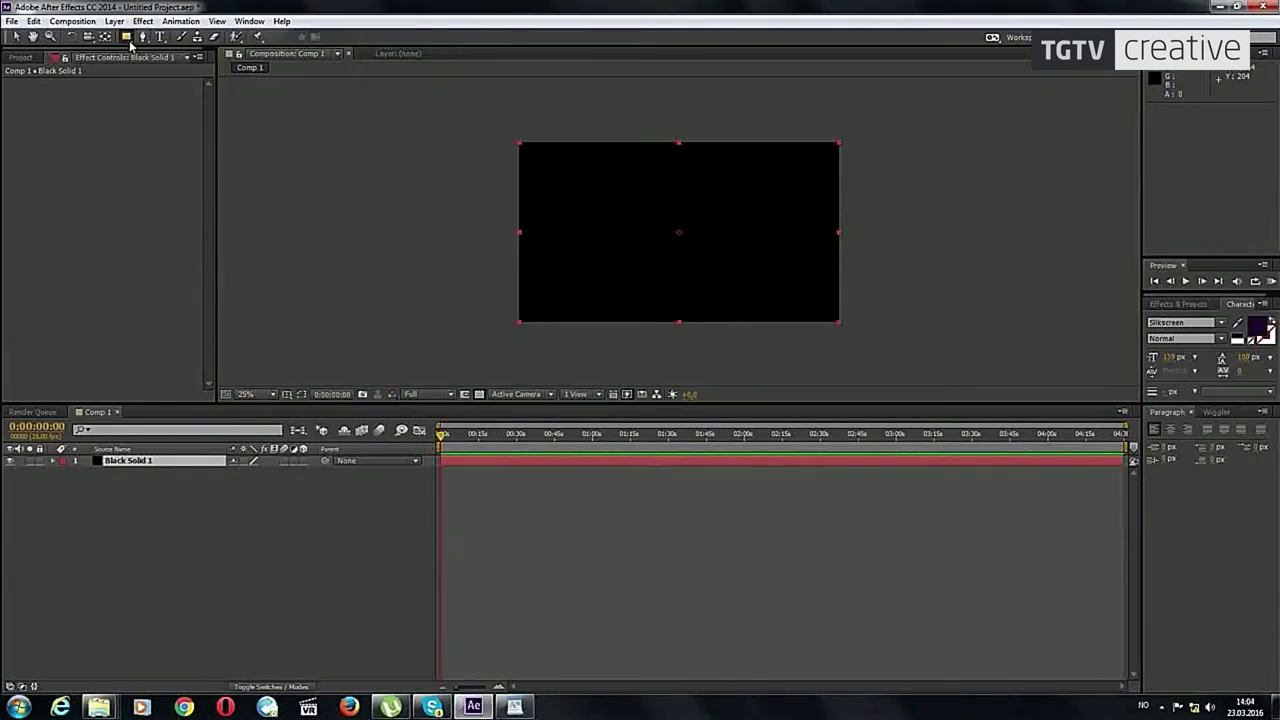
pyautogui.moveTo(126, 36); pyautogui.dragTo(185, 61)
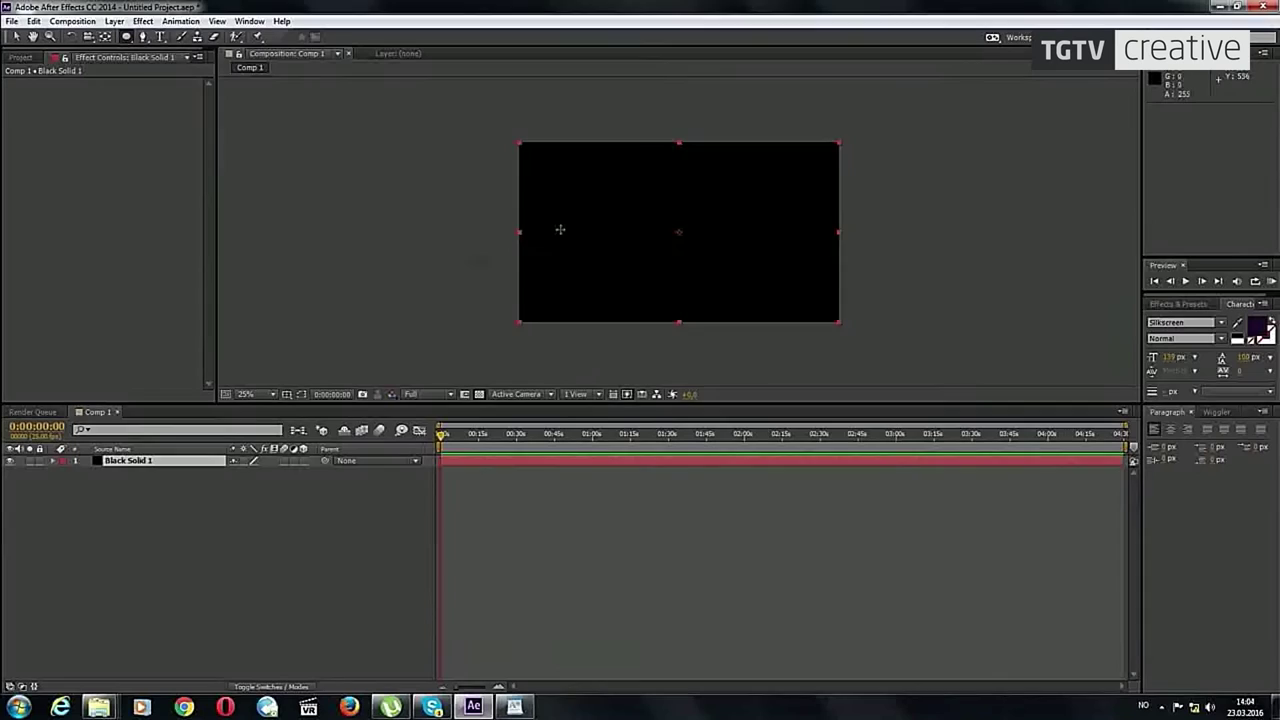
pyautogui.moveTo(560, 230); pyautogui.dragTo(655, 310)
pyautogui.hotkey('ctrl', 'z')
pyautogui.click(282, 542)
# Step: Add a second black solid with an oval mask near centre and hide Black Solid 1
pyautogui.click(114, 21)
pyautogui.moveTo(130, 35)
pyautogui.click(355, 48)
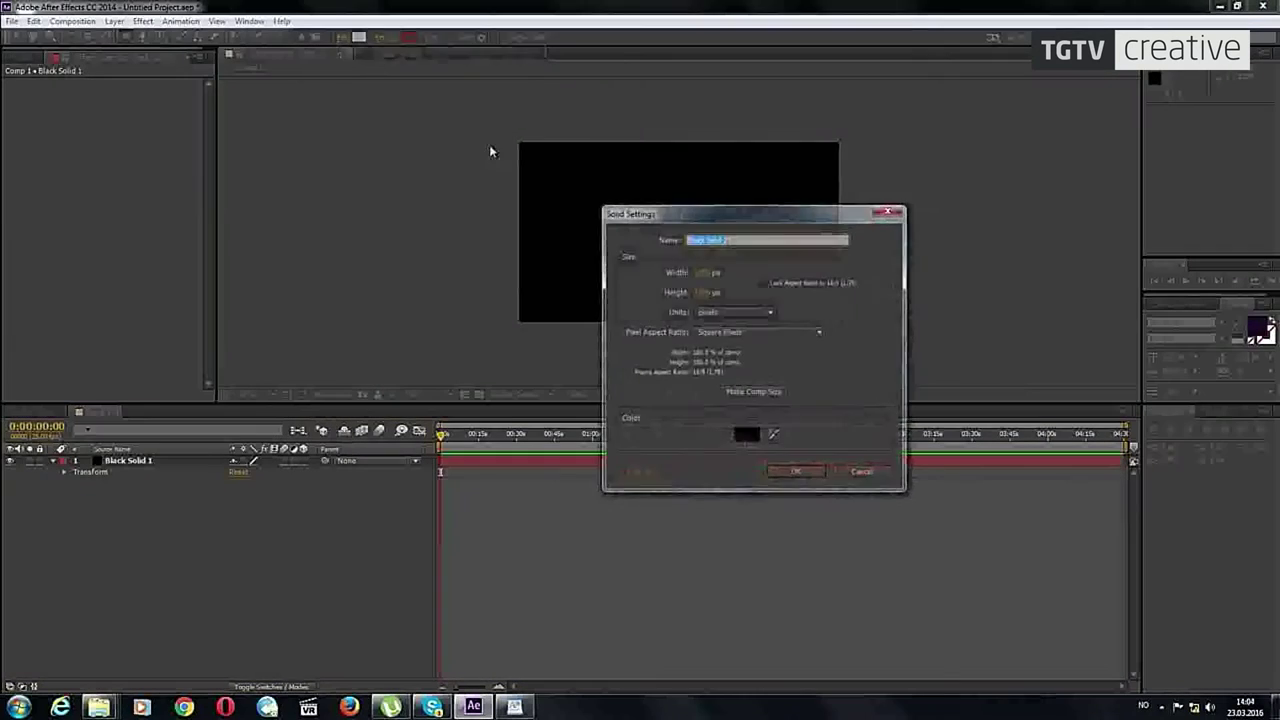
pyautogui.click(790, 471)
pyautogui.moveTo(621, 199); pyautogui.dragTo(677, 266)
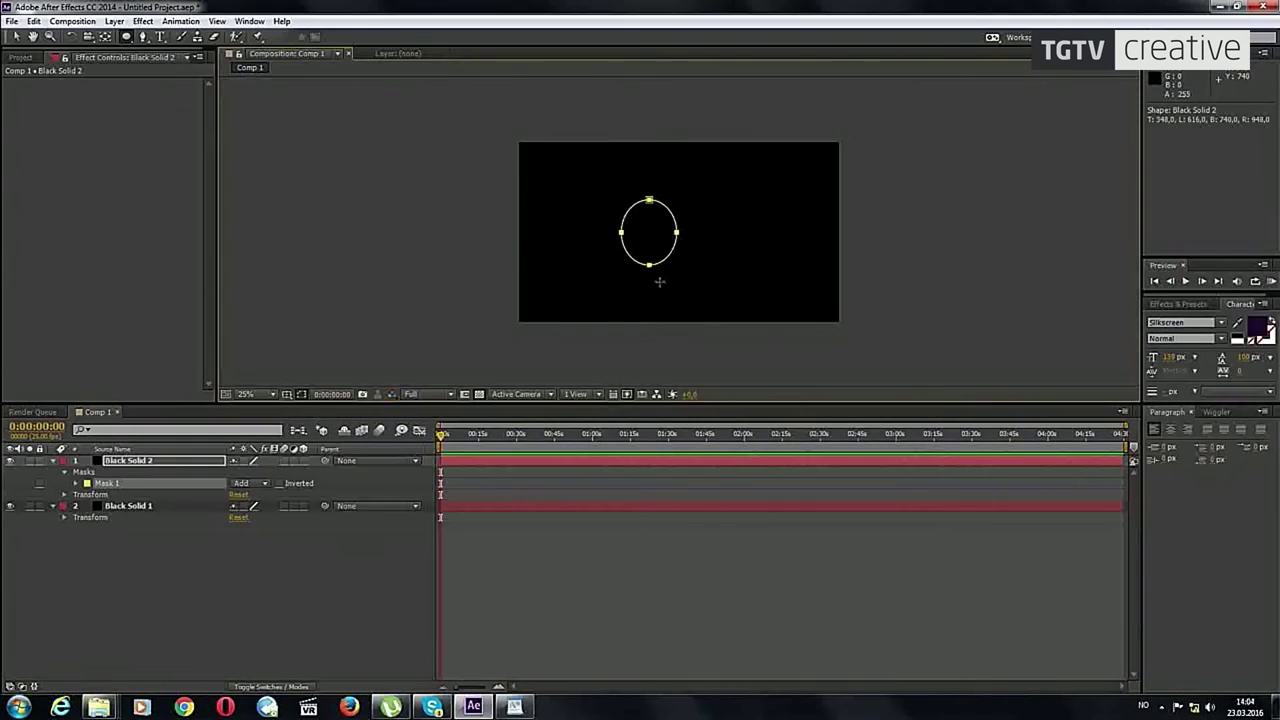
pyautogui.click(10, 506)
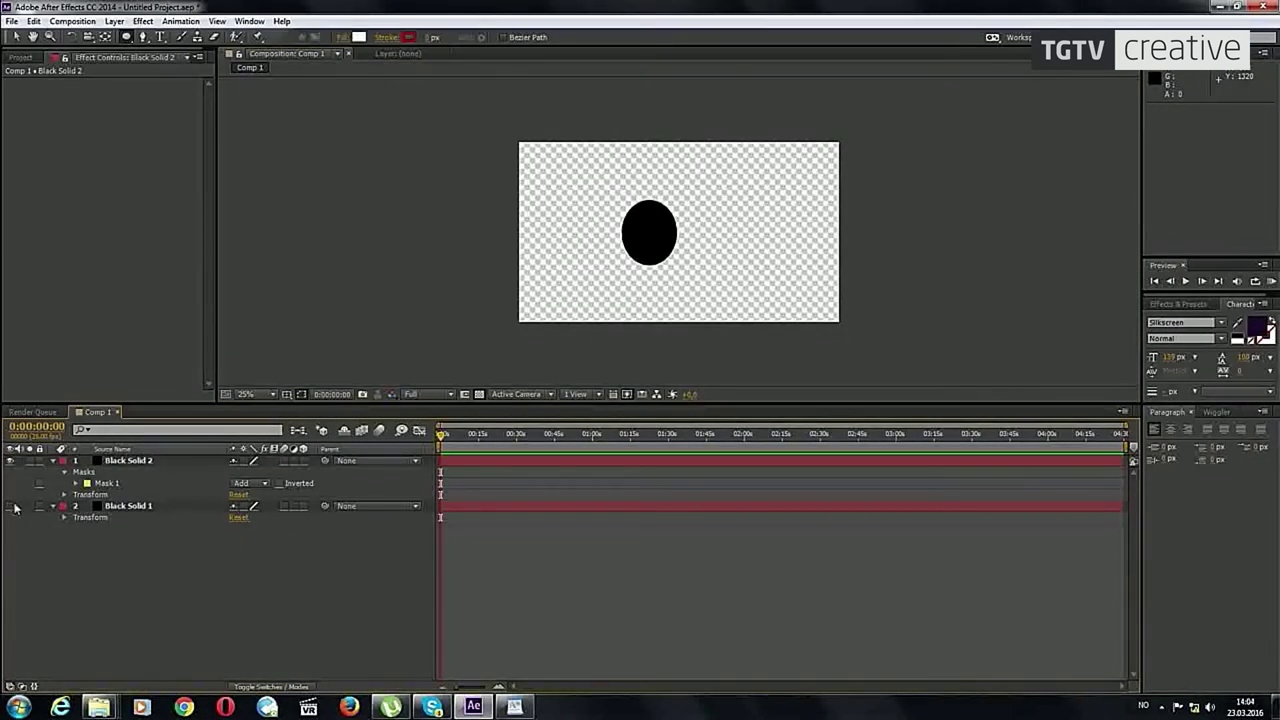
# Step: Delete Black Solid 2 and Black Solid 1, leaving Comp 1 empty
pyautogui.click(20, 38)
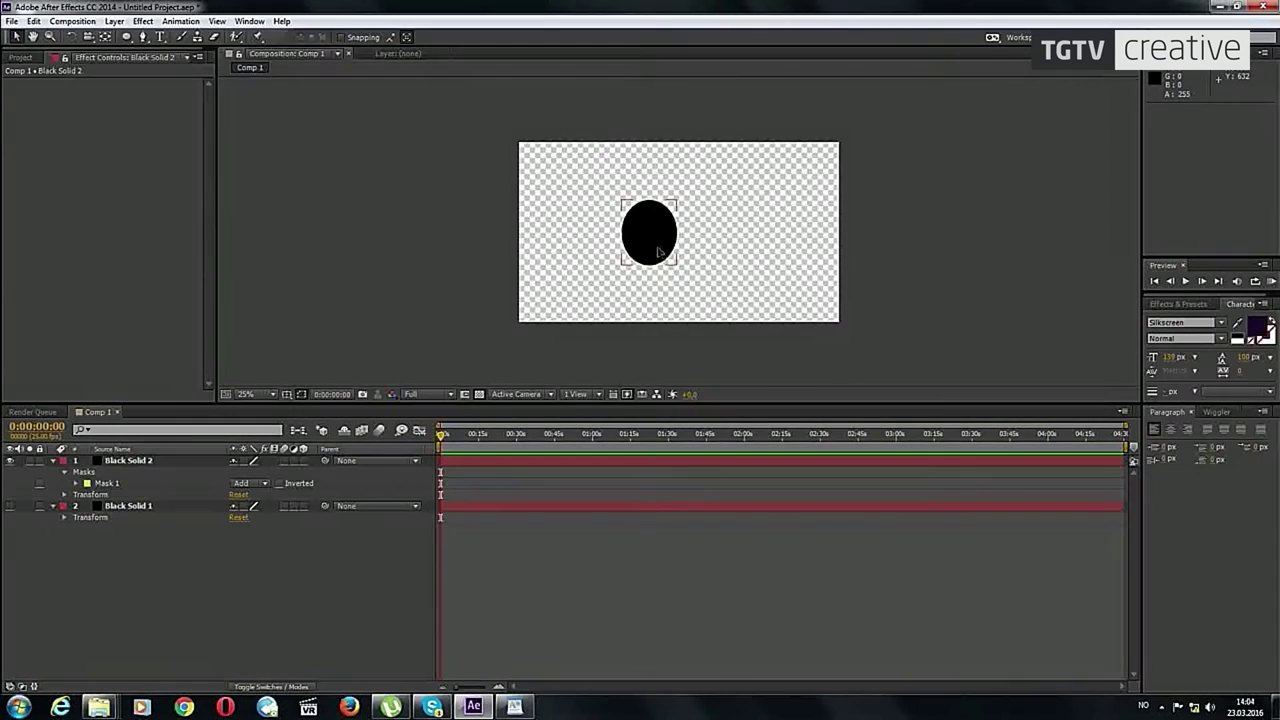
pyautogui.click(659, 252)
pyautogui.click(327, 587)
pyautogui.click(177, 461)
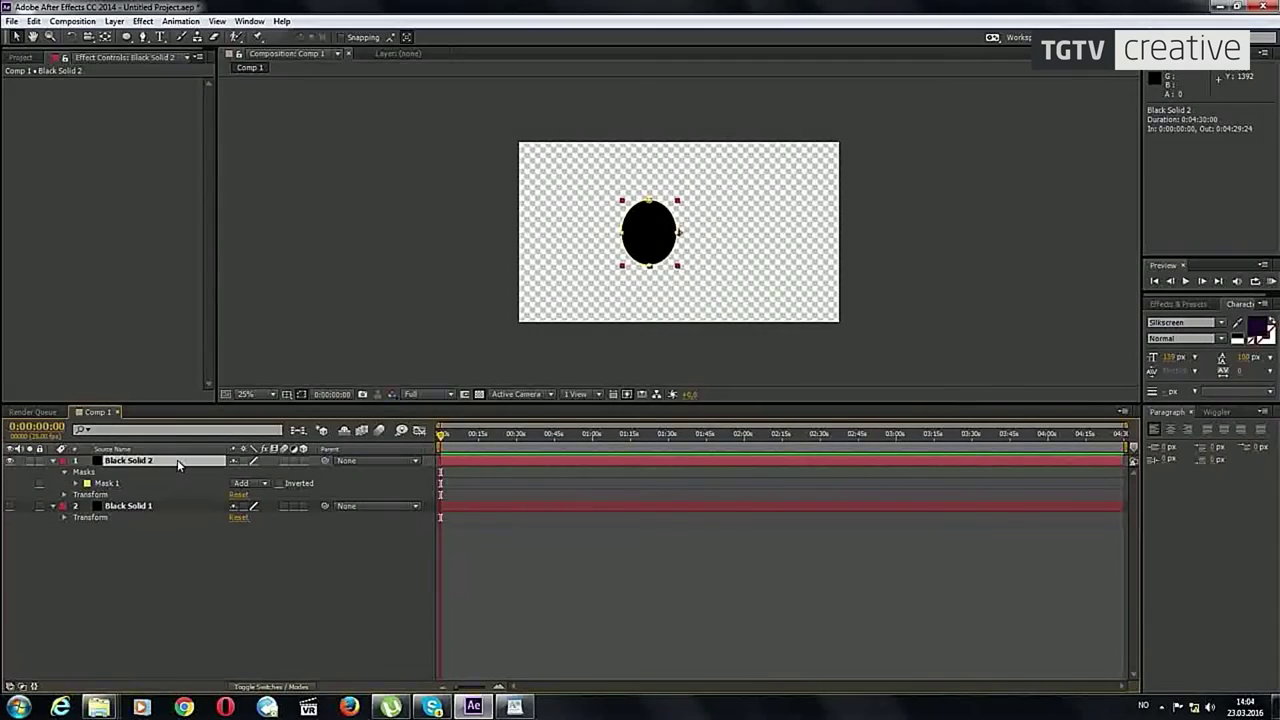
pyautogui.press('Delete')
pyautogui.click(166, 459)
pyautogui.press('Delete')
pyautogui.press('End')
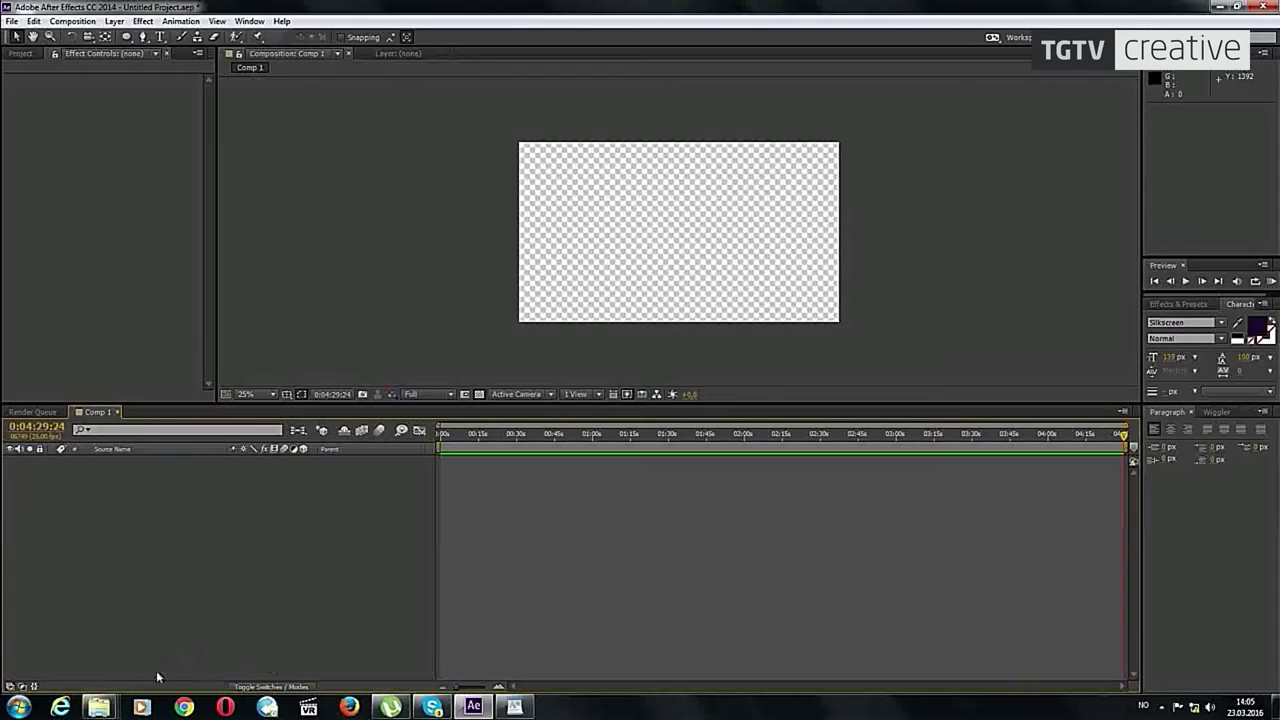
# Step: Play the Jumping-through-walls video from the tg-lecture-vfx folder full screen
pyautogui.moveTo(100, 706)
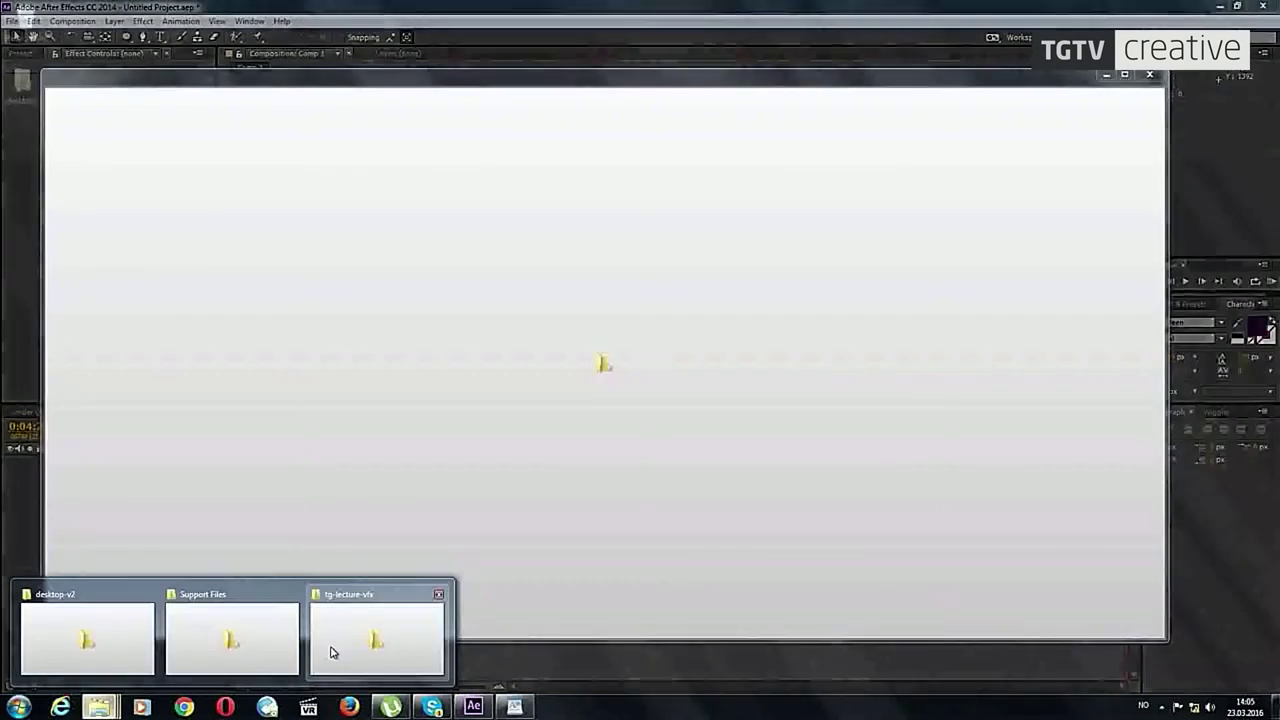
pyautogui.click(331, 650)
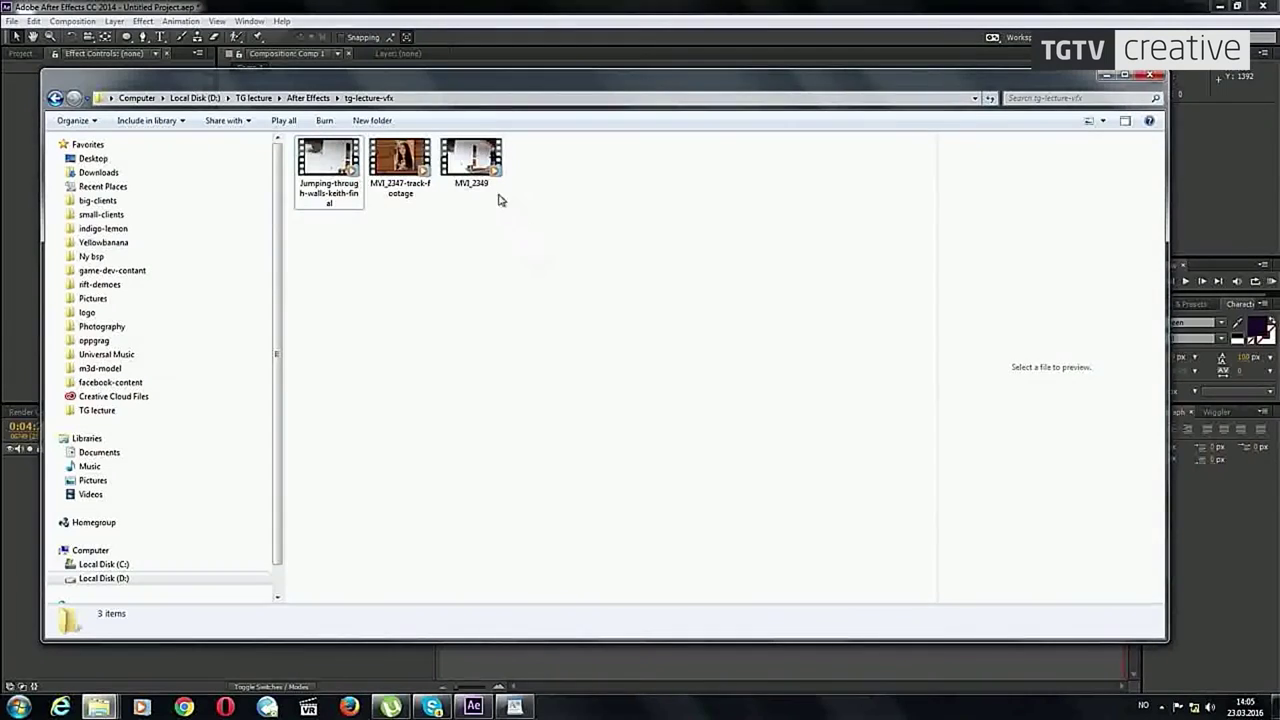
pyautogui.click(495, 185)
pyautogui.click(355, 172)
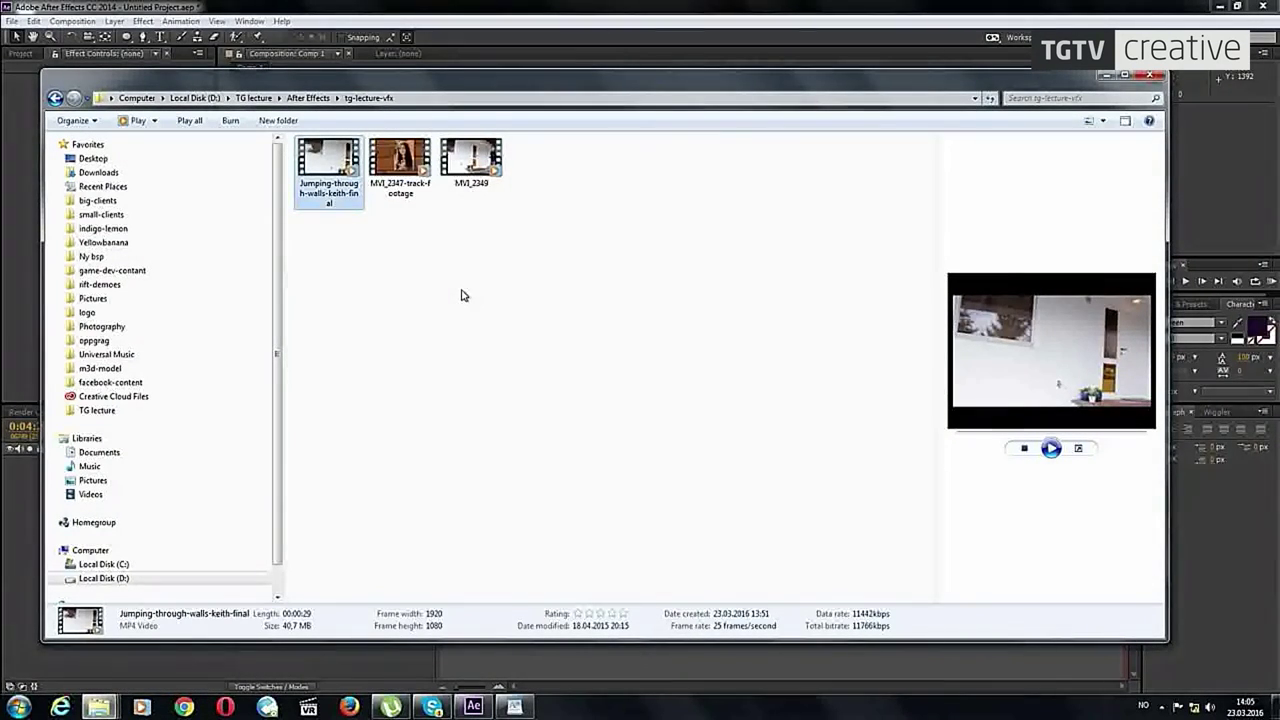
pyautogui.doubleClick(330, 163)
pyautogui.doubleClick(330, 252)
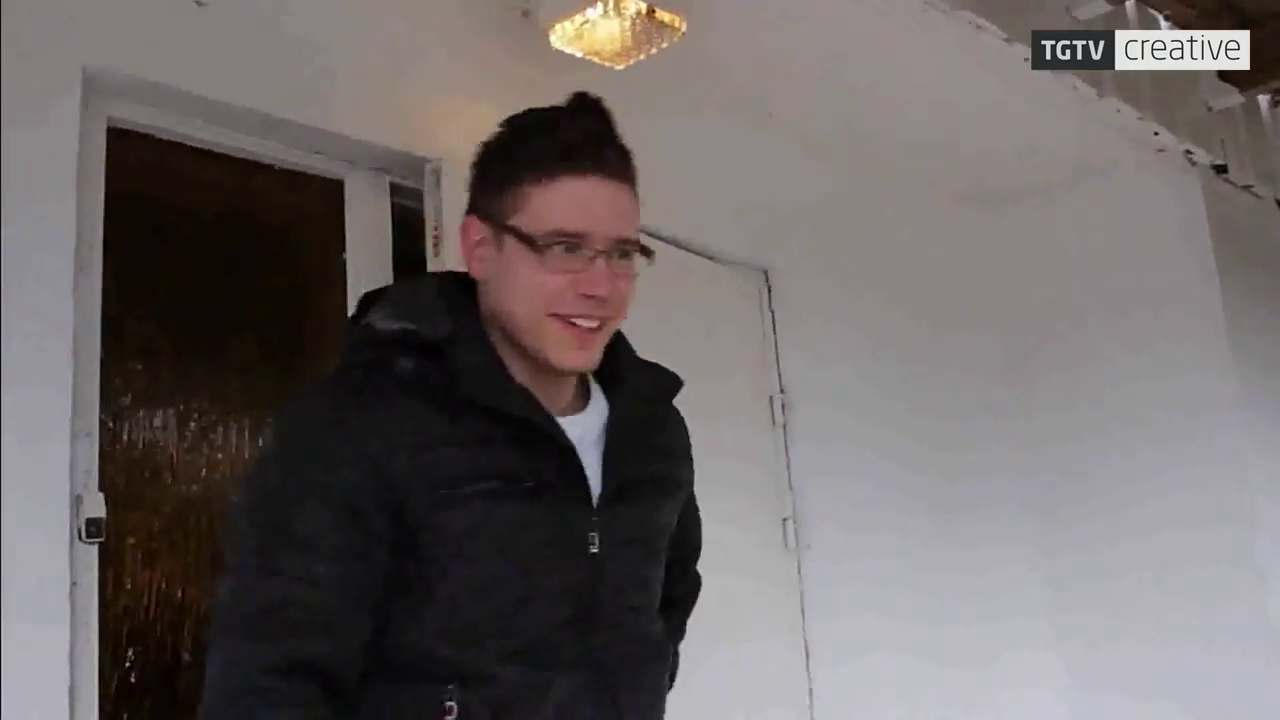
# Step: Pause and close the video in Windows Media Player, then minimize the tg-lecture-vfx folder
pyautogui.moveTo(45, 30)
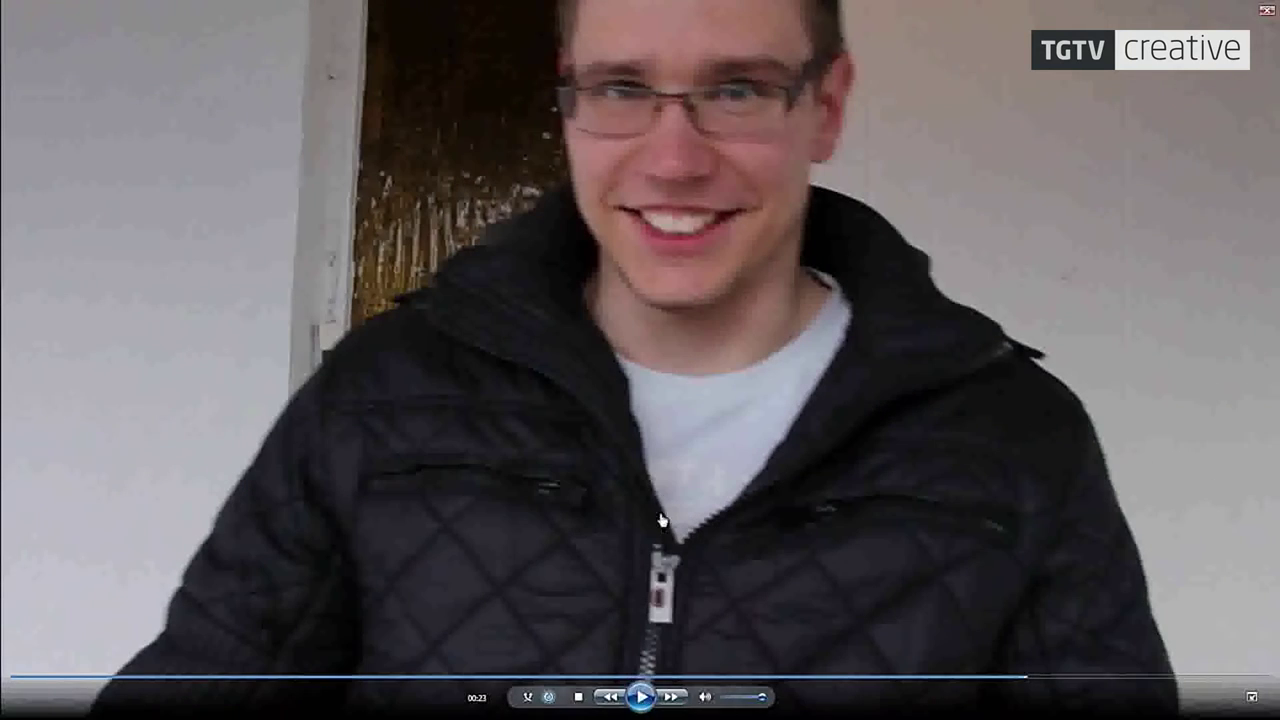
pyautogui.doubleClick(659, 497)
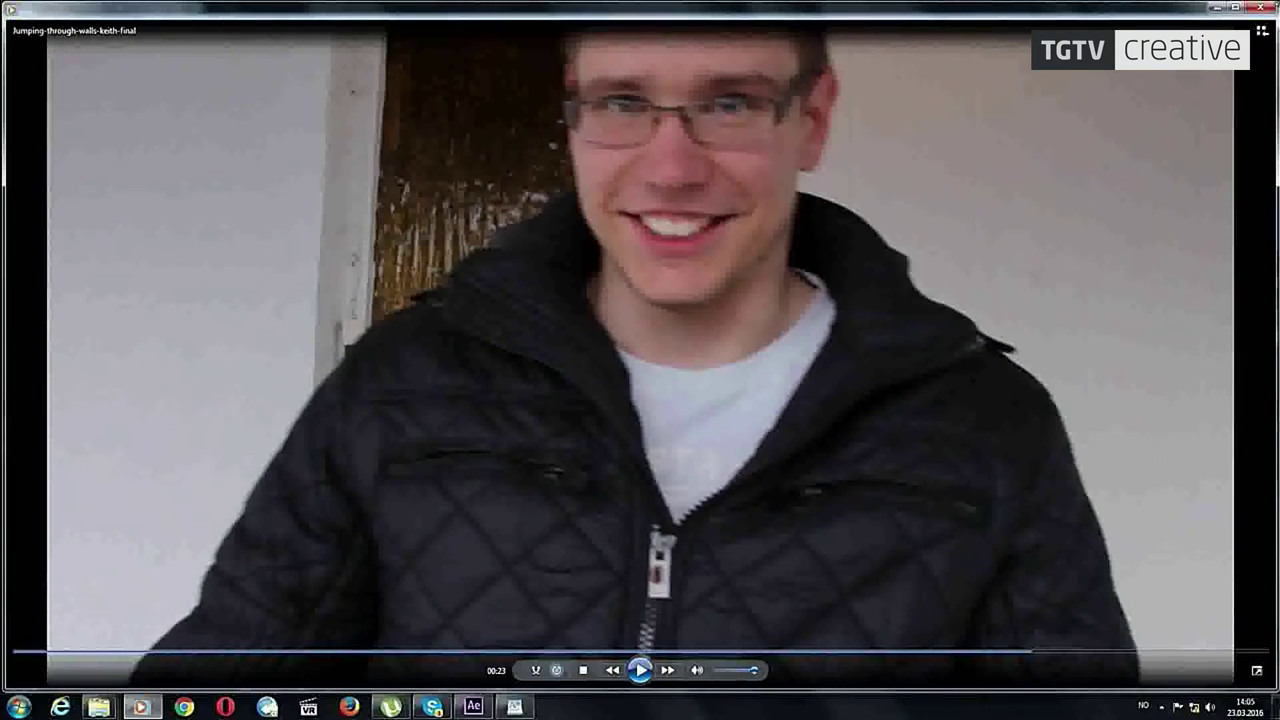
pyautogui.click(1262, 7)
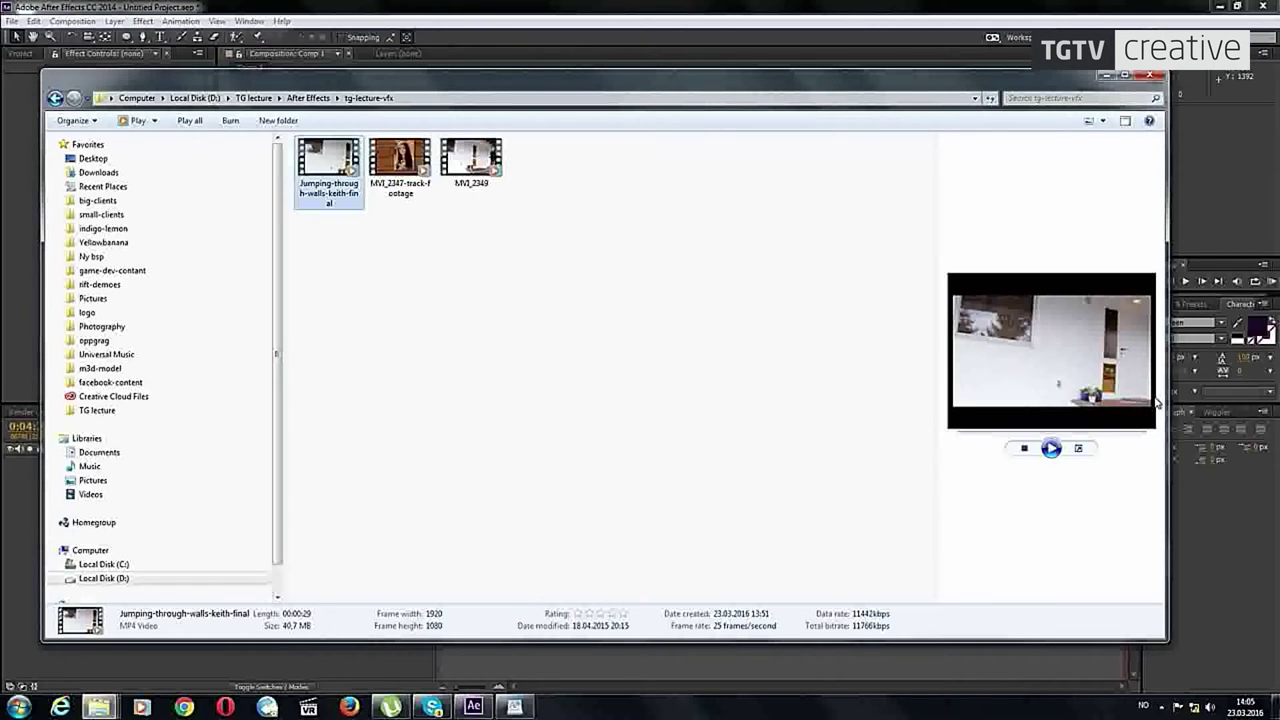
pyautogui.click(1105, 76)
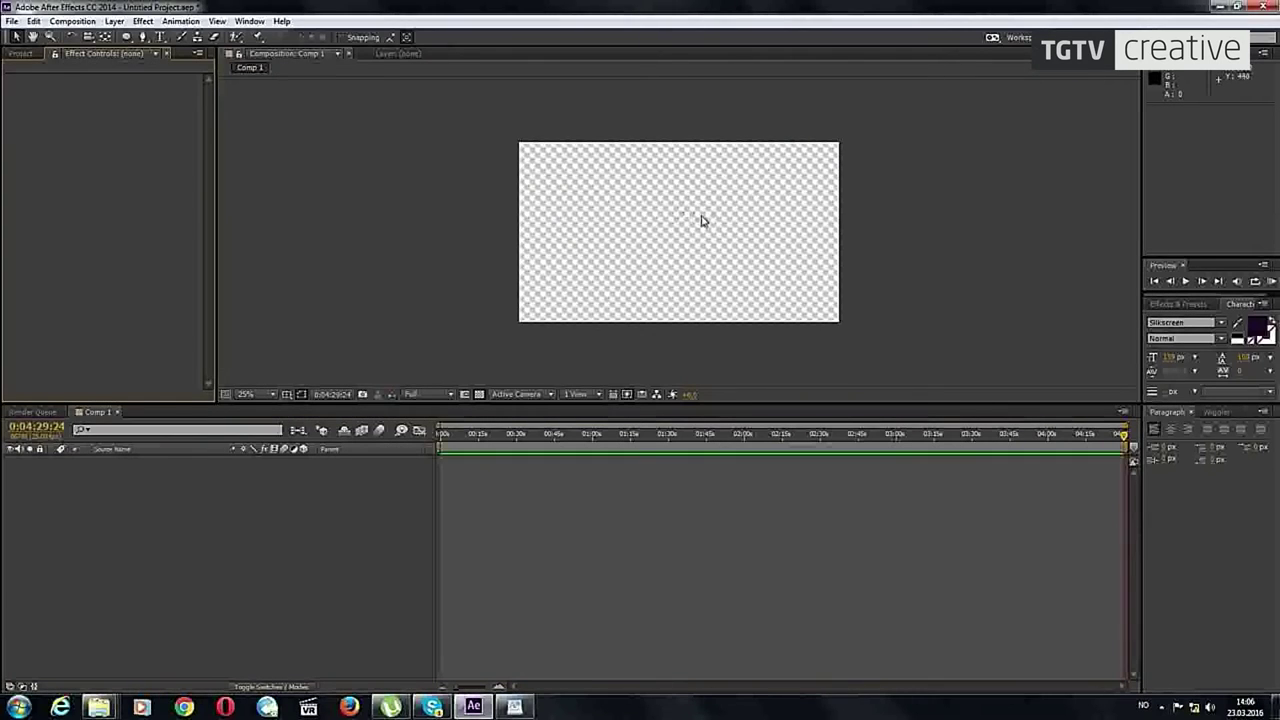
# Step: Import MVI_2349 from D:\TG lecture\After Effects\tg-lecture-vfx into the project
pyautogui.click(31, 53)
pyautogui.rightClick(153, 284)
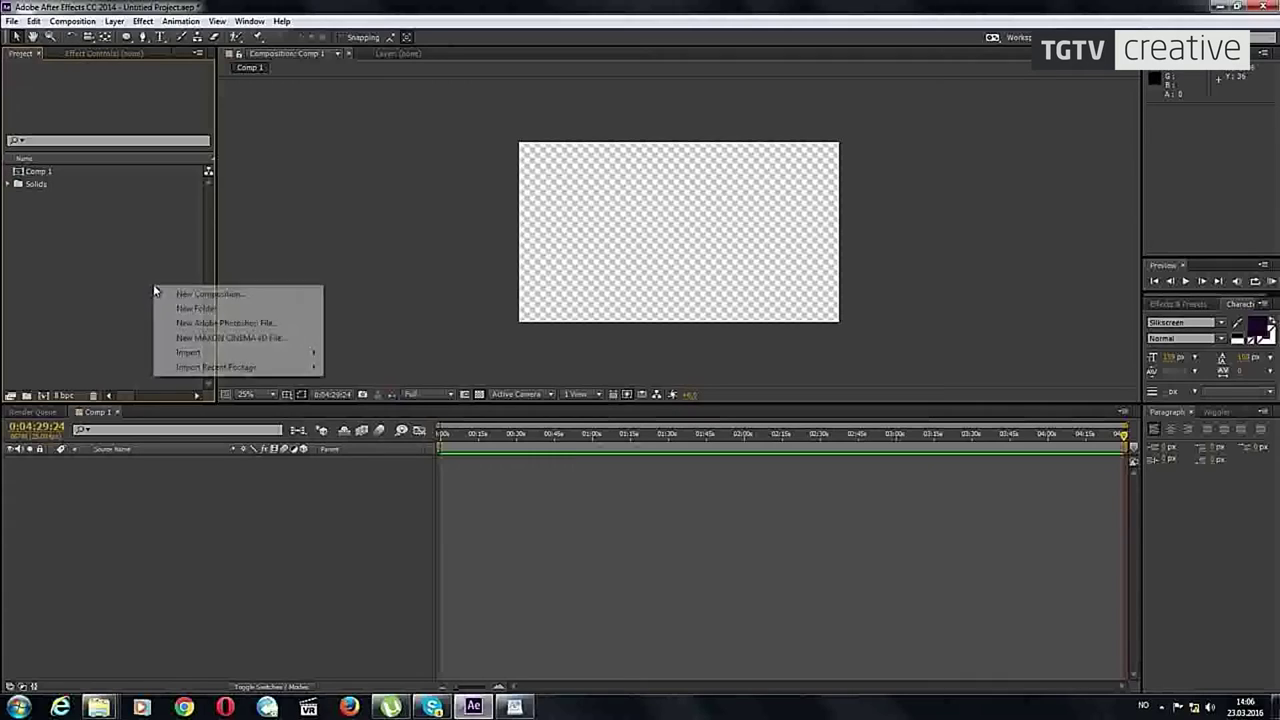
pyautogui.moveTo(206, 353)
pyautogui.click(349, 351)
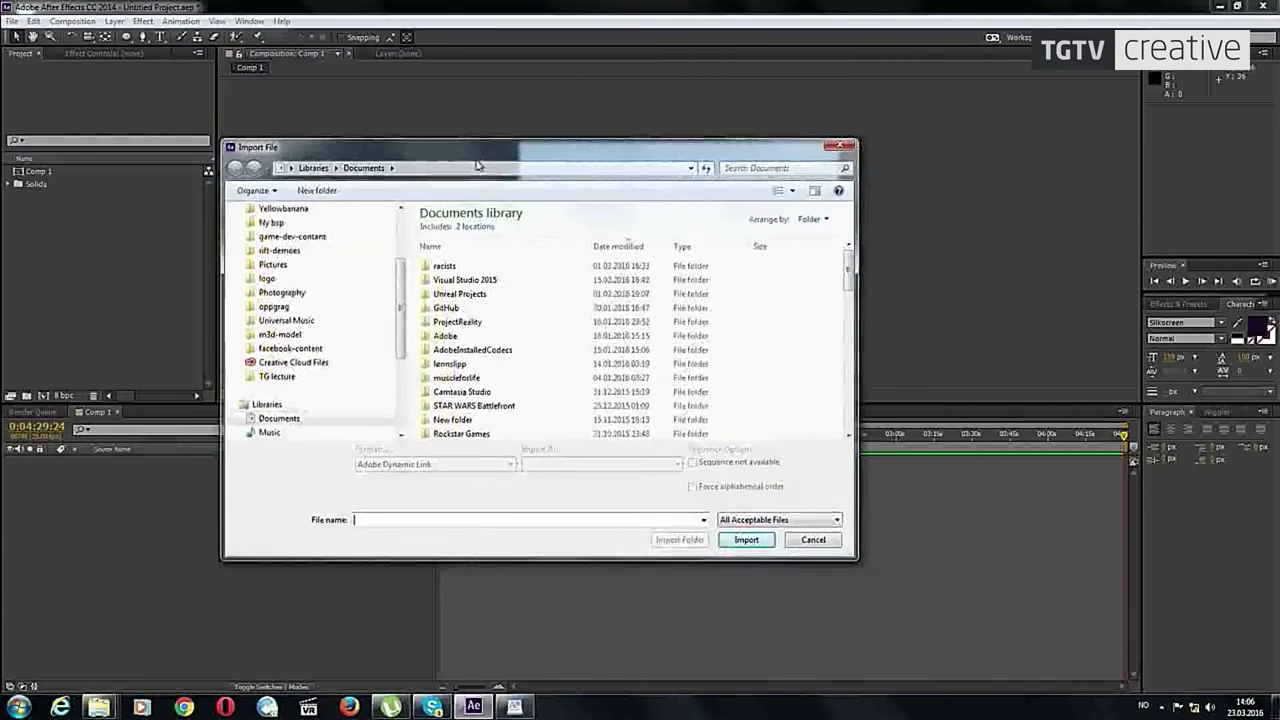
pyautogui.moveTo(403, 304); pyautogui.dragTo(403, 260)
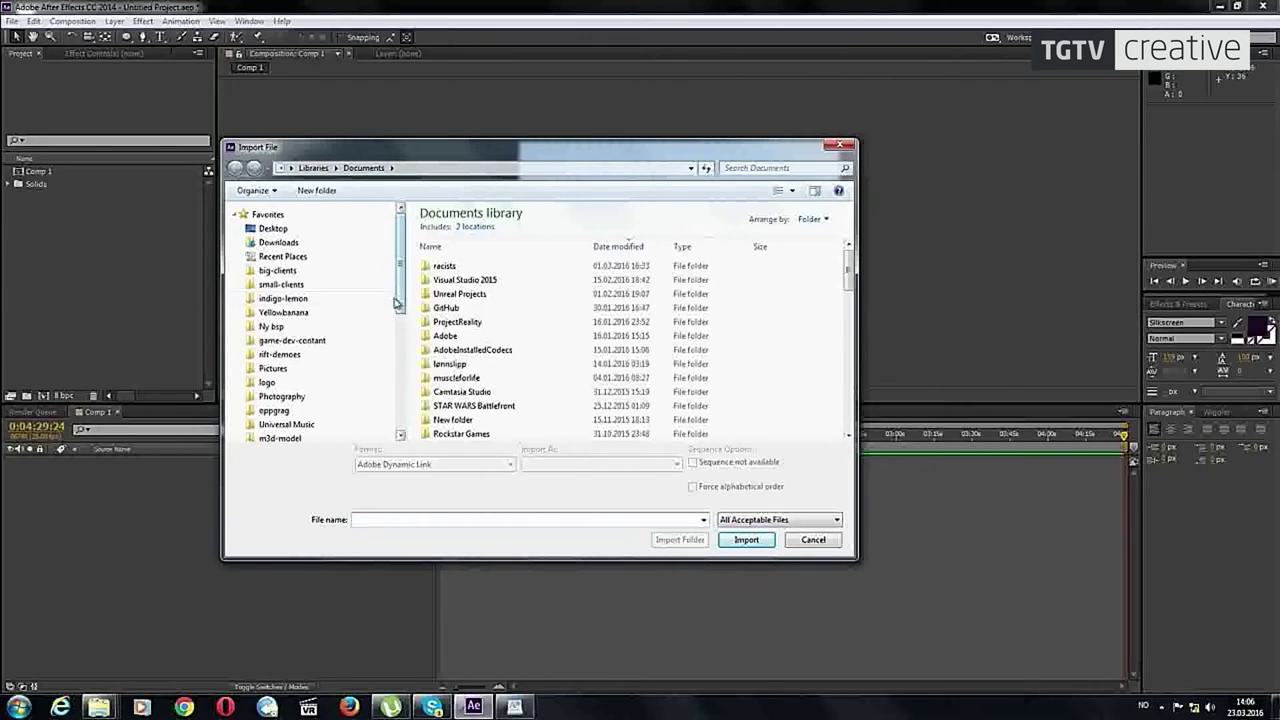
pyautogui.moveTo(403, 307); pyautogui.dragTo(323, 363)
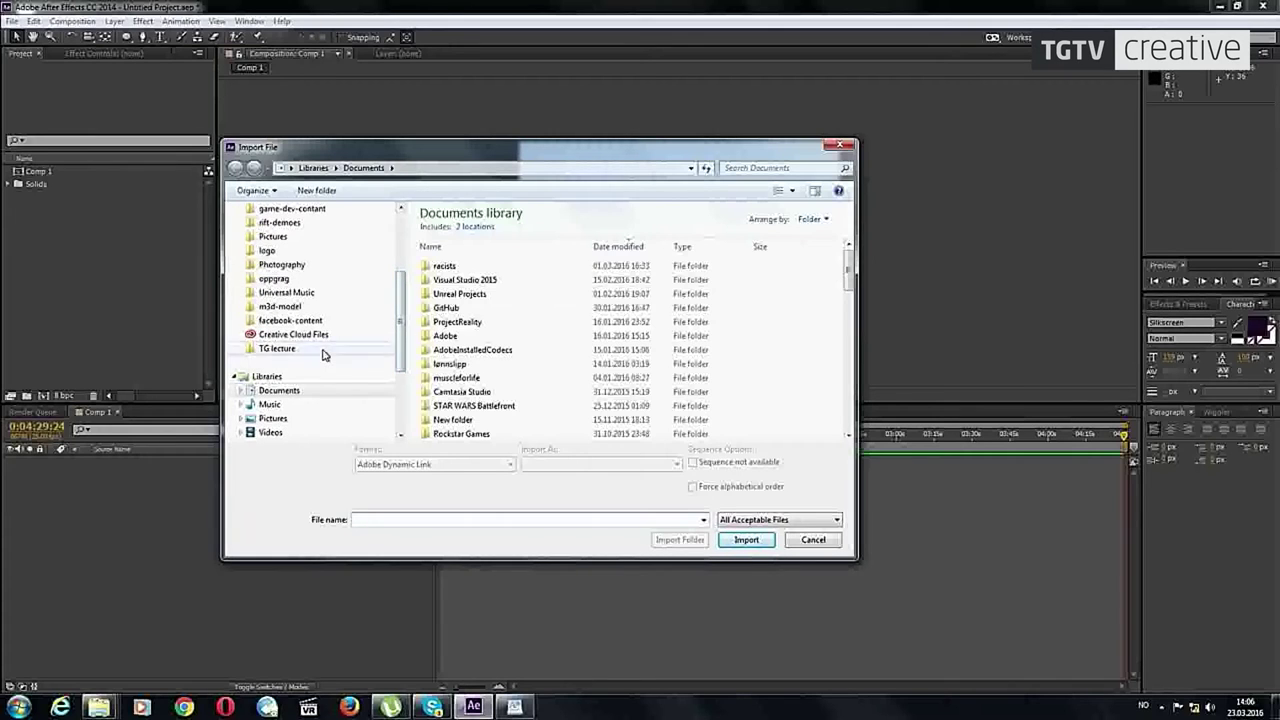
pyautogui.click(323, 349)
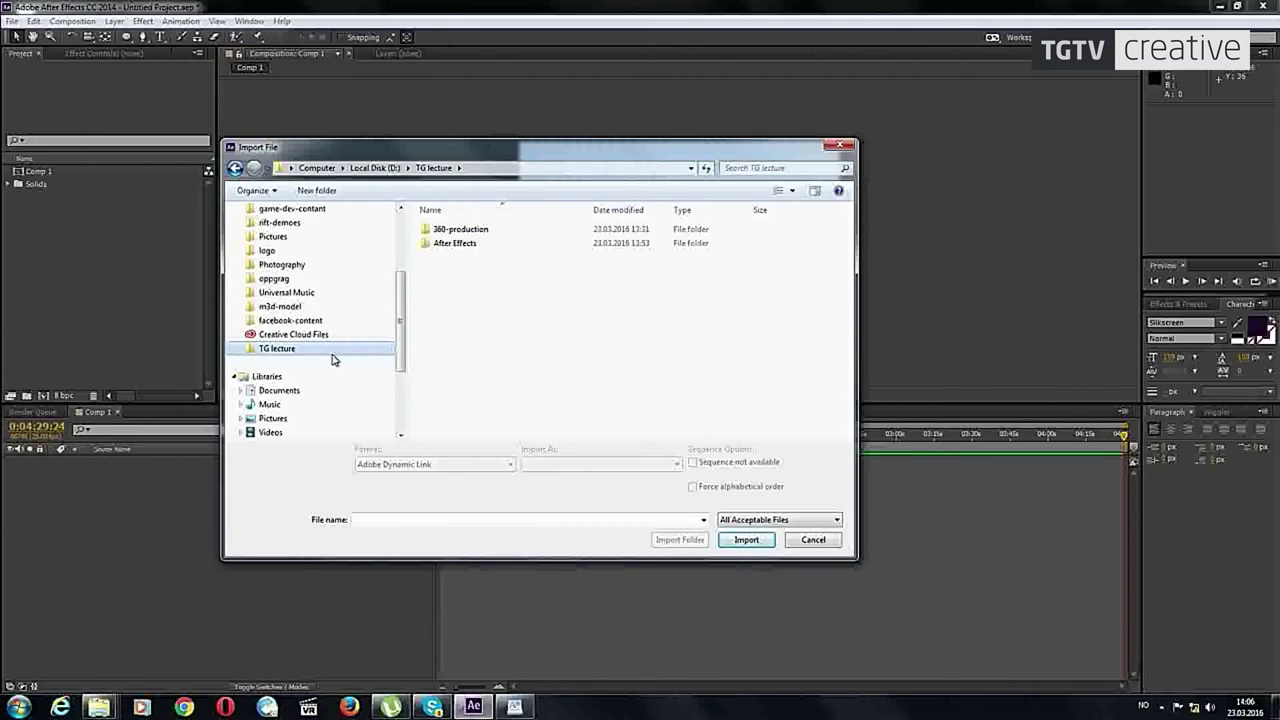
pyautogui.click(514, 292)
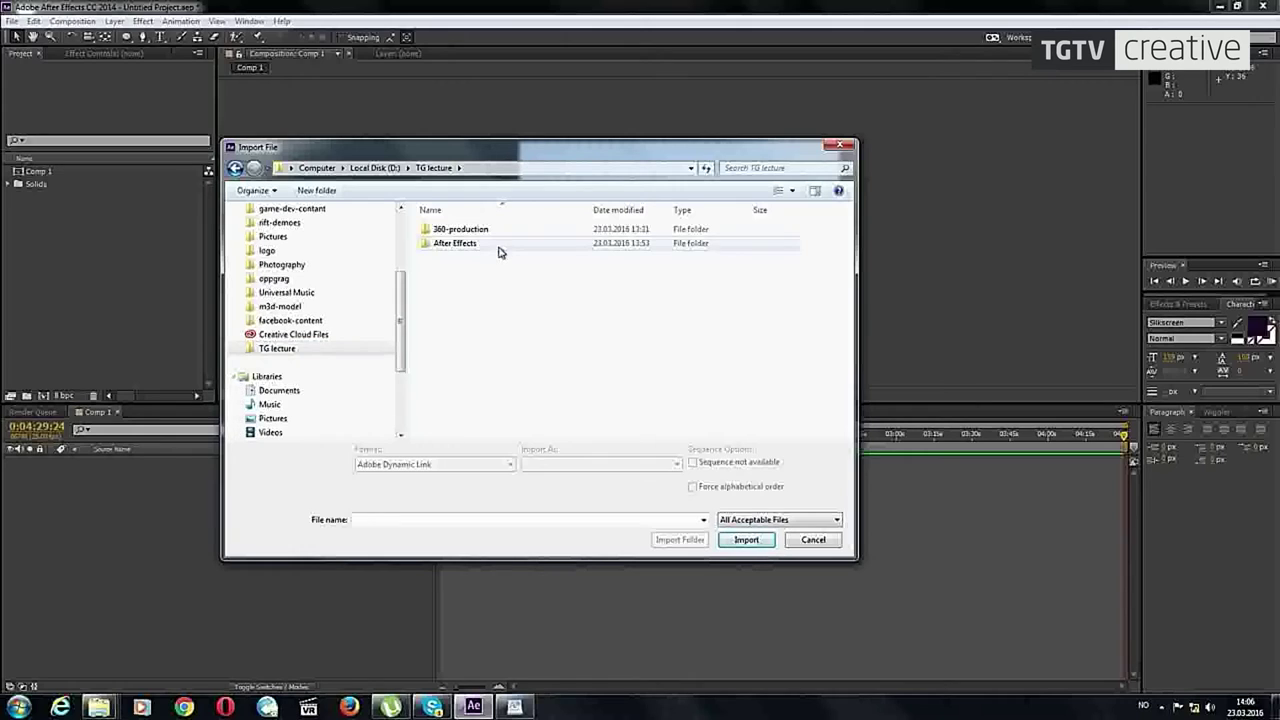
pyautogui.doubleClick(500, 243)
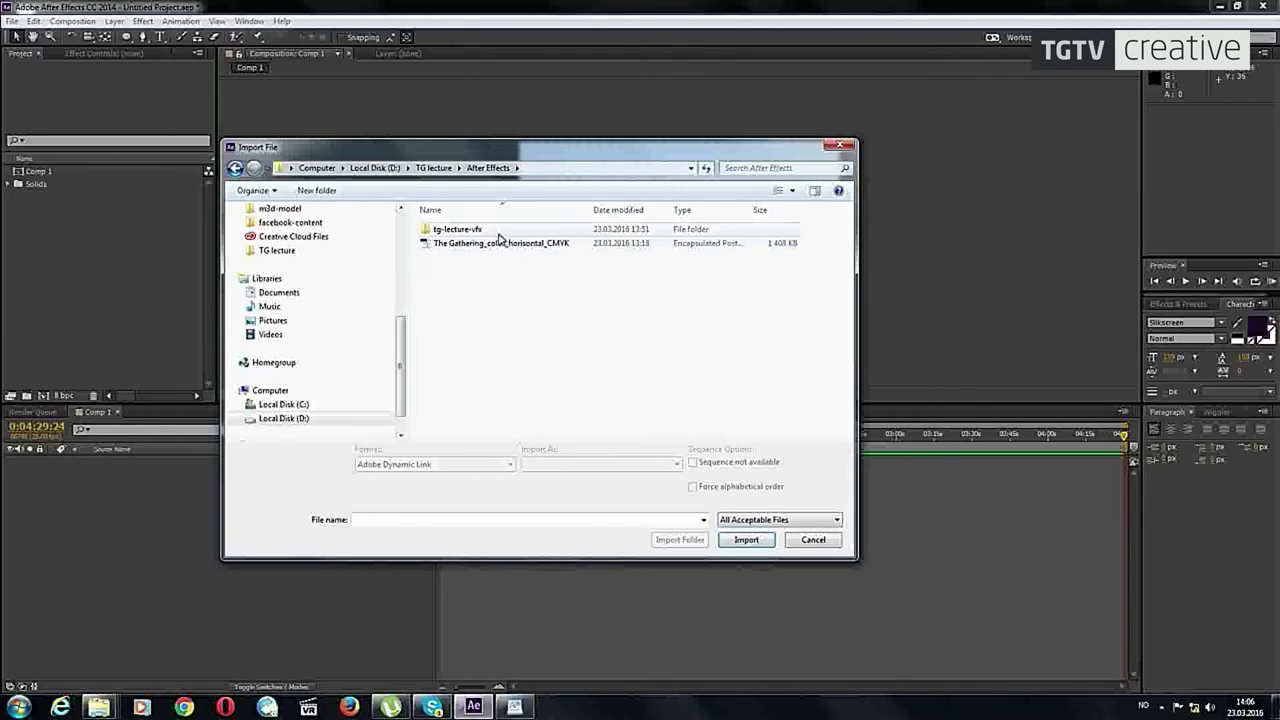
pyautogui.doubleClick(480, 229)
pyautogui.click(597, 240)
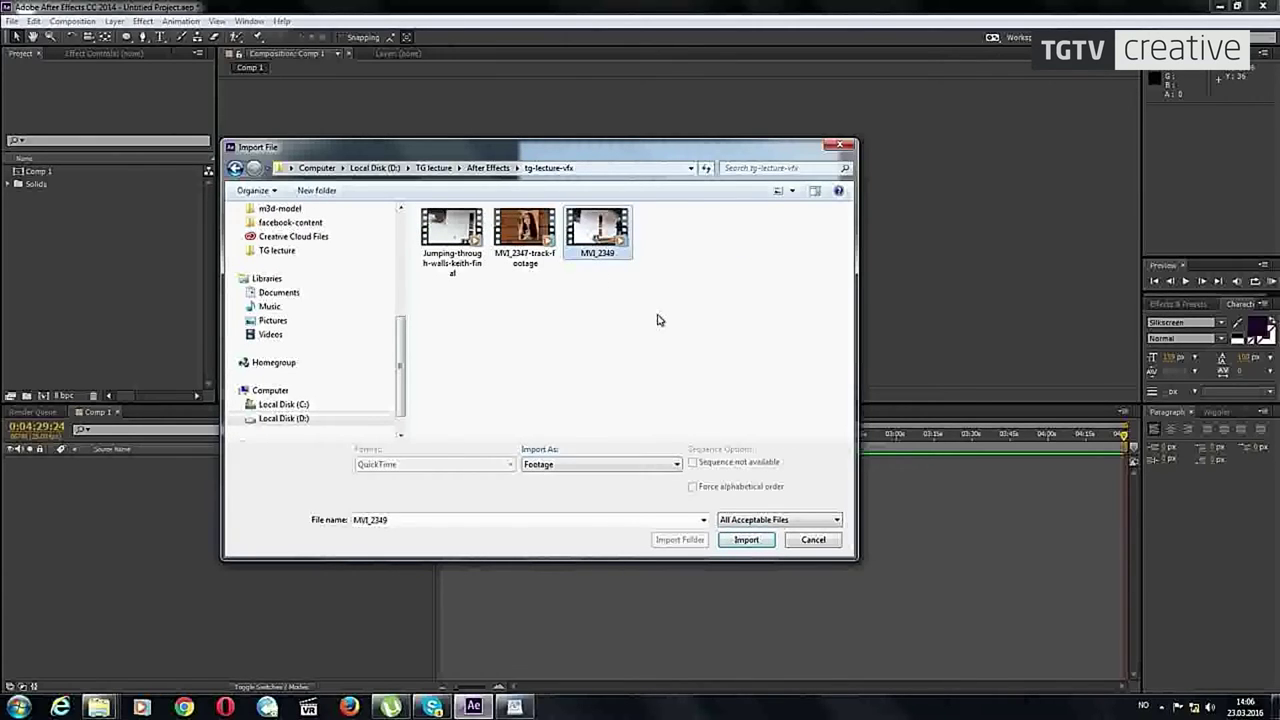
pyautogui.click(740, 541)
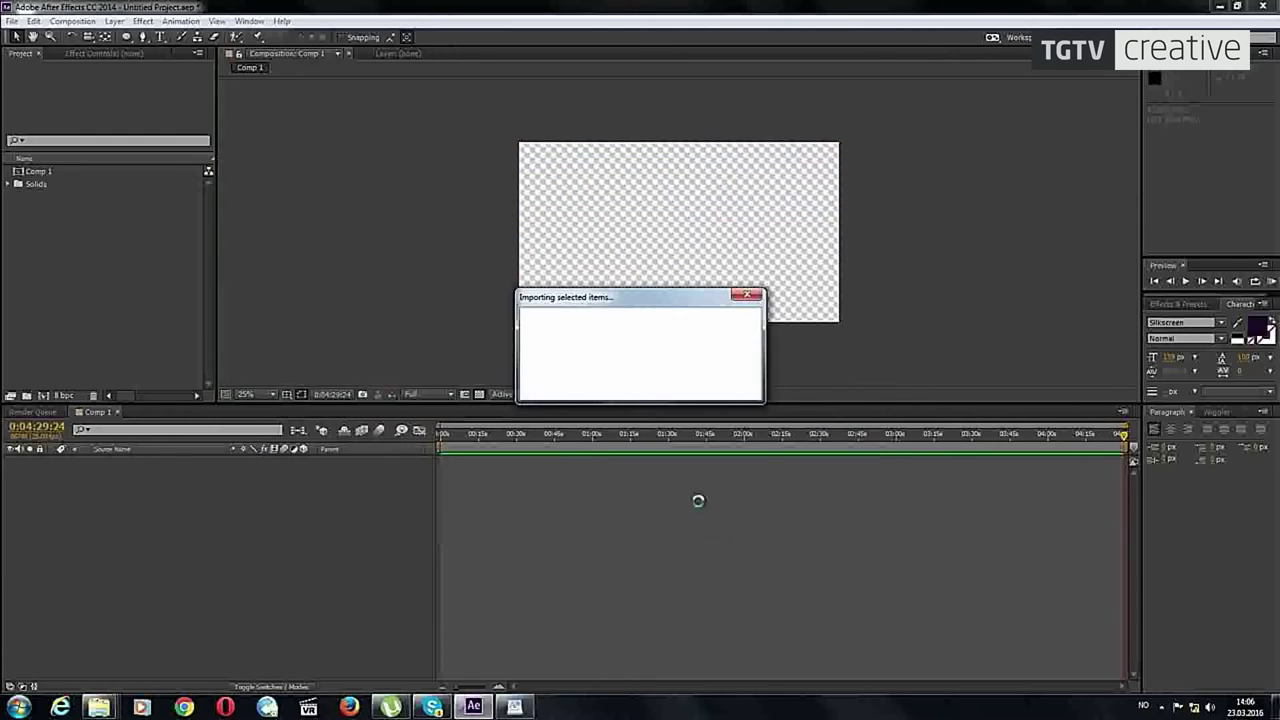
# Step: Build a new MVI_2349 composition from the imported clip
pyautogui.moveTo(60, 186)
pyautogui.mouseDown()
pyautogui.moveTo(56, 377)
pyautogui.moveTo(43, 397)
pyautogui.mouseUp()
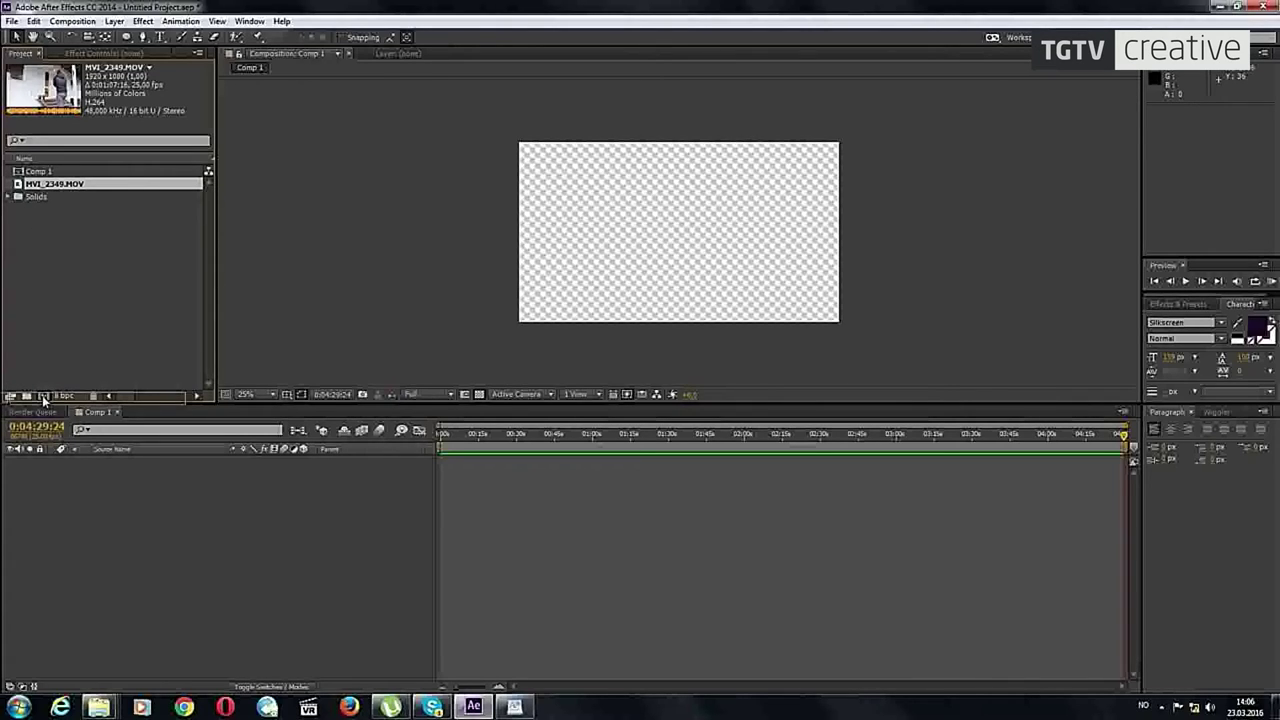
pyautogui.moveTo(43, 397); pyautogui.dragTo(67, 335)
pyautogui.moveTo(708, 28)
pyautogui.mouseDown()
pyautogui.moveTo(853, 70)
pyautogui.moveTo(598, 218)
pyautogui.mouseUp()
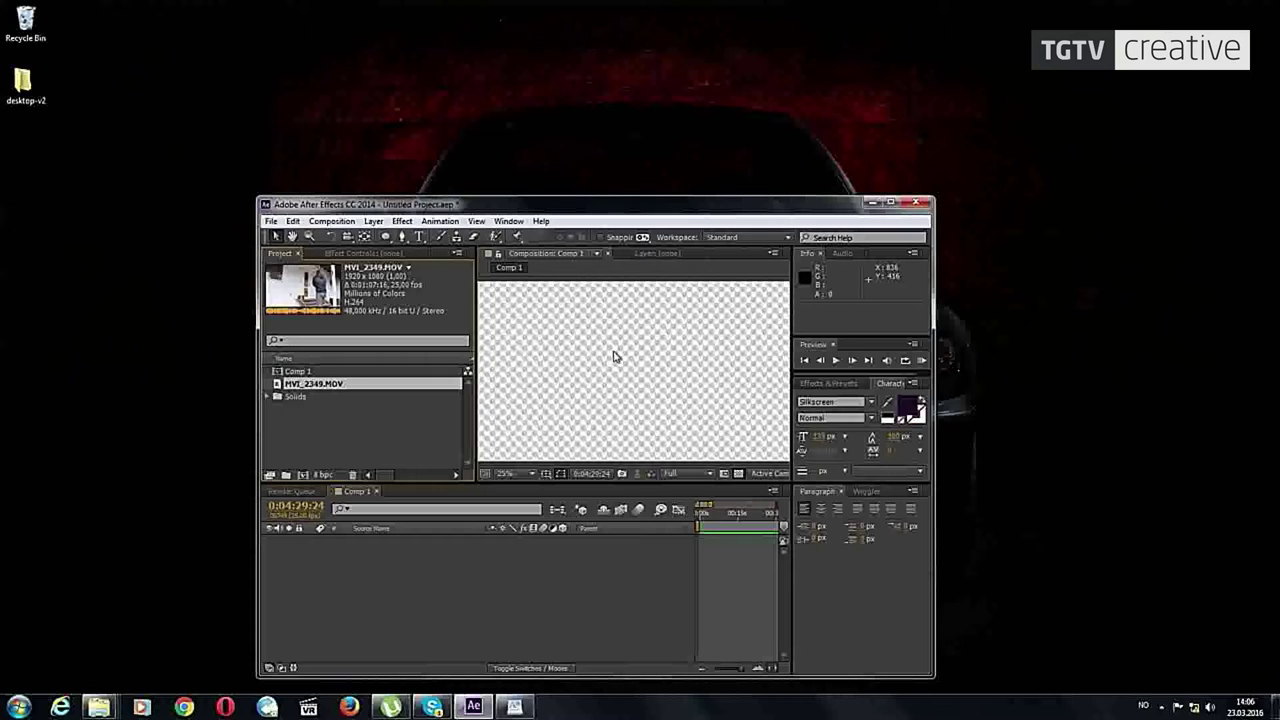
pyautogui.moveTo(334, 391); pyautogui.dragTo(305, 480)
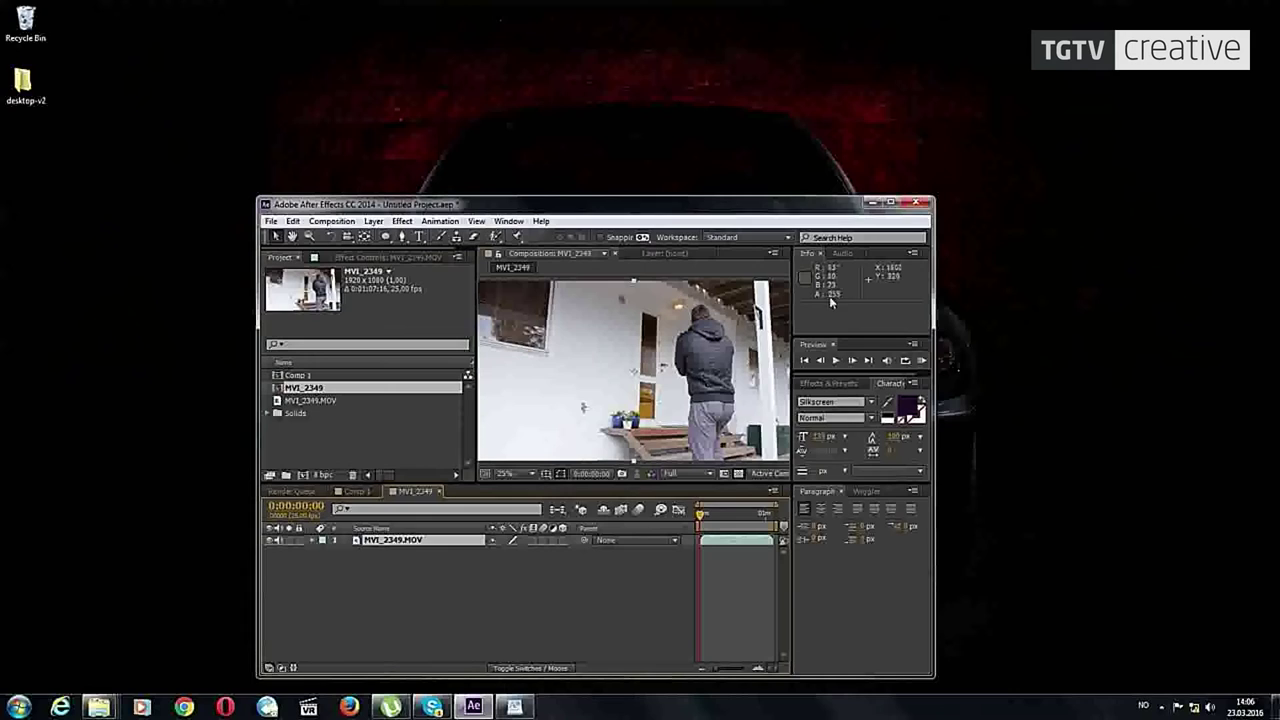
# Step: Maximize After Effects and inspect MVI_2349's 1920×1080, 25 fps Composition Settings without changes
pyautogui.click(890, 203)
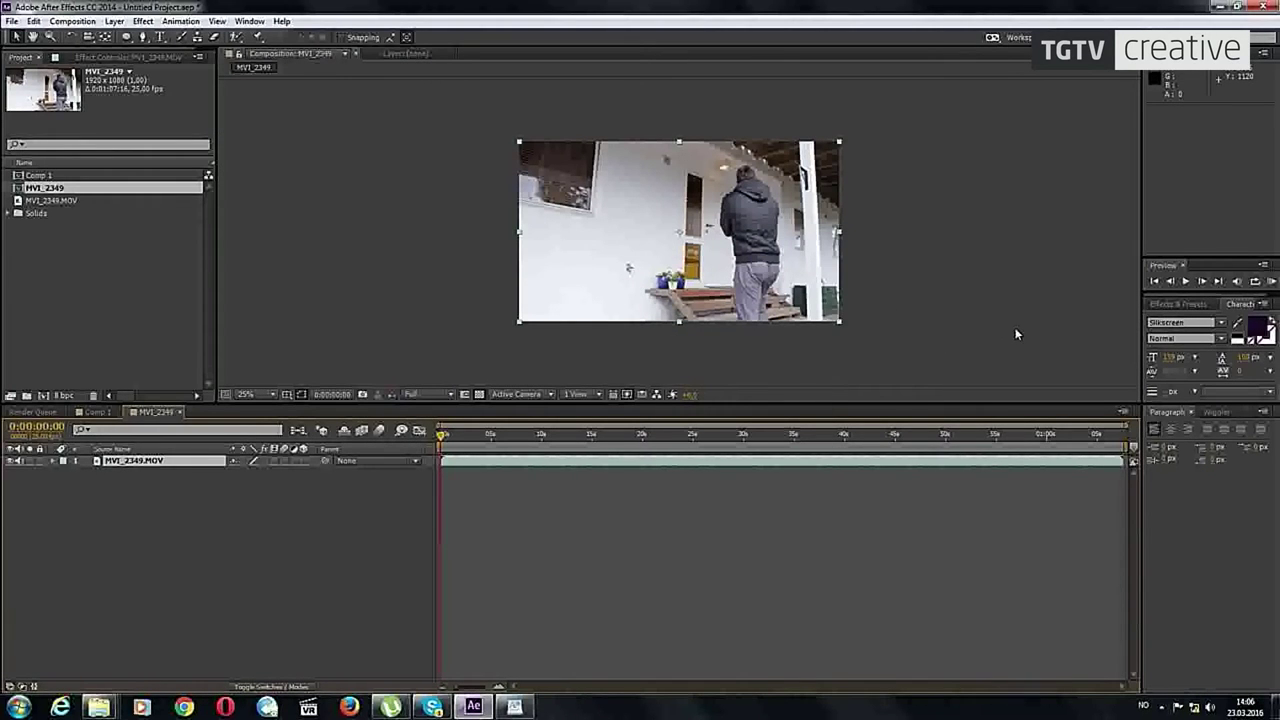
pyautogui.click(70, 21)
pyautogui.click(100, 57)
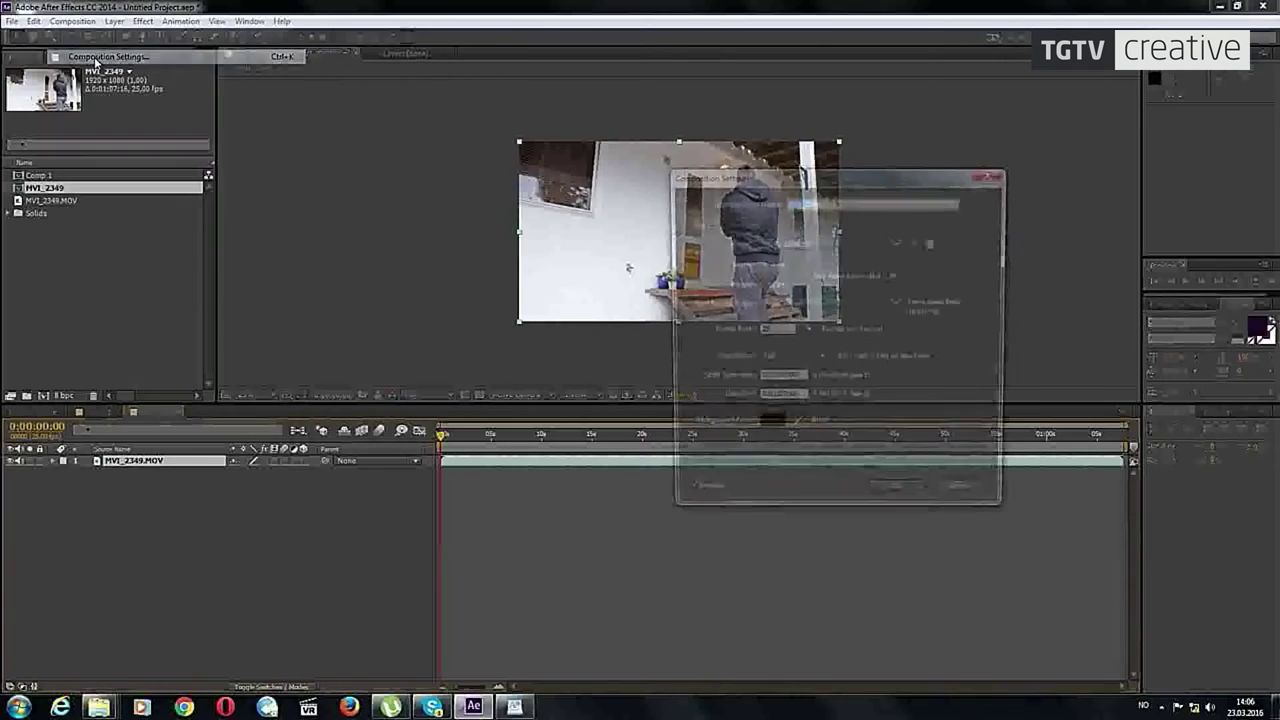
pyautogui.moveTo(800, 176); pyautogui.dragTo(950, 129)
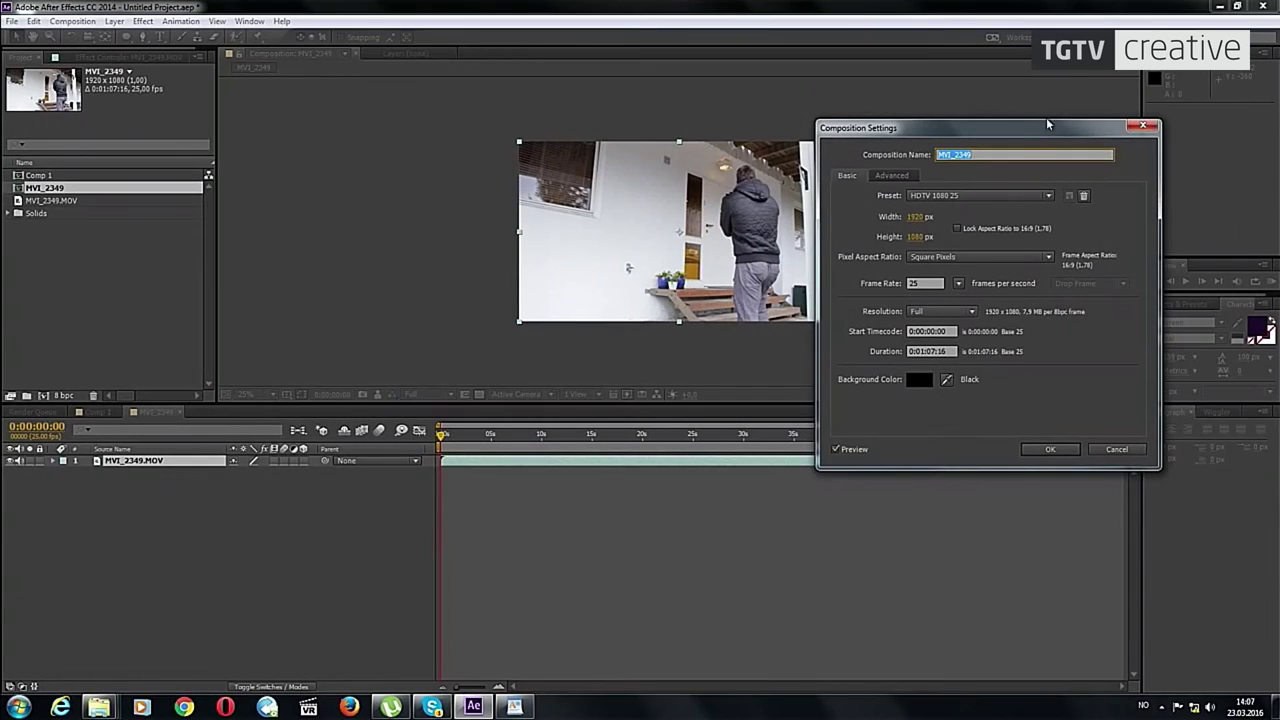
pyautogui.click(1141, 129)
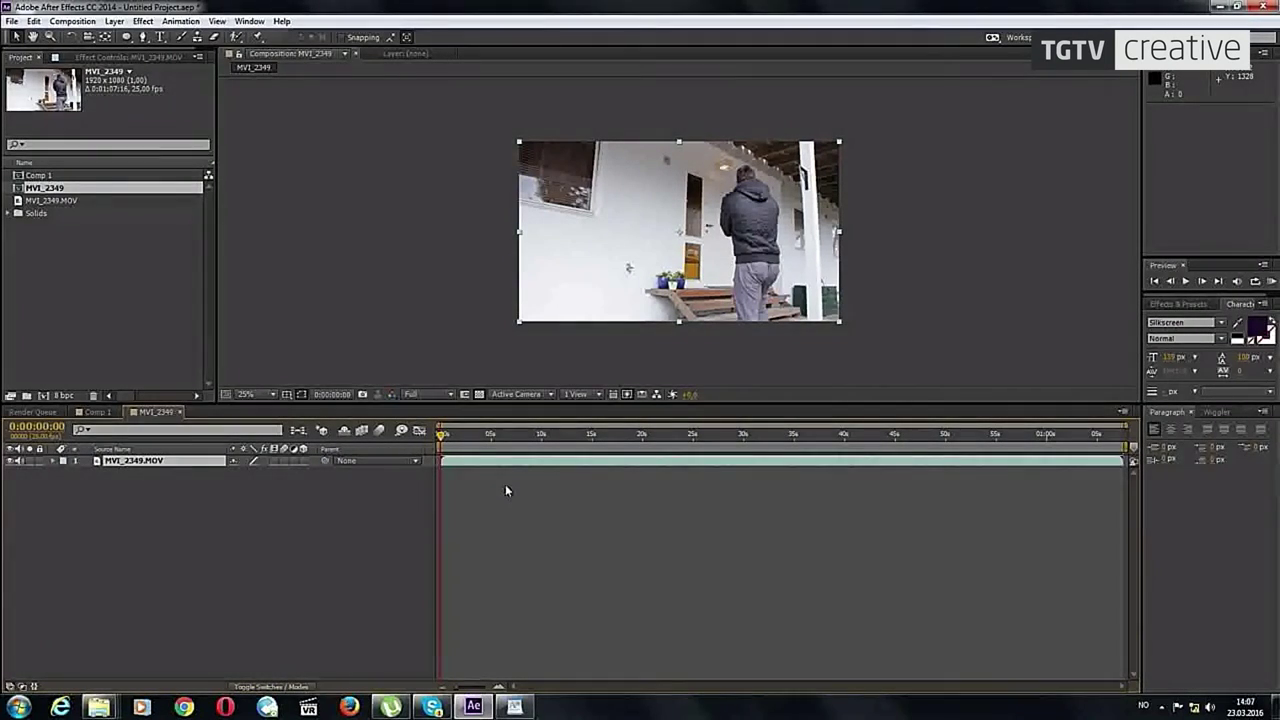
# Step: Scrub the MVI_2349 footage to around 0:00:22:09, where the man reaches the porch pillar
pyautogui.moveTo(443, 446); pyautogui.dragTo(958, 467)
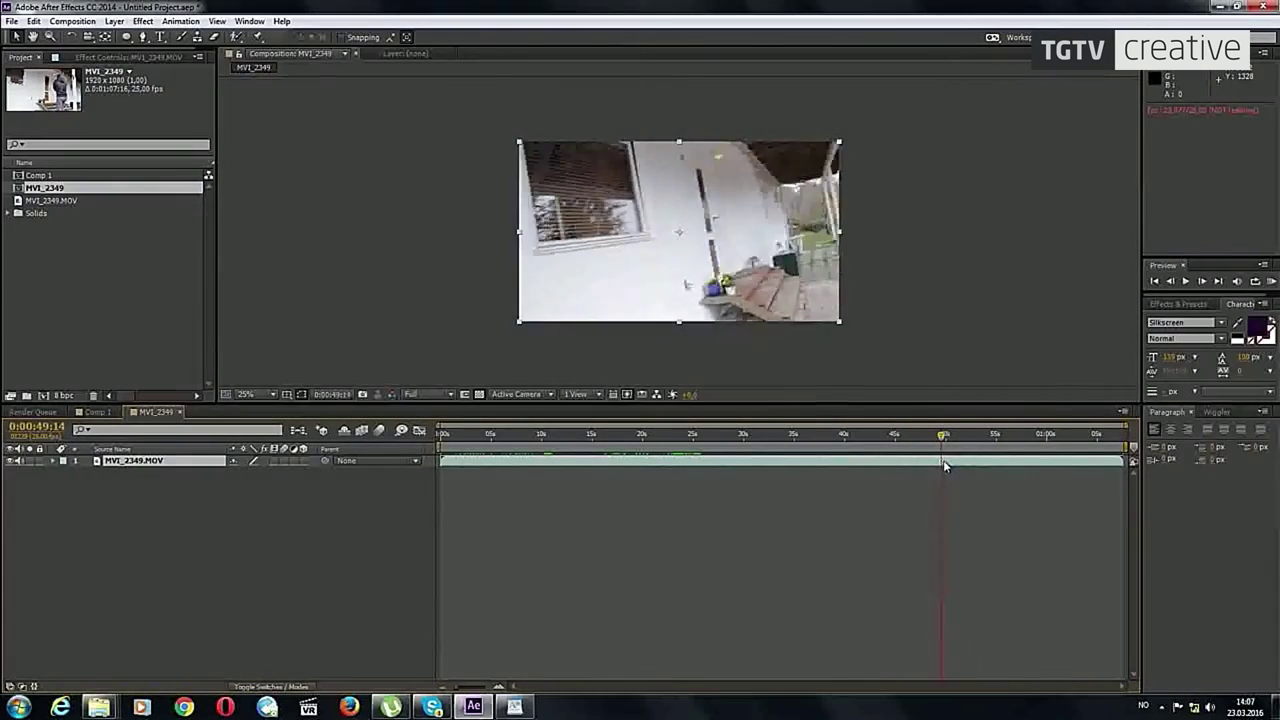
pyautogui.moveTo(958, 467); pyautogui.dragTo(859, 464)
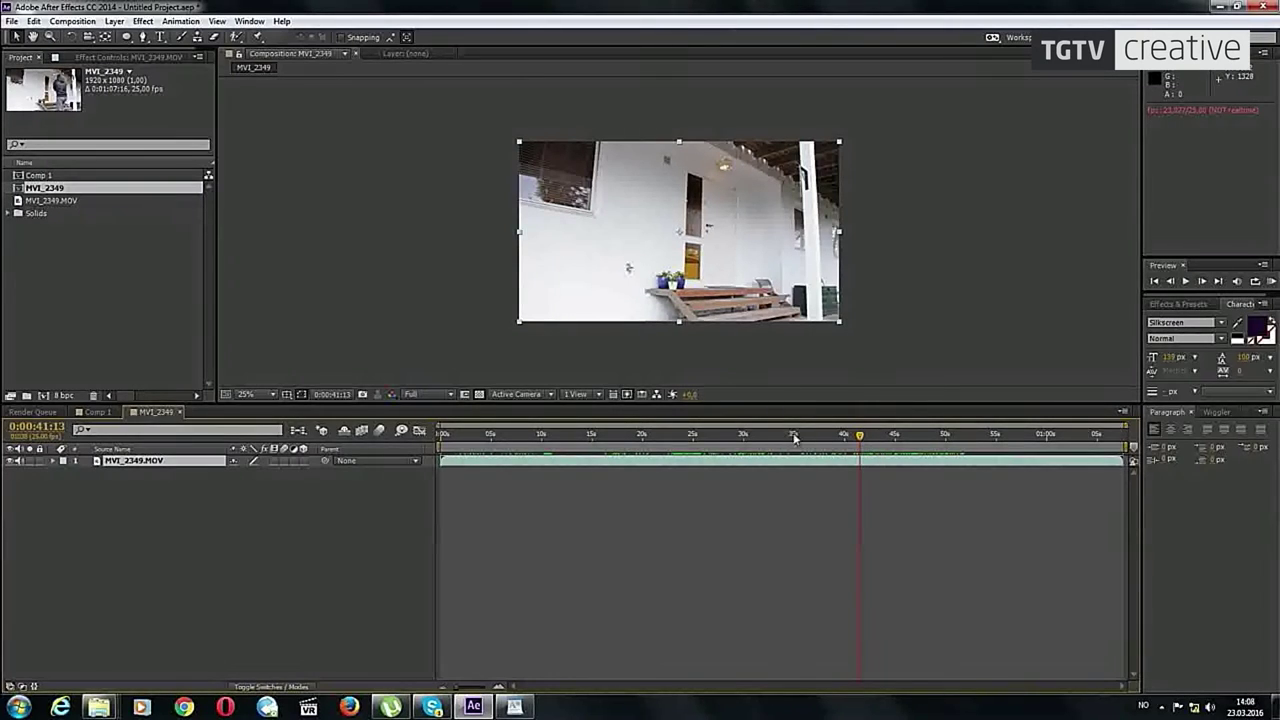
pyautogui.moveTo(795, 437)
pyautogui.mouseDown()
pyautogui.moveTo(535, 456)
pyautogui.moveTo(678, 448)
pyautogui.moveTo(667, 441)
pyautogui.mouseUp()
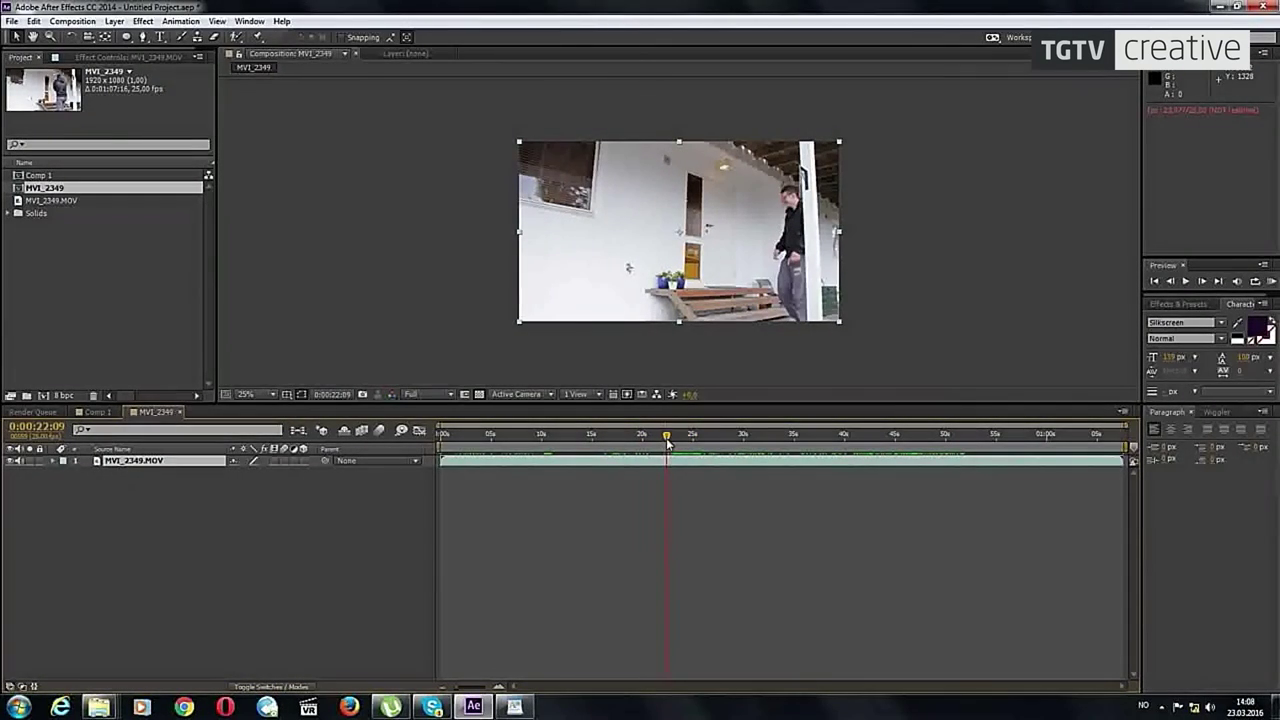
# Step: Duplicate the MVI_2349.MOV layer and hide the top copy to see the one below
pyautogui.click(143, 462)
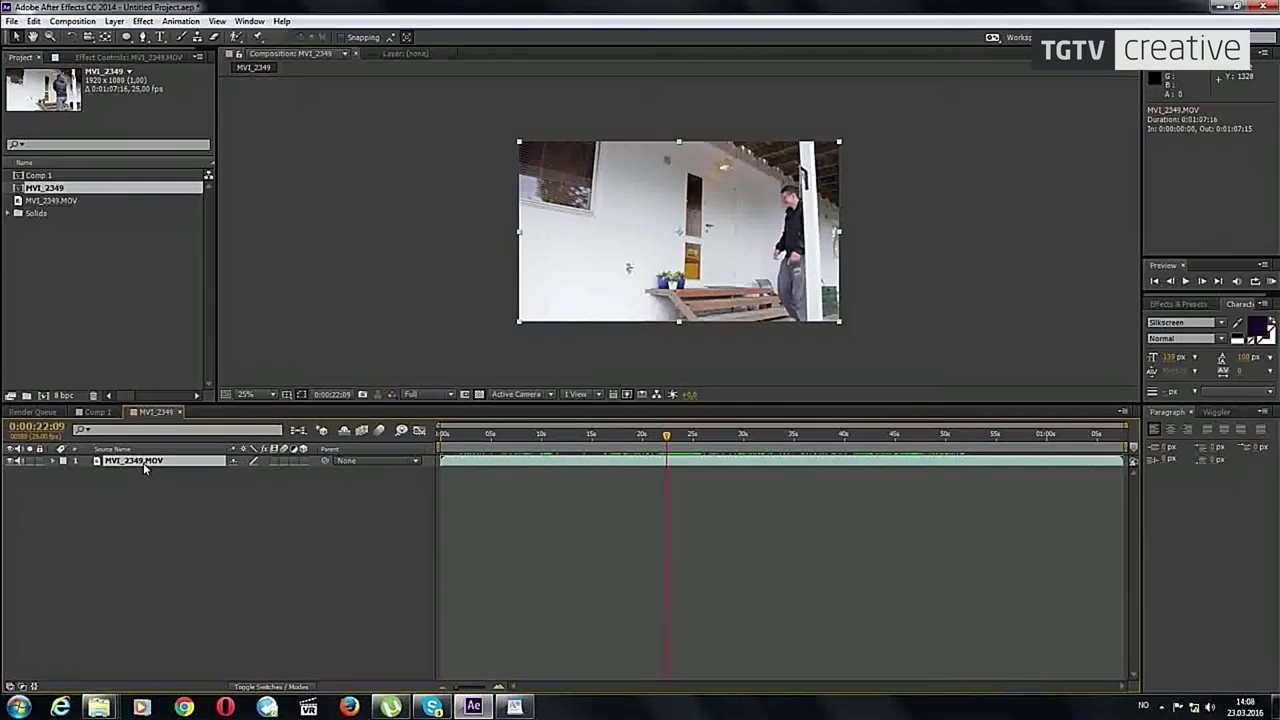
pyautogui.hotkey('ctrl', 'd')
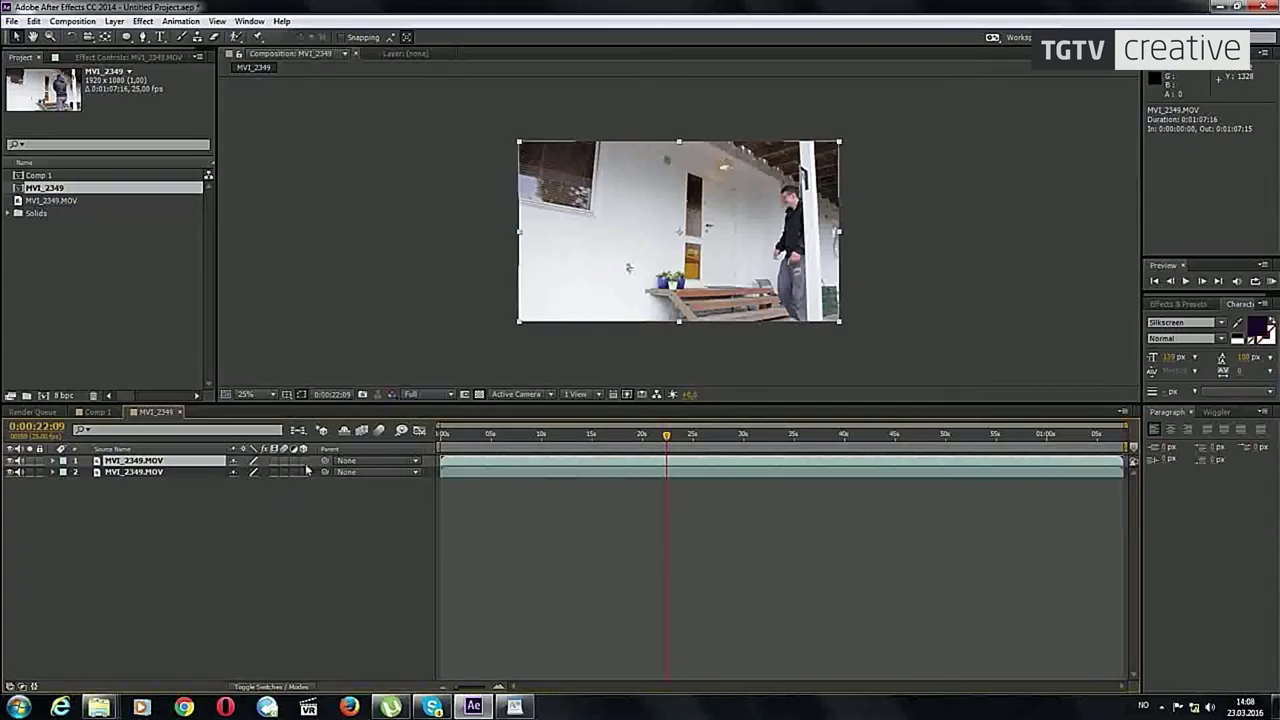
pyautogui.moveTo(585, 463); pyautogui.dragTo(592, 465)
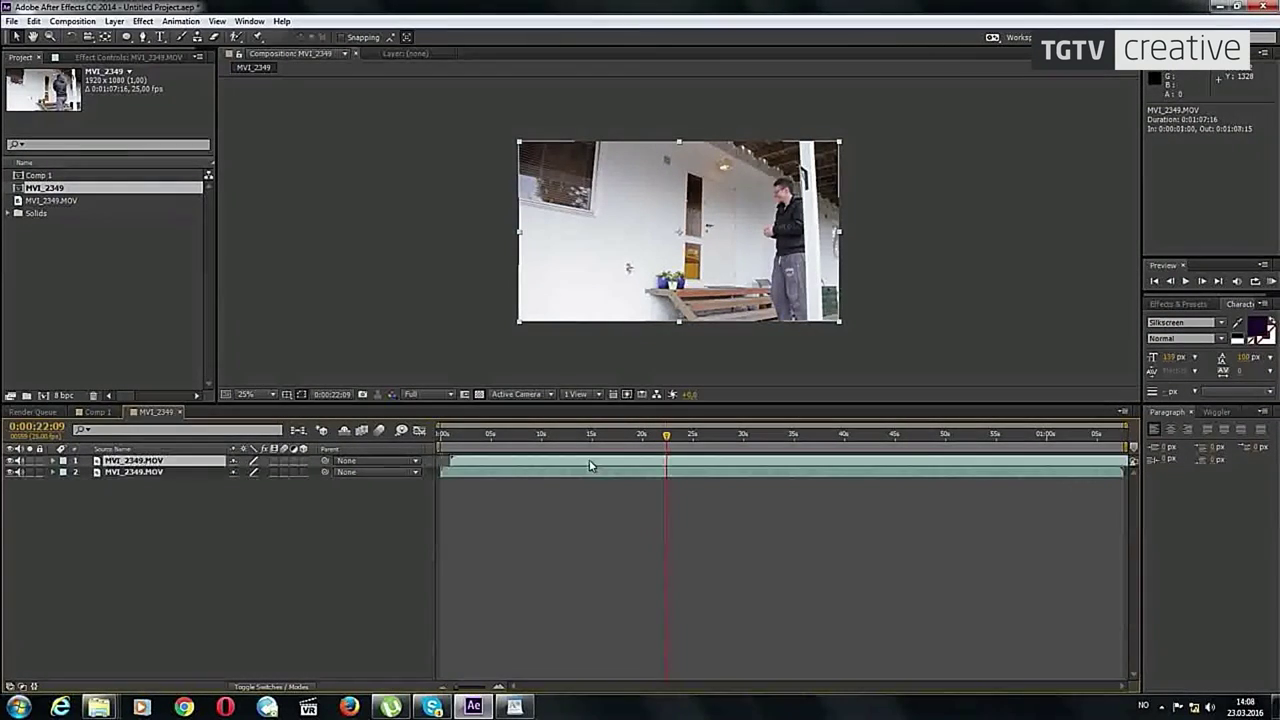
pyautogui.click(14, 461)
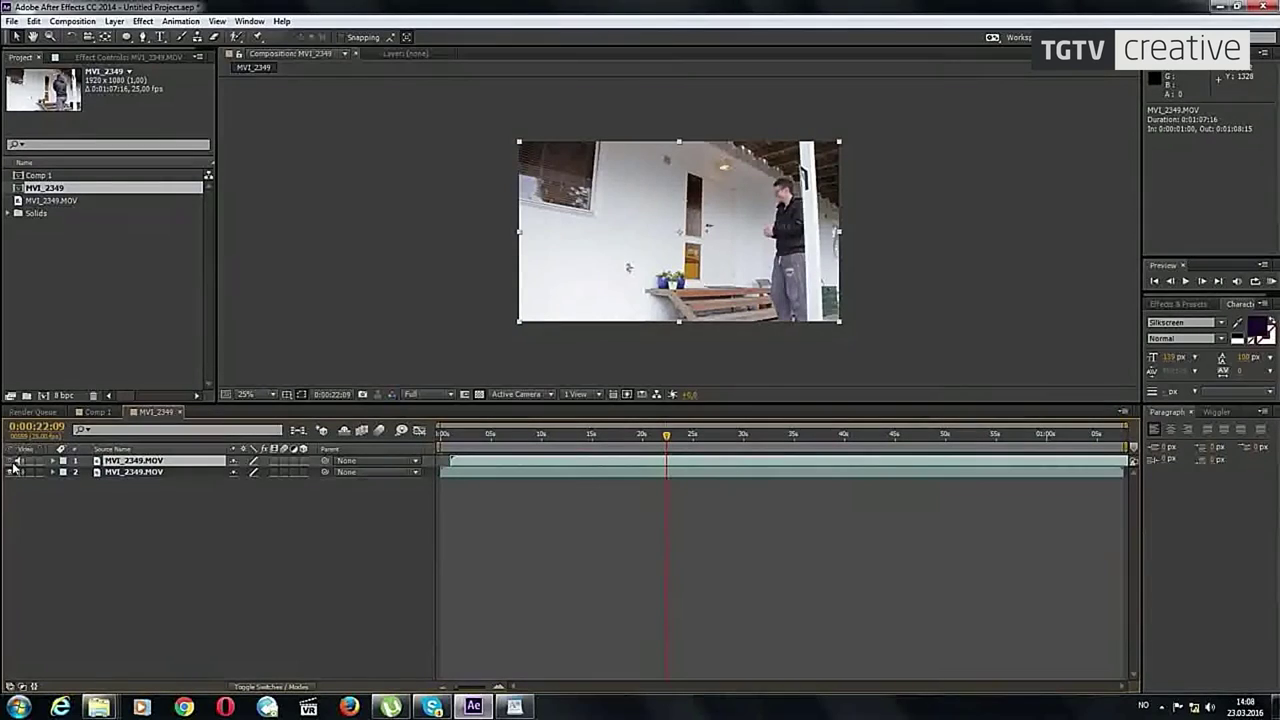
pyautogui.moveTo(460, 462); pyautogui.dragTo(451, 463)
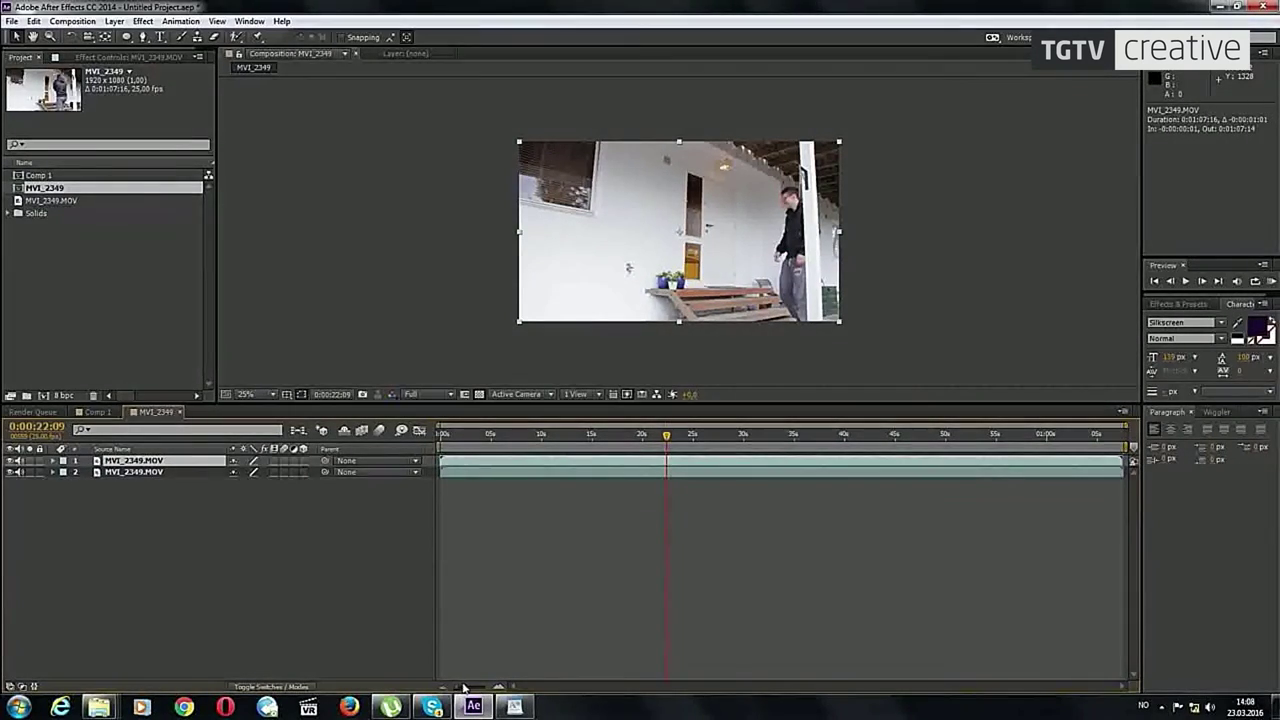
# Step: Trim the top copy to start at 0:00:25:04, where the man is on the wall
pyautogui.moveTo(463, 688); pyautogui.dragTo(474, 692)
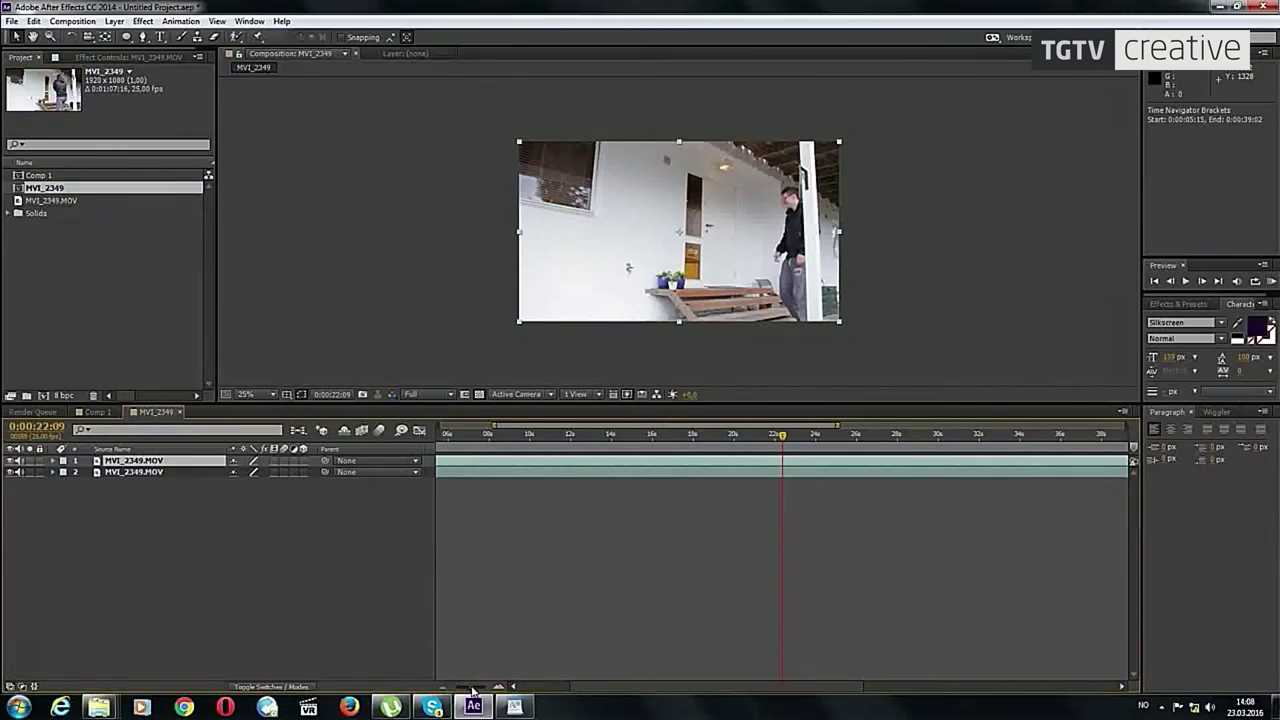
pyautogui.moveTo(666, 686); pyautogui.dragTo(610, 687)
pyautogui.moveTo(446, 464); pyautogui.dragTo(448, 466)
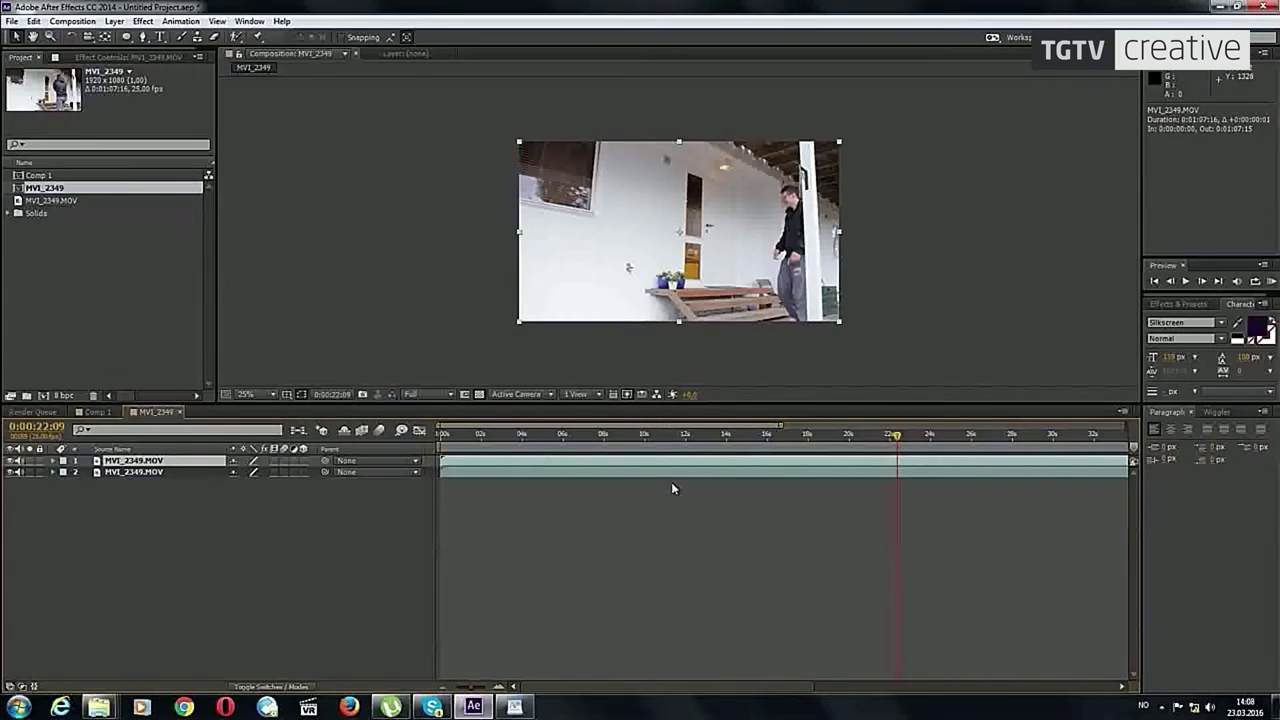
pyautogui.moveTo(650, 441)
pyautogui.mouseDown()
pyautogui.moveTo(589, 477)
pyautogui.moveTo(698, 506)
pyautogui.moveTo(693, 490)
pyautogui.moveTo(952, 502)
pyautogui.mouseUp()
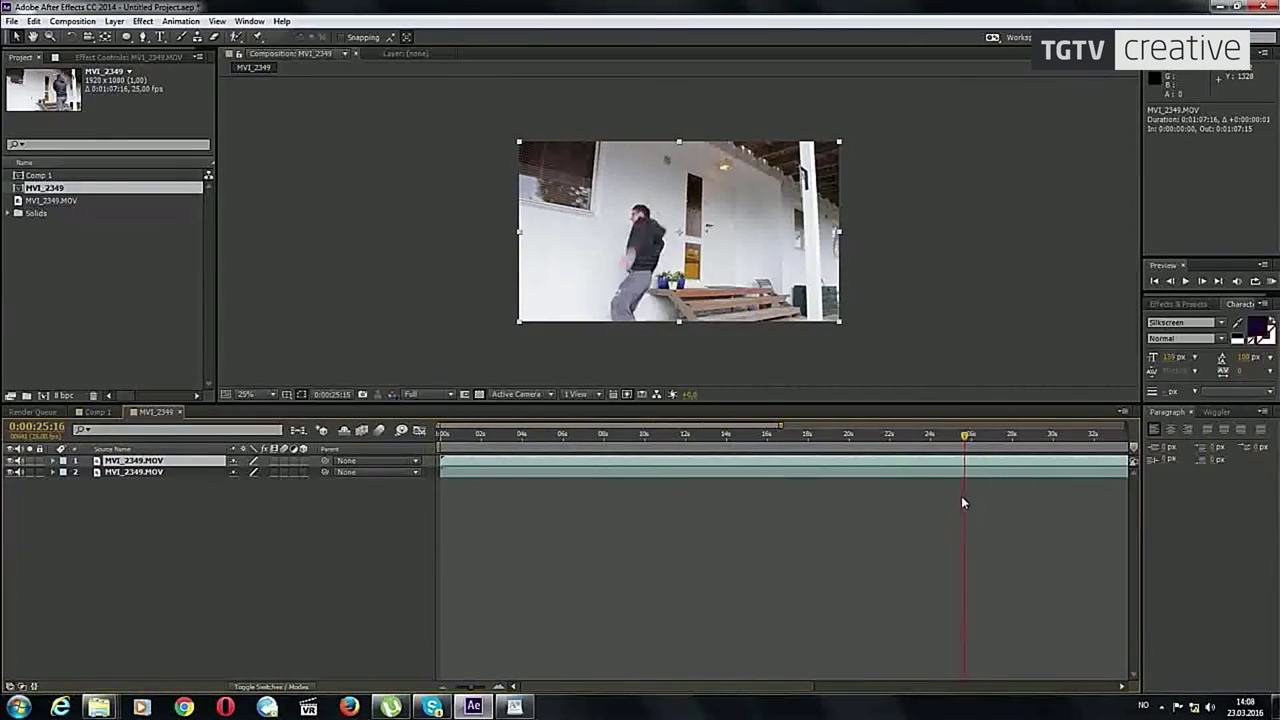
pyautogui.moveTo(953, 498); pyautogui.dragTo(955, 500)
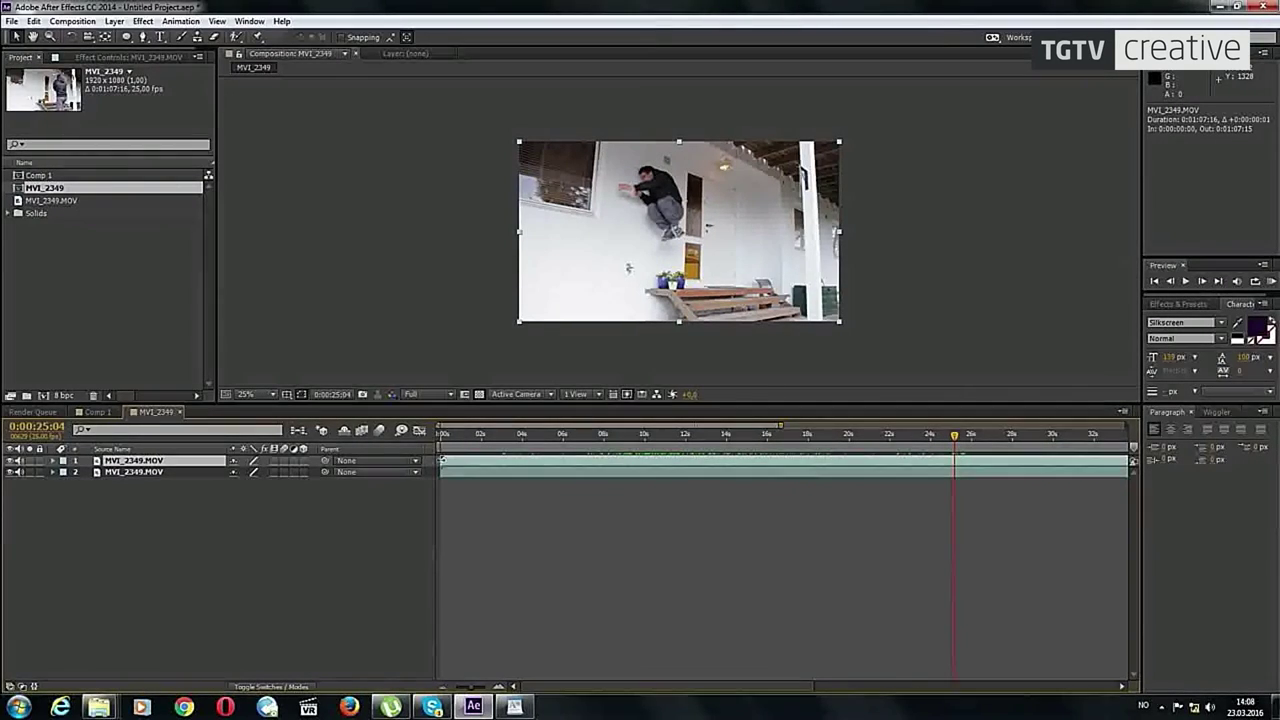
pyautogui.moveTo(442, 460); pyautogui.dragTo(954, 472)
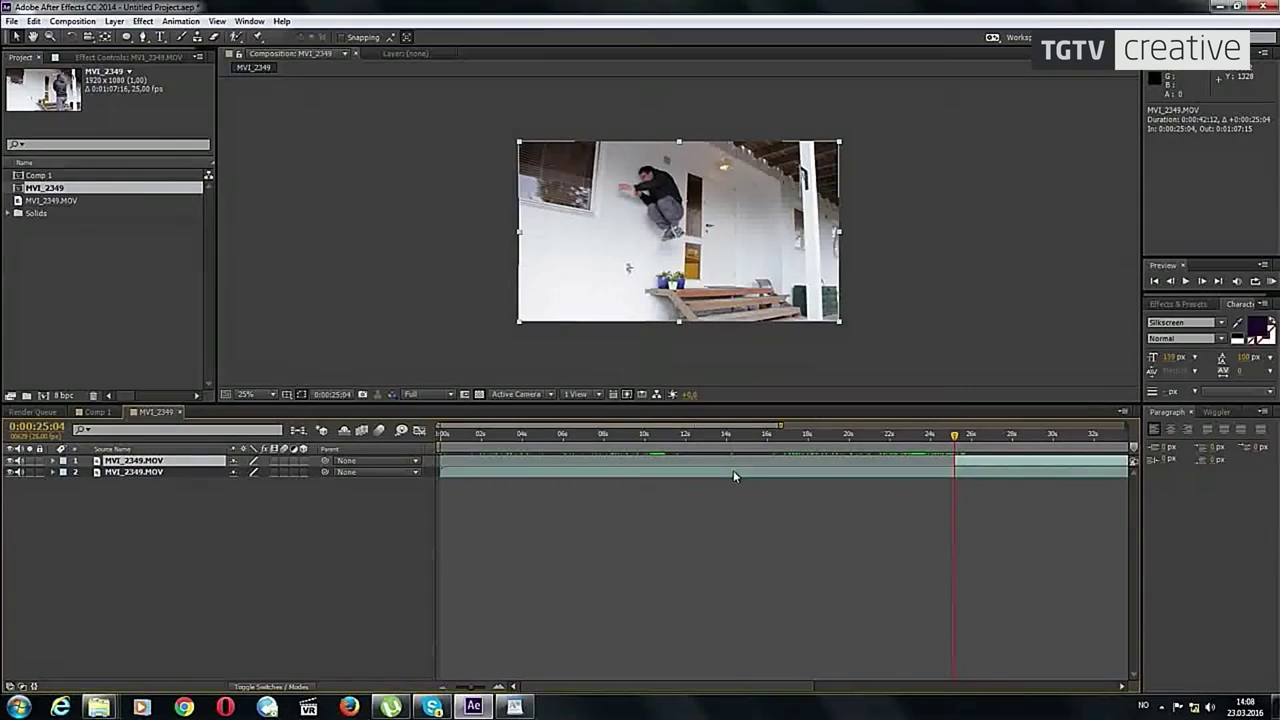
# Step: Scrub back to about 0:00:24:11 and select the lower copy of the clip
pyautogui.moveTo(904, 440); pyautogui.dragTo(866, 440)
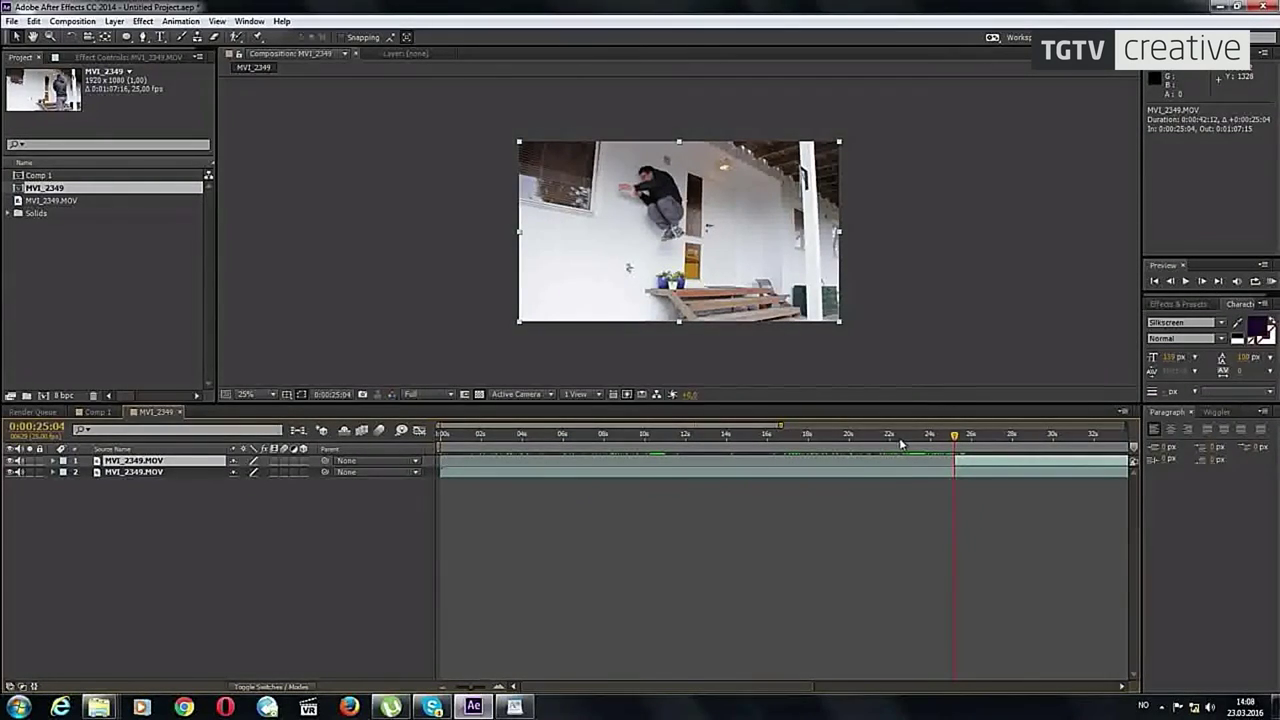
pyautogui.moveTo(949, 440); pyautogui.dragTo(945, 441)
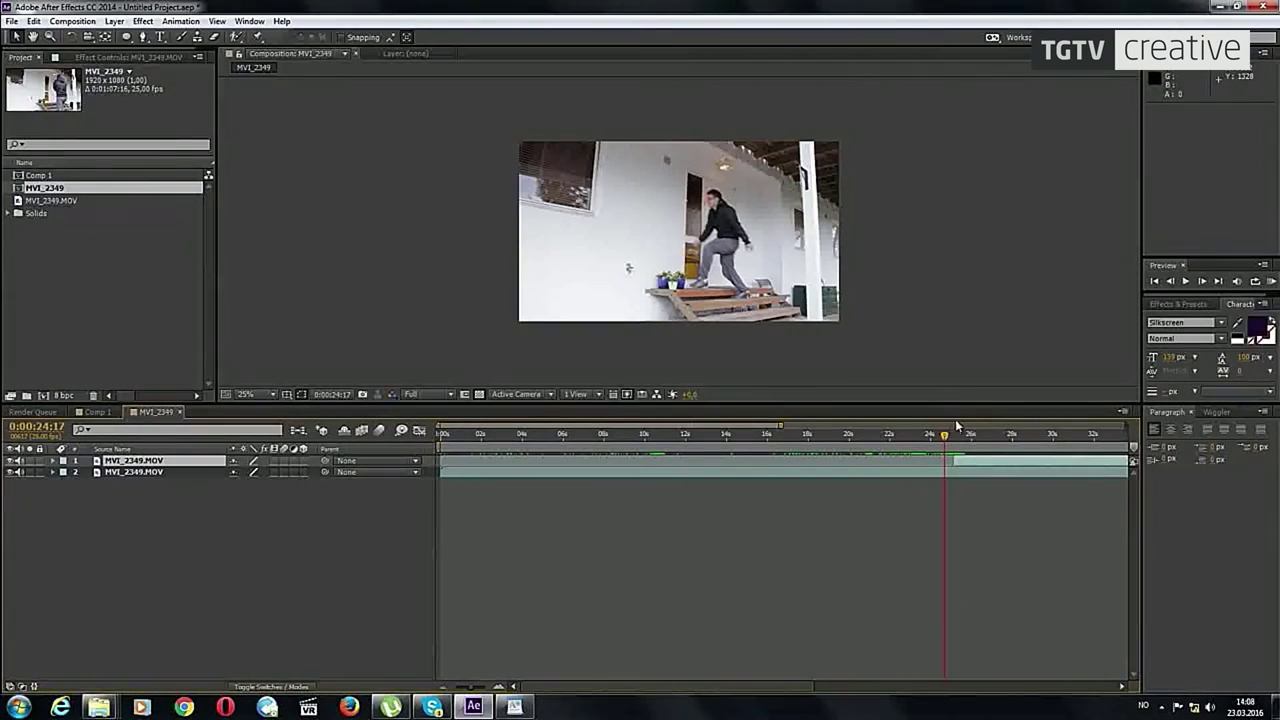
pyautogui.moveTo(955, 438); pyautogui.dragTo(940, 438)
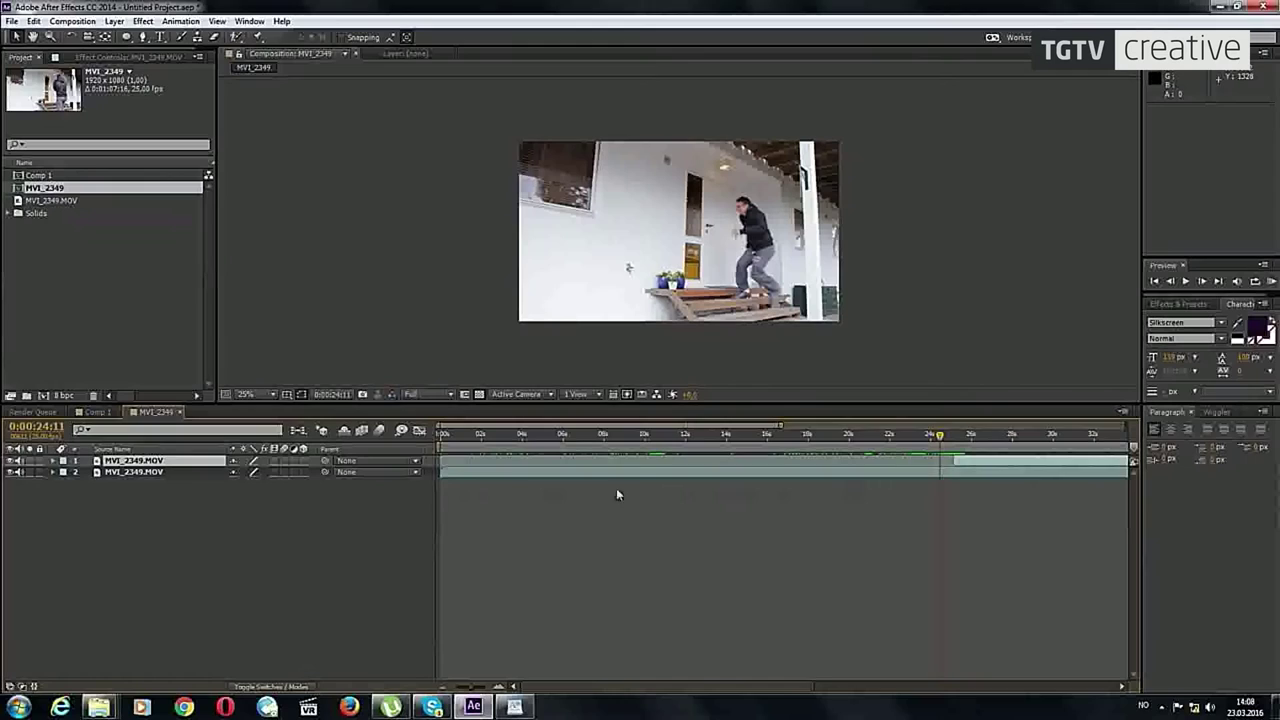
pyautogui.click(440, 471)
pyautogui.moveTo(450, 445)
pyautogui.mouseDown()
pyautogui.moveTo(944, 487)
pyautogui.moveTo(878, 491)
pyautogui.mouseUp()
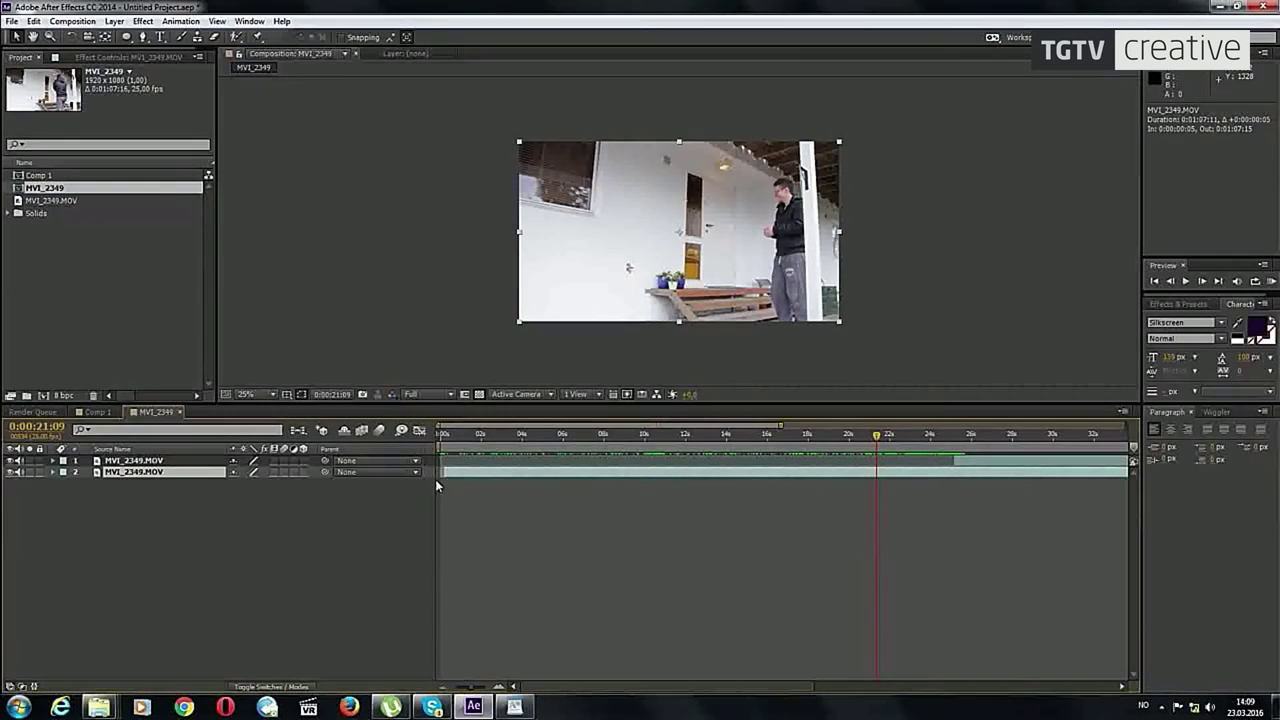
# Step: Trim the lower layer's start past the current frame and slide it earlier in the timeline
pyautogui.moveTo(442, 472); pyautogui.dragTo(792, 516)
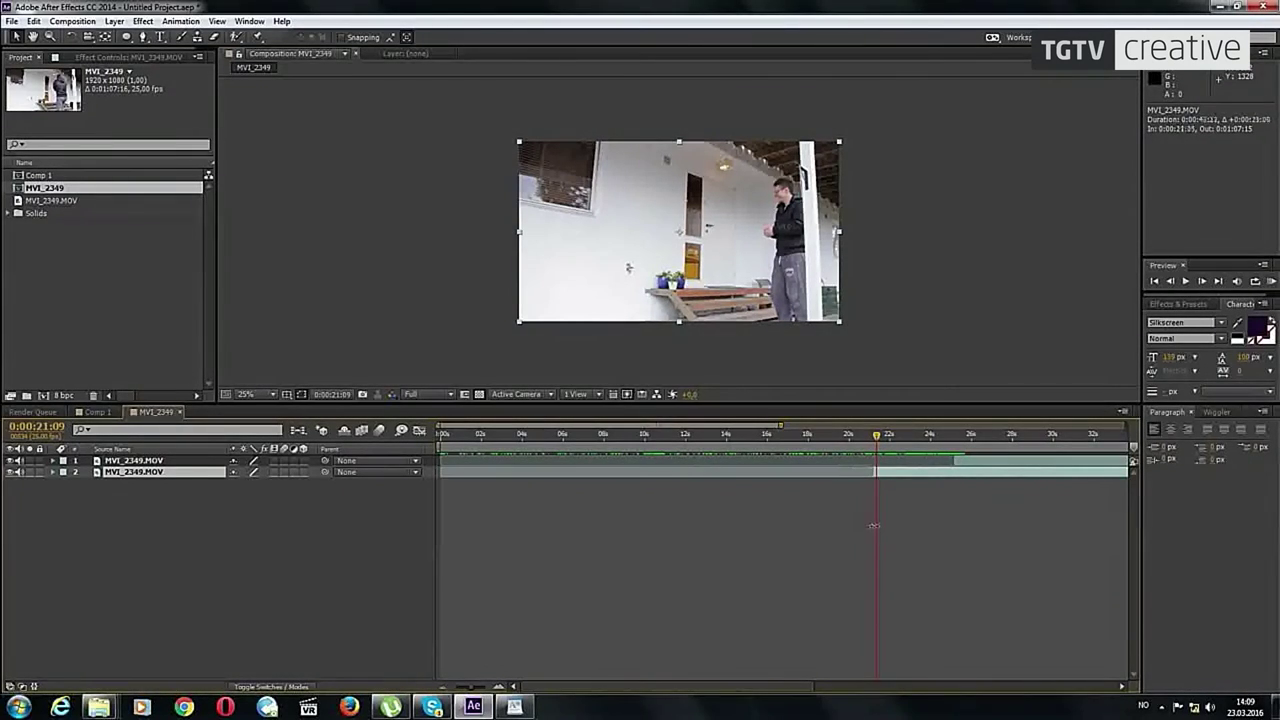
pyautogui.moveTo(875, 525); pyautogui.dragTo(876, 527)
pyautogui.moveTo(966, 463); pyautogui.dragTo(533, 467)
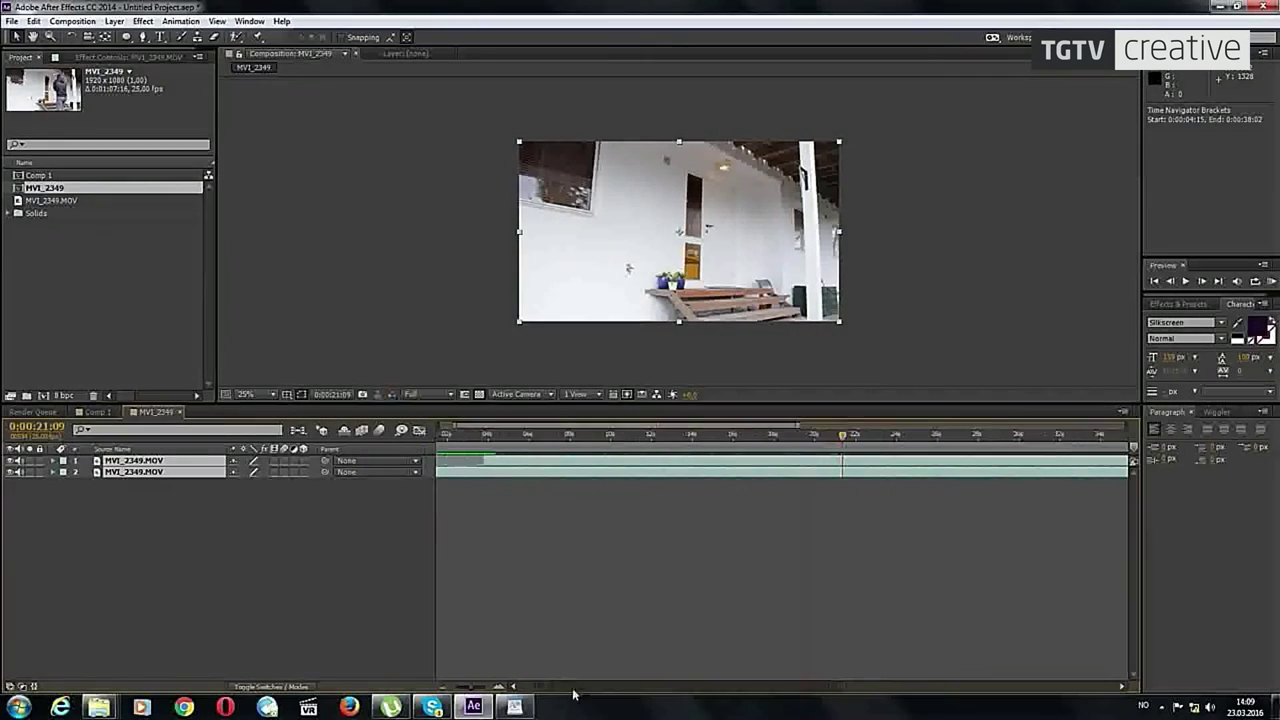
pyautogui.moveTo(470, 689); pyautogui.dragTo(480, 689)
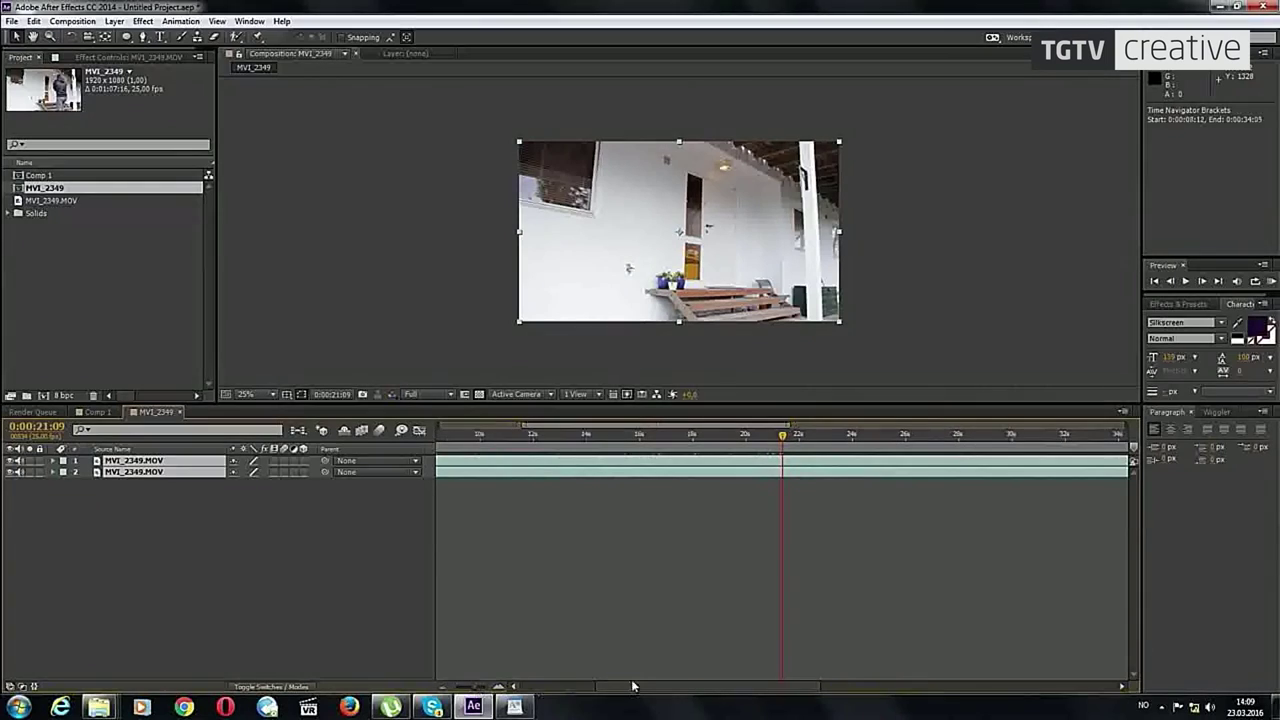
pyautogui.moveTo(601, 691); pyautogui.dragTo(504, 637)
# Step: Preview the edit from the start and re-trim the top layer's in-point, first at 3:21, then near 6 seconds
pyautogui.press('Home')
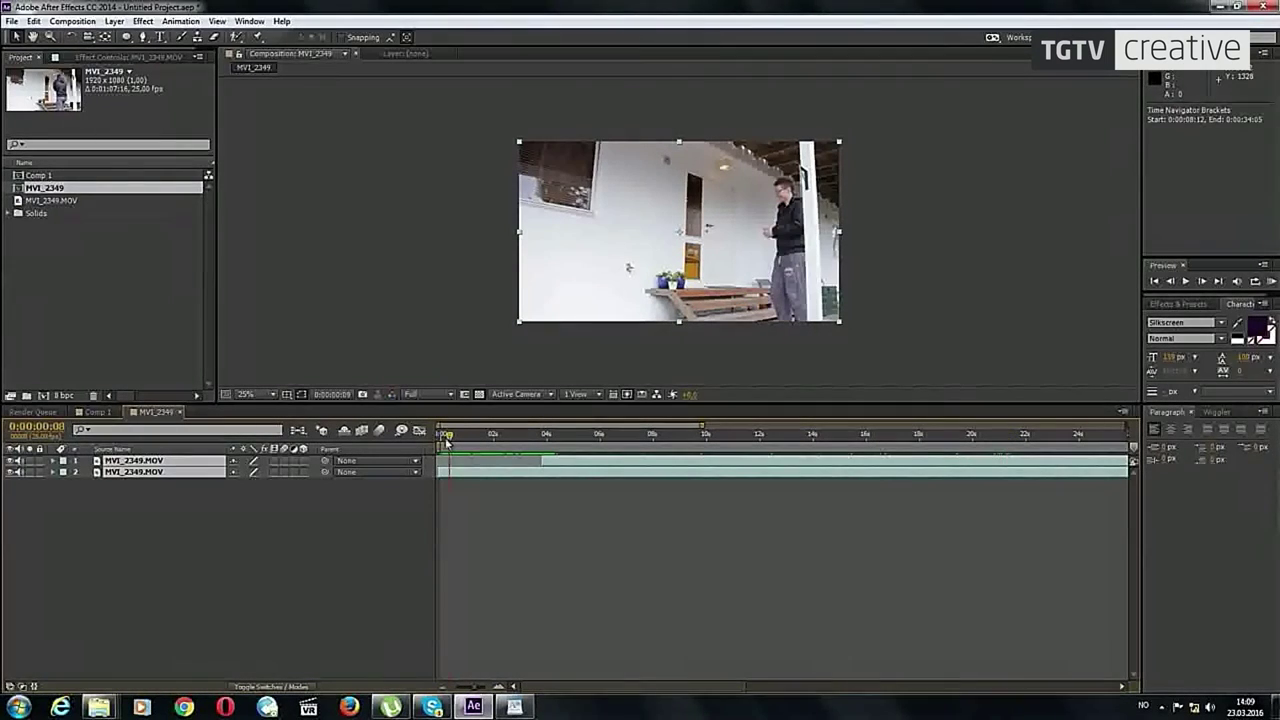
pyautogui.press('space')
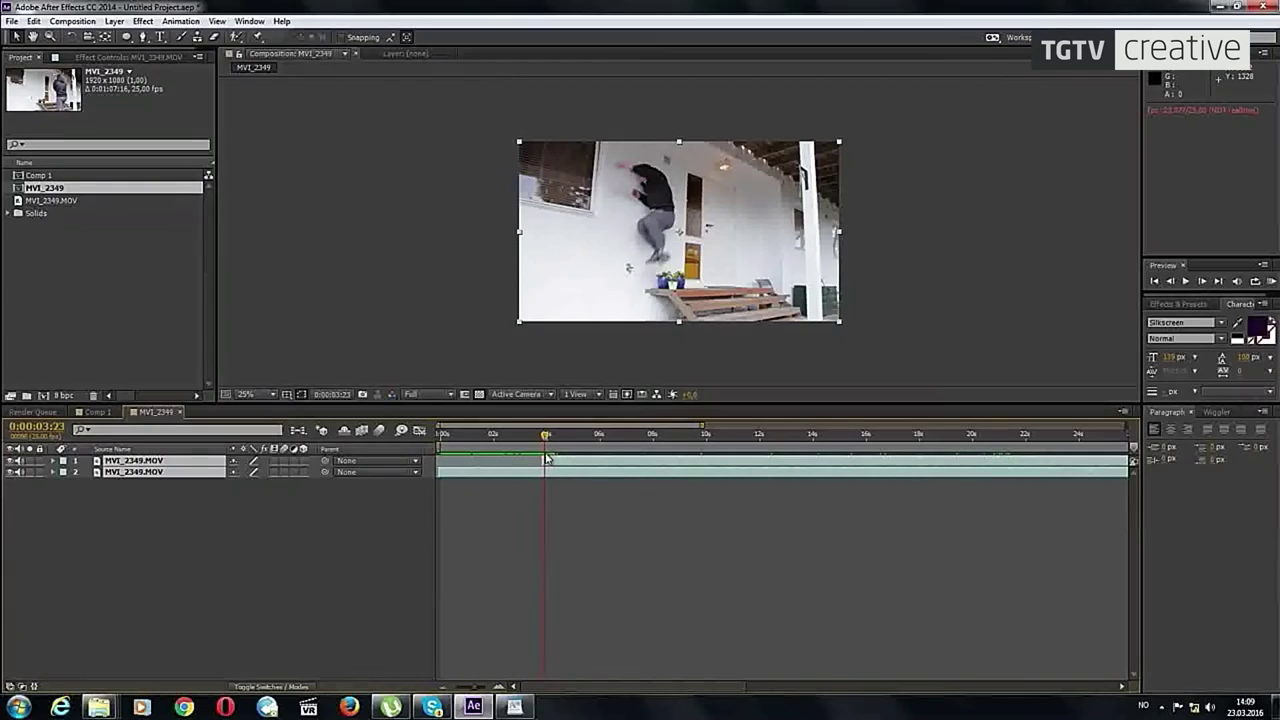
pyautogui.hotkey('alt', '[')
pyautogui.moveTo(615, 463); pyautogui.dragTo(543, 437)
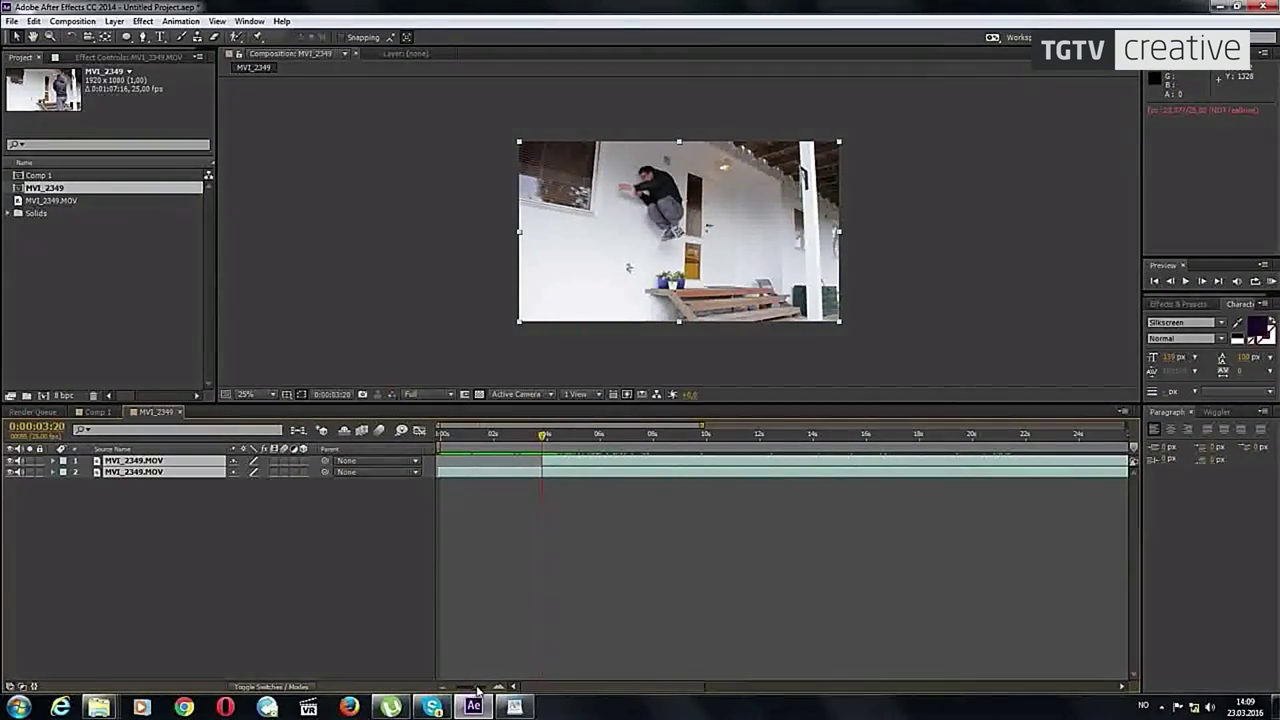
pyautogui.moveTo(478, 690); pyautogui.dragTo(480, 682)
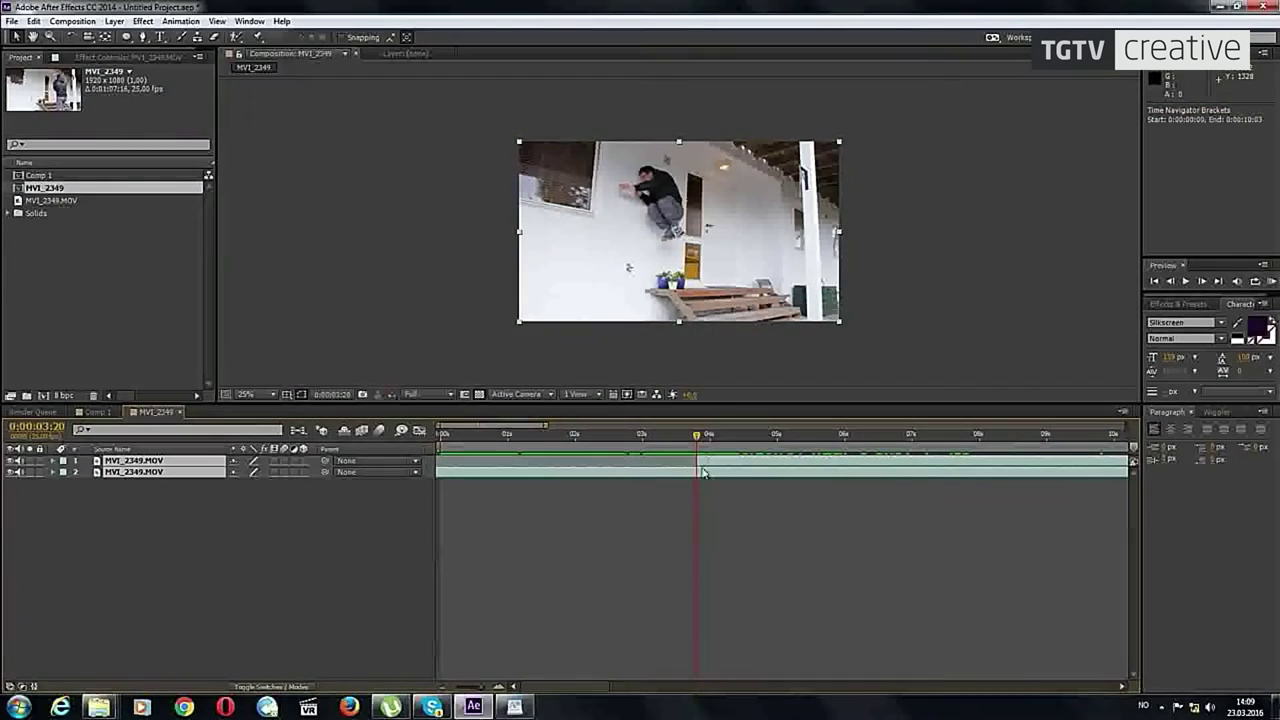
pyautogui.moveTo(697, 458); pyautogui.dragTo(848, 460)
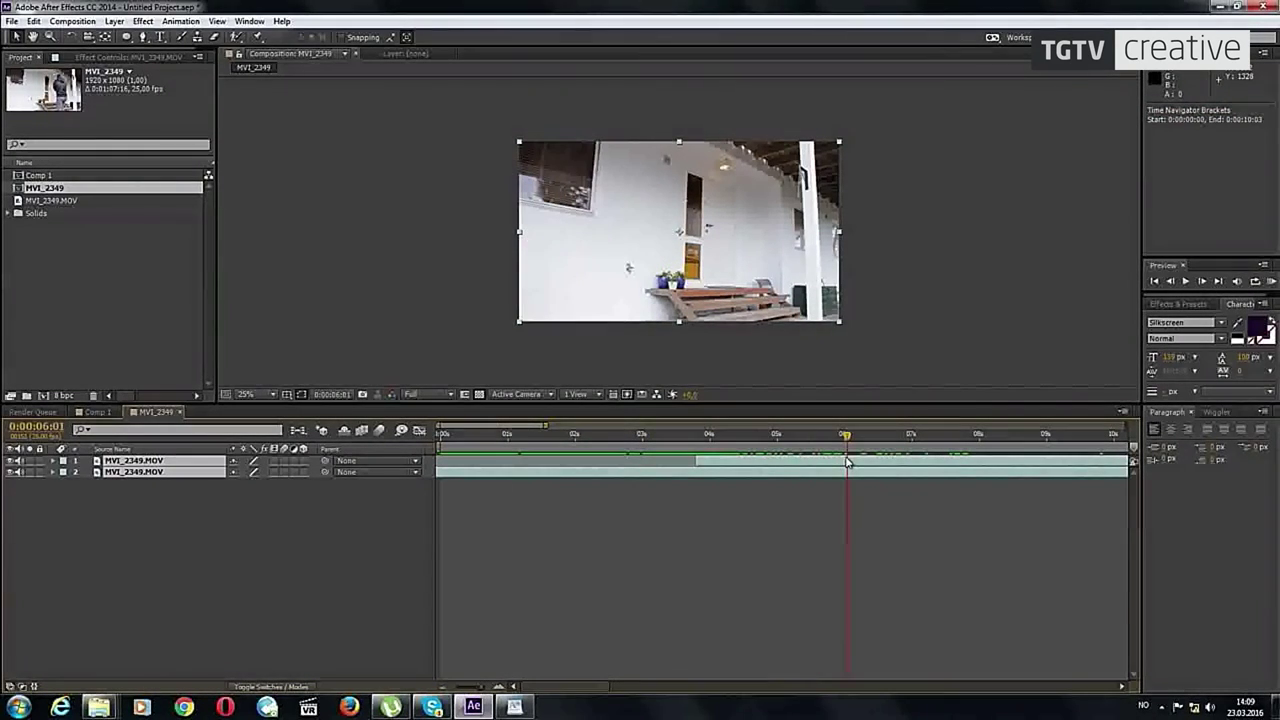
pyautogui.moveTo(697, 462)
pyautogui.mouseDown()
pyautogui.moveTo(821, 471)
pyautogui.moveTo(699, 465)
pyautogui.moveTo(817, 470)
pyautogui.moveTo(675, 440)
pyautogui.moveTo(695, 440)
pyautogui.mouseUp()
# Step: Slide the top layer earlier, preview the cut, and set it to start at about 0:00:03:22
pyautogui.moveTo(870, 463); pyautogui.dragTo(768, 467)
pyautogui.press('space')
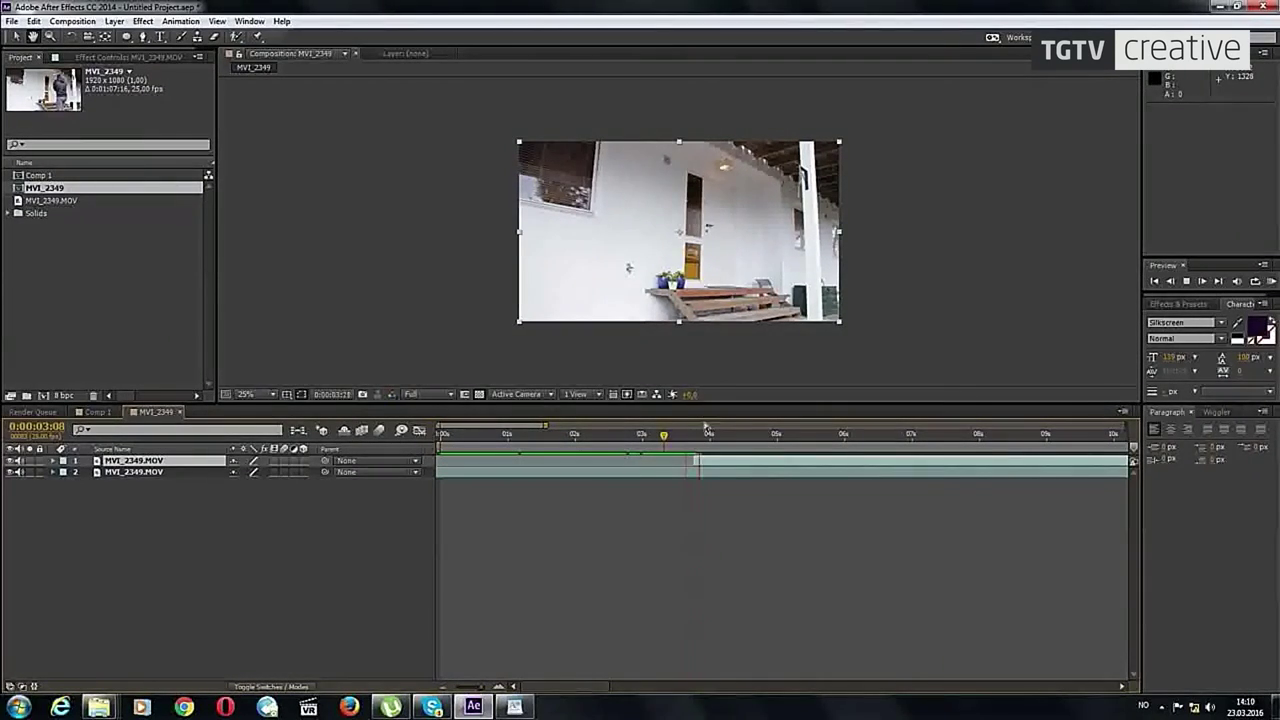
pyautogui.moveTo(705, 440)
pyautogui.mouseDown()
pyautogui.moveTo(677, 446)
pyautogui.moveTo(685, 437)
pyautogui.mouseUp()
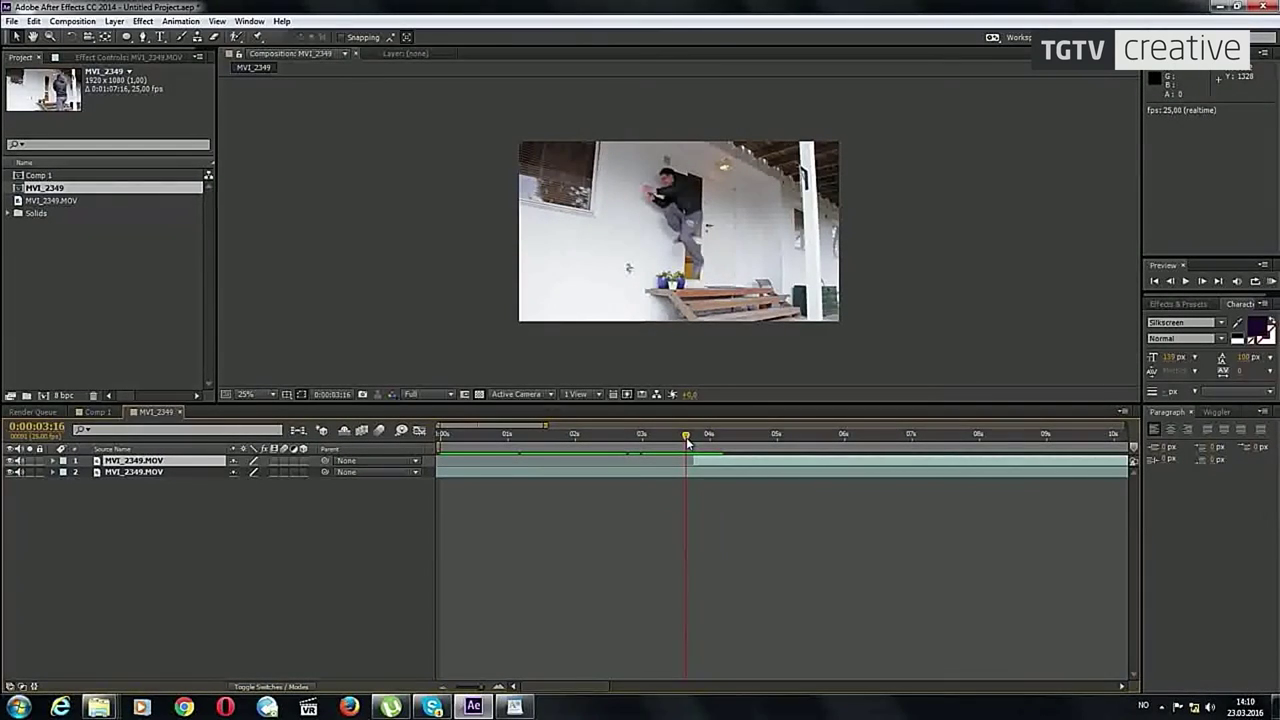
pyautogui.moveTo(686, 437); pyautogui.dragTo(686, 437)
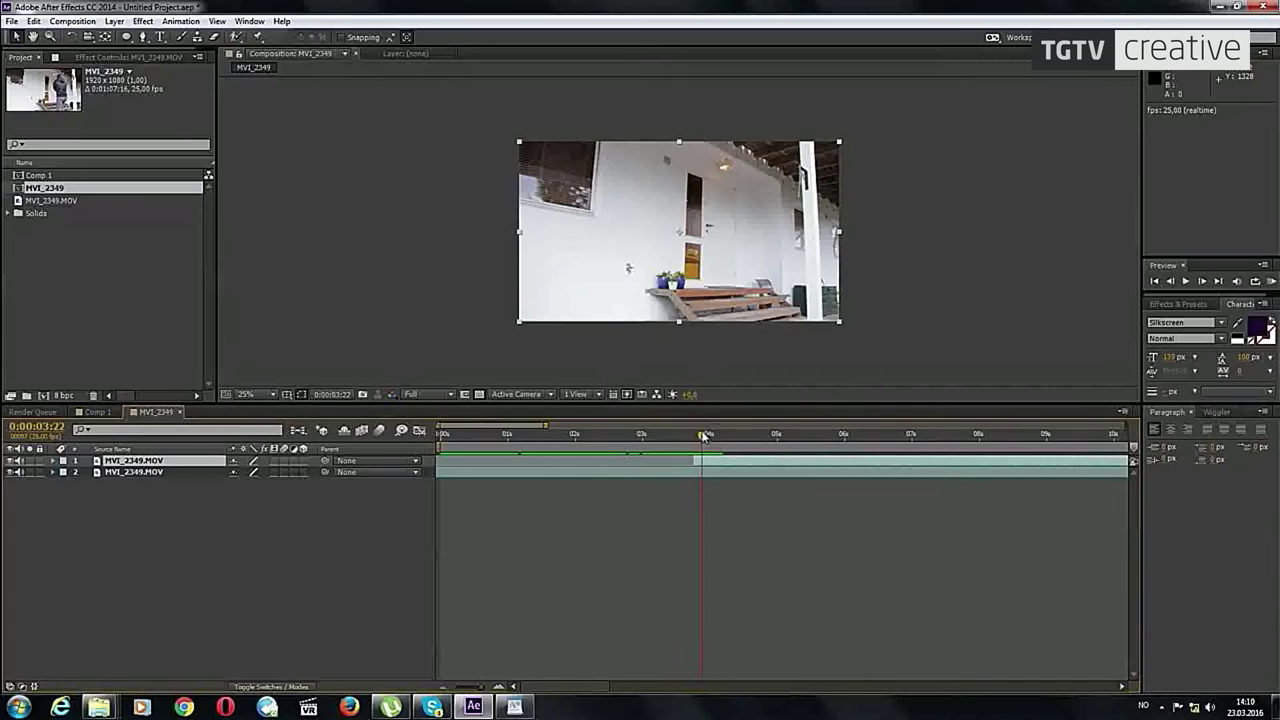
pyautogui.press('space')
pyautogui.moveTo(700, 440); pyautogui.dragTo(691, 440)
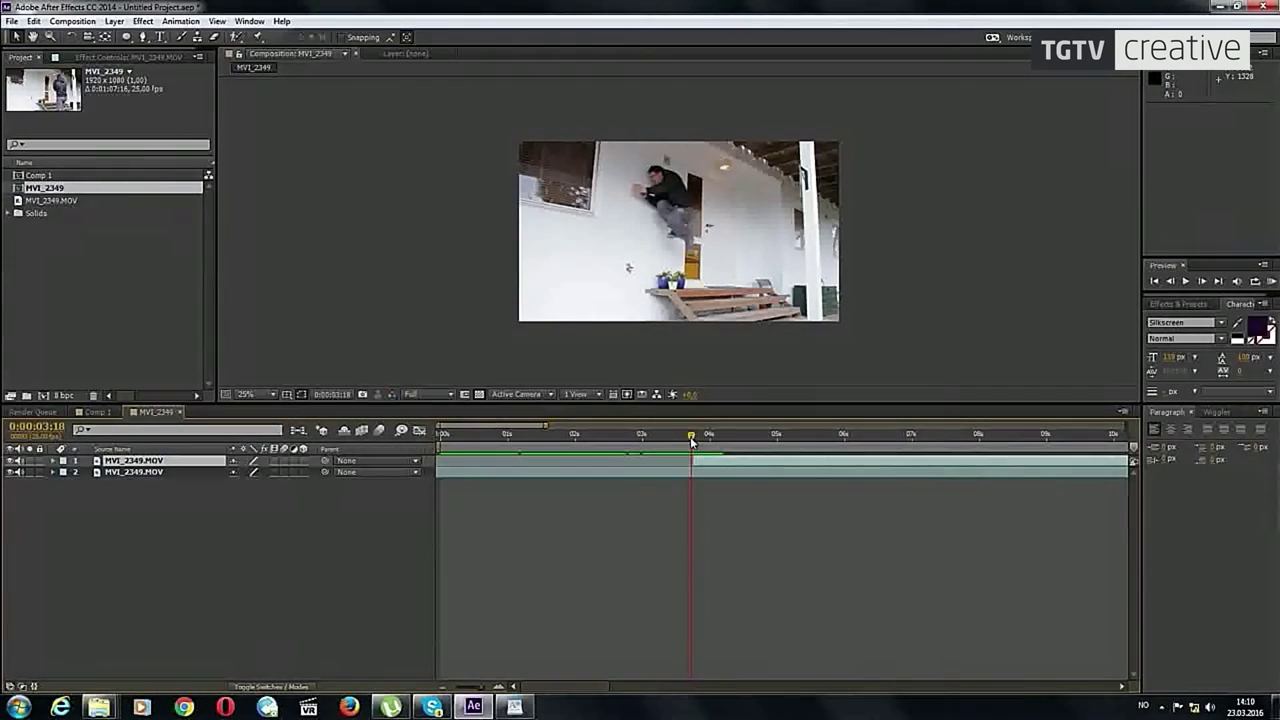
pyautogui.moveTo(693, 465); pyautogui.dragTo(707, 469)
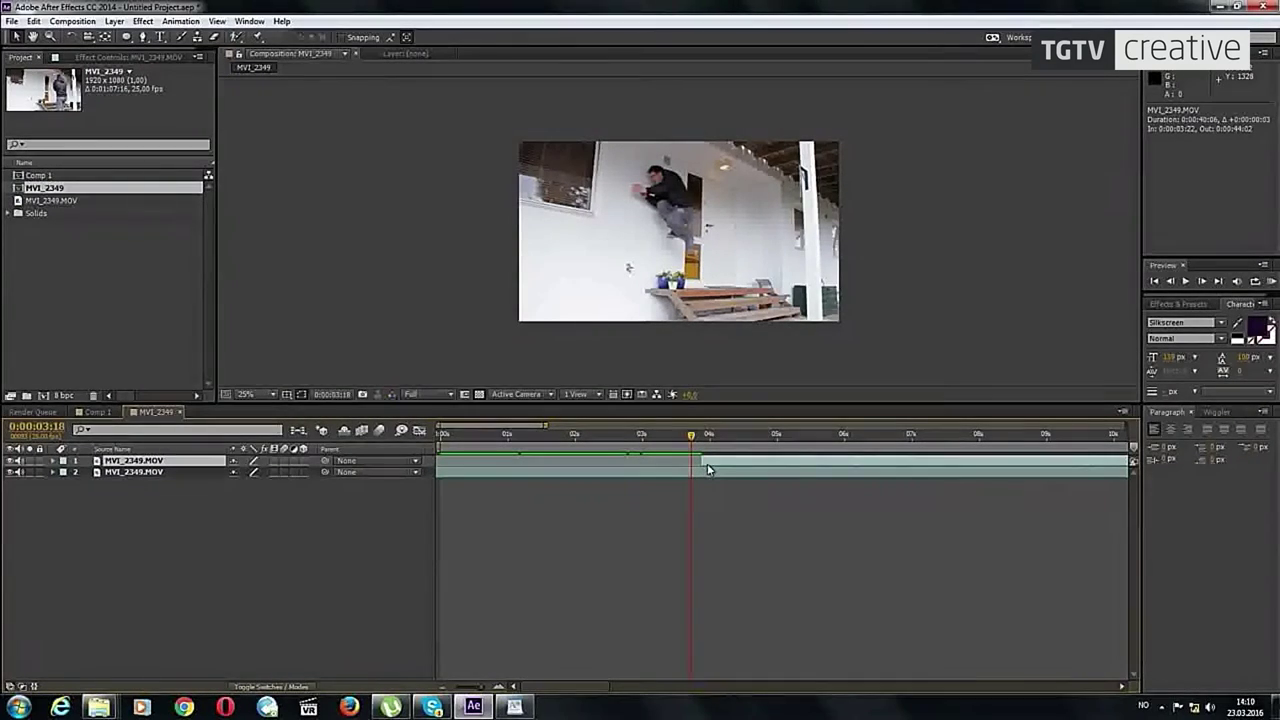
# Step: Step to frame 0:00:03:20 and bring up Composition > Save Frame As
pyautogui.press('pagedown')
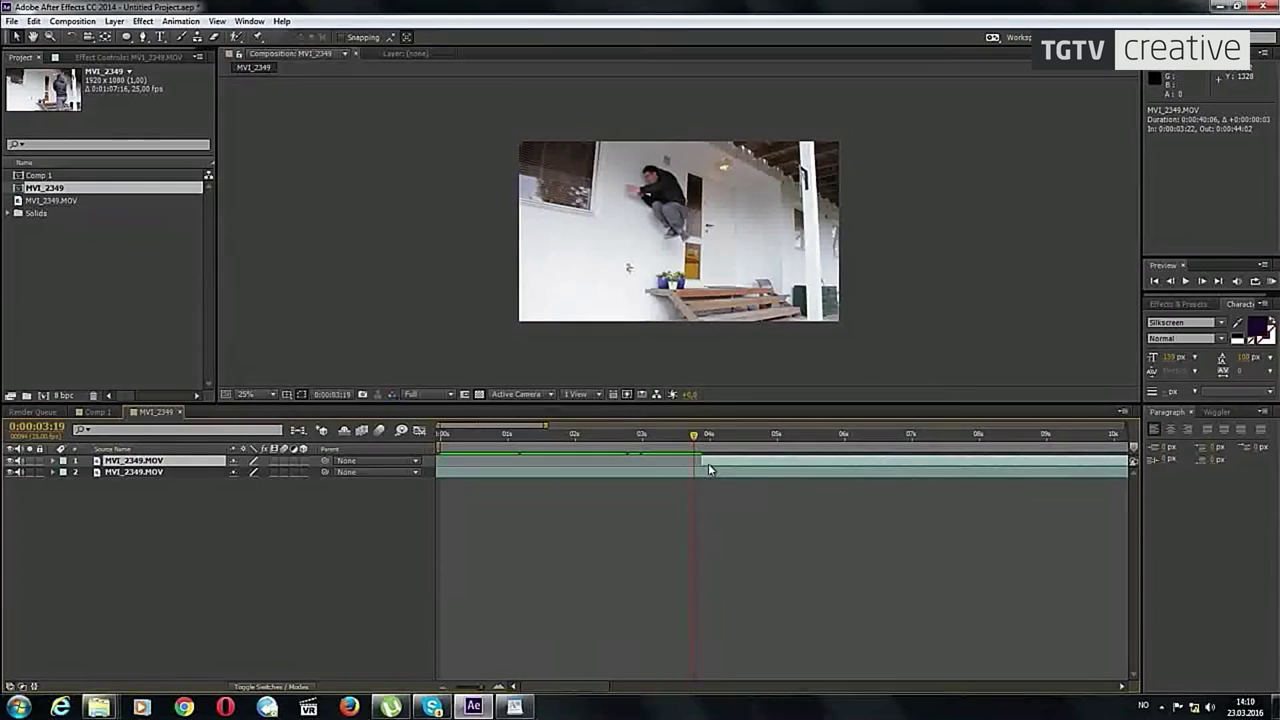
pyautogui.press('pageup')
pyautogui.press('pagedown')
pyautogui.press('pagedown')
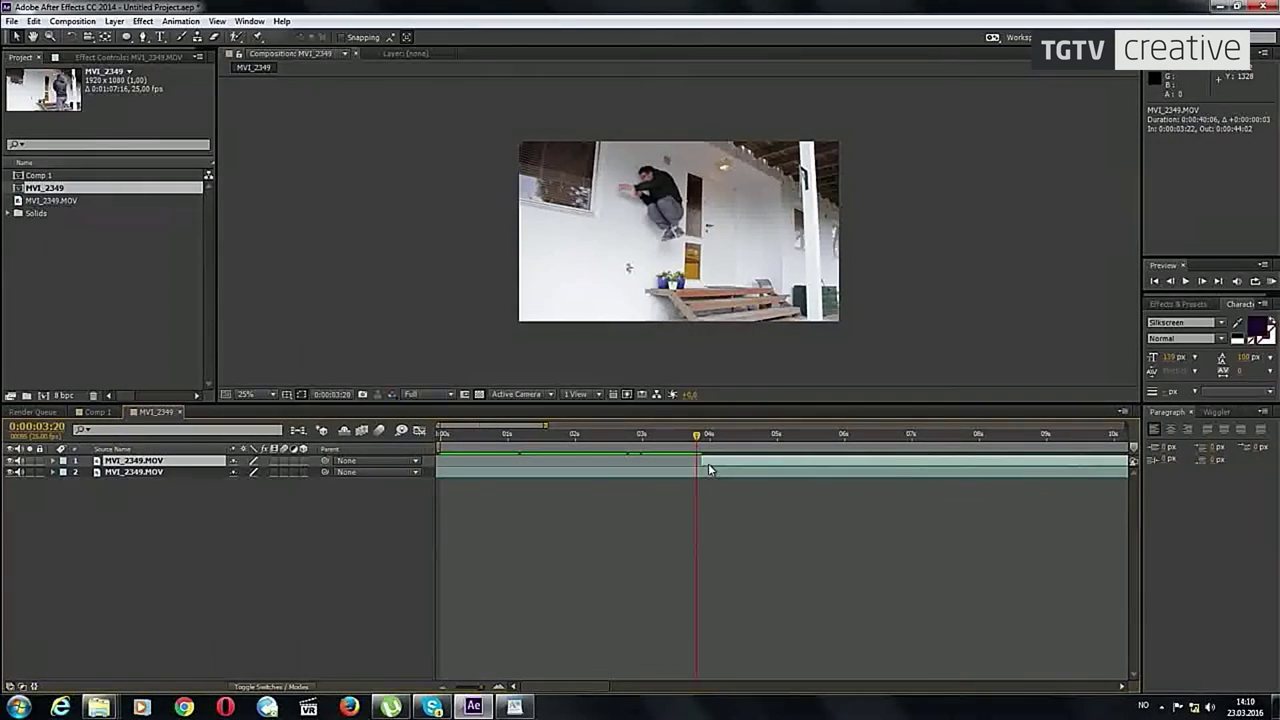
pyautogui.press('pagedown')
pyautogui.moveTo(485, 693); pyautogui.dragTo(487, 692)
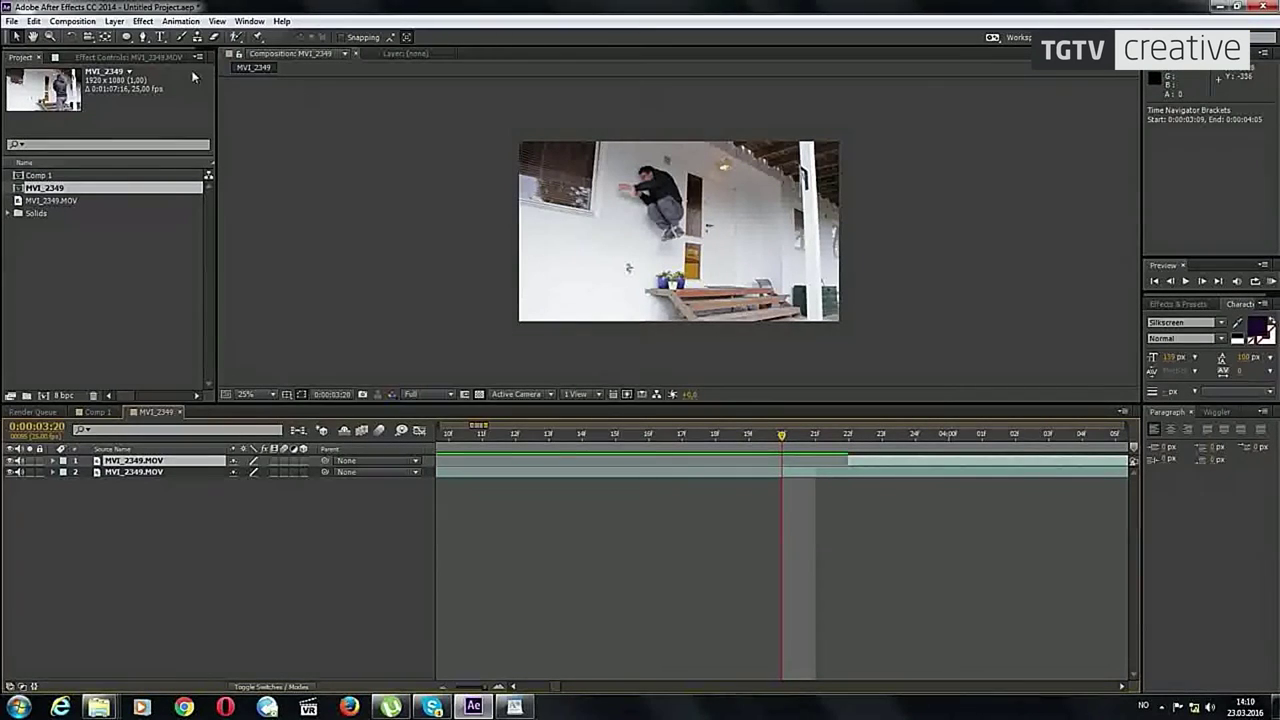
pyautogui.click(82, 24)
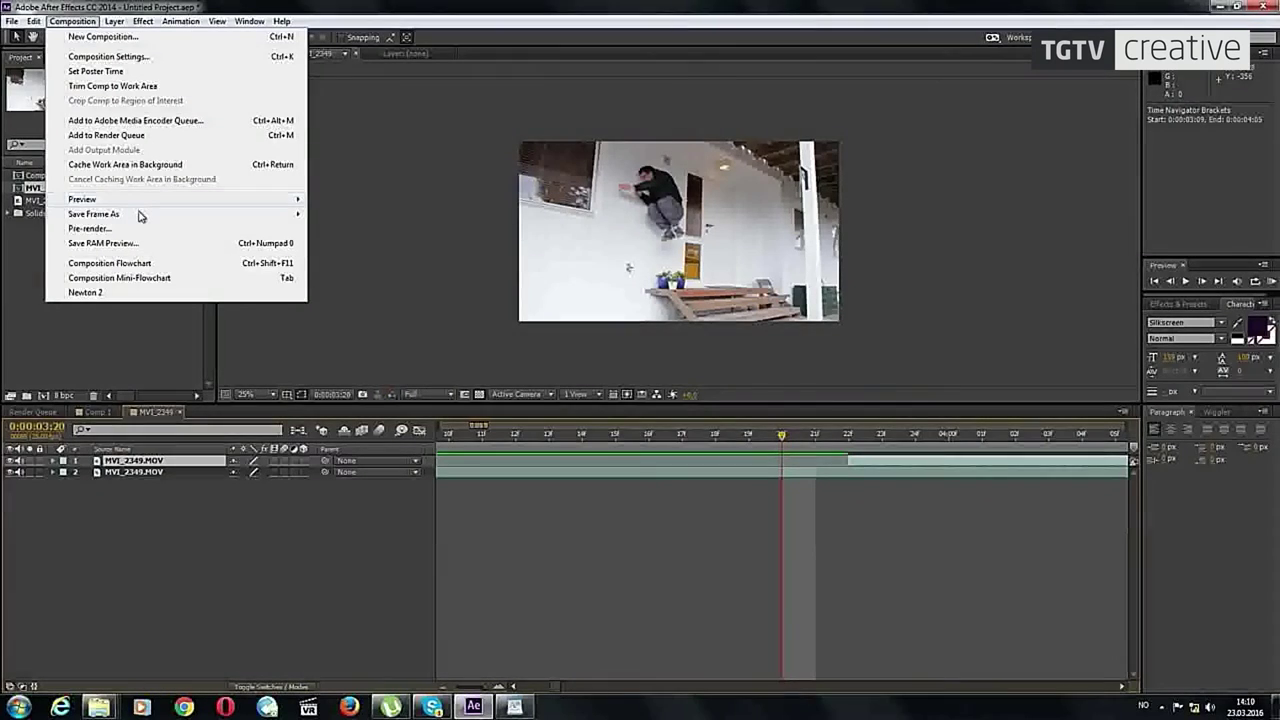
pyautogui.moveTo(141, 218)
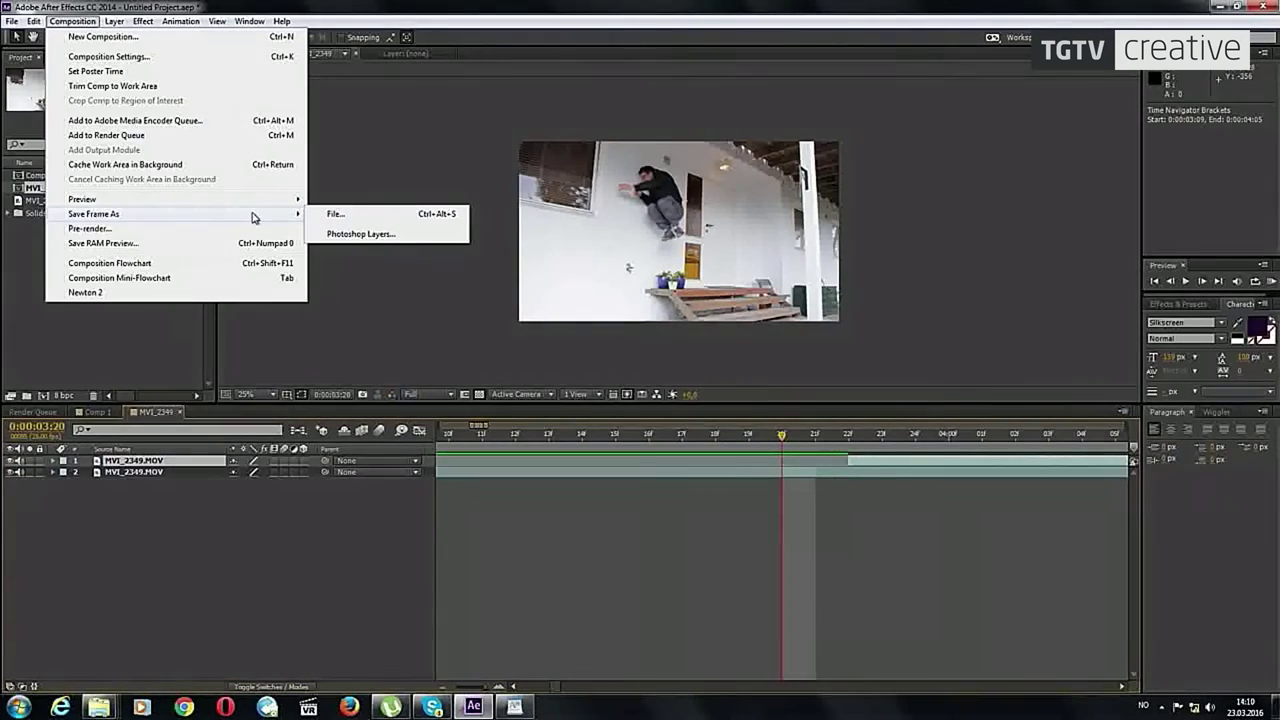
# Step: Queue the frame as guy-jumping-through-wall.psd in the After Effects folder, then return to the MVI_2349 timeline
pyautogui.click(325, 214)
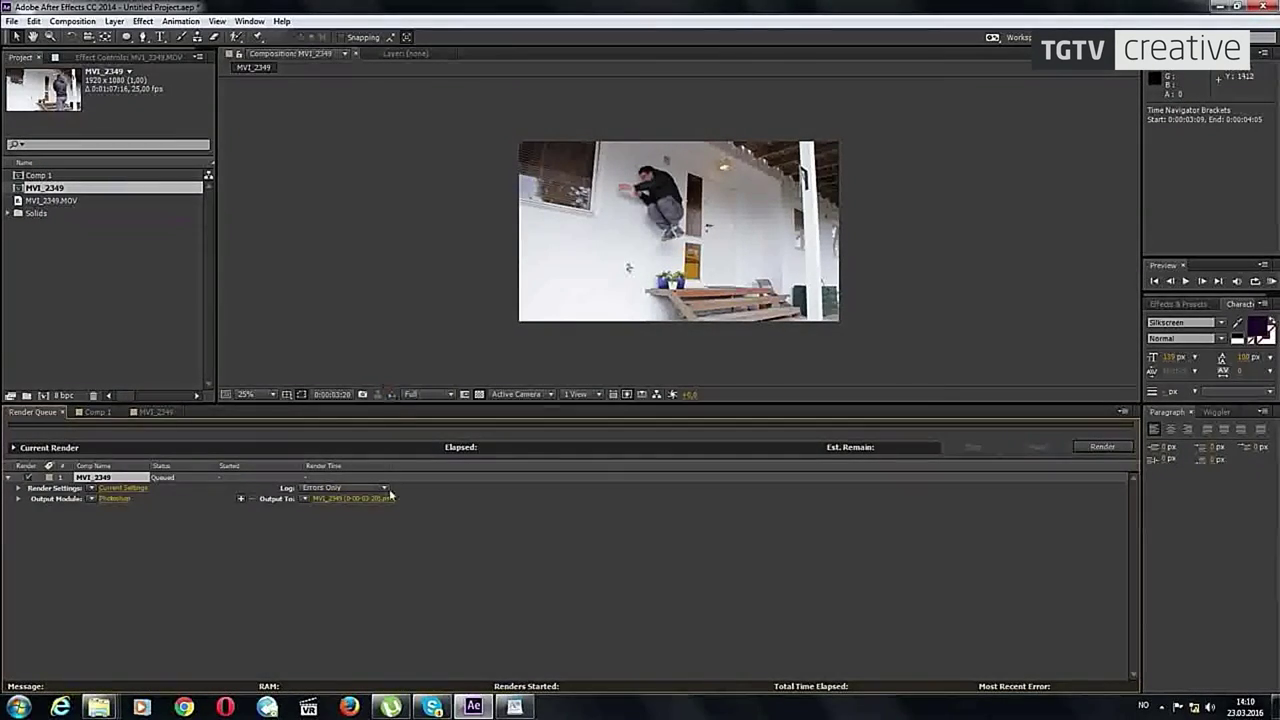
pyautogui.click(368, 499)
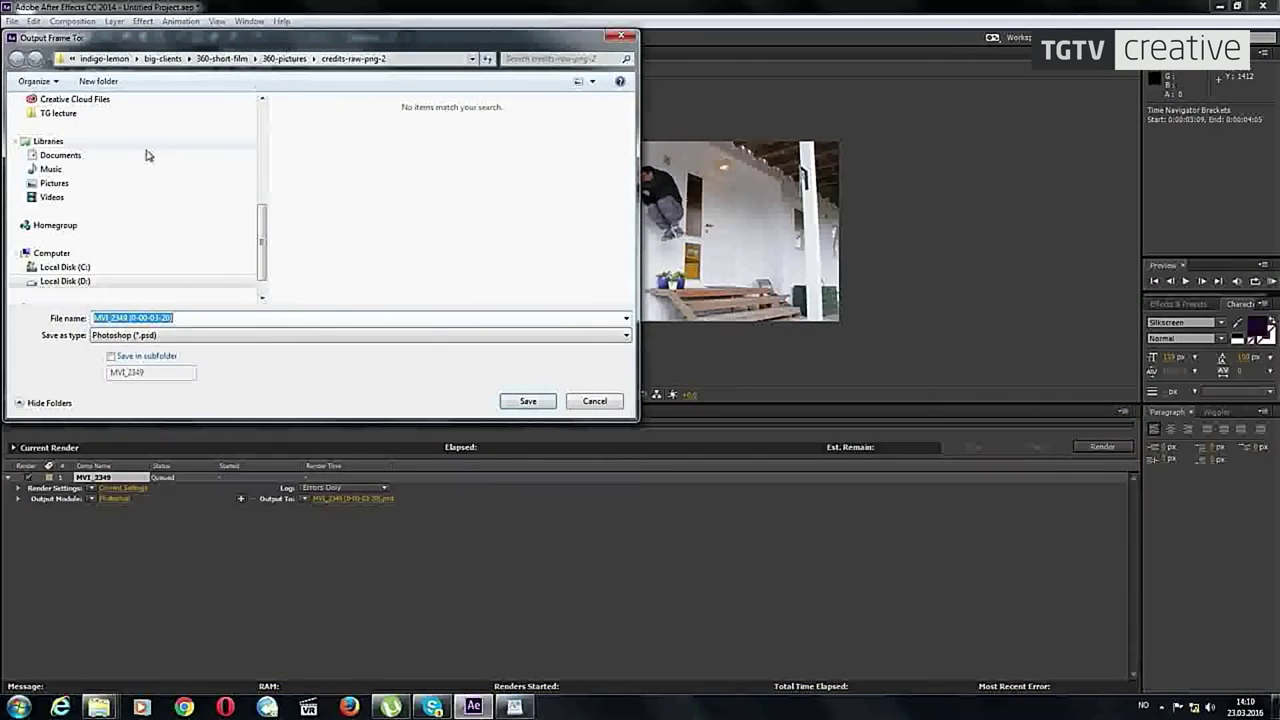
pyautogui.moveTo(264, 245); pyautogui.dragTo(263, 214)
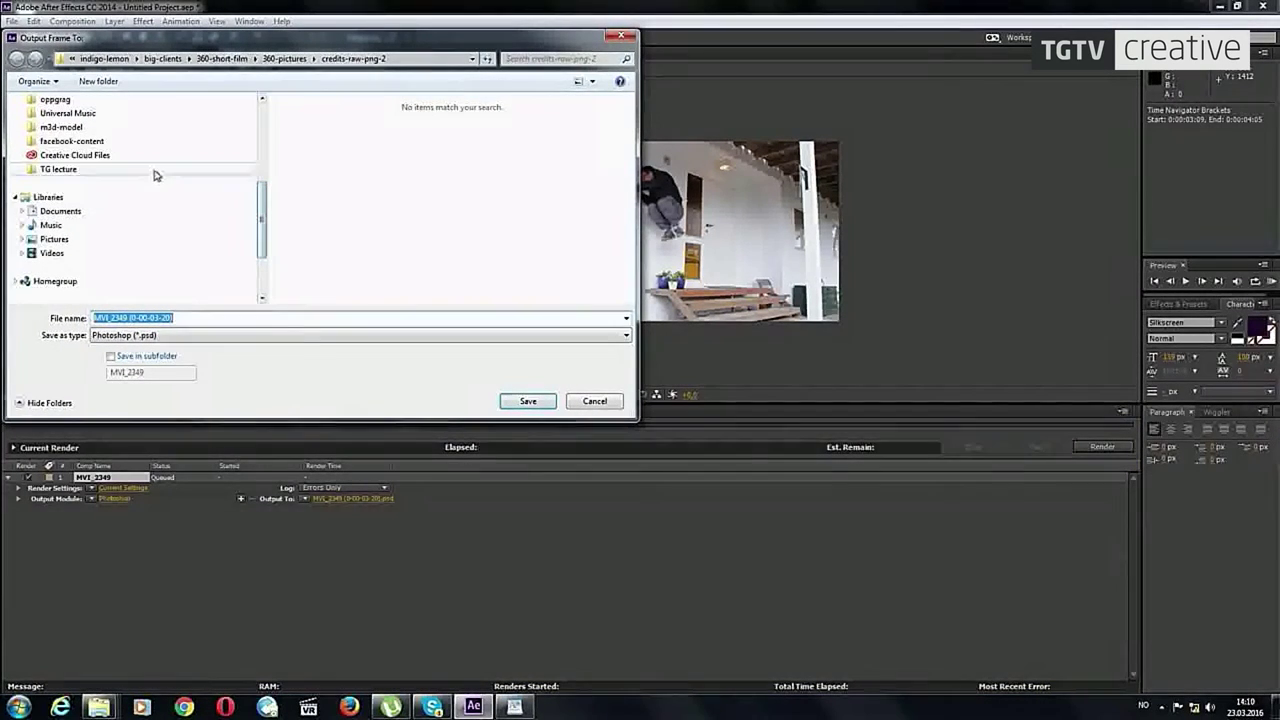
pyautogui.click(150, 169)
pyautogui.doubleClick(332, 134)
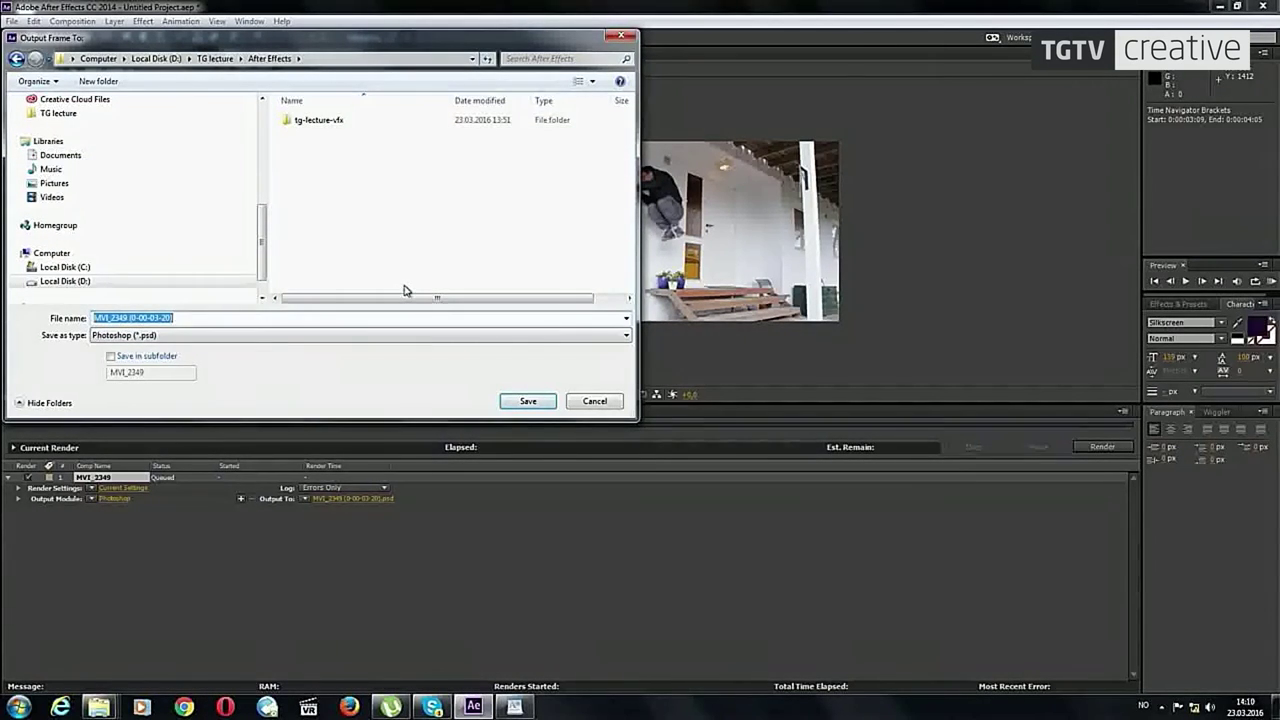
pyautogui.write('guy-jumping-t')
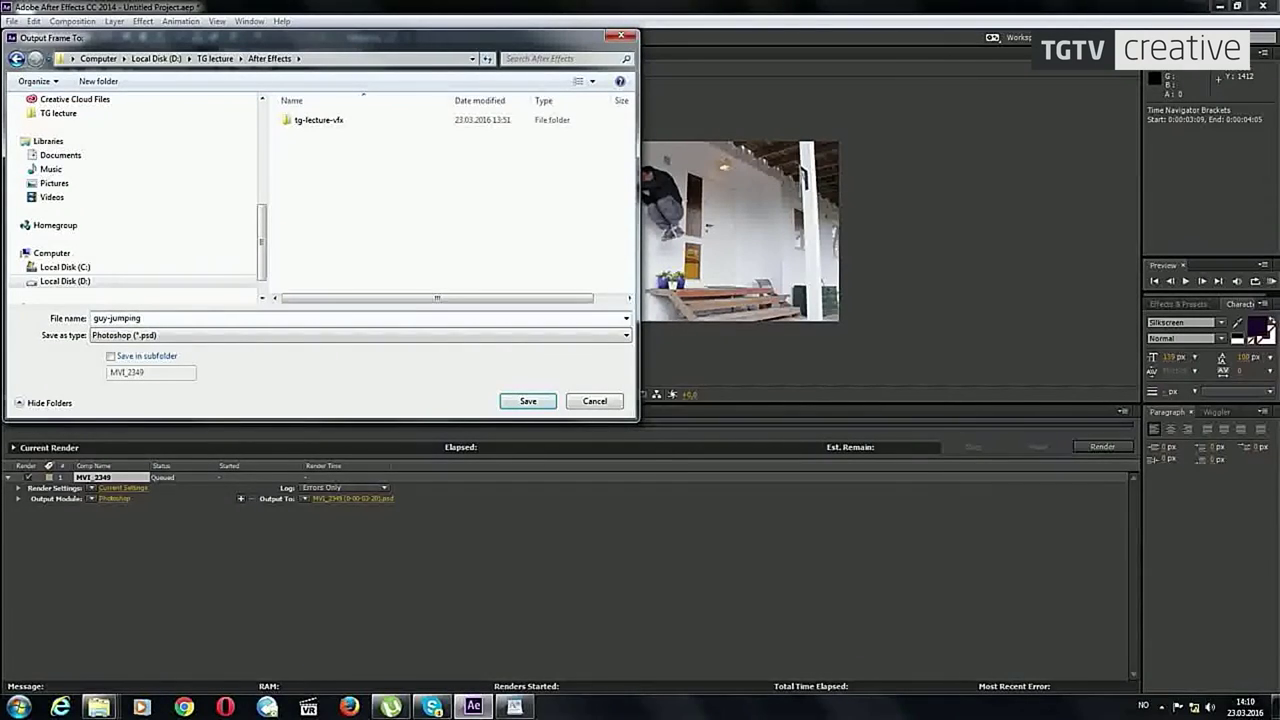
pyautogui.write('hrough-')
pyautogui.write('wall')
pyautogui.press('Return')
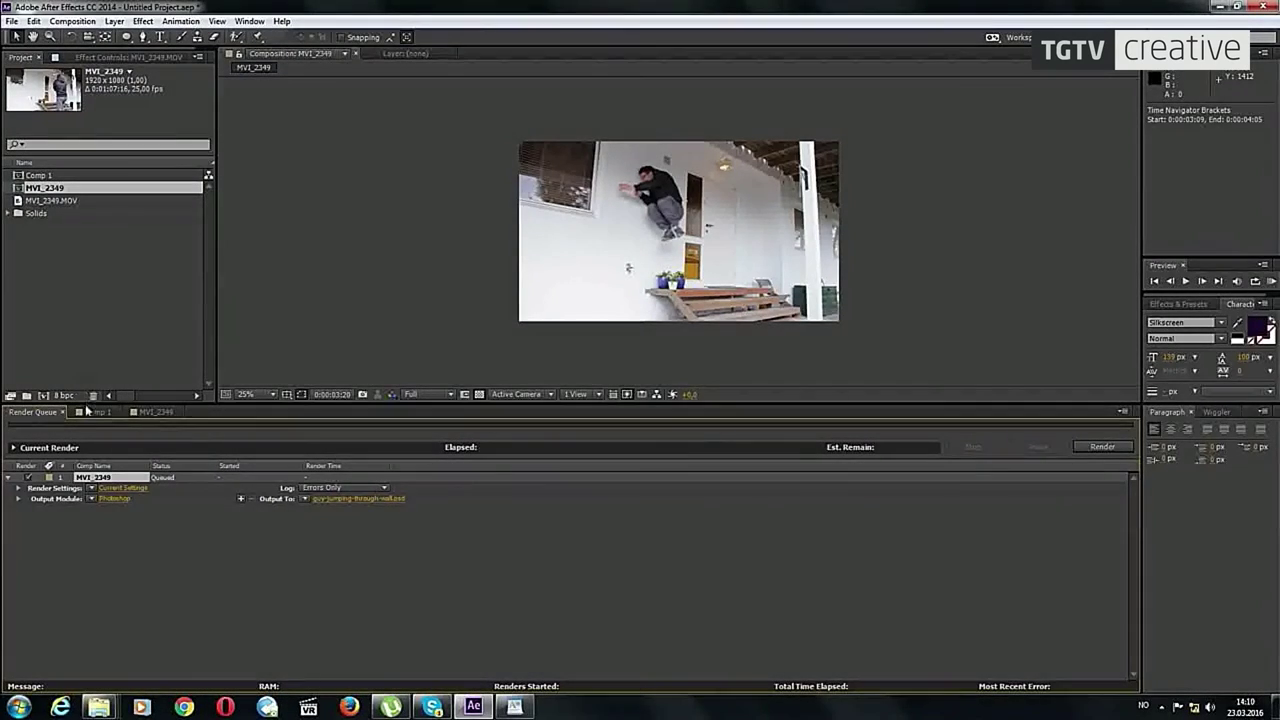
pyautogui.click(92, 411)
pyautogui.click(152, 411)
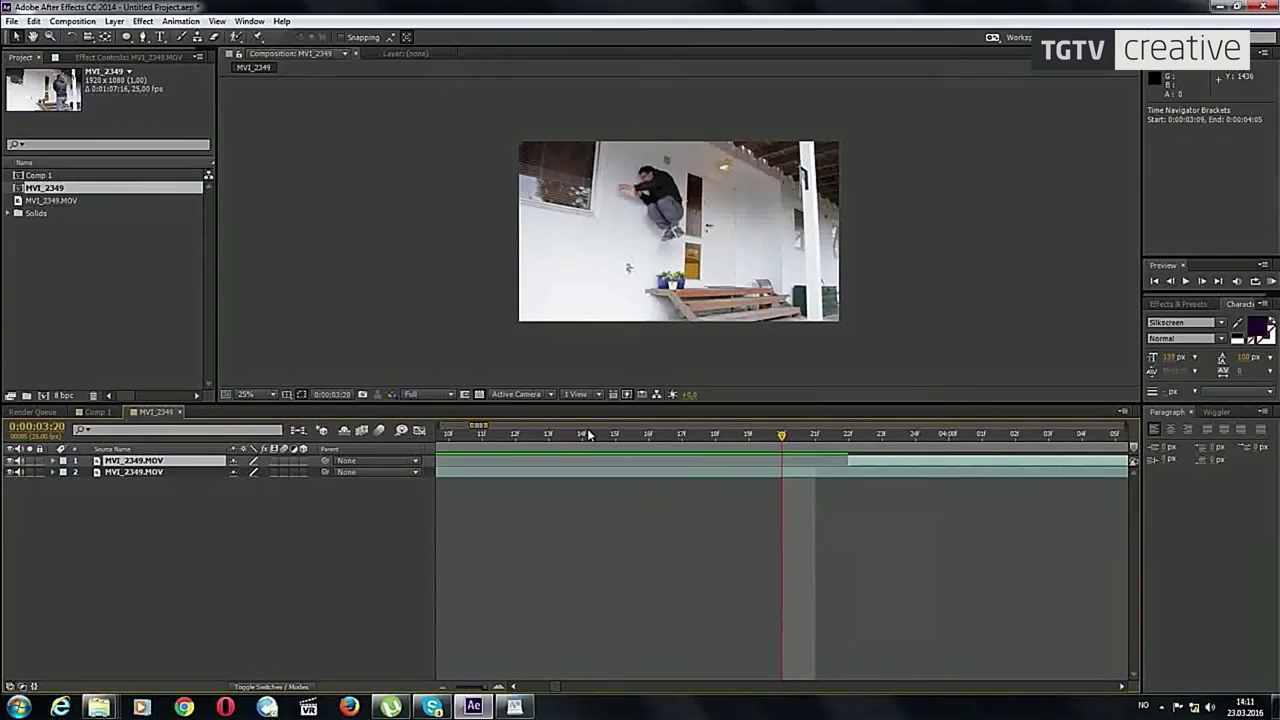
# Step: Launch Photoshop CC 2014 by searching 'photo' in the Start menu
pyautogui.click(19, 707)
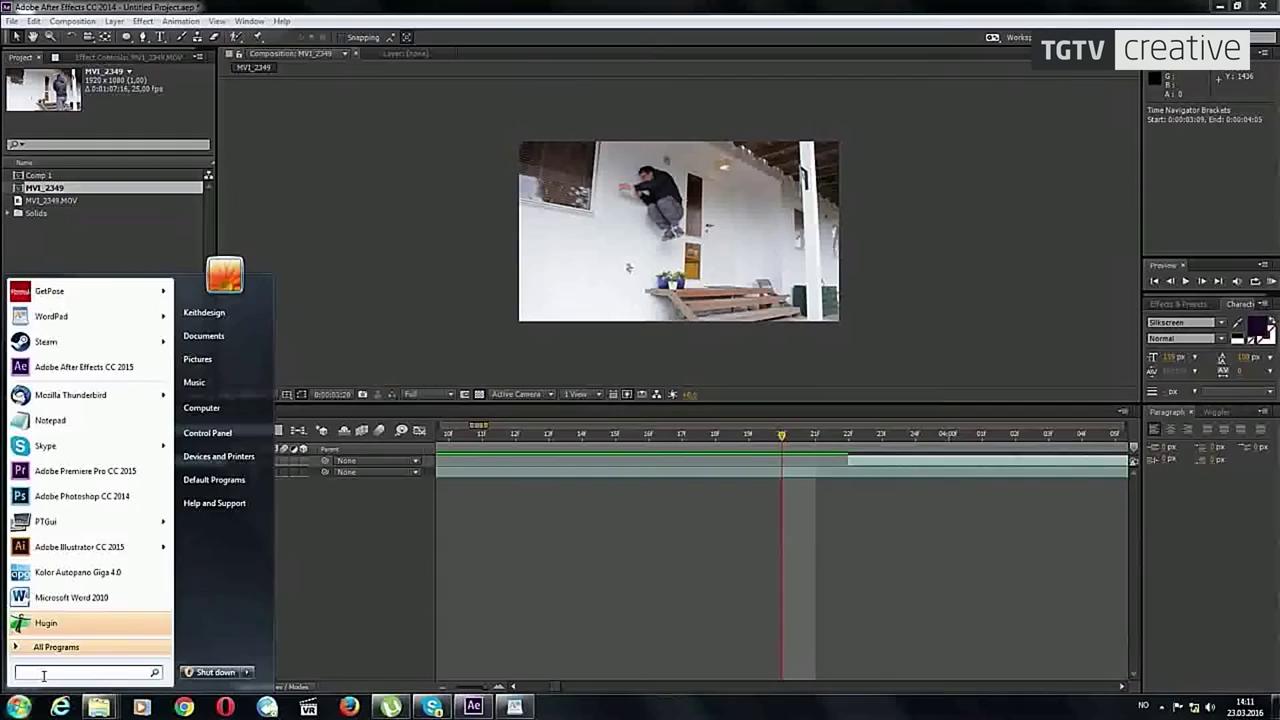
pyautogui.write('photo')
pyautogui.click(82, 304)
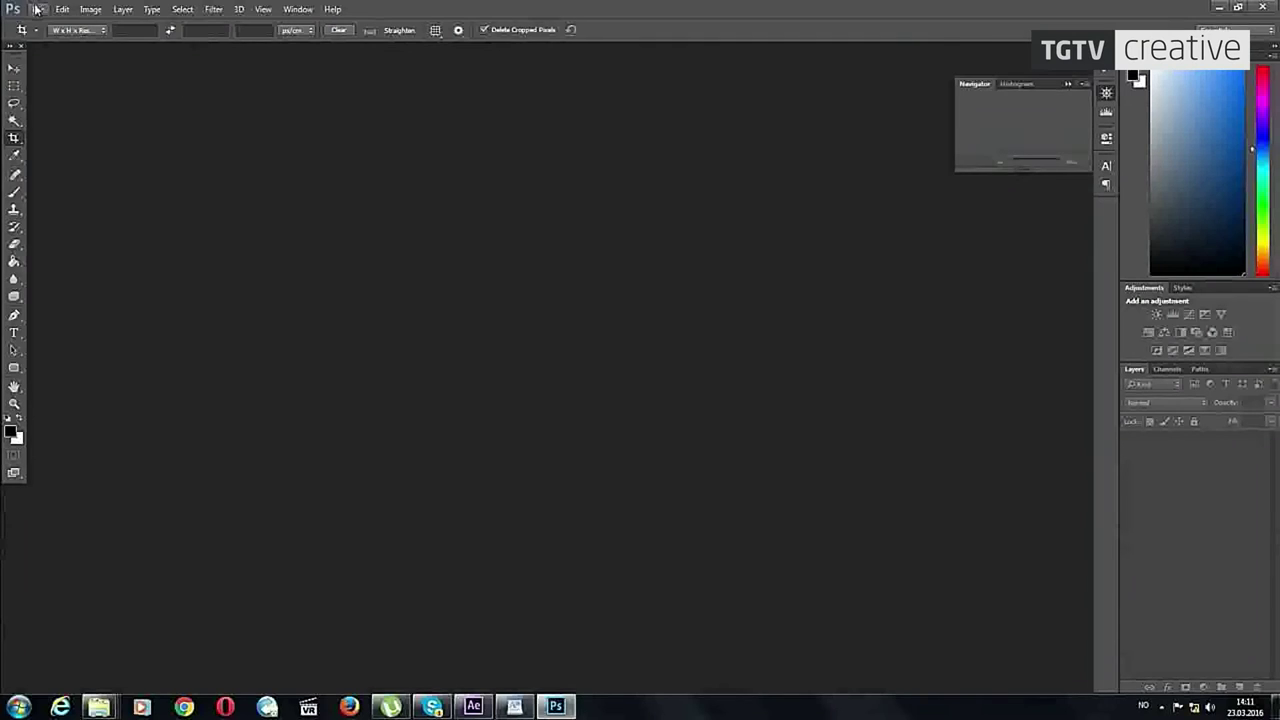
# Step: Browse Photoshop's Open window to the TG lecture After Effects folder, then return to After Effects
pyautogui.click(36, 10)
pyautogui.click(50, 33)
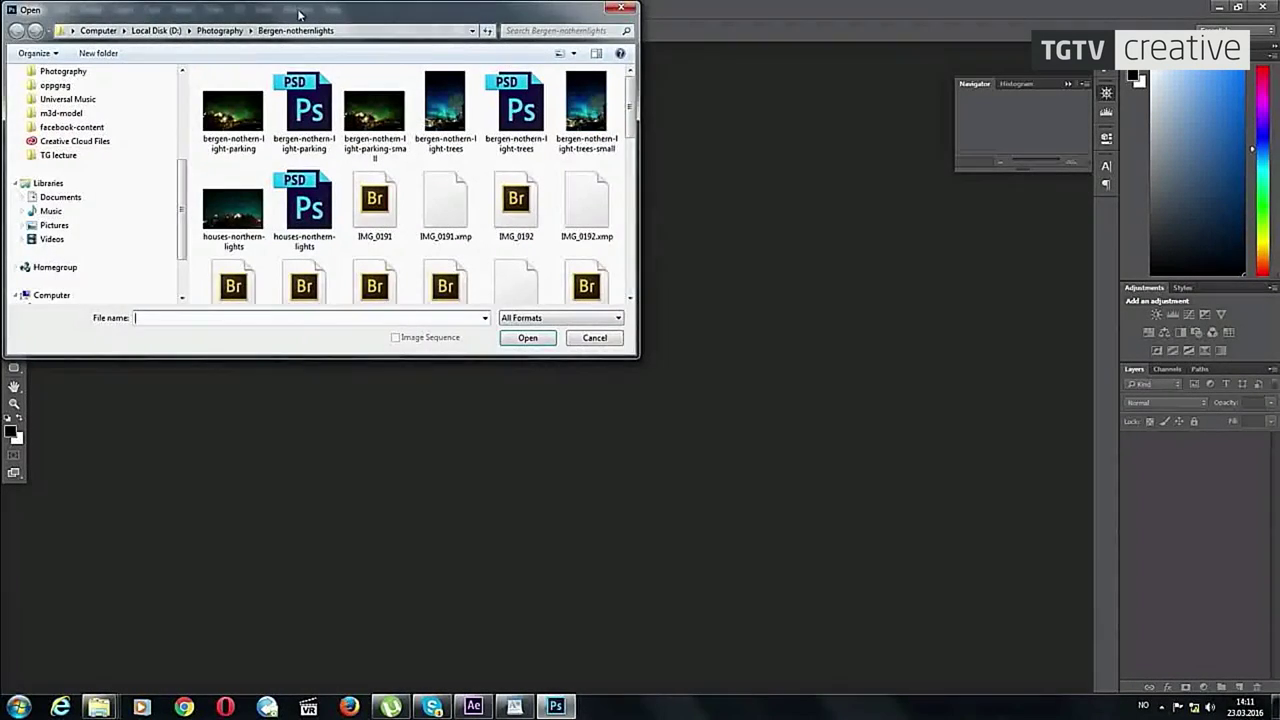
pyautogui.click(284, 231)
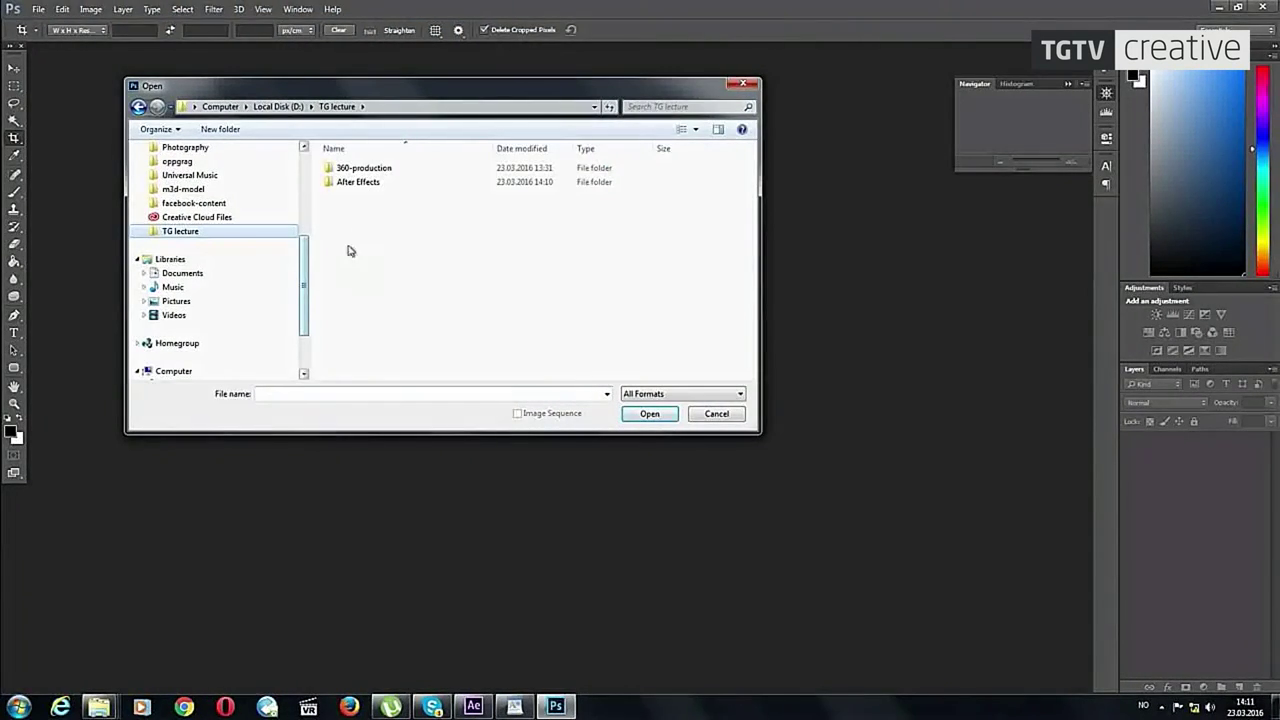
pyautogui.doubleClick(369, 184)
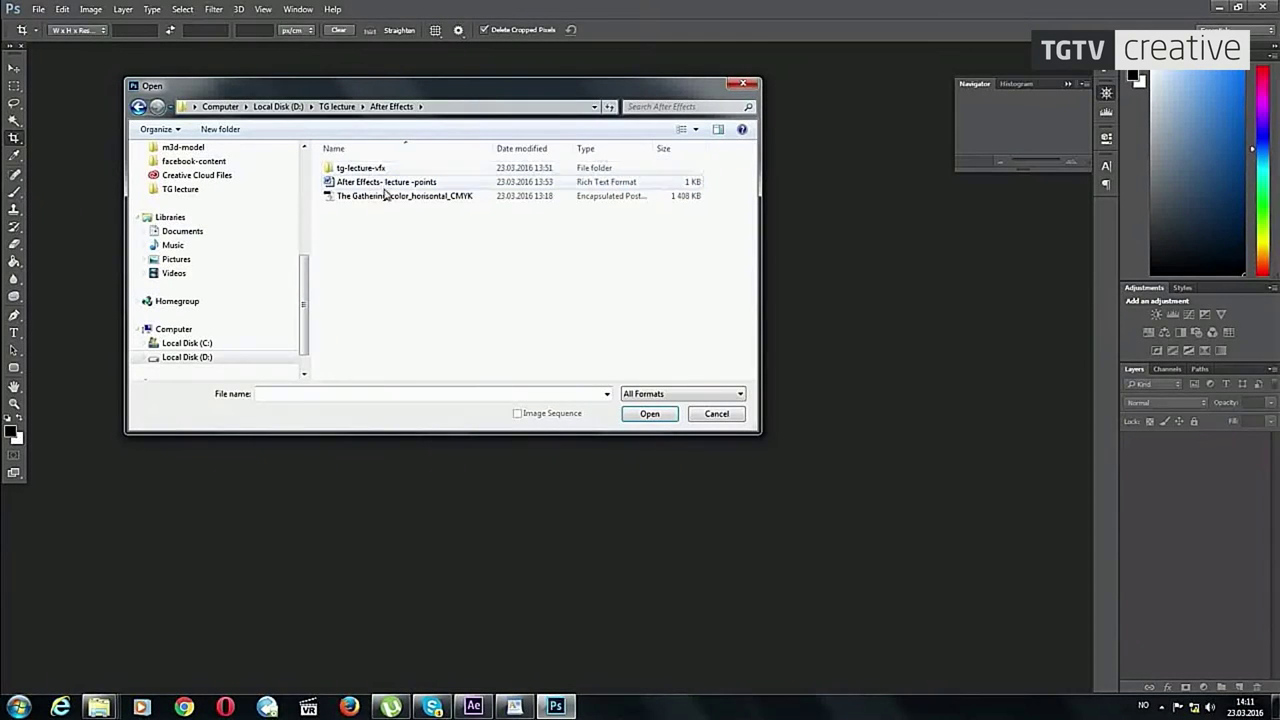
pyautogui.doubleClick(392, 172)
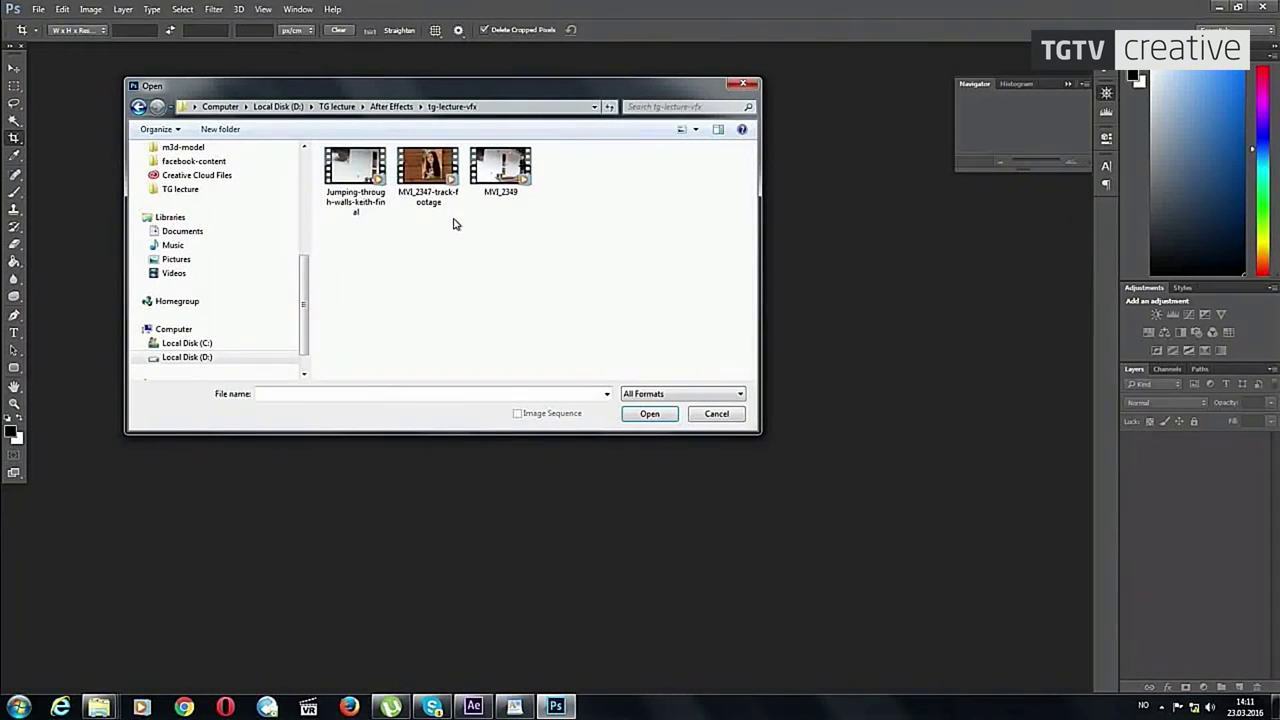
pyautogui.click(391, 106)
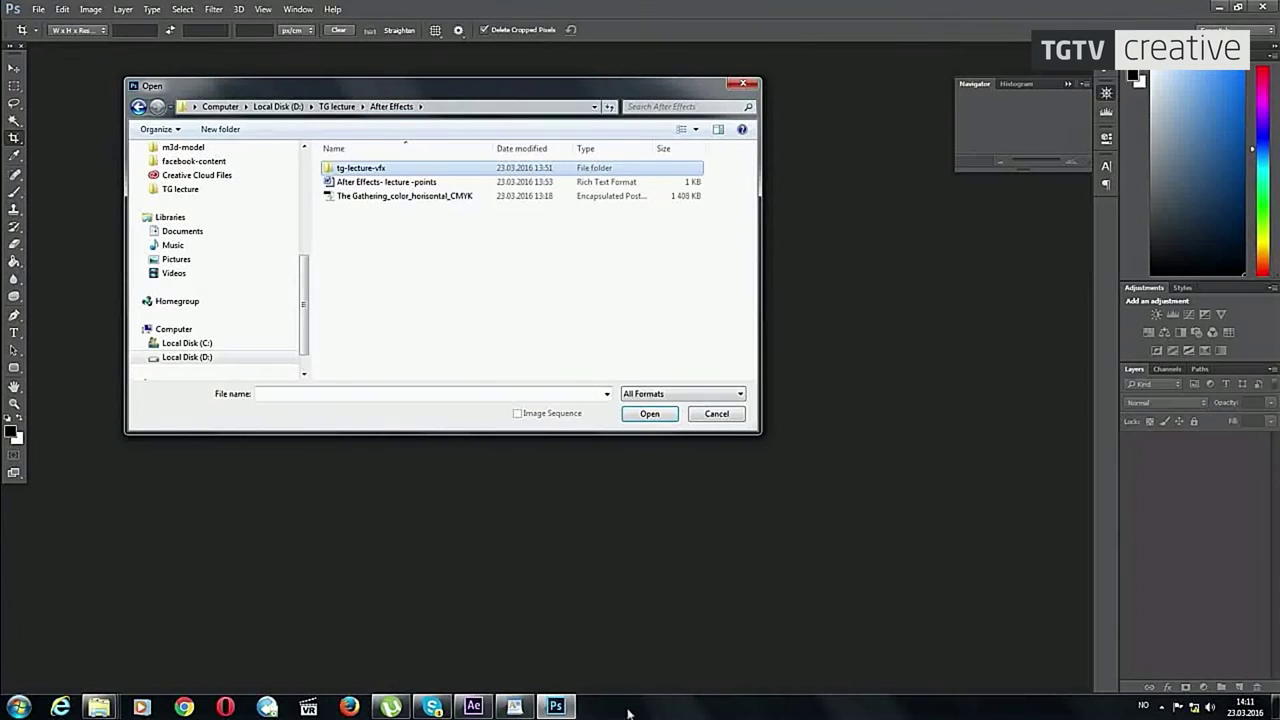
pyautogui.click(468, 706)
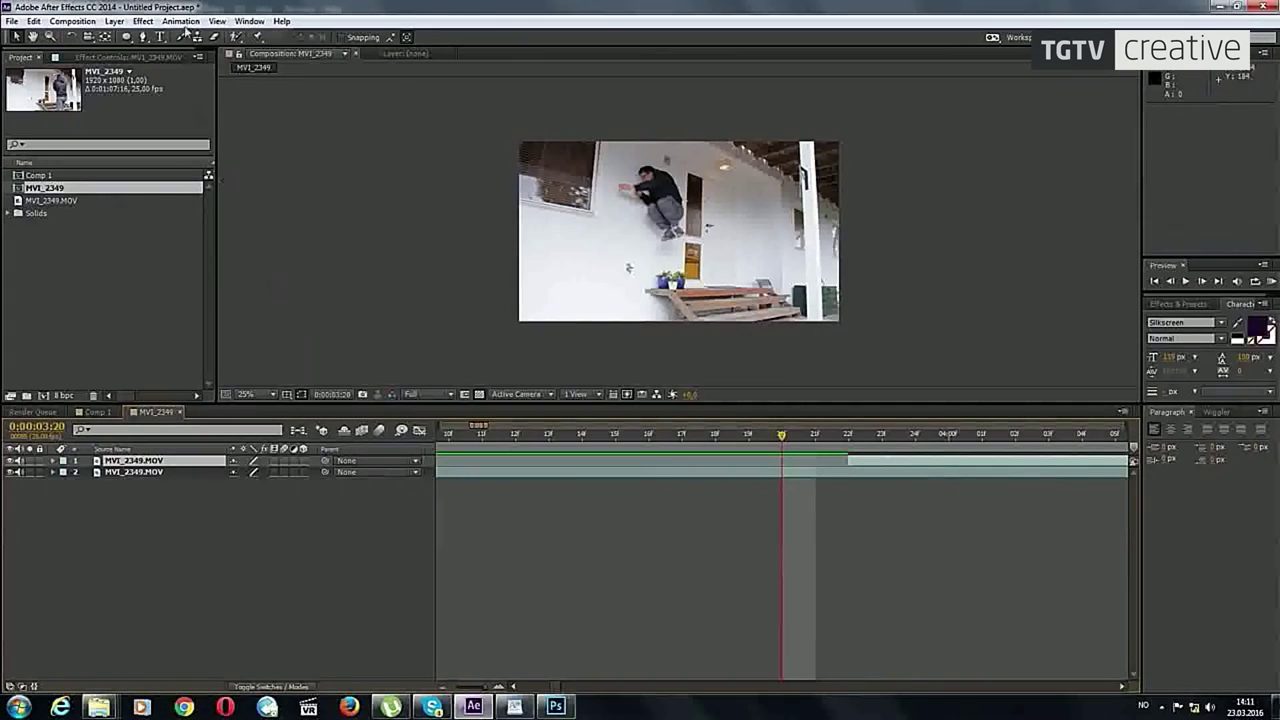
# Step: Queue the current frame as Photoshop Layers and uncheck the earlier jumping-through-wall render item
pyautogui.click(72, 21)
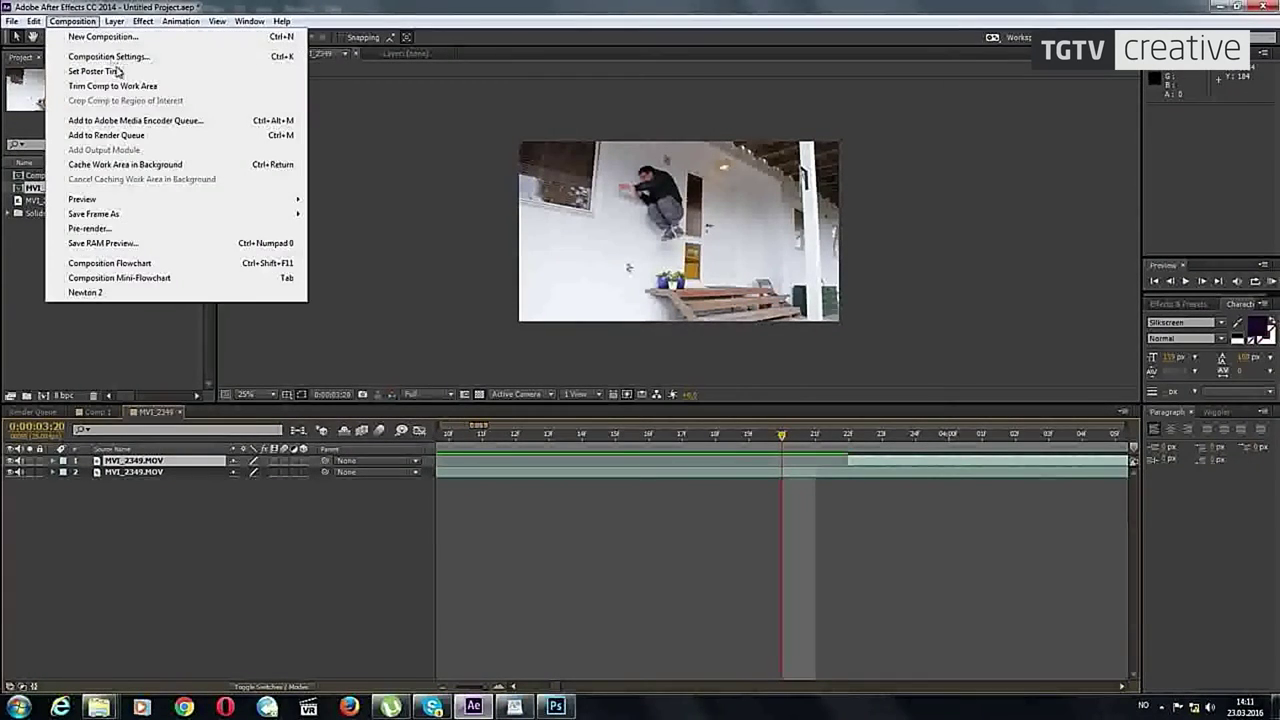
pyautogui.moveTo(150, 213)
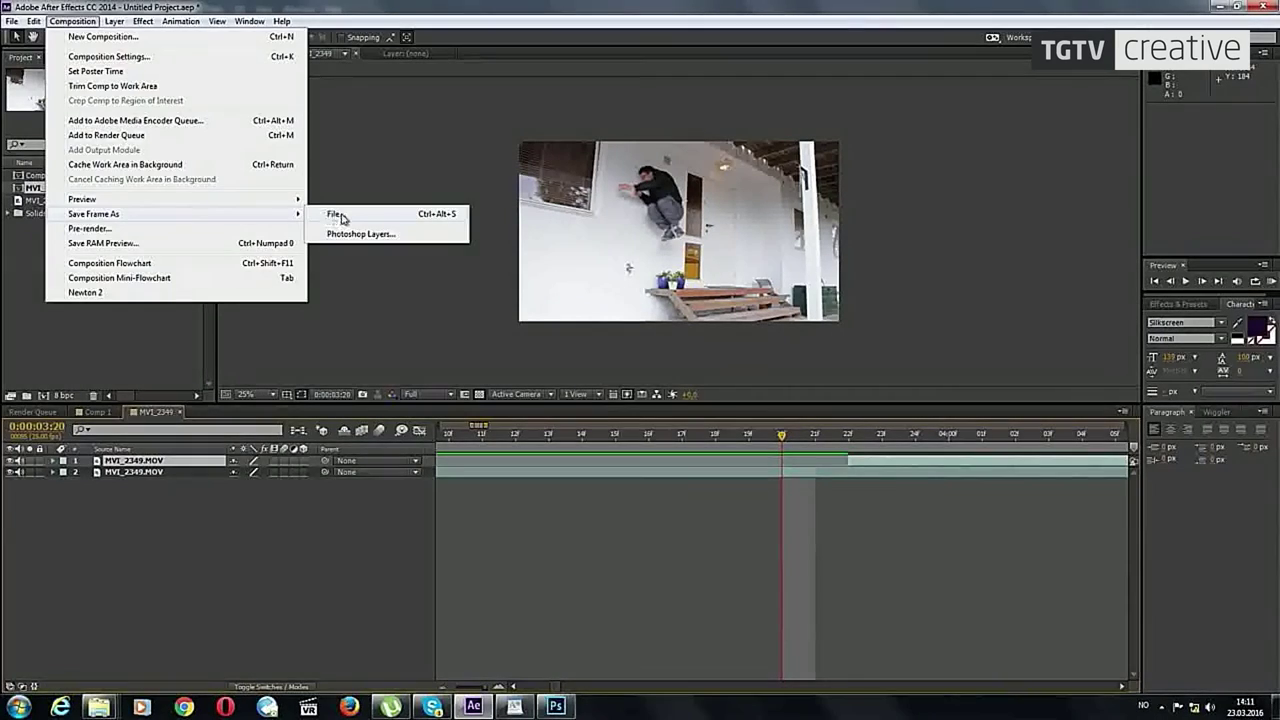
pyautogui.click(337, 226)
pyautogui.click(27, 477)
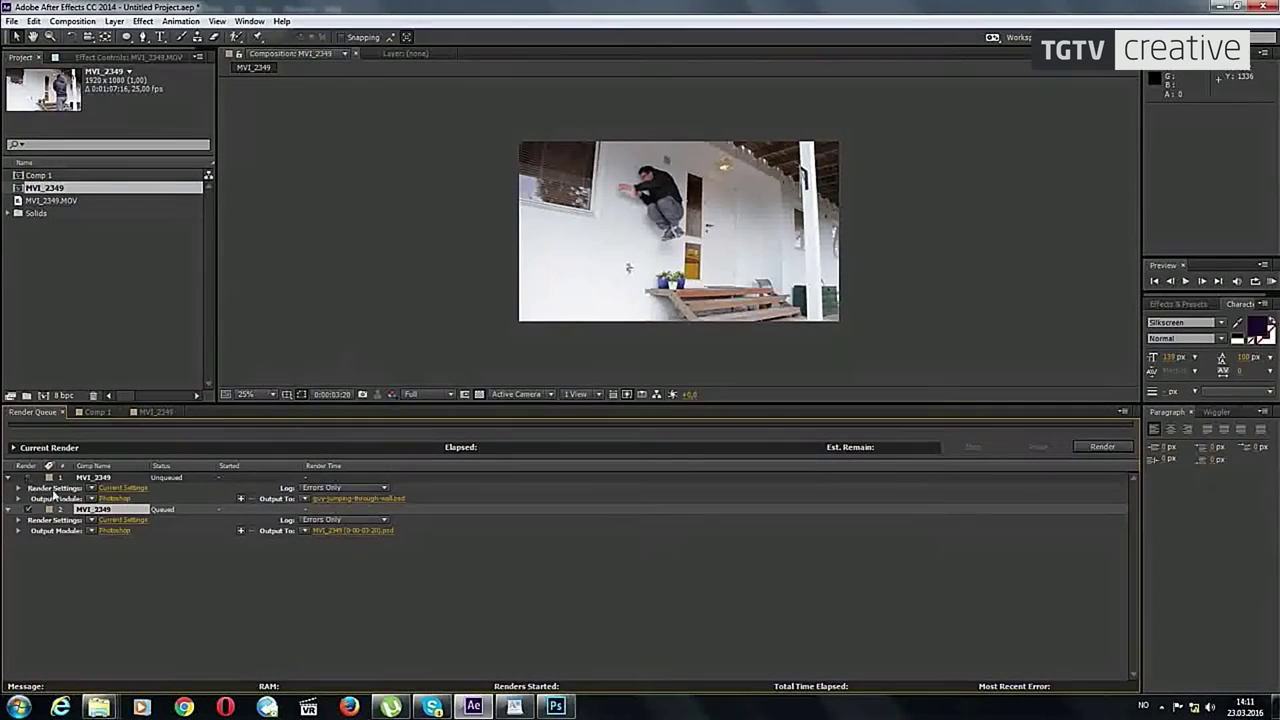
# Step: Set the output to guy-jumping.psd in tg-lecture-vfx, render it, and switch to Photoshop
pyautogui.click(375, 531)
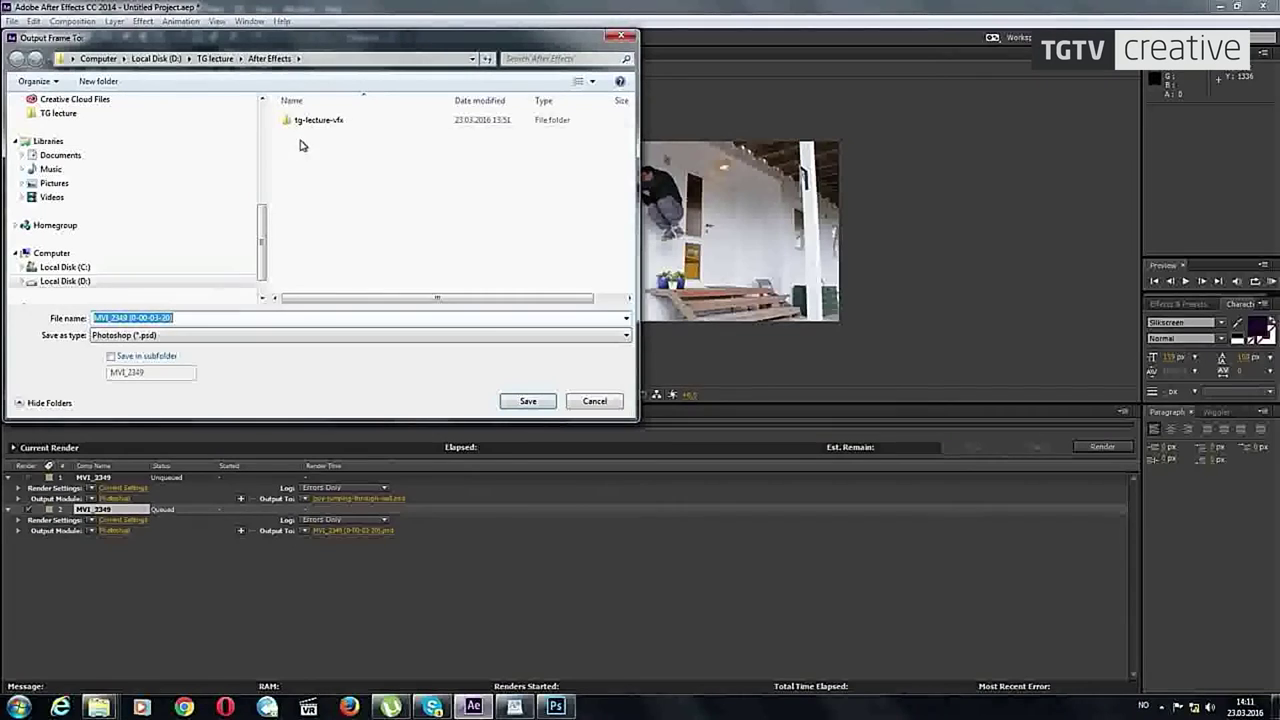
pyautogui.doubleClick(318, 123)
pyautogui.tripleClick(254, 318)
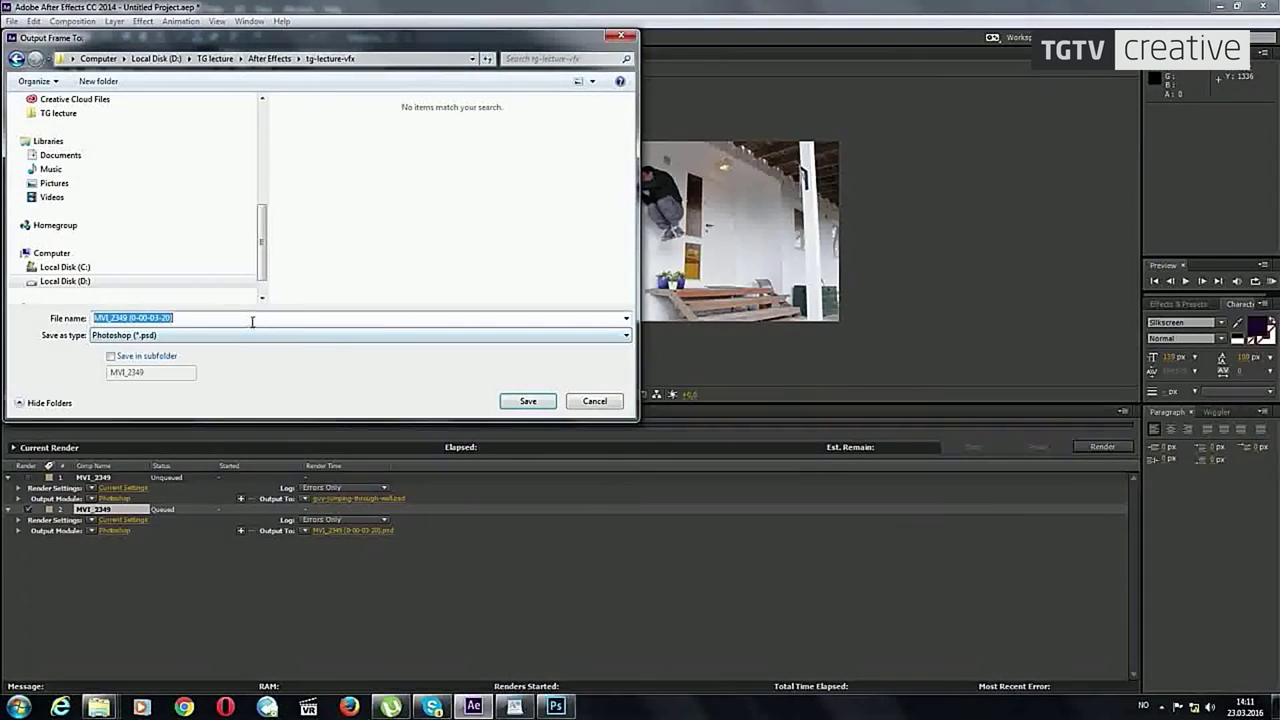
pyautogui.write('guy-jumping')
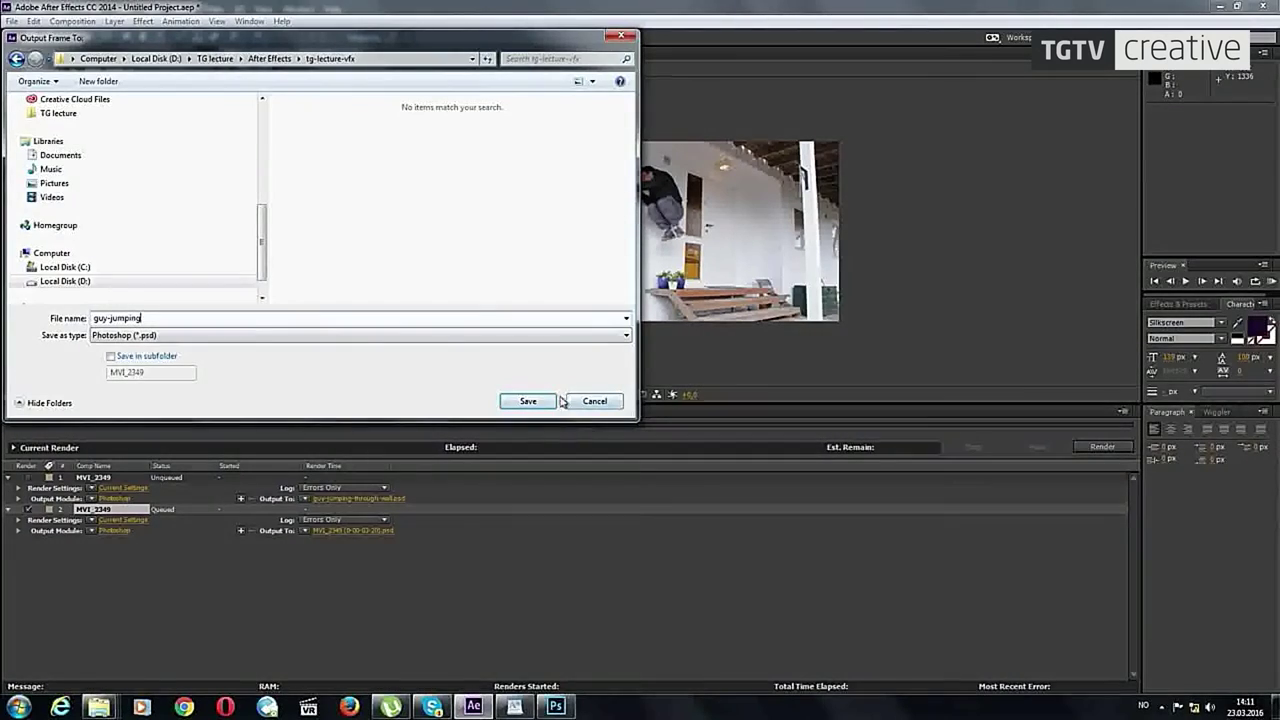
pyautogui.press('Return')
pyautogui.click(1108, 448)
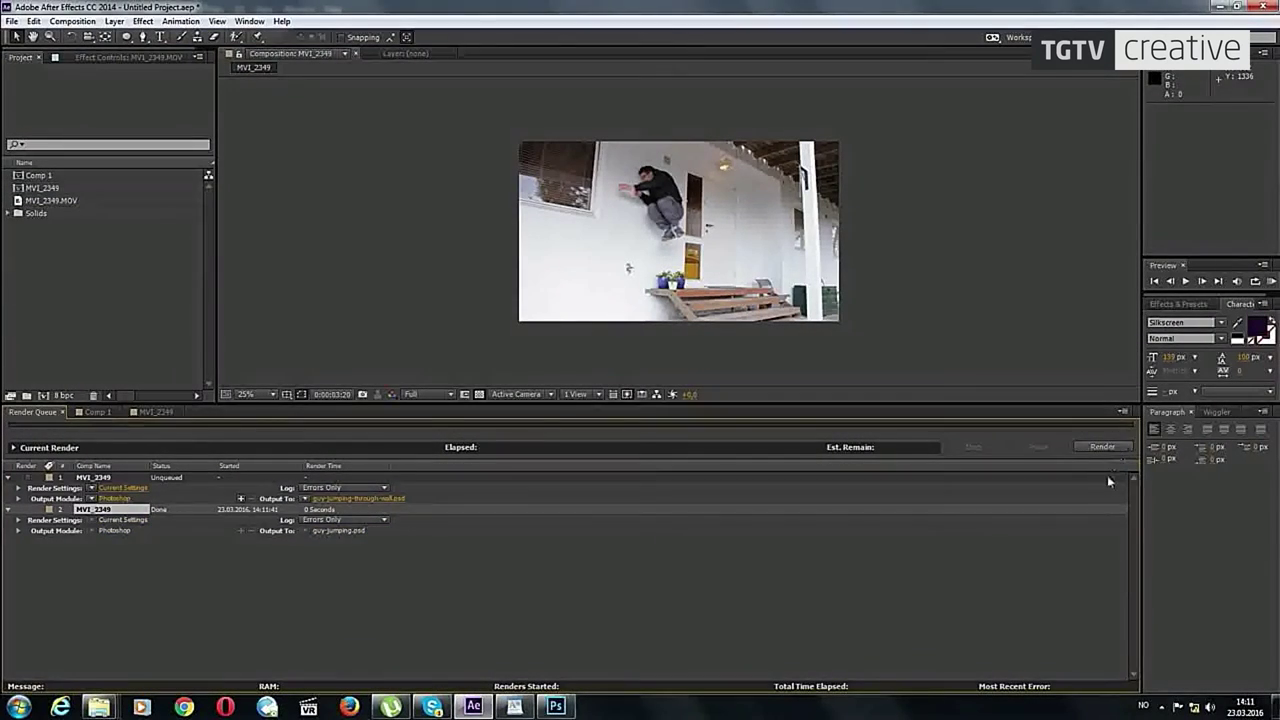
pyautogui.click(556, 706)
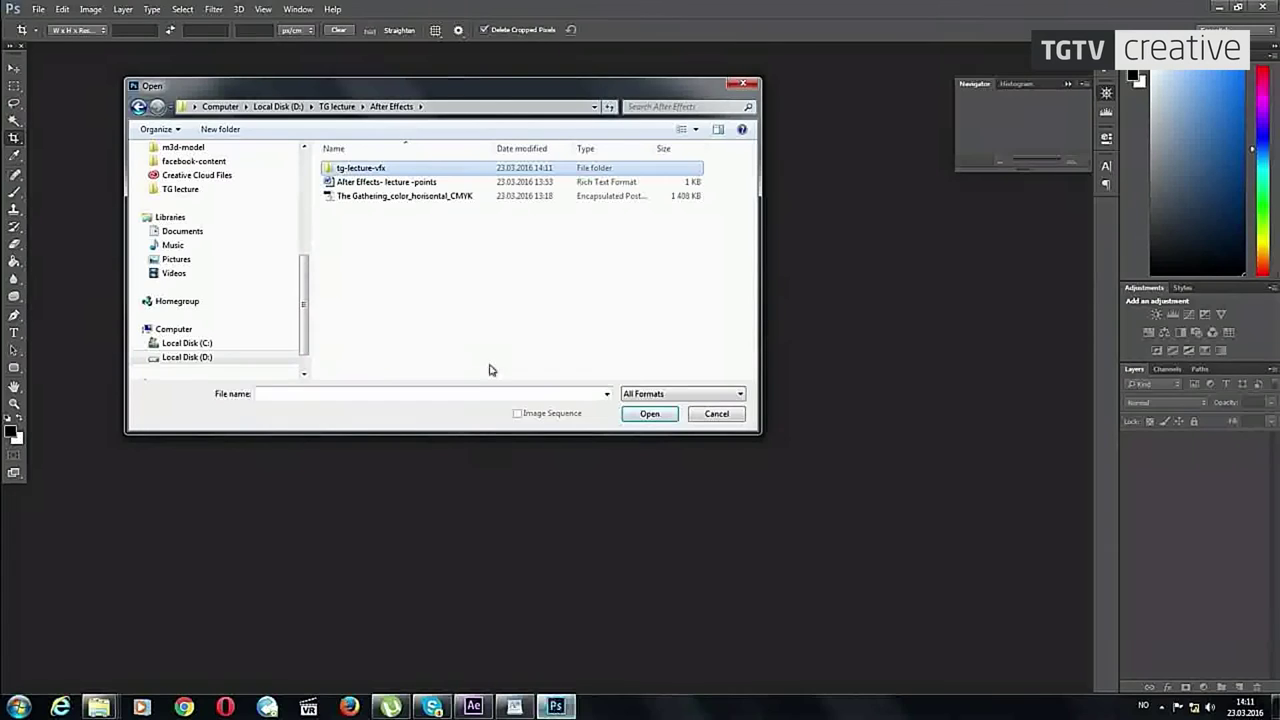
# Step: Open guy-jumping.psd from tg-lecture-vfx, choosing Don't Crop
pyautogui.doubleClick(398, 168)
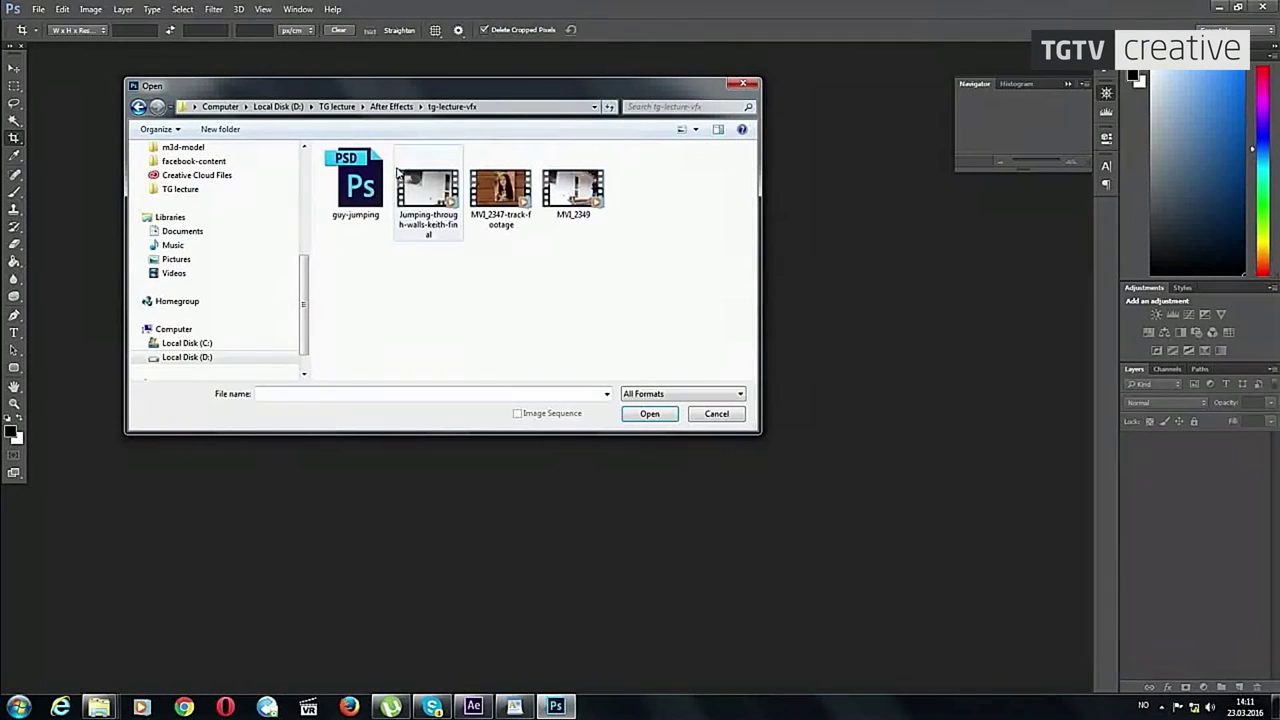
pyautogui.click(380, 210)
pyautogui.click(645, 415)
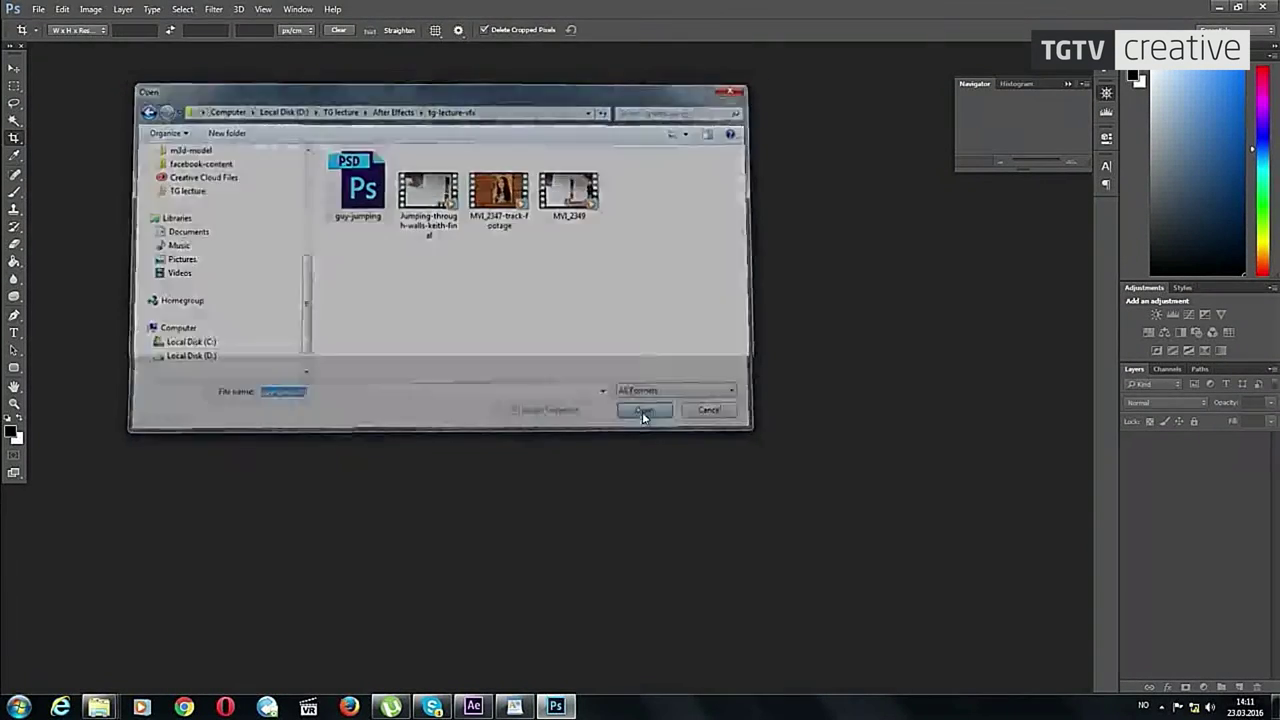
pyautogui.click(664, 418)
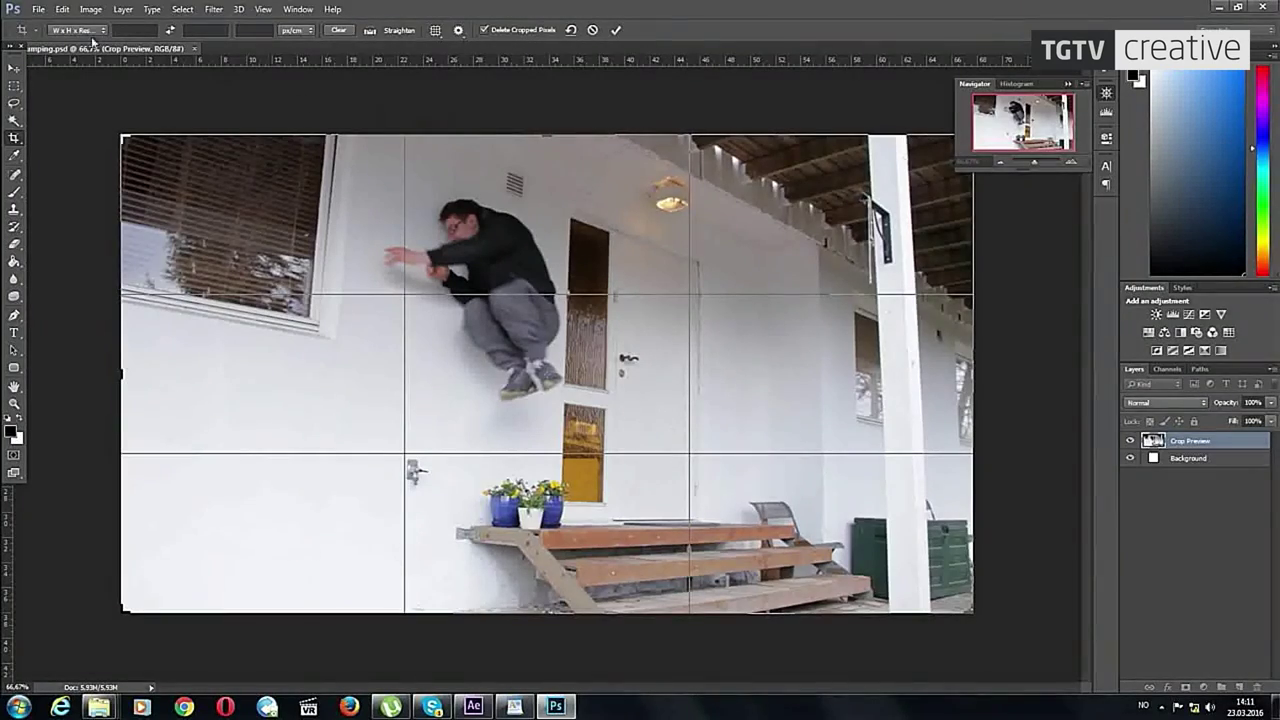
pyautogui.click(10, 70)
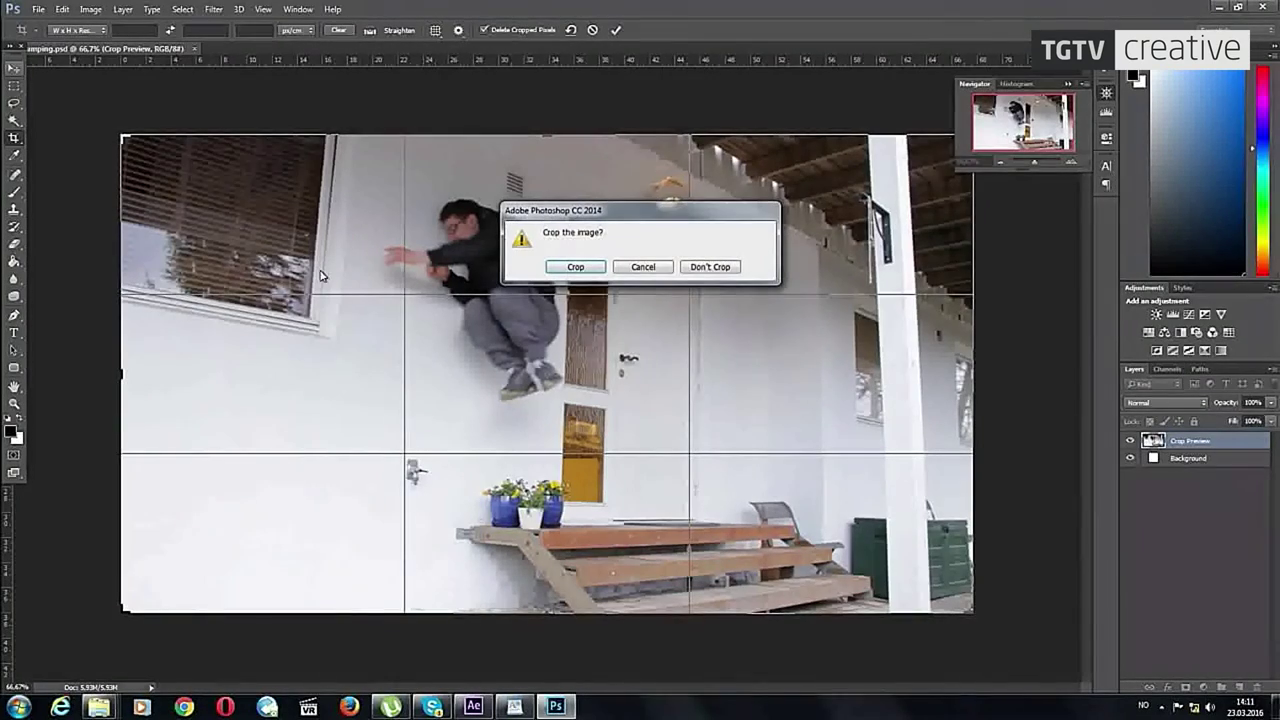
pyautogui.click(710, 267)
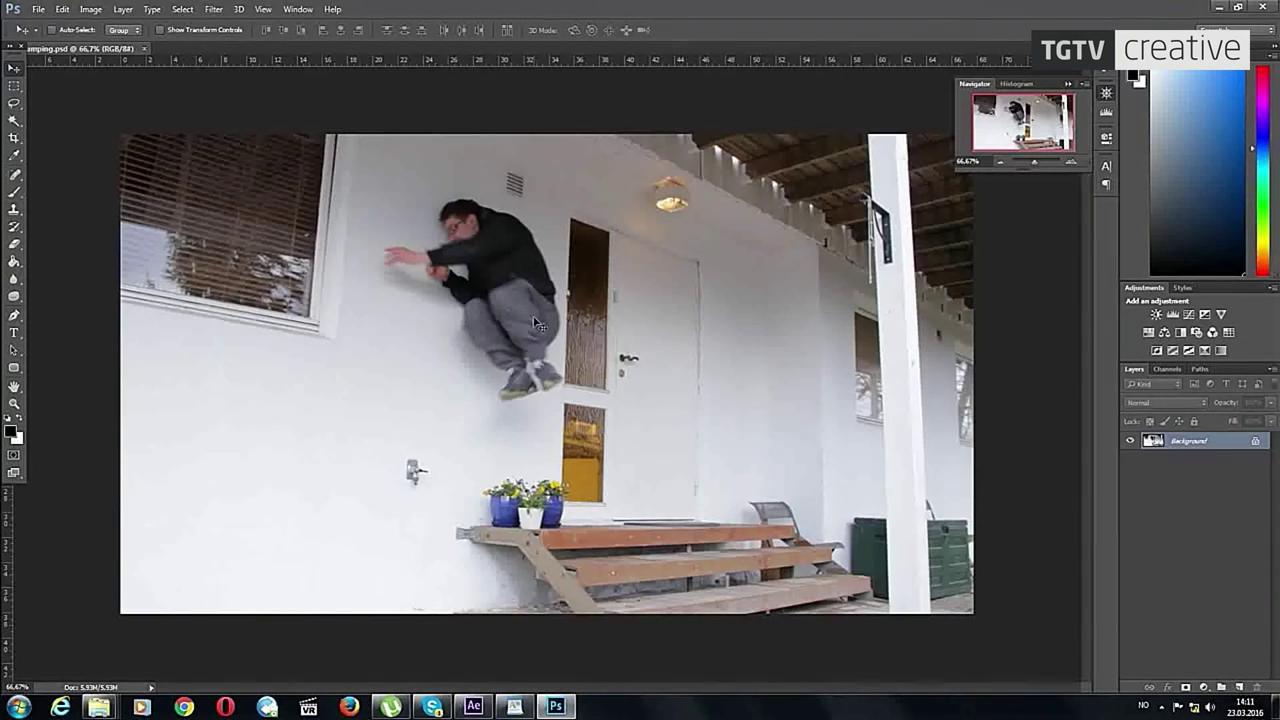
# Step: Duplicate the Background layer as Background copy
pyautogui.rightClick(1149, 449)
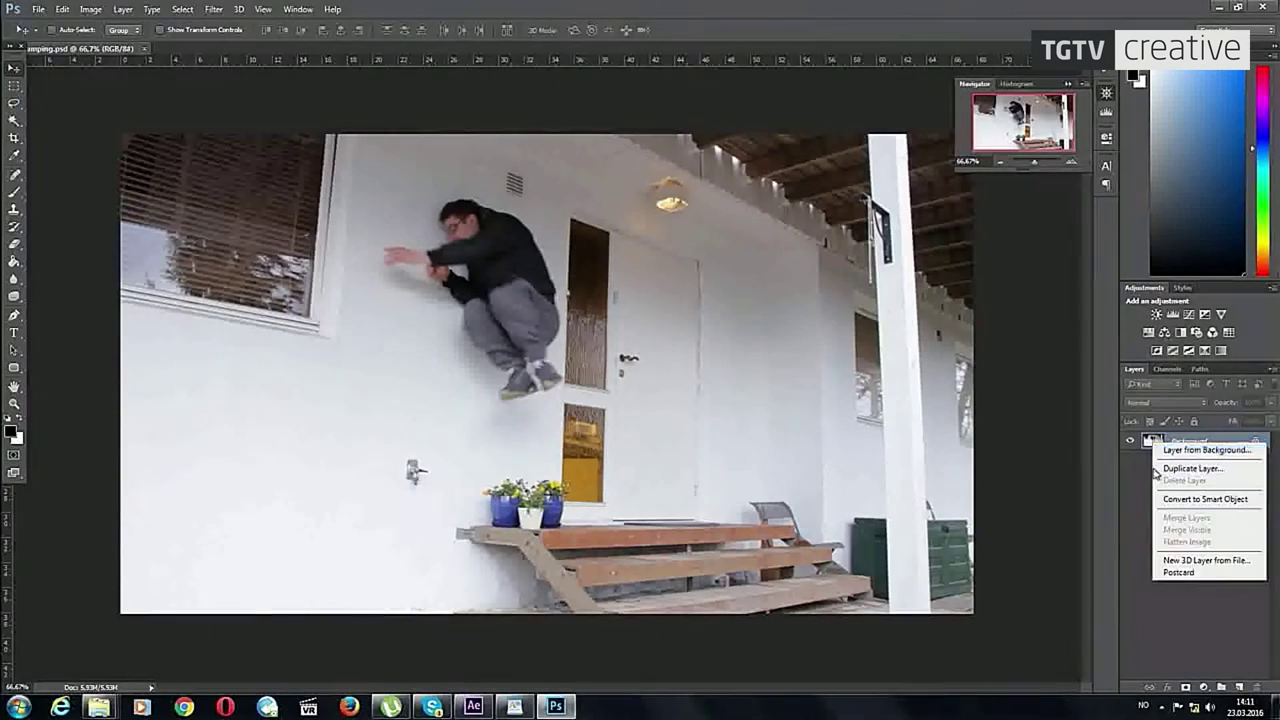
pyautogui.click(1165, 463)
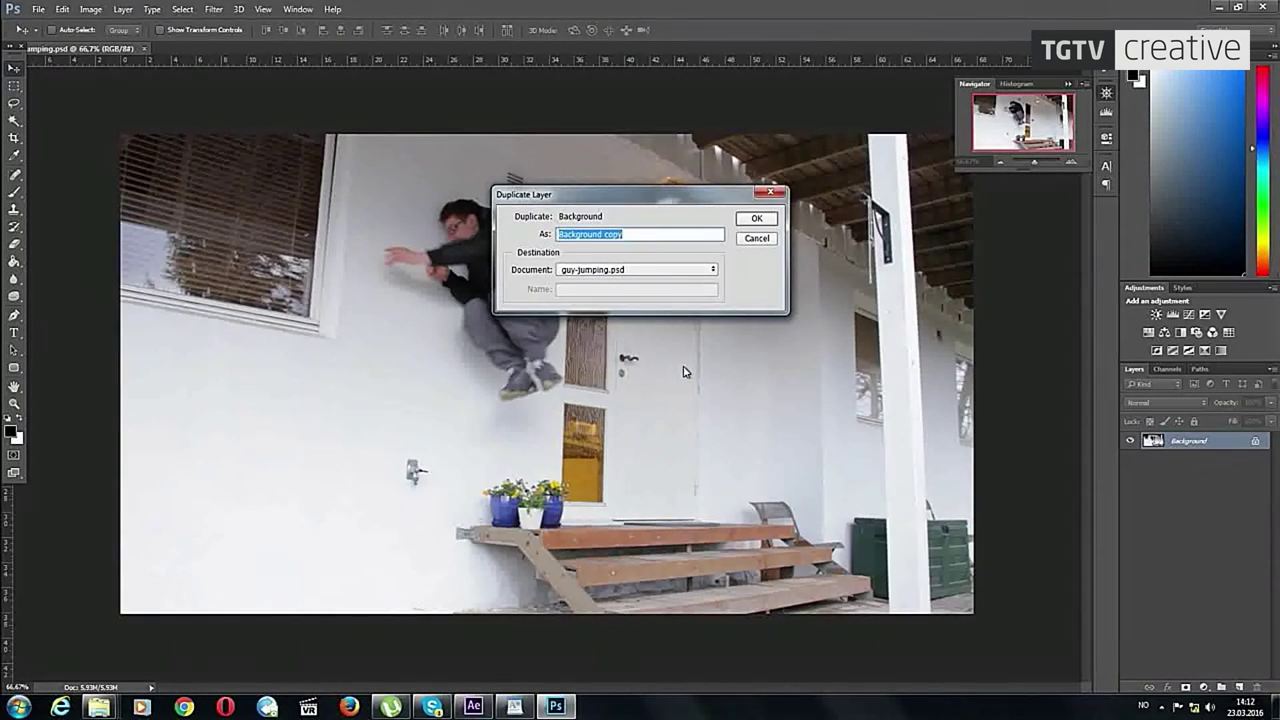
pyautogui.click(757, 220)
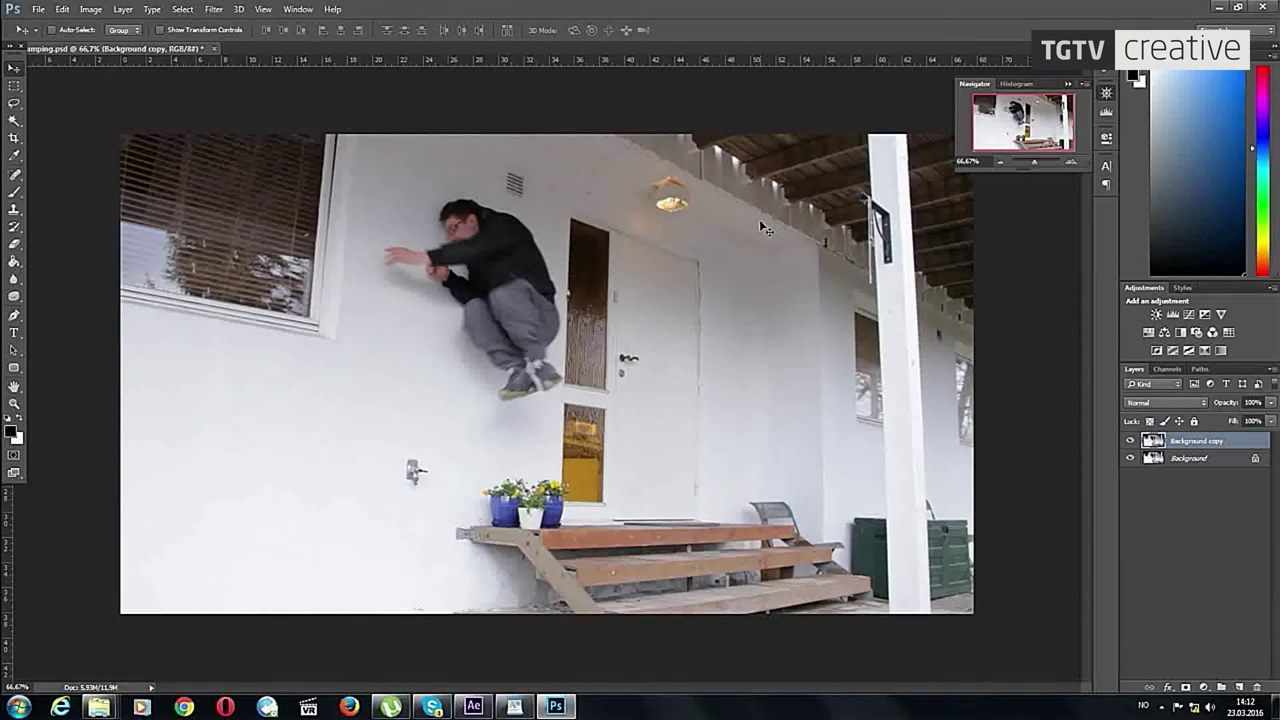
# Step: Trace an outline path around the jumping man with the Pen tool
pyautogui.click(14, 315)
pyautogui.scroll(3, 306, 380)
pyautogui.scroll(1, 303, 372)
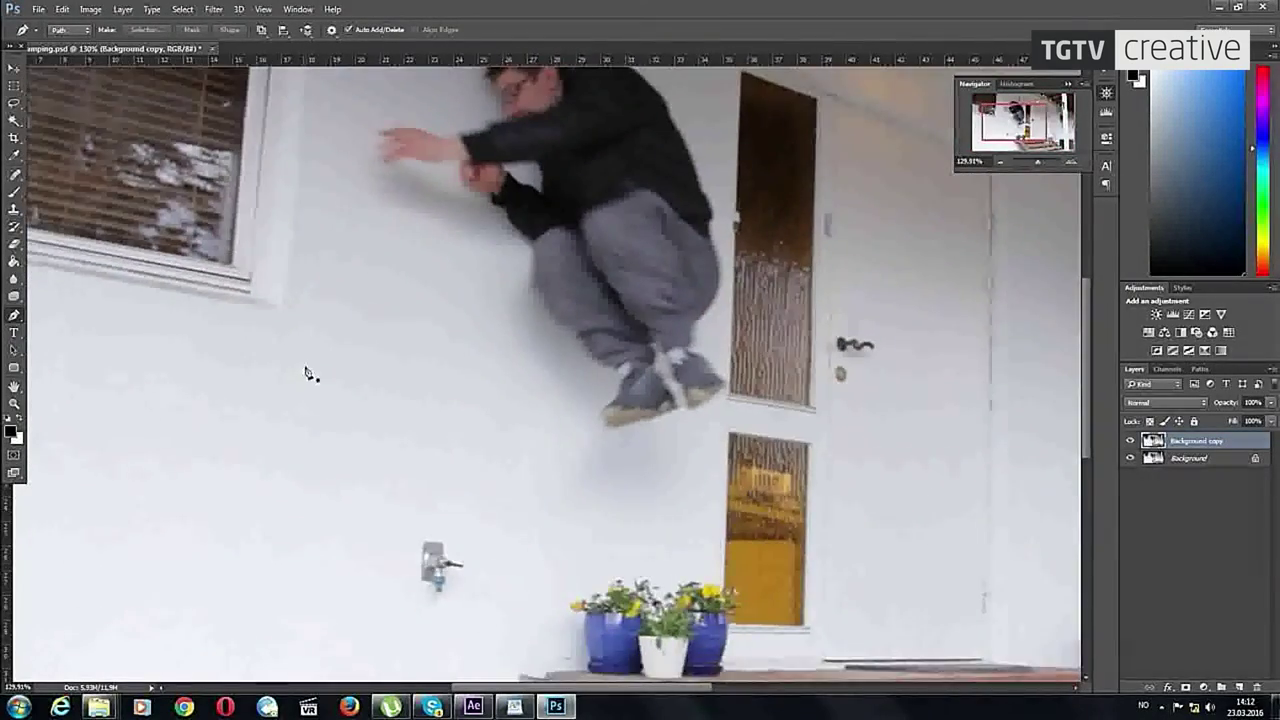
pyautogui.scroll(1, 400, 523)
pyautogui.scroll(1, 737, 517)
pyautogui.click(744, 504)
pyautogui.moveTo(636, 525); pyautogui.dragTo(628, 507)
pyautogui.moveTo(659, 464); pyautogui.dragTo(633, 449)
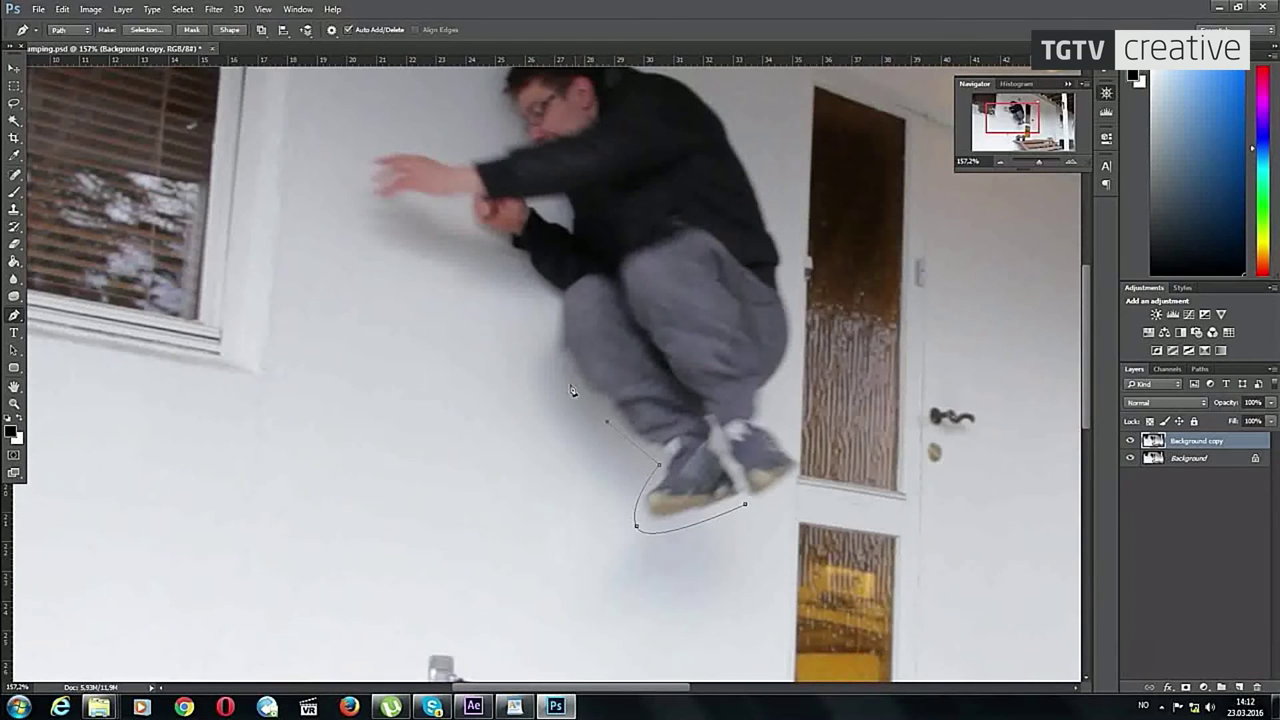
pyautogui.click(527, 301)
pyautogui.scroll(3, 525, 320)
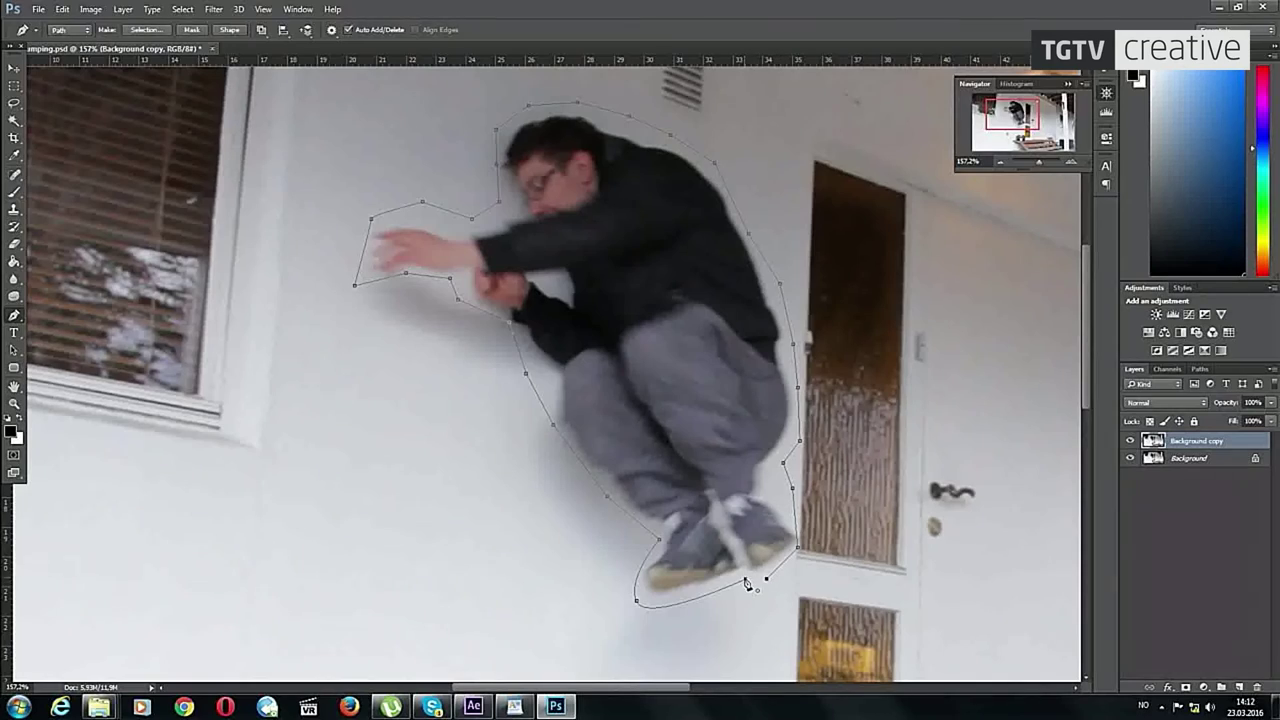
# Step: Convert the path to a selection and paste the man onto a new Layer 1
pyautogui.rightClick(740, 508)
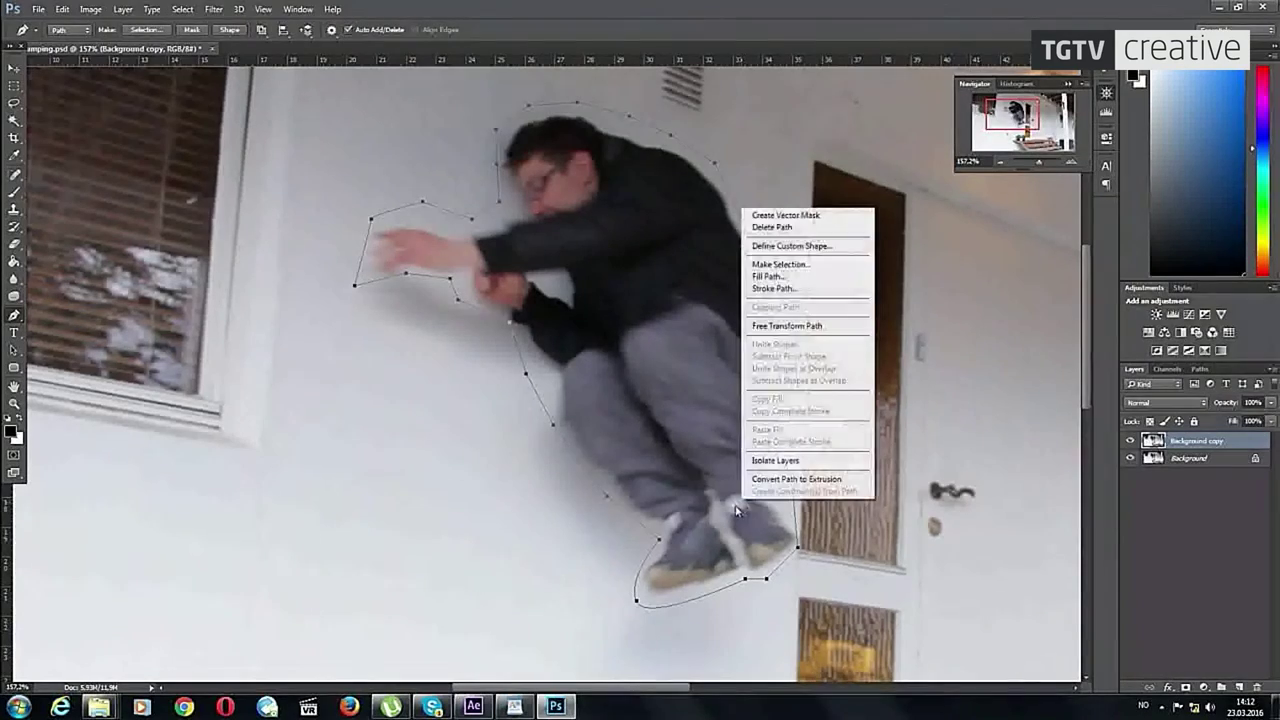
pyautogui.click(765, 263)
pyautogui.press('Return')
pyautogui.scroll(-5, 598, 405)
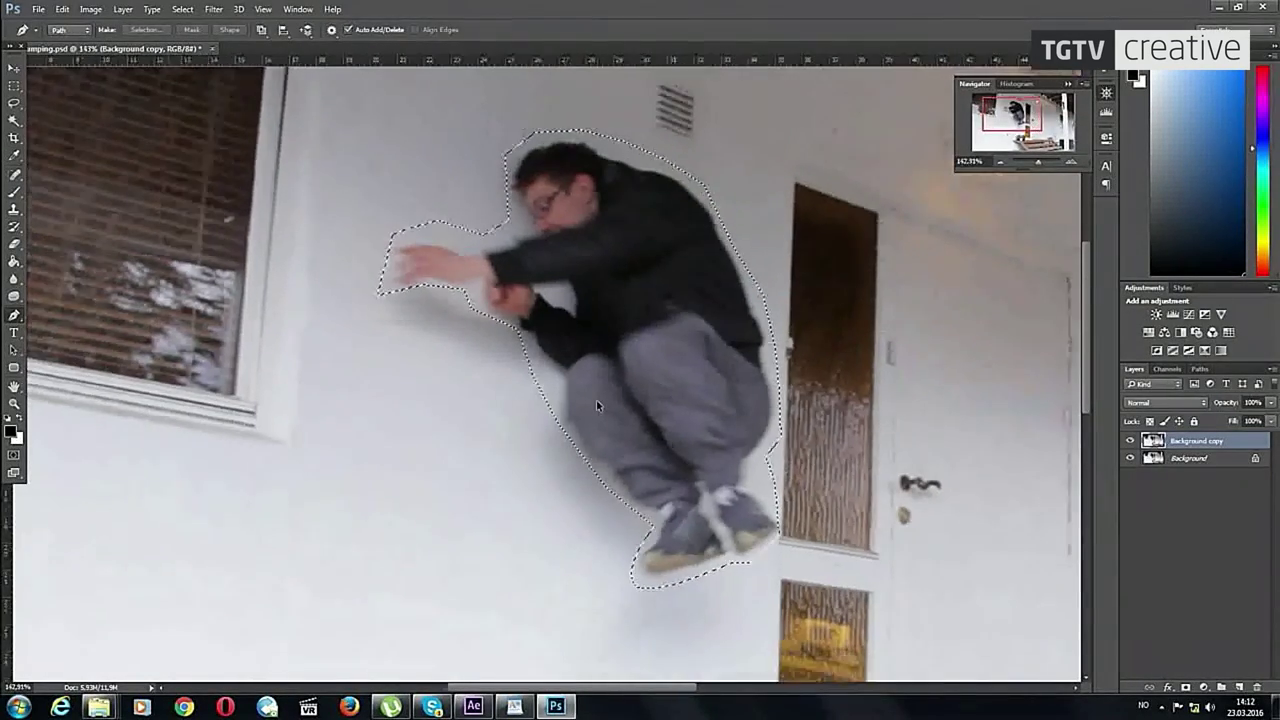
pyautogui.click(1221, 688)
pyautogui.hotkey('ctrl', 'v')
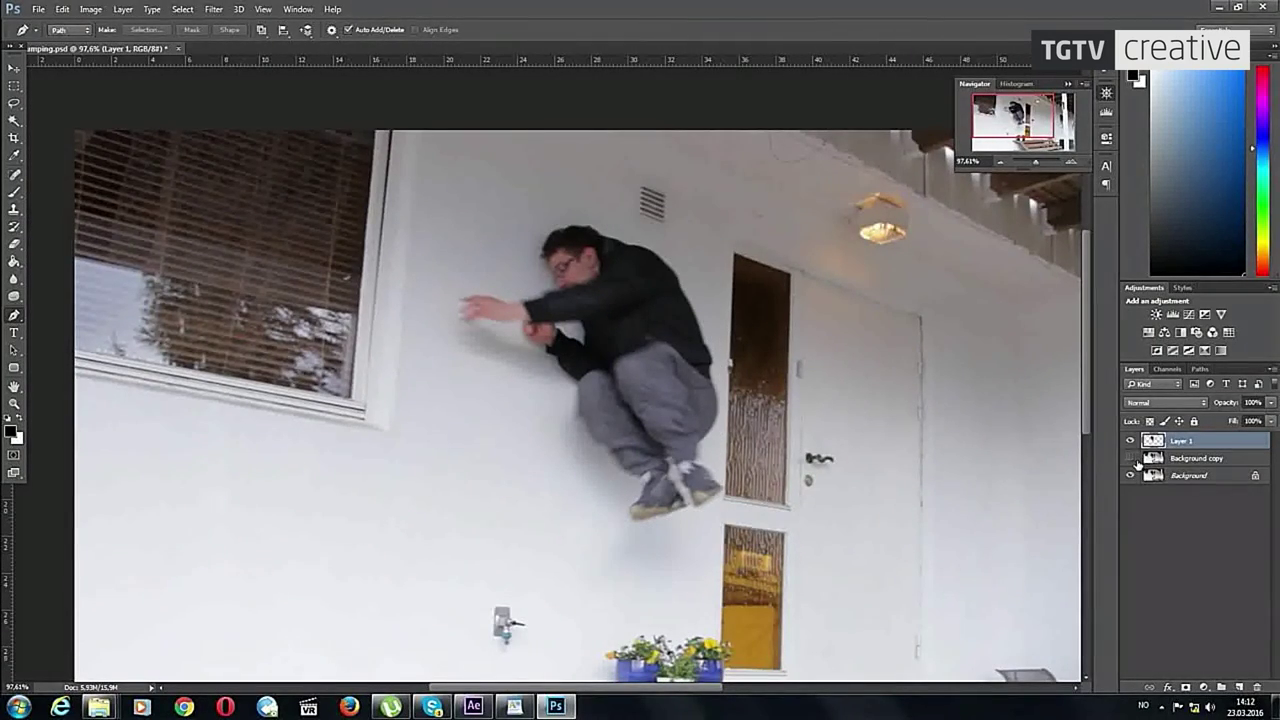
# Step: Hide the Background layer to view the cut-out jumper on its own
pyautogui.click(1131, 474)
pyautogui.scroll(-1, 557, 470)
pyautogui.scroll(3, 245, 305)
pyautogui.scroll(1, 143, 279)
# Step: Set the Eraser to 30 px at 100% opacity and erase the wall fringe around the edges
pyautogui.click(14, 247)
pyautogui.rightClick(350, 335)
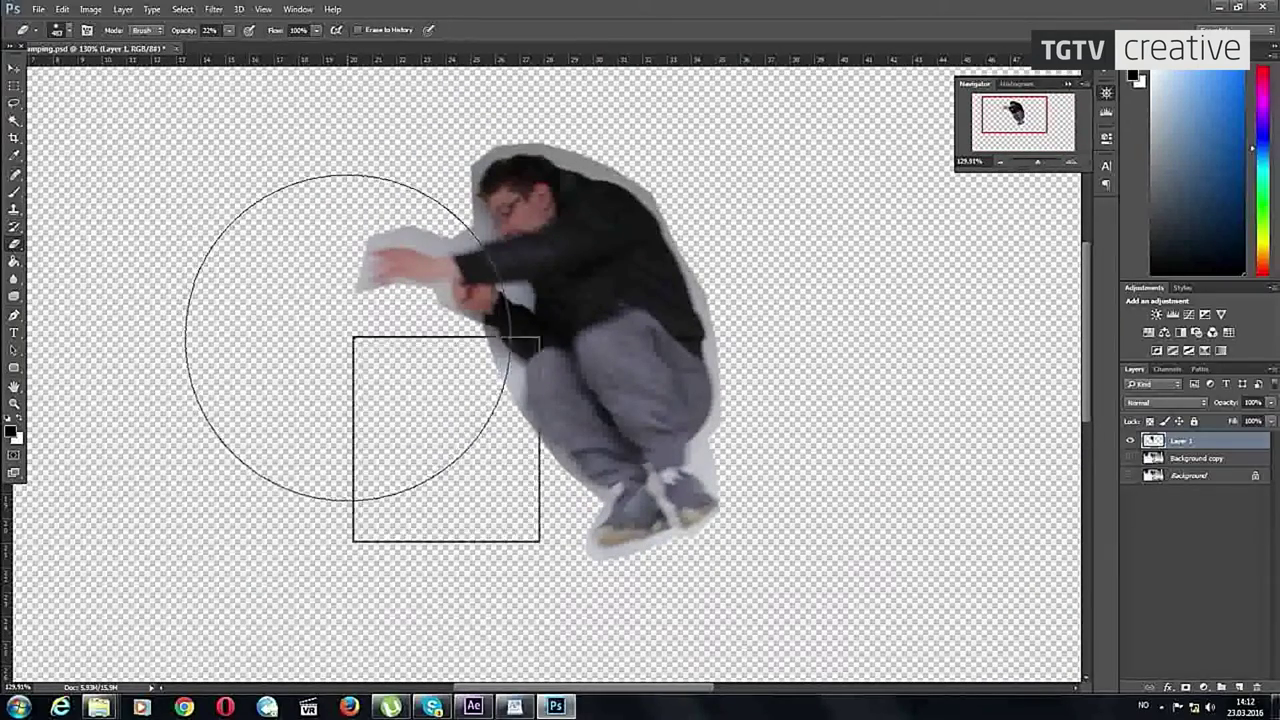
pyautogui.moveTo(444, 369); pyautogui.dragTo(469, 369)
pyautogui.write('30')
pyautogui.press('Return')
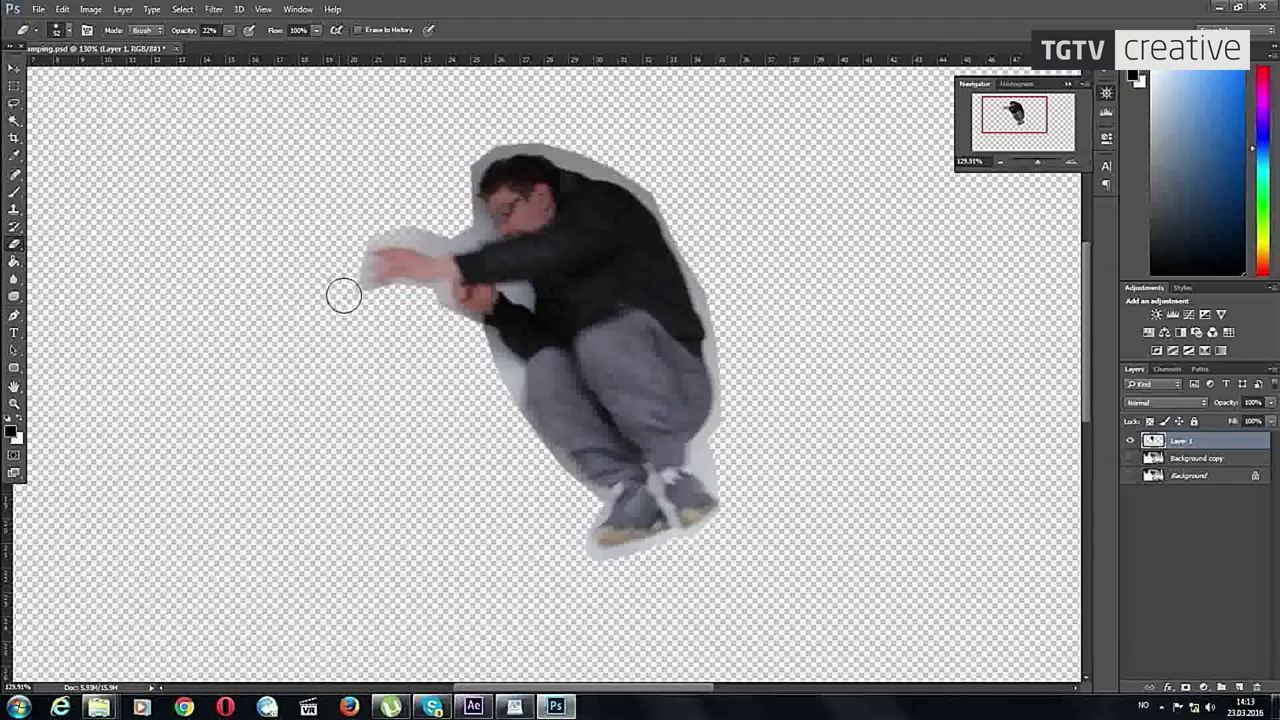
pyautogui.scroll(3, 507, 160)
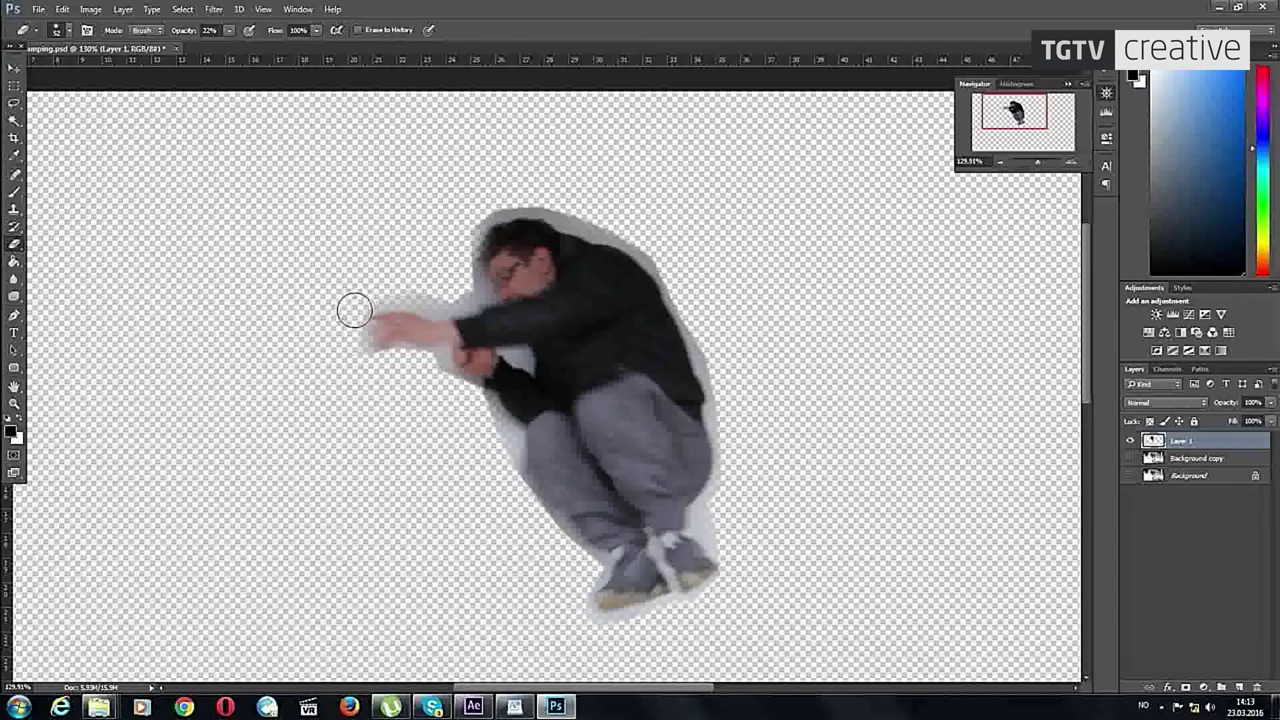
pyautogui.moveTo(230, 31); pyautogui.dragTo(288, 48)
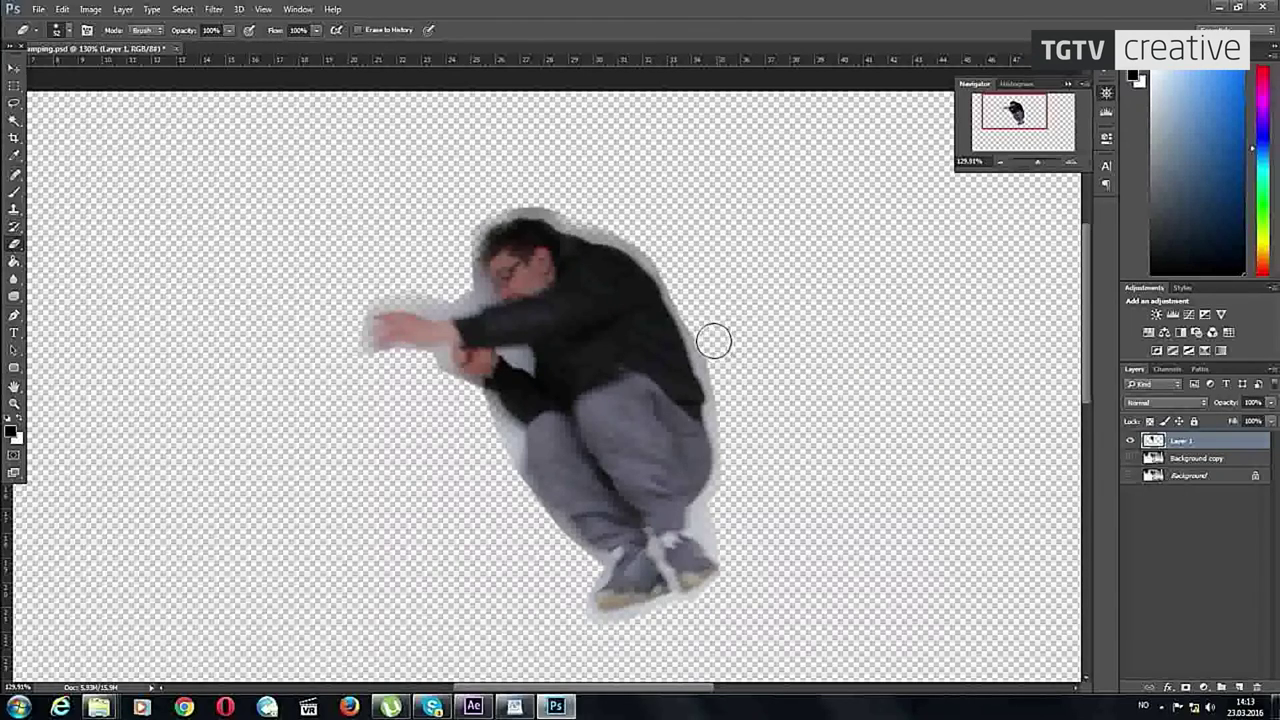
pyautogui.keyDown('alt'); pyautogui.scroll(-2, 745, 332); pyautogui.keyUp('alt')
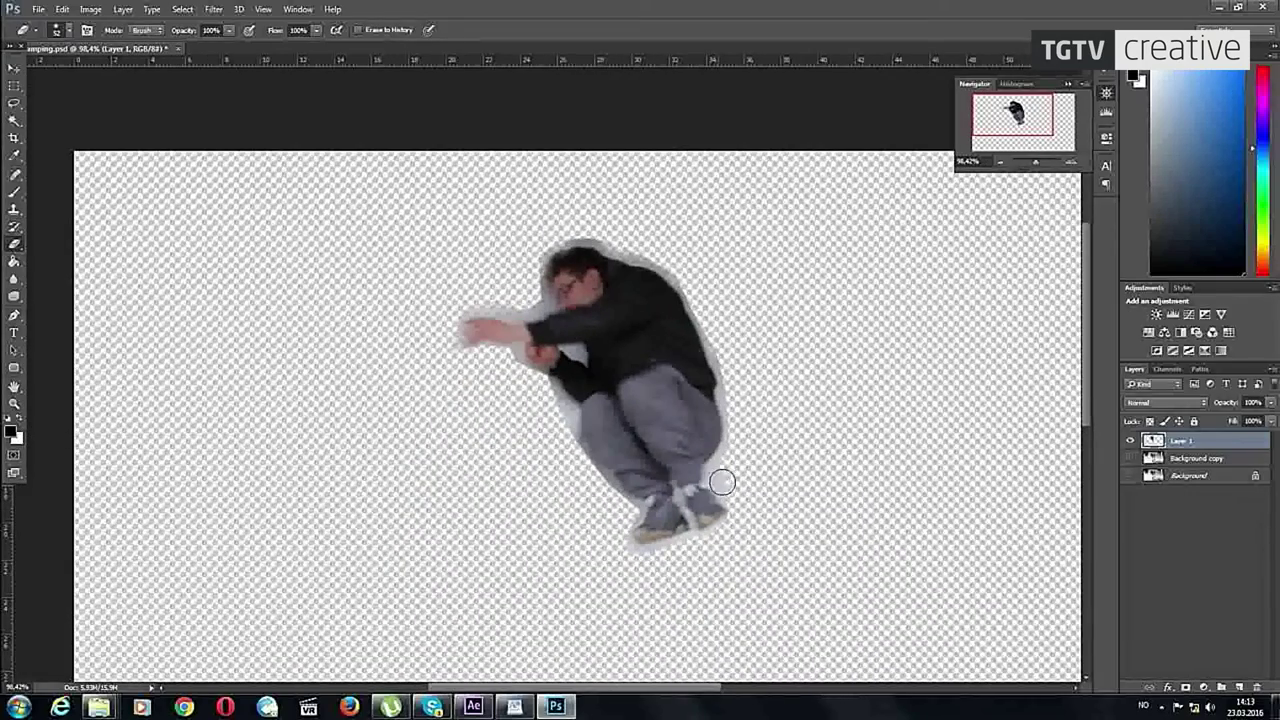
# Step: Save a PNG copy named guy-jumping-final in tg-lecture-vfx and switch back to After Effects
pyautogui.click(38, 9)
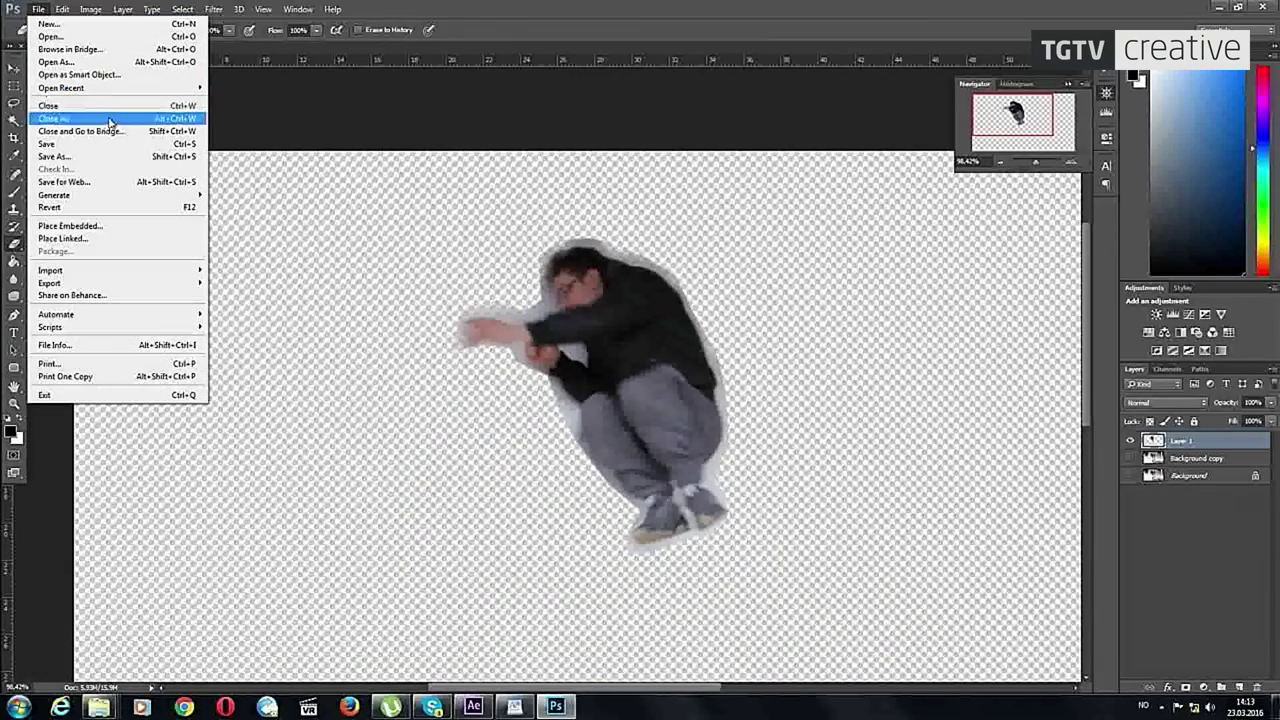
pyautogui.click(88, 157)
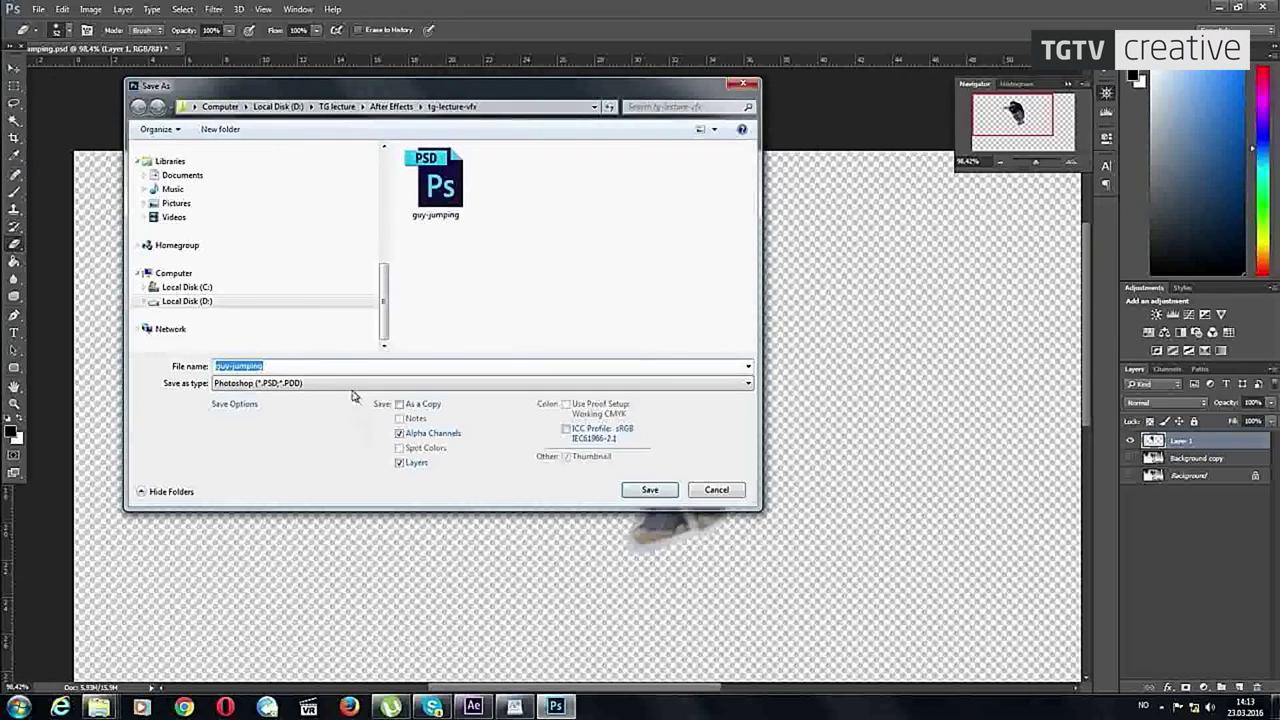
pyautogui.click(351, 383)
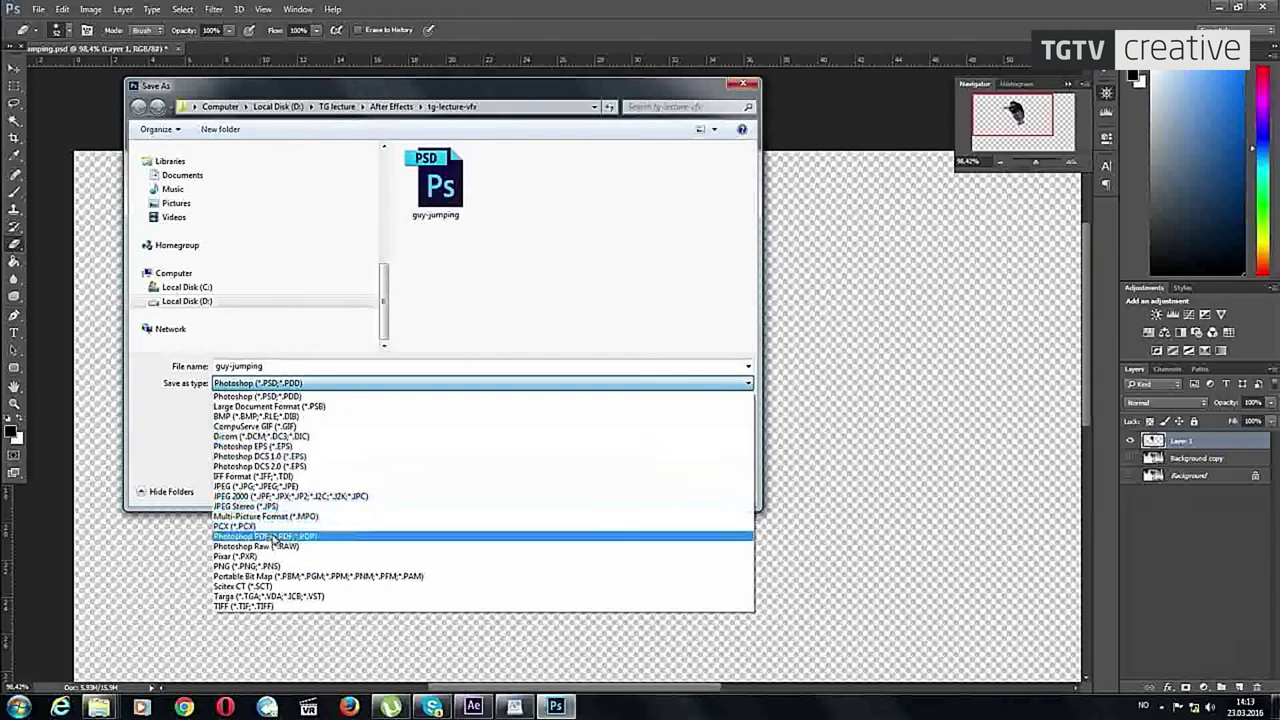
pyautogui.click(250, 566)
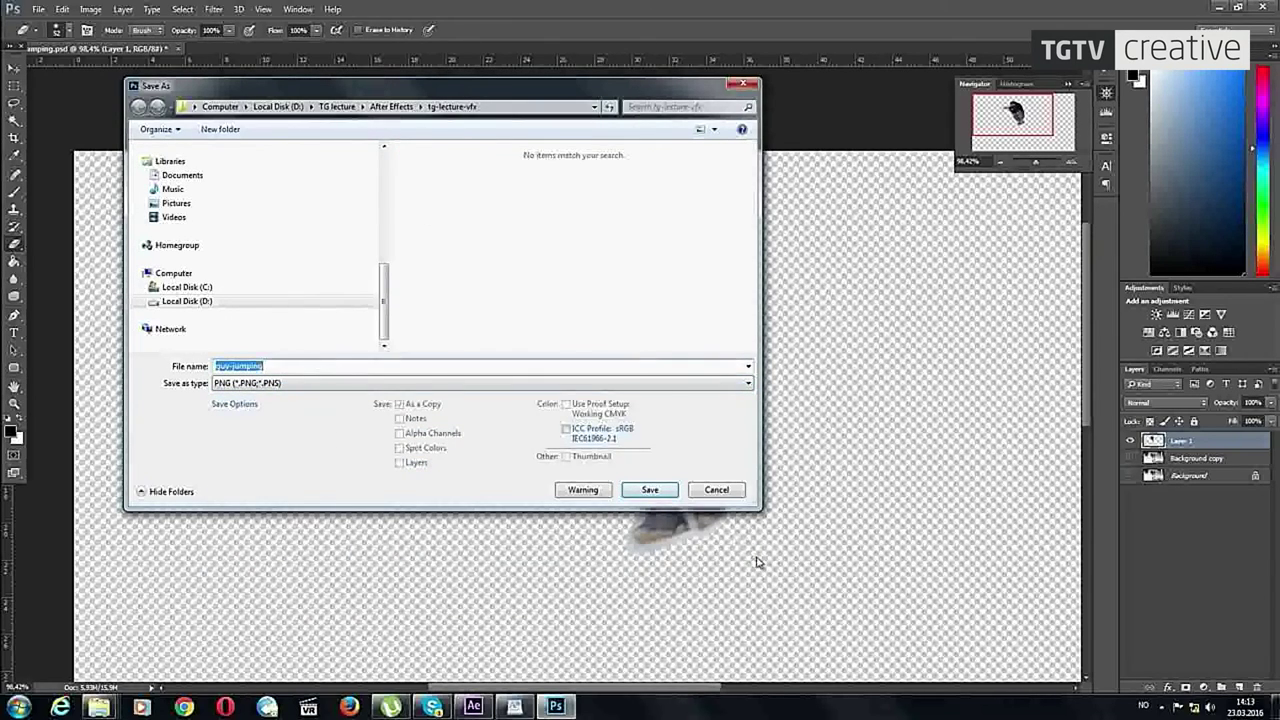
pyautogui.click(333, 366)
pyautogui.press('Return')
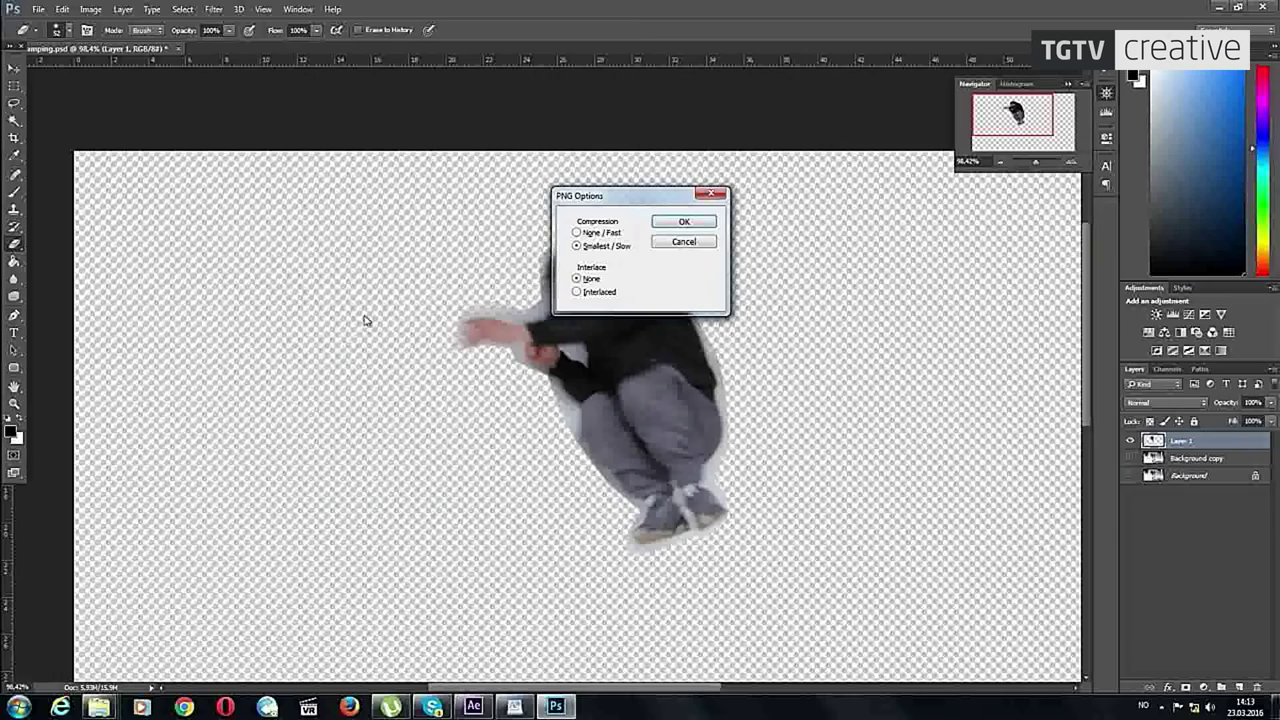
pyautogui.click(683, 222)
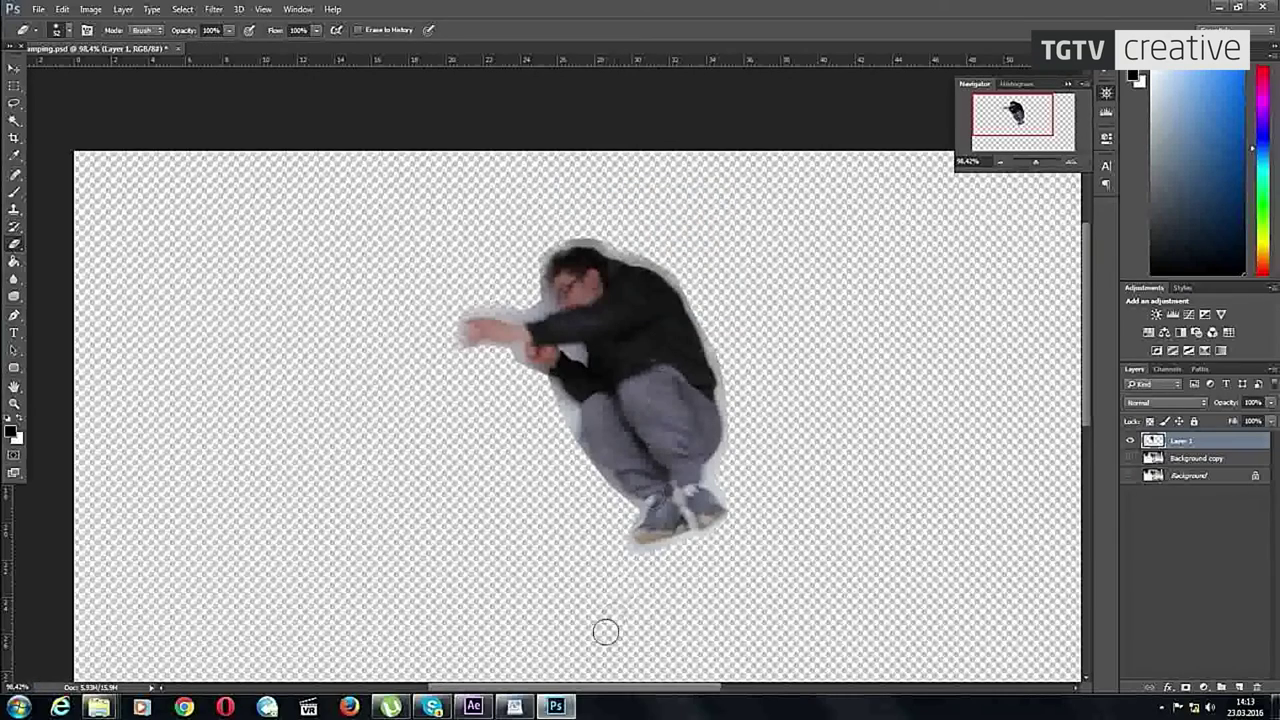
pyautogui.click(473, 707)
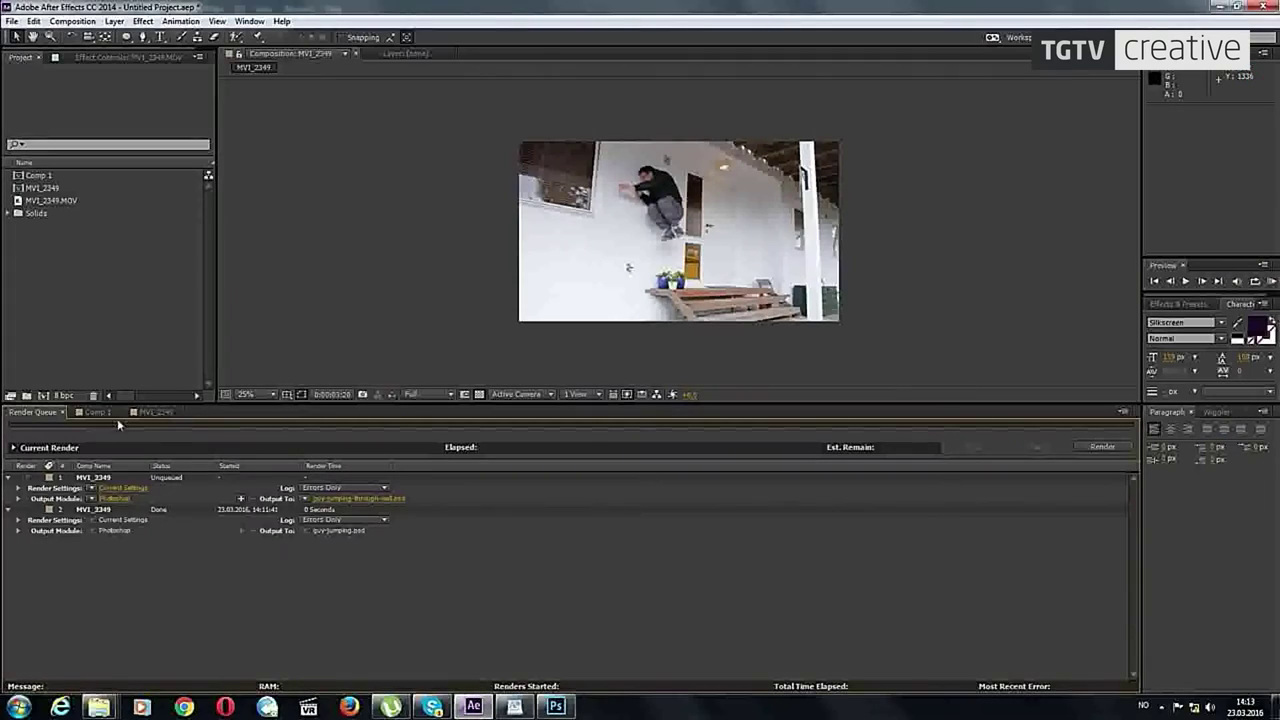
# Step: Switch to the MVI_2349 timeline and import guy-jumping-final.png through Import > File
pyautogui.click(152, 412)
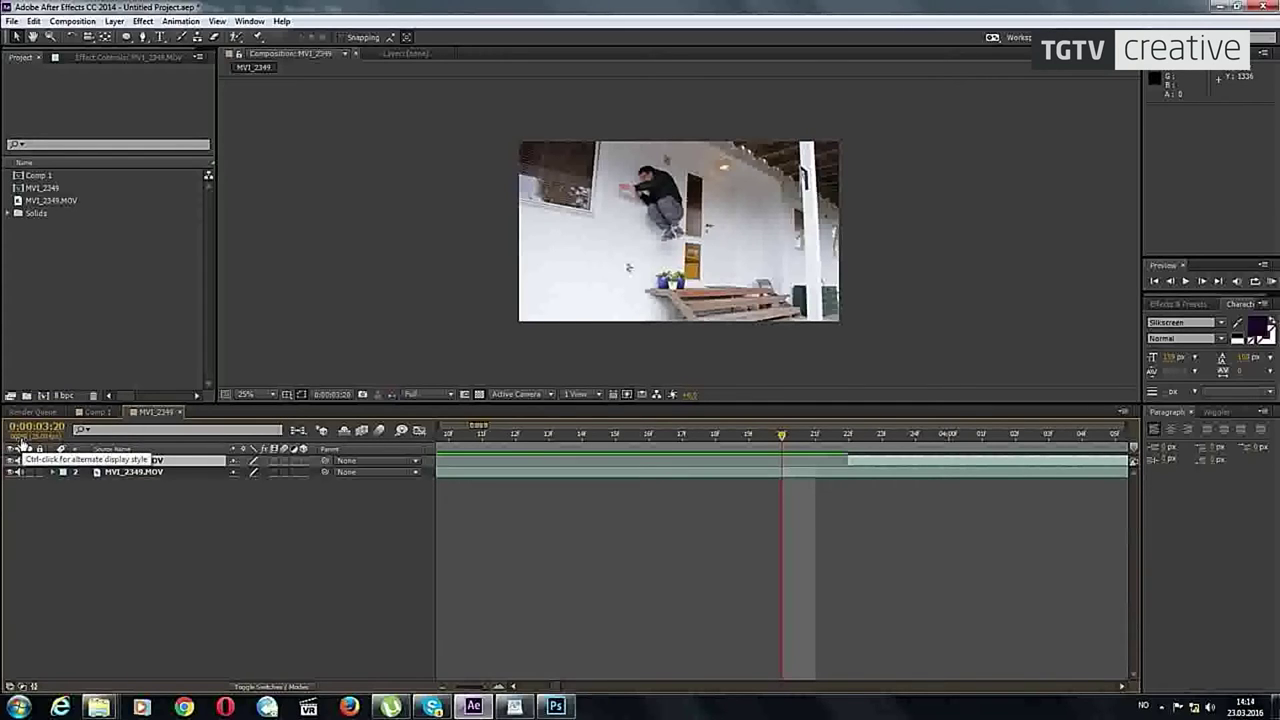
pyautogui.doubleClick(466, 6)
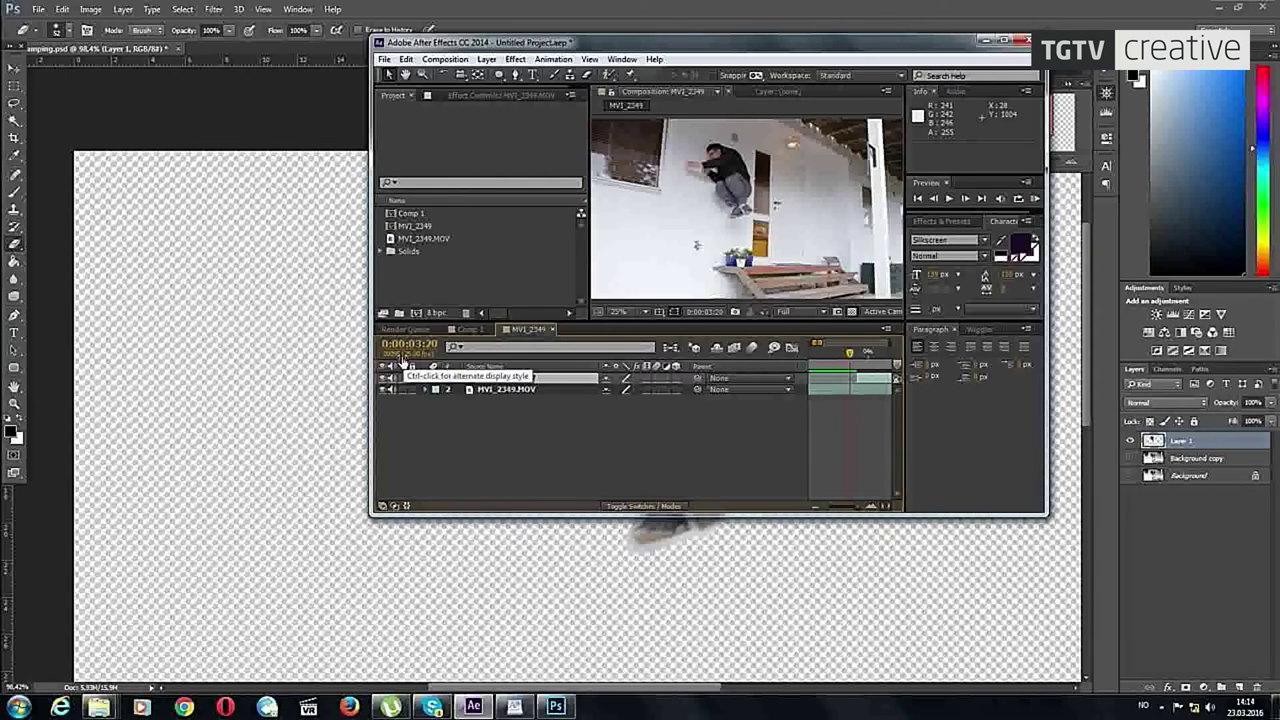
pyautogui.click(1005, 41)
pyautogui.rightClick(126, 300)
pyautogui.moveTo(178, 368)
pyautogui.click(328, 367)
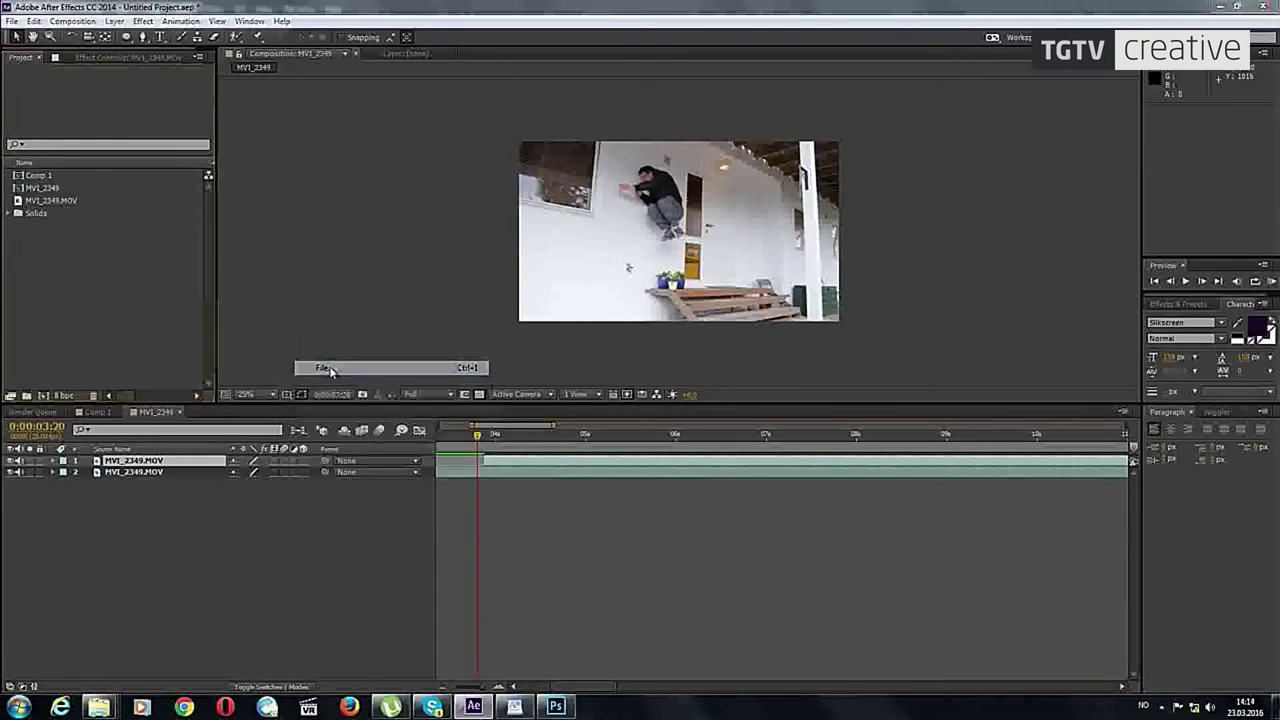
pyautogui.click(522, 245)
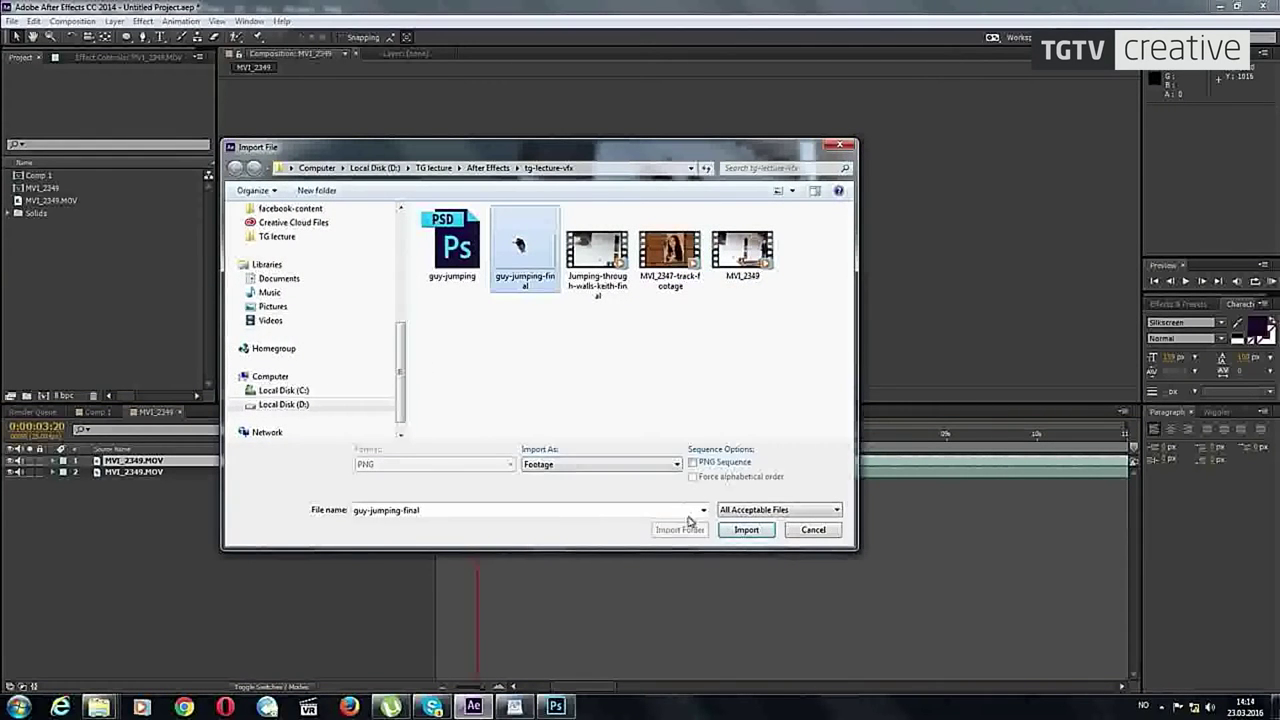
pyautogui.click(746, 539)
# Step: Reopen the Import File dialog and close it without importing anything
pyautogui.rightClick(92, 300)
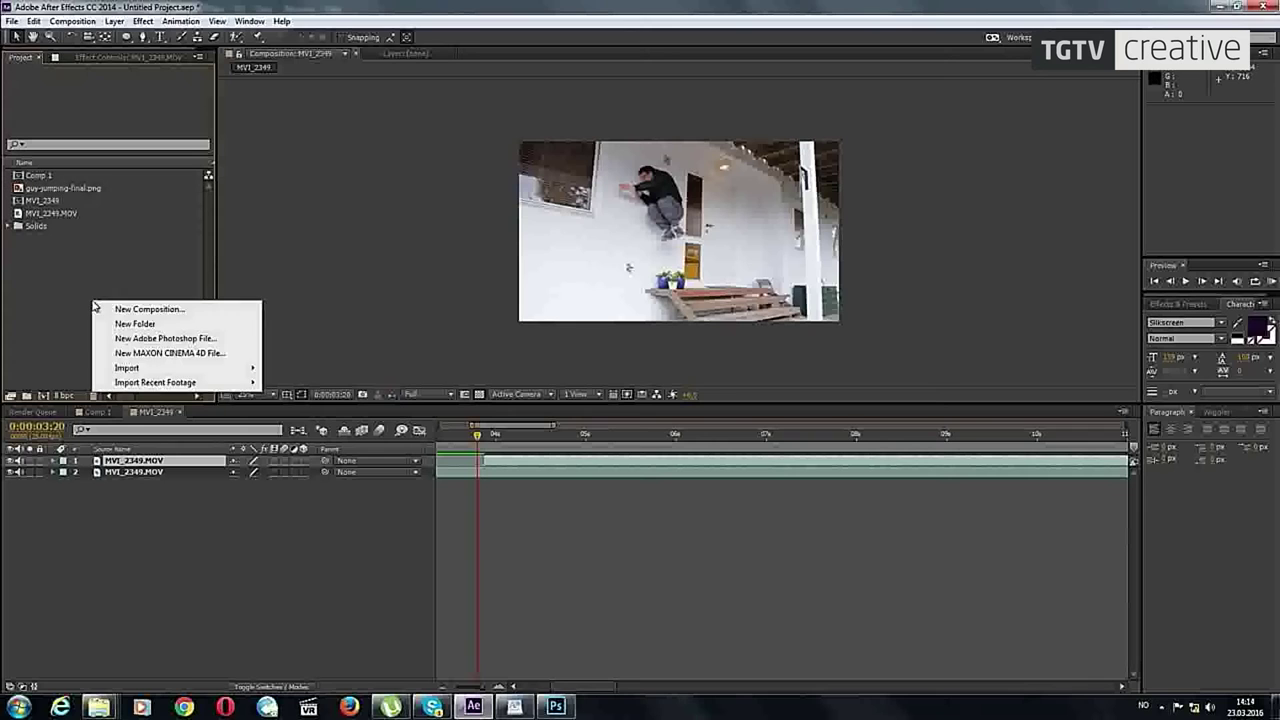
pyautogui.moveTo(202, 370)
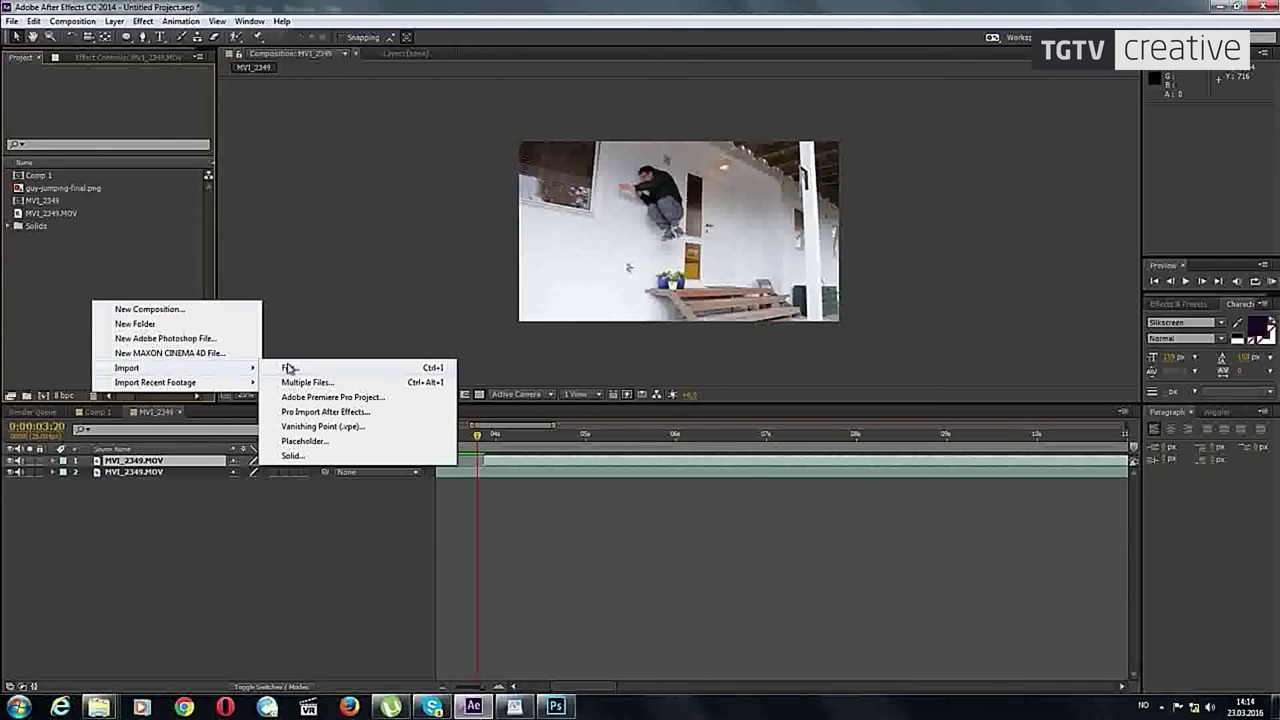
pyautogui.click(288, 368)
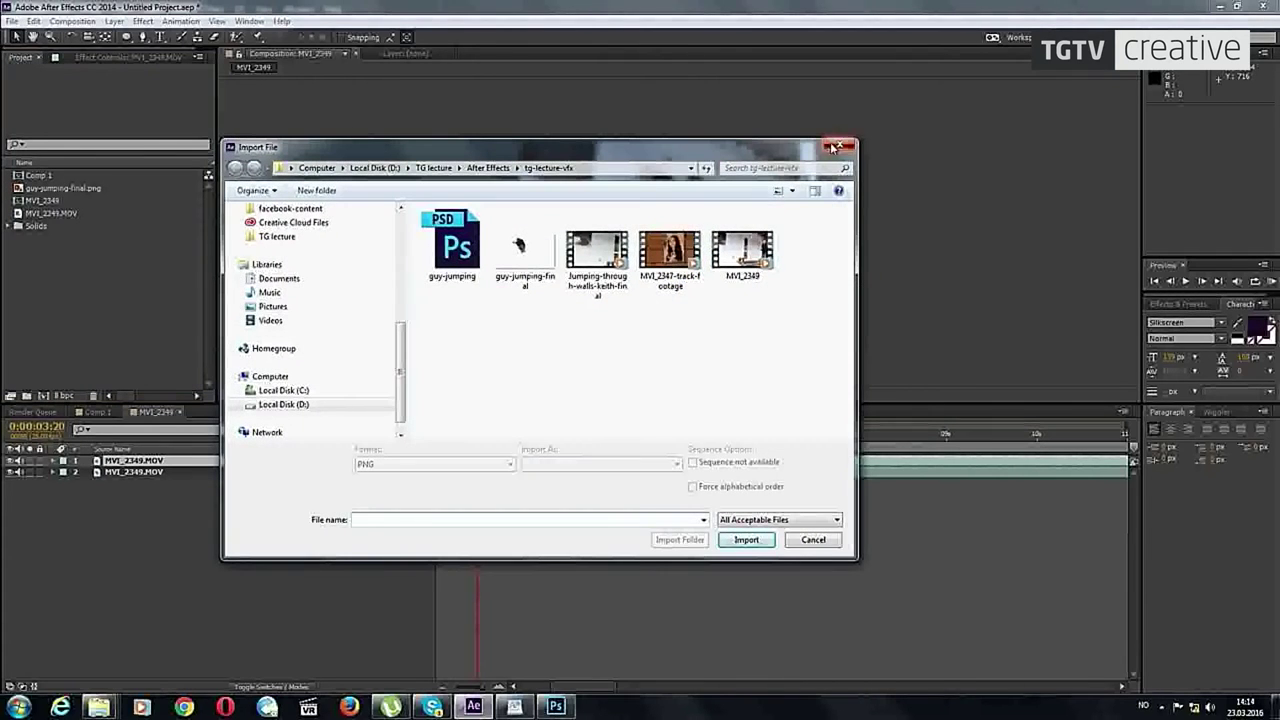
pyautogui.click(838, 147)
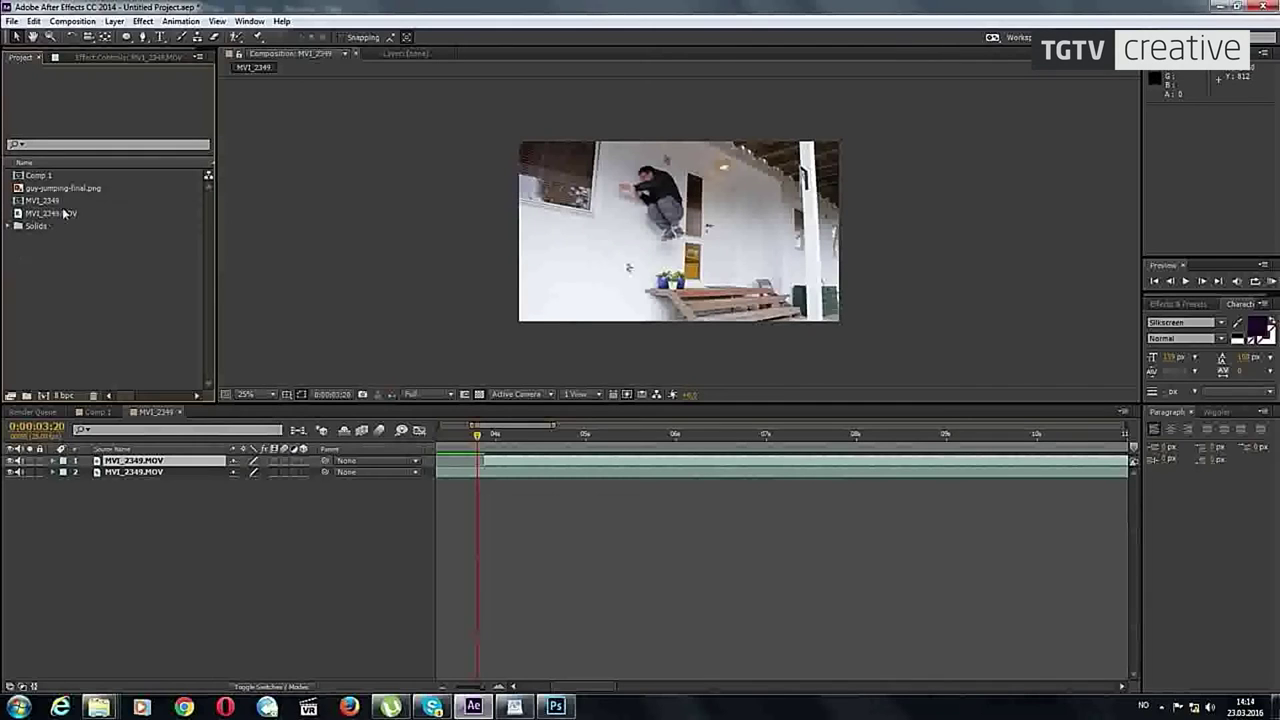
# Step: Add guy-jumping-final.png as the top layer and hide the bottom video layer to check the cut-out
pyautogui.moveTo(70, 188); pyautogui.dragTo(187, 409)
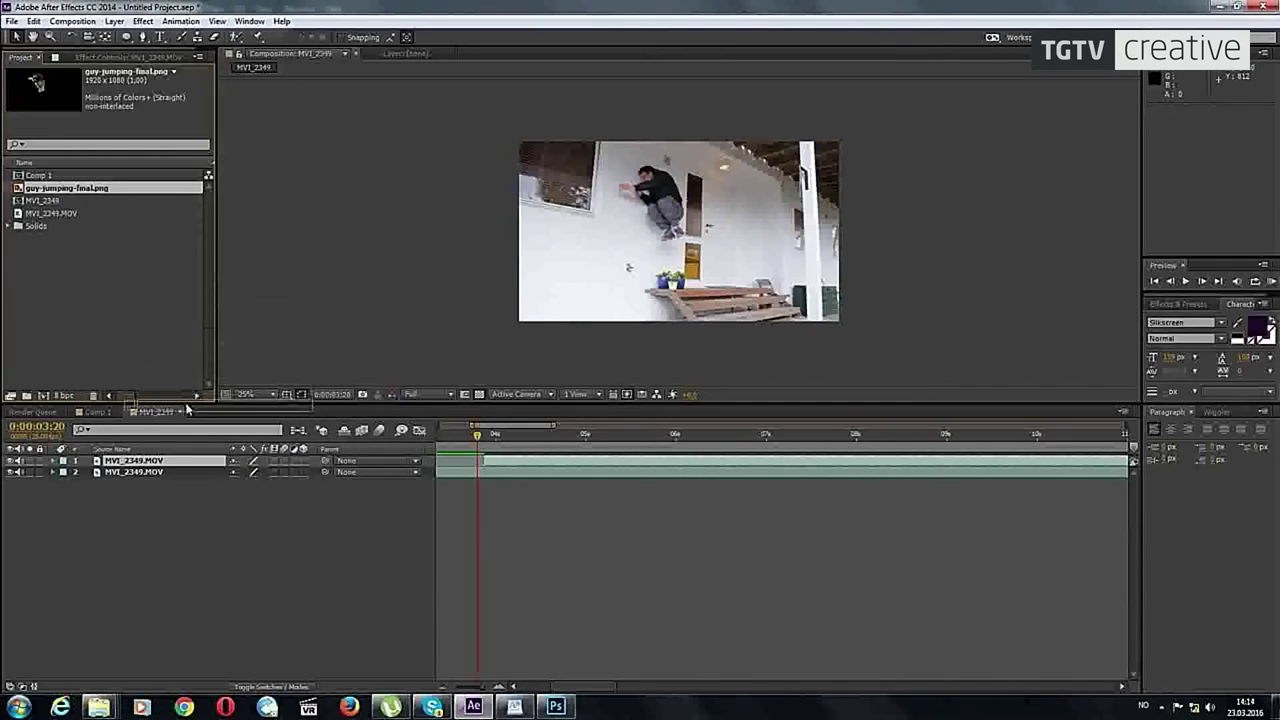
pyautogui.moveTo(187, 409); pyautogui.dragTo(180, 457)
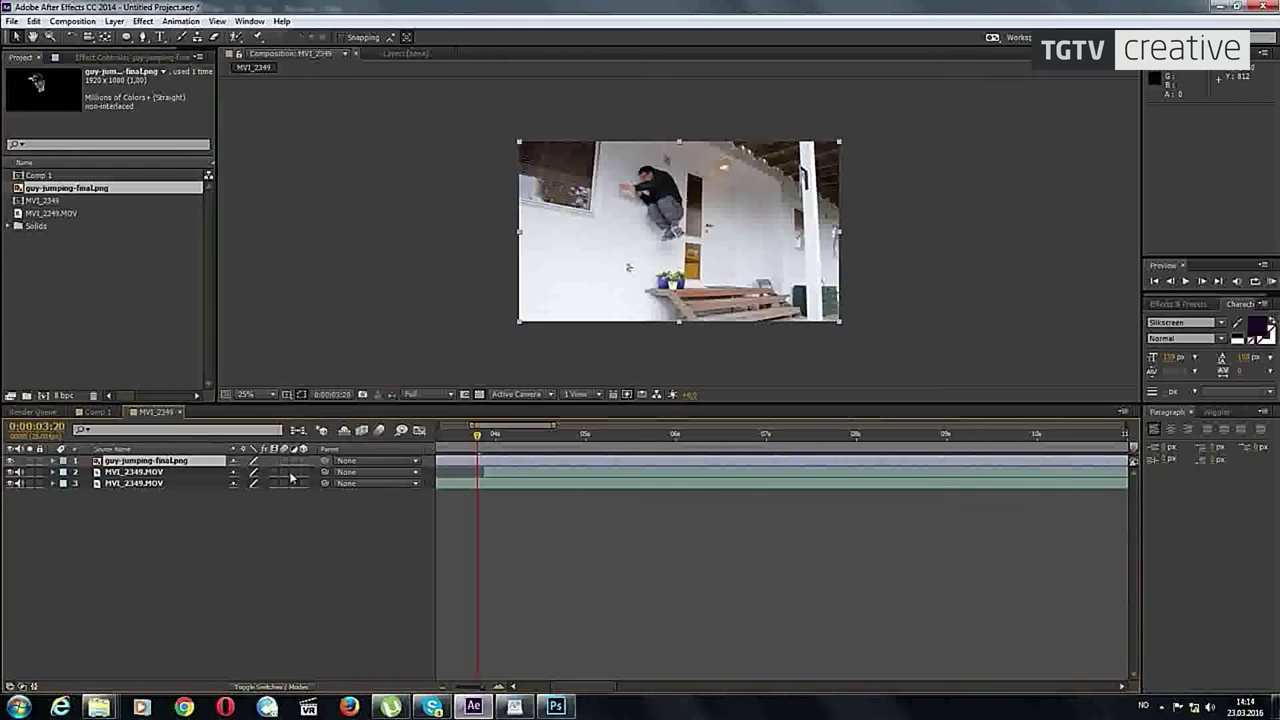
pyautogui.click(11, 483)
pyautogui.scroll(1, 643, 170)
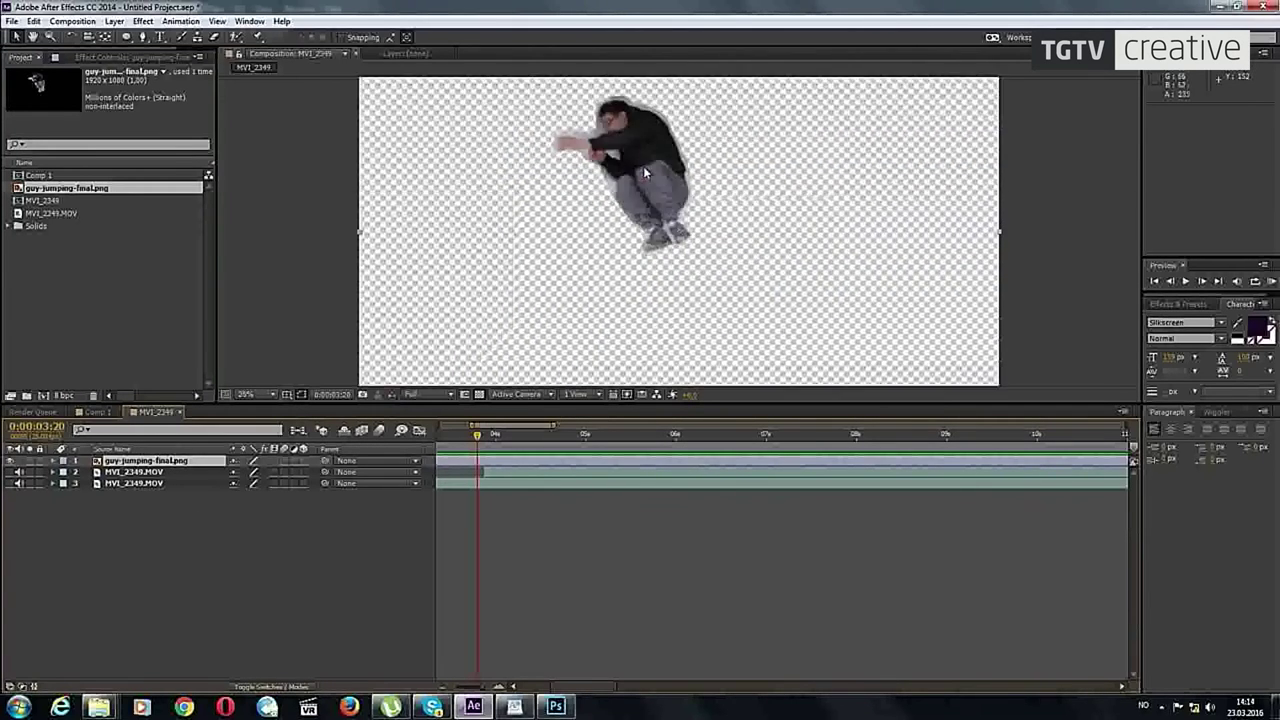
pyautogui.scroll(1, 643, 166)
pyautogui.scroll(-2, 643, 166)
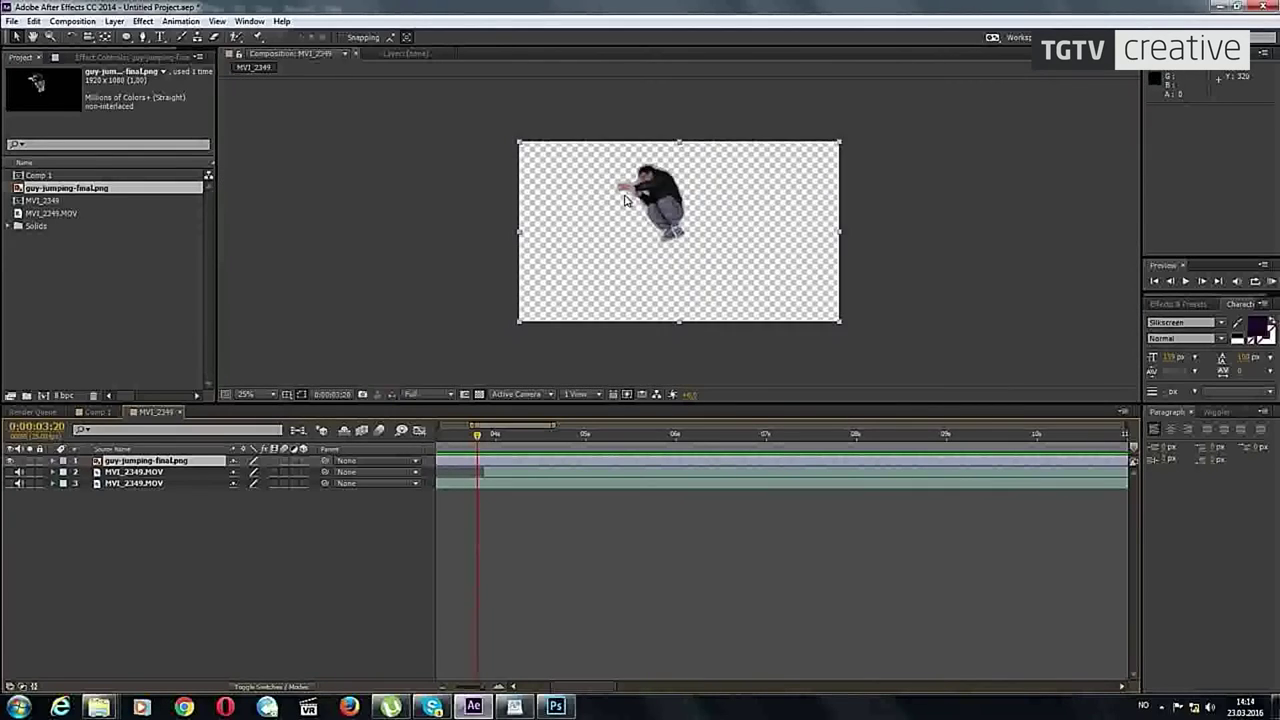
# Step: View the composition at 100% and turn the bottom video layer back on
pyautogui.press('/')
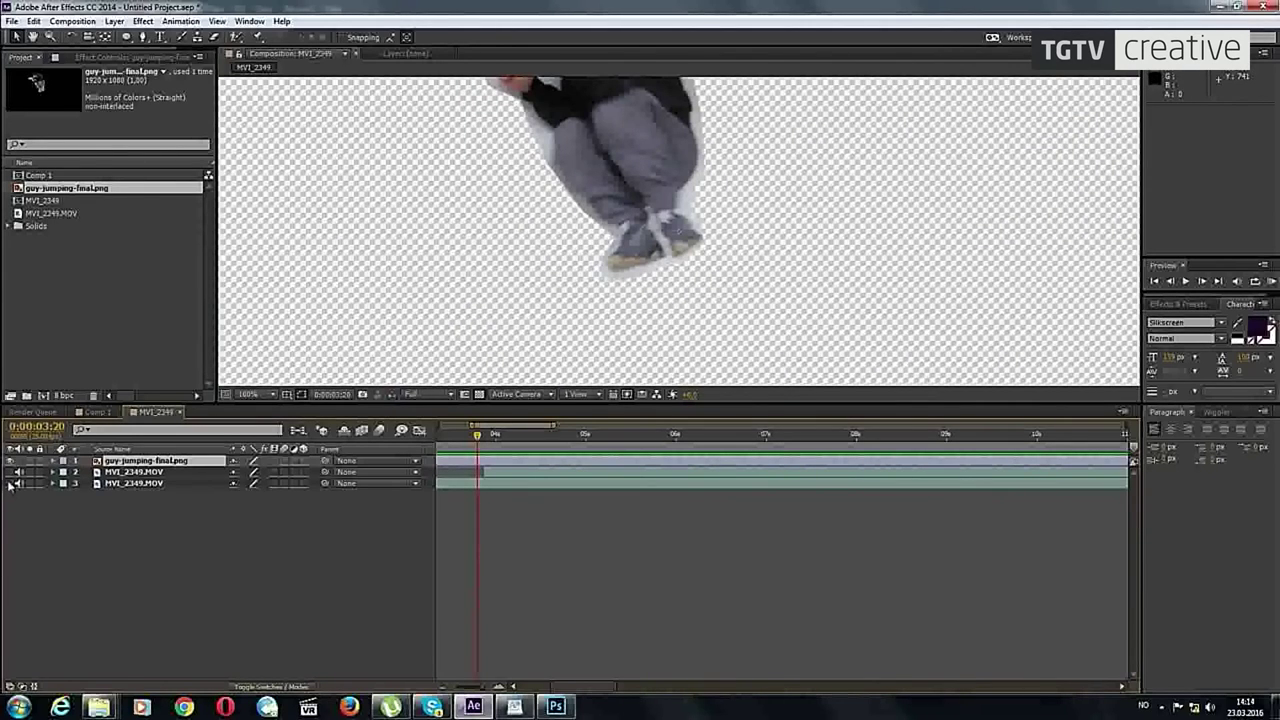
pyautogui.click(11, 483)
pyautogui.scroll(-2, 474, 247)
pyautogui.scroll(-2, 471, 241)
pyautogui.scroll(2, 471, 234)
pyautogui.scroll(-2, 489, 271)
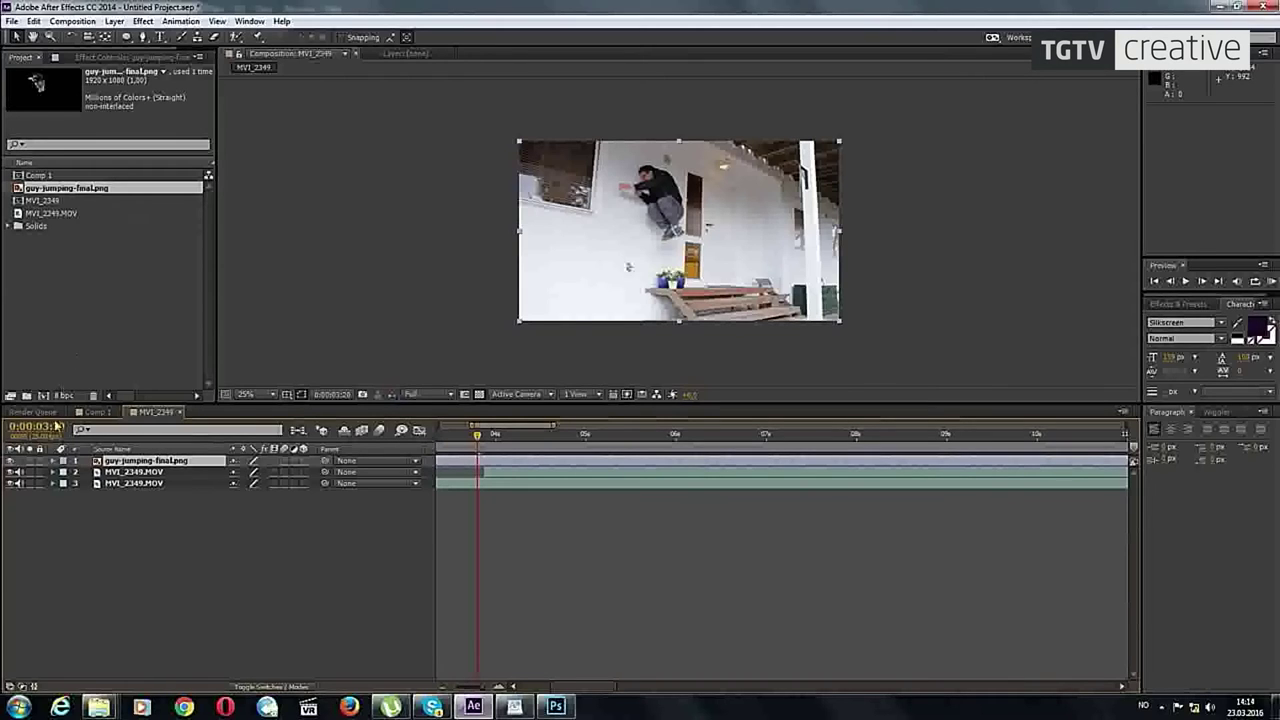
# Step: Reveal the guy layer's Transform properties and set its first Position keyframe at 0:00:03:20
pyautogui.click(53, 461)
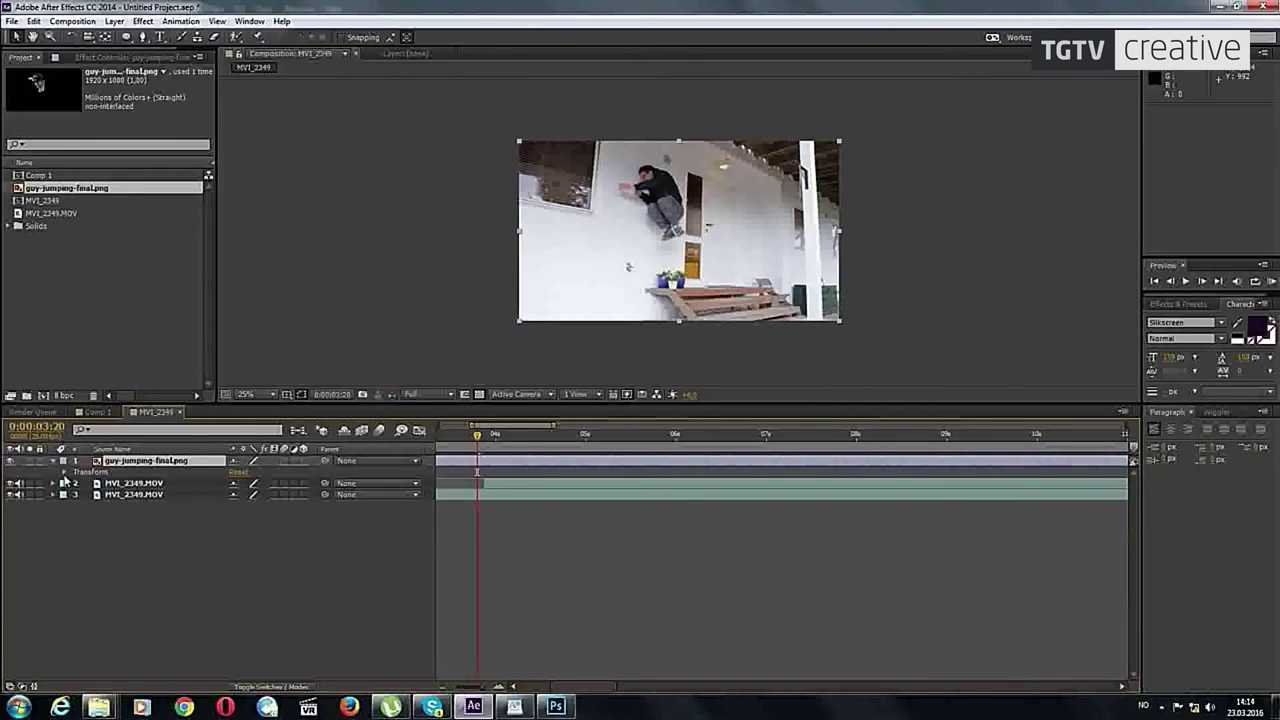
pyautogui.click(64, 472)
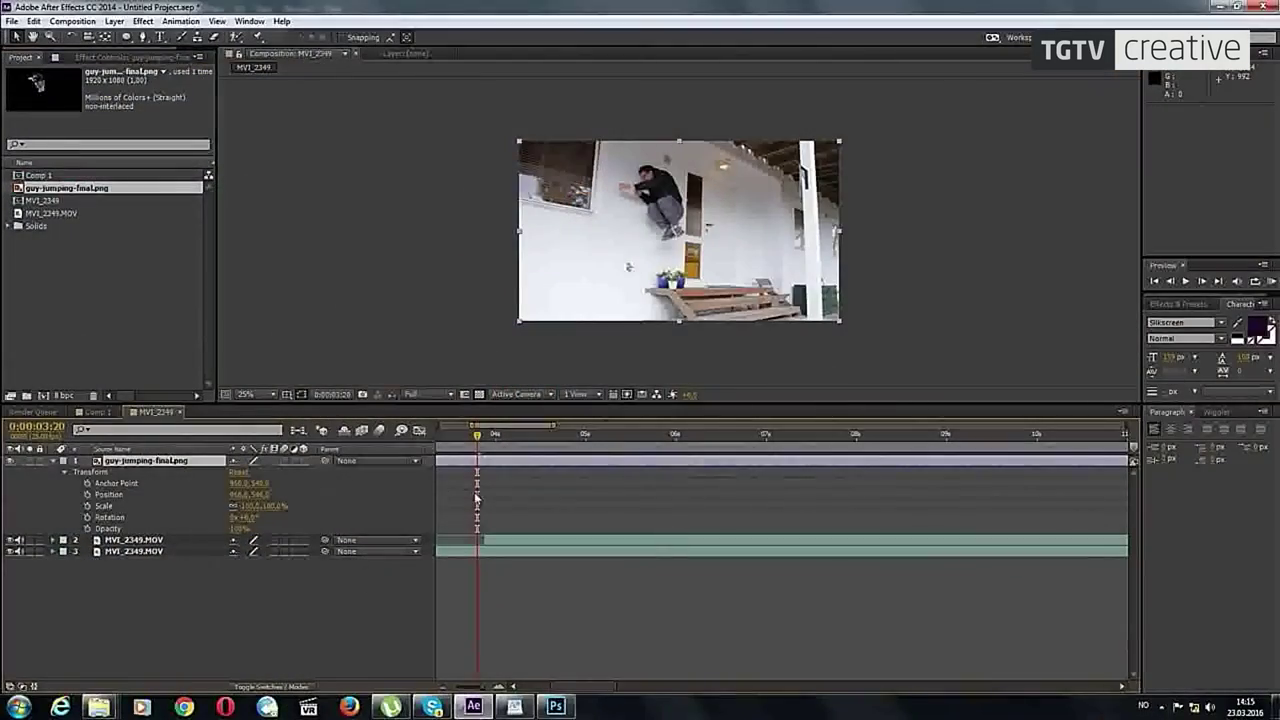
pyautogui.moveTo(474, 441); pyautogui.dragTo(473, 437)
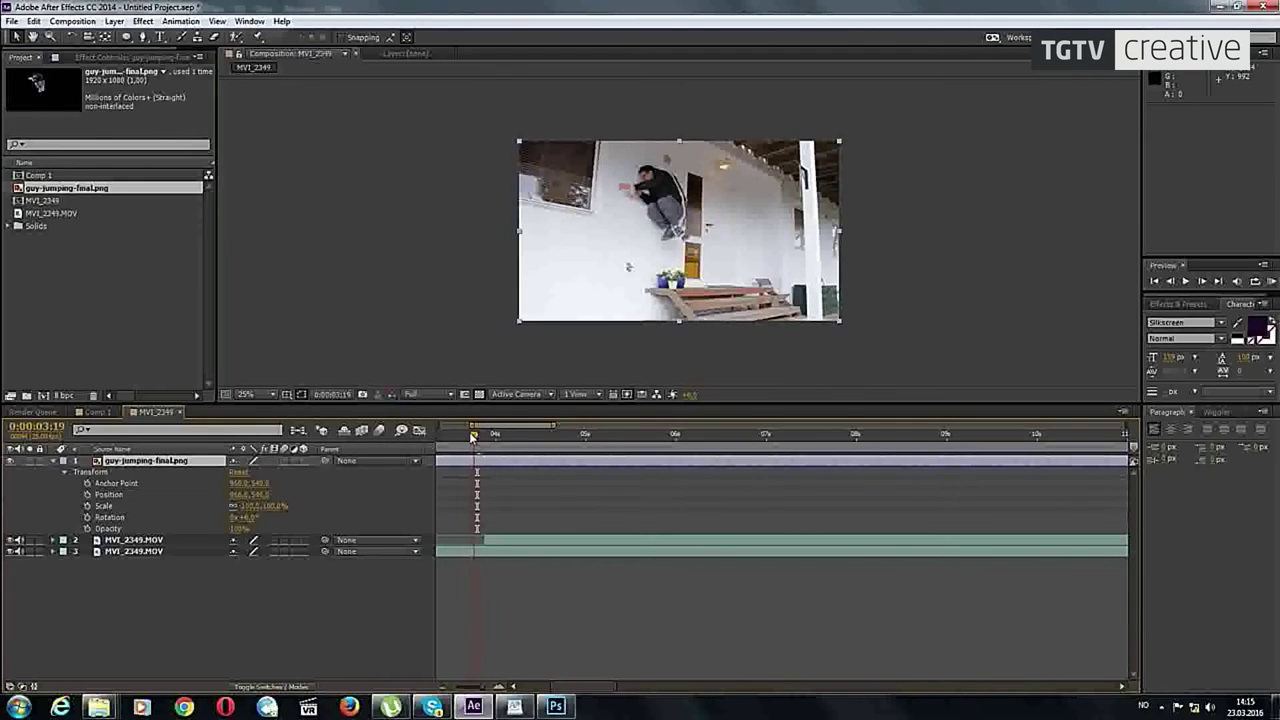
pyautogui.press('pagedown')
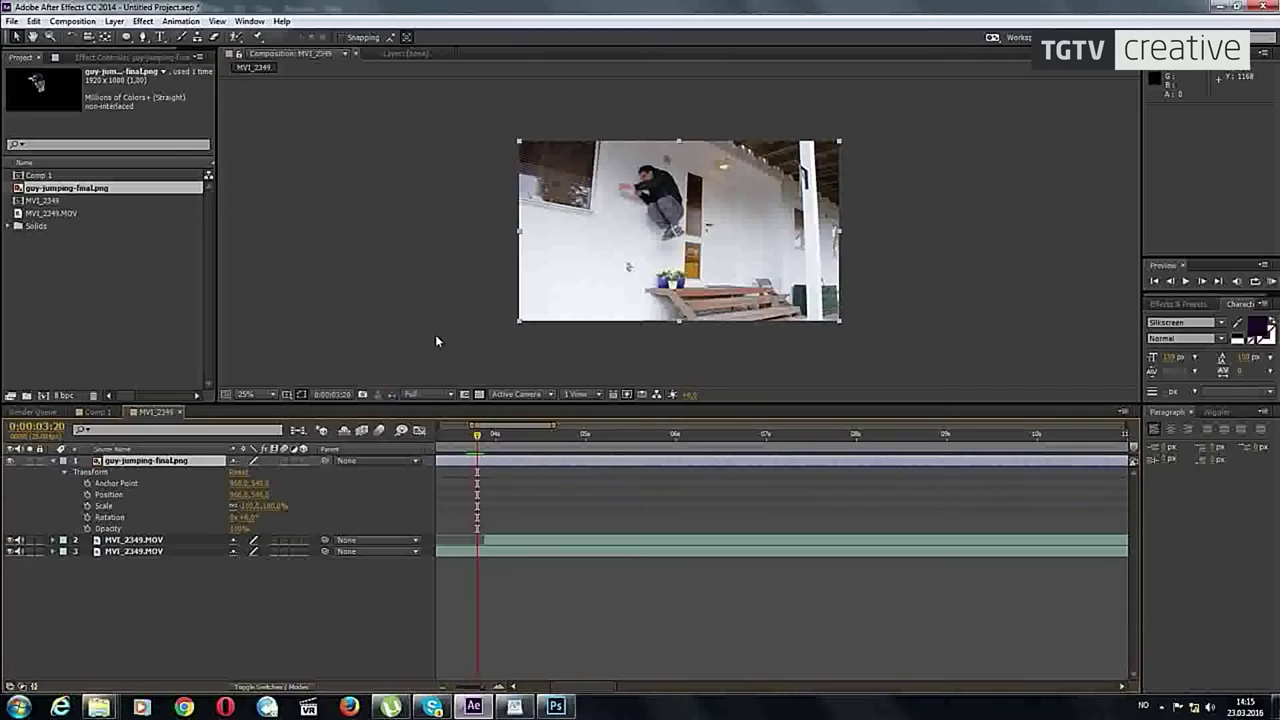
pyautogui.click(87, 495)
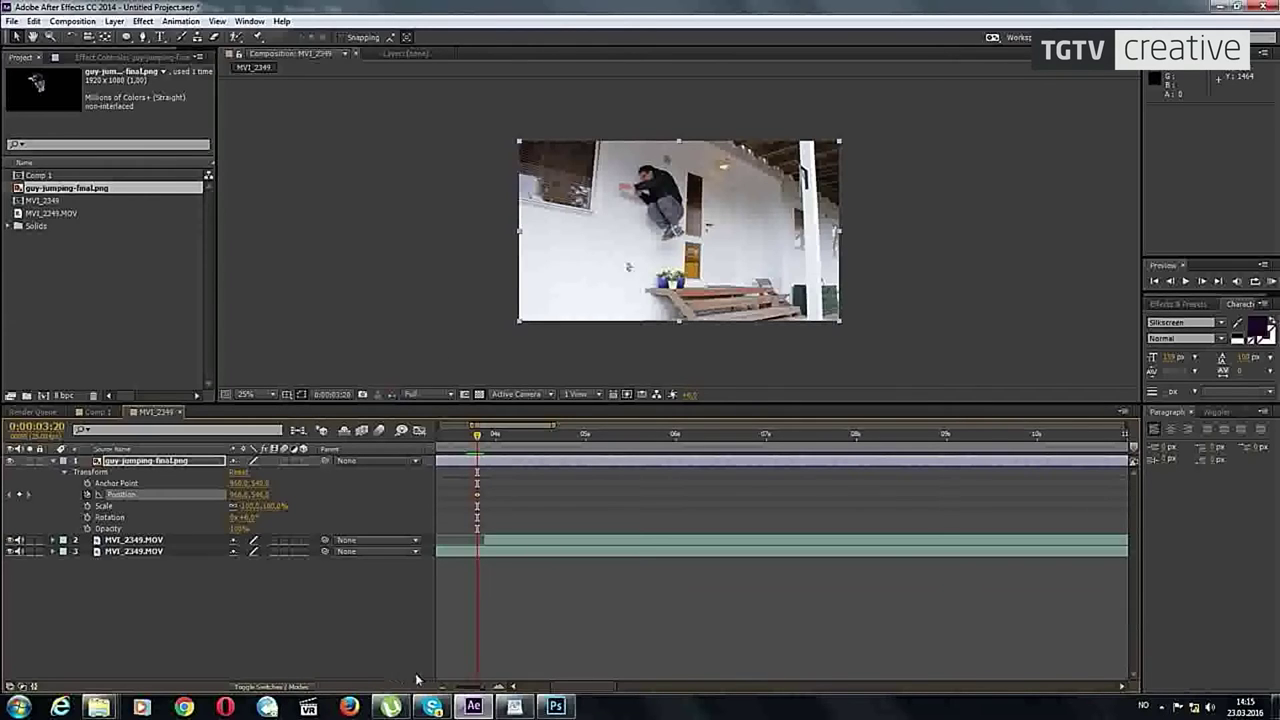
# Step: Move two frames ahead and nudge the guy left with Shift+Left, adding a second Position keyframe
pyautogui.moveTo(485, 690); pyautogui.dragTo(493, 690)
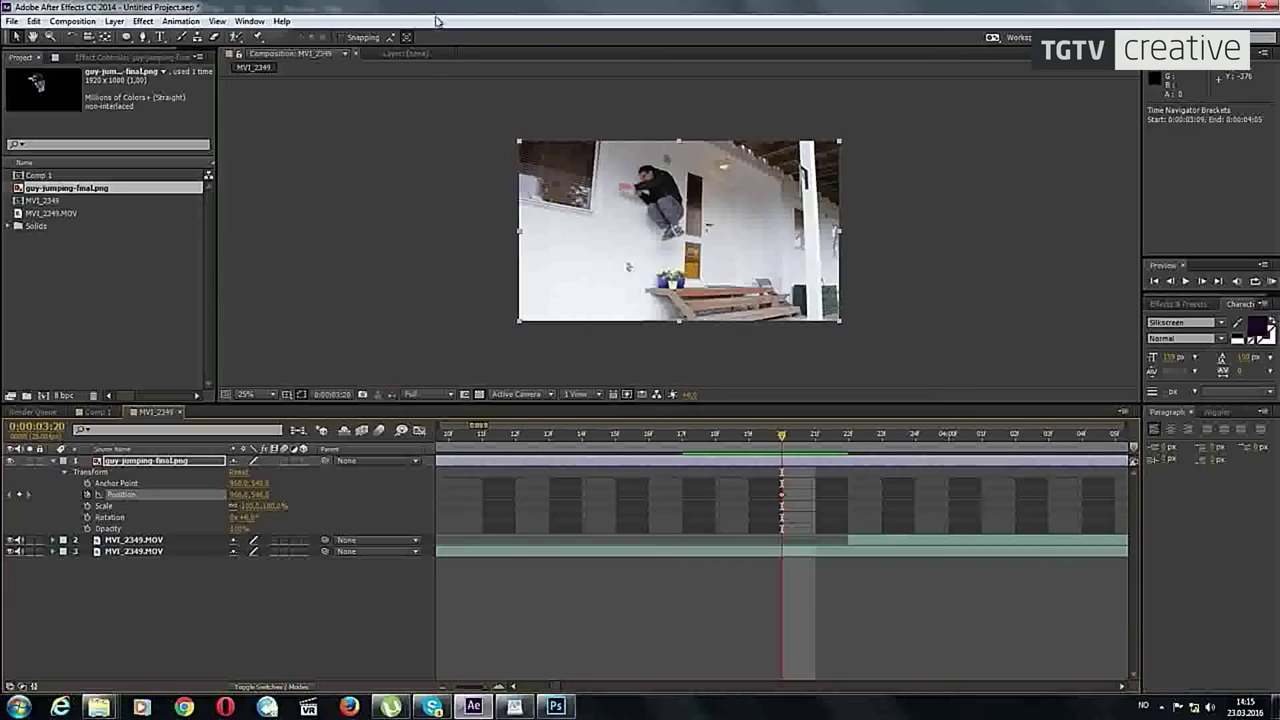
pyautogui.doubleClick(520, 25)
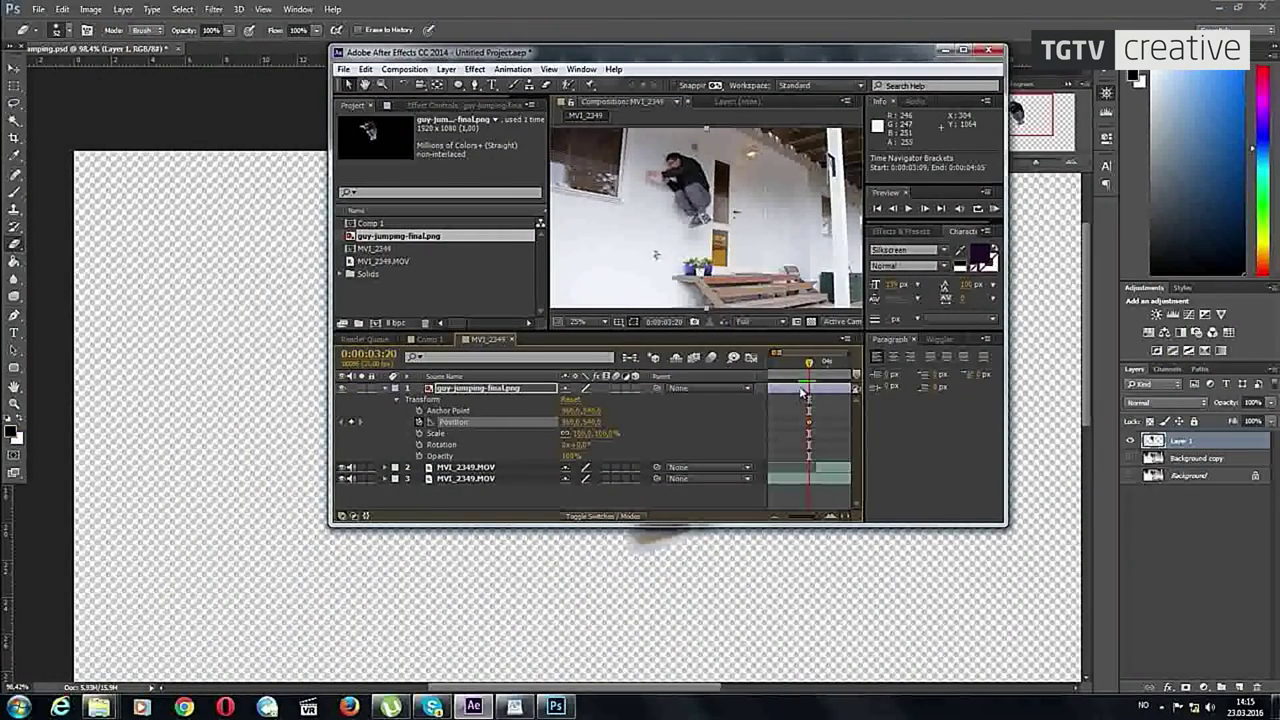
pyautogui.click(817, 364)
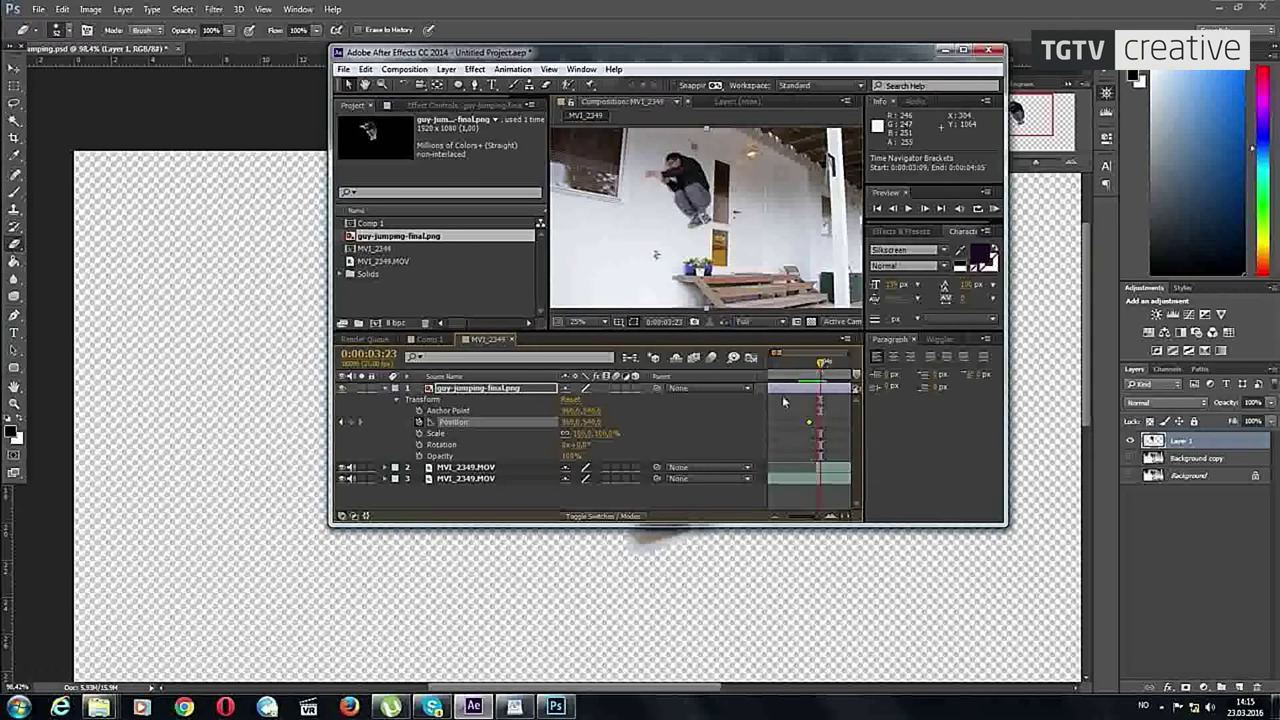
pyautogui.hotkey('shift', 'Left')
pyautogui.hotkey('shift', 'Left')
pyautogui.hotkey('shift', 'Left')
pyautogui.hotkey('shift', 'Left')
pyautogui.hotkey('shift', 'Left')
pyautogui.hotkey('shift', 'Left')
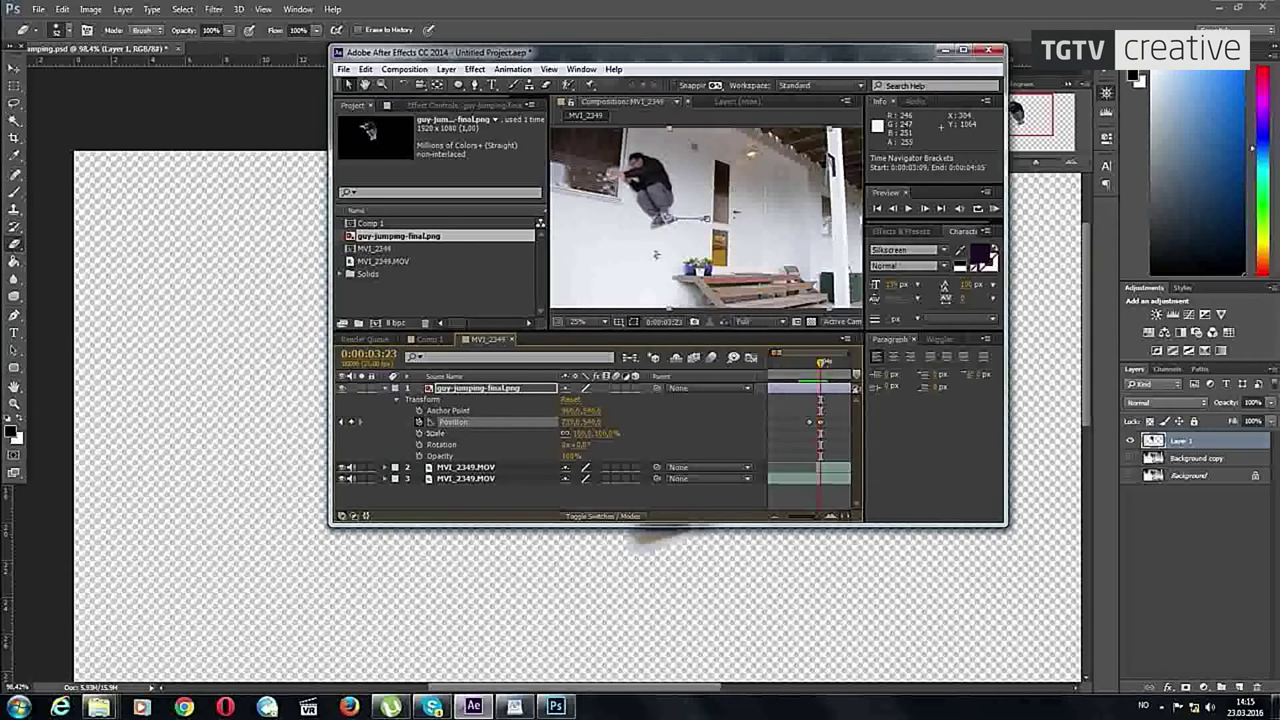
pyautogui.press('space')
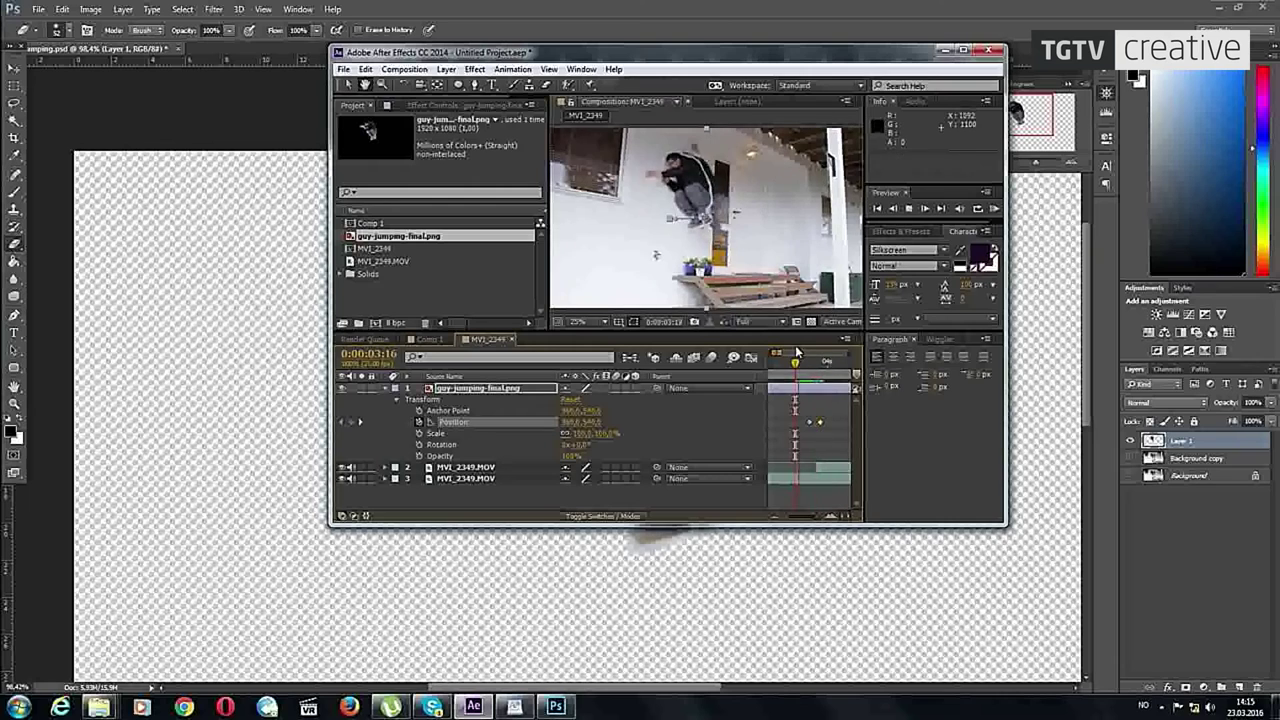
# Step: Scrub through the new motion around 0:00:03:17 and marquee-select both Position keyframes
pyautogui.moveTo(775, 360); pyautogui.dragTo(788, 366)
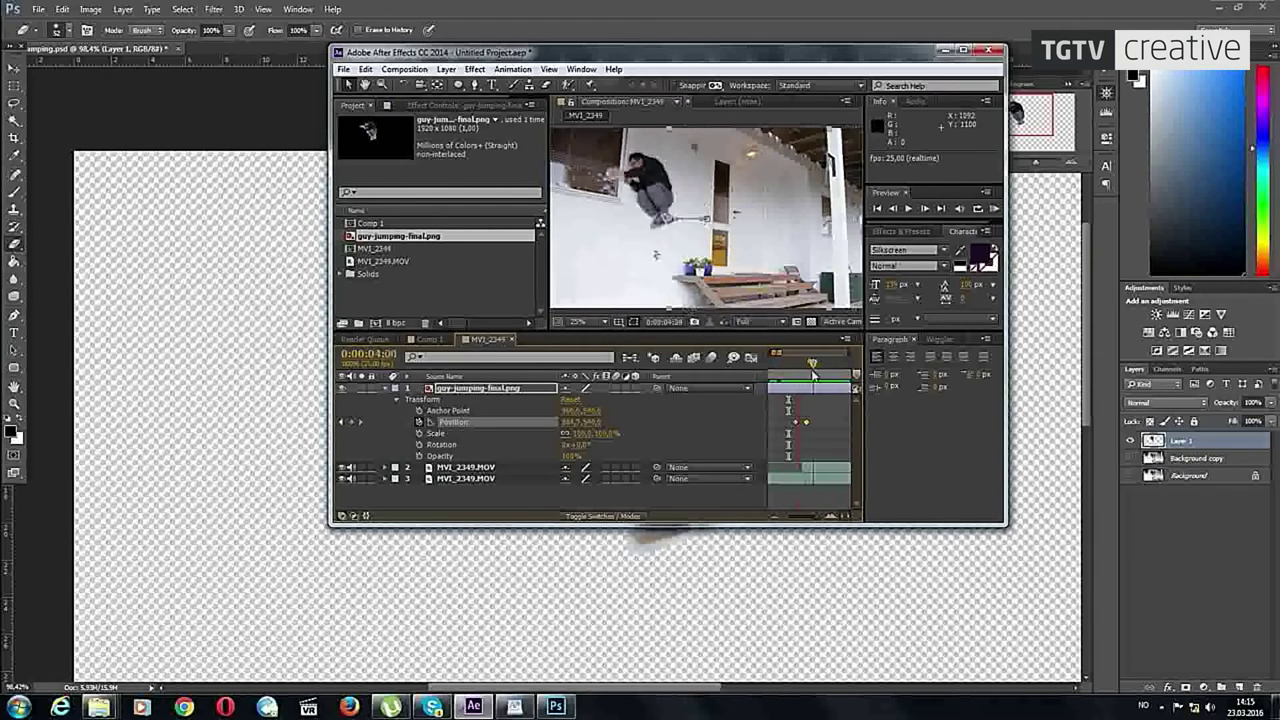
pyautogui.moveTo(788, 366); pyautogui.dragTo(784, 364)
pyautogui.click(964, 51)
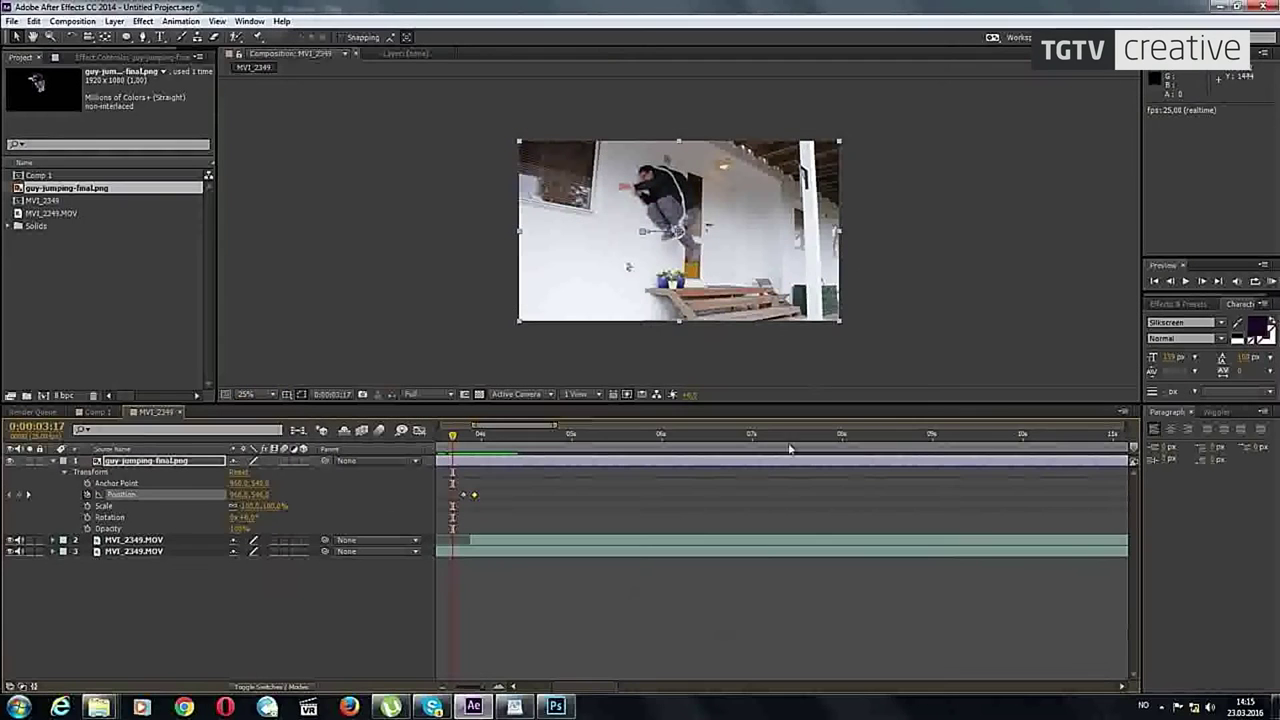
pyautogui.moveTo(481, 688); pyautogui.dragTo(485, 690)
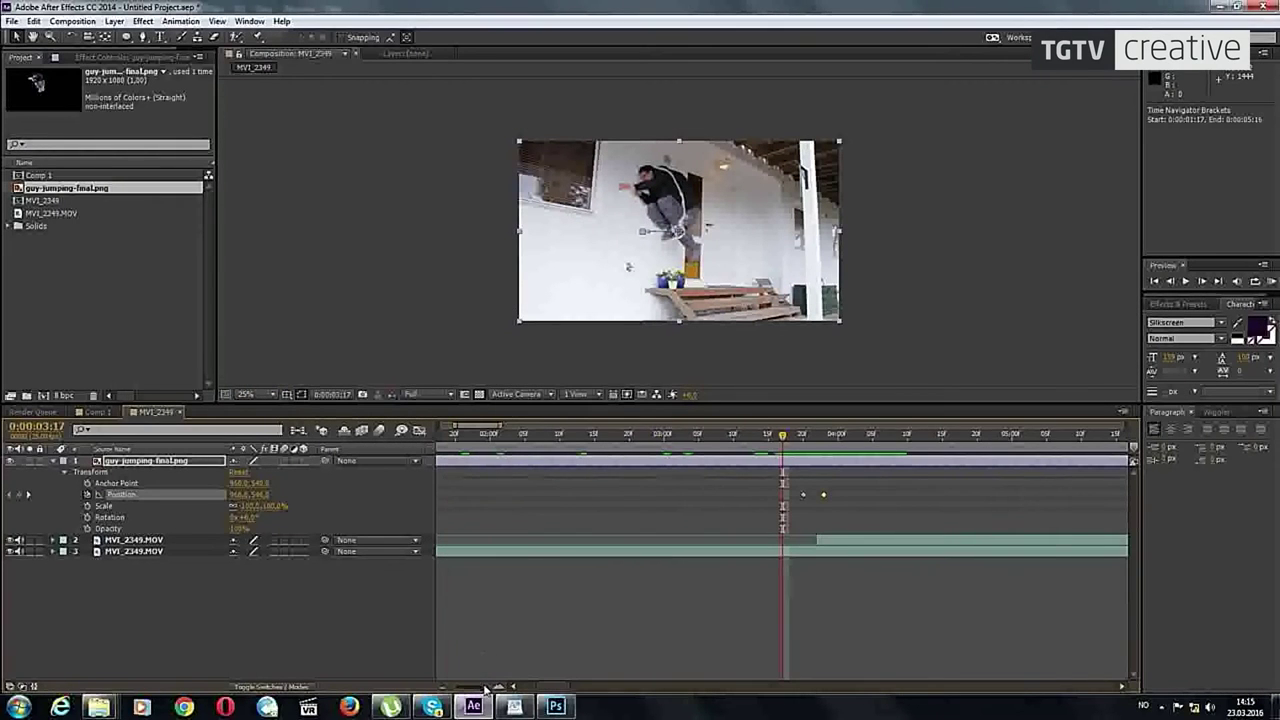
pyautogui.moveTo(781, 436)
pyautogui.mouseDown()
pyautogui.moveTo(802, 446)
pyautogui.moveTo(775, 440)
pyautogui.mouseUp()
pyautogui.moveTo(866, 490); pyautogui.dragTo(784, 503)
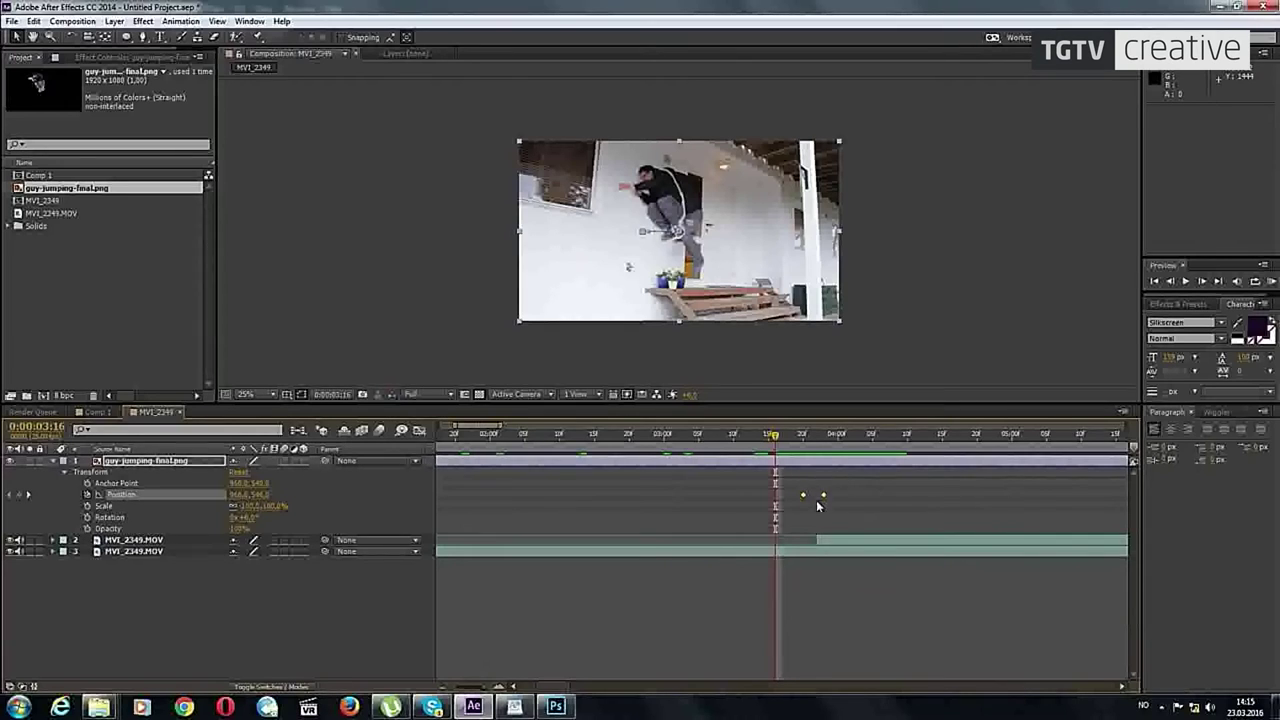
# Step: Apply Easy Ease to both Position keyframes and preview the motion
pyautogui.rightClick(825, 500)
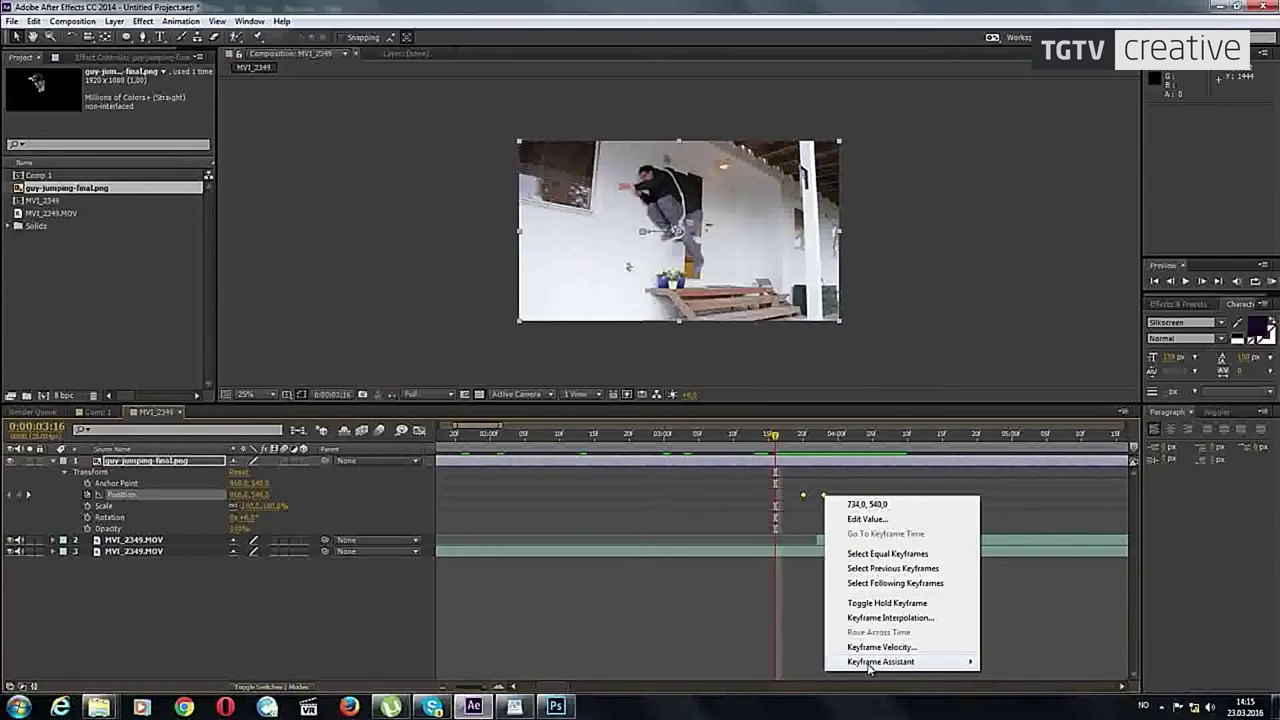
pyautogui.moveTo(868, 666)
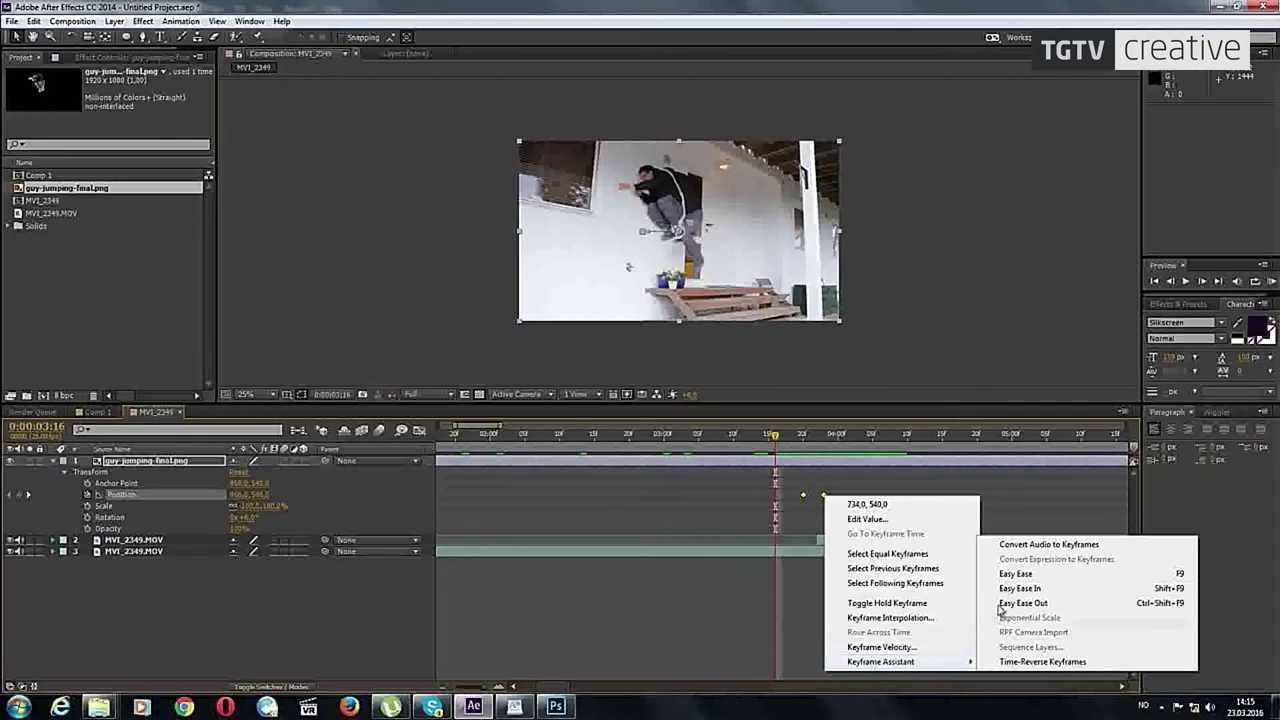
pyautogui.click(1015, 573)
pyautogui.press('space')
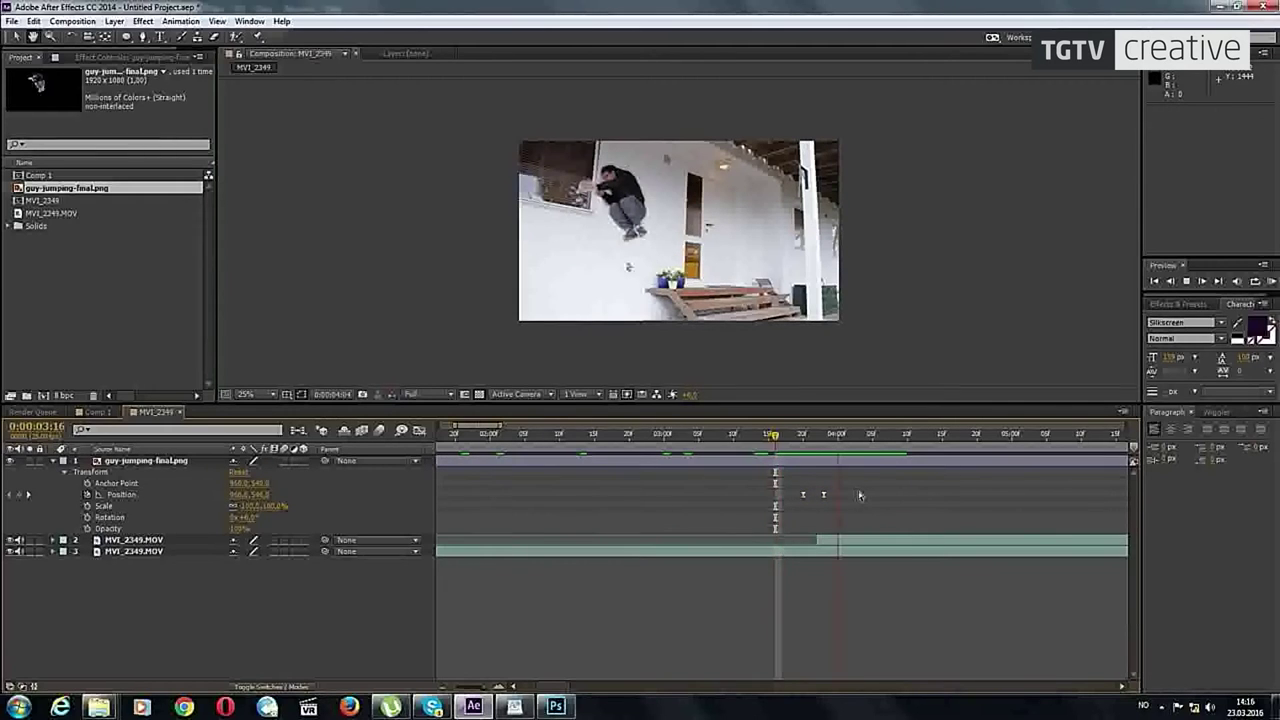
# Step: Drag the second keyframe later, solo the jumping-guy layer and preview its animation
pyautogui.moveTo(821, 495); pyautogui.dragTo(882, 514)
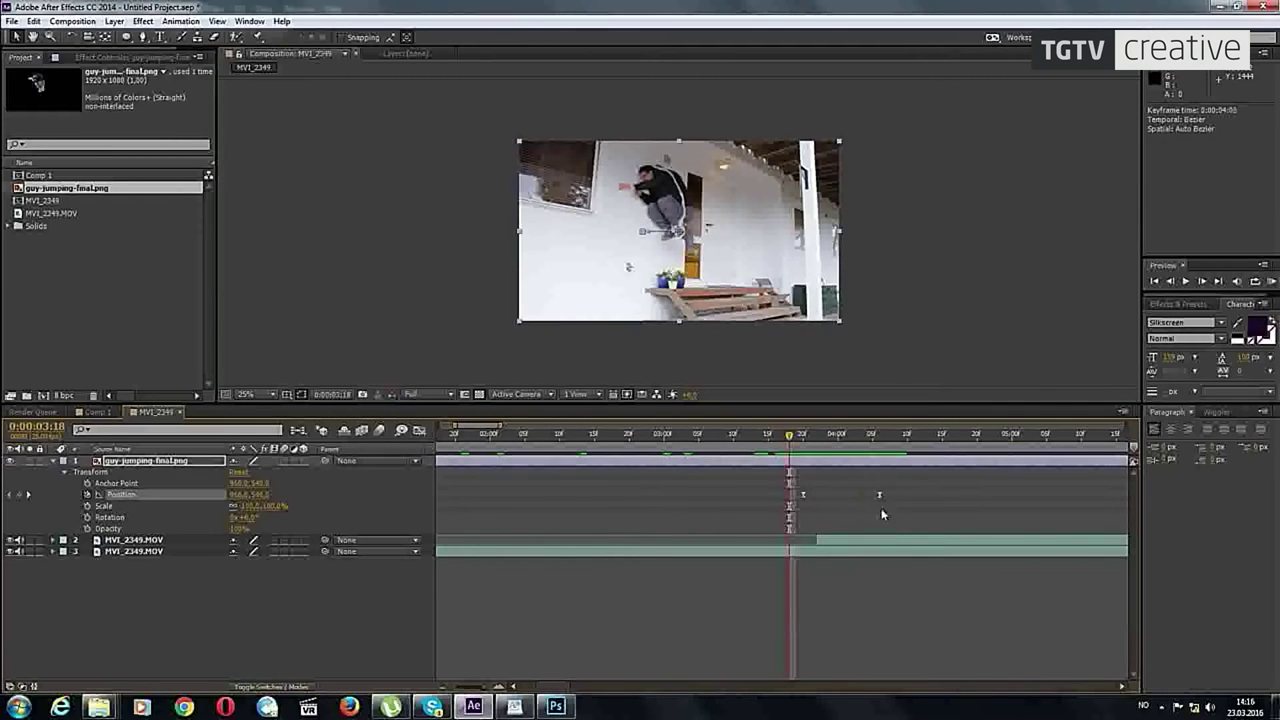
pyautogui.click(27, 461)
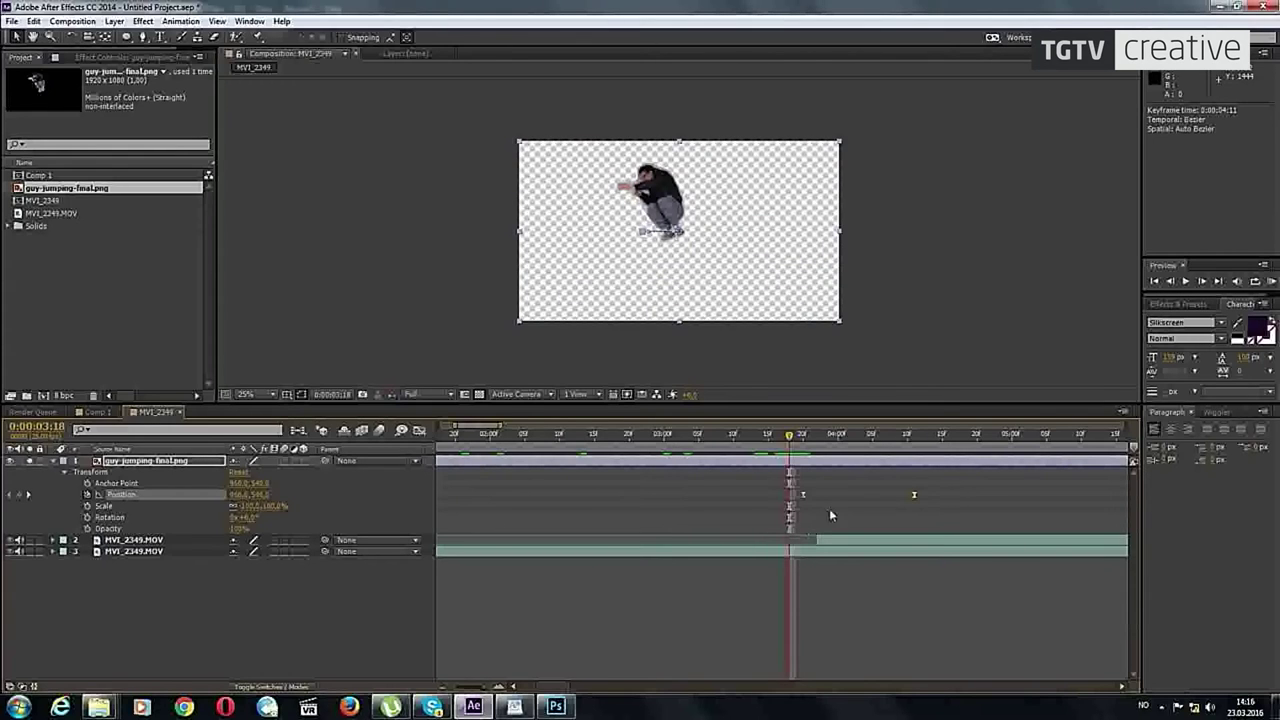
pyautogui.press('space')
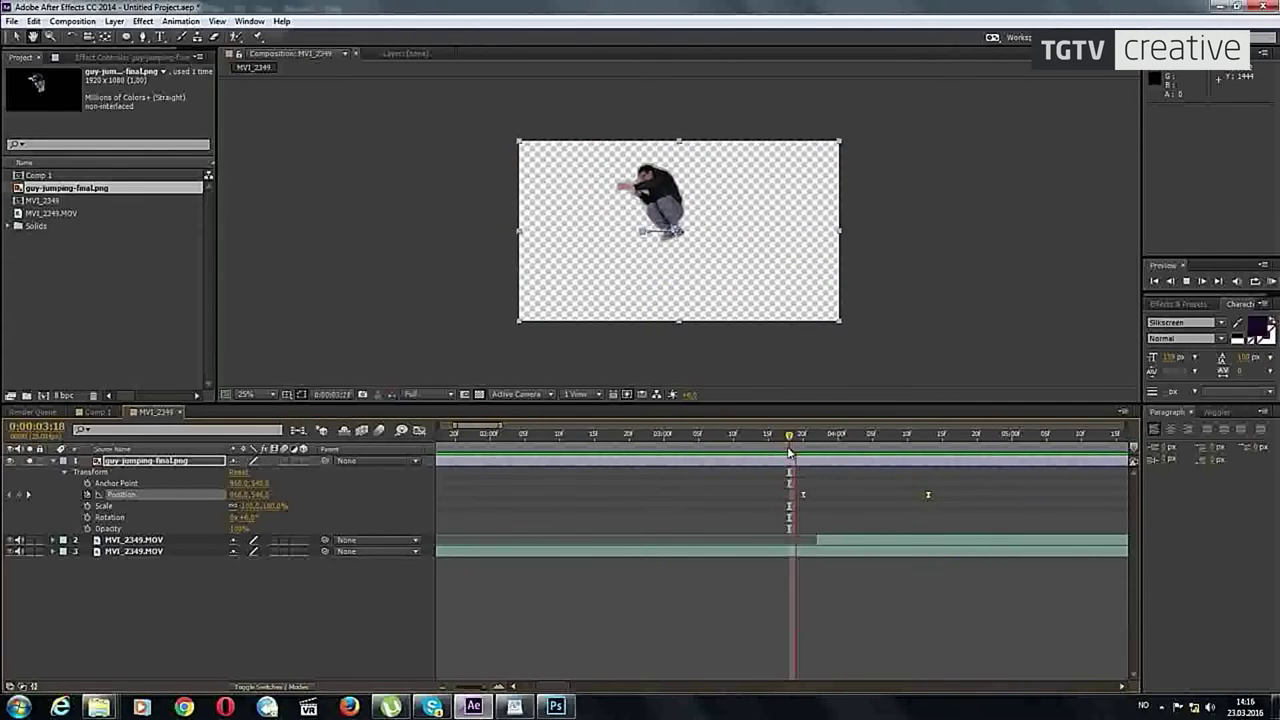
pyautogui.press('space')
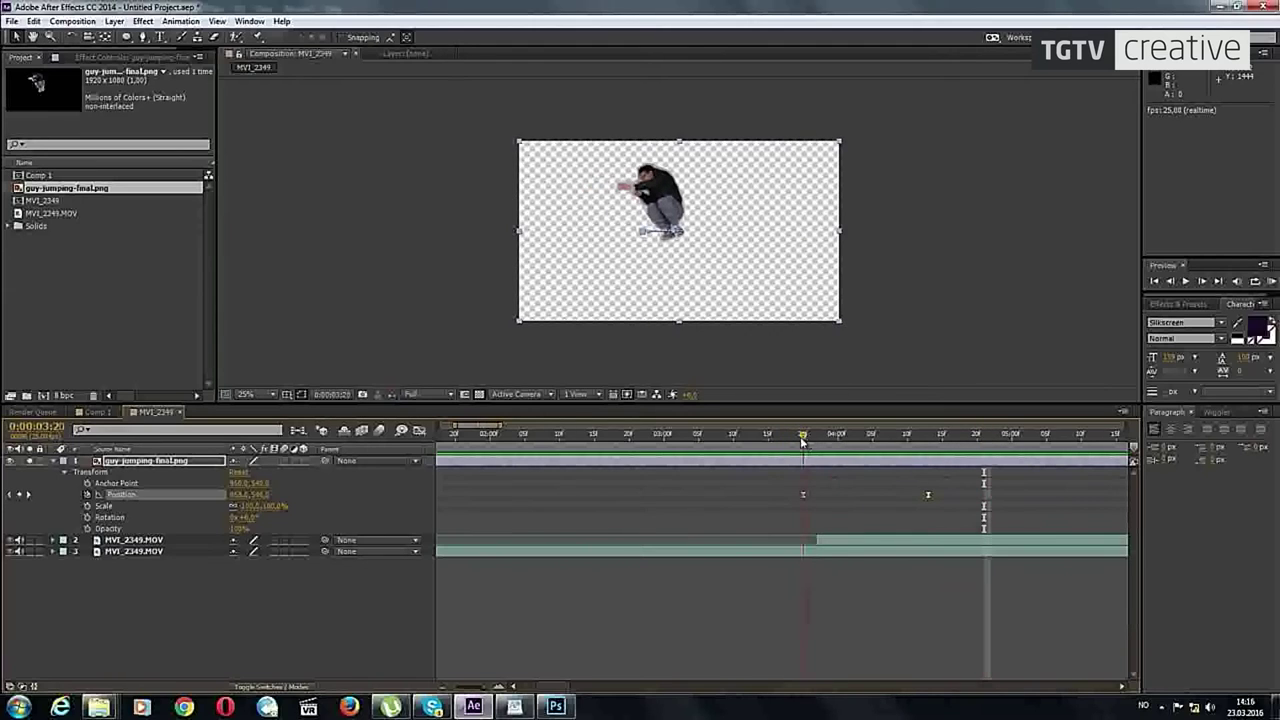
pyautogui.click(800, 443)
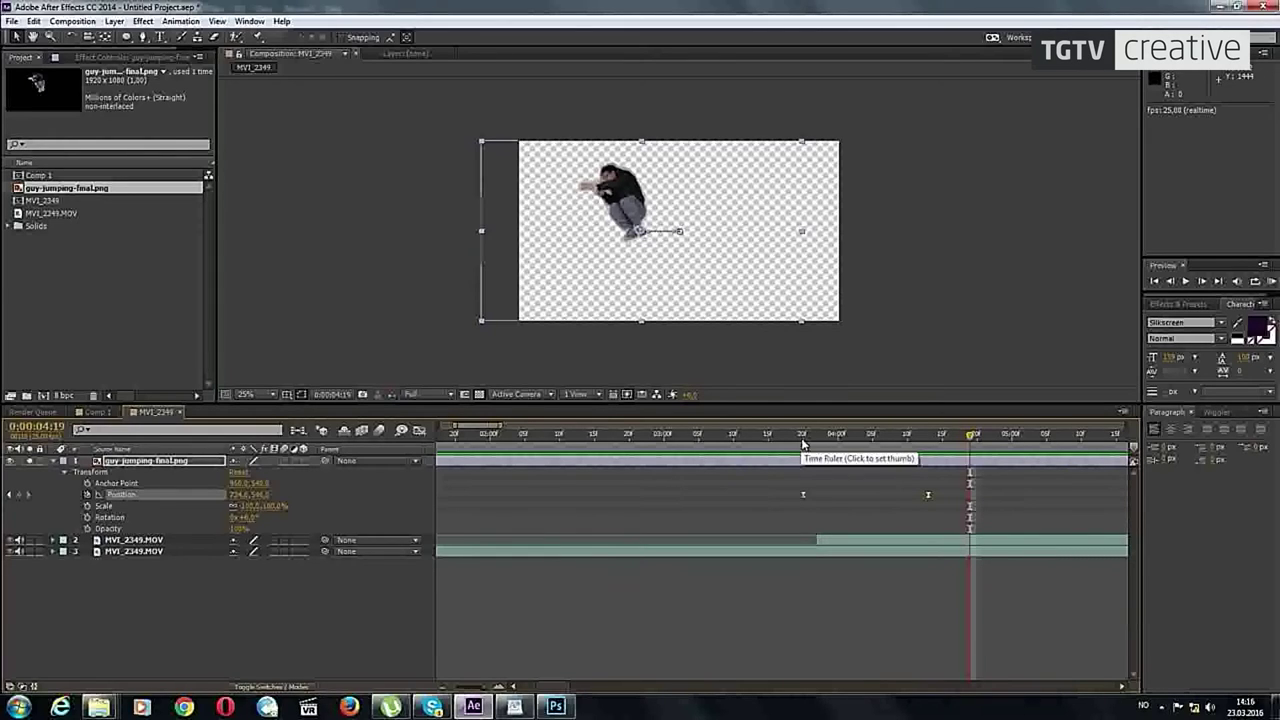
pyautogui.moveTo(895, 447); pyautogui.dragTo(817, 440)
# Step: Reselect the Position keyframes and switch the timeline to the Graph Editor
pyautogui.moveTo(715, 494)
pyautogui.mouseDown()
pyautogui.moveTo(914, 511)
pyautogui.moveTo(948, 501)
pyautogui.mouseUp()
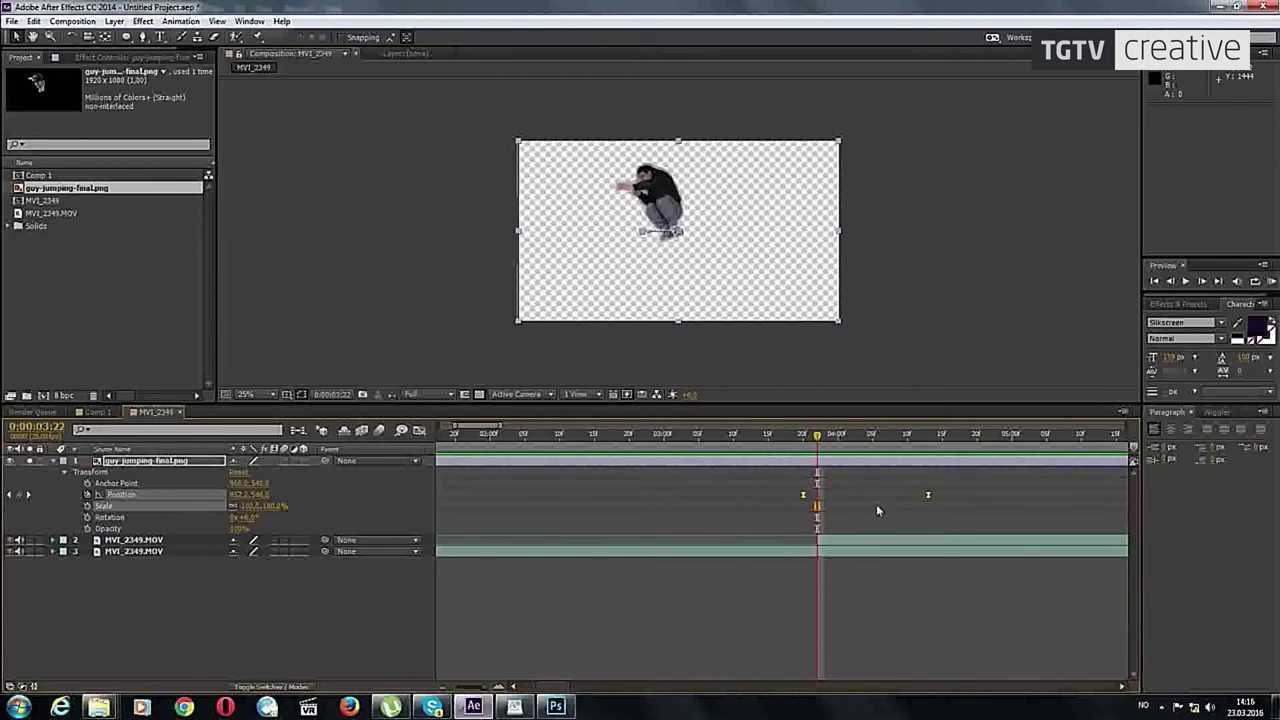
pyautogui.moveTo(876, 478); pyautogui.dragTo(790, 514)
pyautogui.rightClick(928, 496)
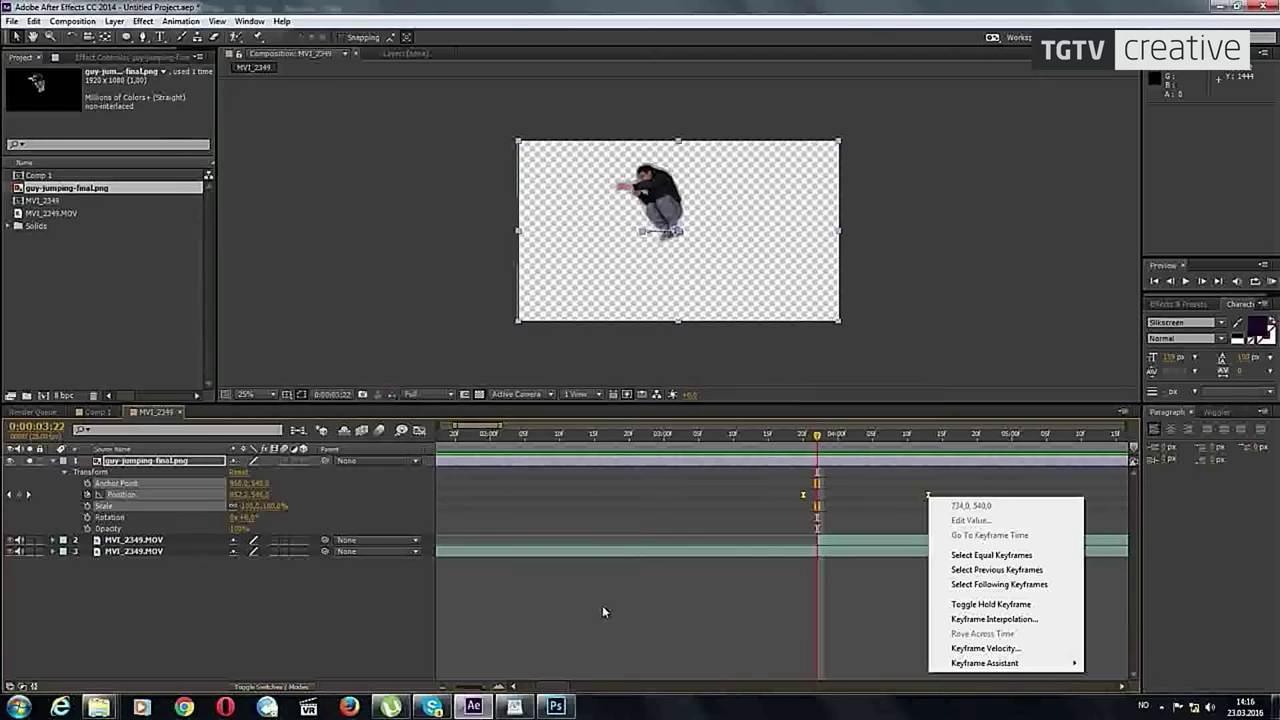
pyautogui.click(782, 497)
pyautogui.moveTo(807, 484); pyautogui.dragTo(840, 540)
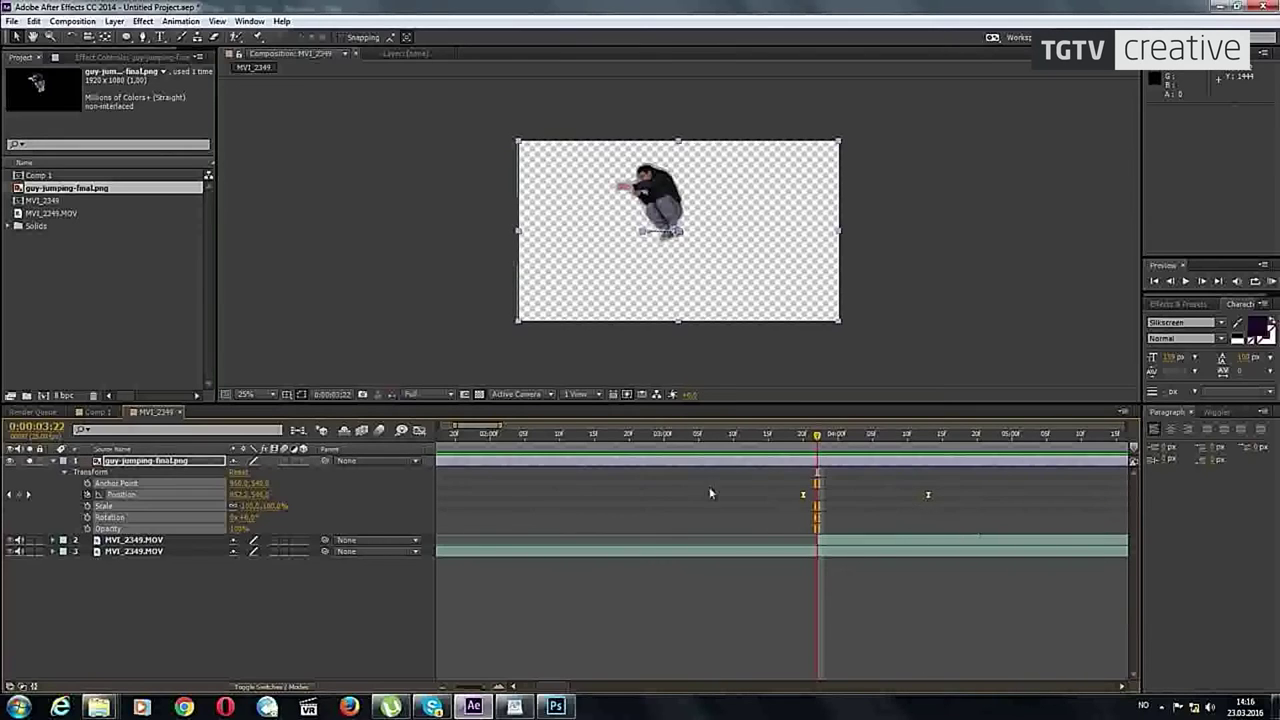
pyautogui.click(420, 431)
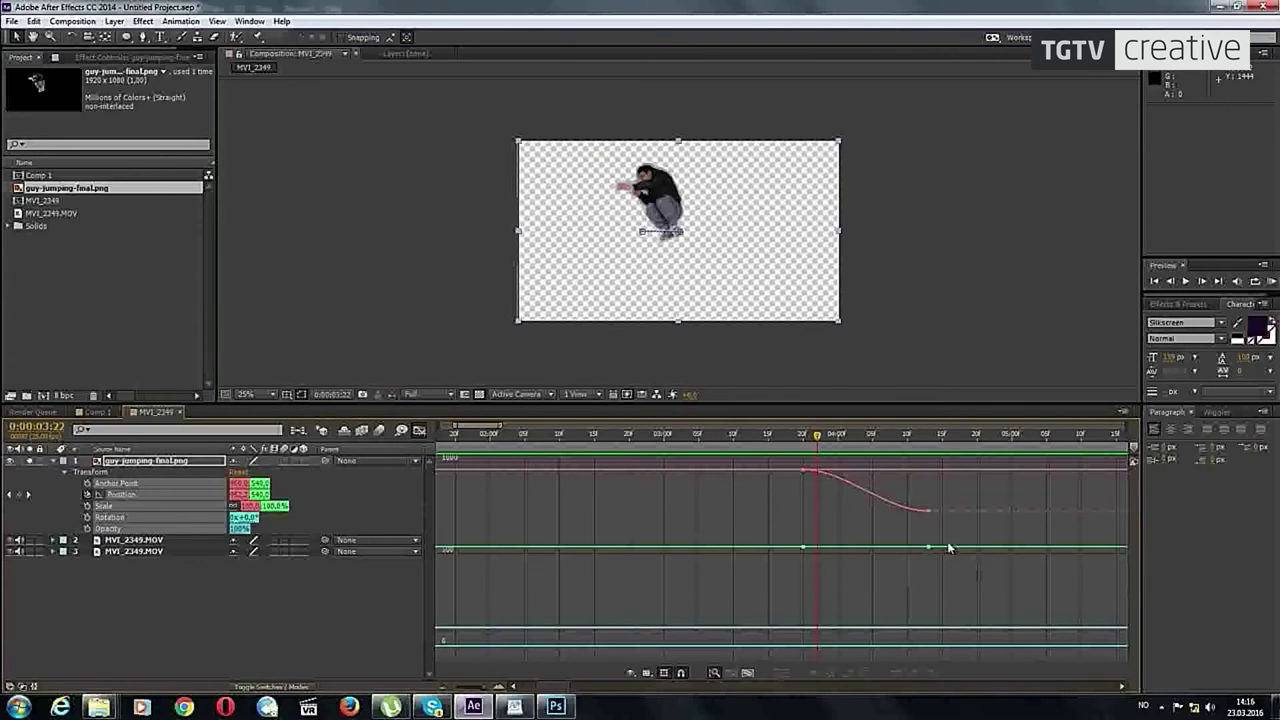
# Step: Lower the end Position keyframe on the graph while scrubbing from 0:00:03:20 to 0:00:03:23
pyautogui.click(803, 438)
pyautogui.moveTo(803, 440)
pyautogui.mouseDown()
pyautogui.moveTo(869, 473)
pyautogui.moveTo(900, 453)
pyautogui.moveTo(888, 458)
pyautogui.moveTo(921, 478)
pyautogui.moveTo(831, 470)
pyautogui.mouseUp()
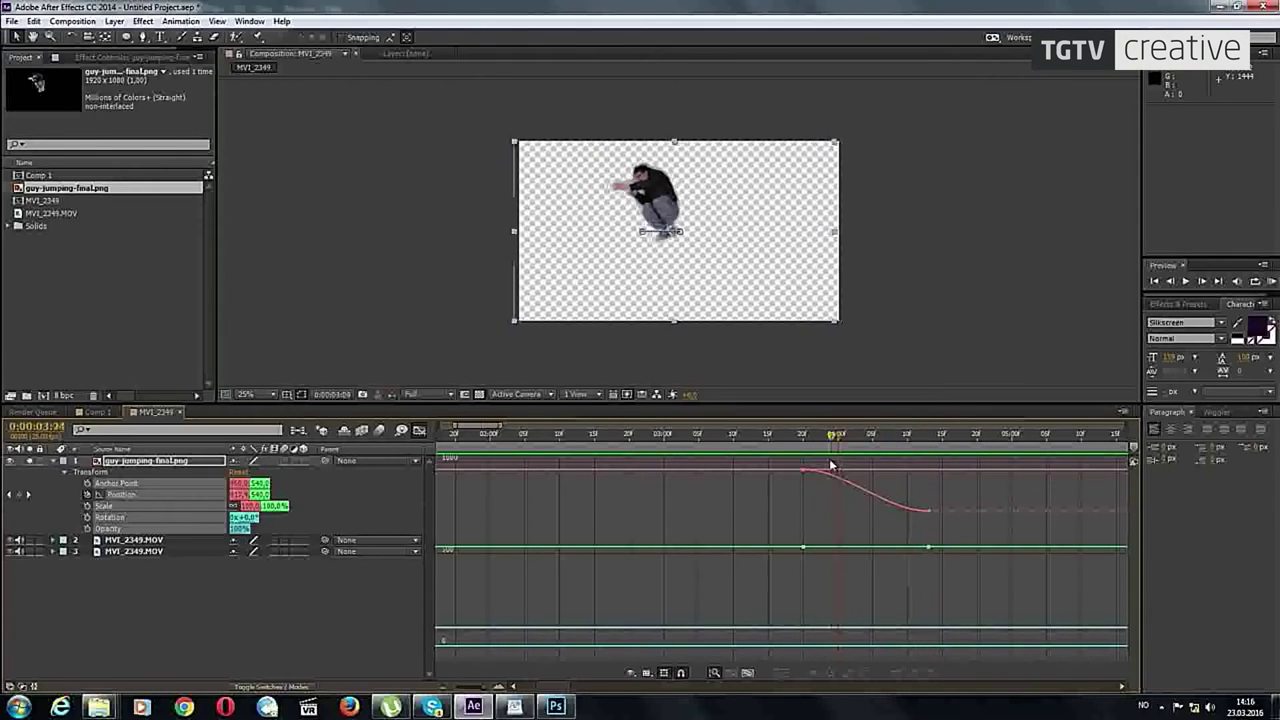
pyautogui.moveTo(929, 511)
pyautogui.mouseDown()
pyautogui.moveTo(923, 524)
pyautogui.moveTo(935, 522)
pyautogui.mouseUp()
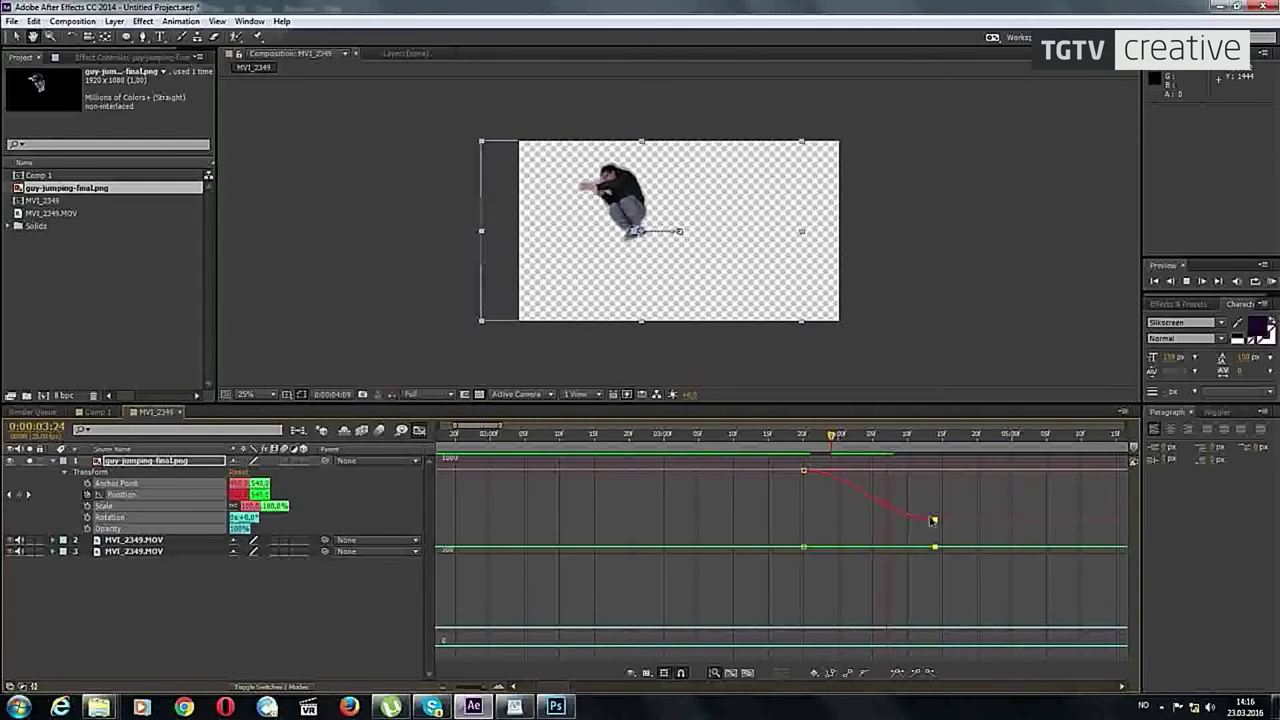
pyautogui.moveTo(831, 435); pyautogui.dragTo(823, 435)
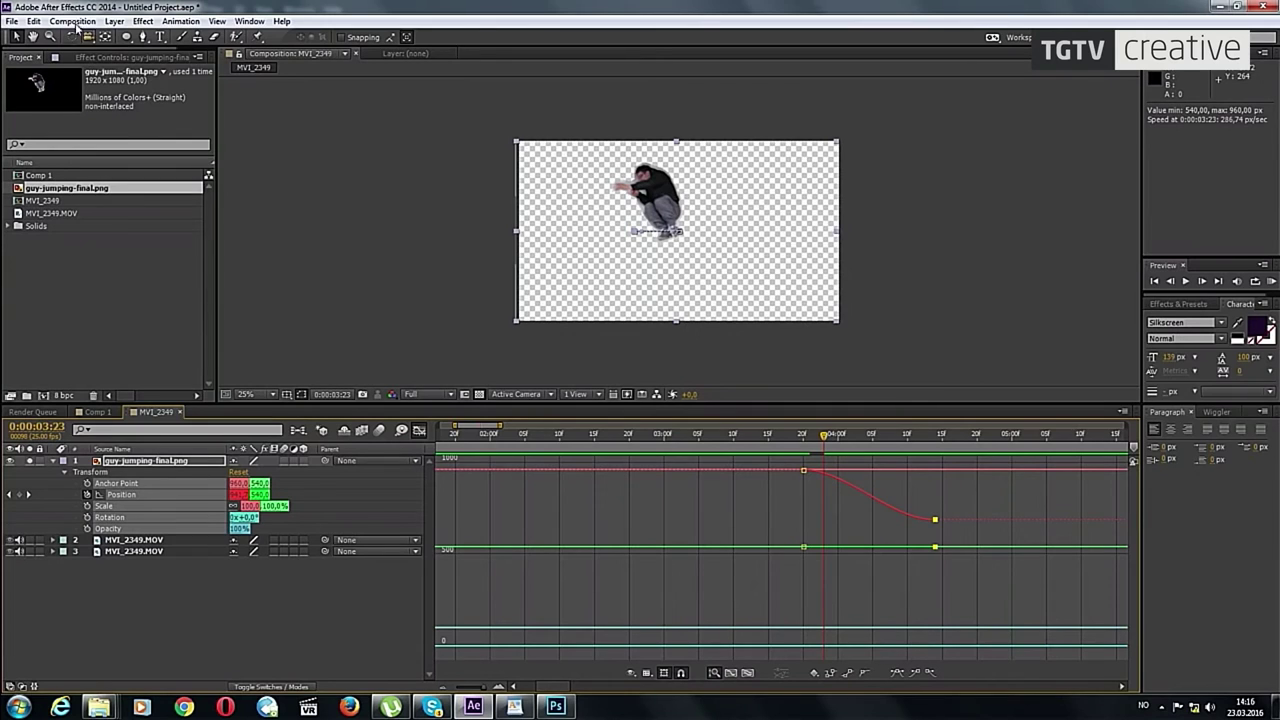
# Step: Add a midway point on the Position curve, pull it lower and earlier, and preview
pyautogui.click(141, 37)
pyautogui.click(893, 508)
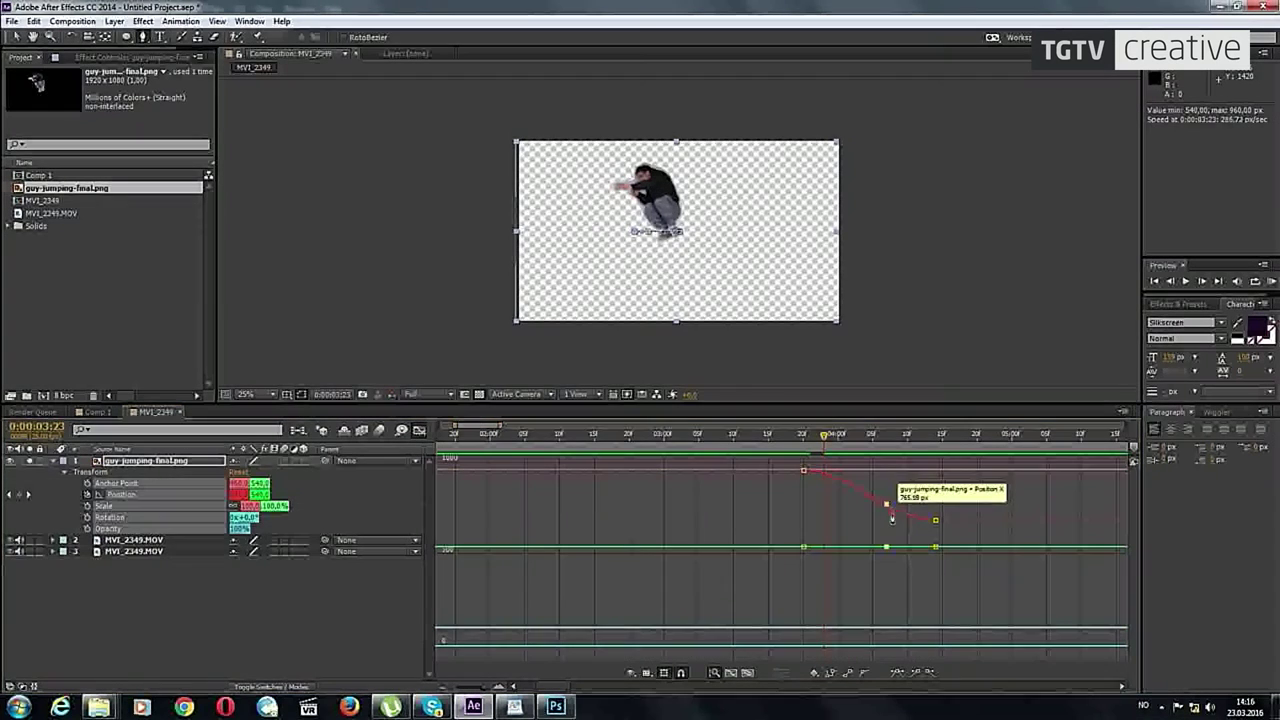
pyautogui.click(15, 37)
pyautogui.moveTo(886, 505); pyautogui.dragTo(858, 516)
pyautogui.press('space')
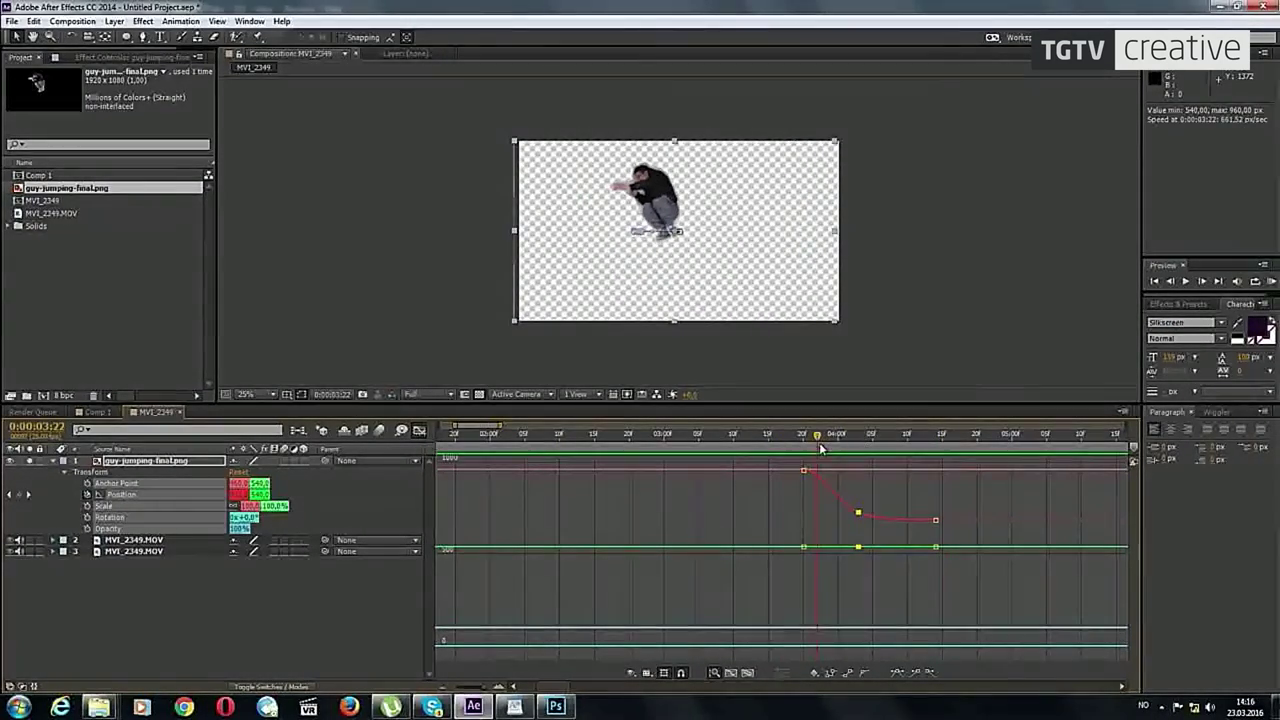
pyautogui.press('space')
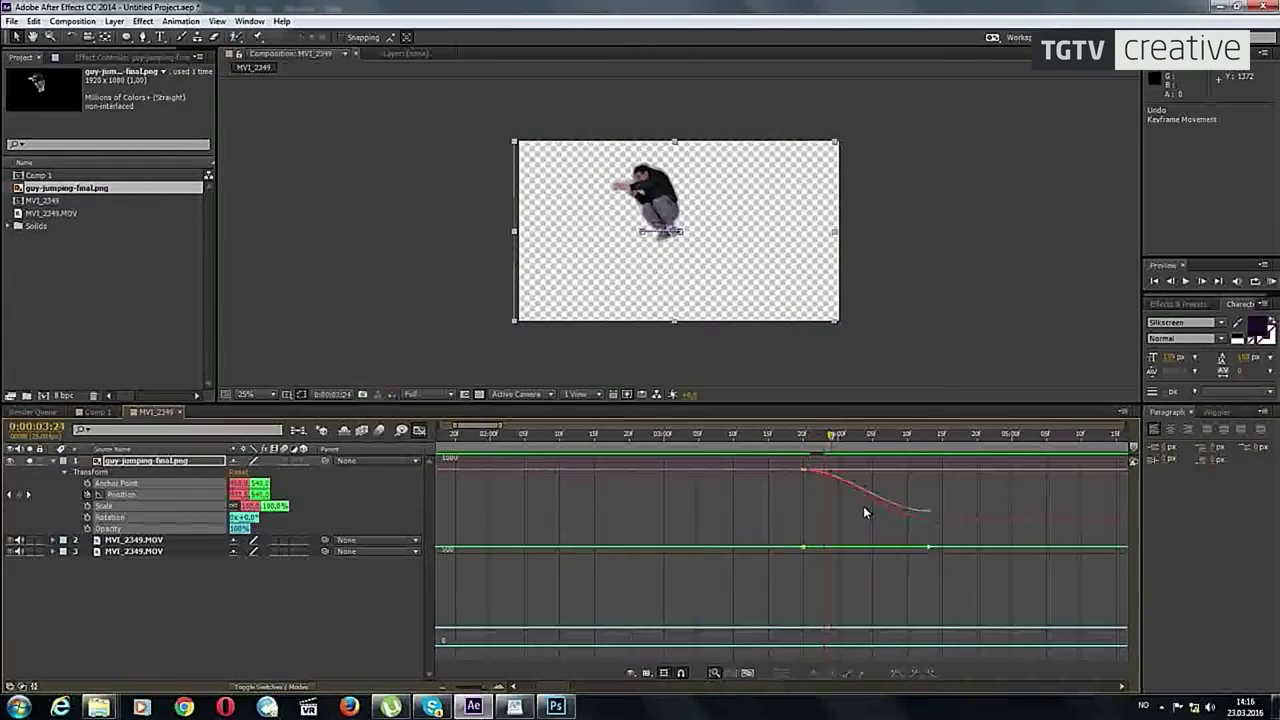
# Step: Show the Position value graph, glance at Comp 1, then return to the layer-bar view
pyautogui.click(121, 494)
pyautogui.click(98, 412)
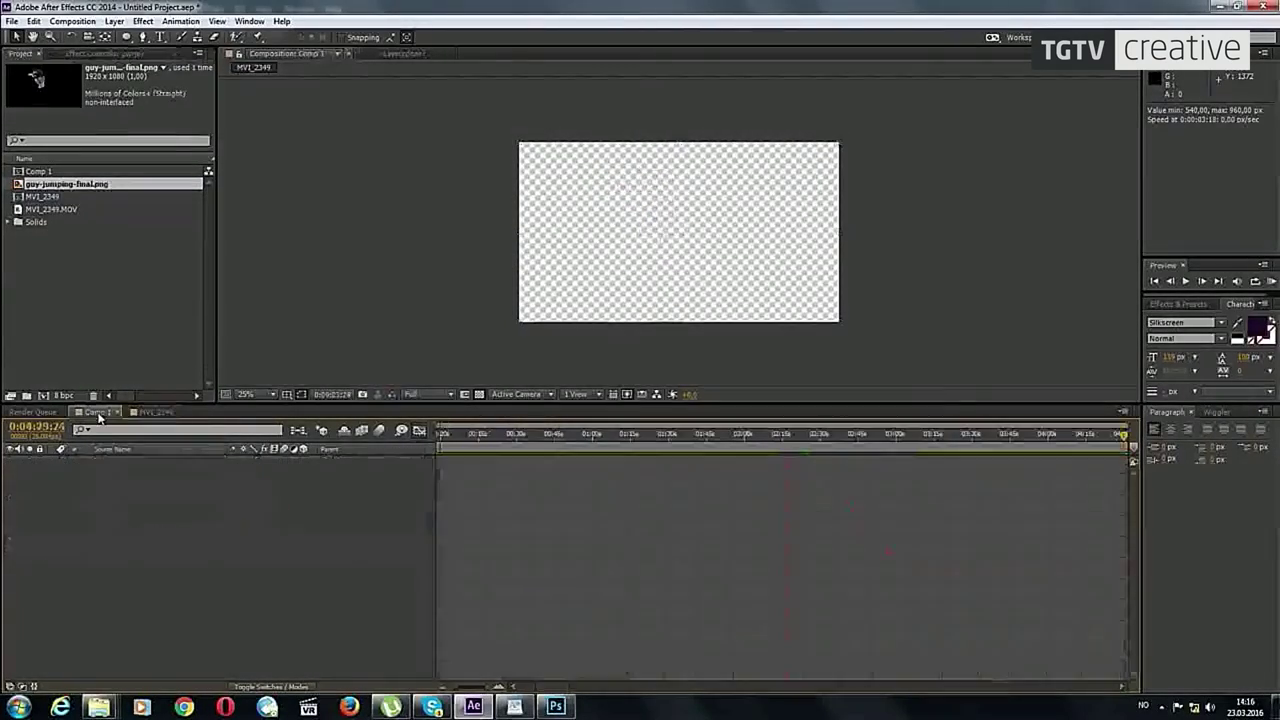
pyautogui.click(155, 412)
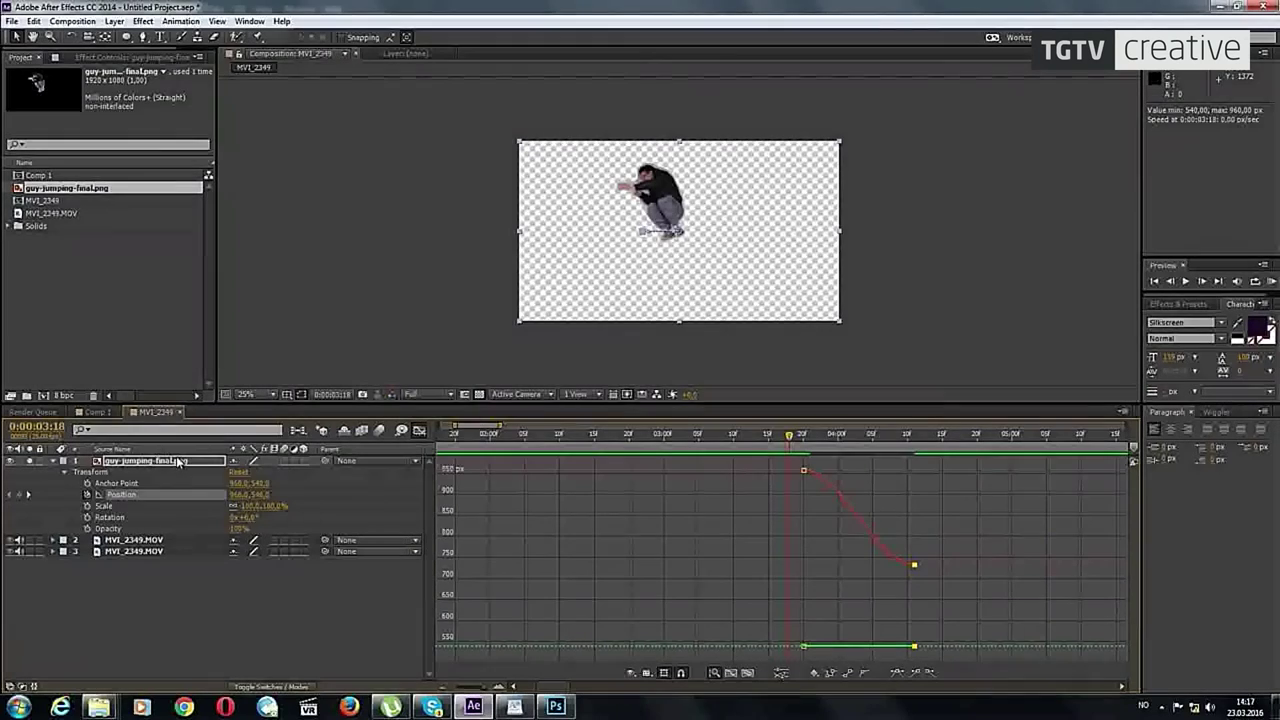
pyautogui.click(497, 410)
pyautogui.click(419, 431)
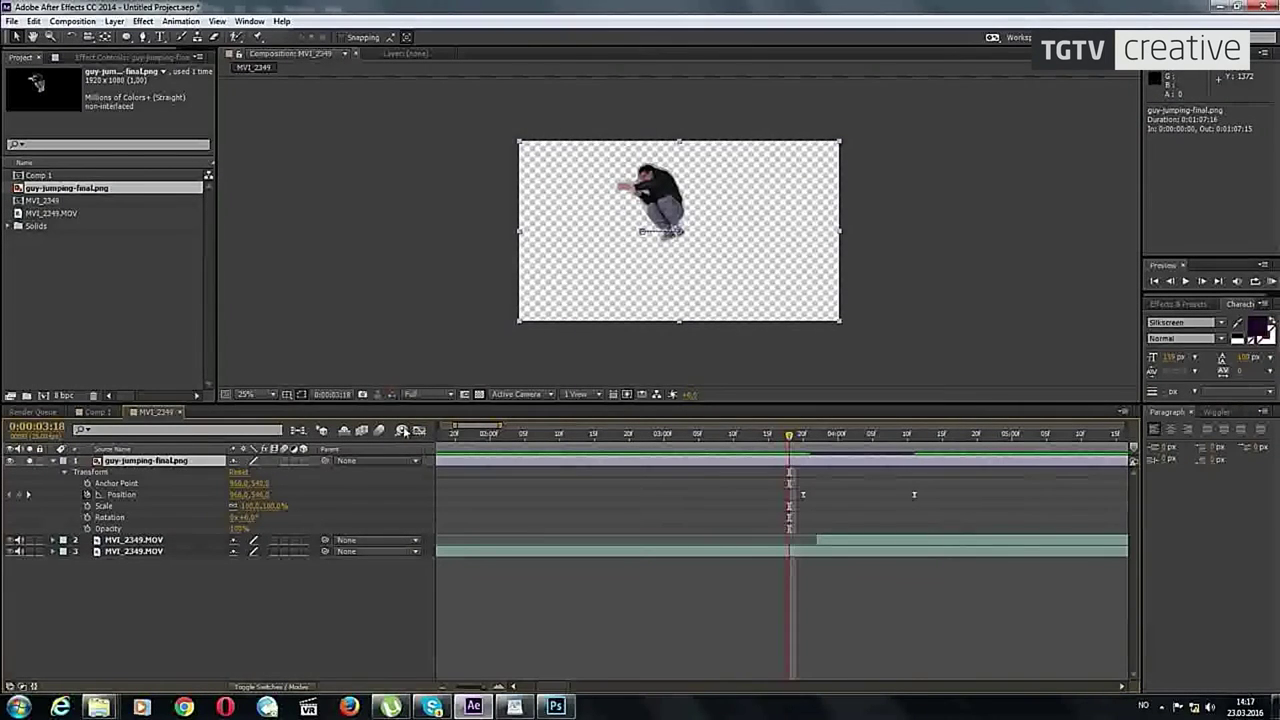
# Step: At 0:00:03:14, toggle Solo on the guy layer to compare the cut-out with the background footage
pyautogui.click(771, 483)
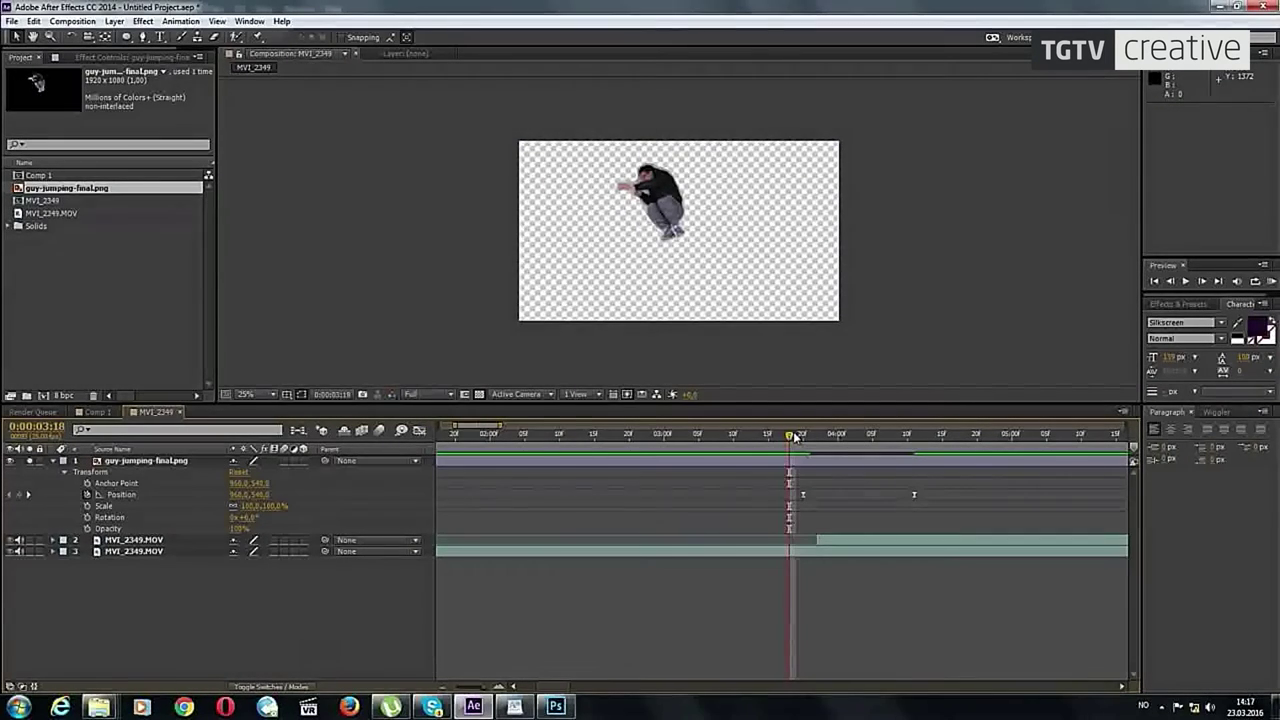
pyautogui.click(762, 433)
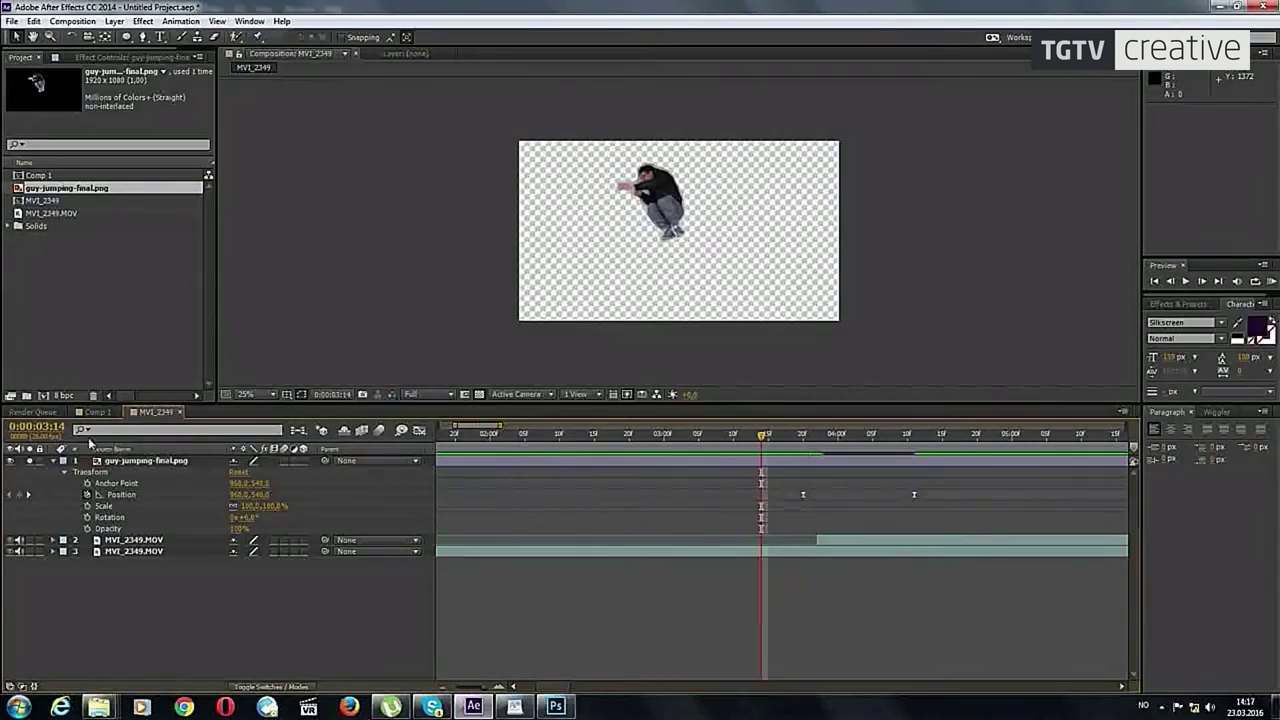
pyautogui.click(31, 462)
pyautogui.click(31, 462)
pyautogui.click(31, 462)
pyautogui.click(31, 462)
pyautogui.click(31, 462)
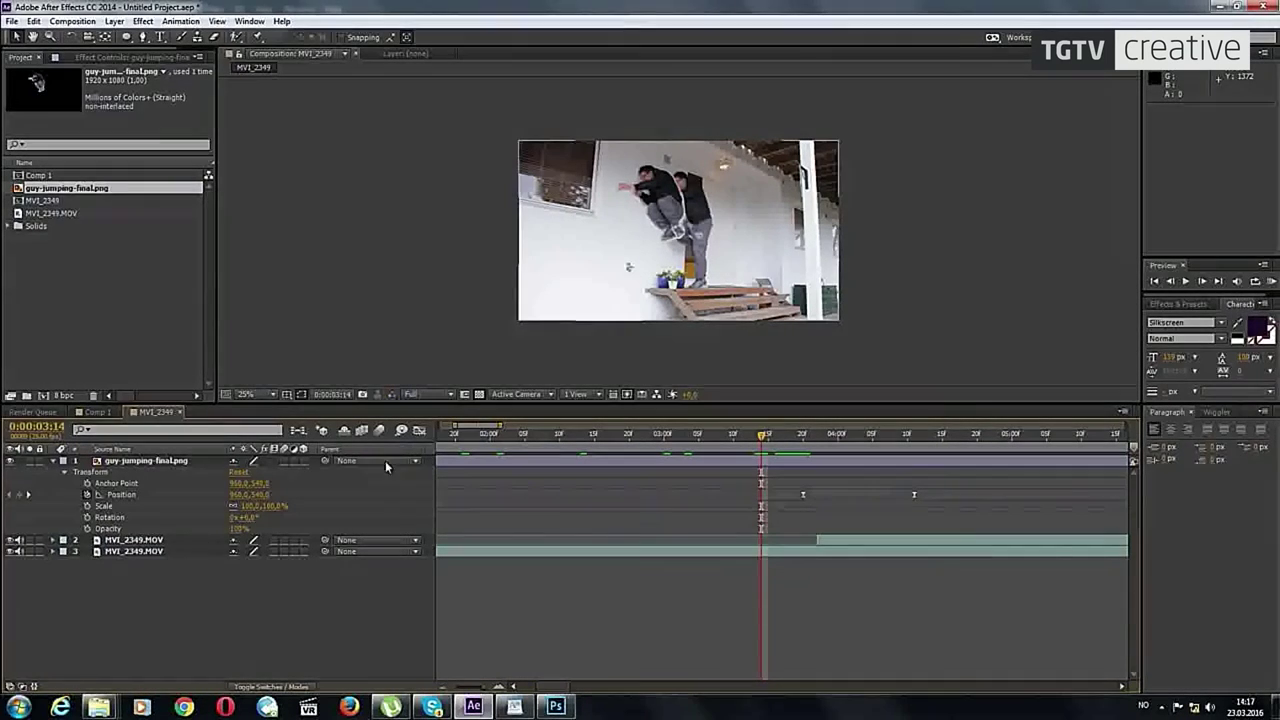
# Step: Step ahead to 0:00:03:23 and add a Position keyframe on the guy layer with Alt+Shift+P
pyautogui.press('pagedown')
pyautogui.press('pagedown')
pyautogui.press('pagedown')
pyautogui.press('pagedown')
pyautogui.press('pagedown')
pyautogui.press('pagedown')
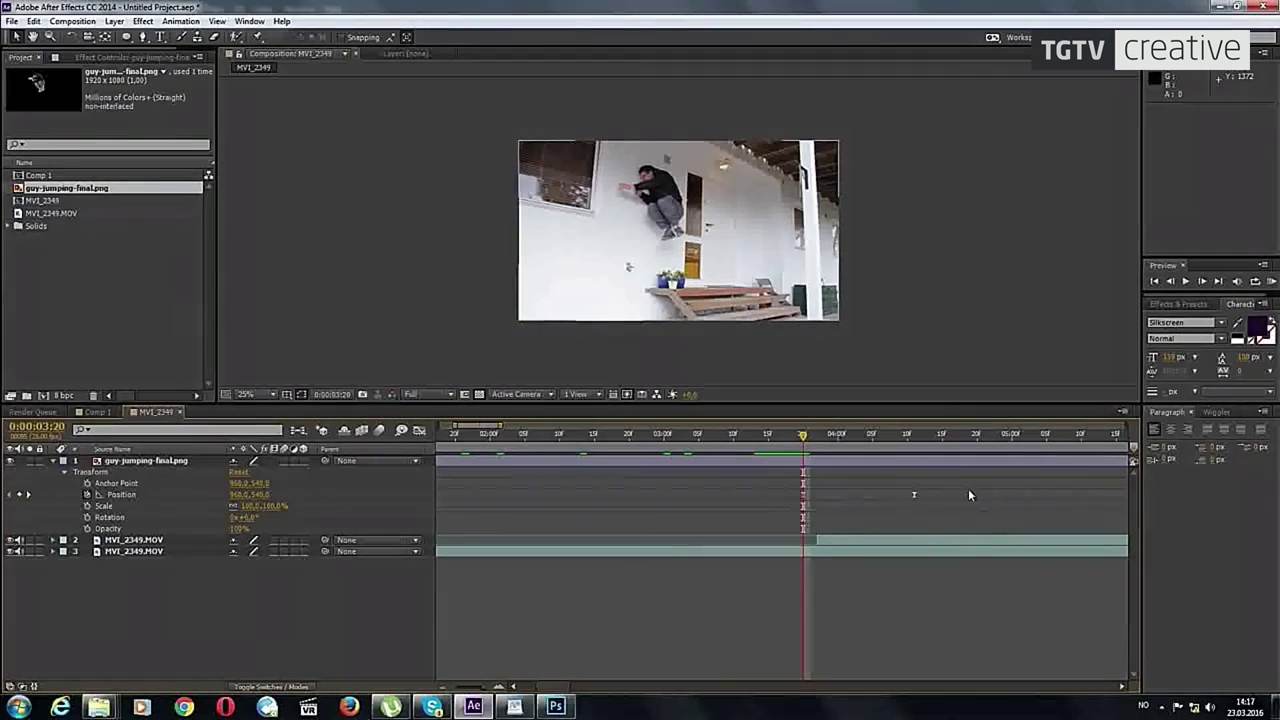
pyautogui.click(902, 501)
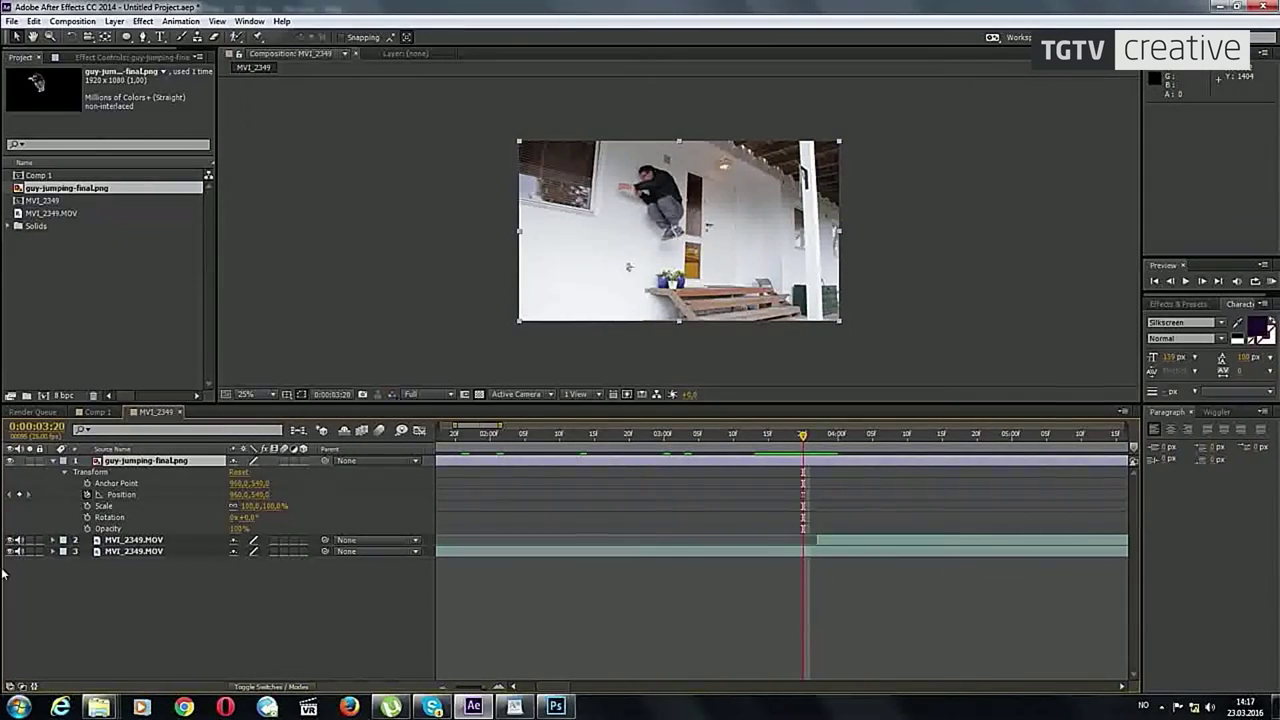
pyautogui.press('pagedown')
pyautogui.press('pagedown')
pyautogui.press('pagedown')
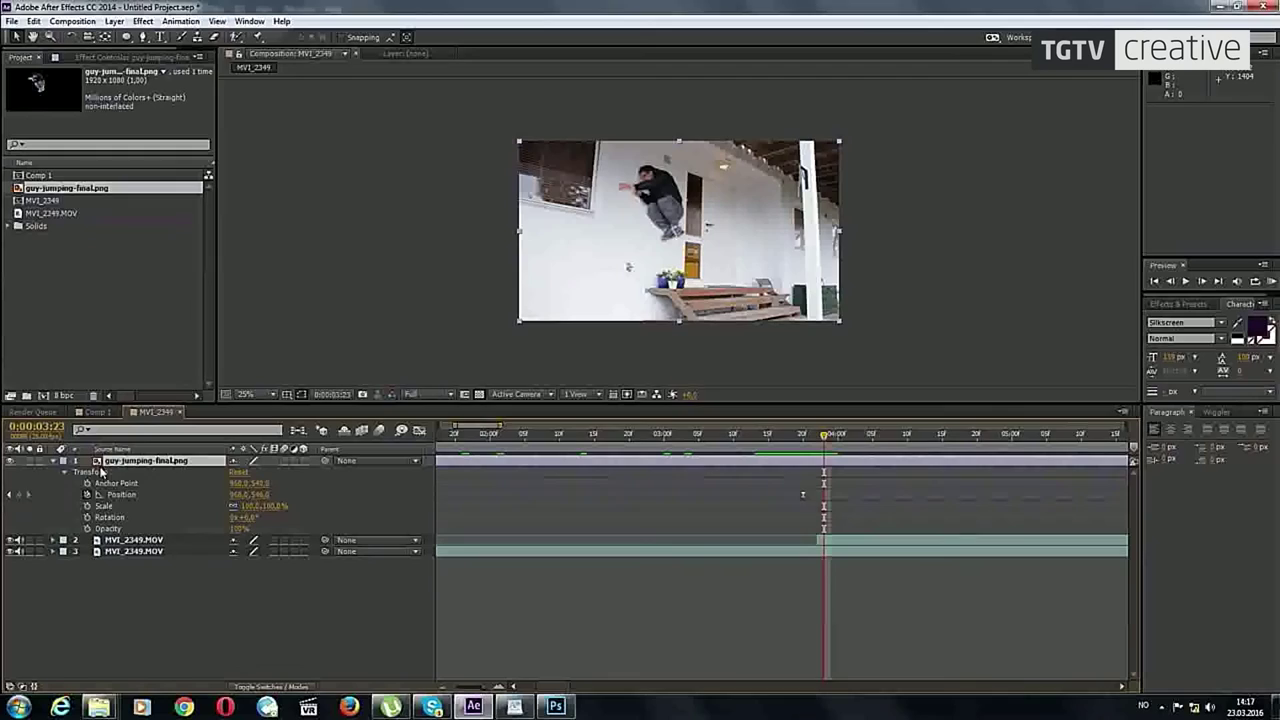
pyautogui.hotkey('alt', 'shift', 'p')
# Step: Zoom the view to 50%, scrub Position X down to 750 and preview the jump
pyautogui.press('.')
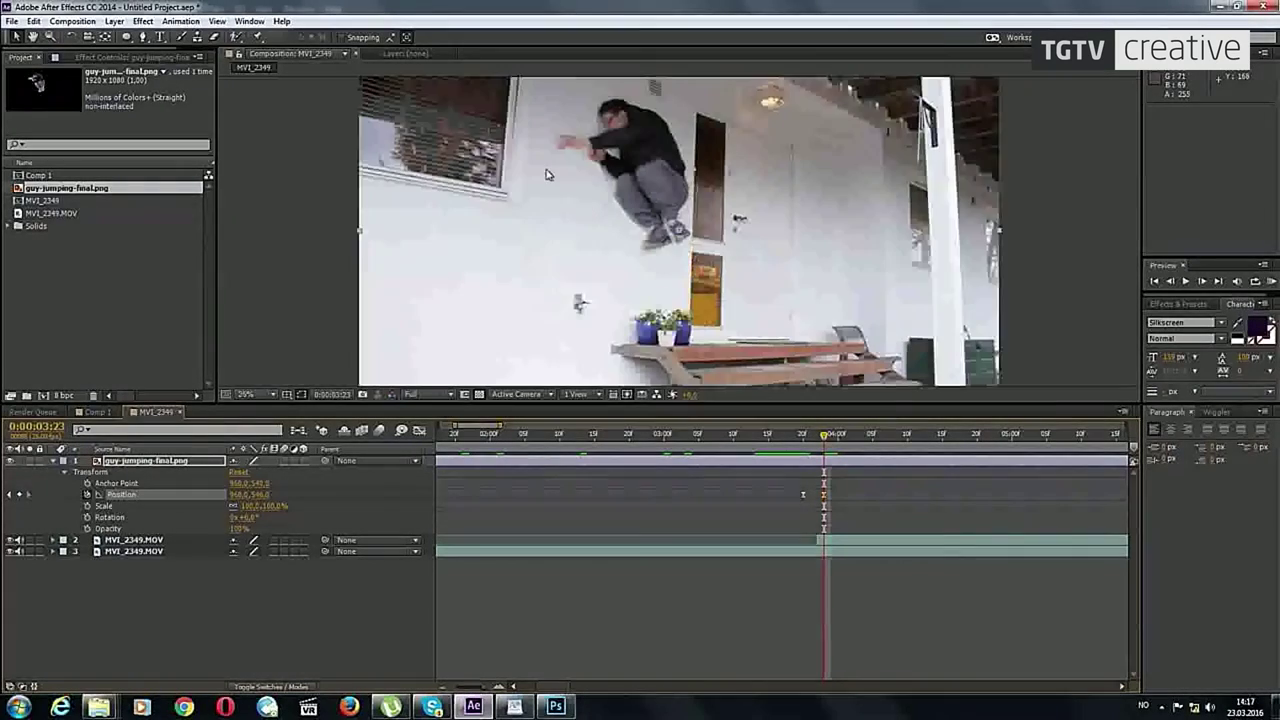
pyautogui.moveTo(240, 494); pyautogui.dragTo(205, 494)
pyautogui.moveTo(117, 496); pyautogui.dragTo(98, 495)
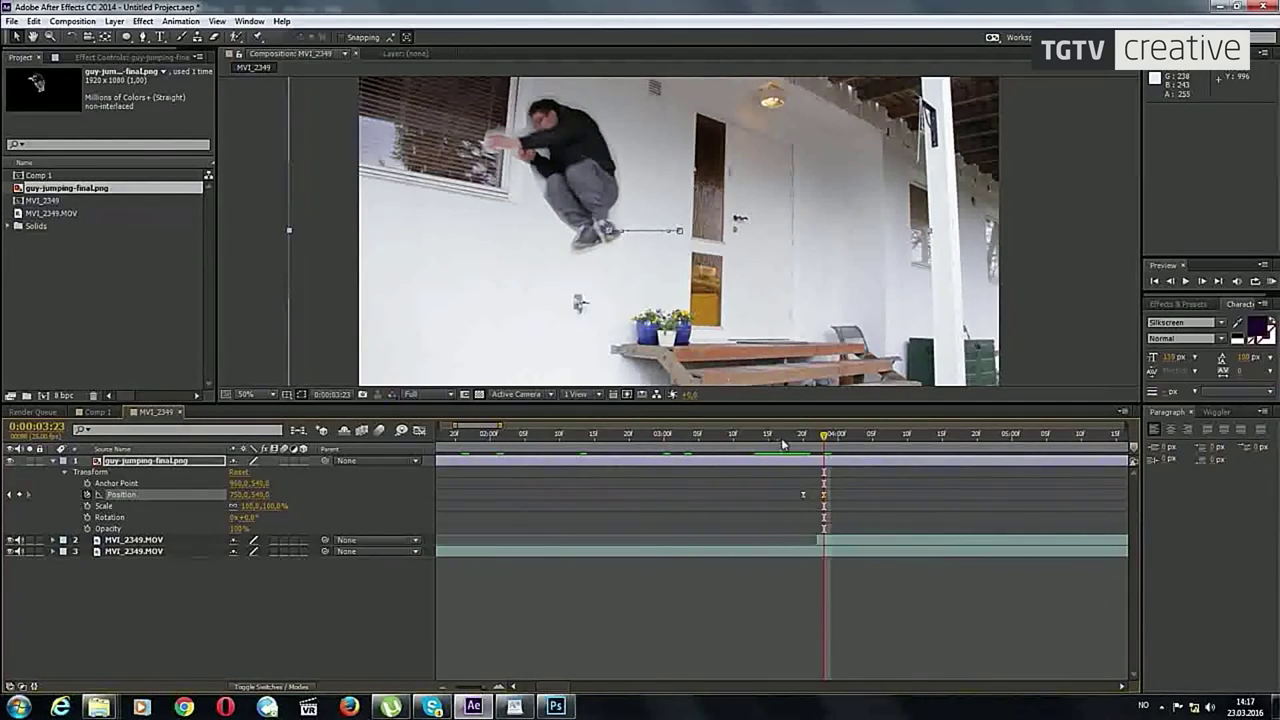
pyautogui.press('space')
pyautogui.press('space')
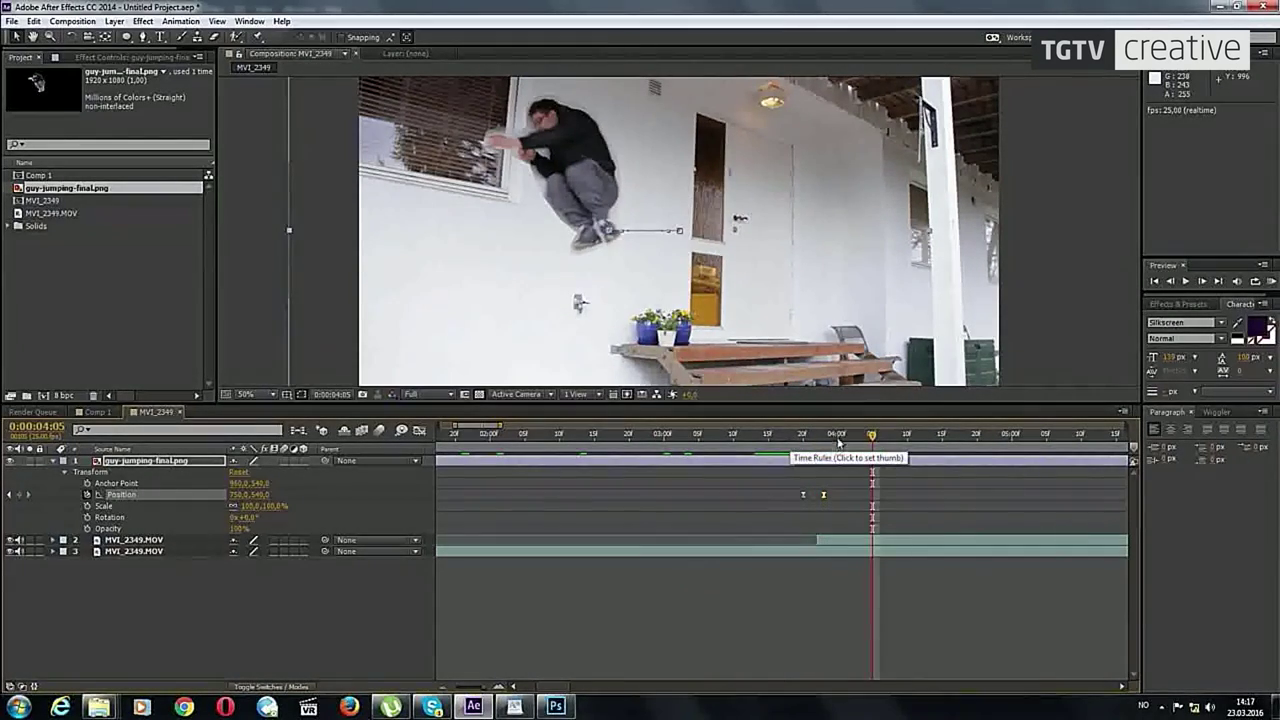
# Step: Review frames to about 0:00:04:01, select the 0:00:04:00 Position keyframe and reselect the guy layer
pyautogui.moveTo(838, 441)
pyautogui.mouseDown()
pyautogui.moveTo(797, 443)
pyautogui.moveTo(852, 437)
pyautogui.mouseUp()
pyautogui.click(838, 497)
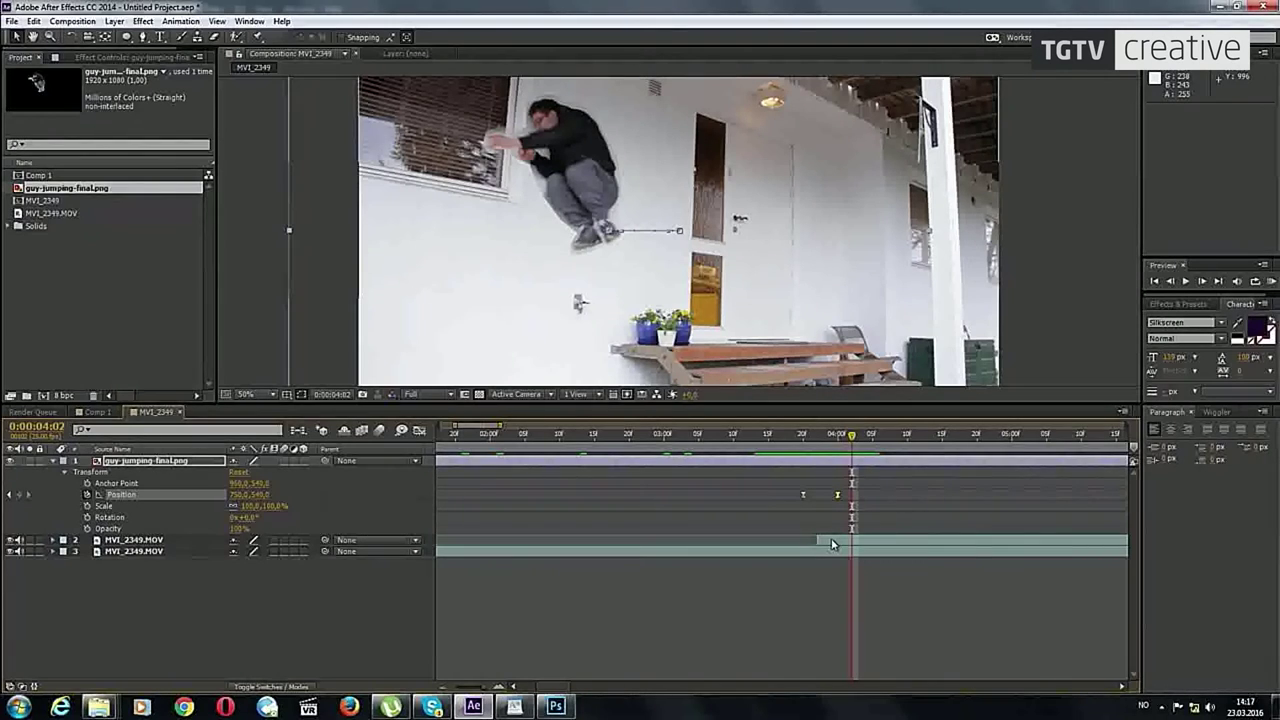
pyautogui.click(285, 632)
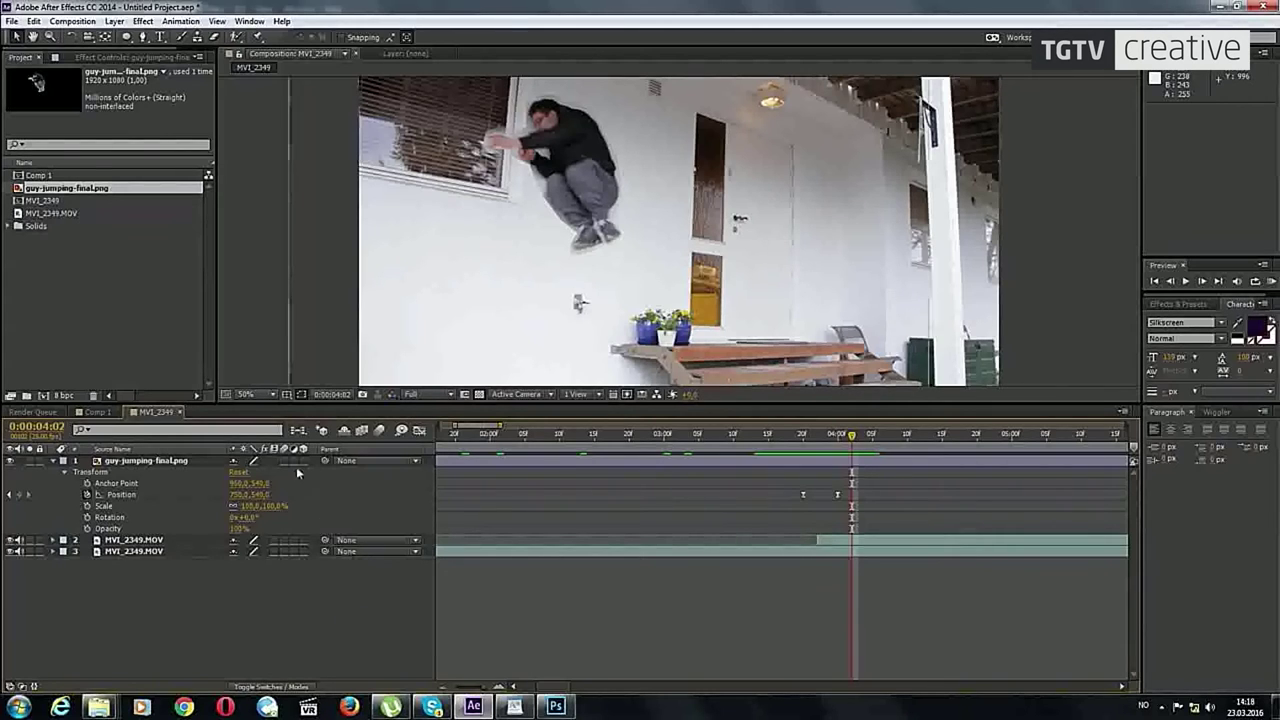
pyautogui.click(157, 472)
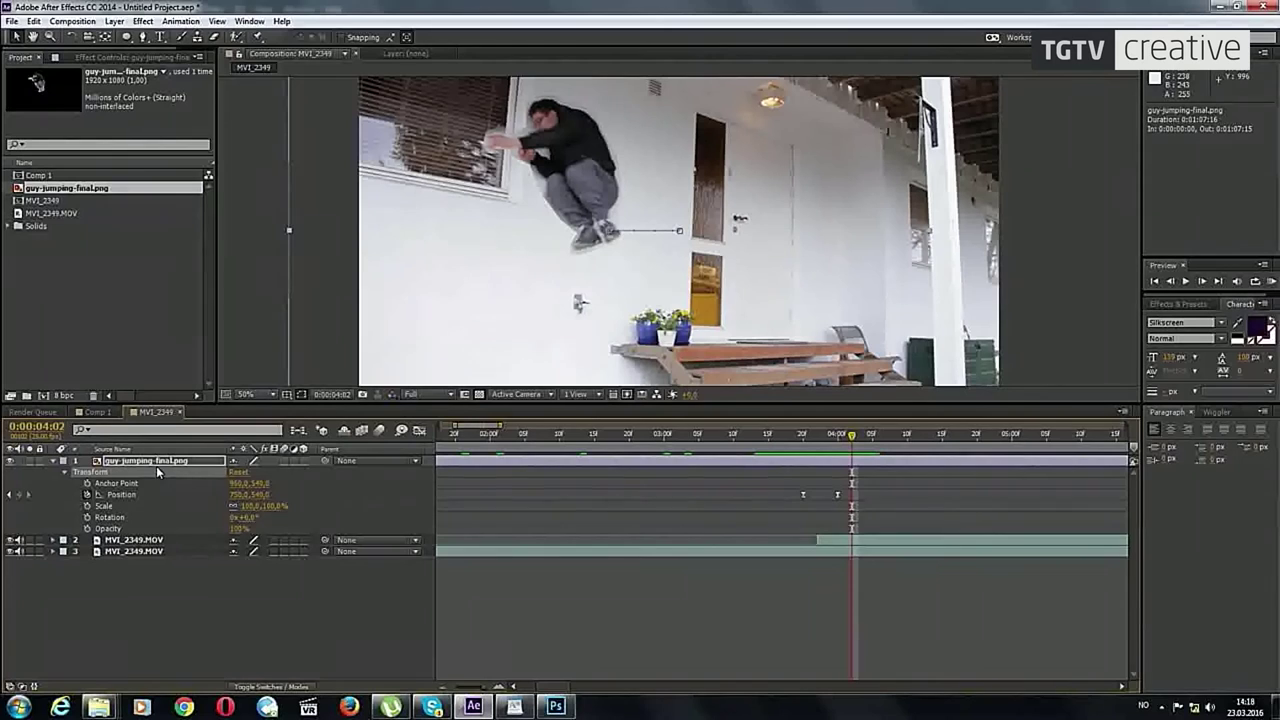
pyautogui.click(114, 21)
# Step: Add a Null Object layer and raise it in the frame via its Position value
pyautogui.moveTo(140, 36)
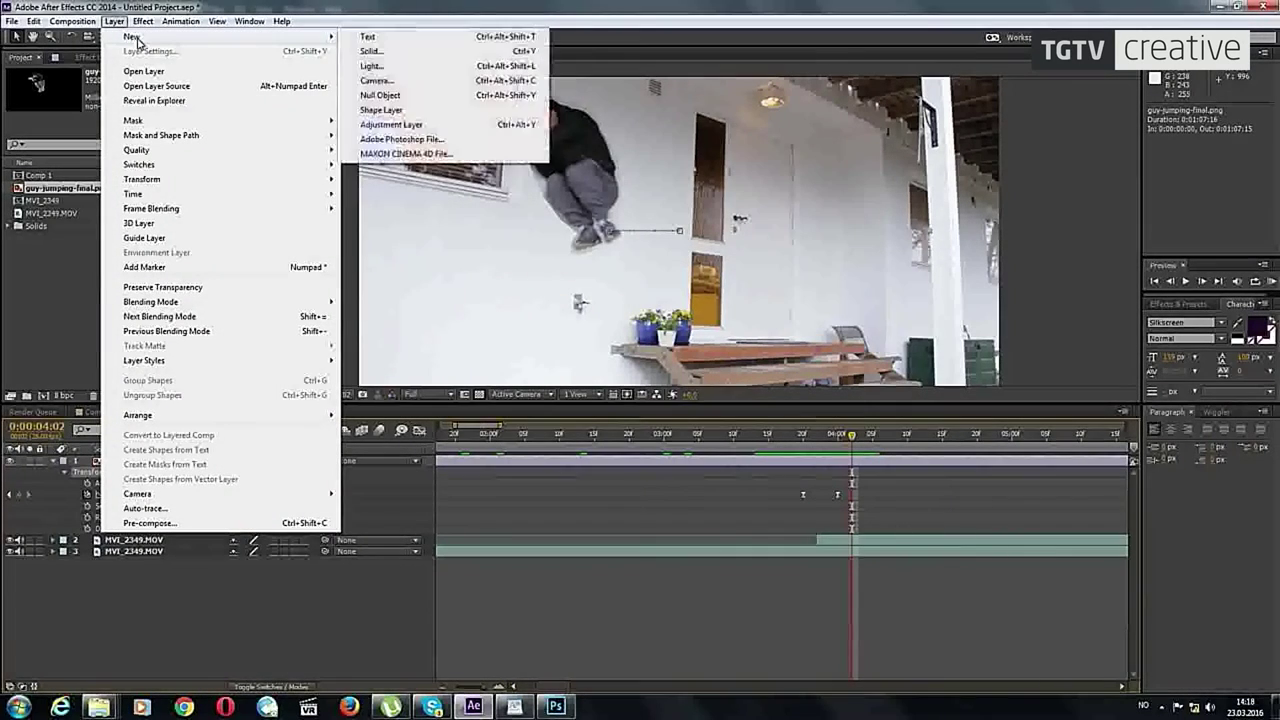
pyautogui.click(381, 96)
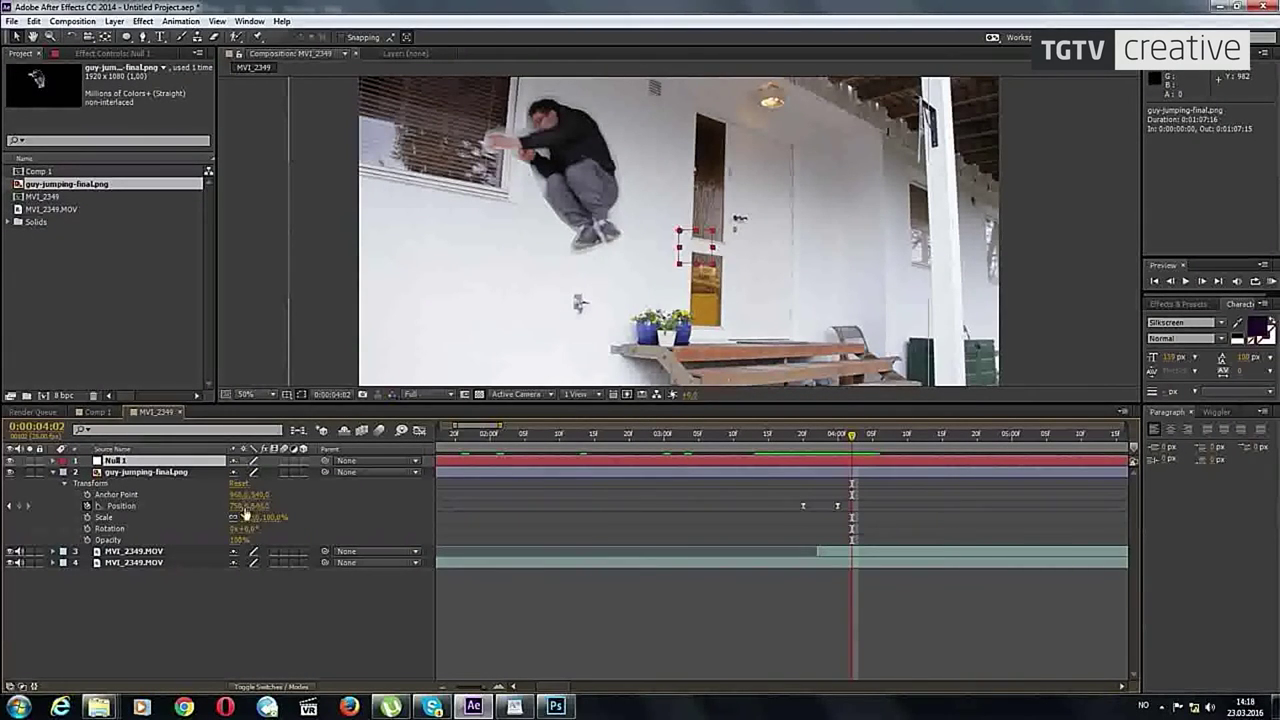
pyautogui.click(54, 460)
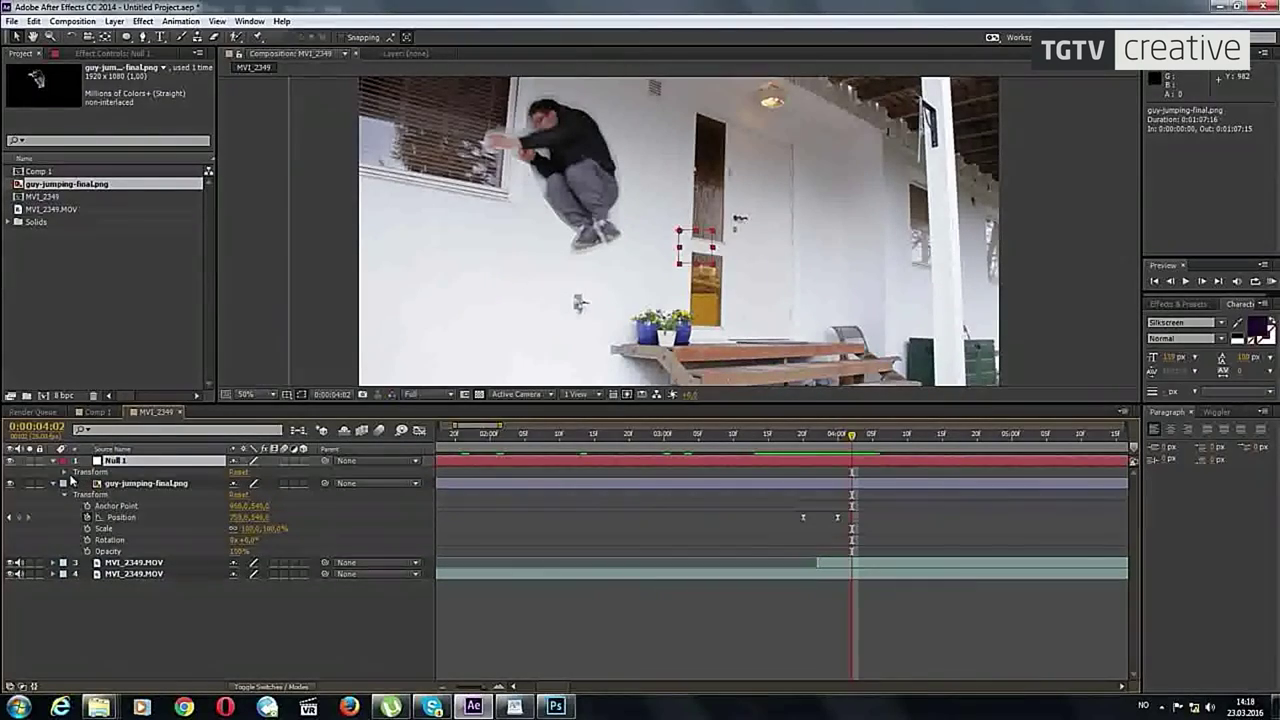
pyautogui.click(64, 471)
pyautogui.moveTo(265, 497); pyautogui.dragTo(235, 497)
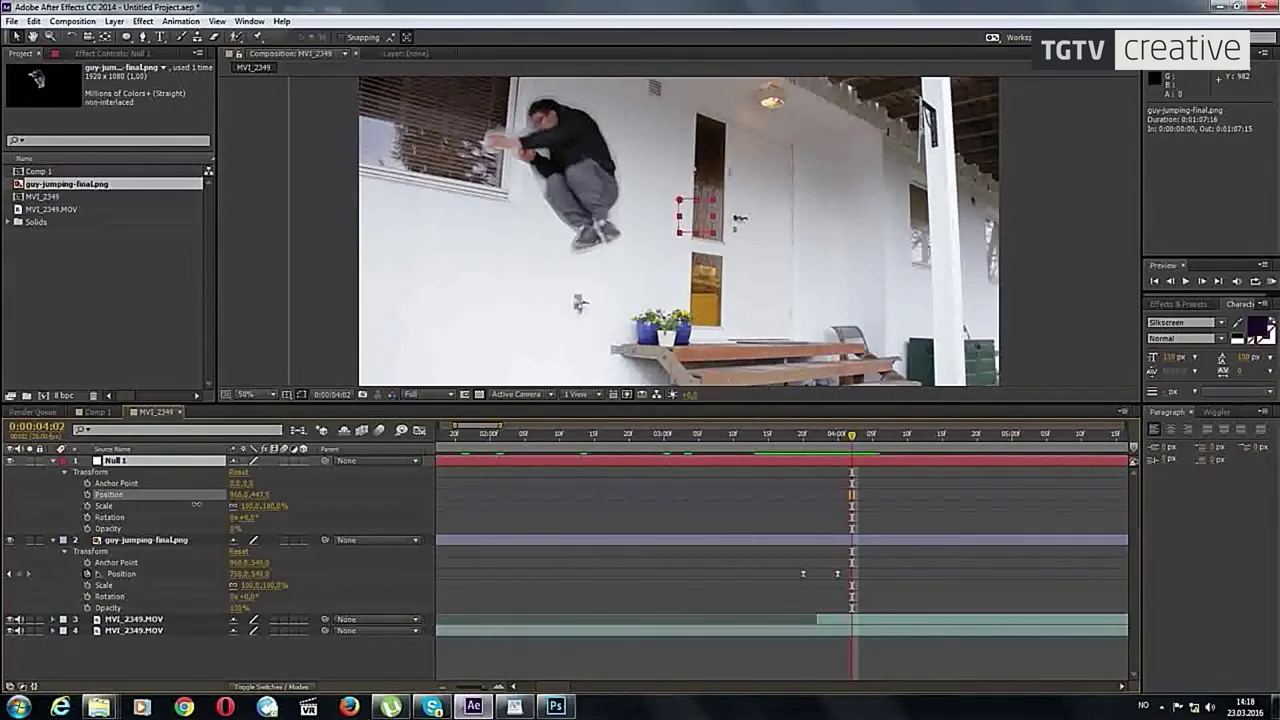
# Step: Parent the guy layer to Null 1 and move them, then undo those changes
pyautogui.click(160, 540)
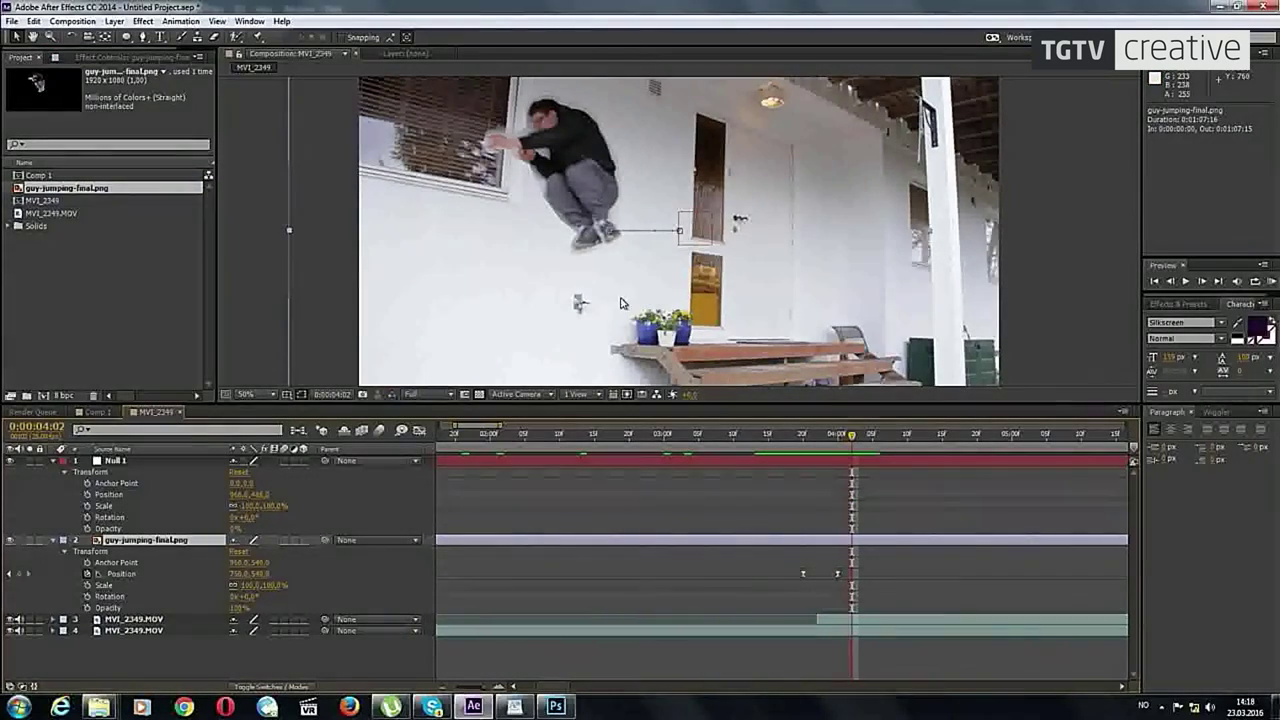
pyautogui.moveTo(322, 541); pyautogui.dragTo(135, 463)
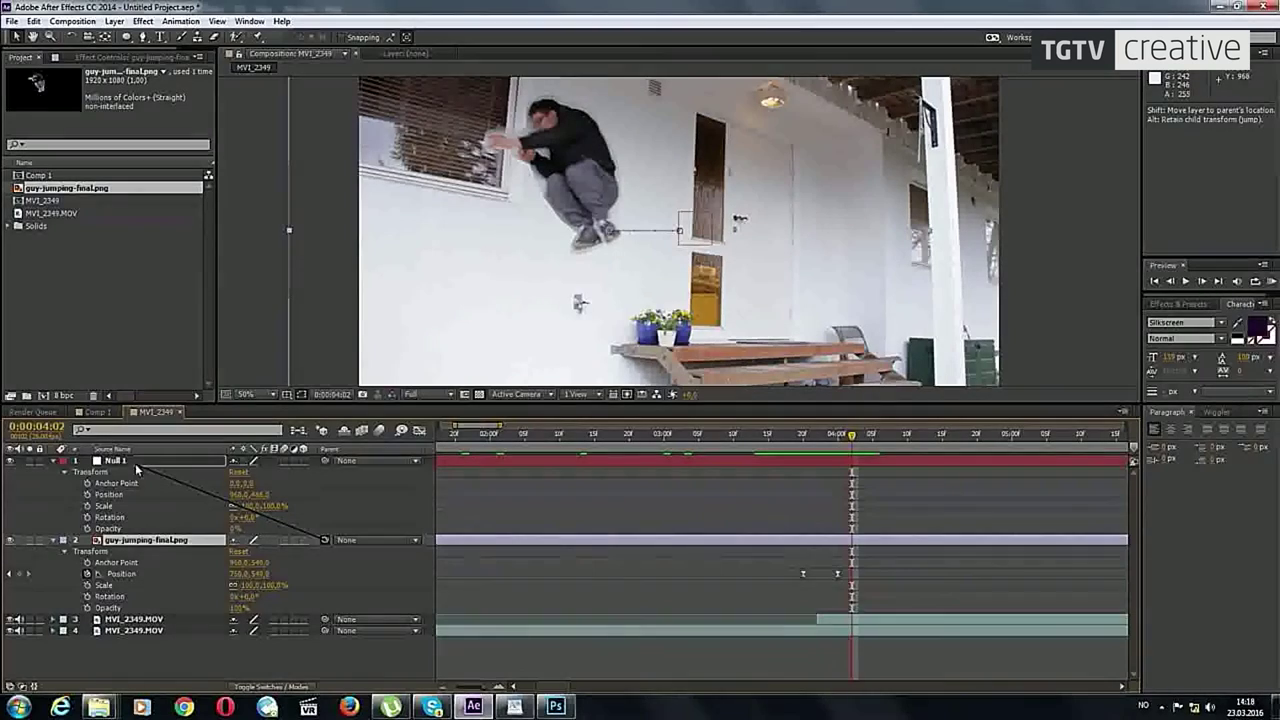
pyautogui.moveTo(135, 463); pyautogui.dragTo(135, 463)
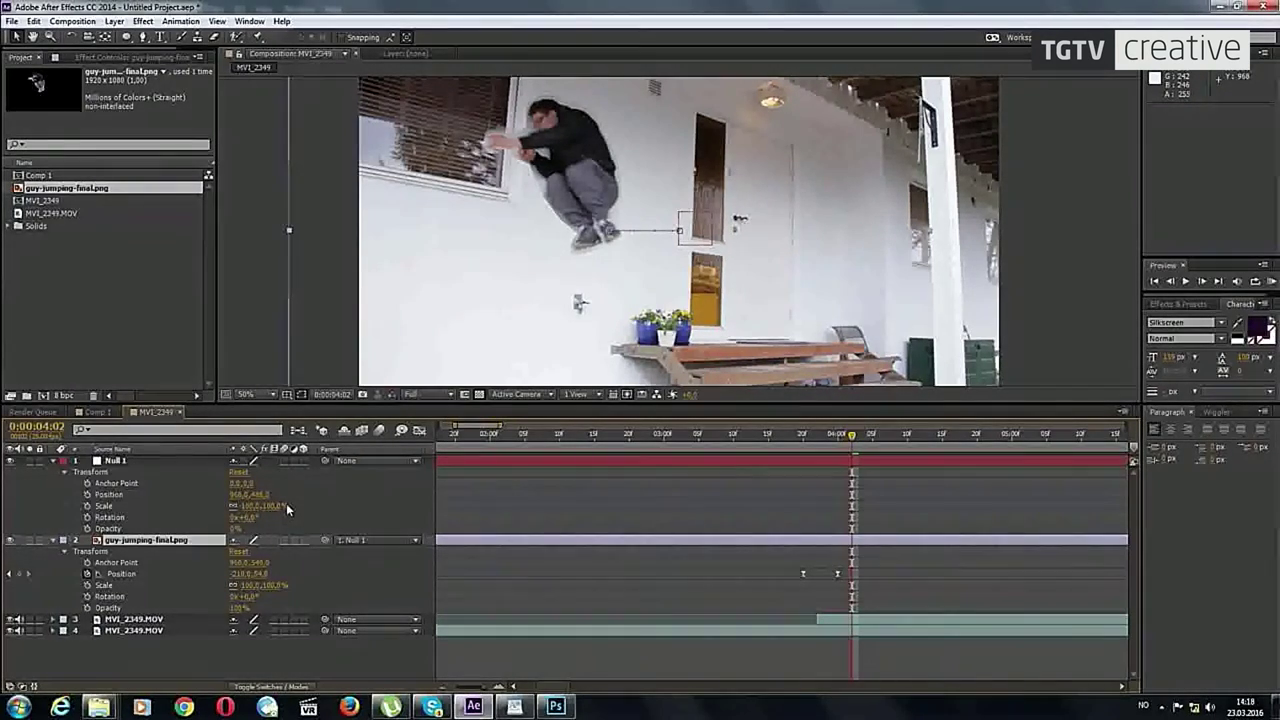
pyautogui.moveTo(257, 494)
pyautogui.mouseDown()
pyautogui.moveTo(217, 494)
pyautogui.moveTo(319, 494)
pyautogui.moveTo(367, 473)
pyautogui.mouseUp()
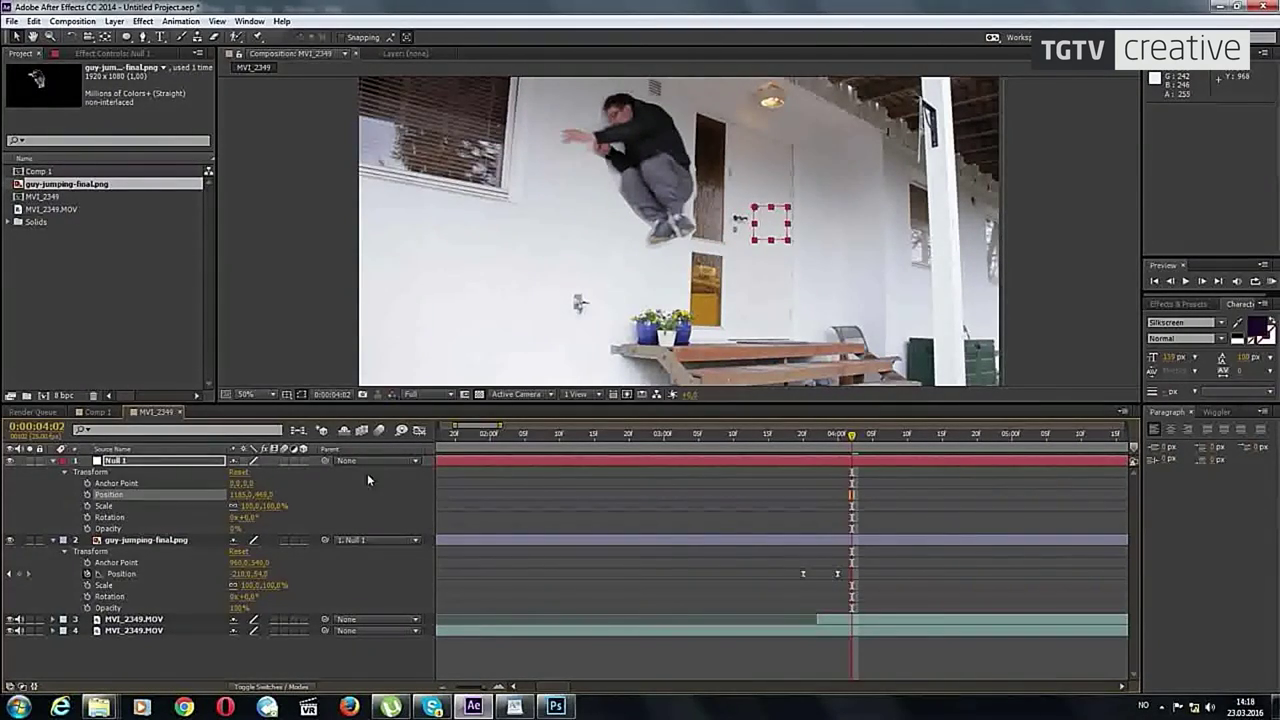
pyautogui.hotkey('ctrl', 'z')
pyautogui.hotkey('ctrl', 'z')
pyautogui.hotkey('ctrl', 'z')
pyautogui.hotkey('ctrl', 'z')
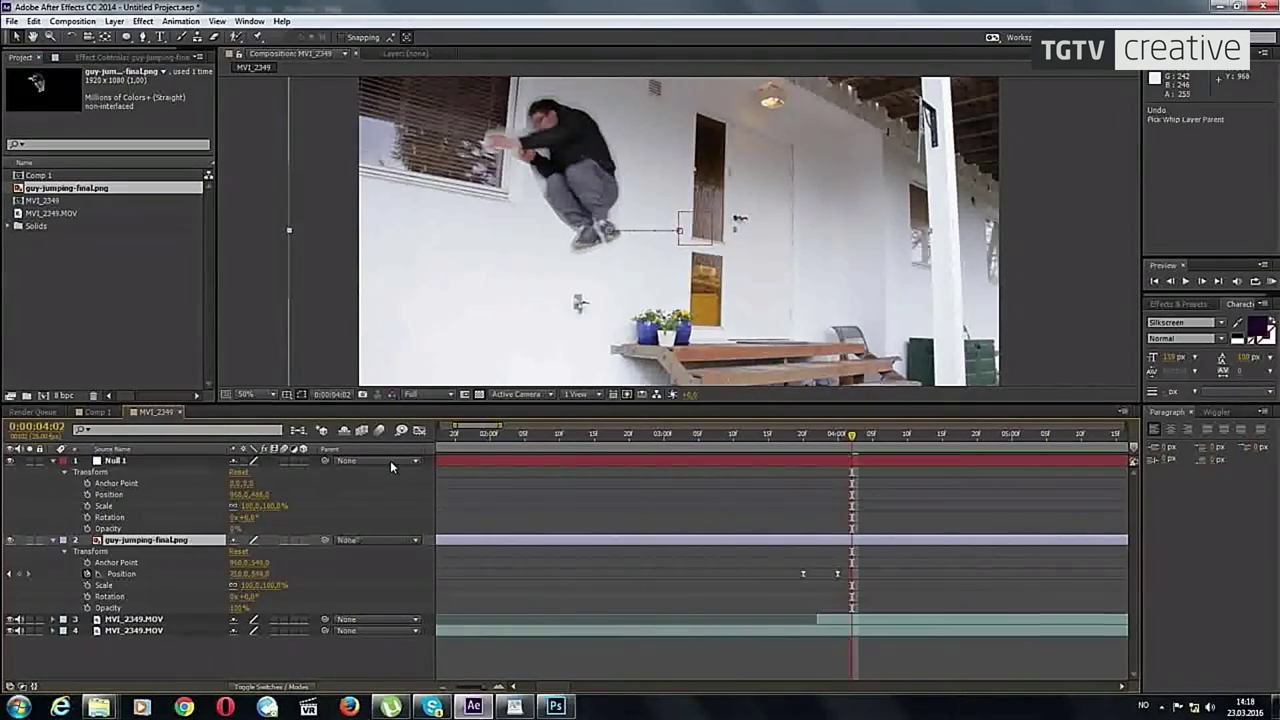
# Step: Drag Null 1 onto the guy's legs at 662, 412.5 and select it together with the guy layer
pyautogui.click(168, 460)
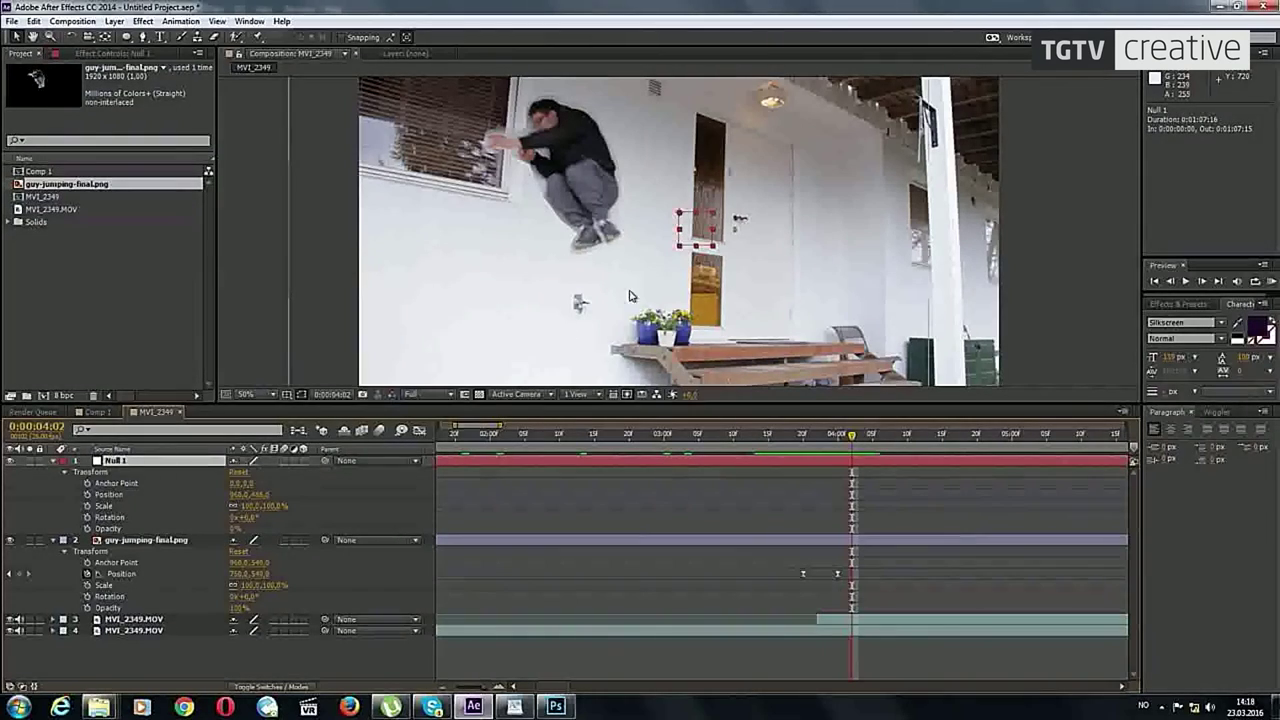
pyautogui.moveTo(686, 211); pyautogui.dragTo(582, 187)
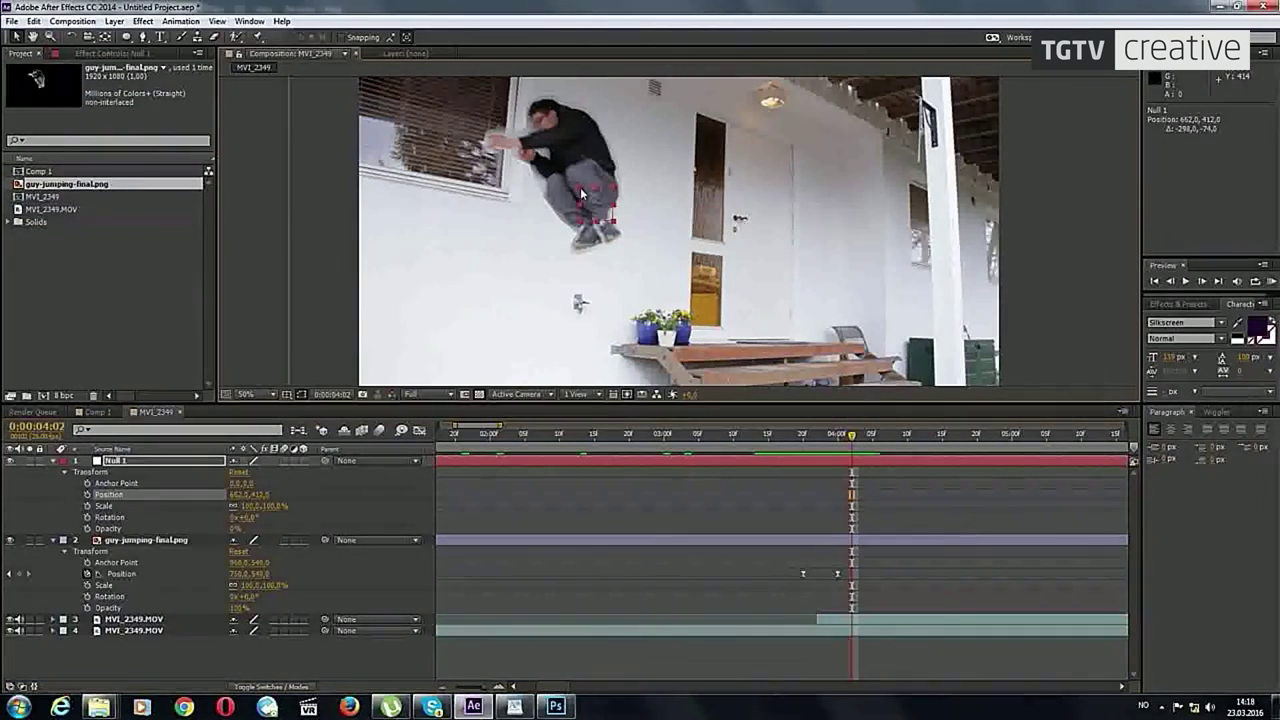
pyautogui.click(180, 540)
pyautogui.keyDown('ctrl'); pyautogui.click(155, 459); pyautogui.keyUp('ctrl')
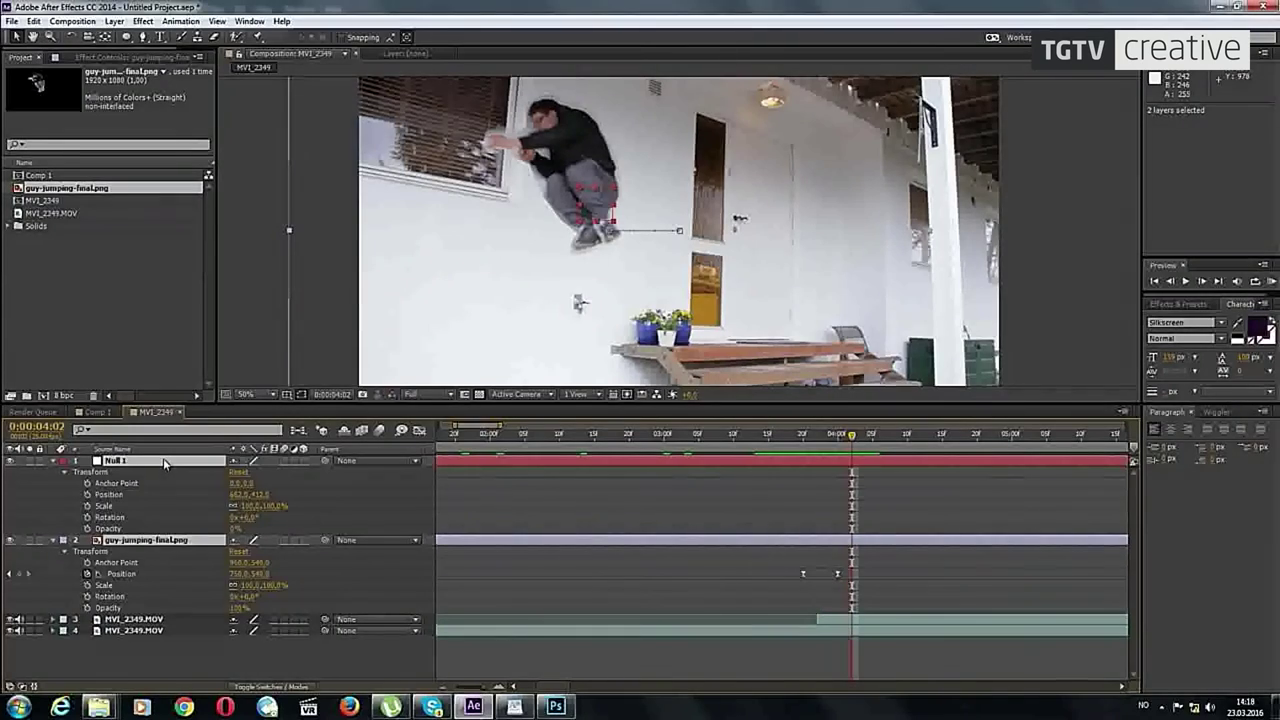
# Step: Open Pre-compose with Ctrl+Shift+C and begin typing 'guy-jumping.through-wall' as the new composition name
pyautogui.hotkey('ctrl', 'shift', 'c')
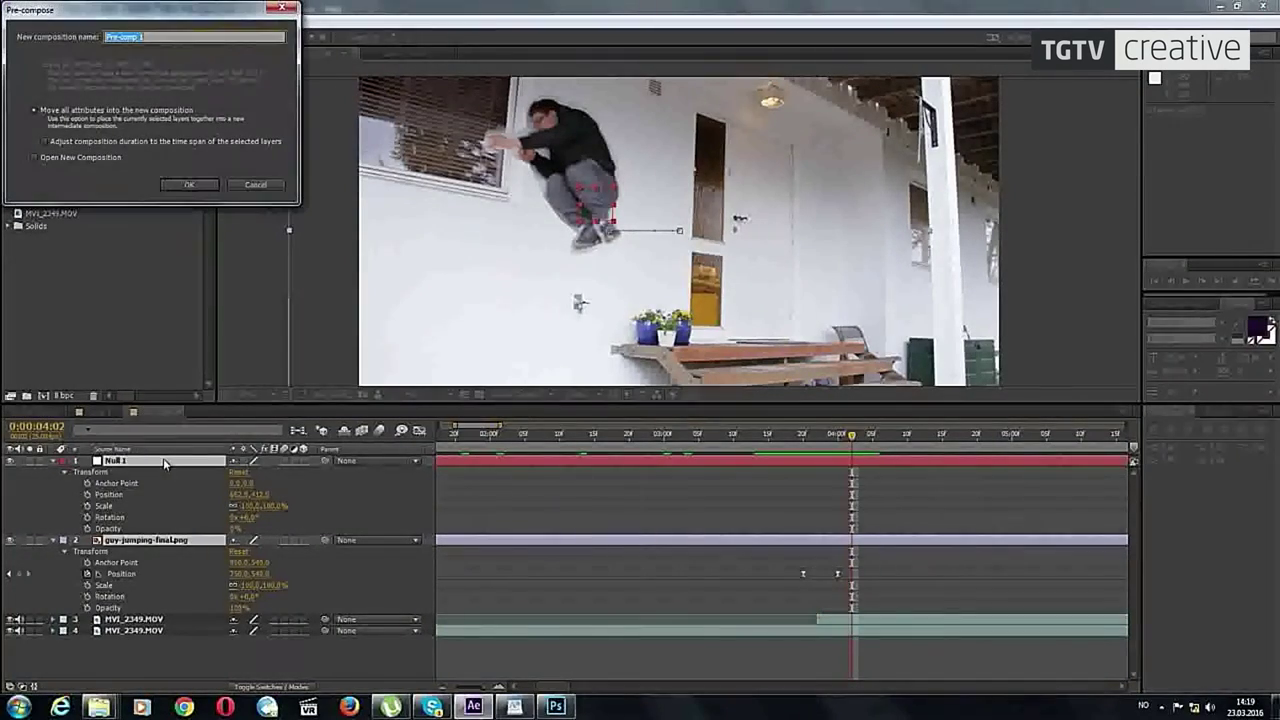
pyautogui.moveTo(215, 14); pyautogui.dragTo(1015, 257)
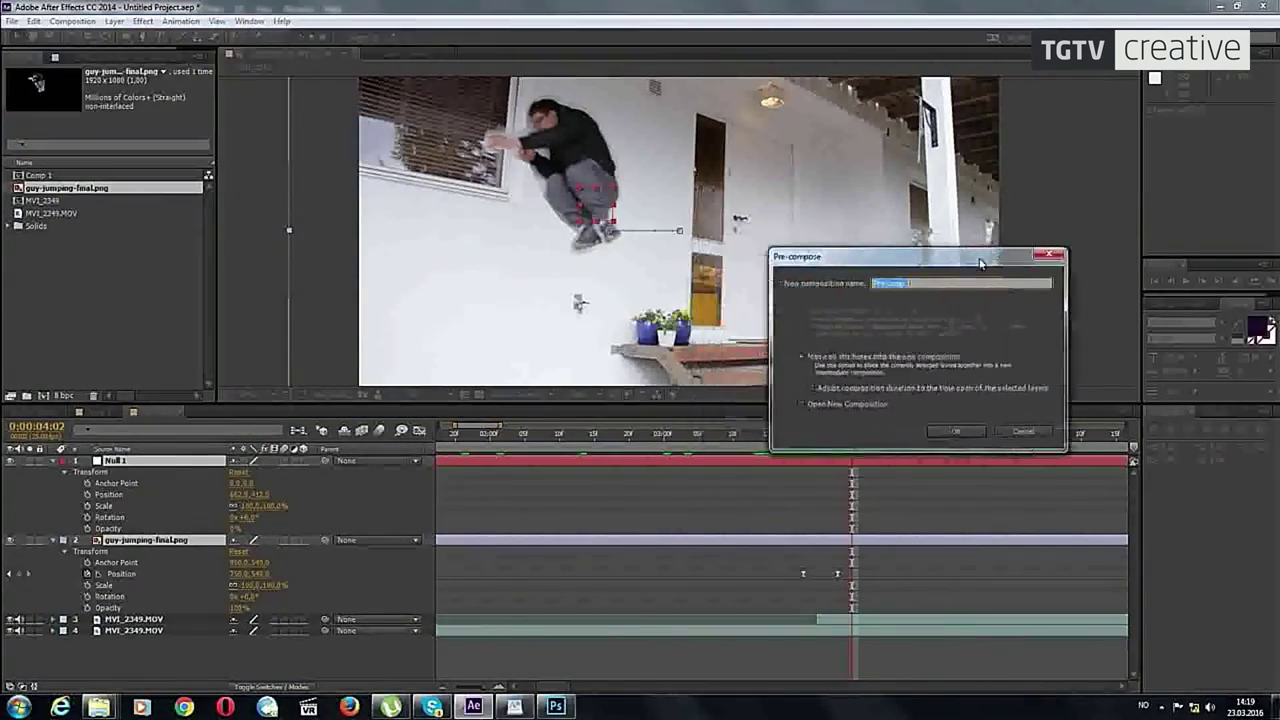
pyautogui.click(1005, 280)
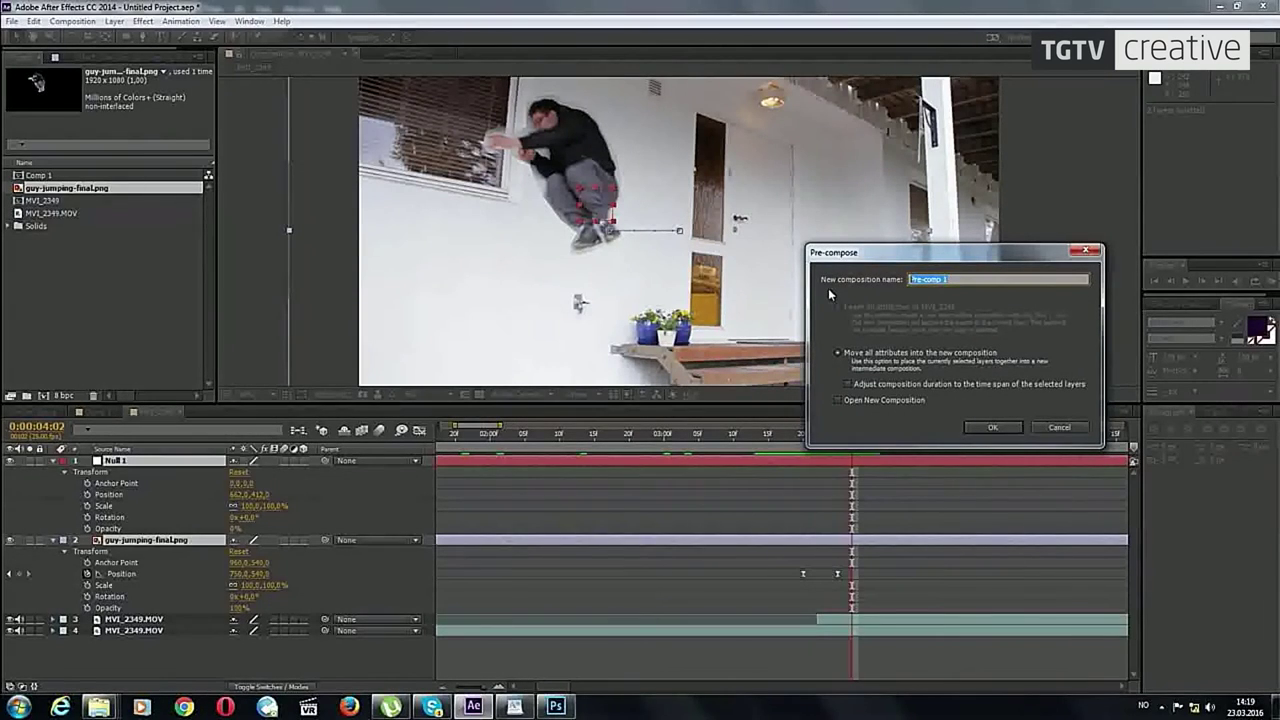
pyautogui.write('guy-jumping.through-wall')
# Step: Confirm the pre-composition name and review the jump around frame 0:00:03:20
pyautogui.press('Return')
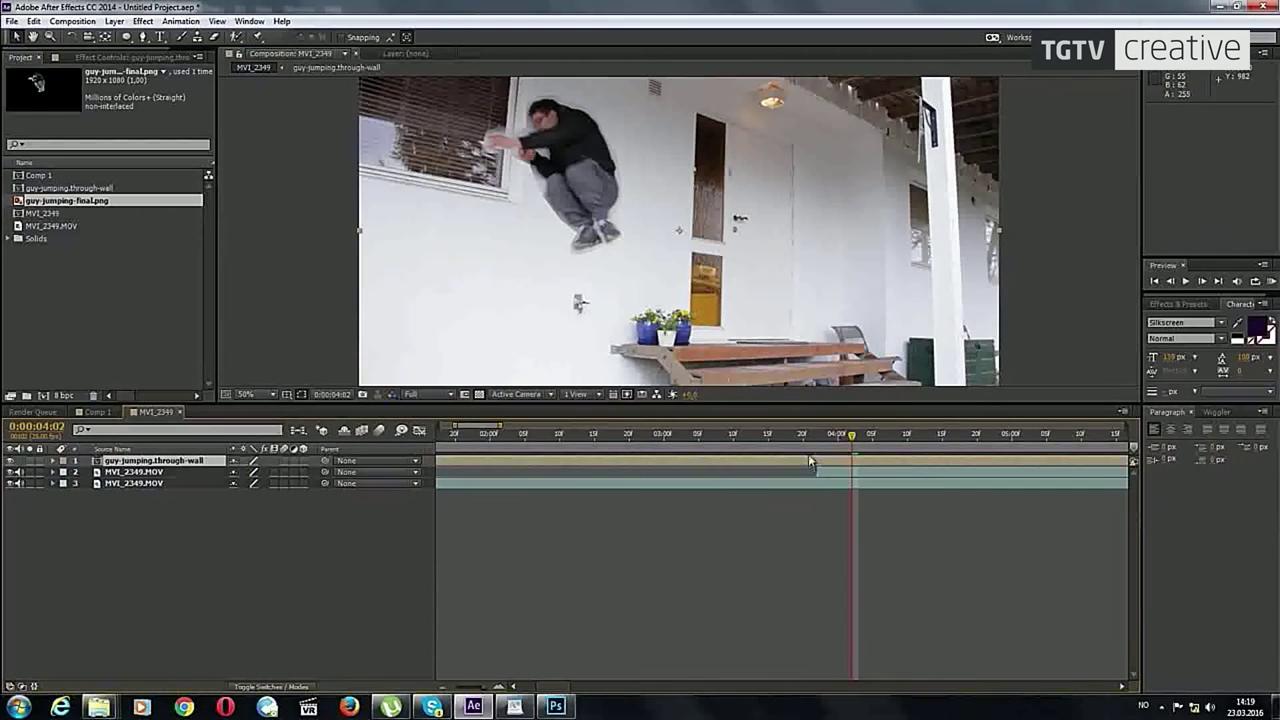
pyautogui.click(805, 436)
pyautogui.press('space')
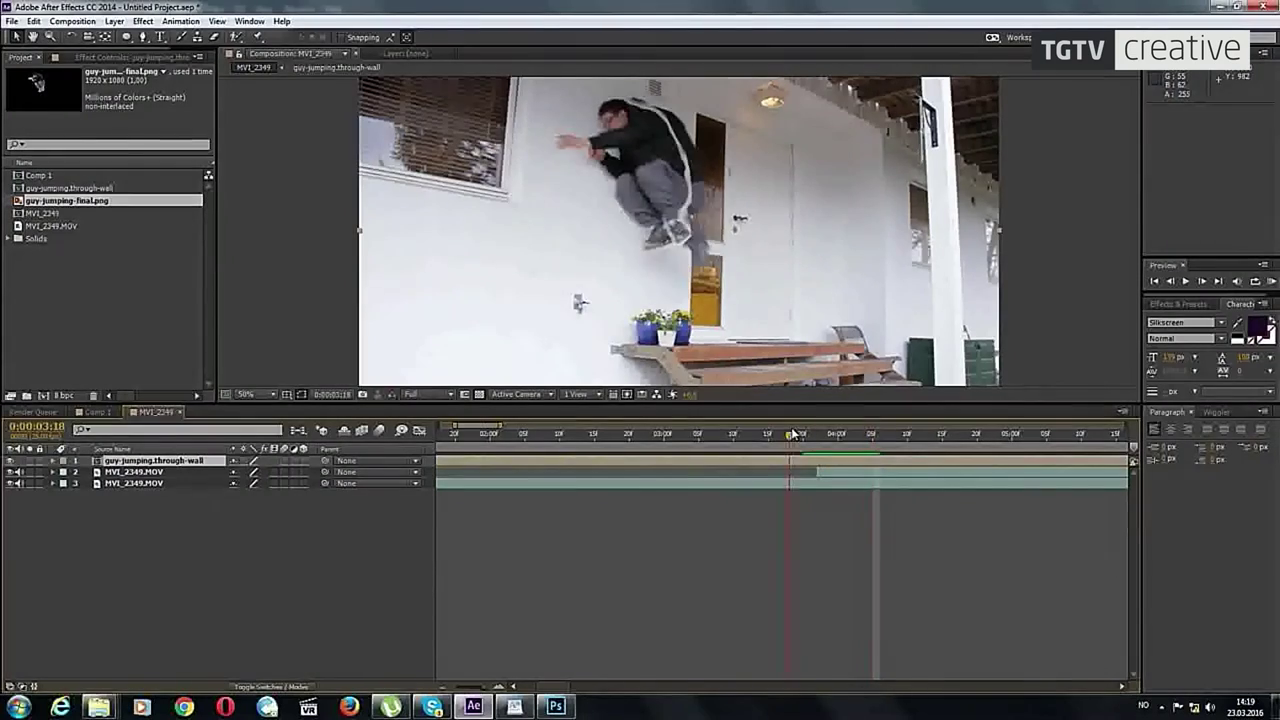
pyautogui.click(777, 436)
pyautogui.click(835, 436)
pyautogui.click(805, 436)
# Step: Check the jump through 0:00:04:01, then take the Pen tool back at 0:00:03:20
pyautogui.moveTo(805, 434); pyautogui.dragTo(844, 436)
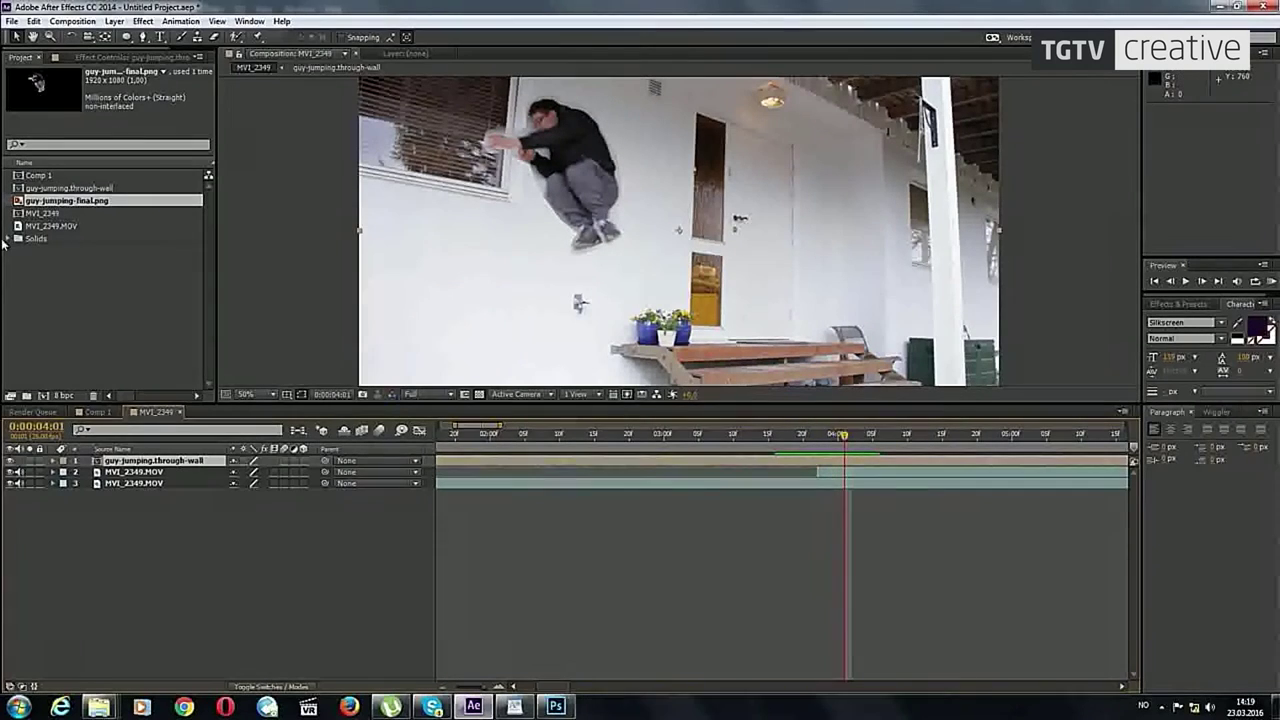
pyautogui.click(143, 38)
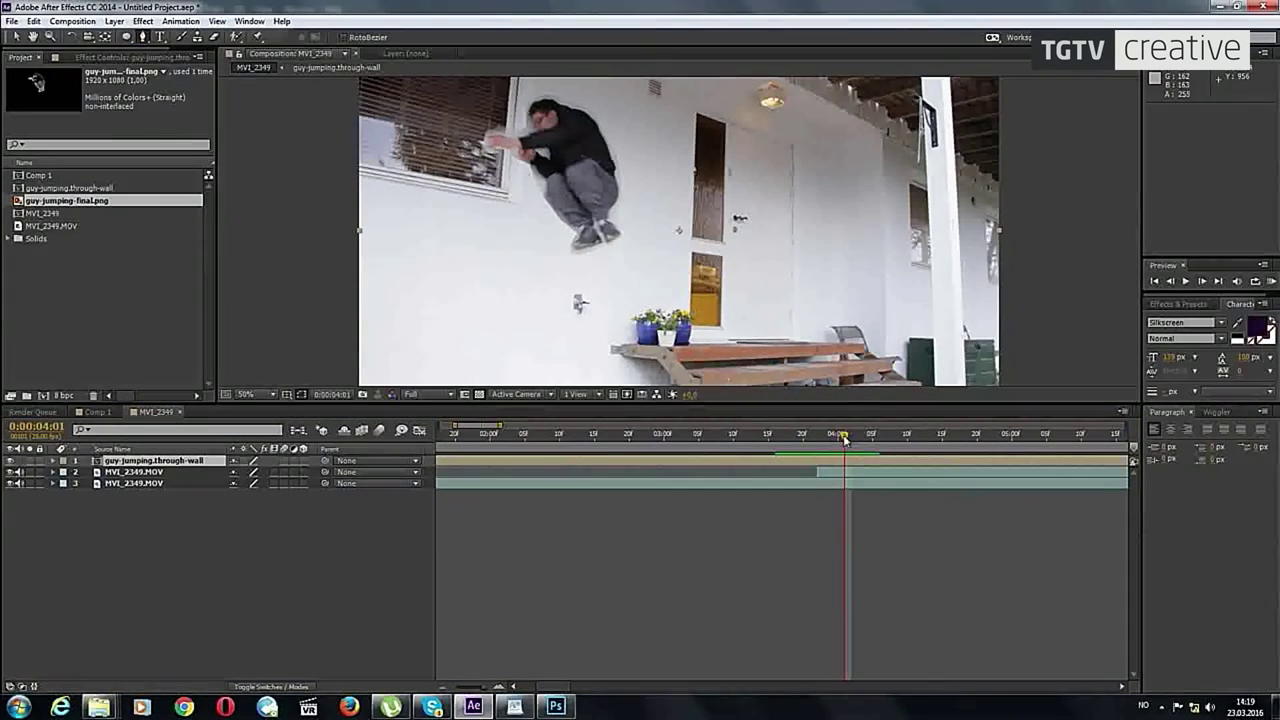
pyautogui.moveTo(844, 438); pyautogui.dragTo(799, 437)
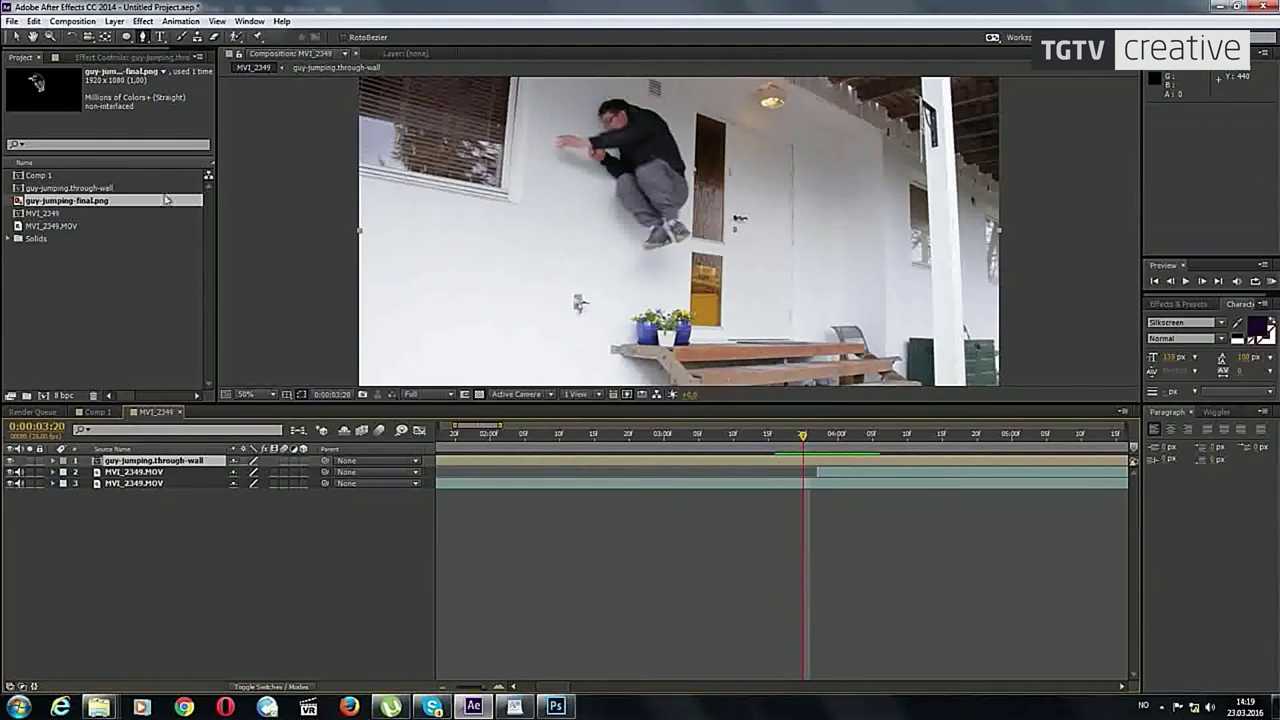
# Step: Draw a closed Mask 1 shape over the wall with the plain Pen tool
pyautogui.click(143, 38)
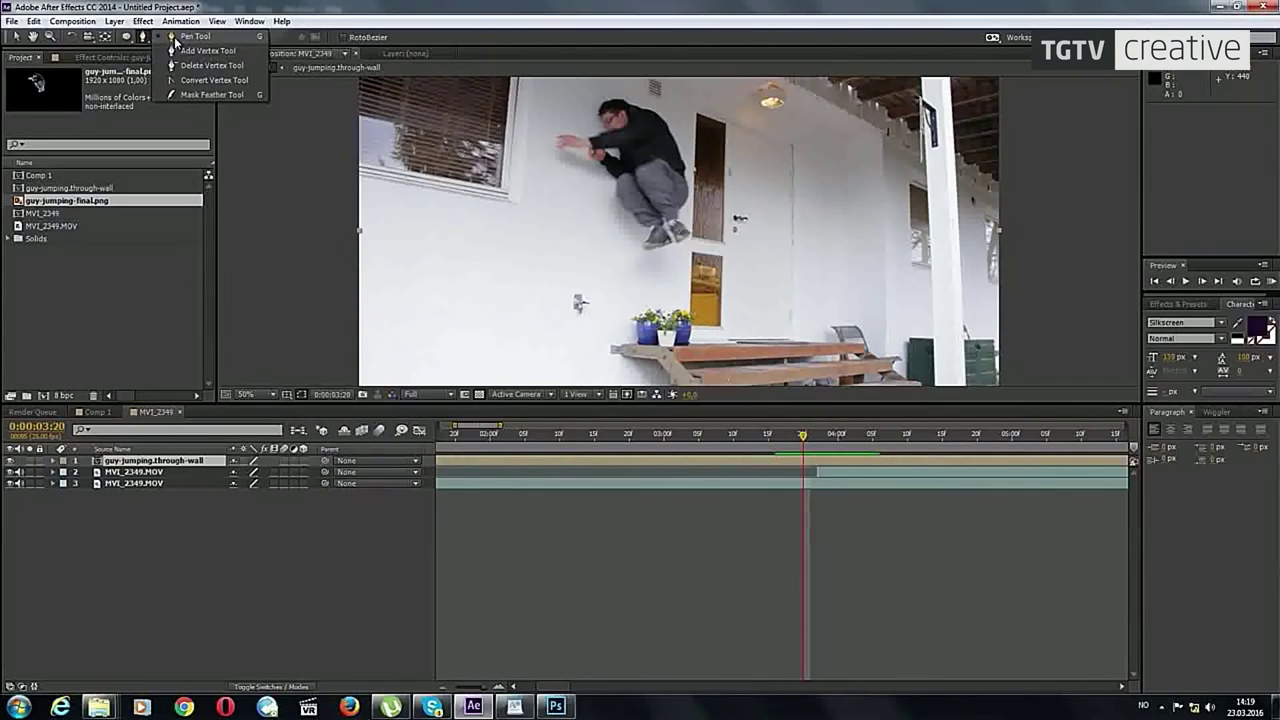
pyautogui.click(190, 36)
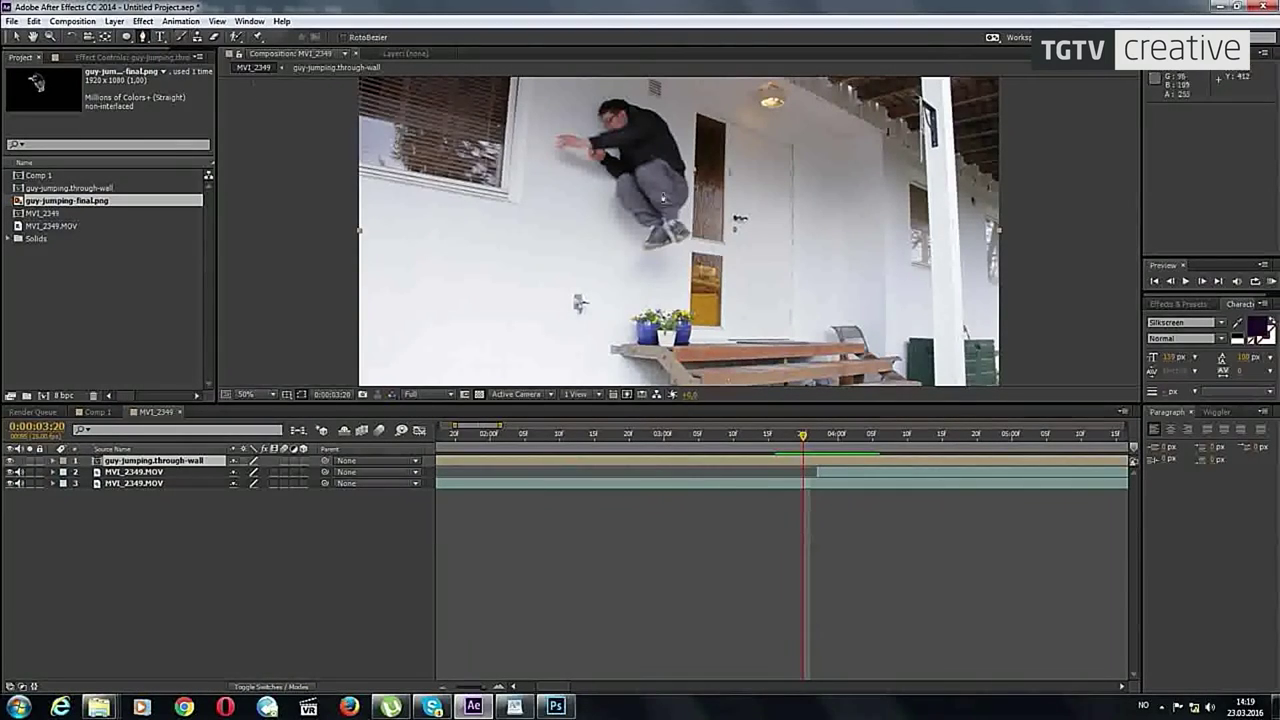
pyautogui.click(547, 97)
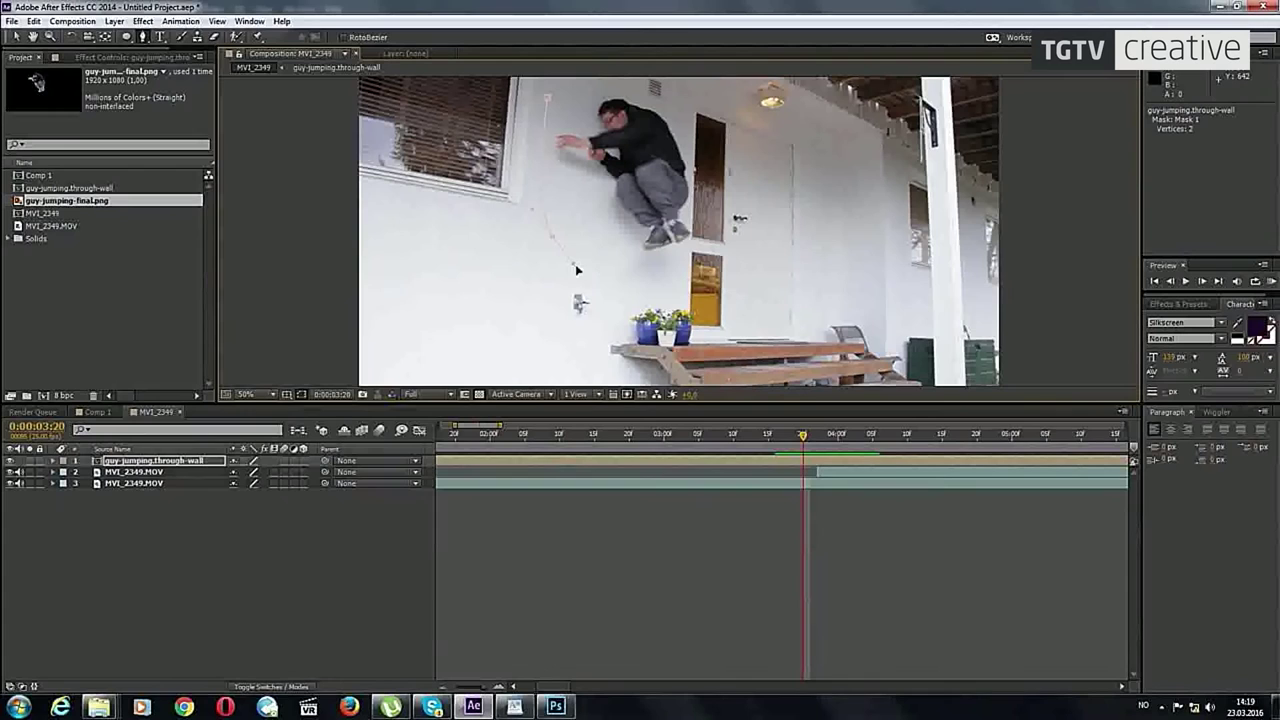
pyautogui.click(540, 94)
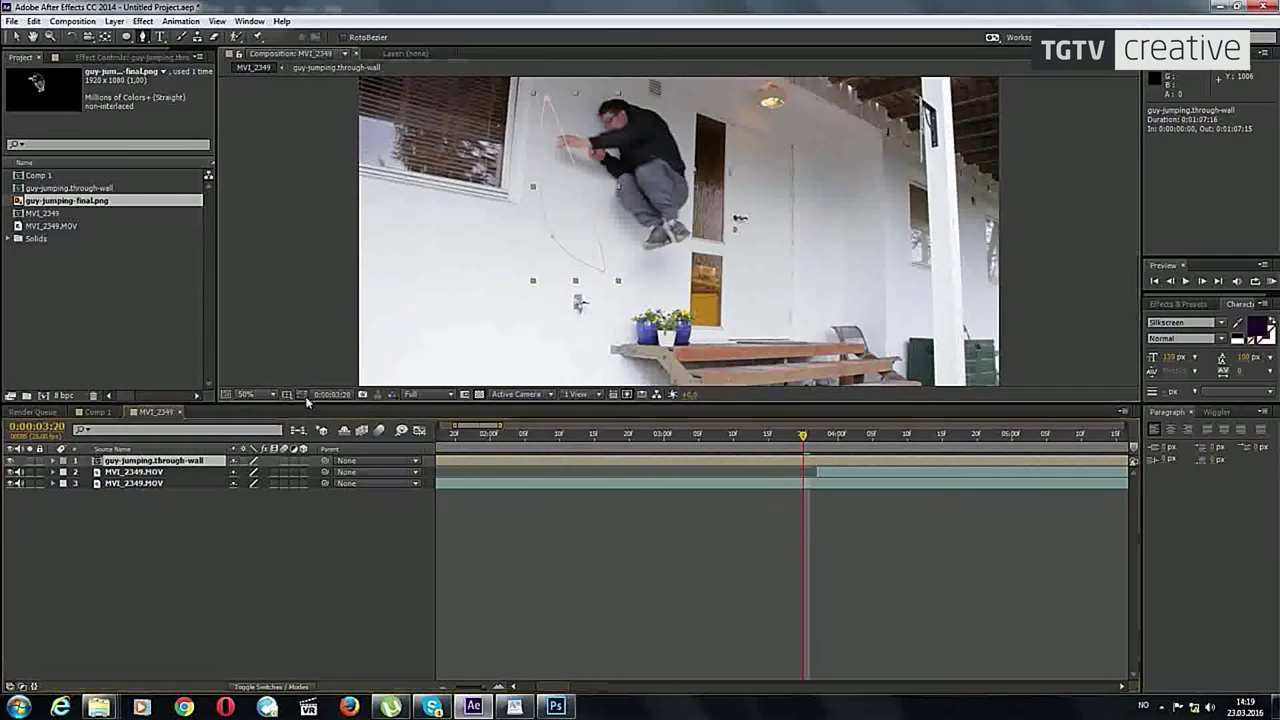
pyautogui.click(15, 461)
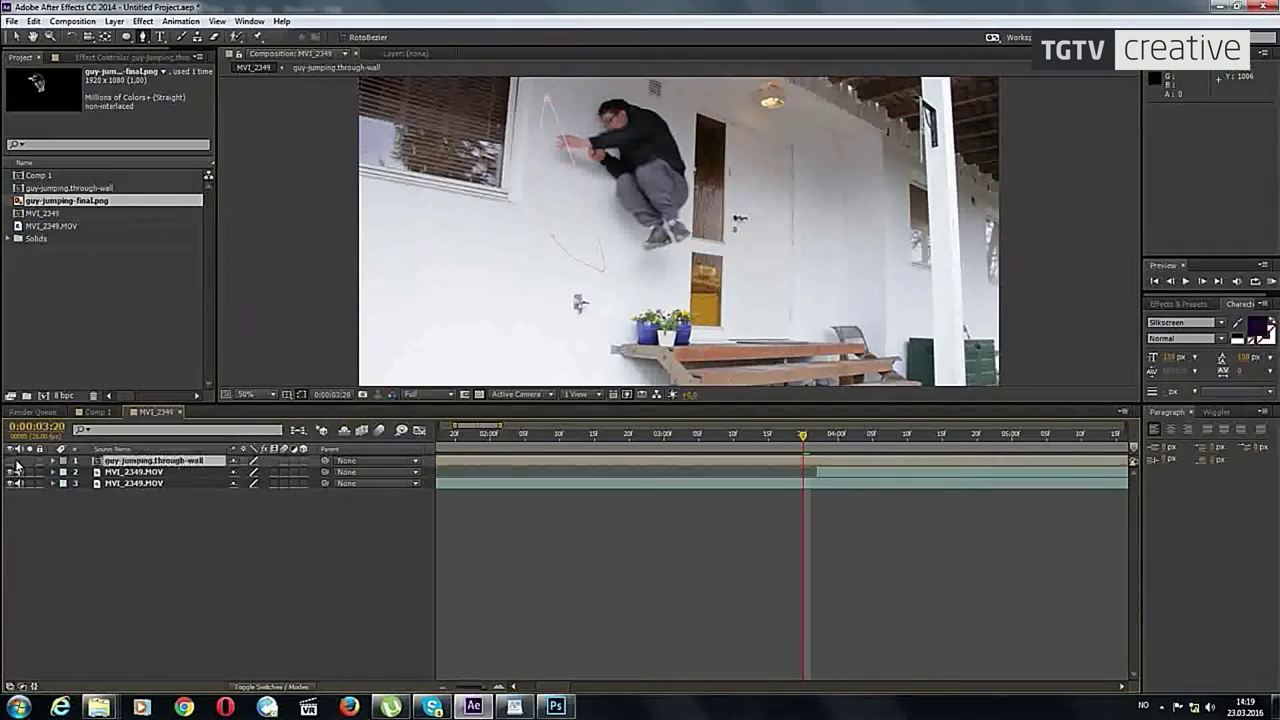
# Step: Solo the guy-jumping.through-wall layer to view the masked region alone
pyautogui.click(691, 378)
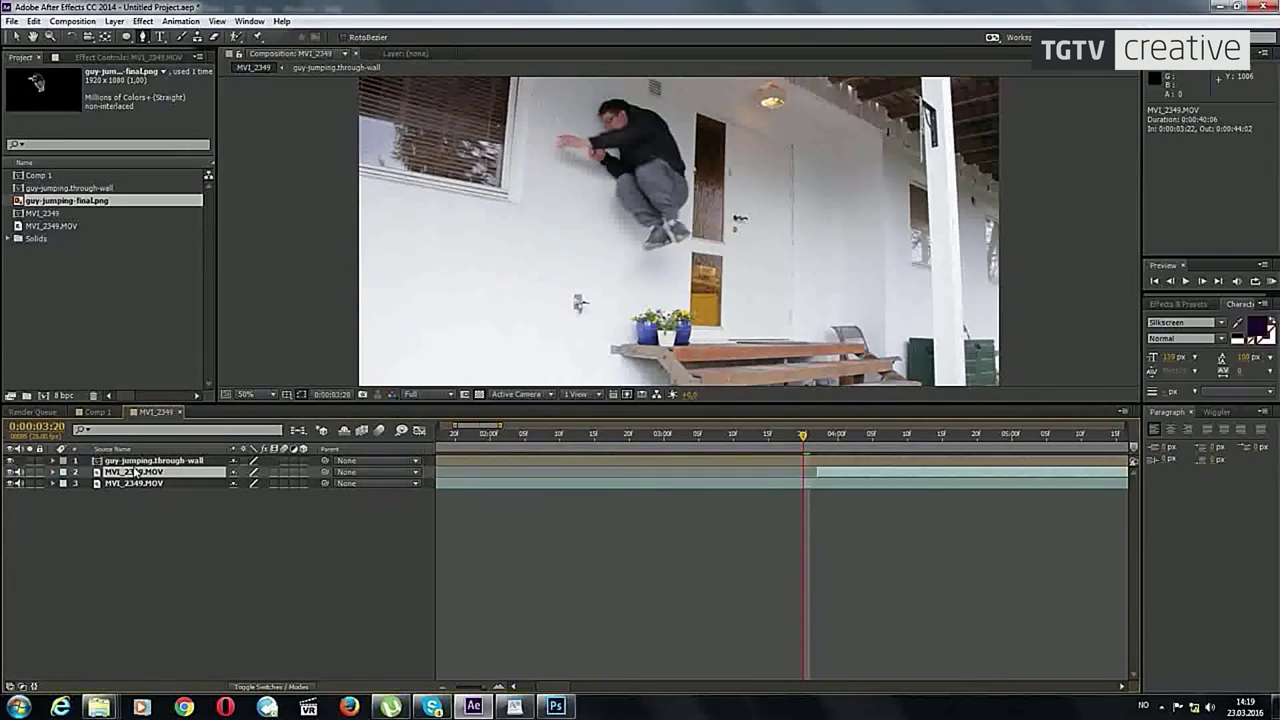
pyautogui.moveTo(770, 434); pyautogui.dragTo(747, 434)
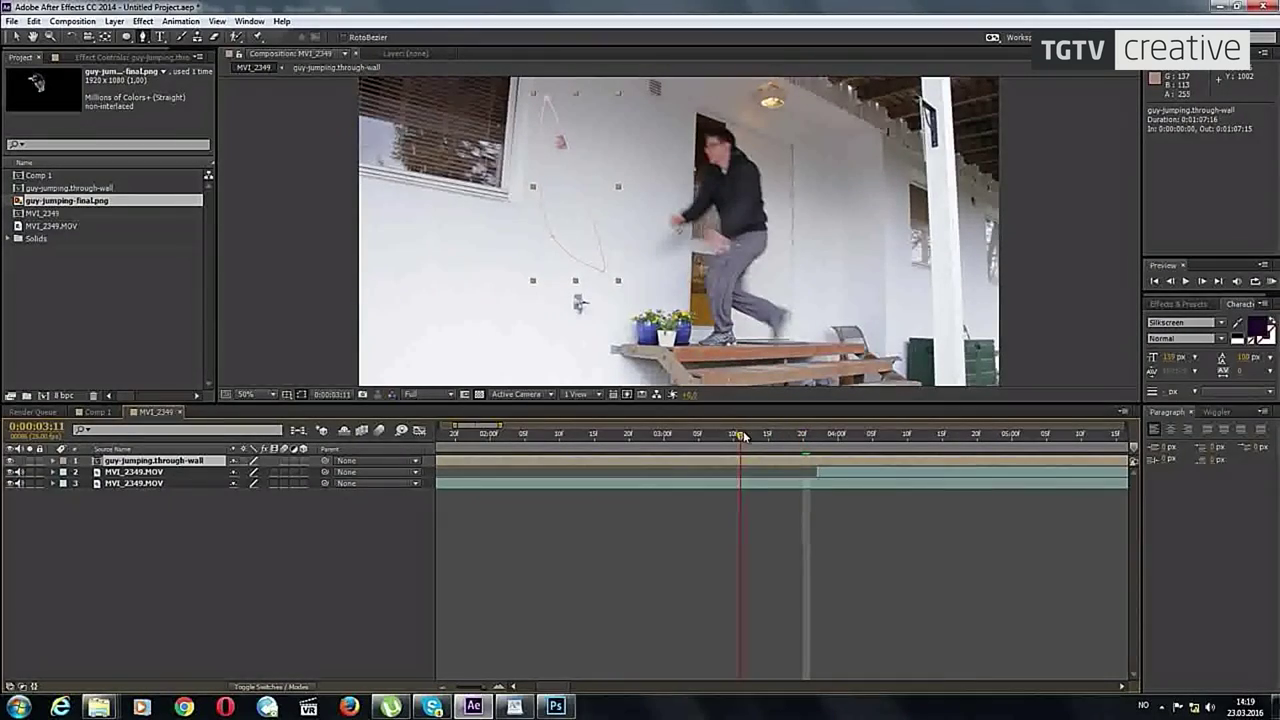
pyautogui.click(29, 461)
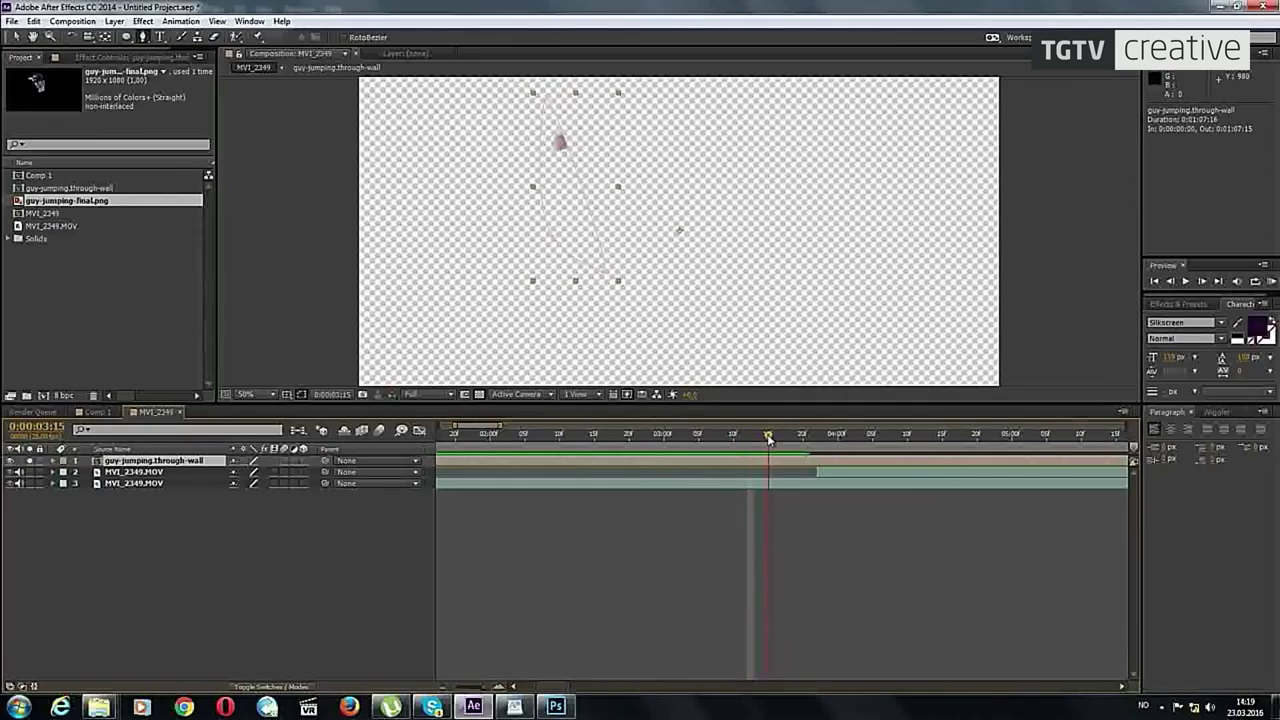
# Step: Show empty areas as black and set Mask 1 on the wall layer to Inverted
pyautogui.click(479, 394)
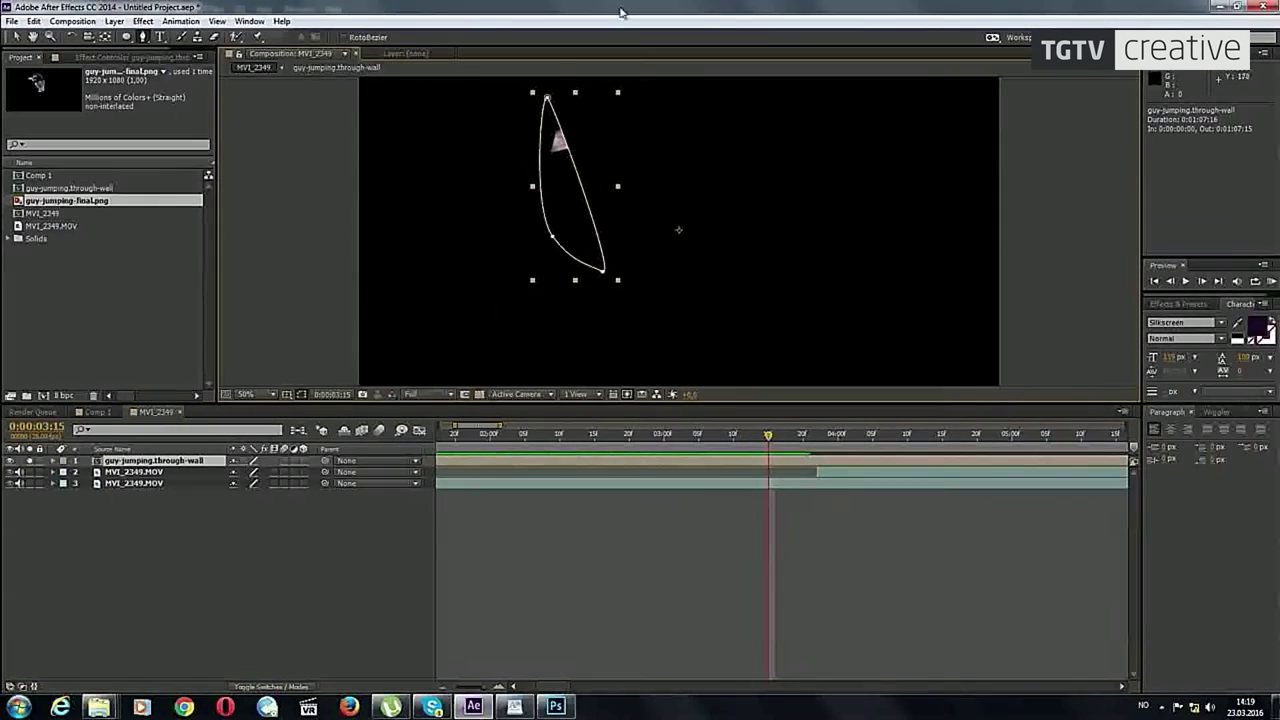
pyautogui.click(53, 461)
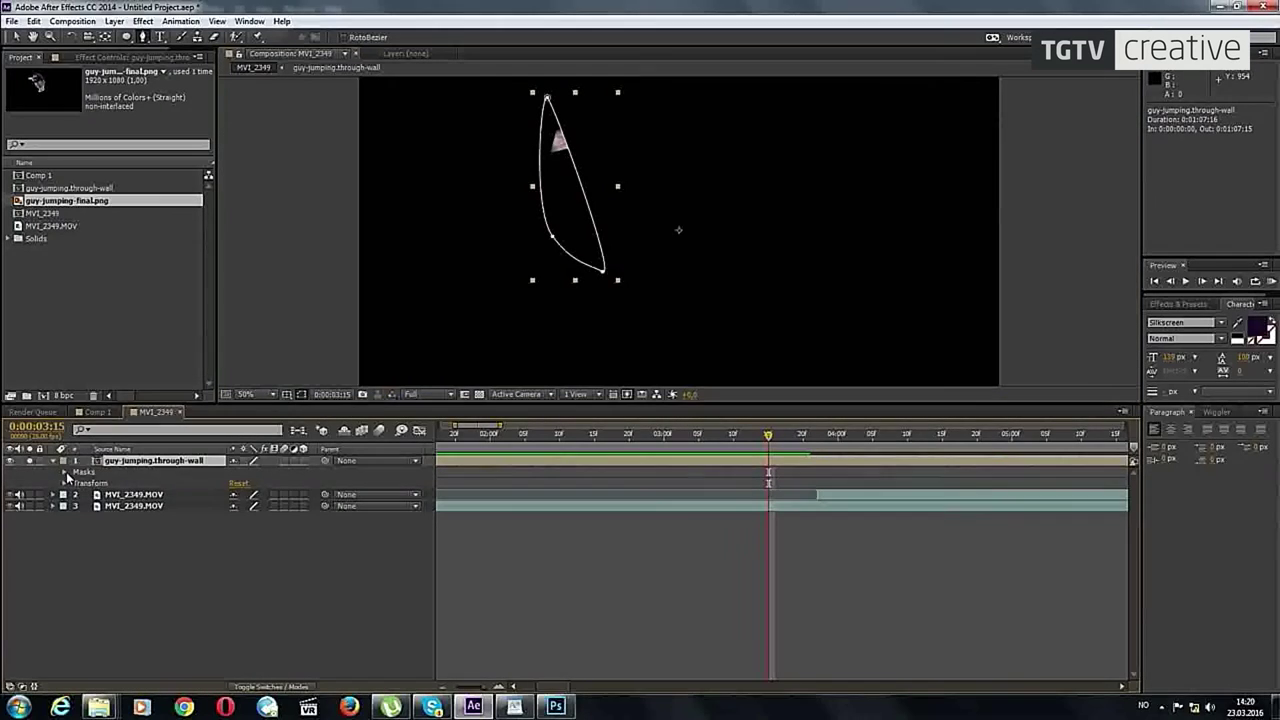
pyautogui.click(65, 471)
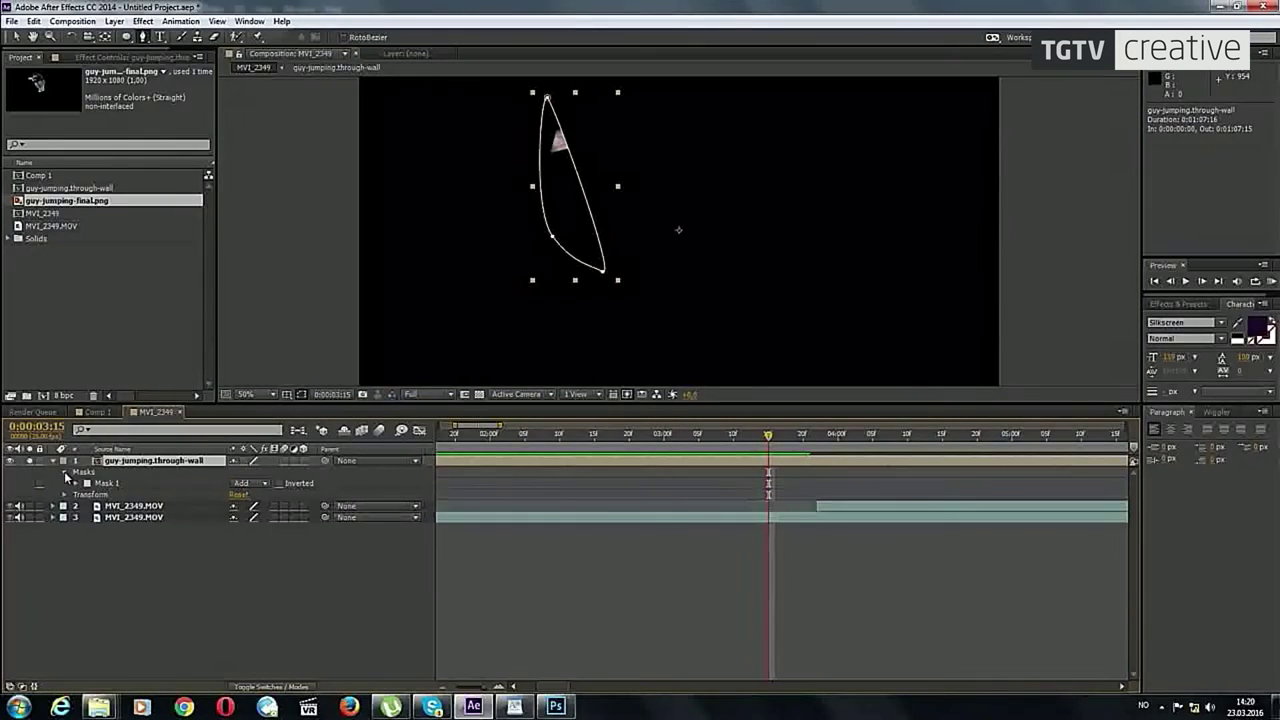
pyautogui.click(279, 483)
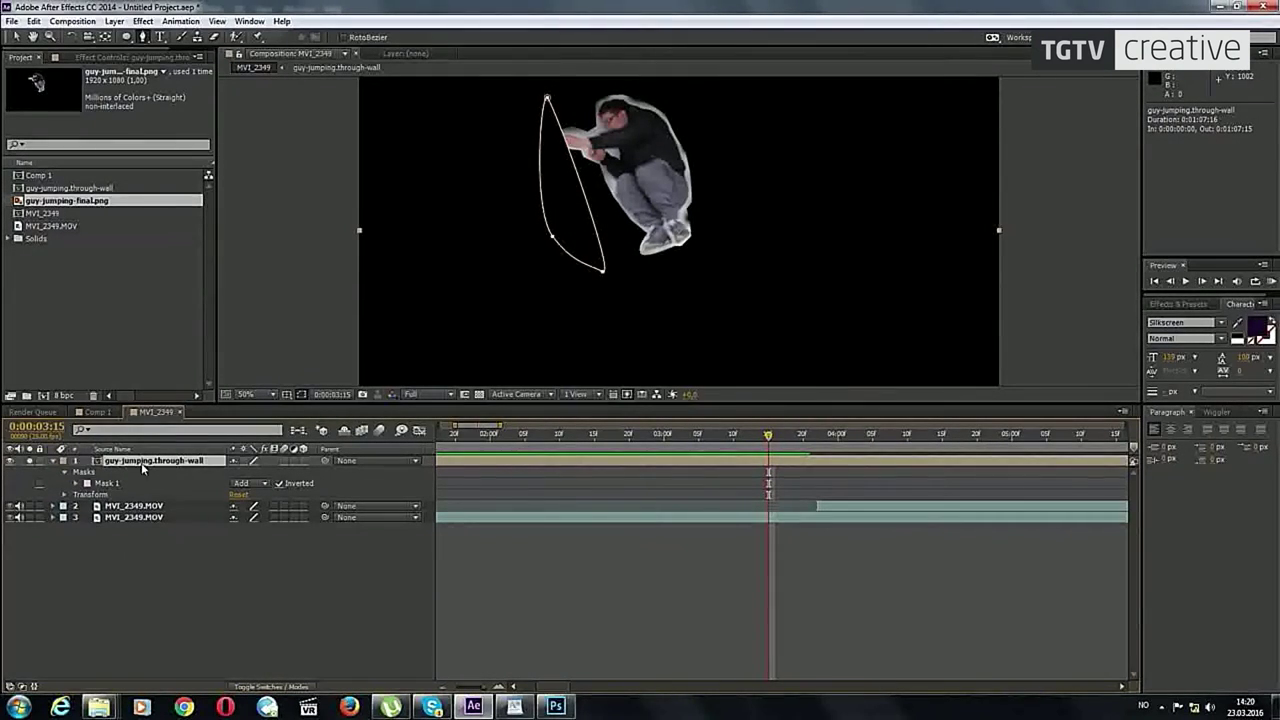
pyautogui.moveTo(768, 435); pyautogui.dragTo(733, 436)
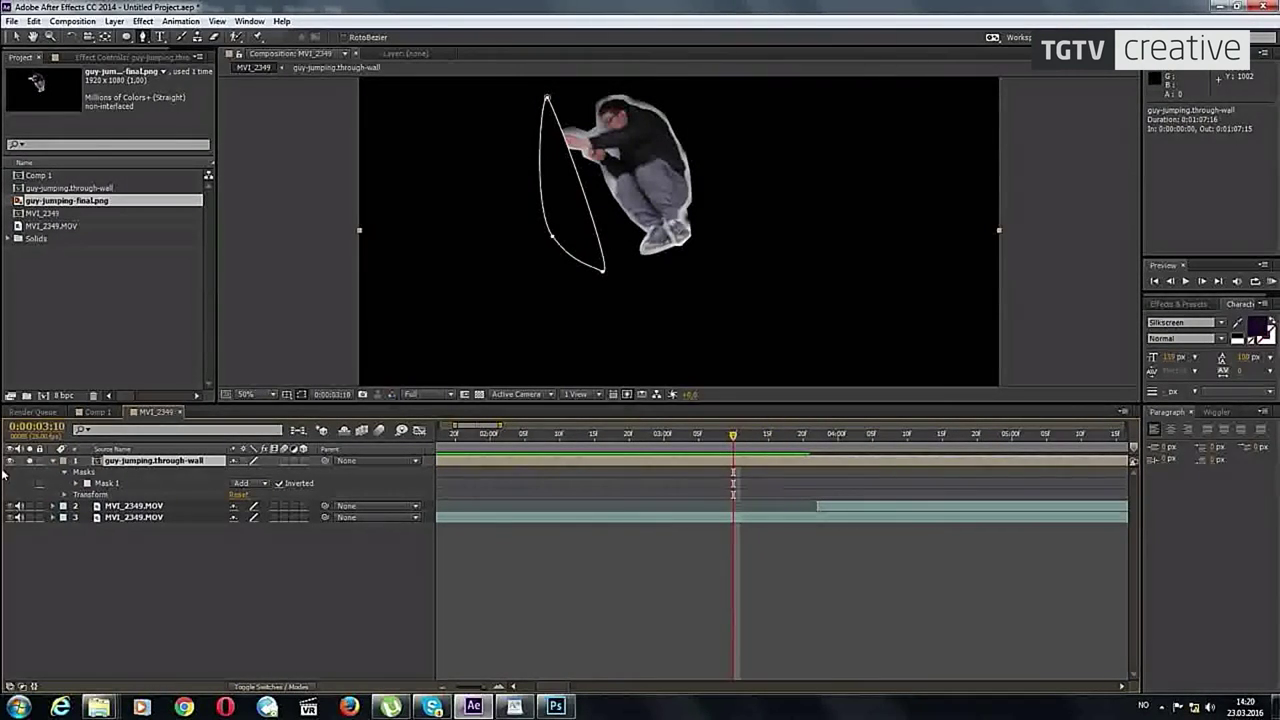
# Step: Unsolo the wall layer and play from 0:00:03:14 to where the man hits the wall
pyautogui.click(29, 462)
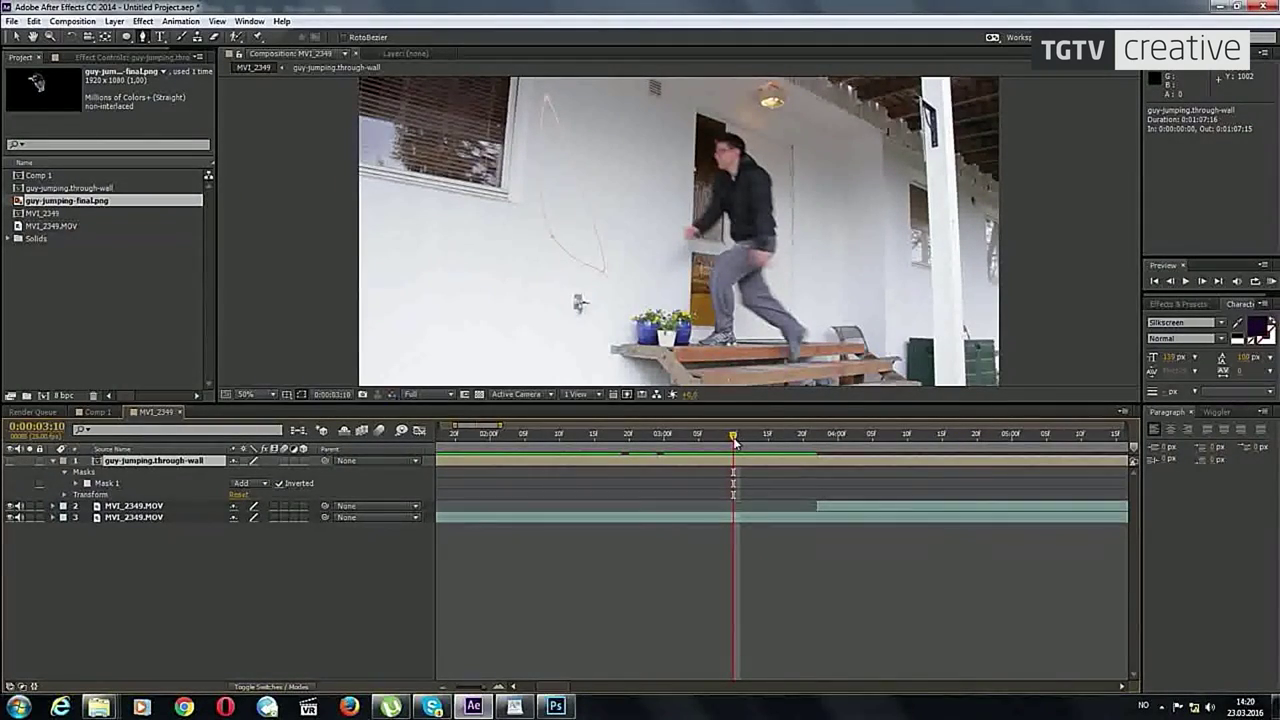
pyautogui.moveTo(733, 437); pyautogui.dragTo(767, 446)
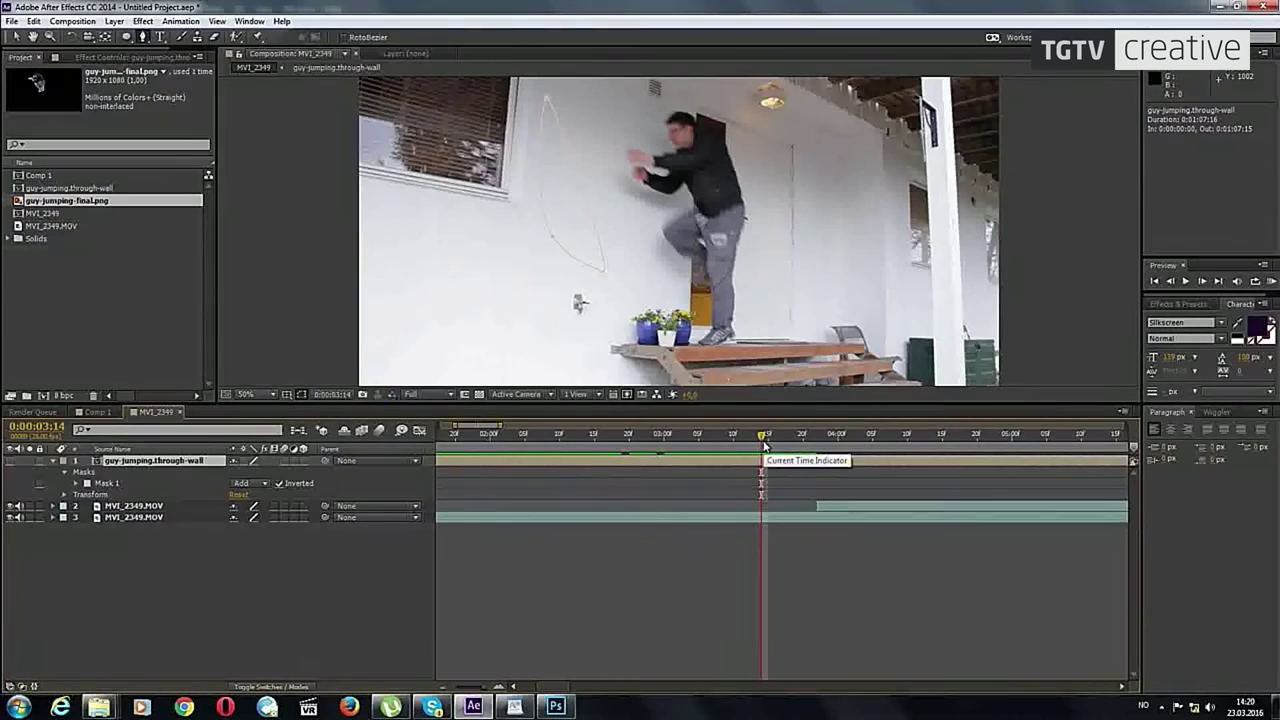
pyautogui.press('space')
# Step: Step frame by frame between 0:00:03:20 and 0:00:03:22, stopping at 0:00:03:21
pyautogui.press('pagedown')
pyautogui.press('pagedown')
pyautogui.press('pageup')
pyautogui.press('pageup')
pyautogui.press('pageup')
pyautogui.press('pagedown')
pyautogui.press('pagedown')
pyautogui.press('pageup')
pyautogui.press('pagedown')
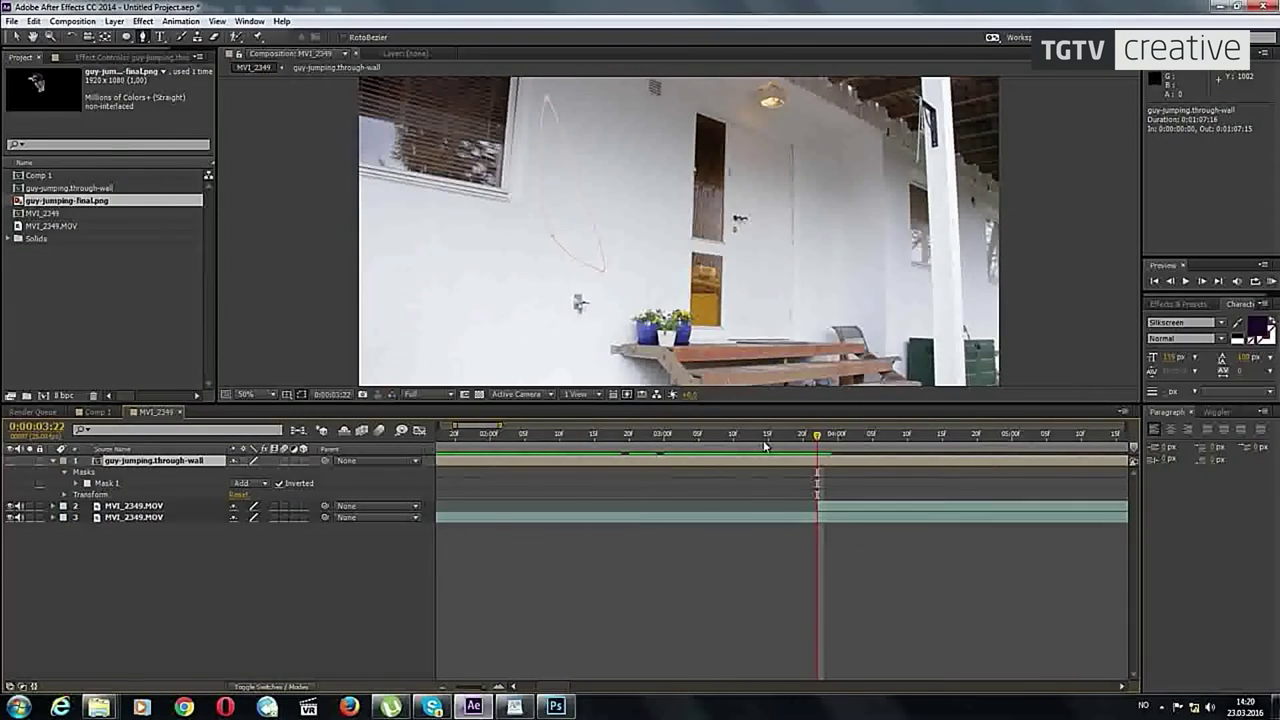
pyautogui.press('pageup')
pyautogui.press('pageup')
pyautogui.press('pagedown')
pyautogui.press('pageup')
pyautogui.press('pageup')
pyautogui.press('pagedown')
pyautogui.press('pagedown')
pyautogui.press('pageup')
pyautogui.press('pageup')
pyautogui.press('pagedown')
pyautogui.press('pagedown')
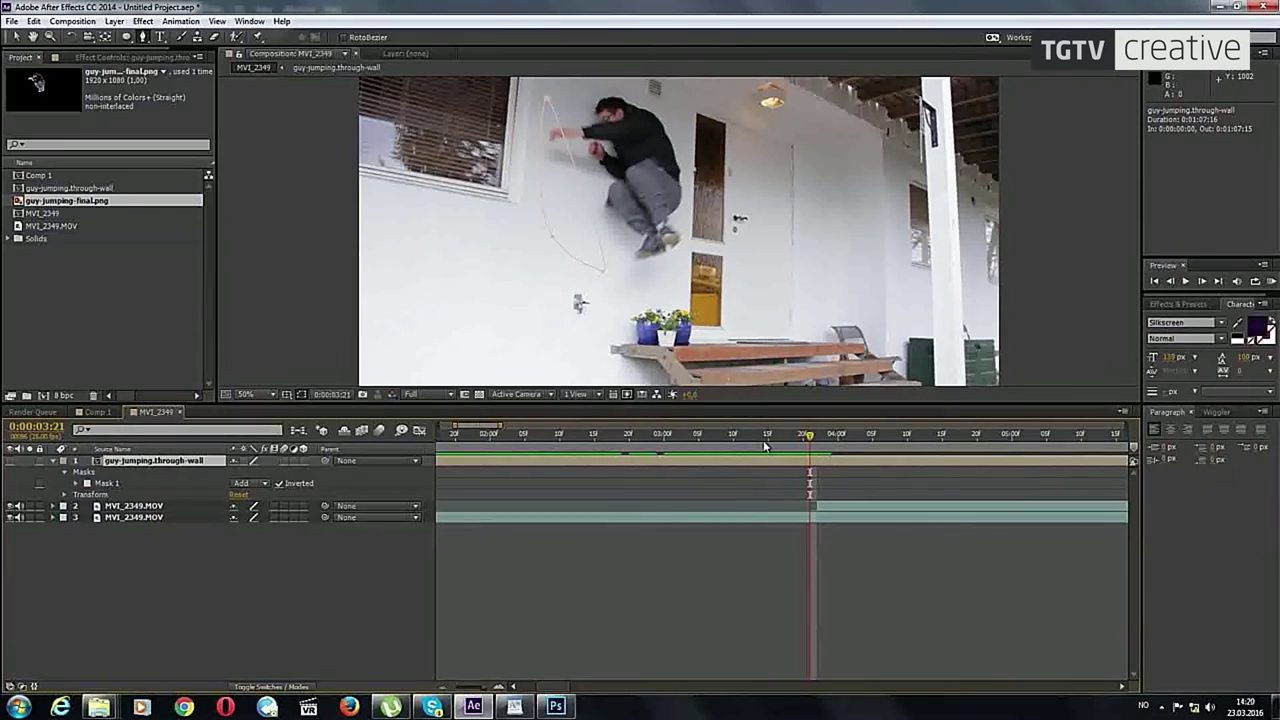
pyautogui.press('pageup')
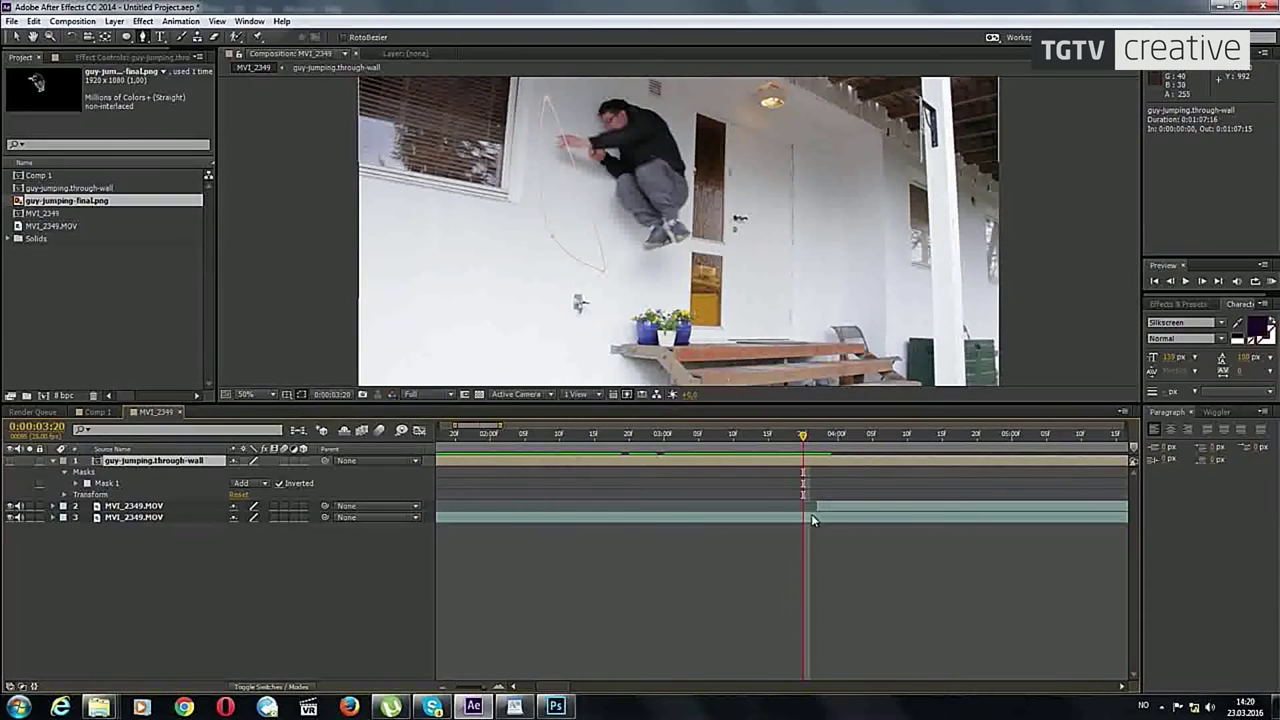
# Step: Slide the upper MVI_2349.MOV layer to start at 0:00:03:20 and scrub to verify
pyautogui.click(10, 517)
pyautogui.click(10, 517)
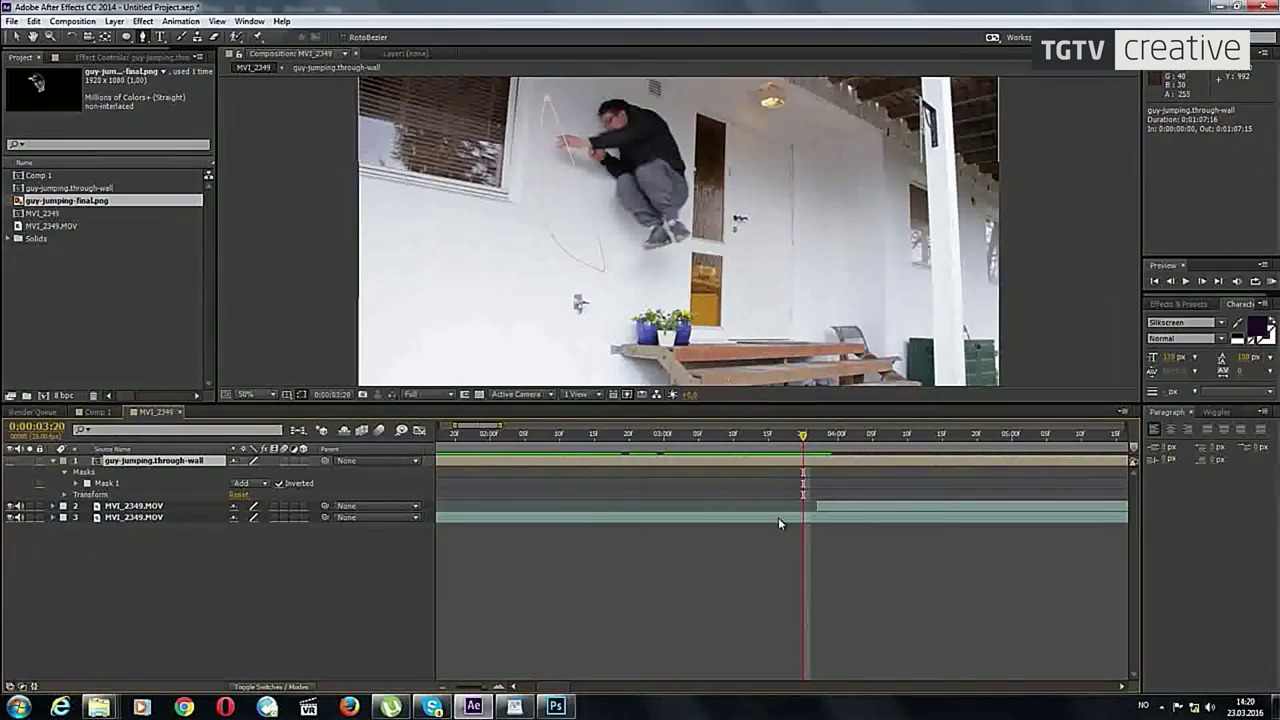
pyautogui.moveTo(836, 508); pyautogui.dragTo(823, 509)
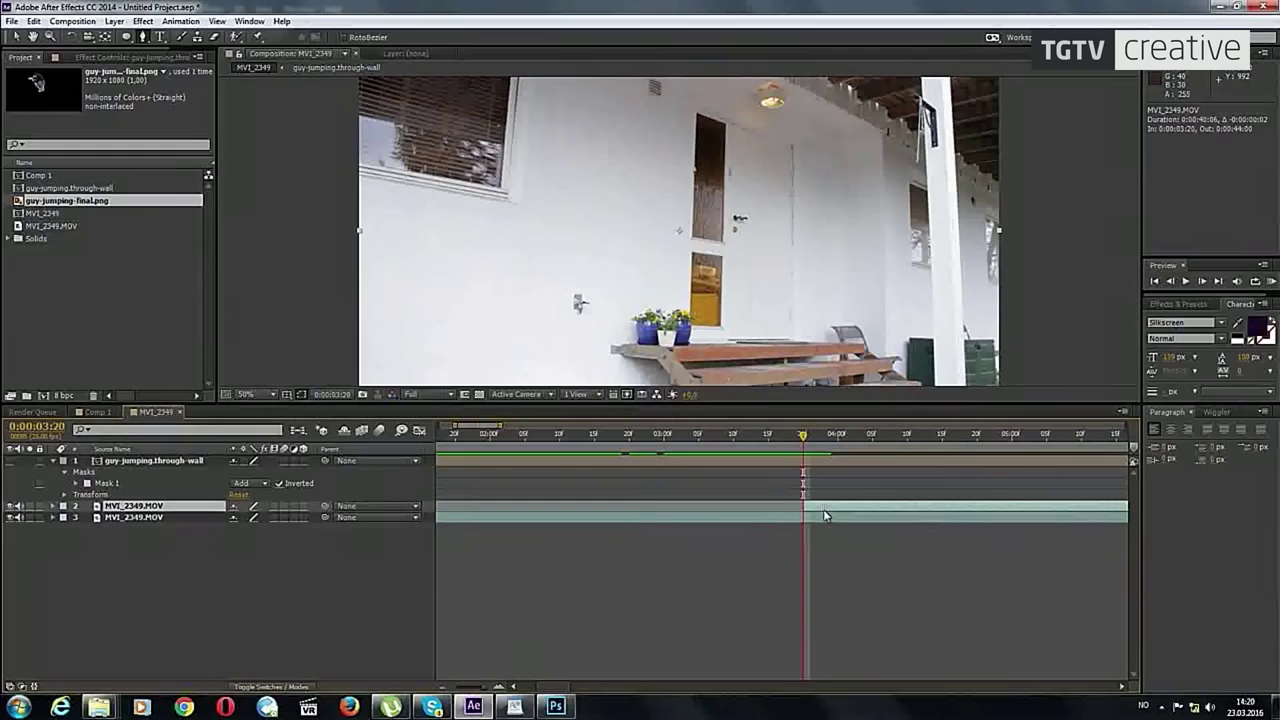
pyautogui.click(790, 438)
pyautogui.moveTo(790, 438); pyautogui.dragTo(797, 447)
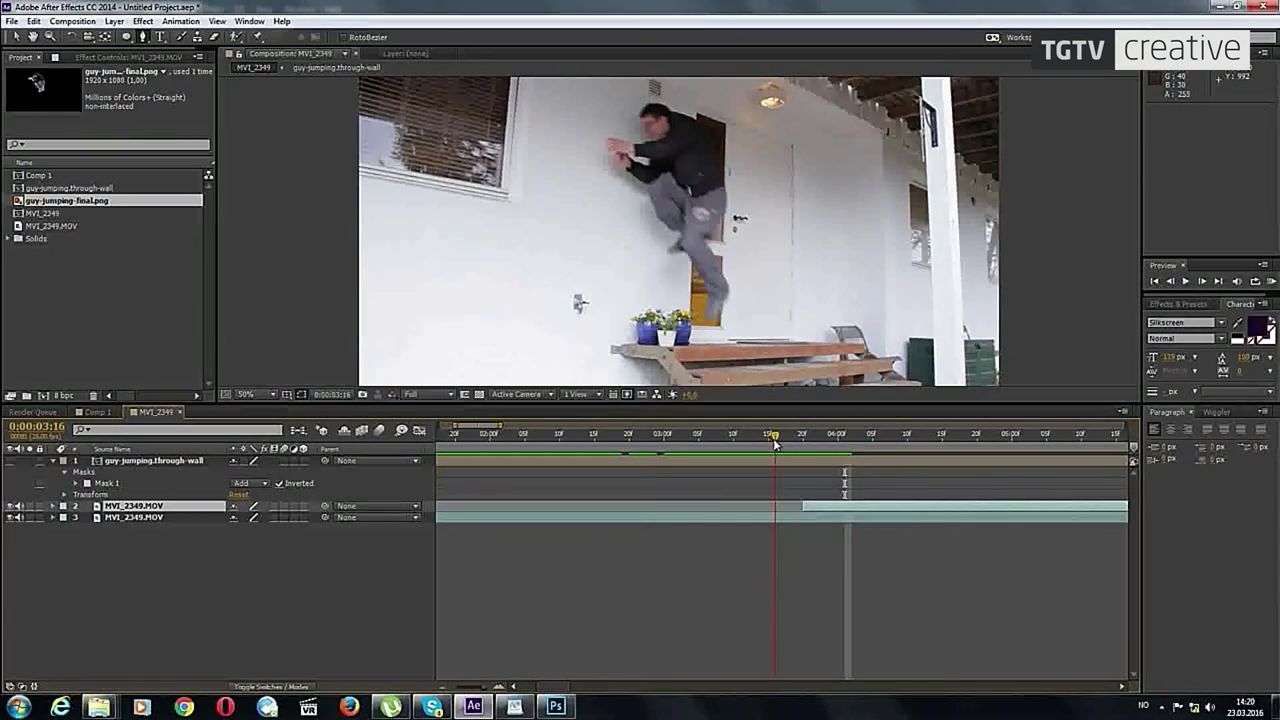
pyautogui.moveTo(800, 437); pyautogui.dragTo(802, 444)
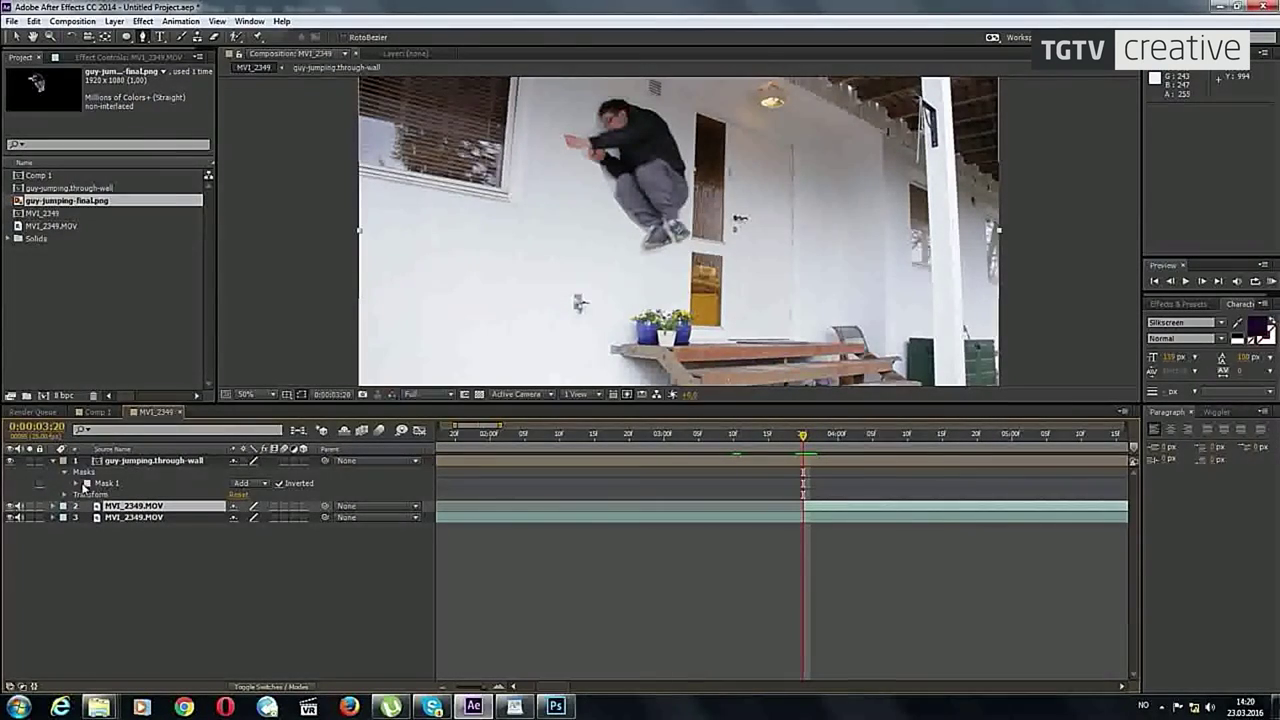
# Step: Select Mask 1's path and adjust its top and bottom vertices
pyautogui.click(75, 484)
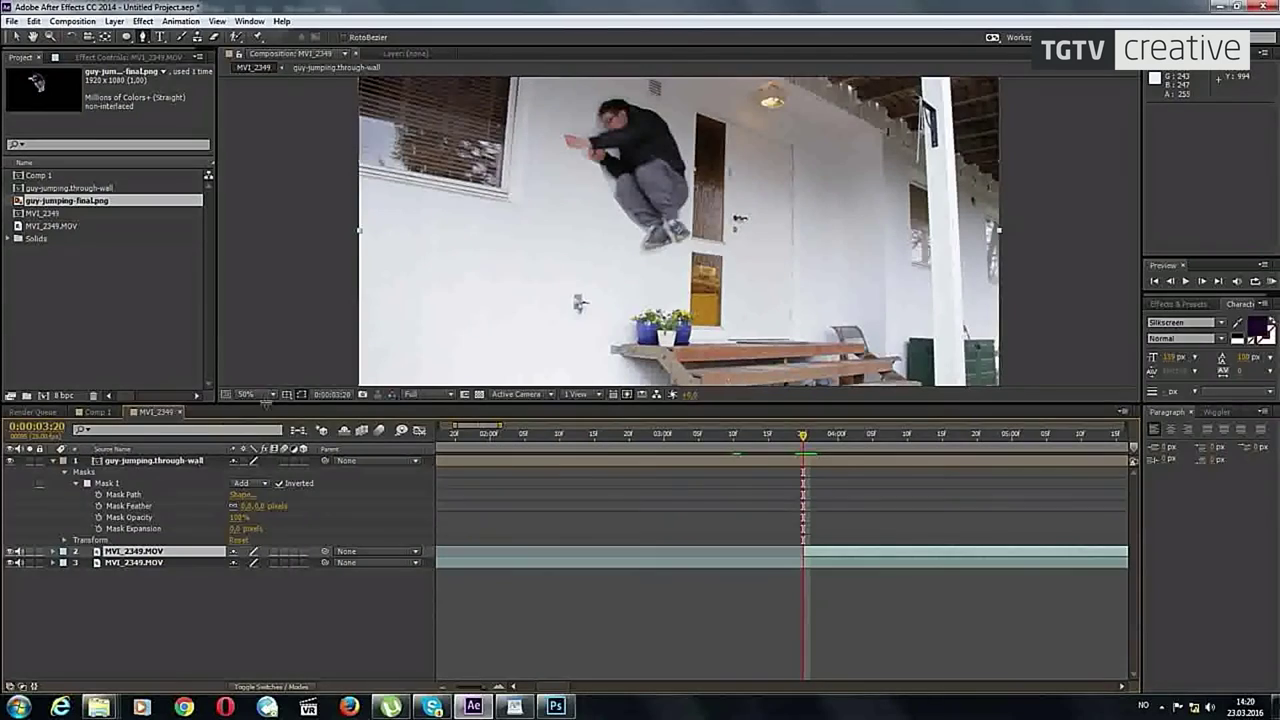
pyautogui.click(124, 494)
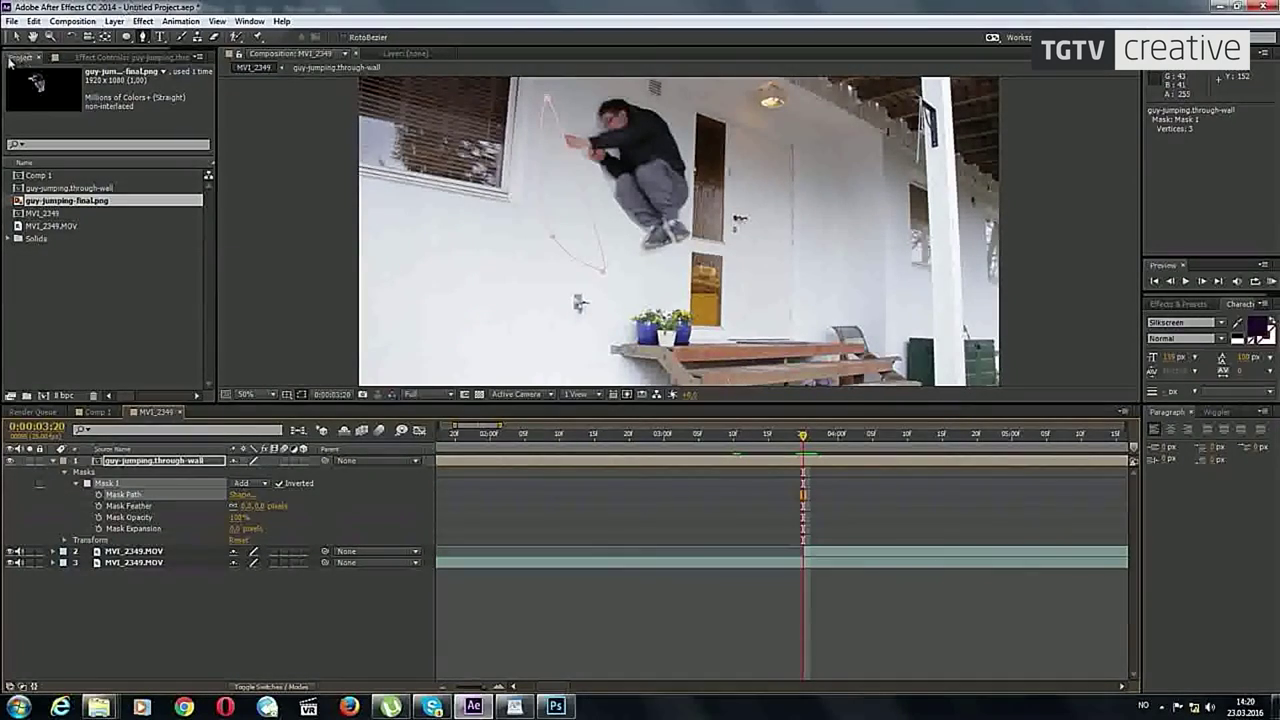
pyautogui.click(16, 36)
pyautogui.moveTo(545, 98); pyautogui.dragTo(534, 103)
pyautogui.moveTo(588, 273); pyautogui.dragTo(587, 279)
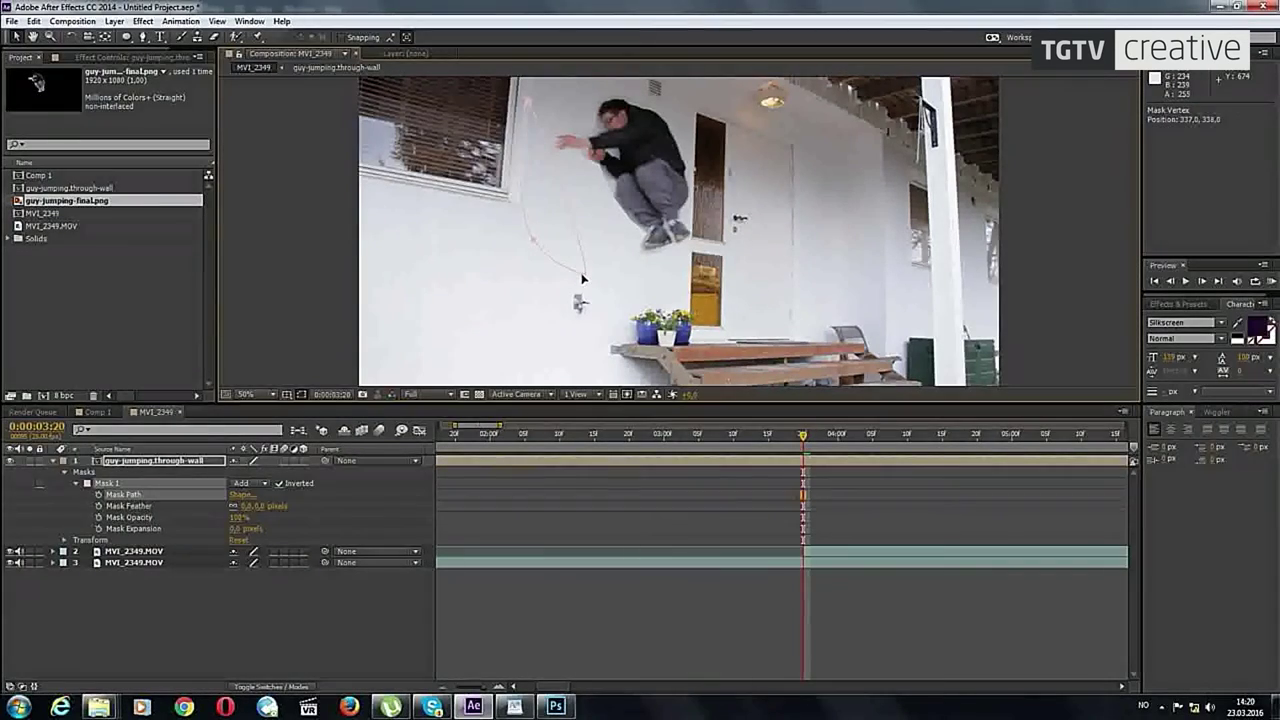
# Step: At 0:00:04:01, move the mask's top, bottom and left points outward
pyautogui.click(799, 438)
pyautogui.moveTo(799, 438); pyautogui.dragTo(845, 438)
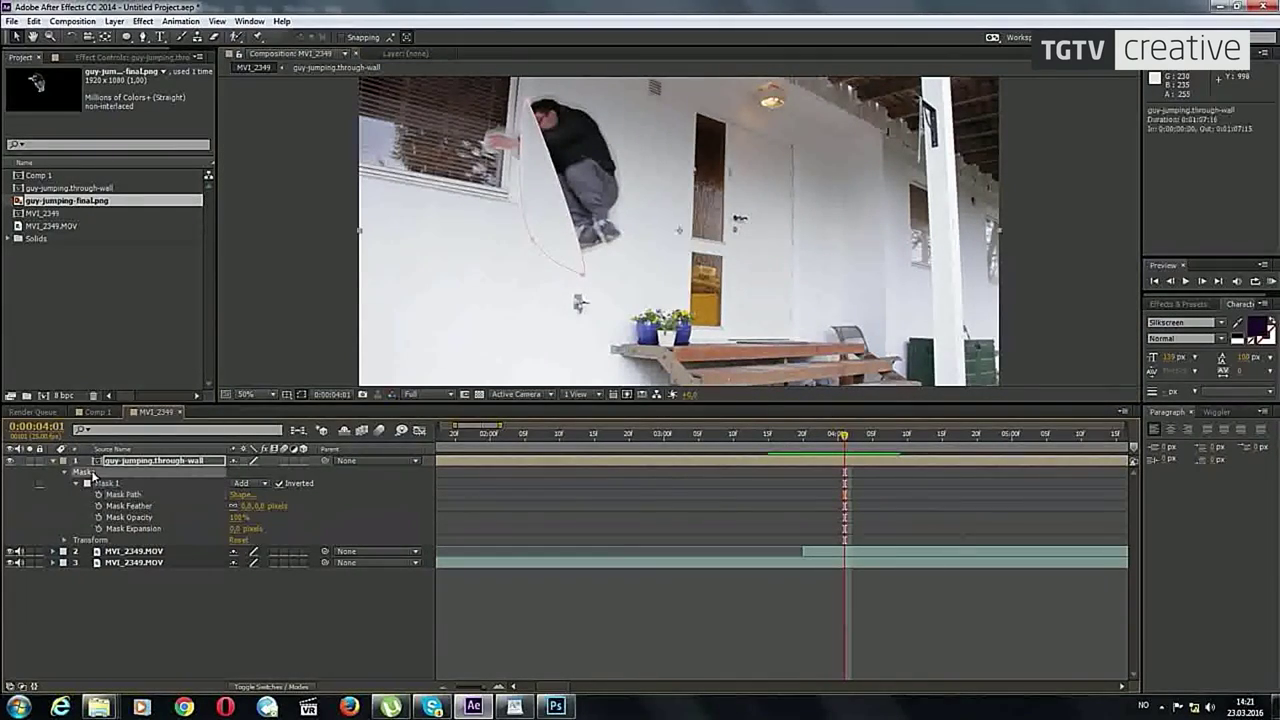
pyautogui.moveTo(526, 102); pyautogui.dragTo(567, 80)
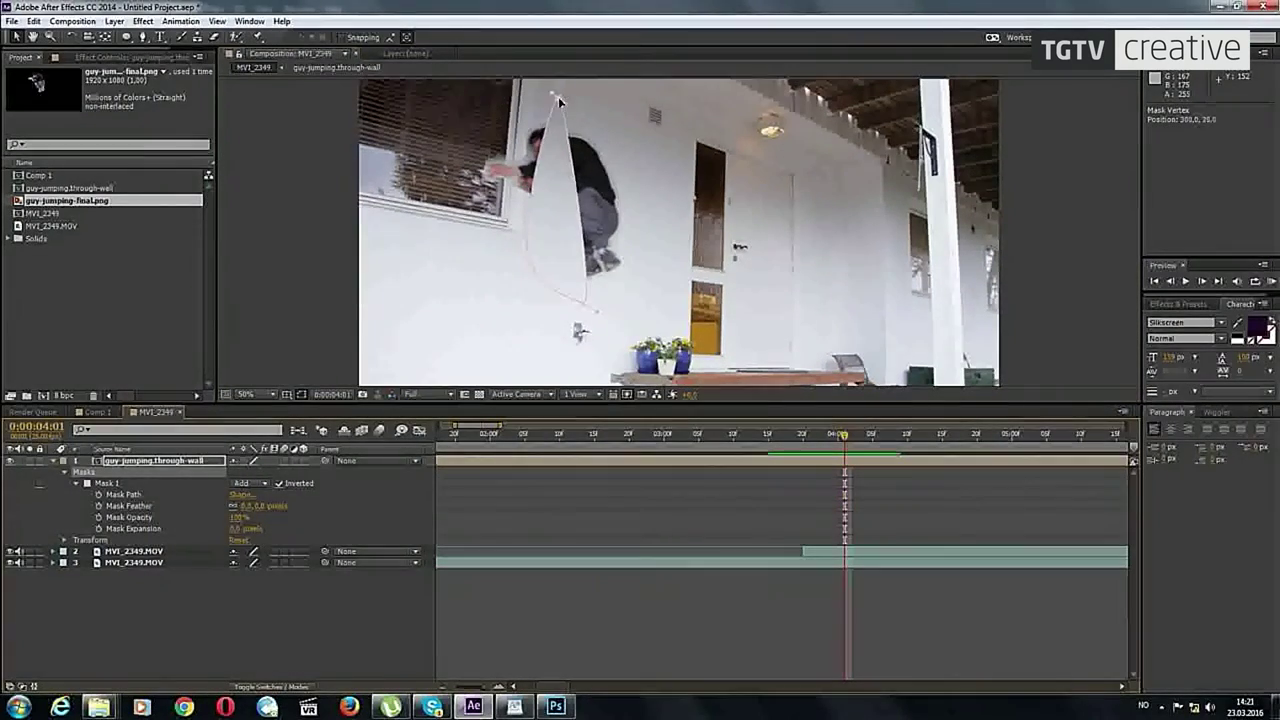
pyautogui.moveTo(586, 280)
pyautogui.mouseDown()
pyautogui.moveTo(590, 308)
pyautogui.moveTo(636, 307)
pyautogui.mouseUp()
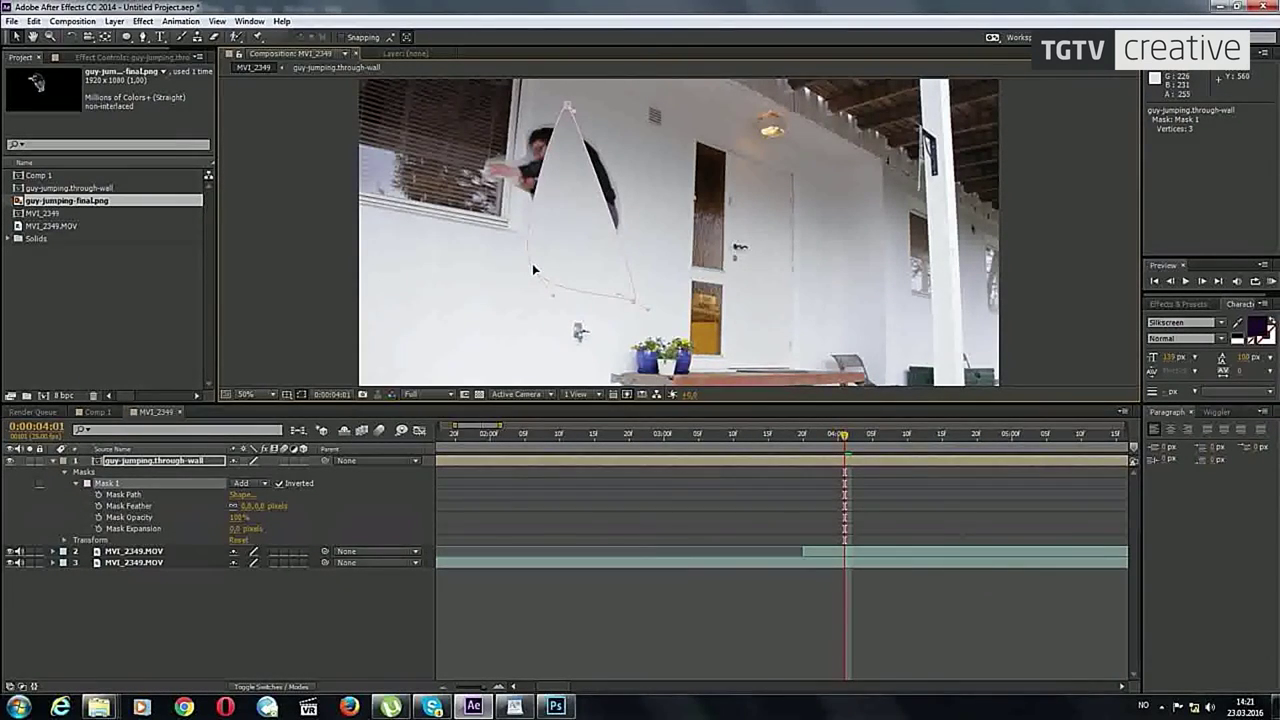
pyautogui.moveTo(532, 263); pyautogui.dragTo(503, 249)
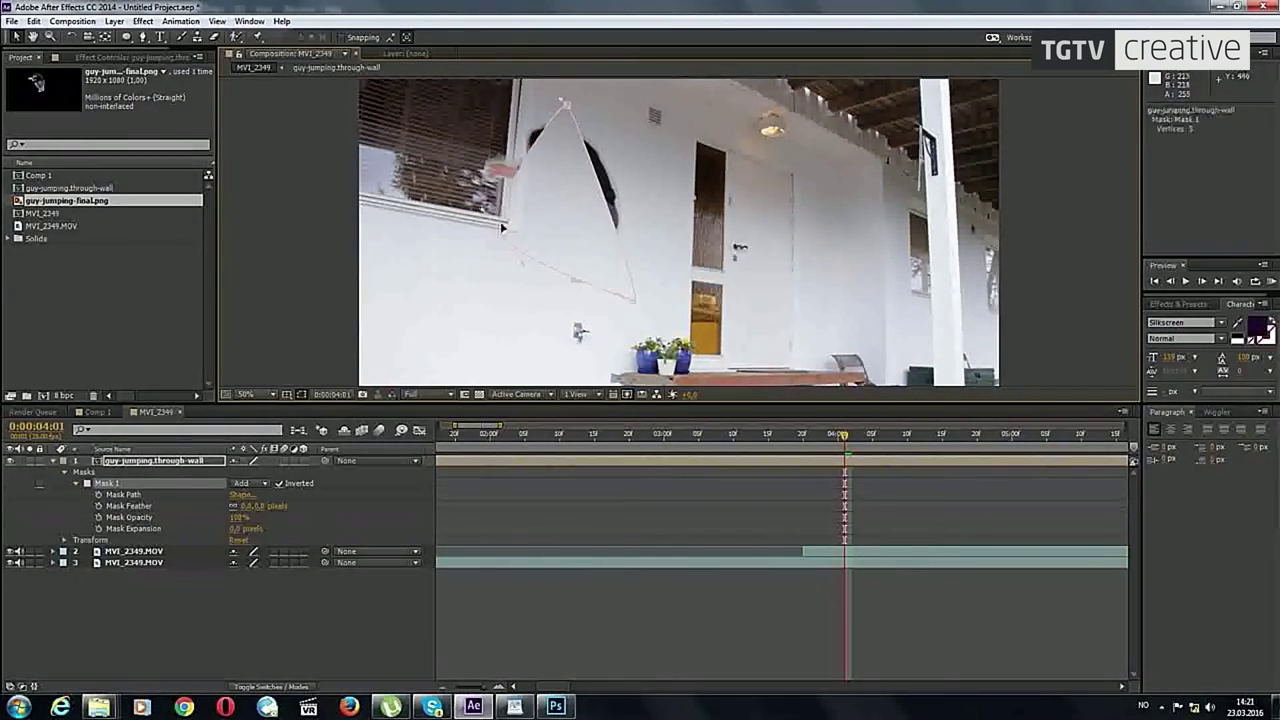
# Step: Add a fourth vertex and curve the mask around the window edge
pyautogui.click(144, 37)
pyautogui.click(545, 145)
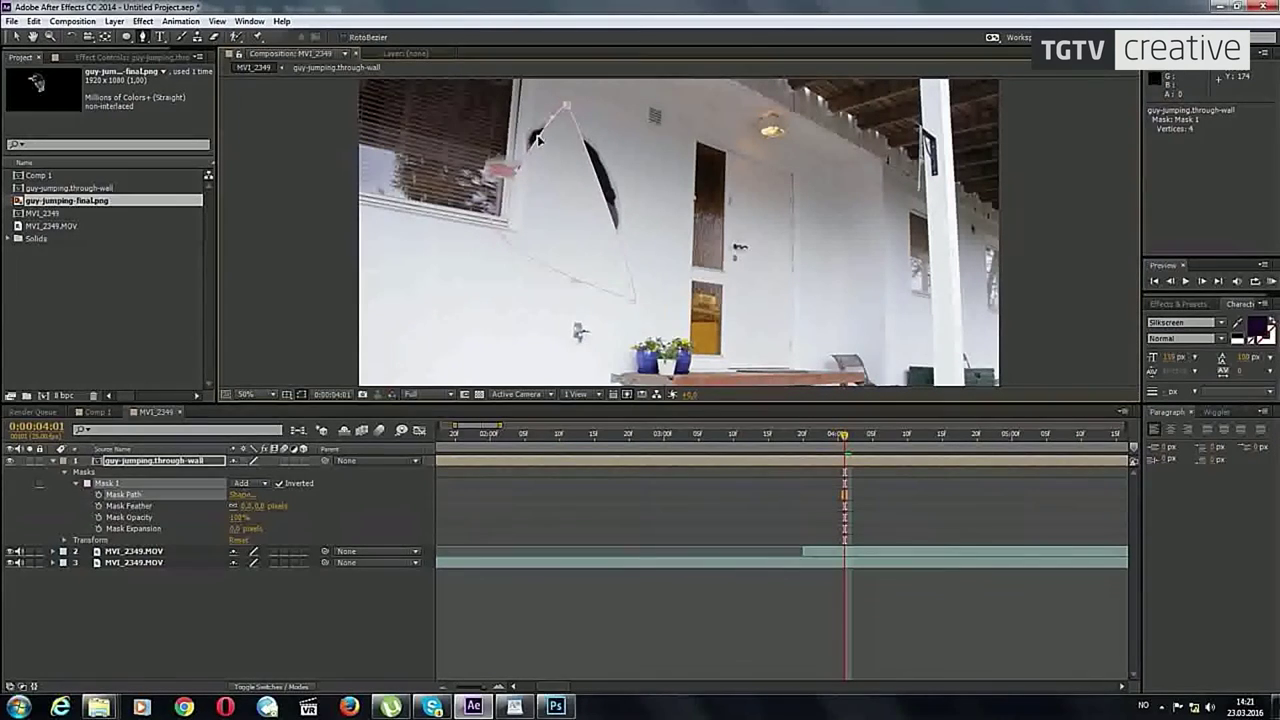
pyautogui.click(16, 37)
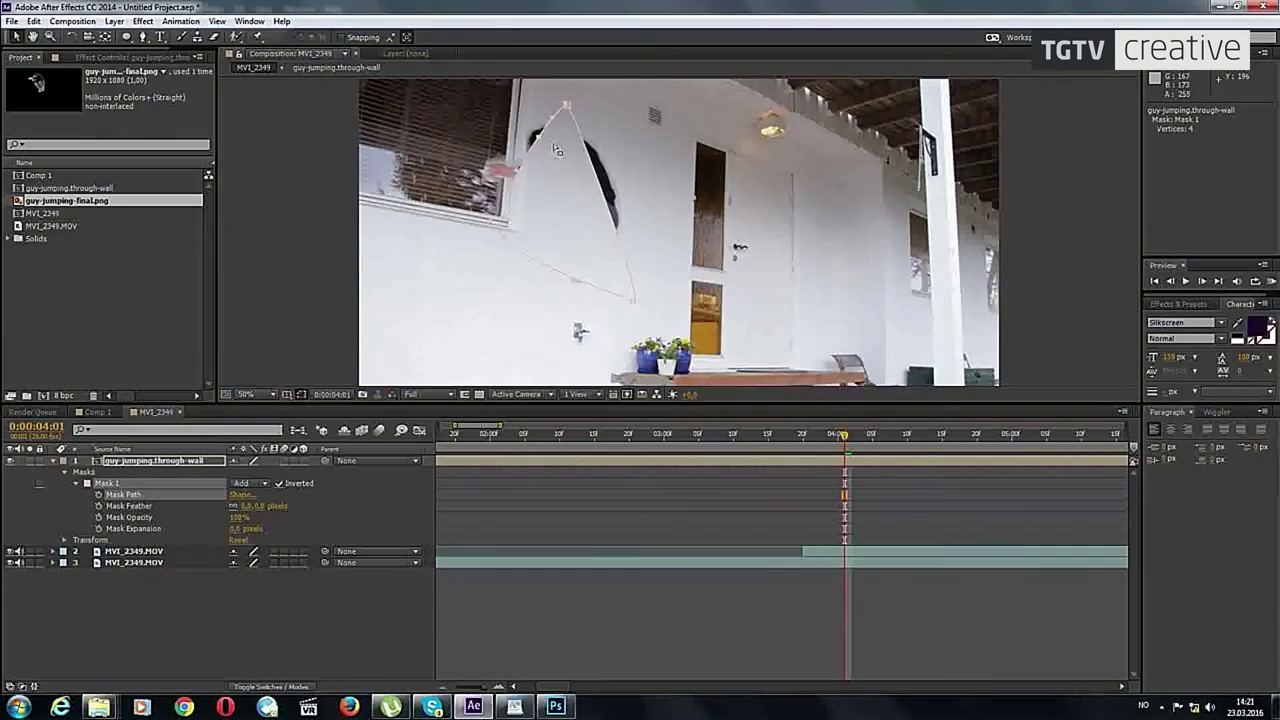
pyautogui.moveTo(535, 140)
pyautogui.mouseDown()
pyautogui.moveTo(490, 106)
pyautogui.moveTo(599, 107)
pyautogui.mouseUp()
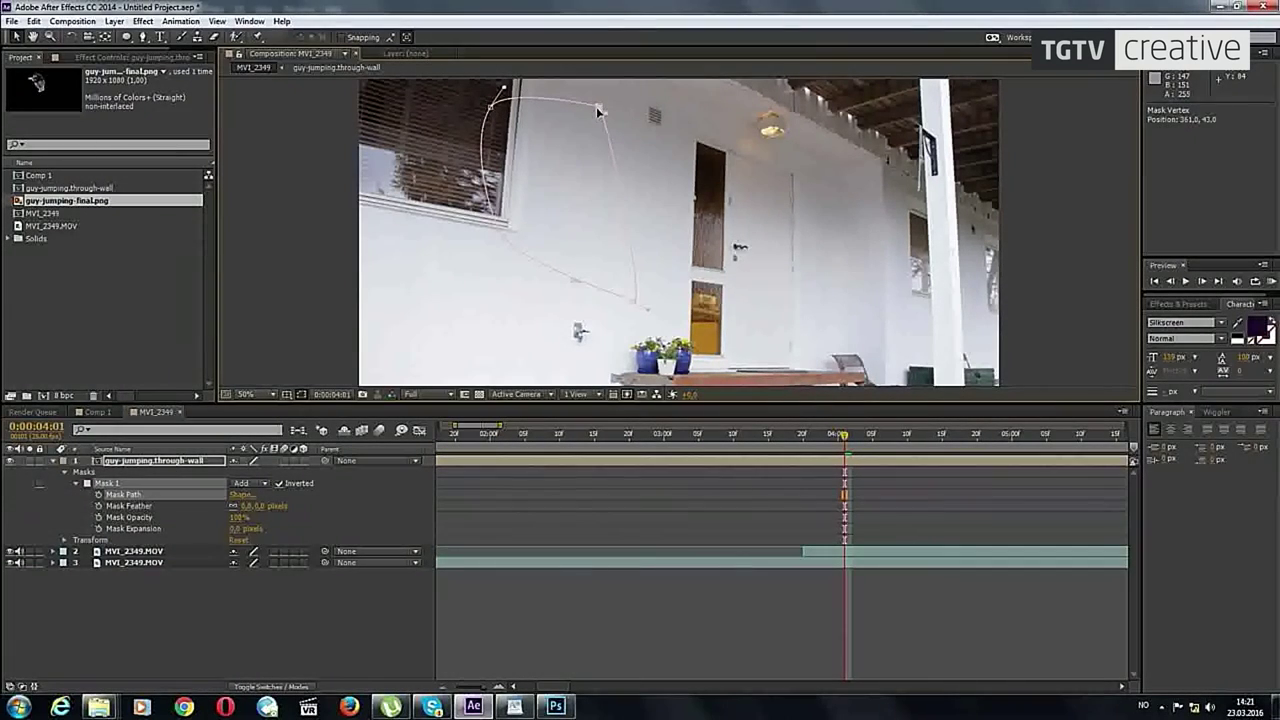
pyautogui.moveTo(637, 303)
pyautogui.mouseDown()
pyautogui.moveTo(627, 310)
pyautogui.moveTo(644, 326)
pyautogui.mouseUp()
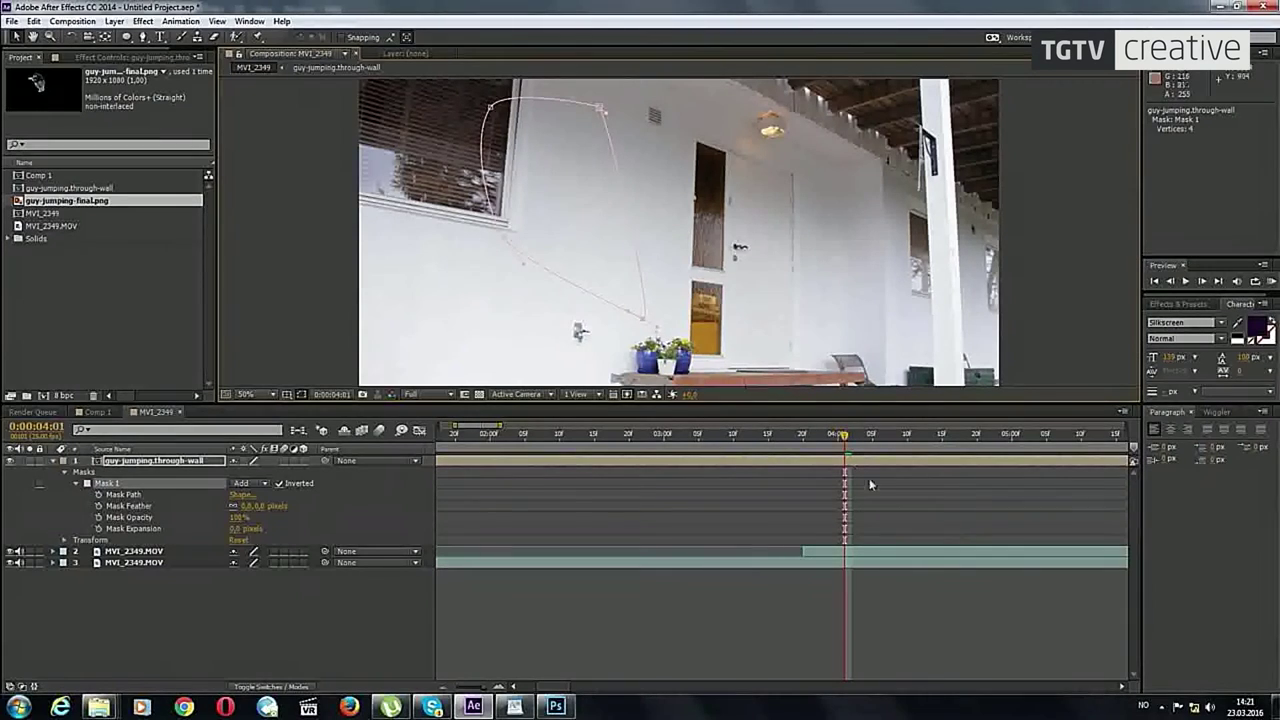
pyautogui.moveTo(842, 440); pyautogui.dragTo(805, 440)
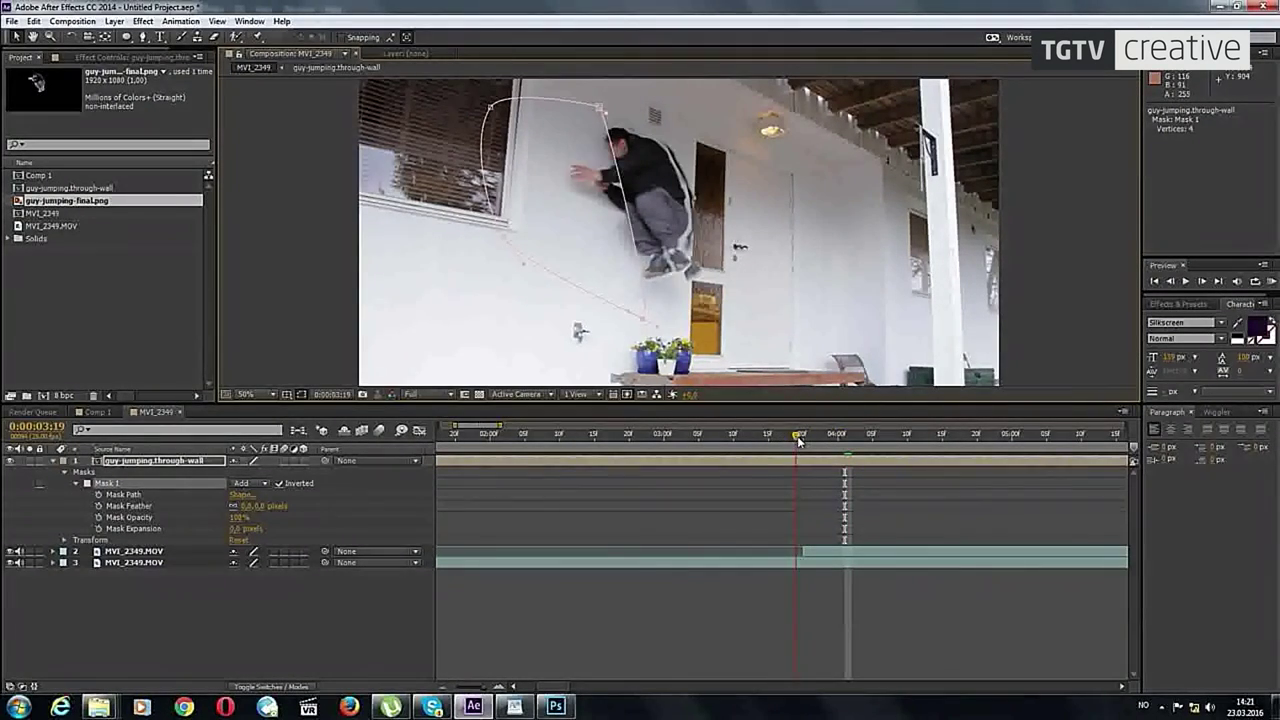
# Step: Set a Mask Path keyframe at 0:00:04:00
pyautogui.press('pageup')
pyautogui.press('pagedown')
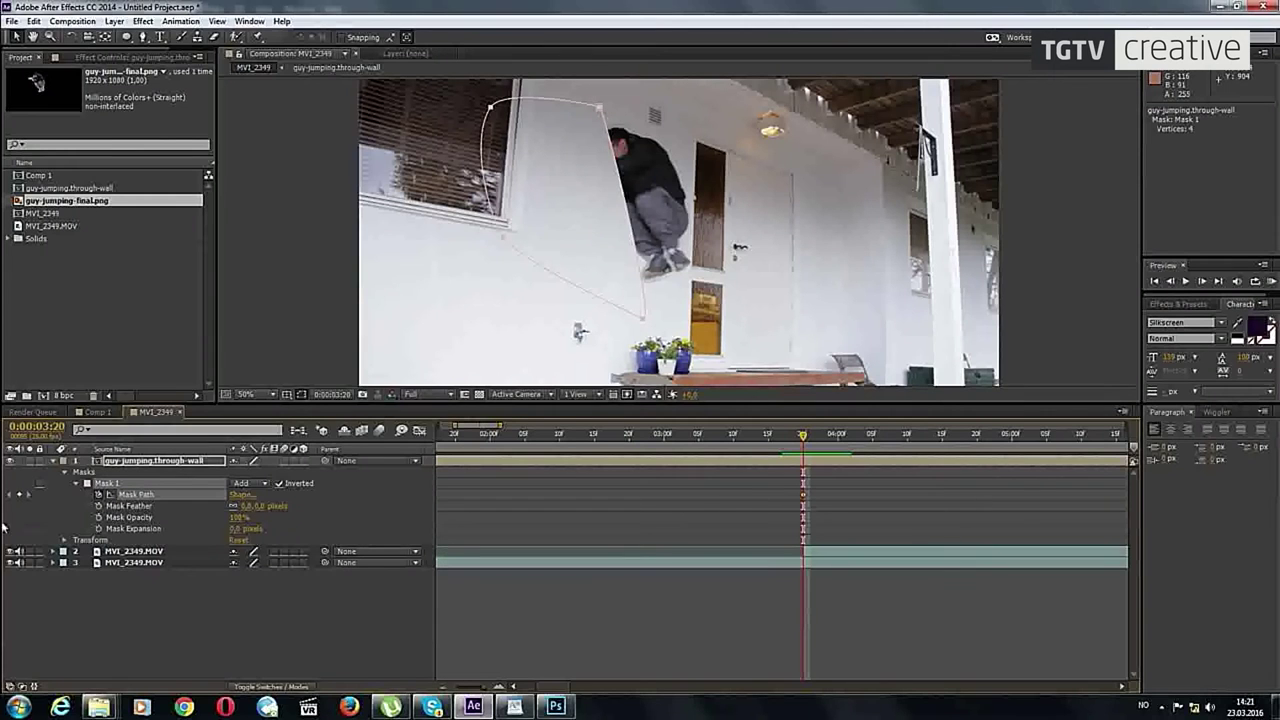
pyautogui.click(808, 437)
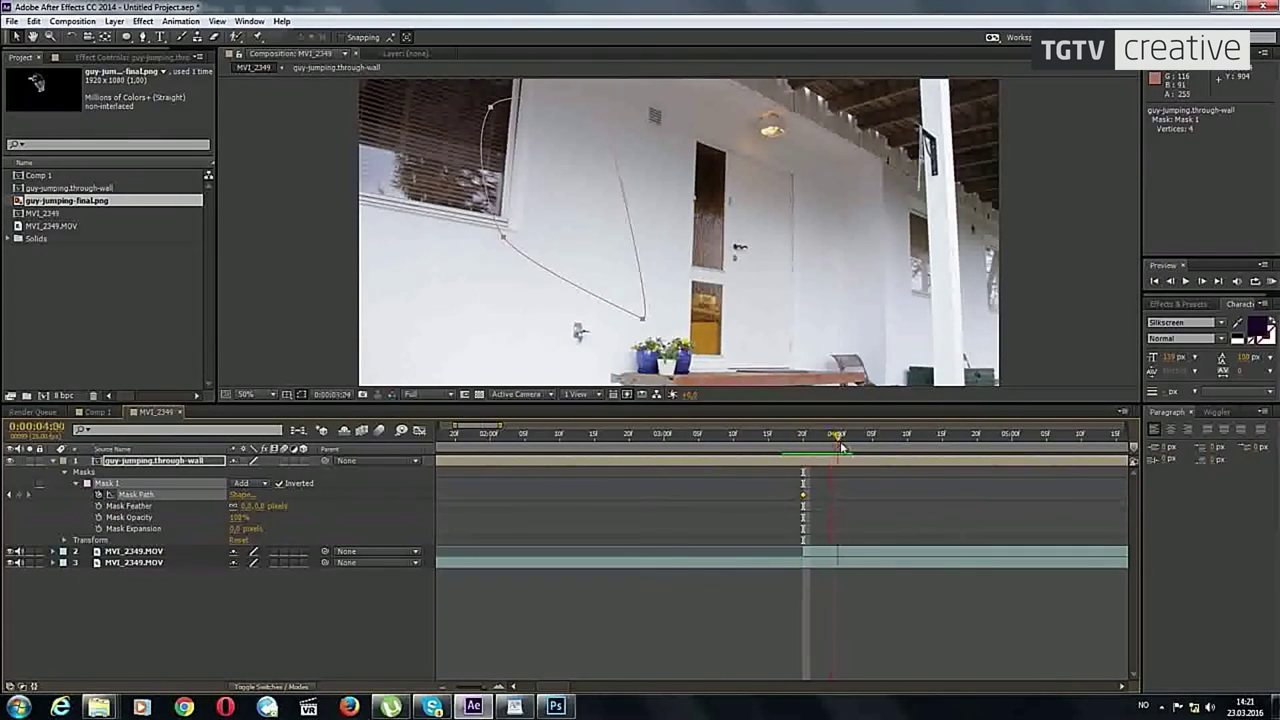
pyautogui.moveTo(816, 453); pyautogui.dragTo(833, 455)
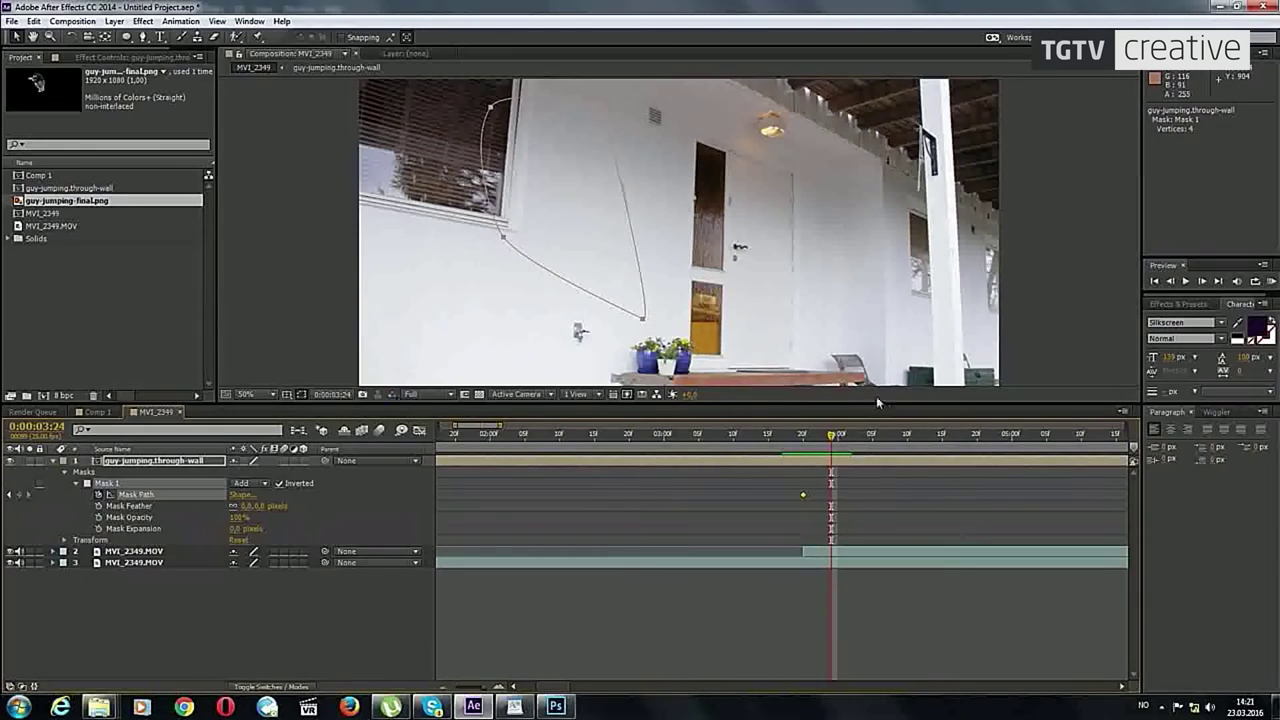
pyautogui.click(20, 494)
# Step: At 0:00:03:20, shift the whole mask left around the jumper
pyautogui.moveTo(838, 437); pyautogui.dragTo(800, 445)
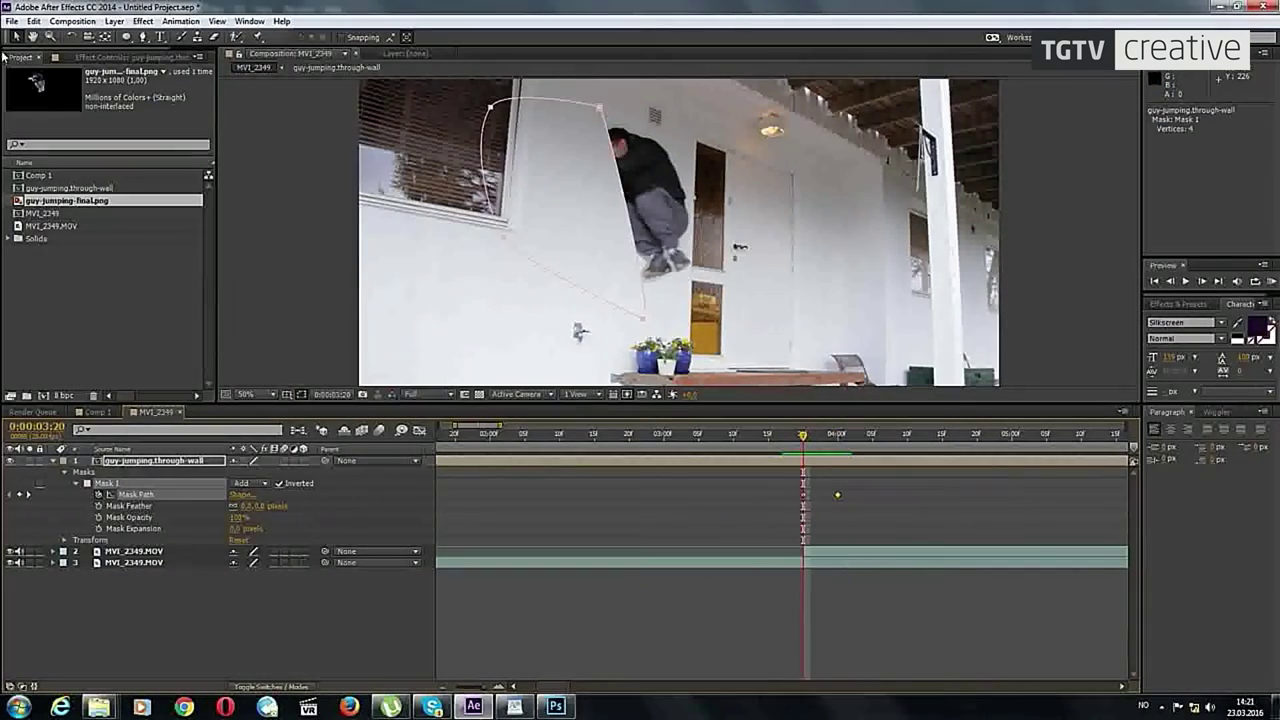
pyautogui.click(90, 483)
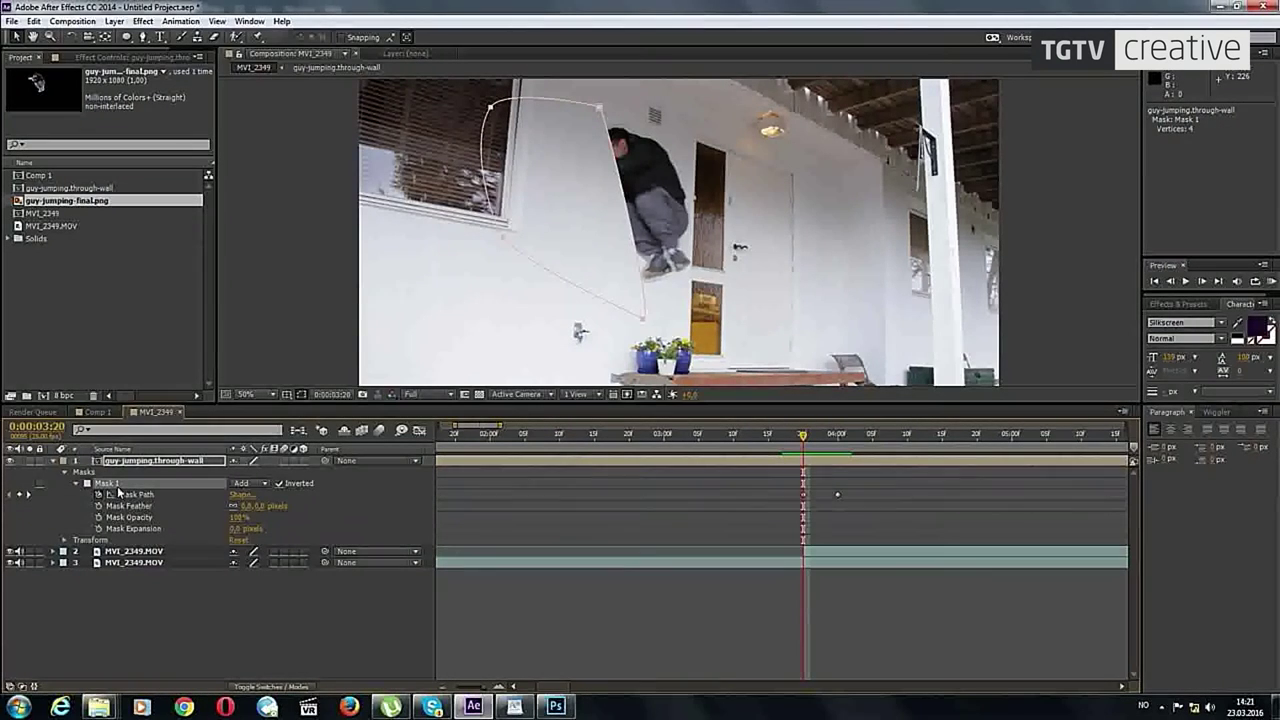
pyautogui.moveTo(642, 322)
pyautogui.mouseDown()
pyautogui.moveTo(628, 315)
pyautogui.moveTo(704, 326)
pyautogui.moveTo(569, 305)
pyautogui.mouseUp()
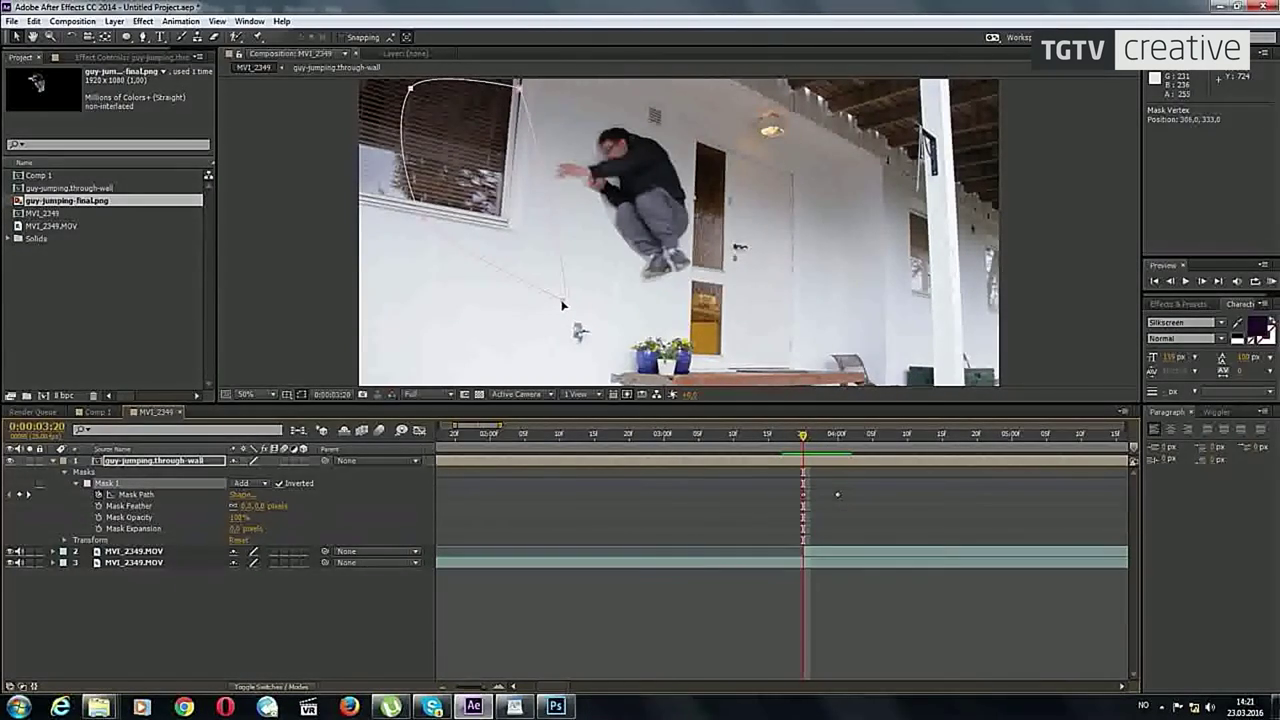
# Step: Preview the masked jump with the mask outline hidden, then select Mask Feather
pyautogui.press('space')
pyautogui.click(782, 433)
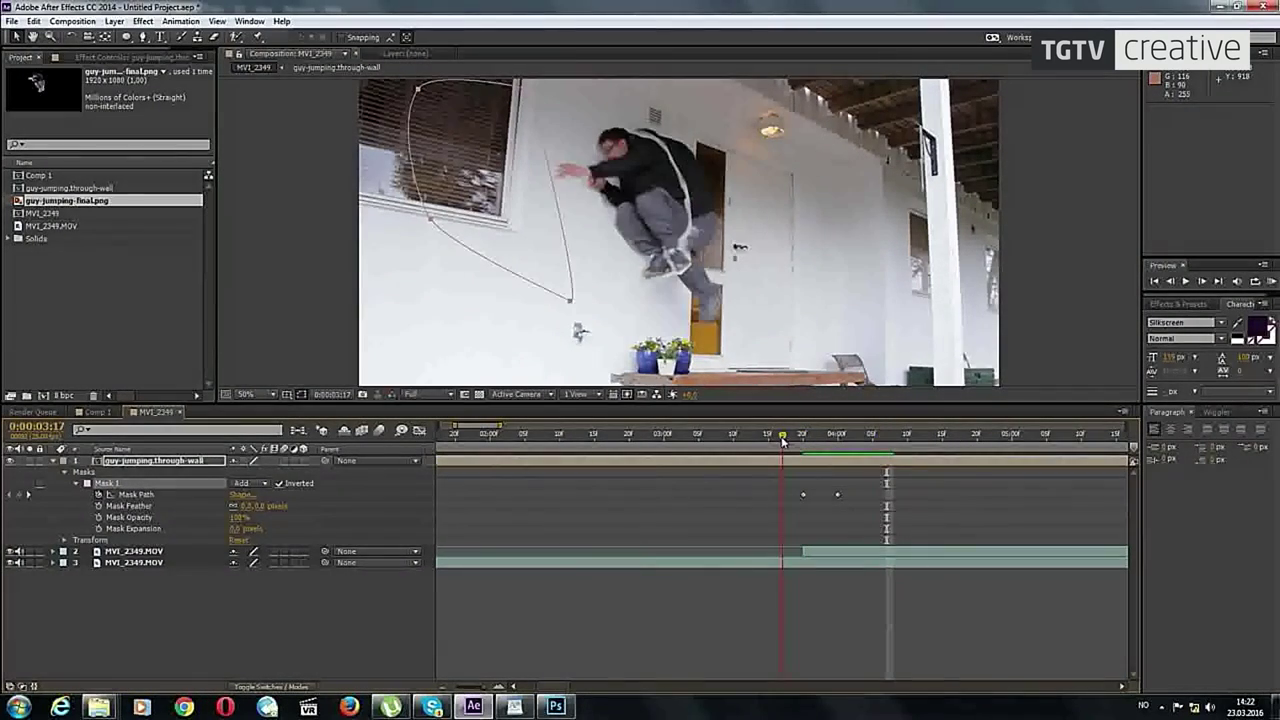
pyautogui.press('pagedown')
pyautogui.press('pagedown')
pyautogui.press('pagedown')
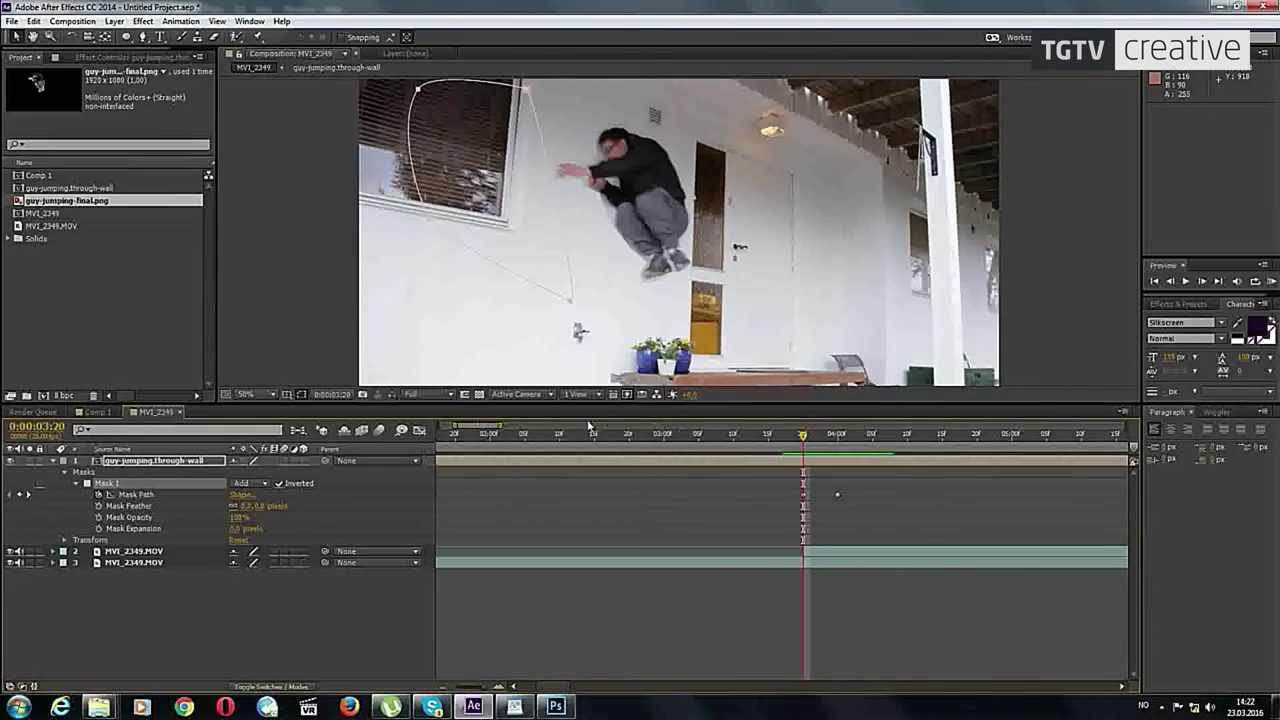
pyautogui.click(301, 395)
pyautogui.press('KP_0')
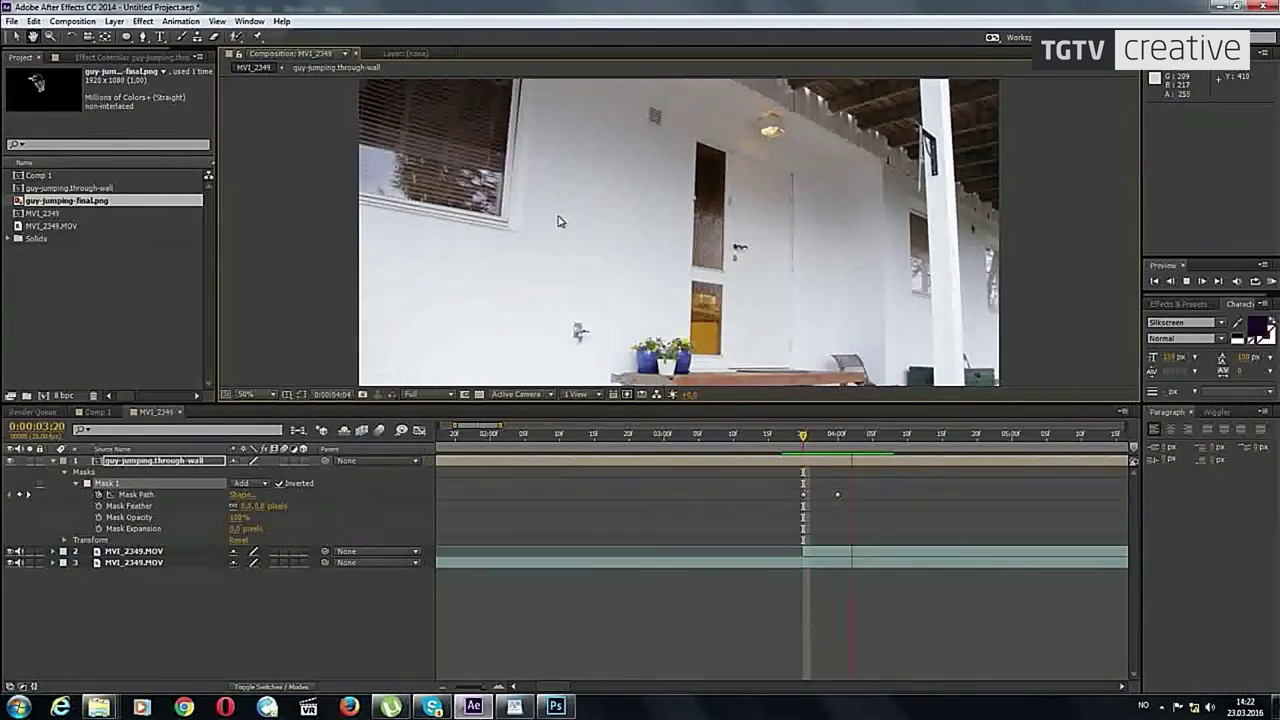
pyautogui.moveTo(802, 433)
pyautogui.mouseDown()
pyautogui.moveTo(779, 432)
pyautogui.moveTo(838, 446)
pyautogui.moveTo(808, 451)
pyautogui.mouseUp()
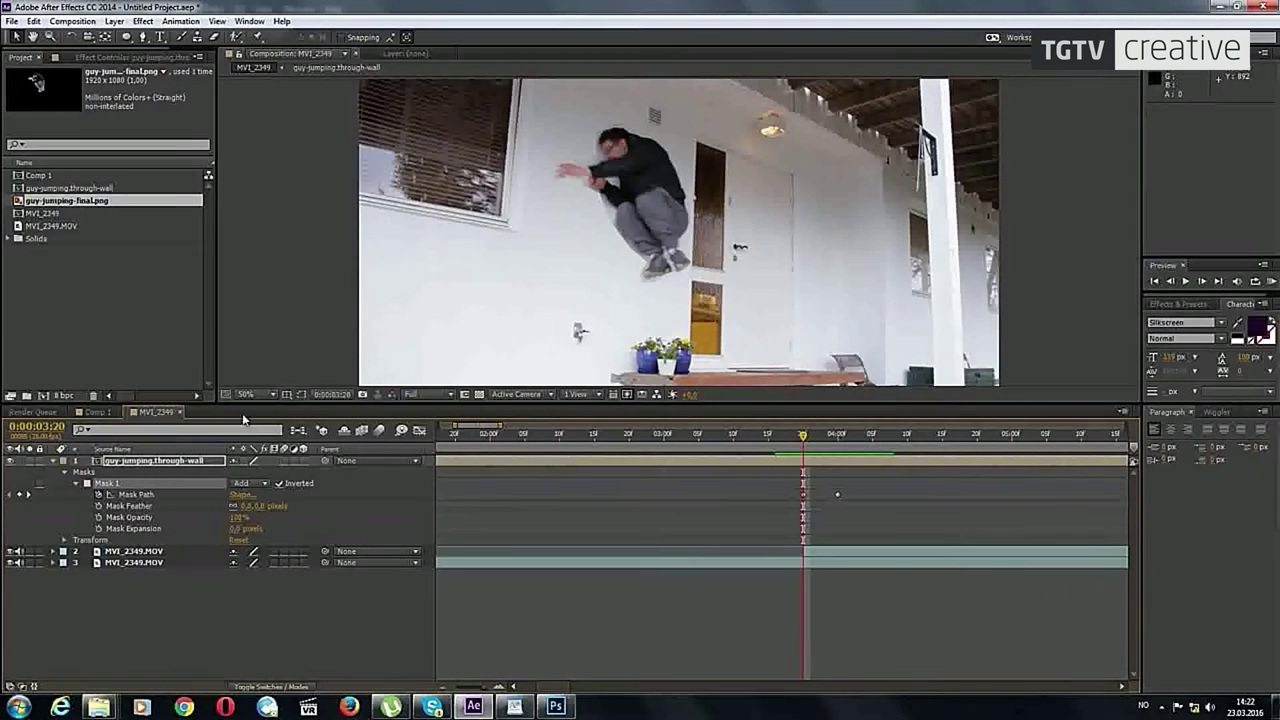
pyautogui.click(132, 507)
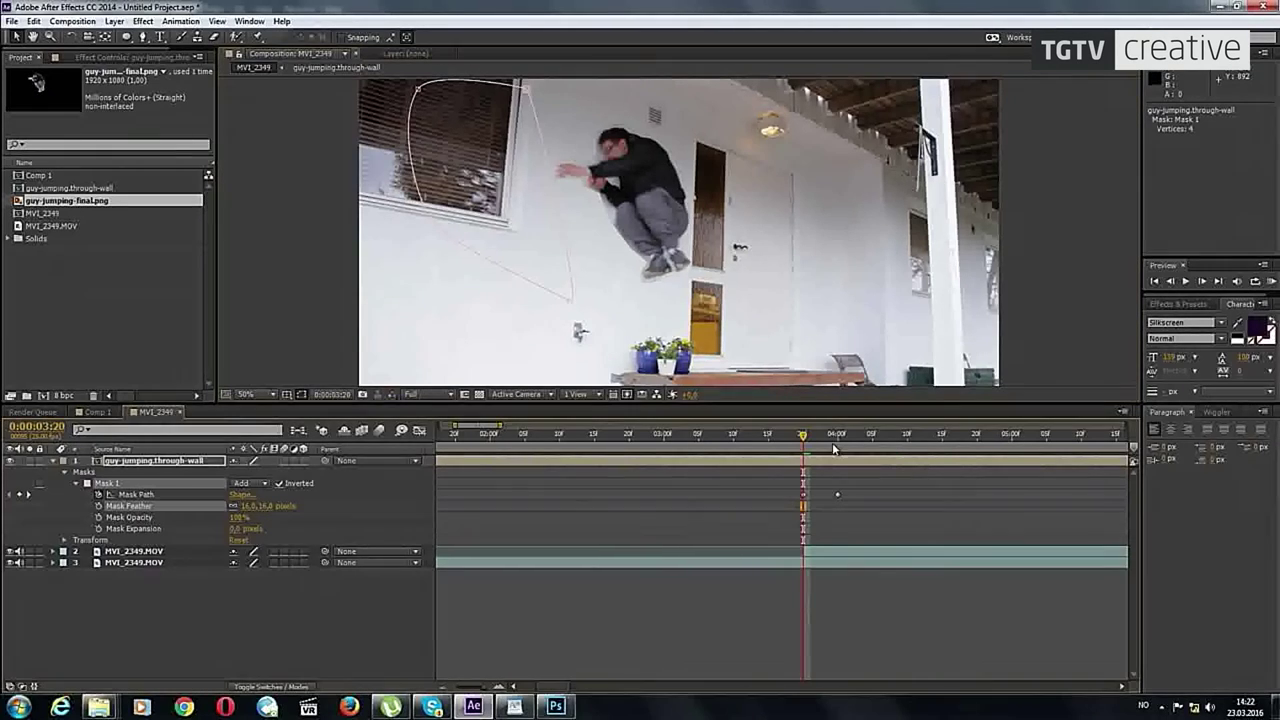
# Step: Raise Mask Feather to 31 pixels and review the softened wall edge around 0:00:03:22
pyautogui.moveTo(809, 437); pyautogui.dragTo(818, 445)
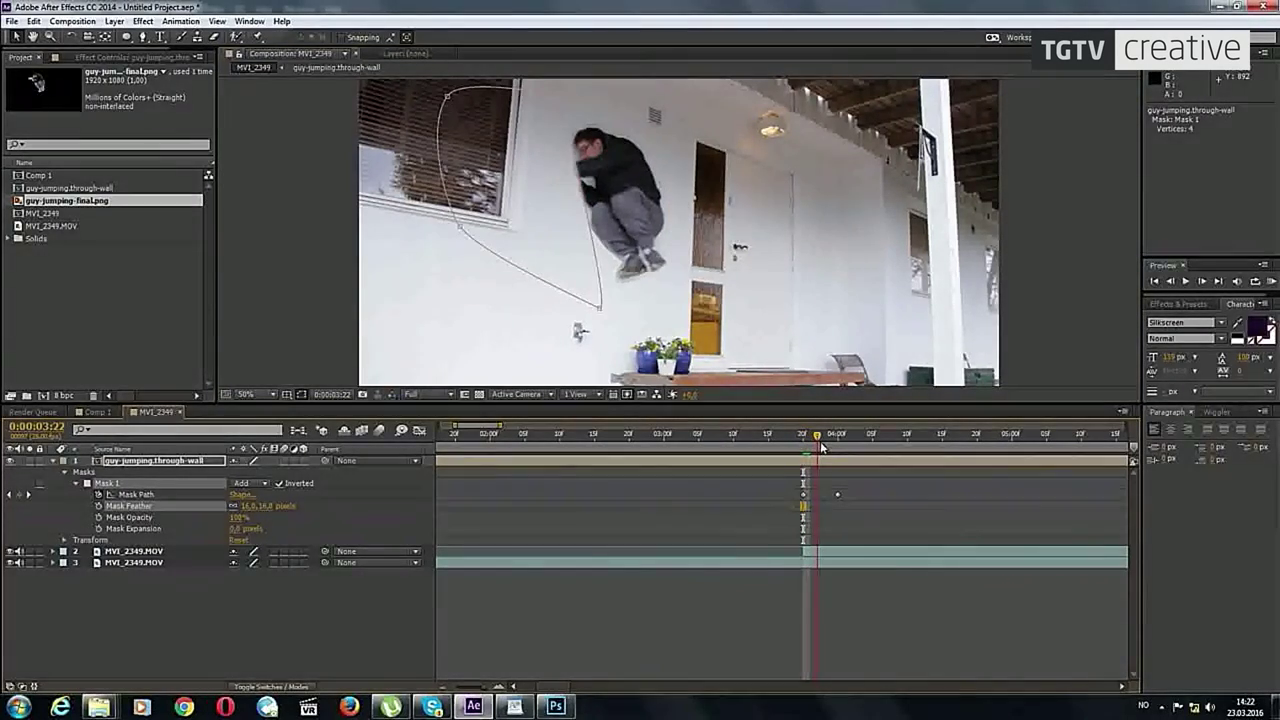
pyautogui.moveTo(266, 515); pyautogui.dragTo(272, 507)
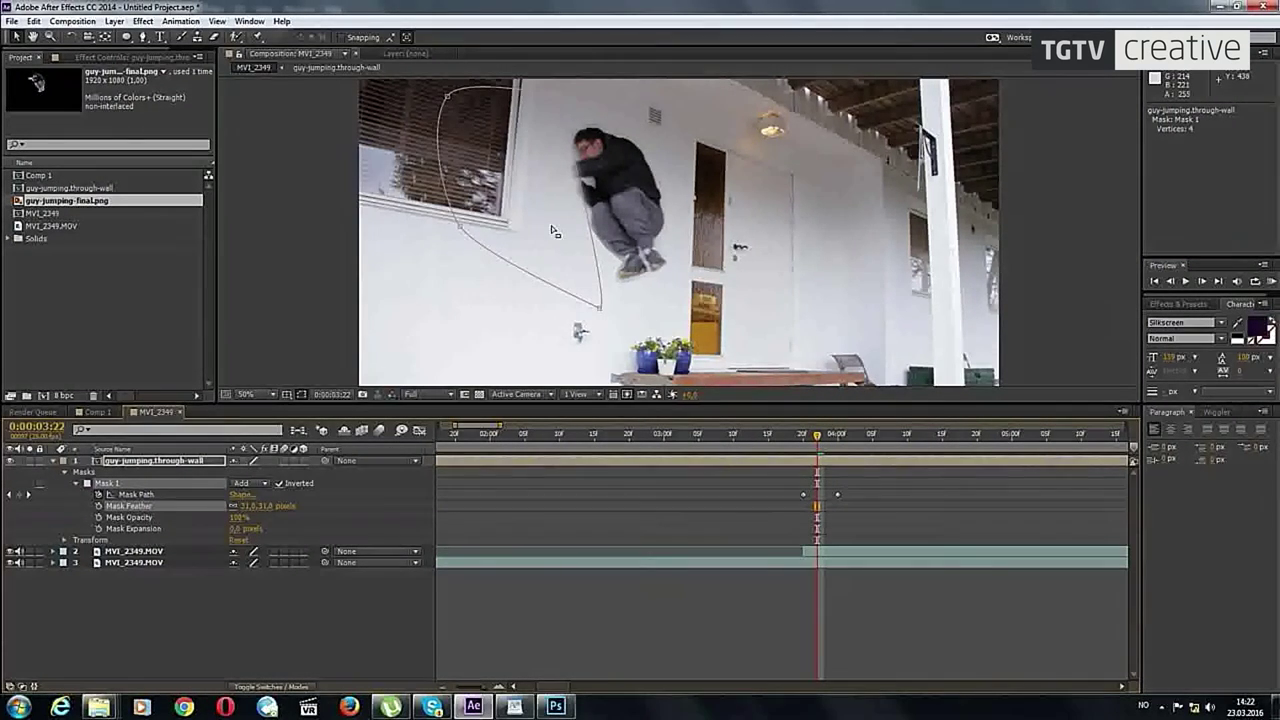
pyautogui.click(303, 395)
pyautogui.moveTo(817, 436)
pyautogui.mouseDown()
pyautogui.moveTo(789, 440)
pyautogui.moveTo(828, 440)
pyautogui.moveTo(811, 456)
pyautogui.moveTo(838, 449)
pyautogui.moveTo(817, 450)
pyautogui.mouseUp()
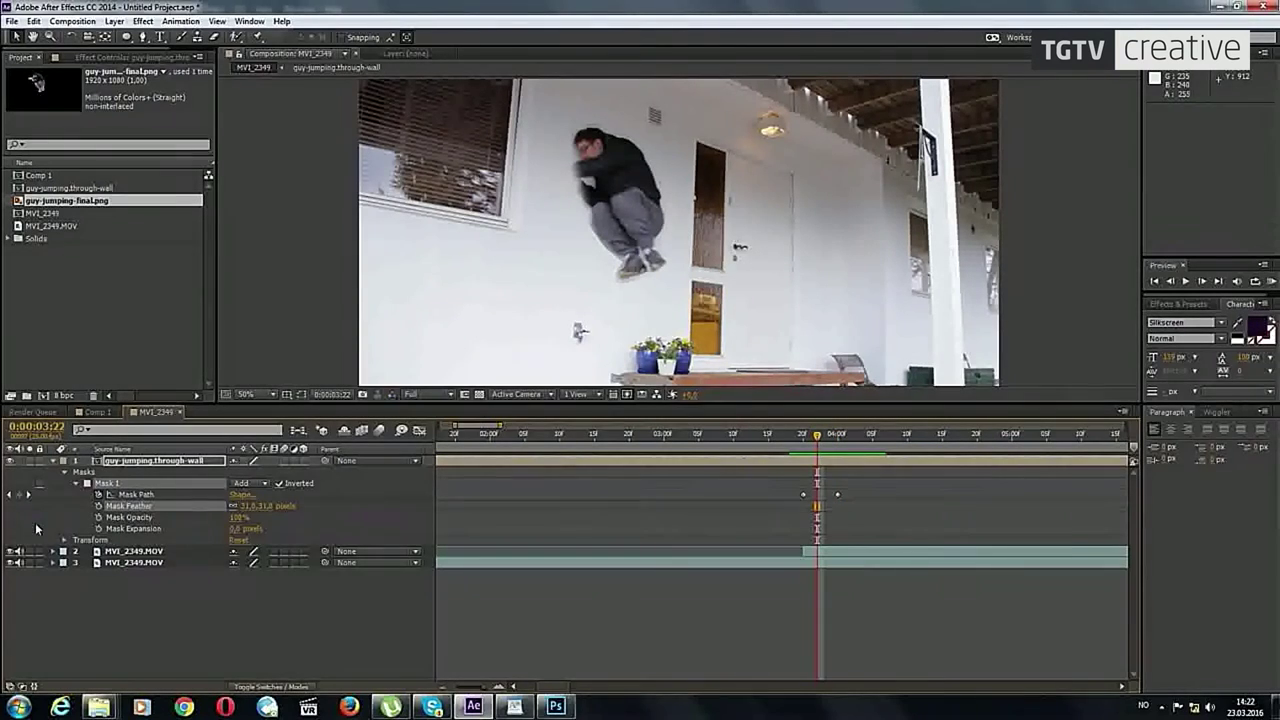
pyautogui.click(147, 466)
pyautogui.scroll(-4, 603, 224)
pyautogui.scroll(2, 603, 224)
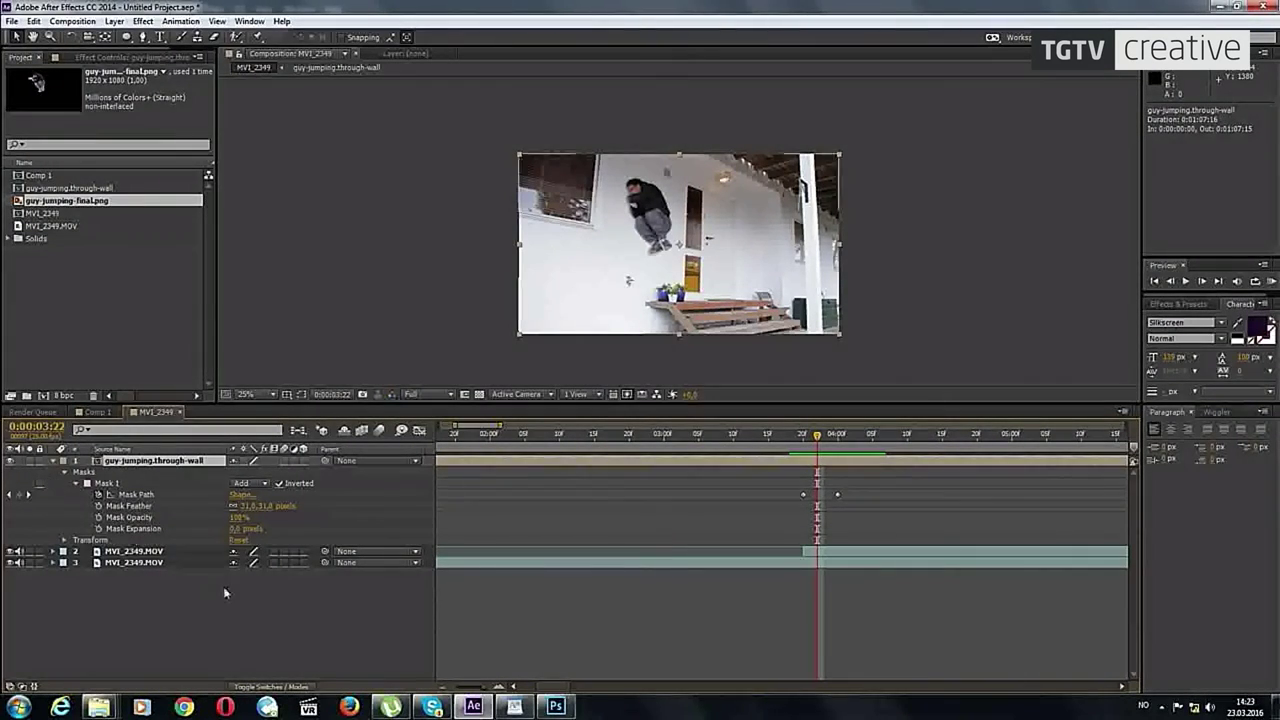
pyautogui.click(239, 617)
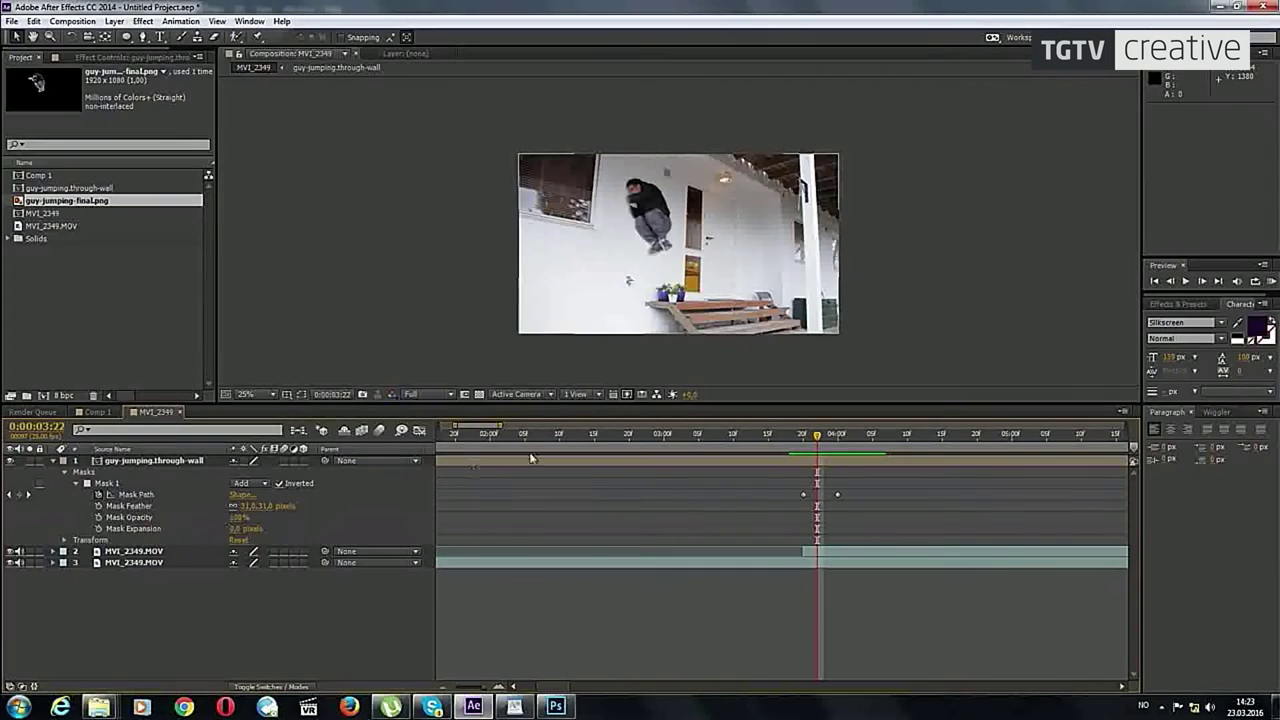
# Step: Import MVI_2347-track-footage.MOV and create a new composition from it
pyautogui.click(370, 551)
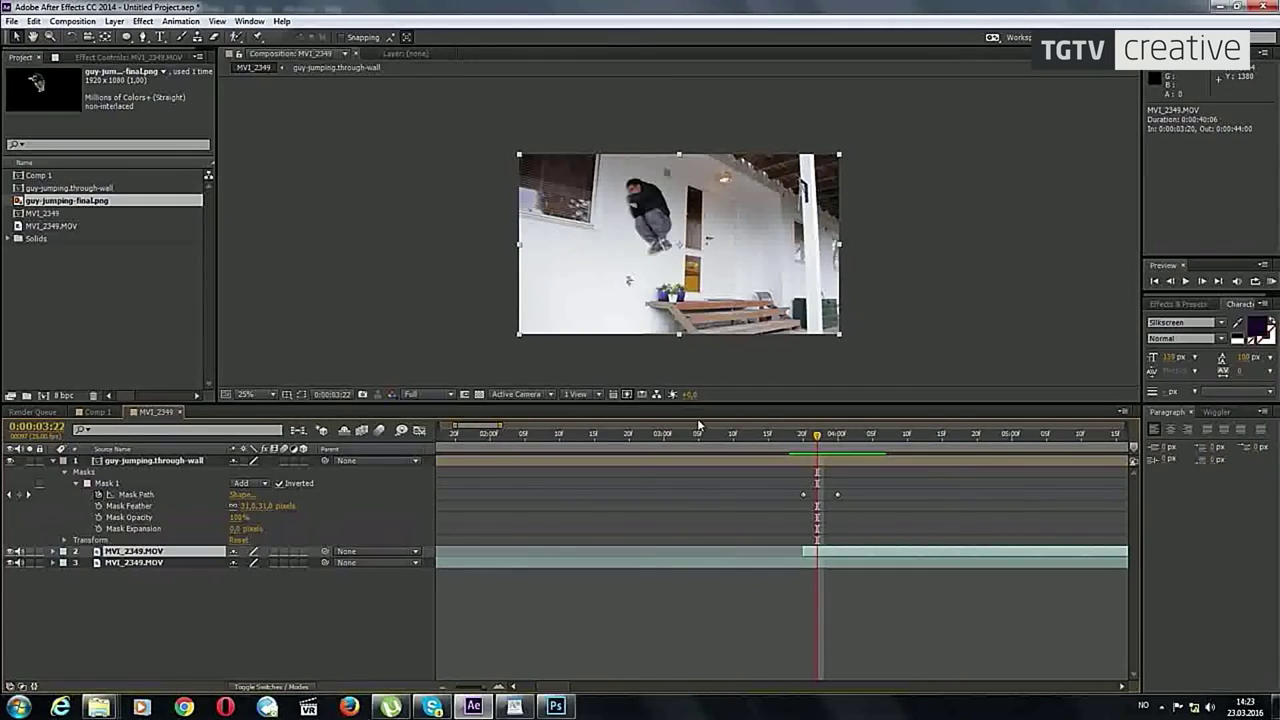
pyautogui.moveTo(802, 444); pyautogui.dragTo(804, 456)
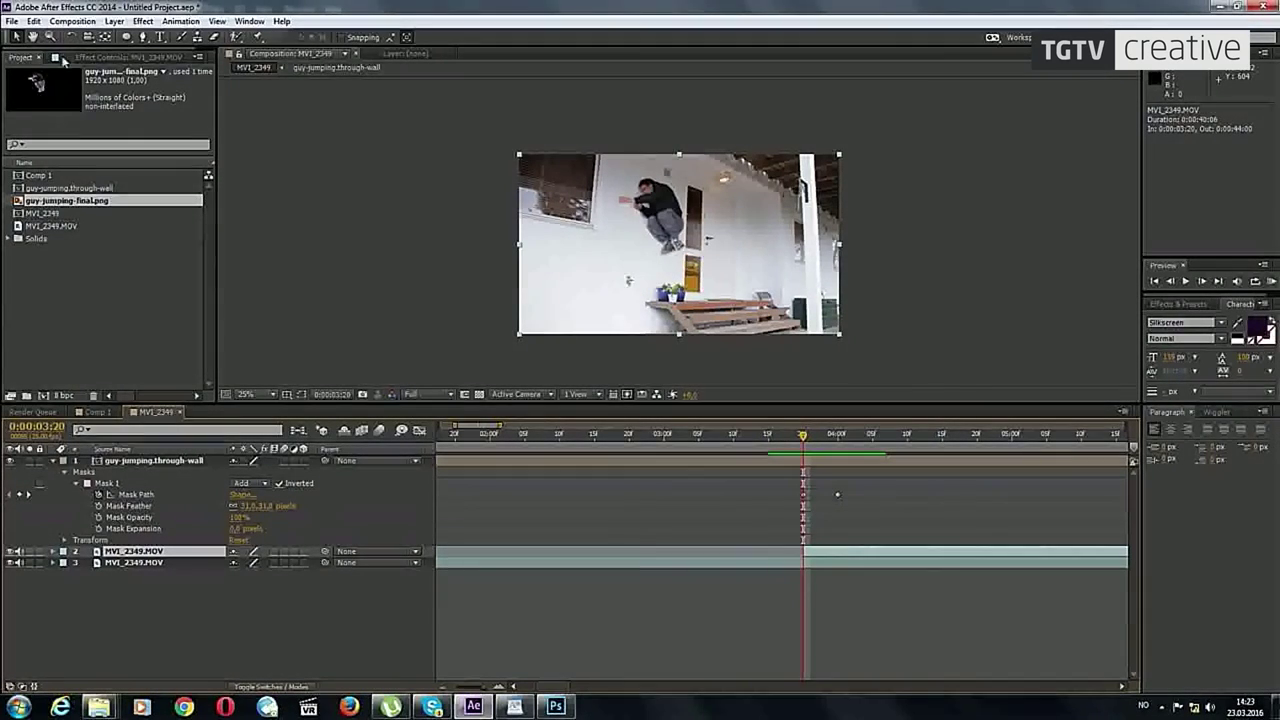
pyautogui.rightClick(71, 273)
pyautogui.moveTo(140, 340)
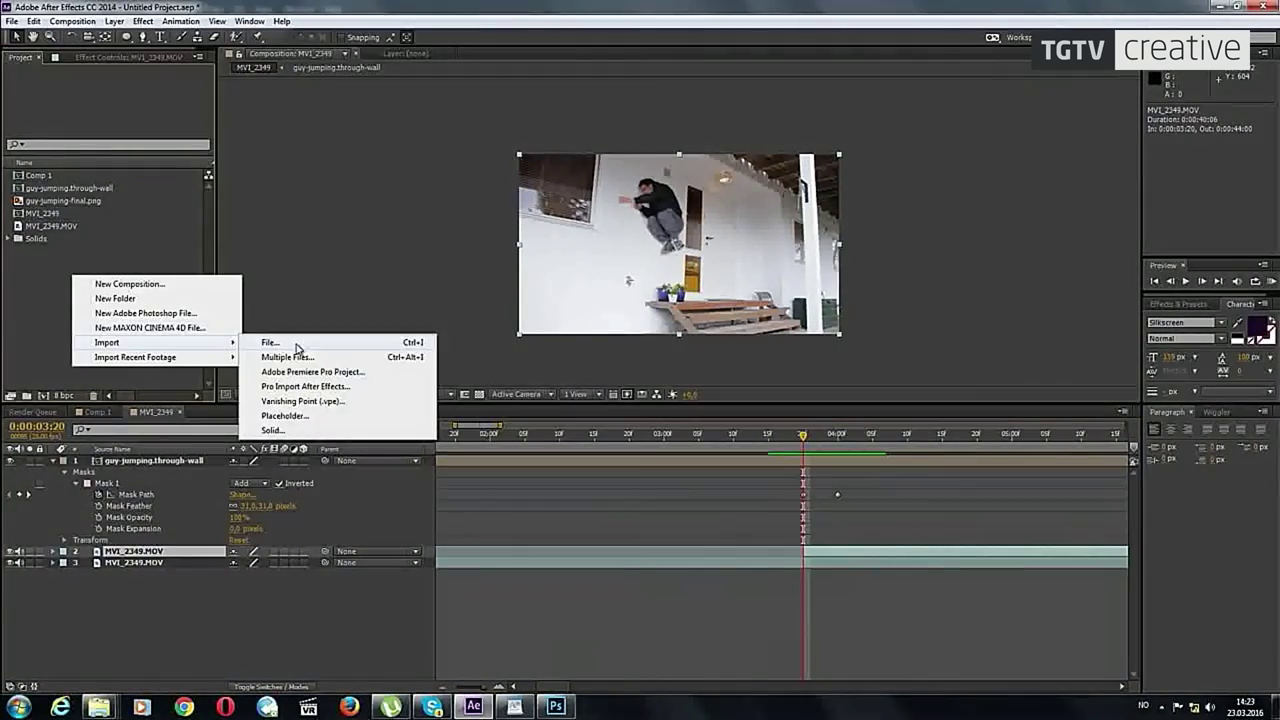
pyautogui.click(275, 335)
pyautogui.click(668, 252)
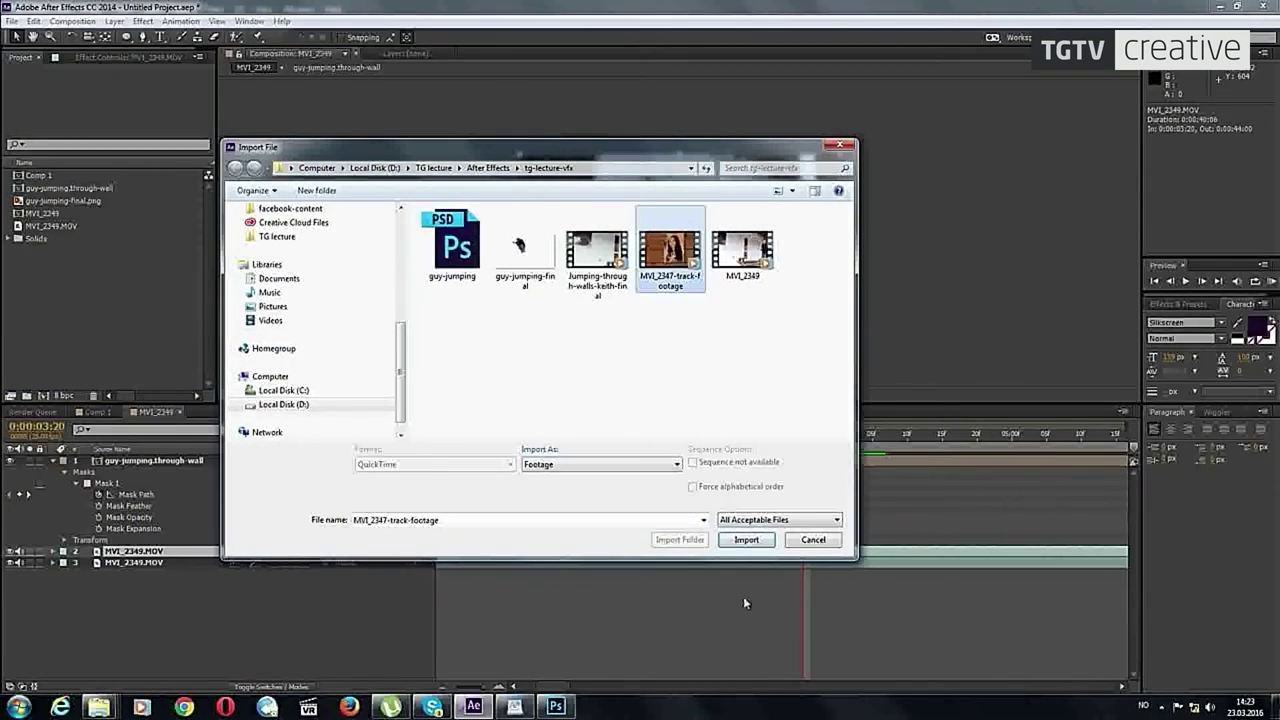
pyautogui.click(732, 545)
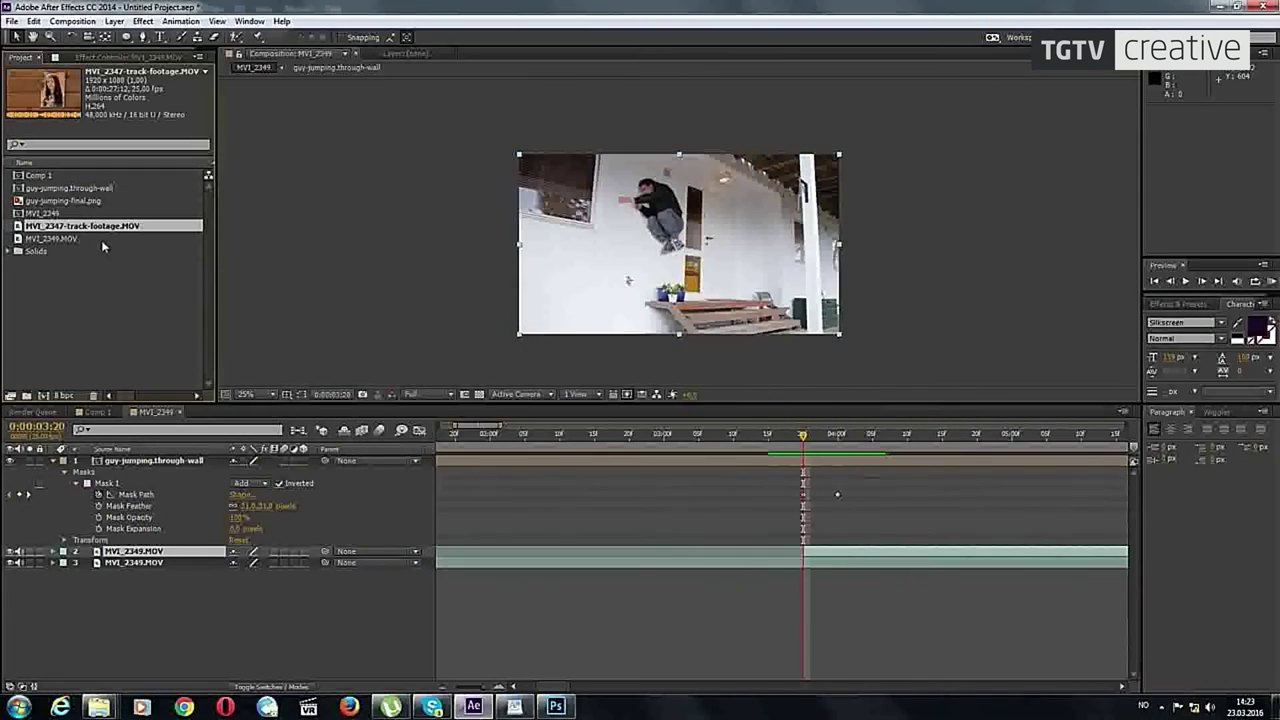
pyautogui.moveTo(90, 226); pyautogui.dragTo(45, 397)
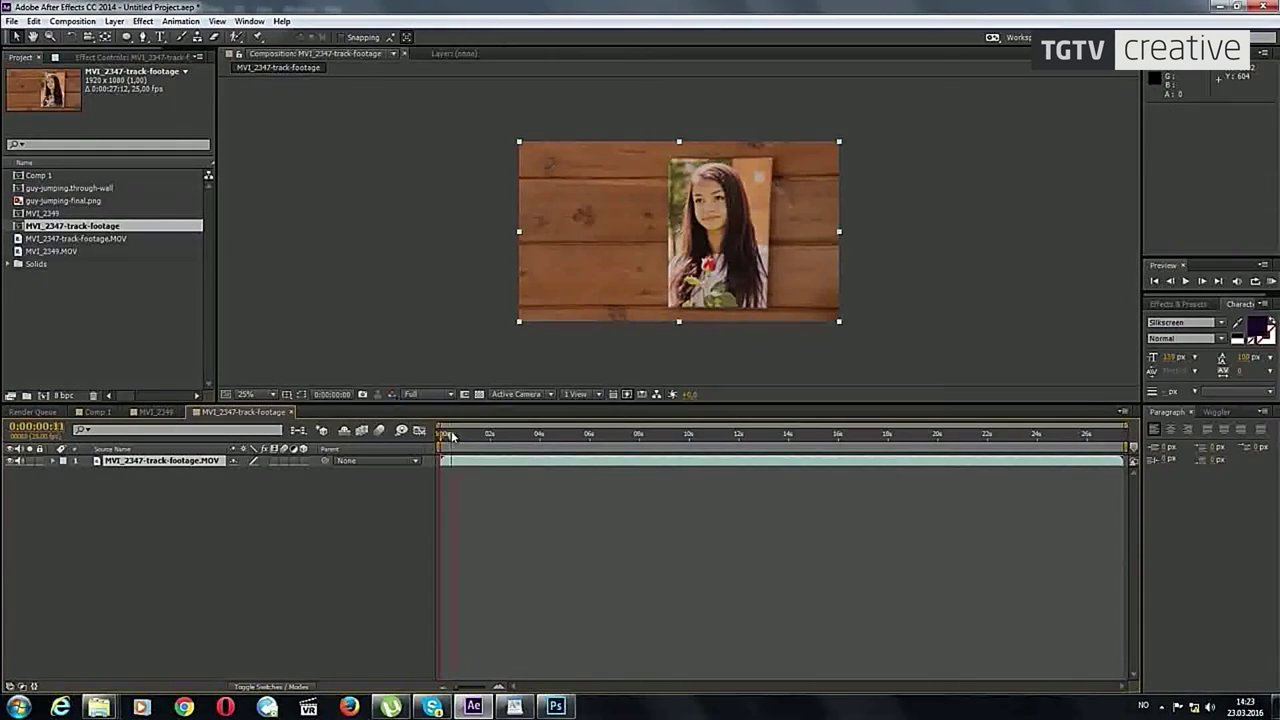
# Step: Preview the portrait-on-wood footage, return near 0:00:01:21, and bring up the Animation menu
pyautogui.moveTo(451, 436); pyautogui.dragTo(533, 452)
pyautogui.press('space')
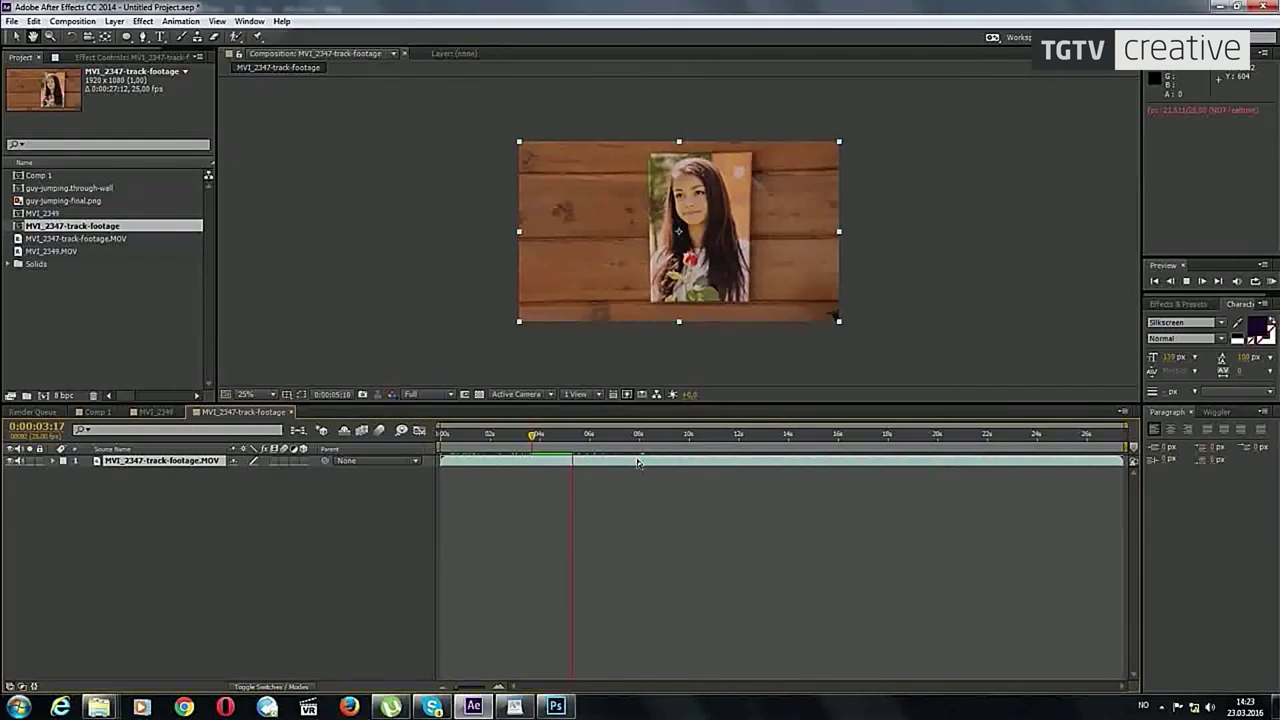
pyautogui.moveTo(630, 436); pyautogui.dragTo(477, 447)
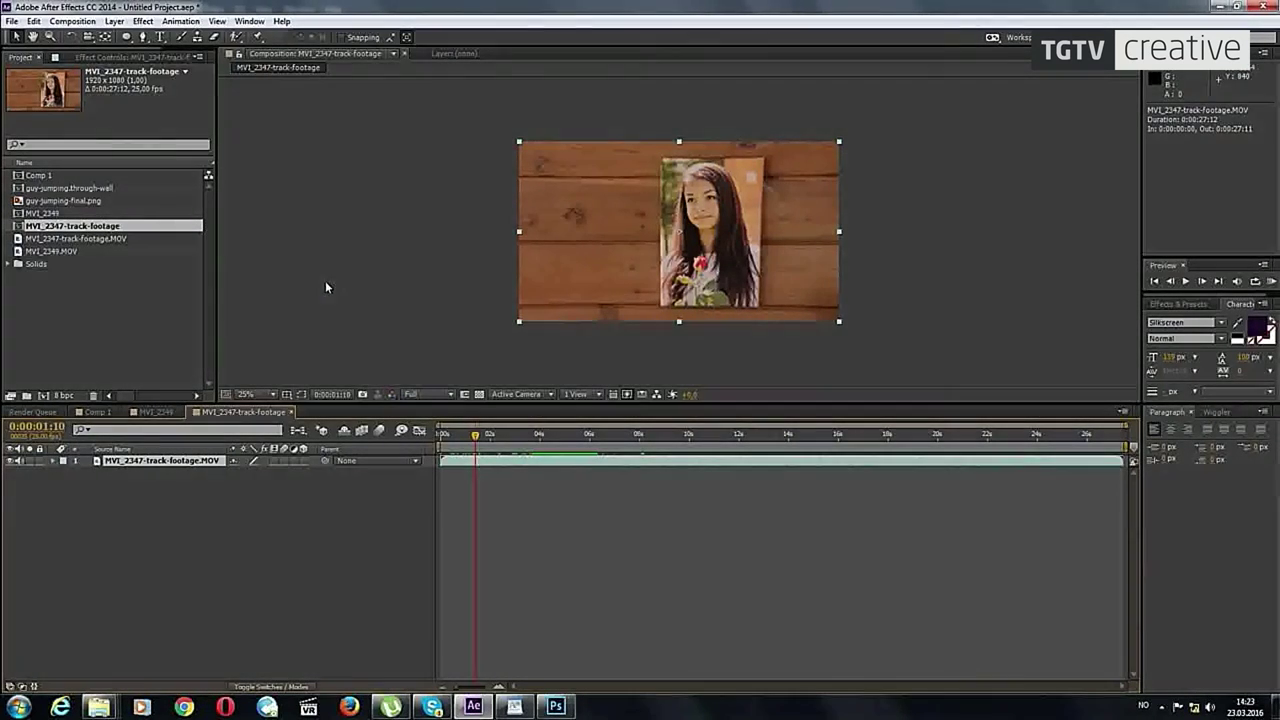
pyautogui.click(181, 22)
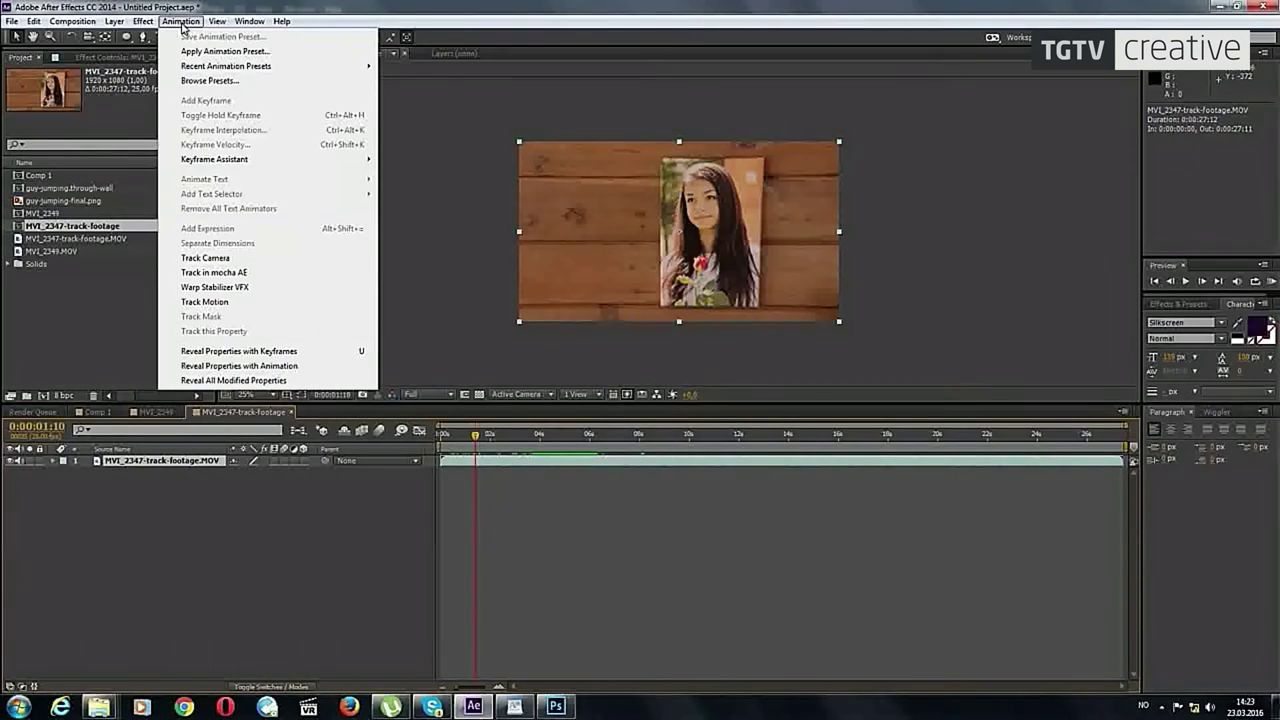
# Step: Send the MVI_2347-track-footage clip to mocha AE for tracking and dismiss the registration prompt
pyautogui.click(263, 272)
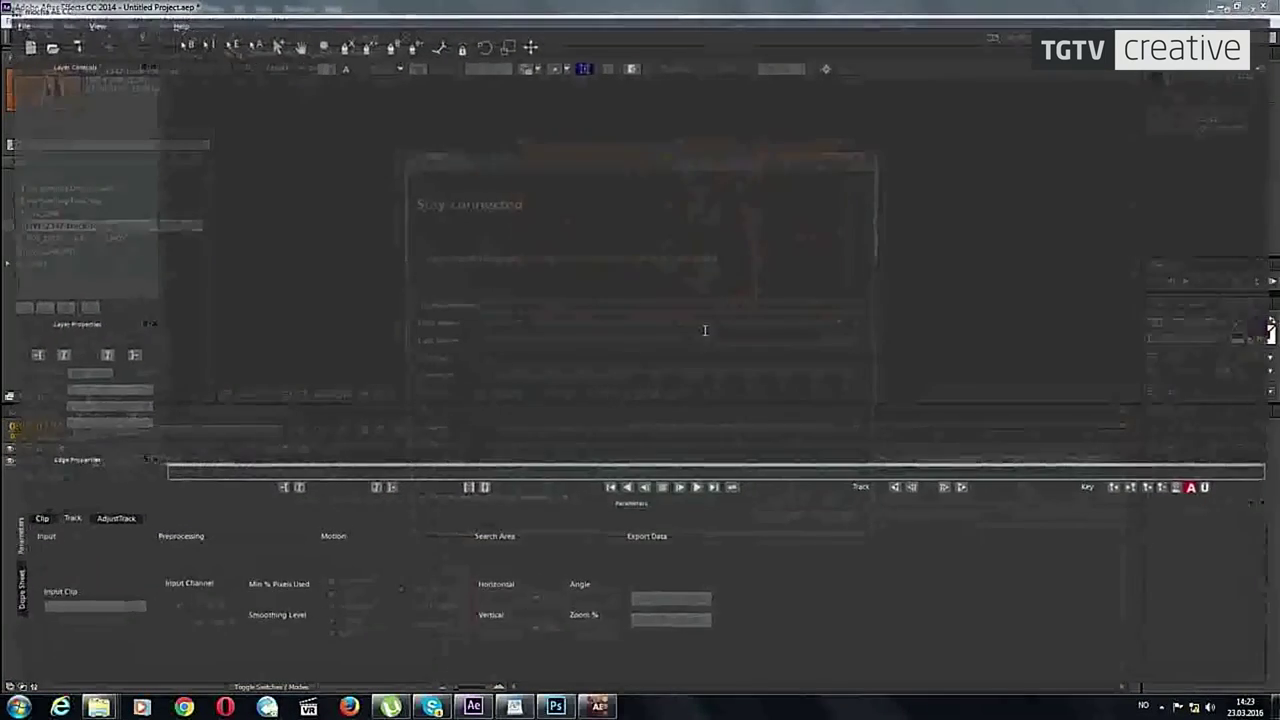
pyautogui.click(866, 159)
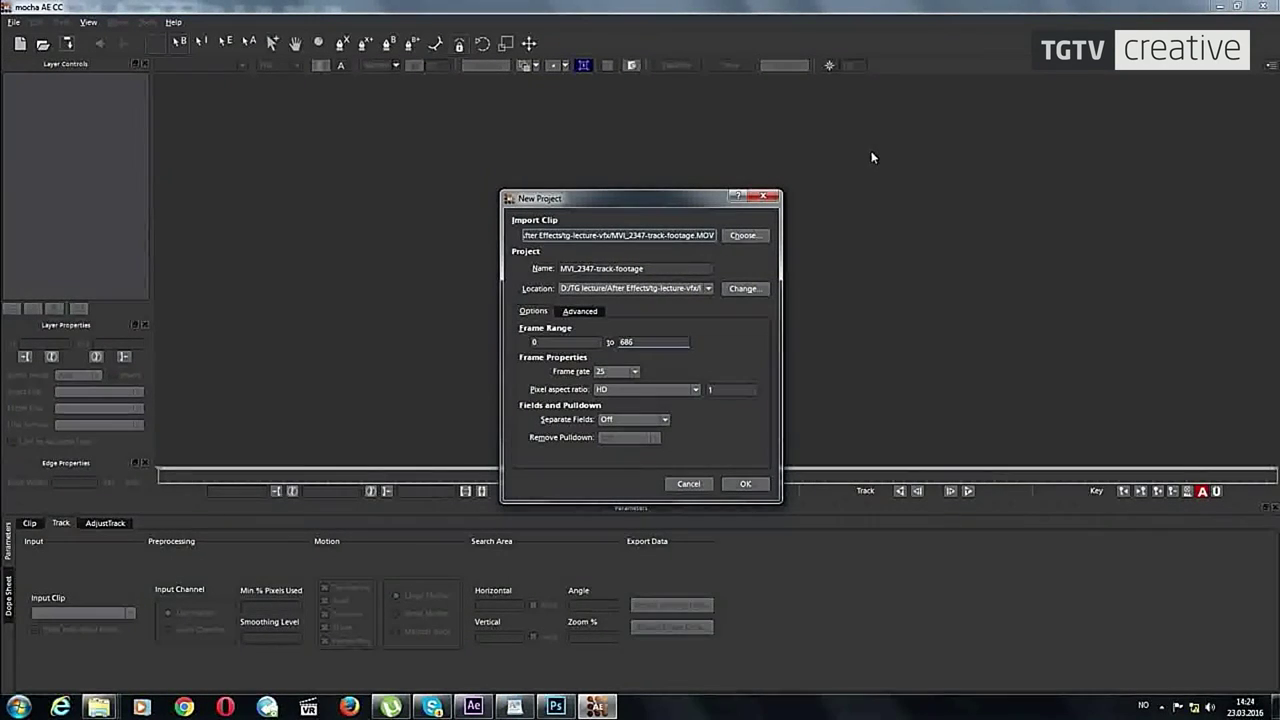
# Step: Confirm the new project, scrub to about frame 107 and play the portrait footage, then pick X-Spline
pyautogui.click(745, 483)
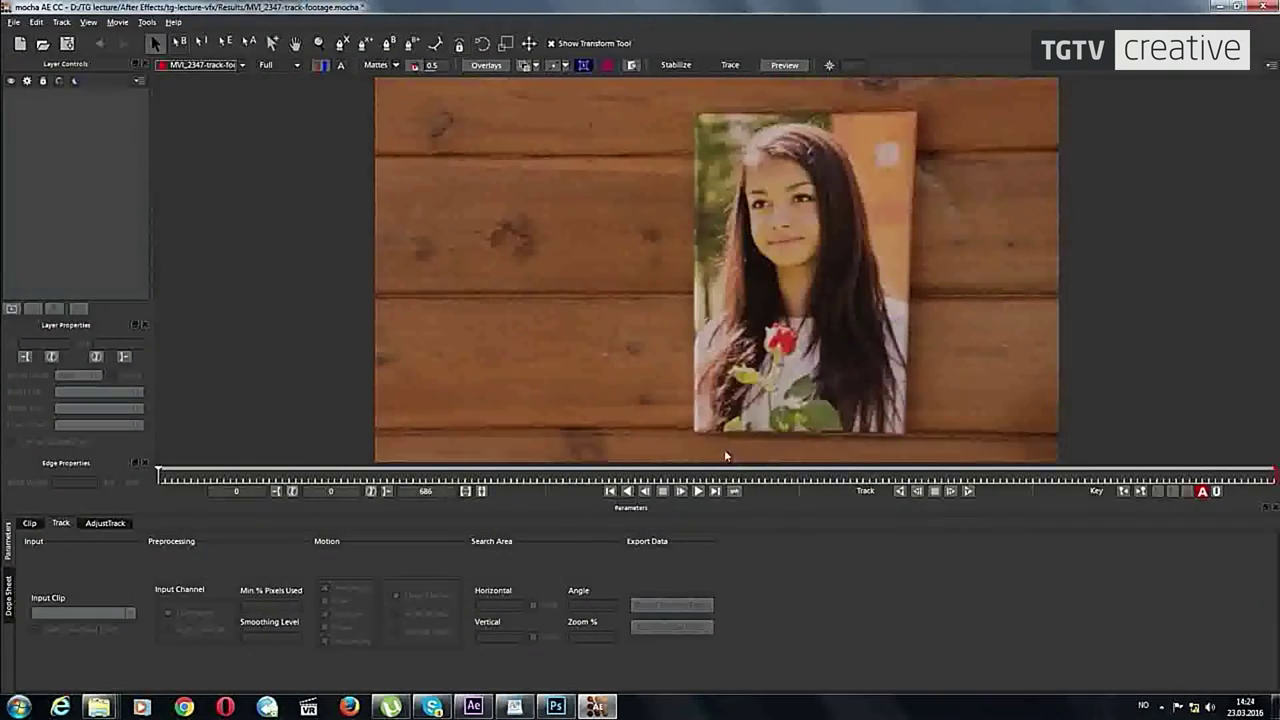
pyautogui.moveTo(161, 474)
pyautogui.mouseDown()
pyautogui.moveTo(333, 474)
pyautogui.moveTo(187, 474)
pyautogui.mouseUp()
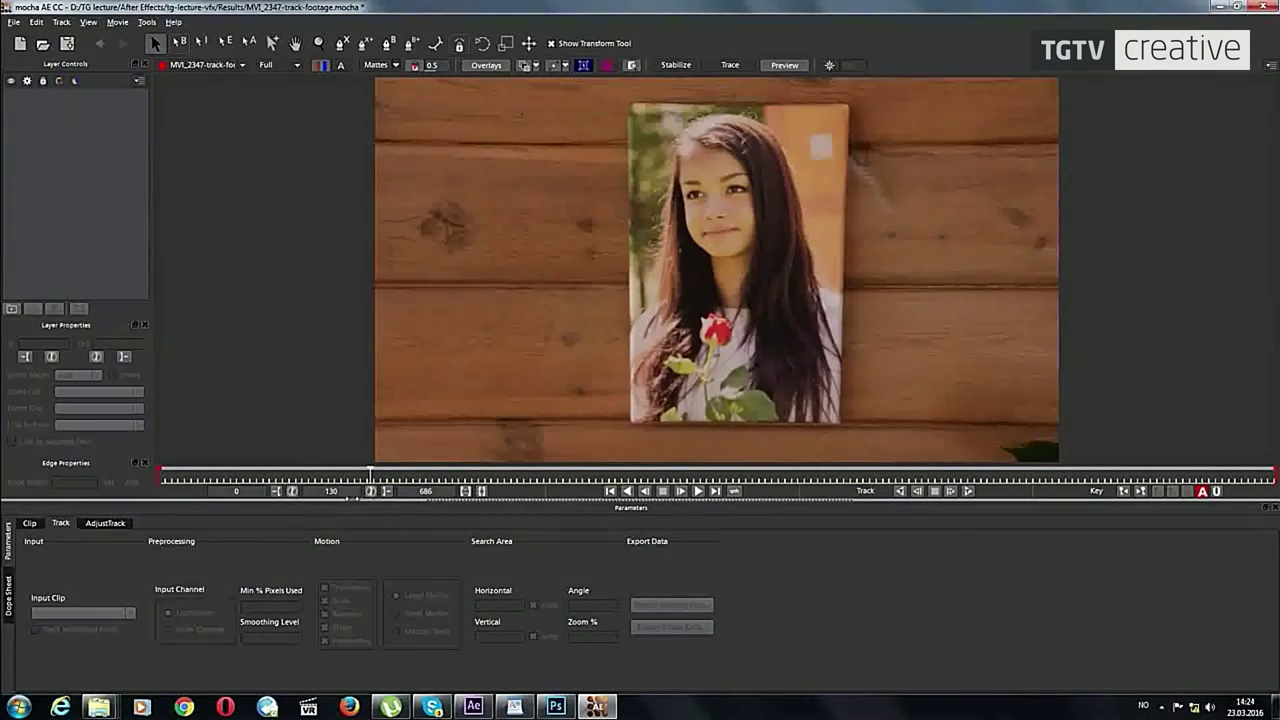
pyautogui.press('space')
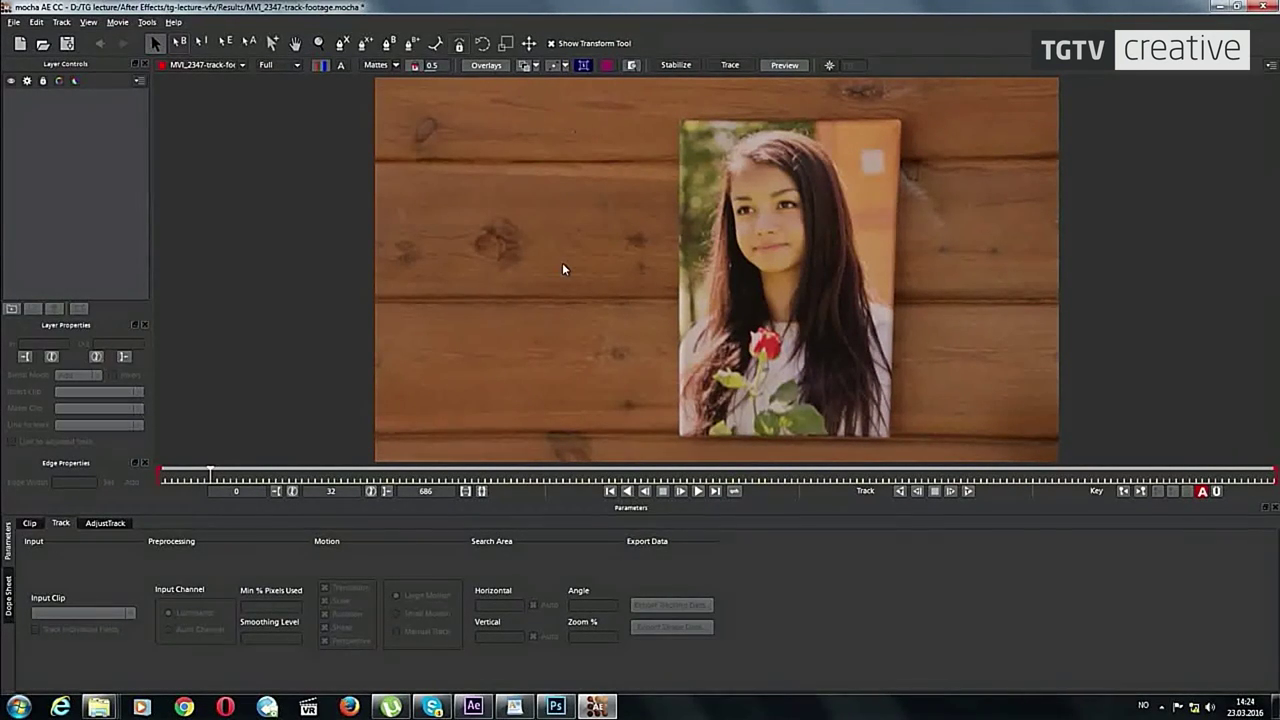
pyautogui.click(396, 48)
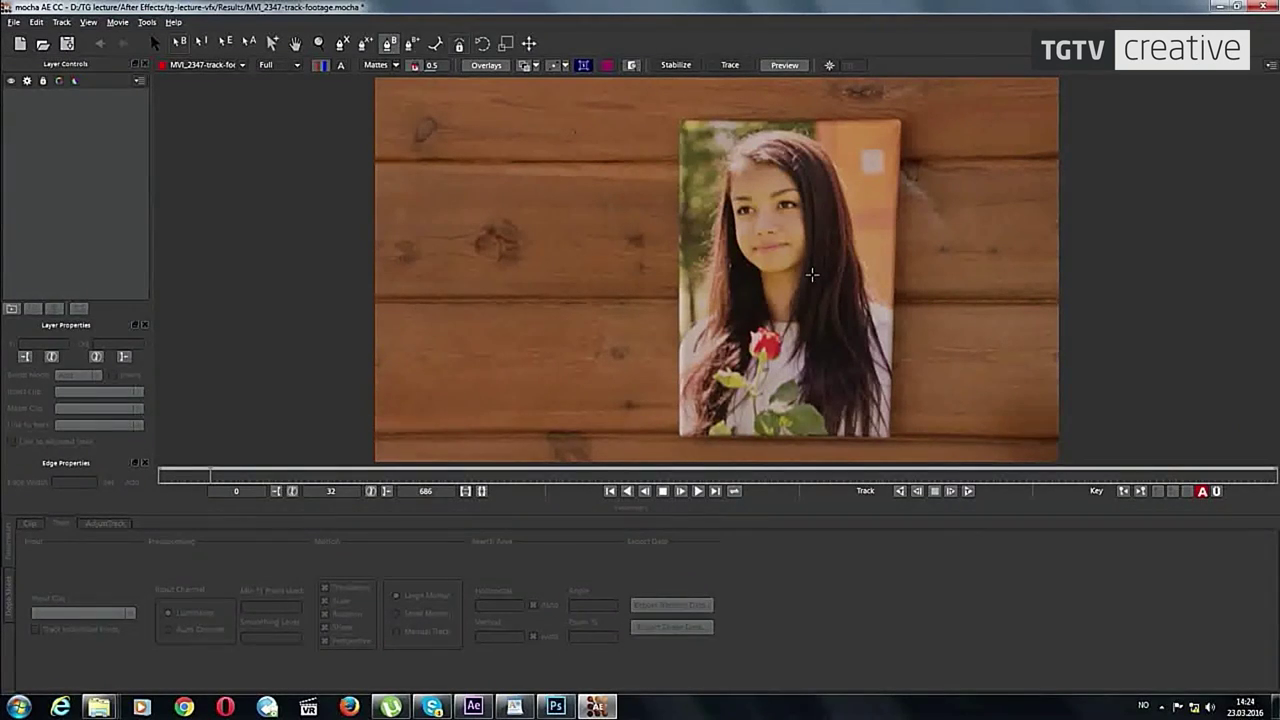
# Step: Outline the girl's face with an X-Spline shape on Layer 1, return to frame 0, and track forward
pyautogui.click(726, 187)
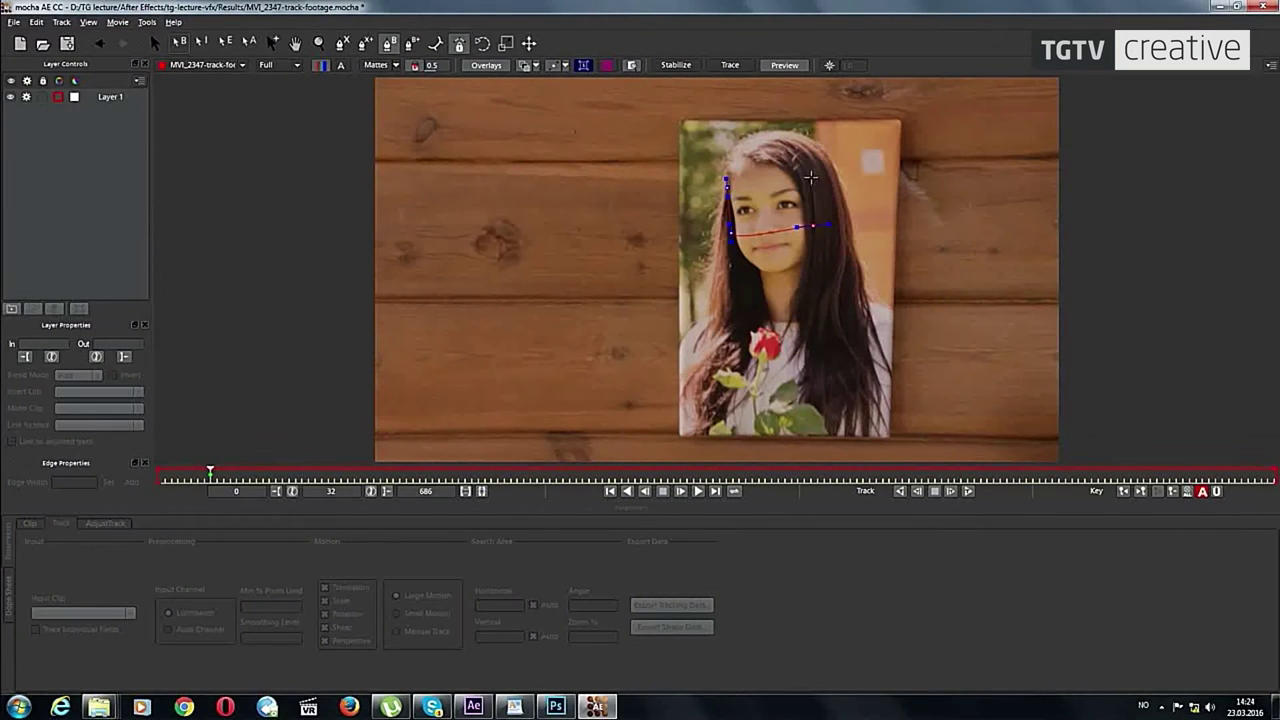
pyautogui.click(726, 184)
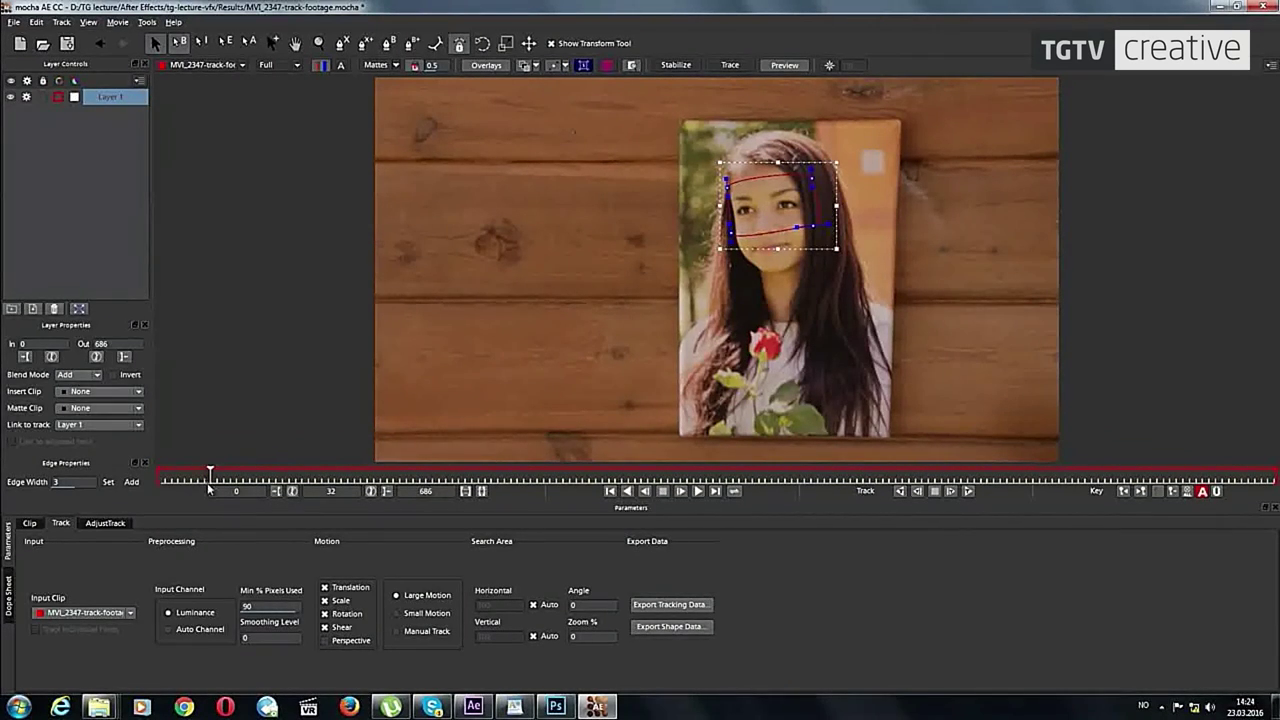
pyautogui.moveTo(212, 485); pyautogui.dragTo(158, 485)
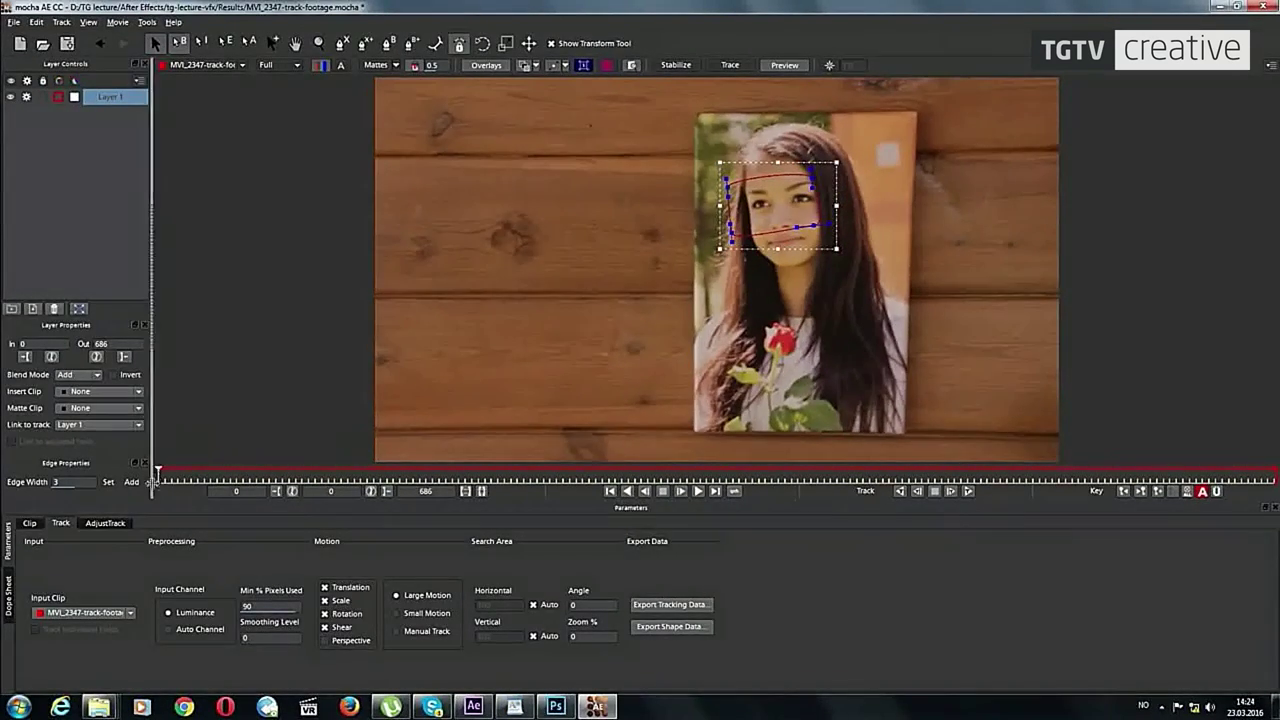
pyautogui.click(968, 491)
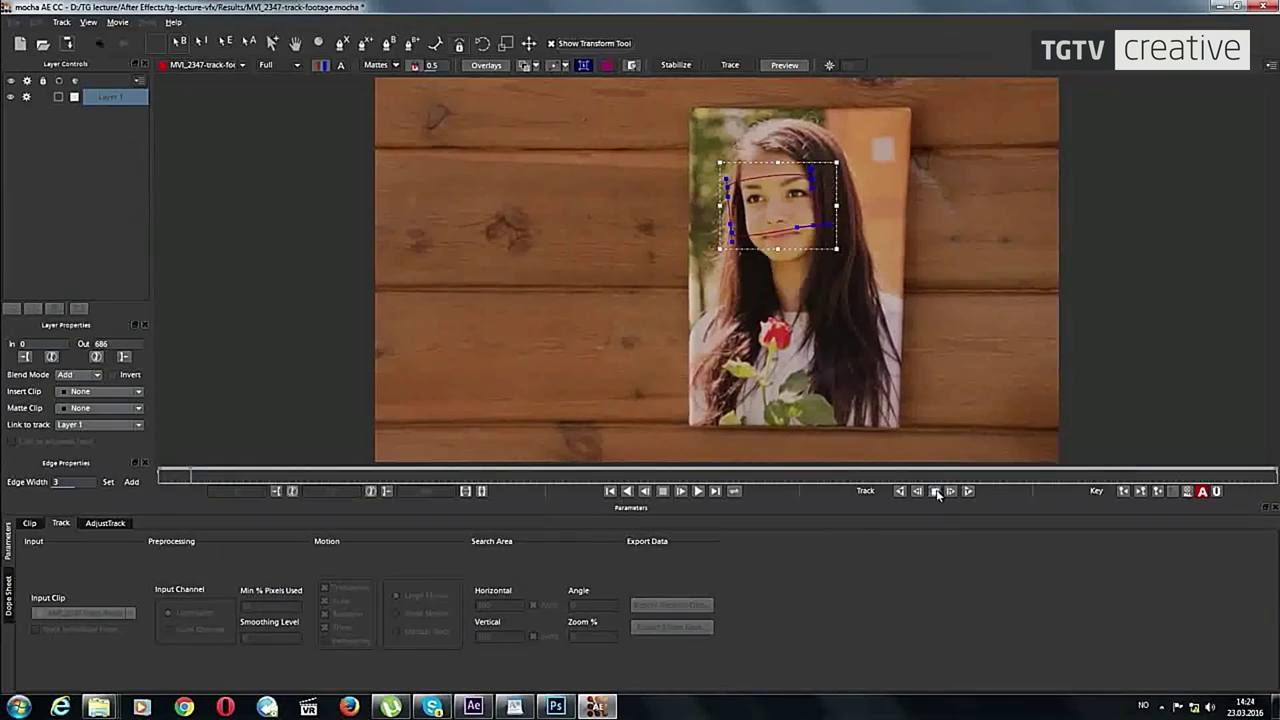
# Step: Stop tracking at frame 20, check the track frame by frame and through frame 46, then return to frame 41
pyautogui.click(935, 491)
pyautogui.click(950, 491)
pyautogui.click(950, 491)
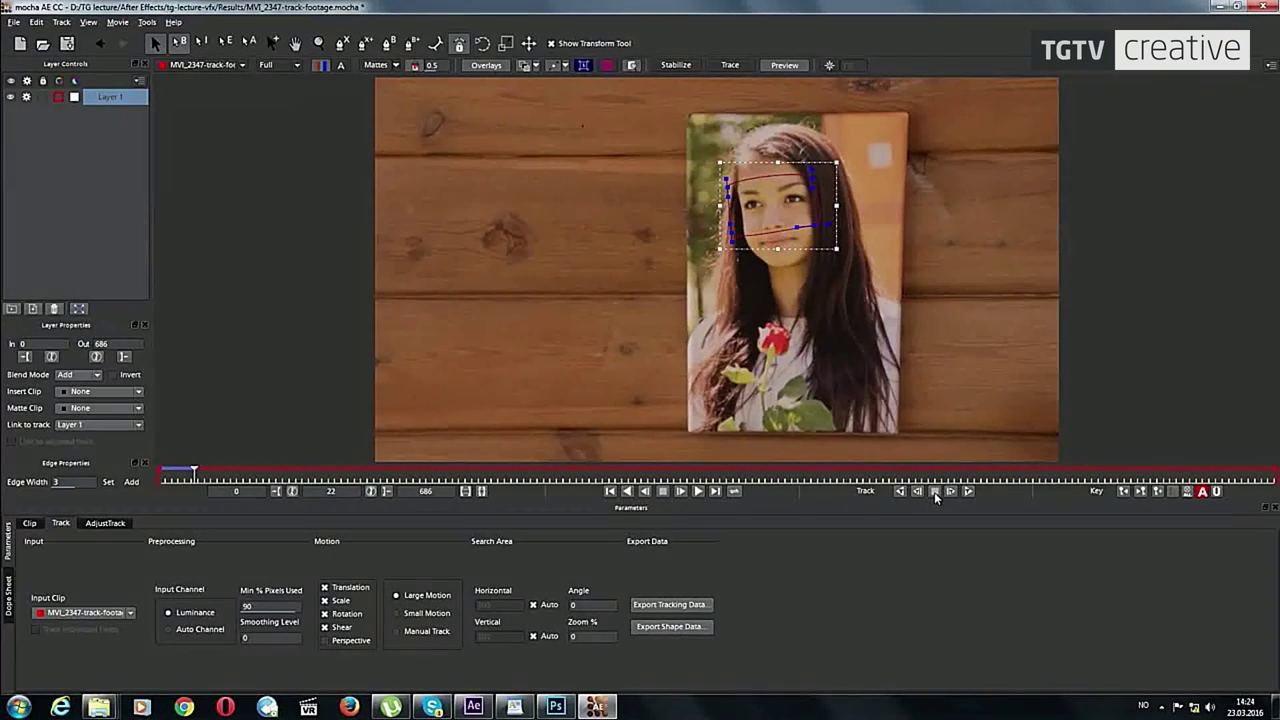
pyautogui.click(697, 491)
pyautogui.click(663, 491)
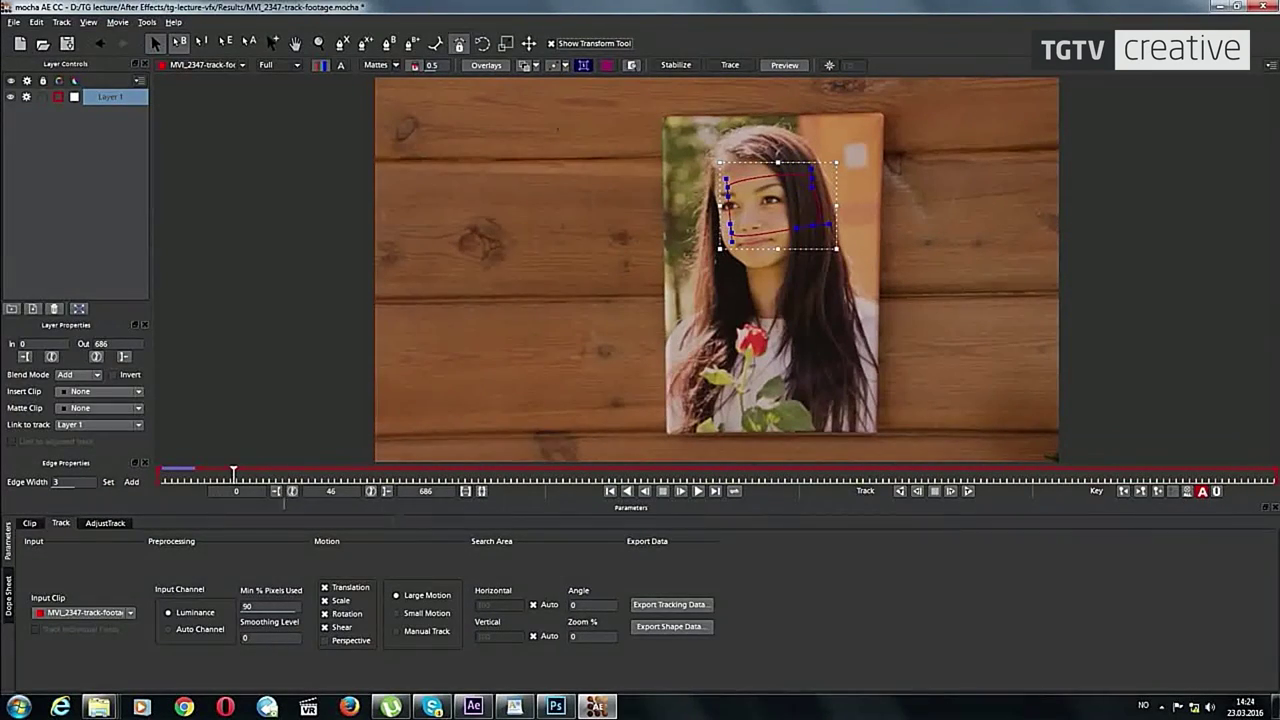
pyautogui.moveTo(213, 489); pyautogui.dragTo(158, 471)
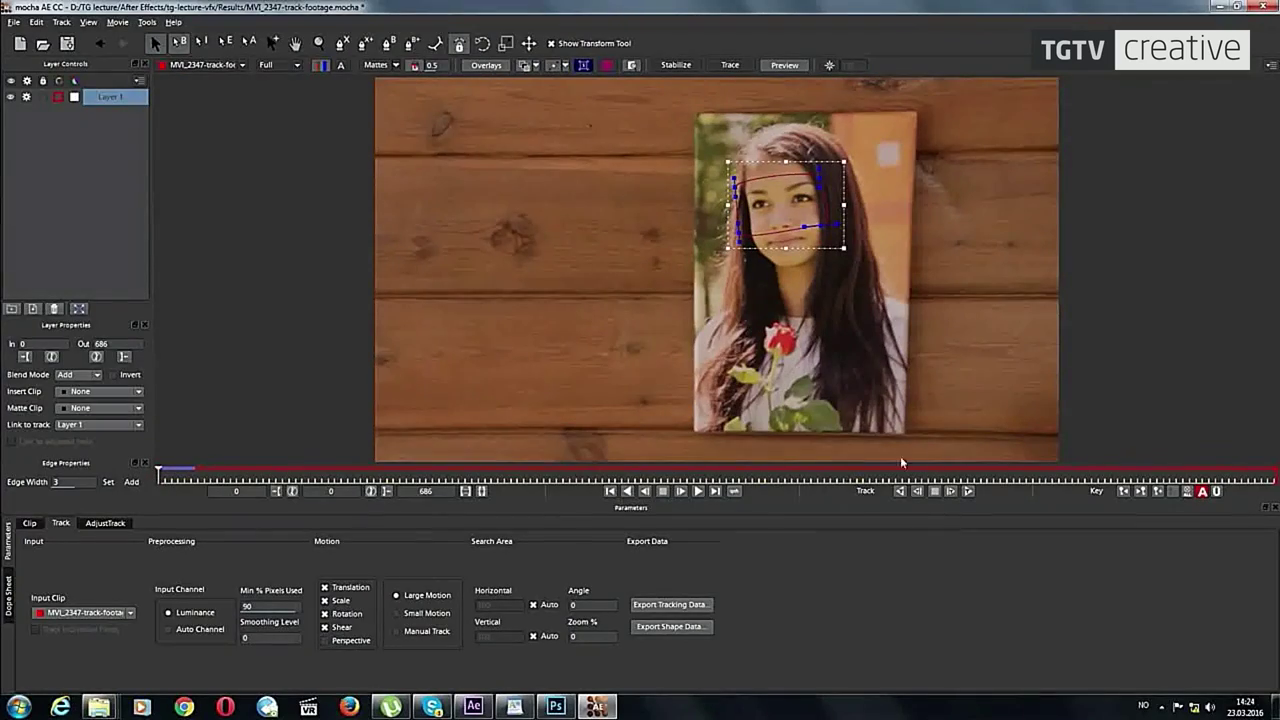
# Step: Resume tracking the face shape forward, stopping at frame 39 and restarting from frame 13
pyautogui.click(950, 491)
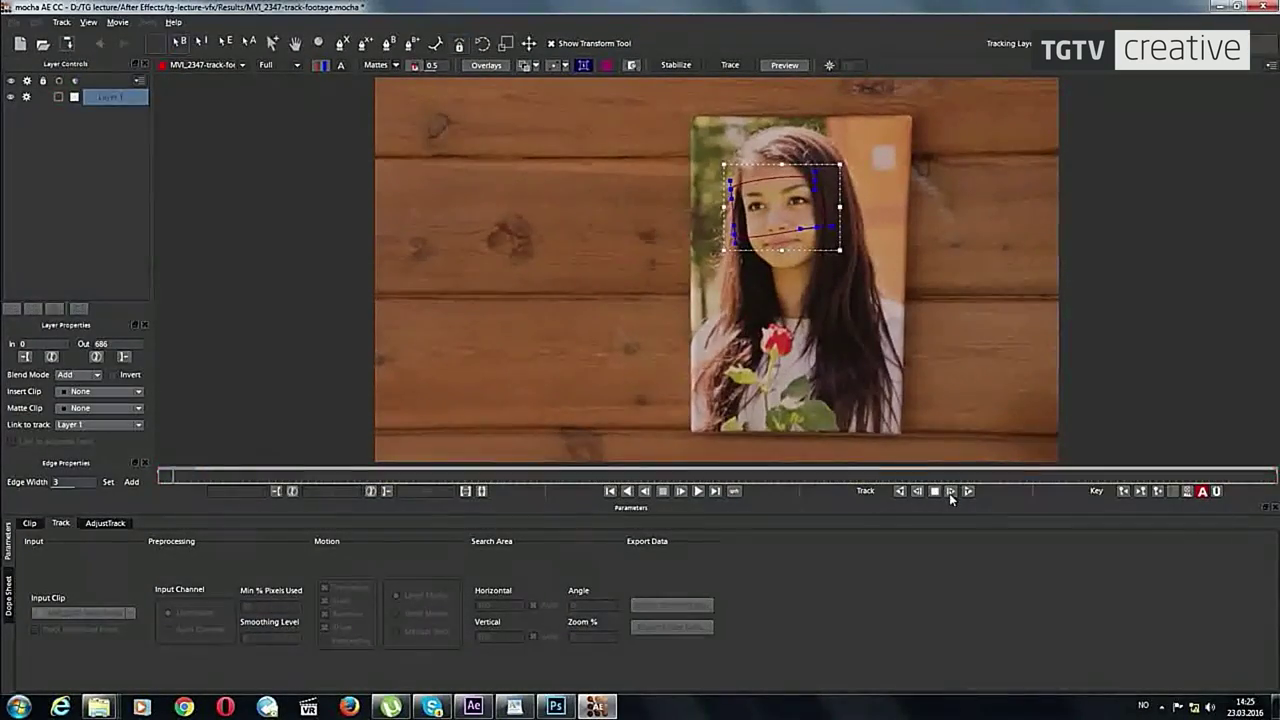
pyautogui.click(971, 493)
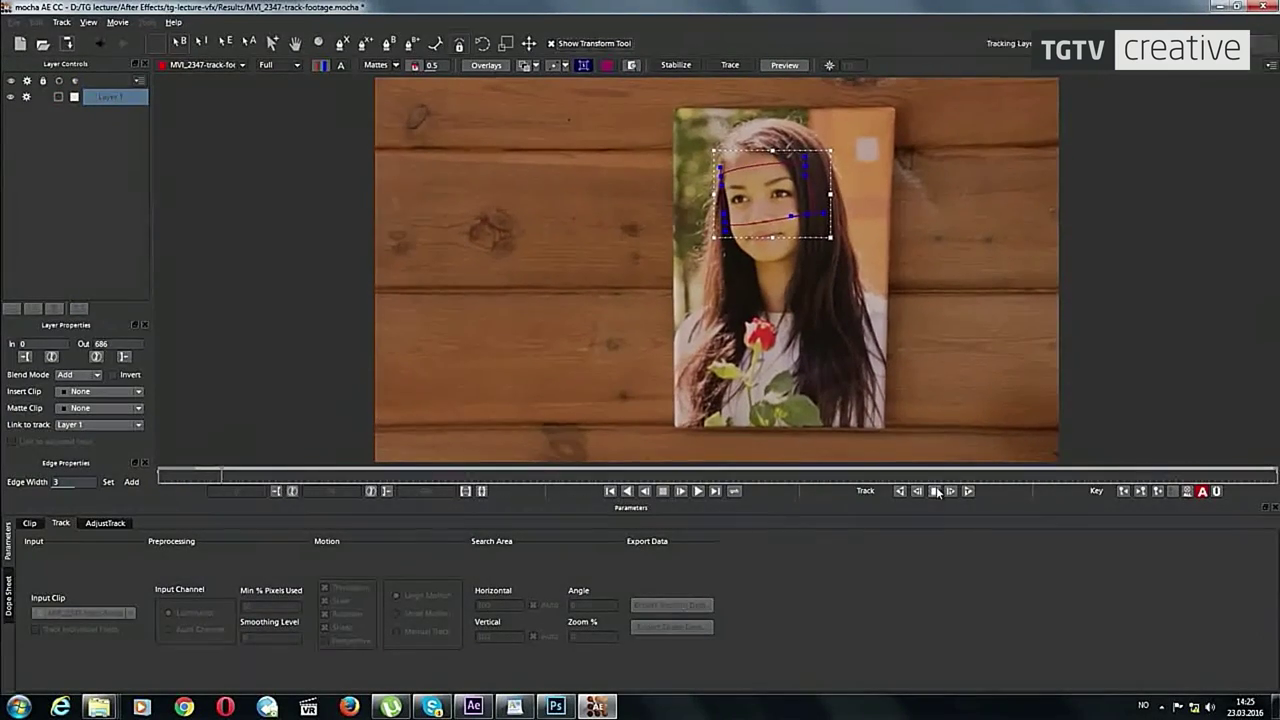
pyautogui.click(196, 471)
pyautogui.moveTo(220, 471); pyautogui.dragTo(172, 472)
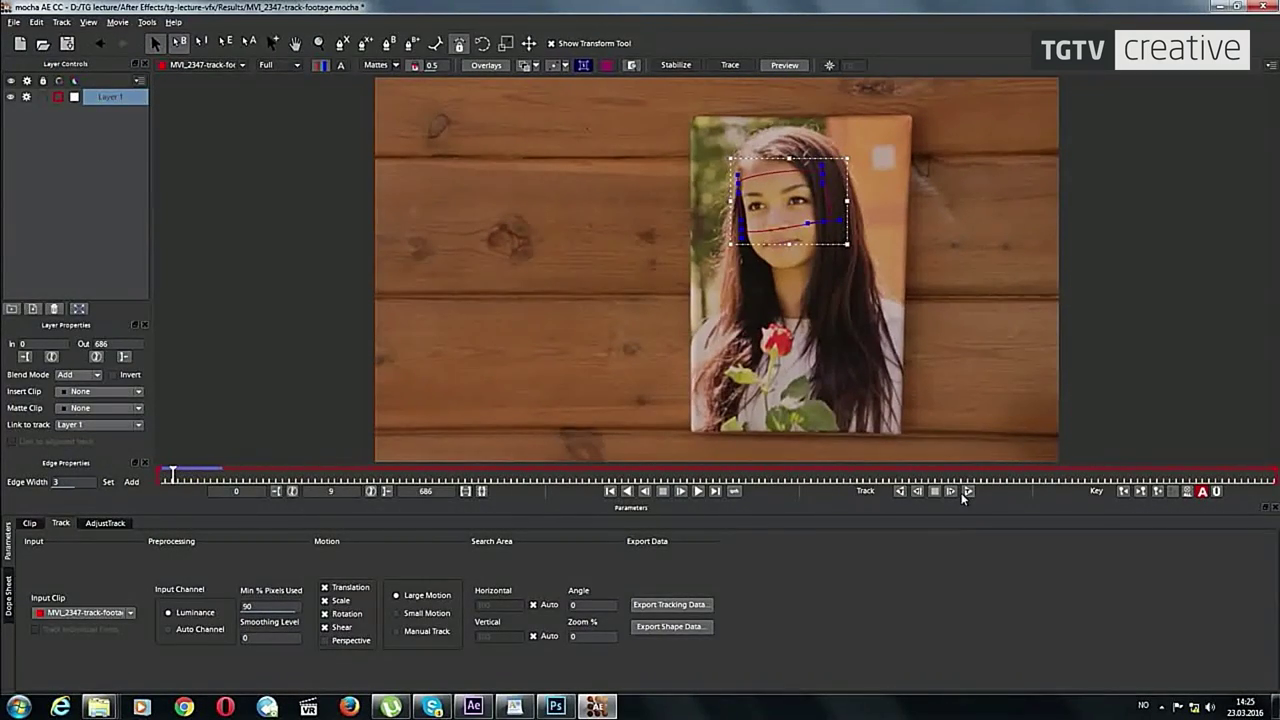
pyautogui.click(966, 492)
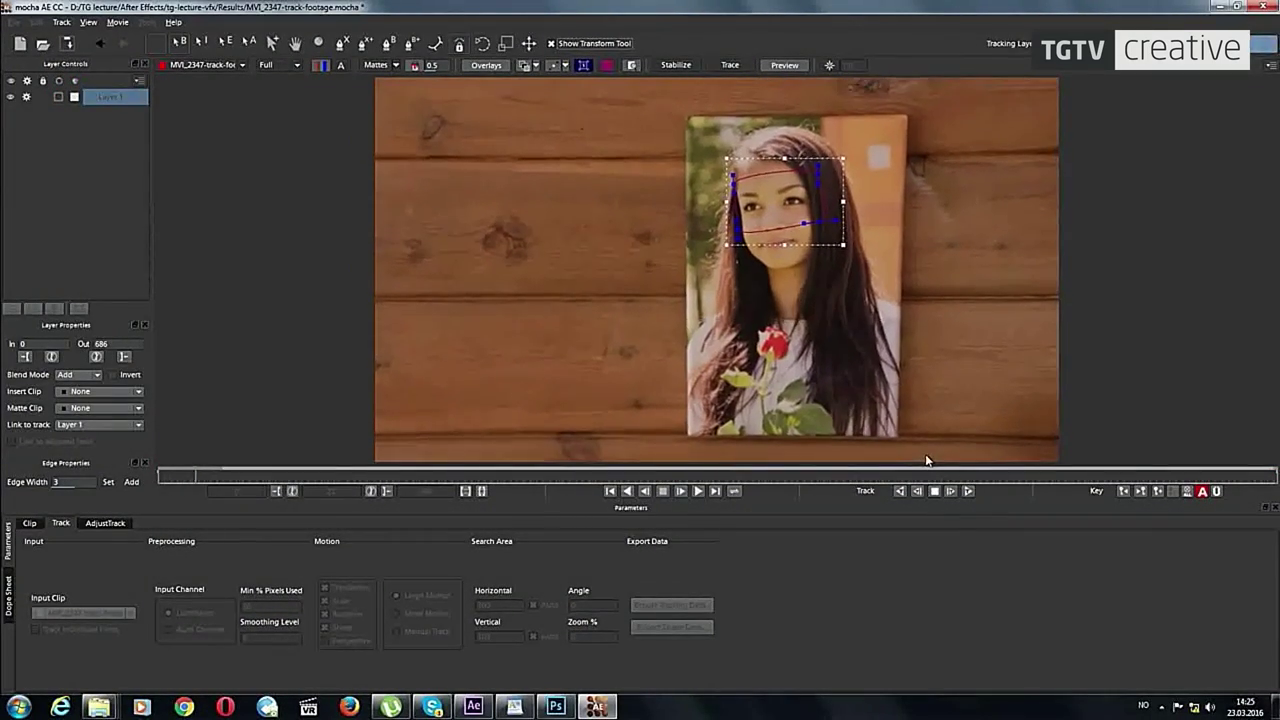
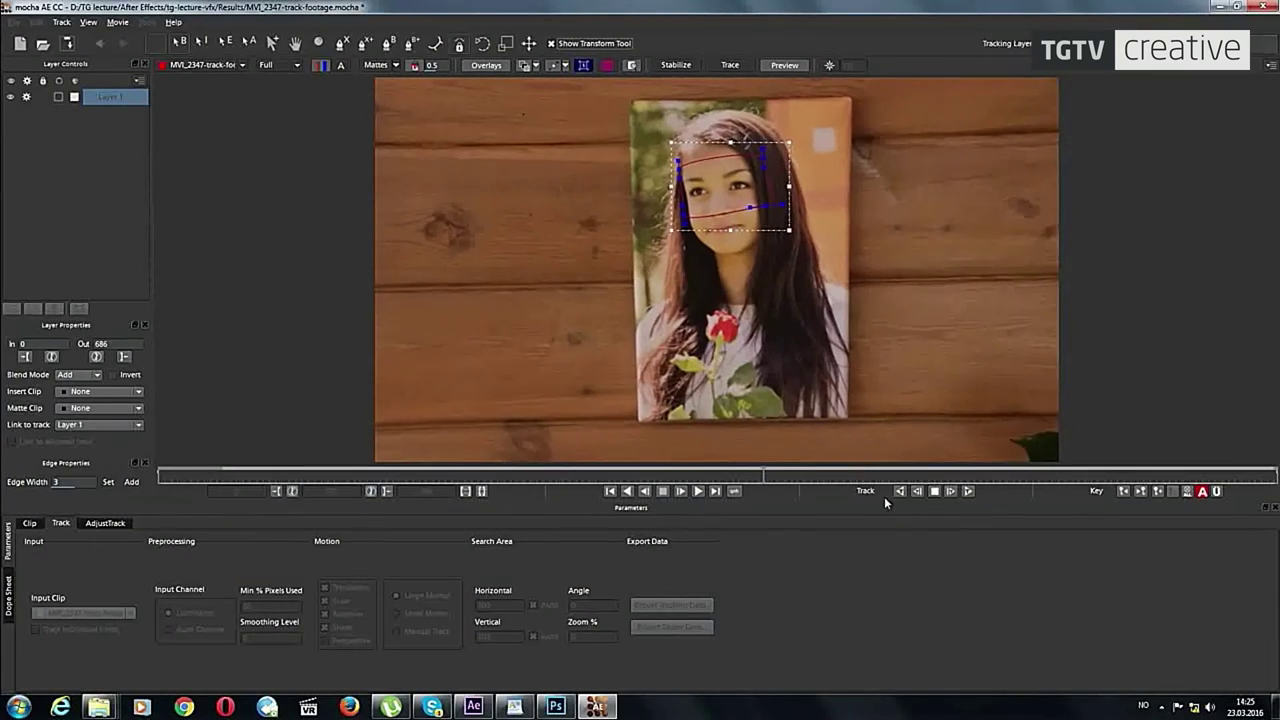
# Step: Stop the mocha face track partway, then copy it to the clipboard as After Effects Transform Data
pyautogui.click(935, 491)
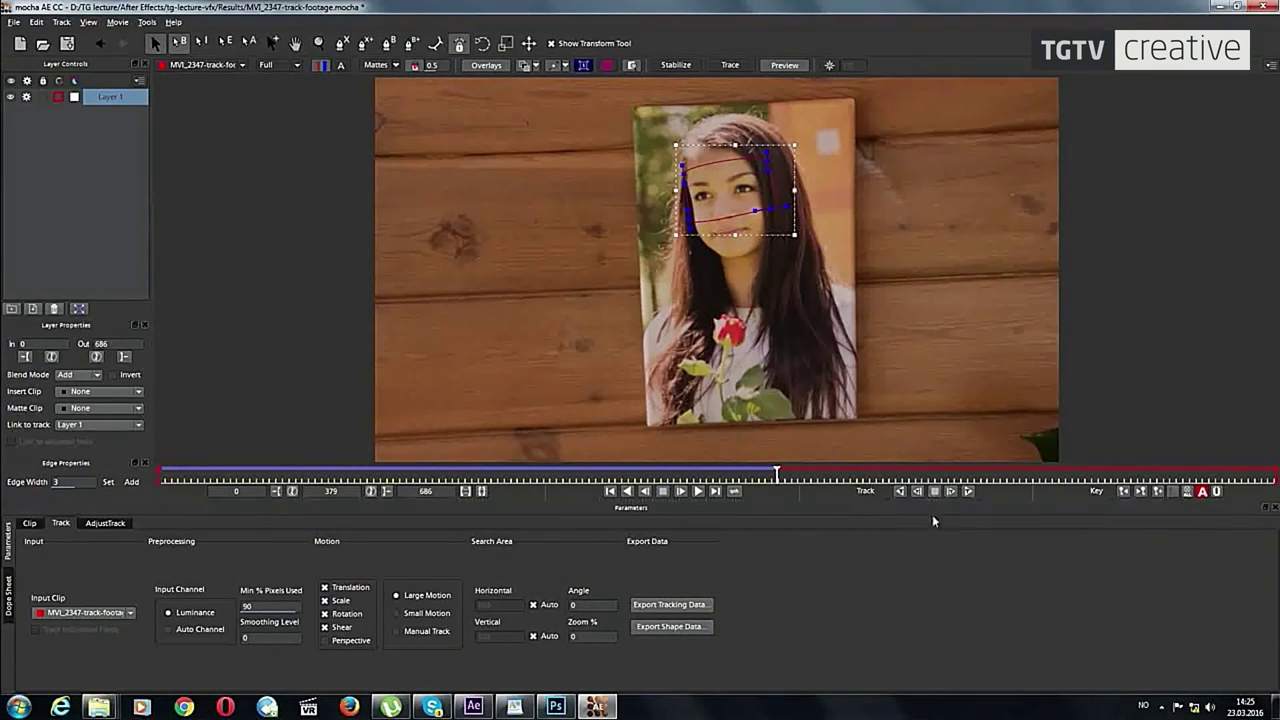
pyautogui.click(696, 605)
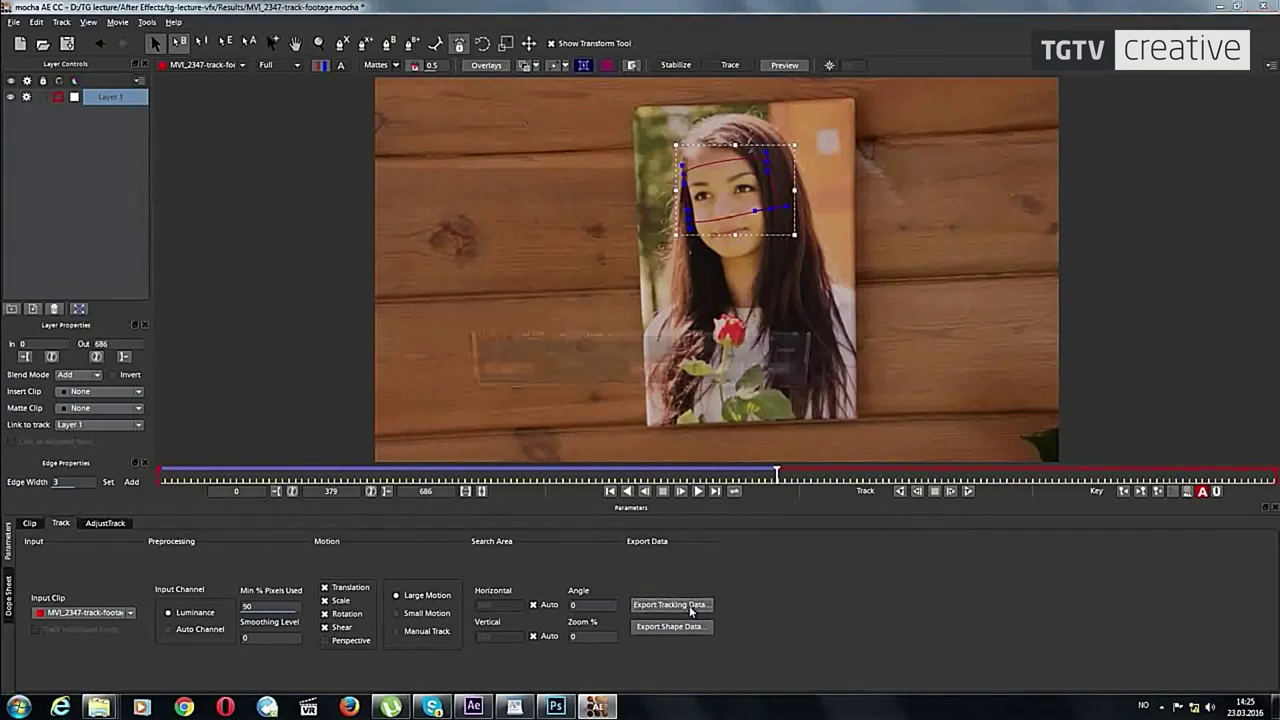
pyautogui.click(754, 336)
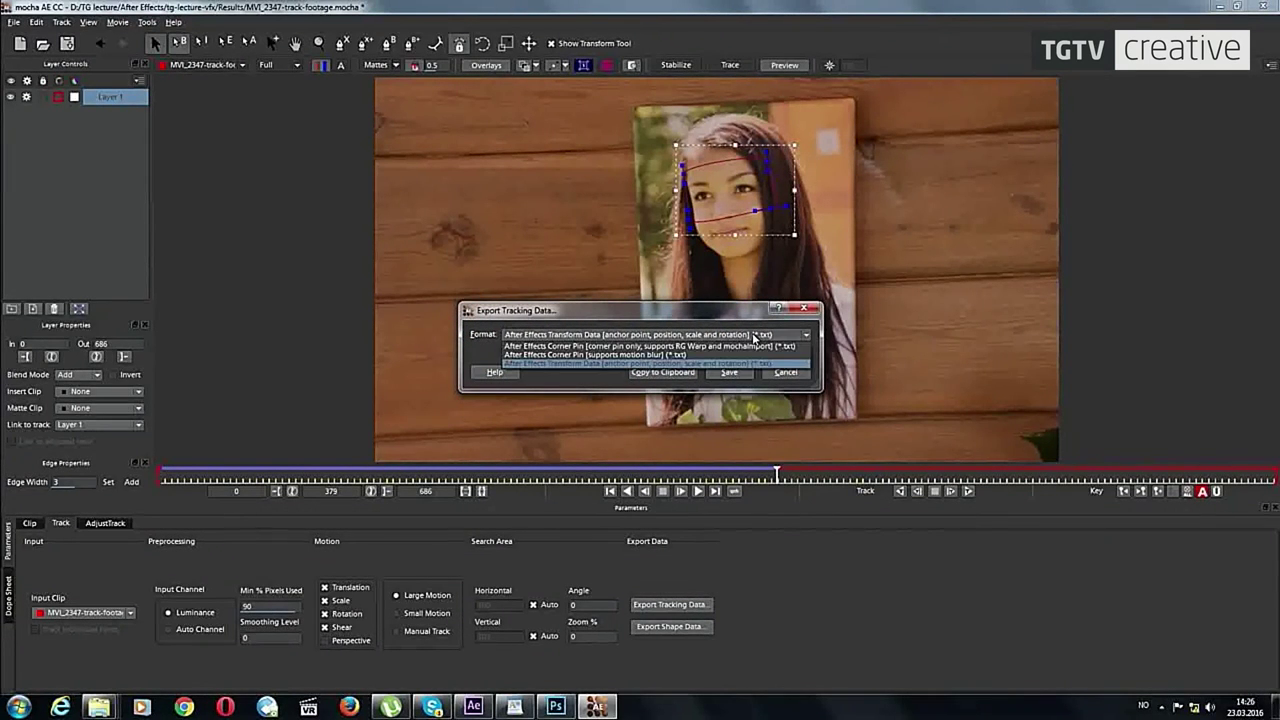
pyautogui.click(754, 339)
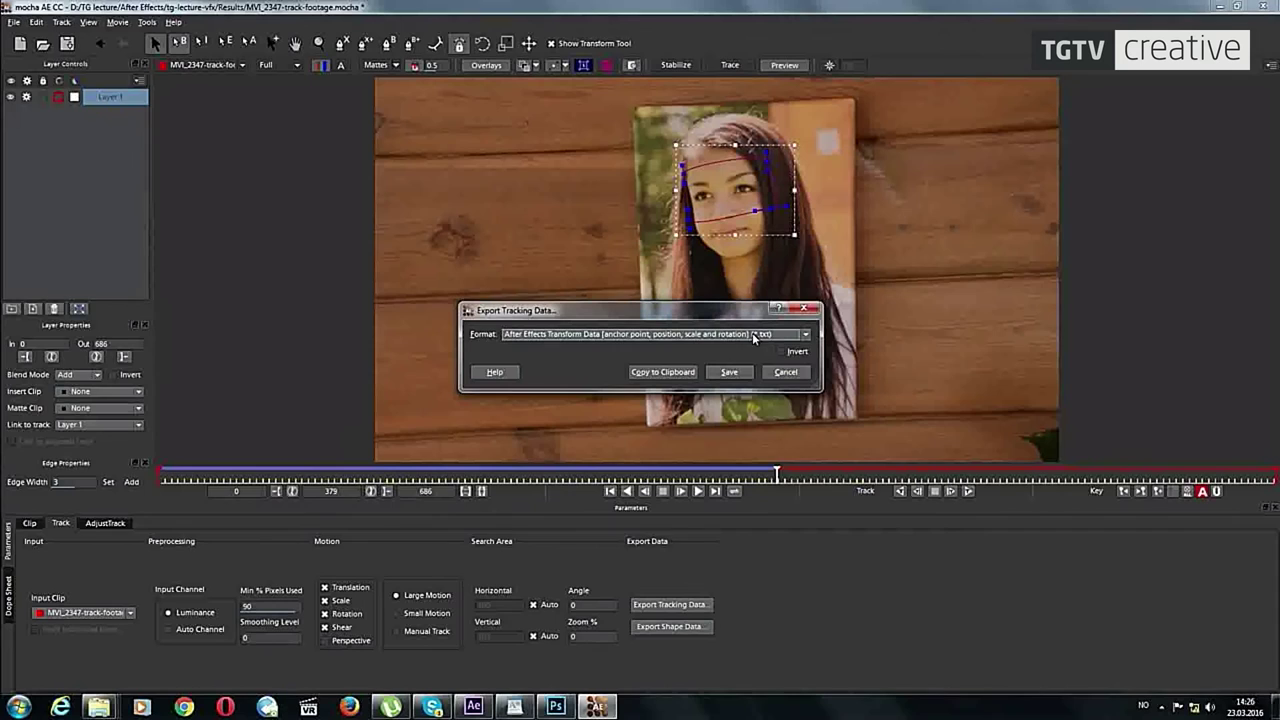
pyautogui.click(677, 373)
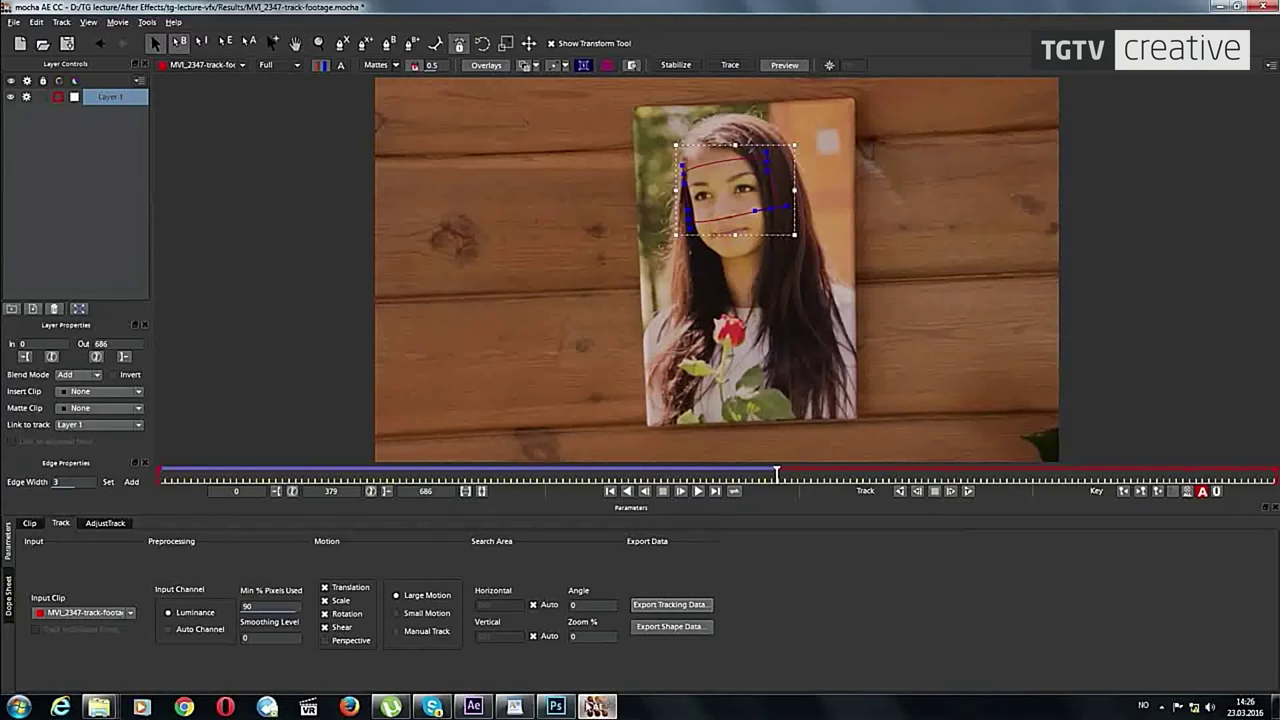
pyautogui.click(472, 707)
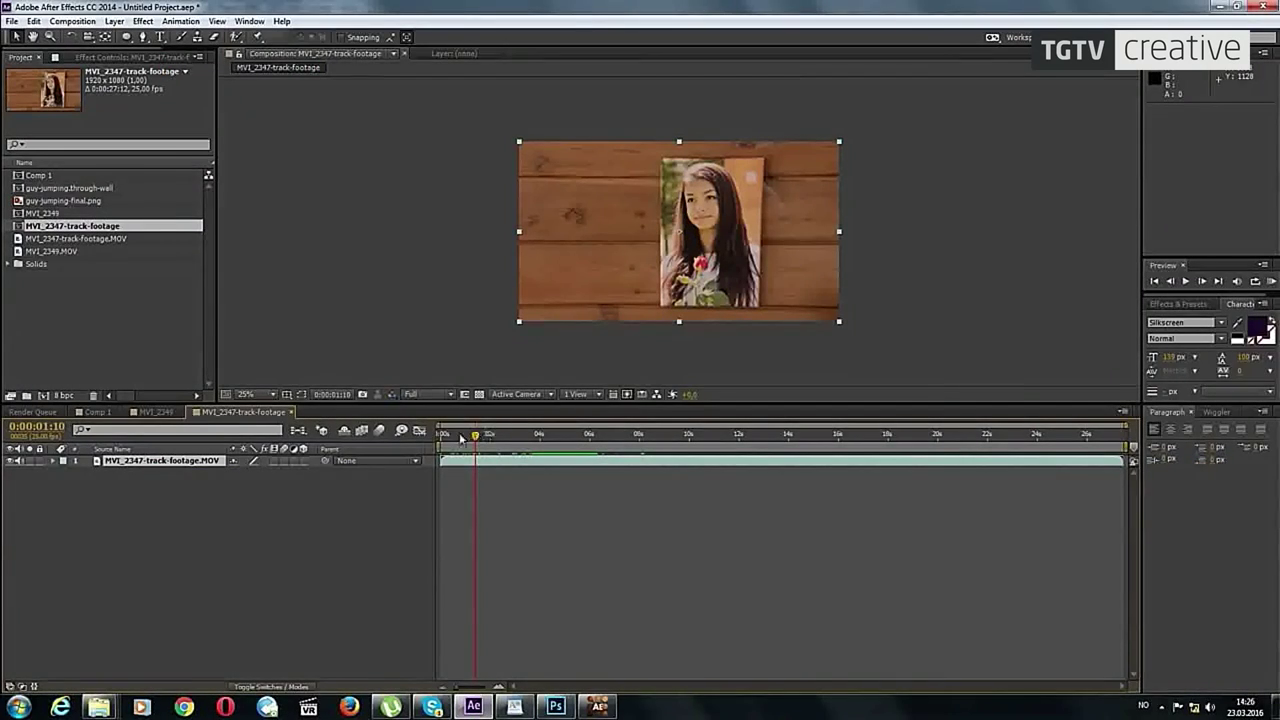
# Step: In the MVI_2349 comp, scrub to 0:00:04:01 and preview the jump
pyautogui.click(155, 412)
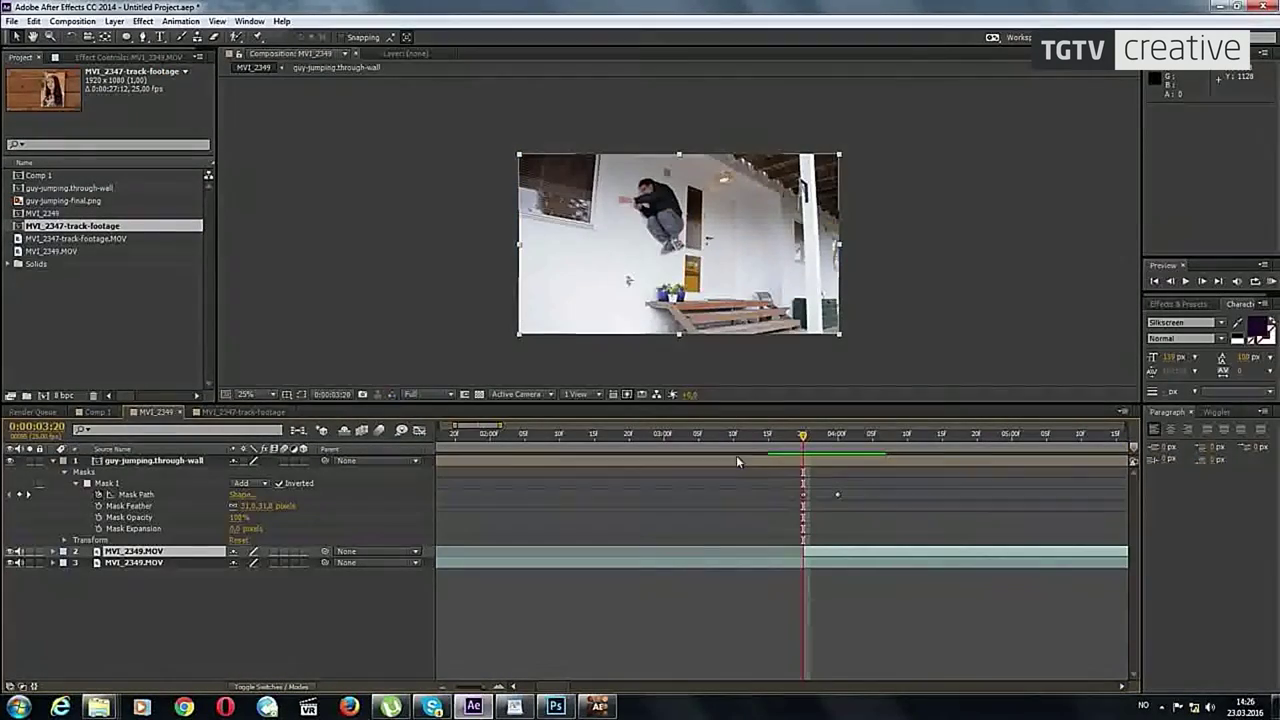
pyautogui.moveTo(803, 435); pyautogui.dragTo(813, 452)
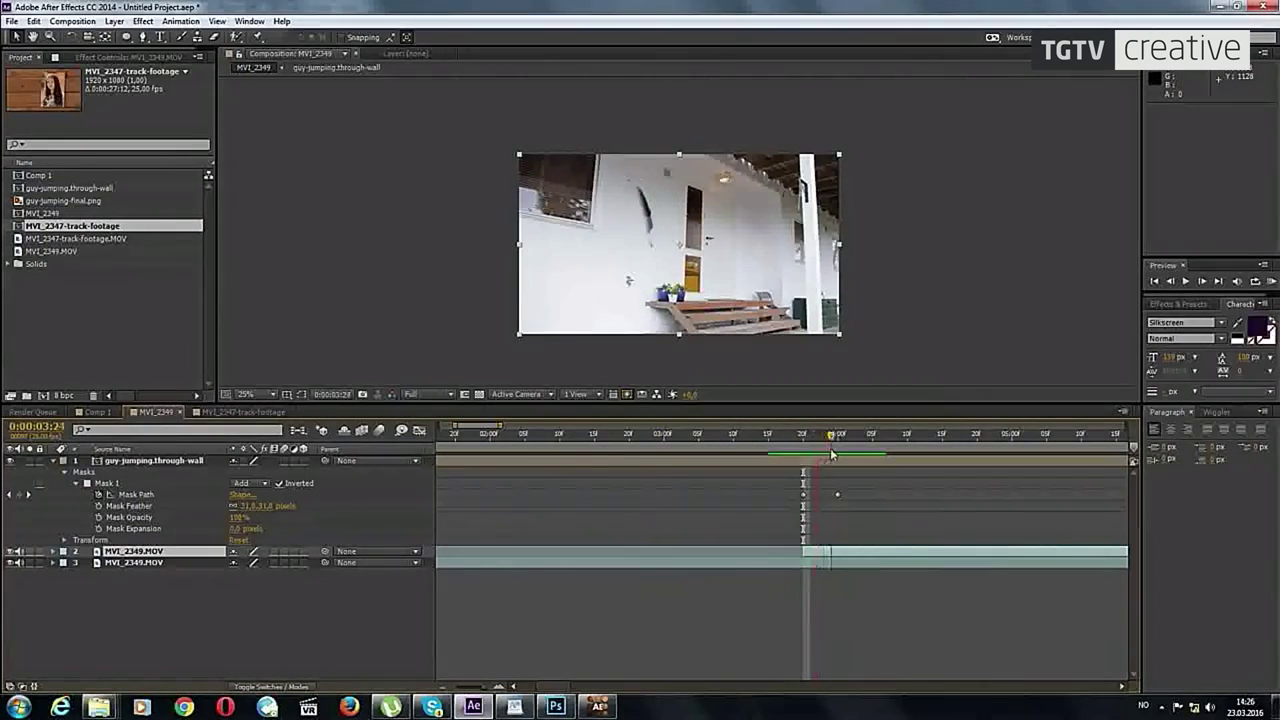
pyautogui.moveTo(815, 452); pyautogui.dragTo(843, 440)
pyautogui.press('KP_0')
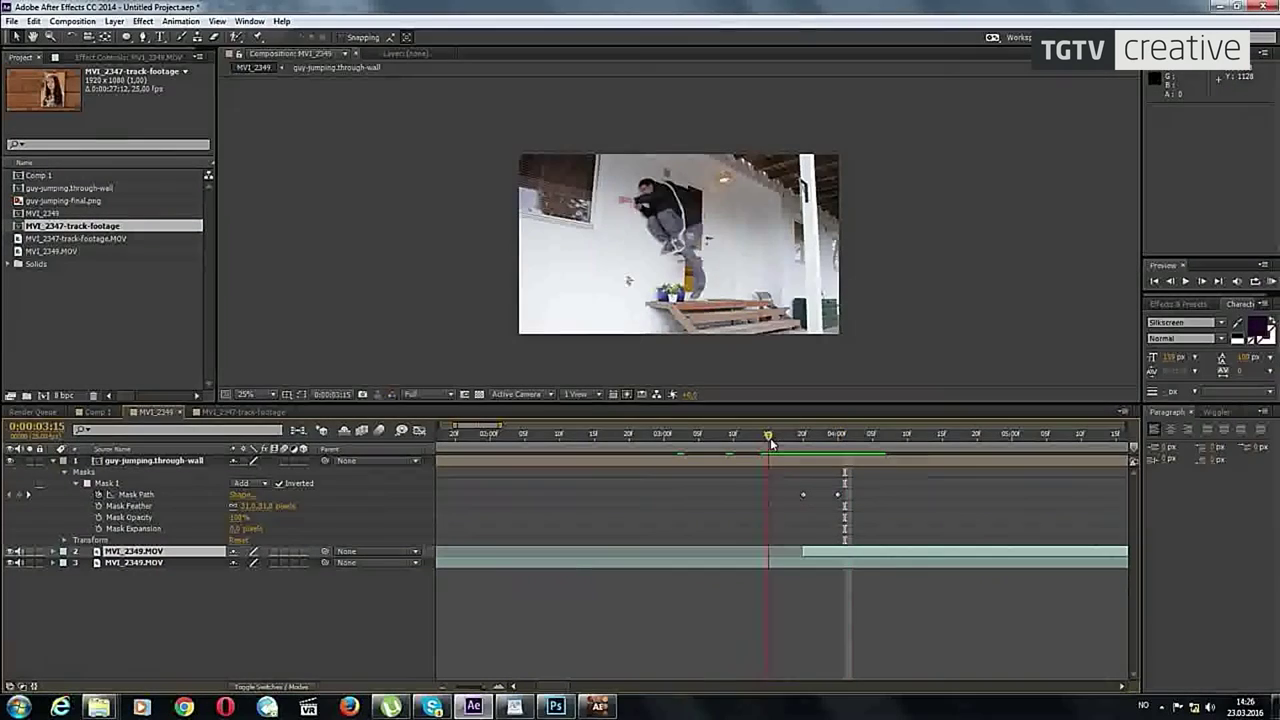
pyautogui.press('space')
# Step: Pre-compose the guy-jumping.through-wall and both MVI_2349.MOV layers into 'final-scene'
pyautogui.click(136, 462)
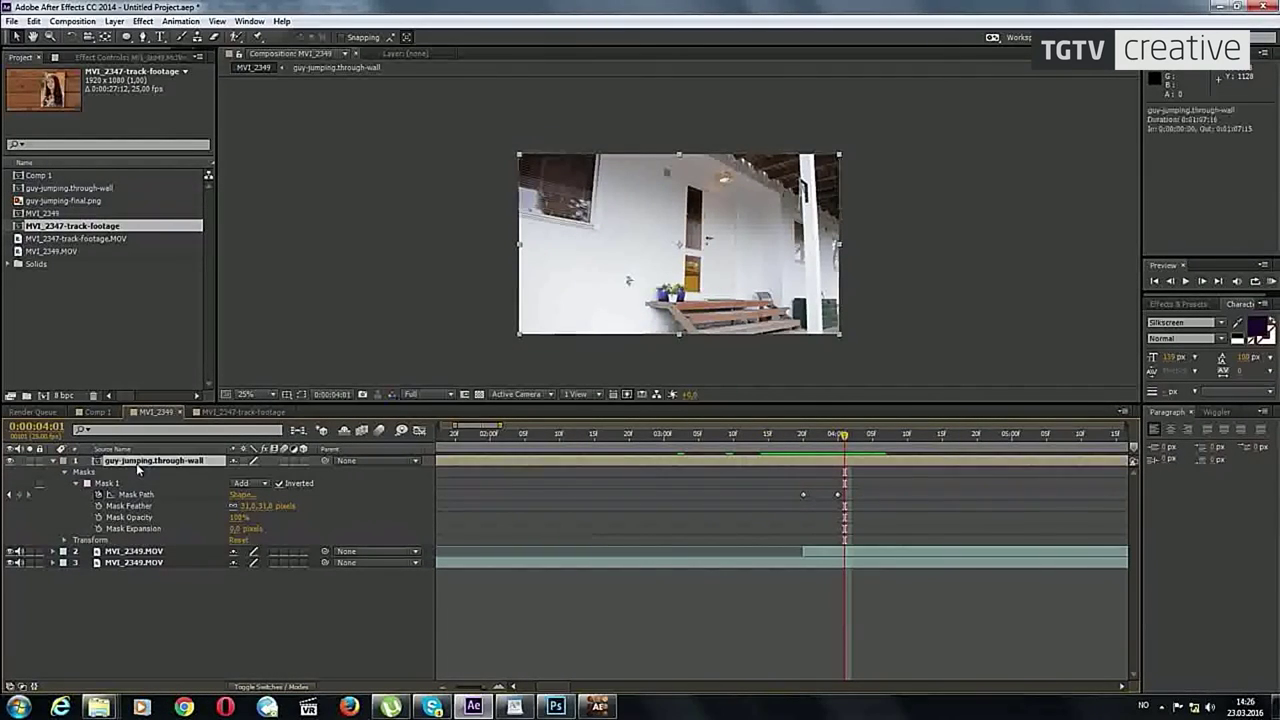
pyautogui.keyDown('shift'); pyautogui.click(127, 564); pyautogui.keyUp('shift')
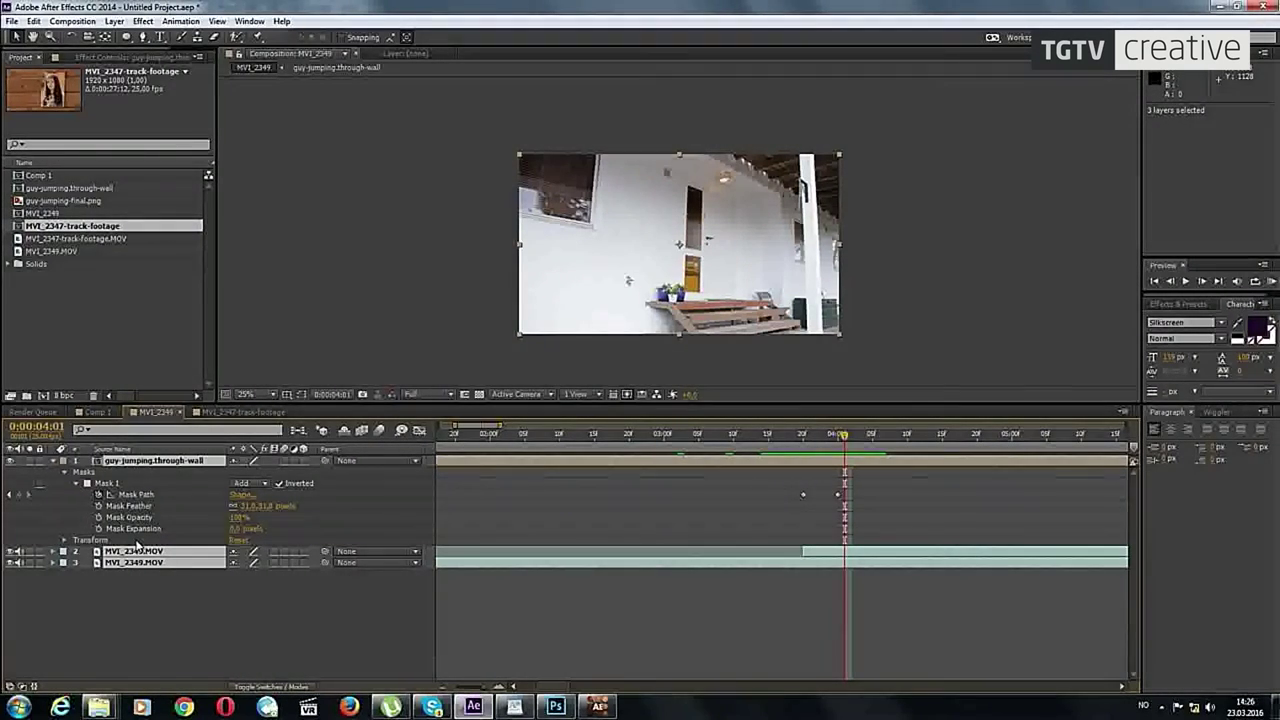
pyautogui.hotkey('ctrl', 'shift', 'c')
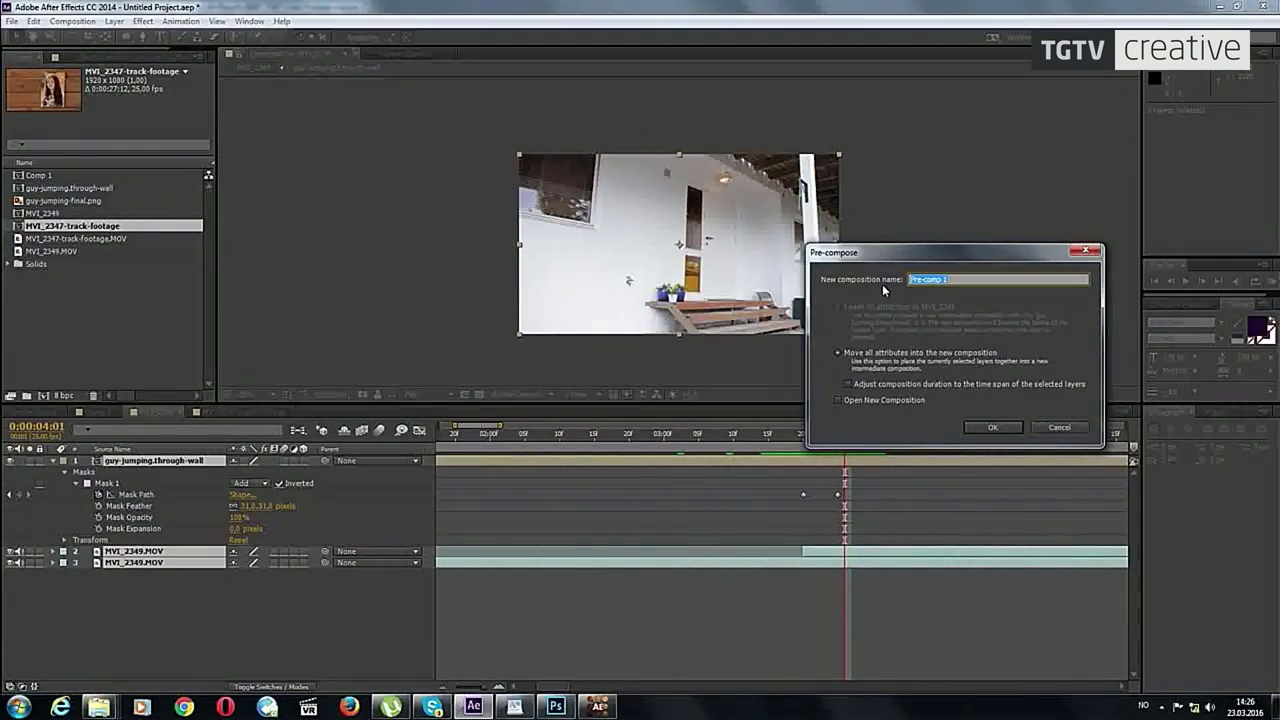
pyautogui.write('final-s')
pyautogui.write('cene')
pyautogui.press('Return')
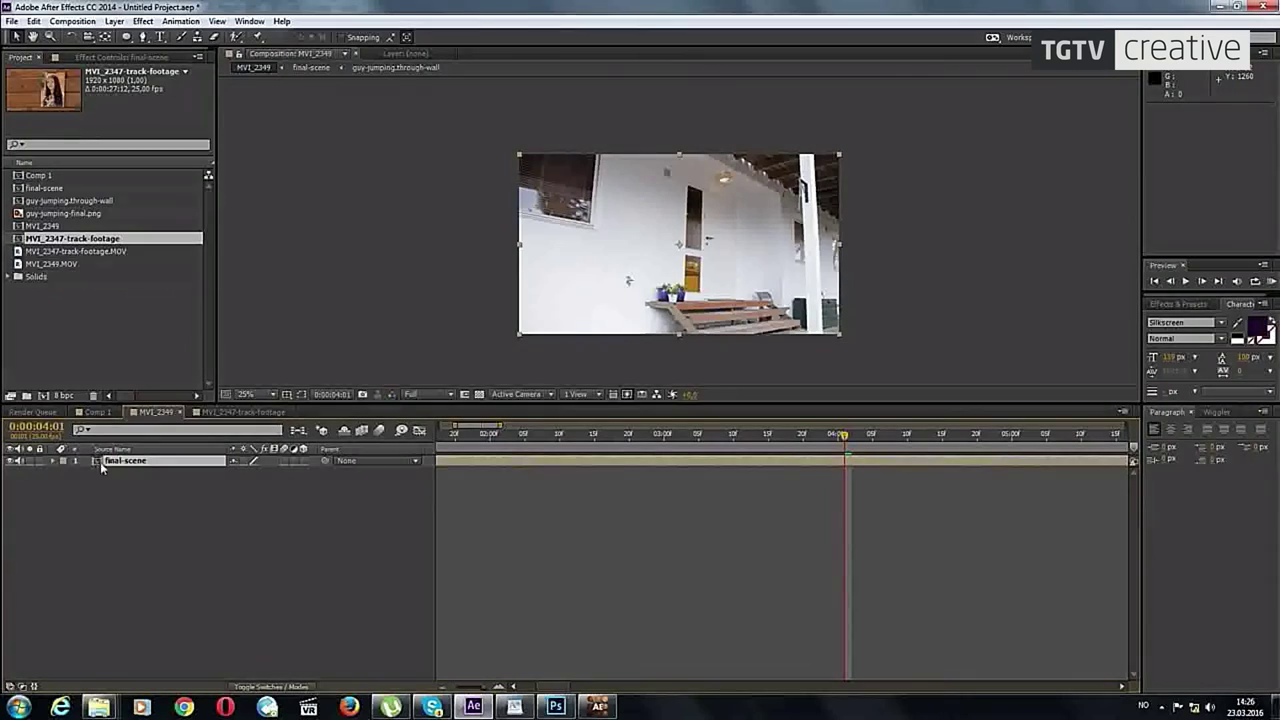
# Step: Add a new null object and paste the mocha tracking keyframes onto it
pyautogui.click(114, 21)
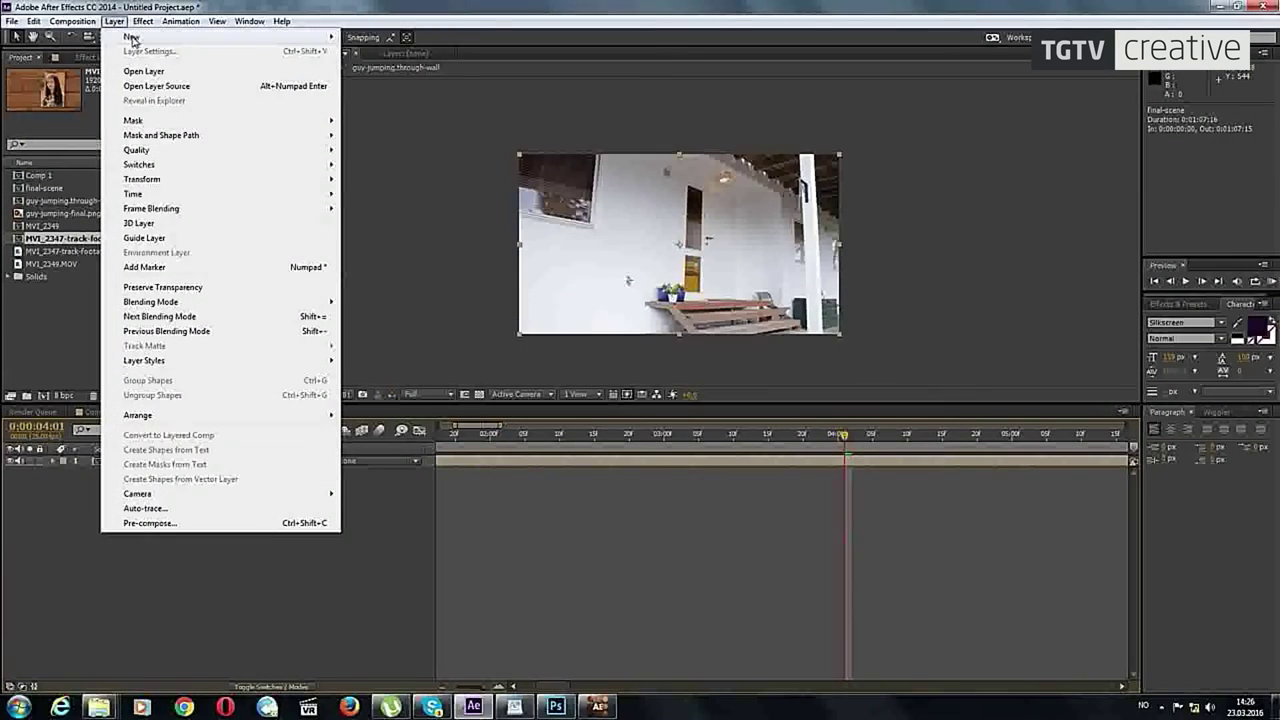
pyautogui.moveTo(135, 36)
pyautogui.click(394, 95)
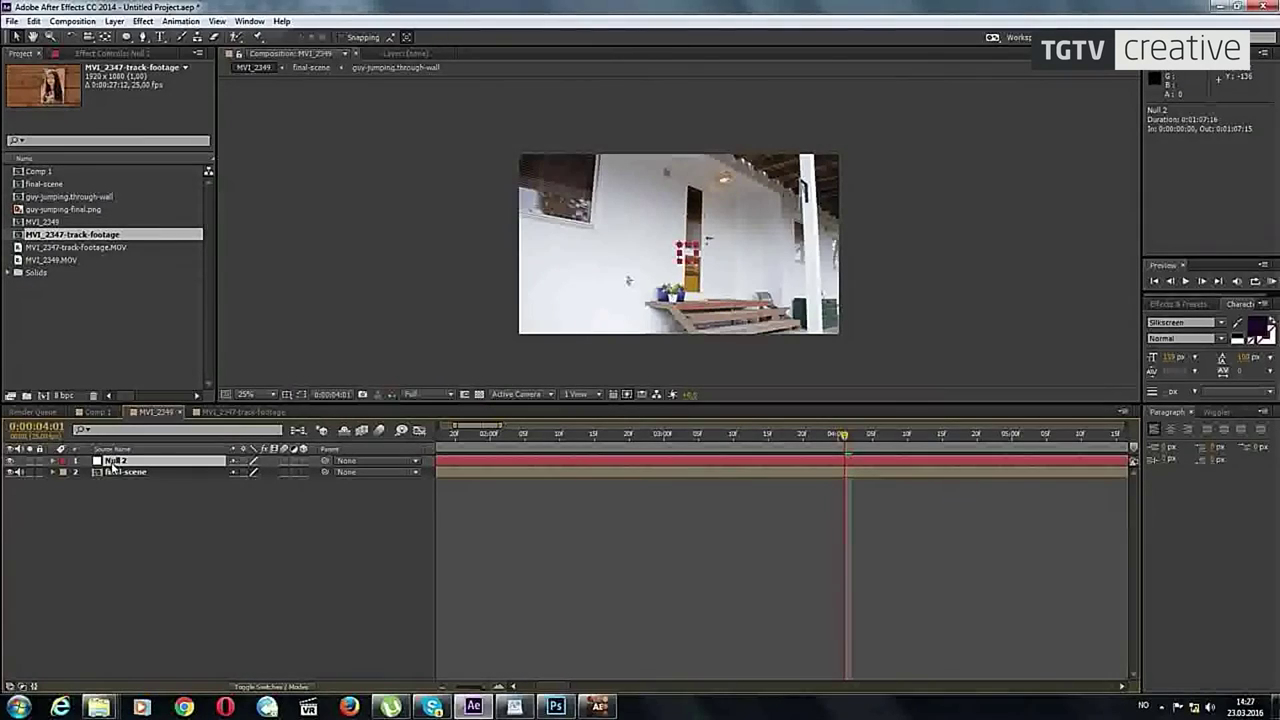
pyautogui.hotkey('ctrl', 'v')
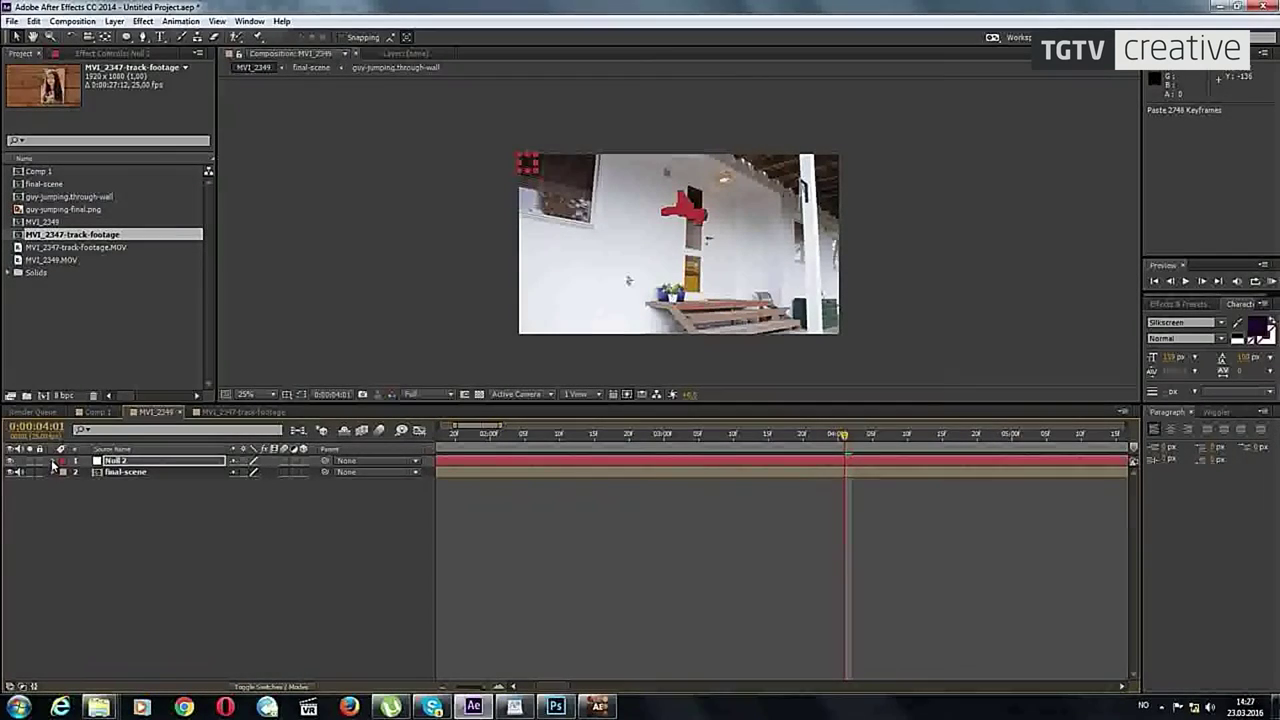
# Step: Reveal Null 2's transform keyframes and preview the pasted track
pyautogui.click(52, 460)
pyautogui.click(63, 473)
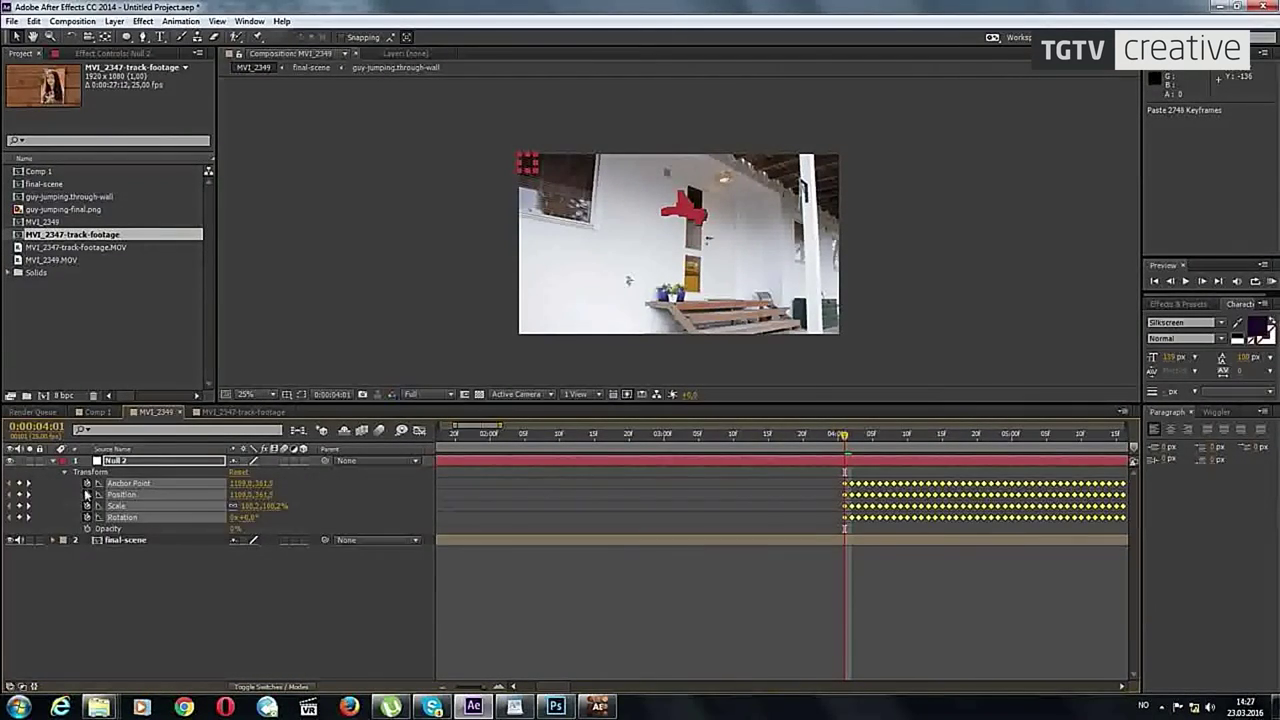
pyautogui.moveTo(483, 692); pyautogui.dragTo(480, 692)
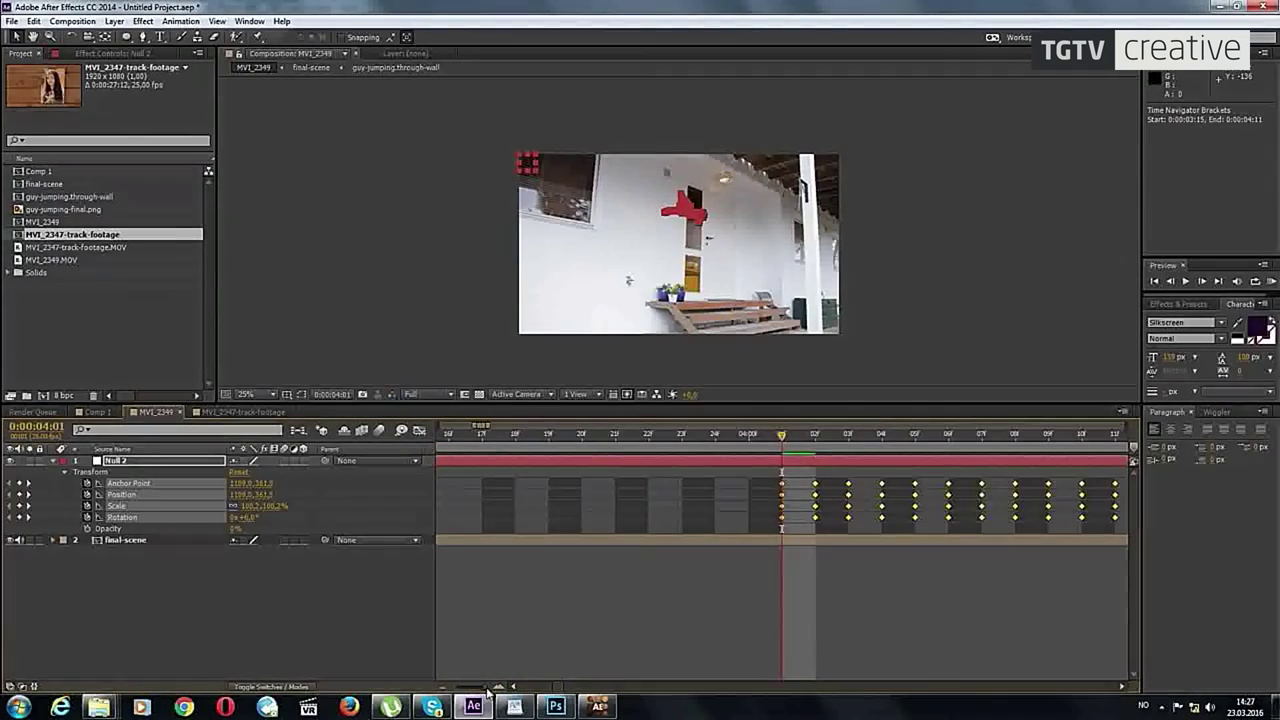
pyautogui.moveTo(651, 436)
pyautogui.mouseDown()
pyautogui.moveTo(764, 470)
pyautogui.moveTo(665, 488)
pyautogui.mouseUp()
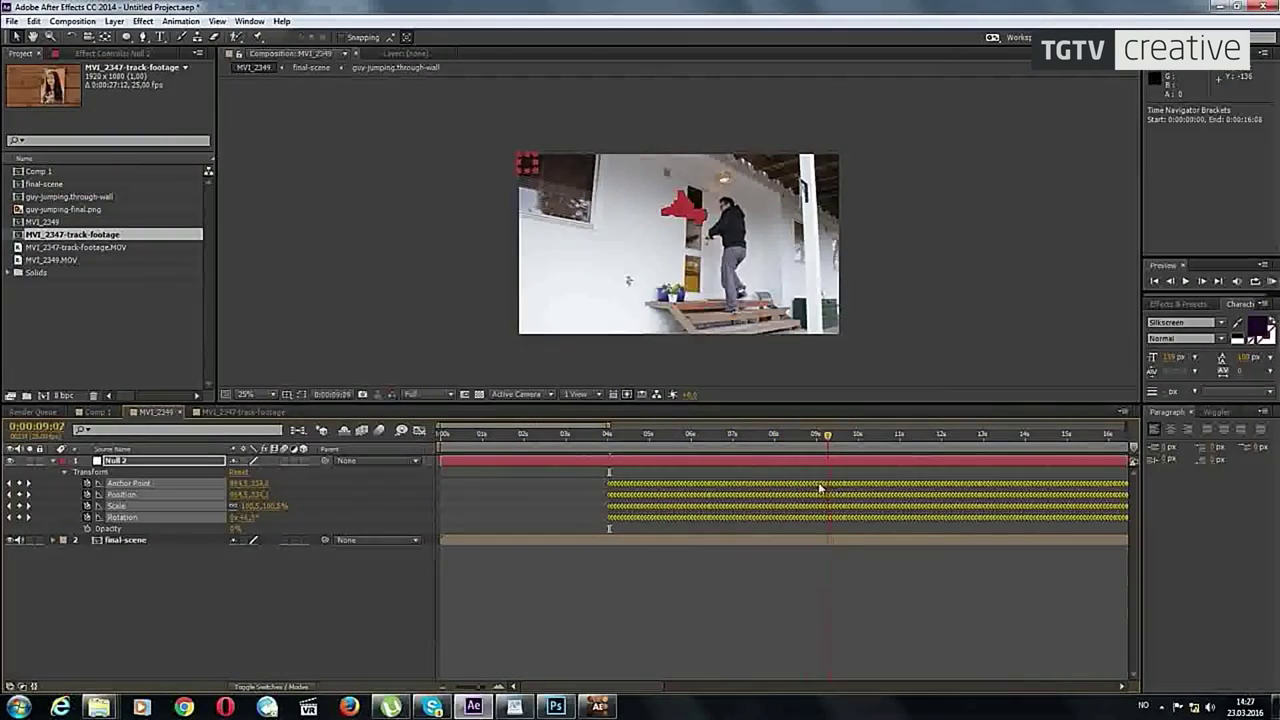
pyautogui.press('KP_0')
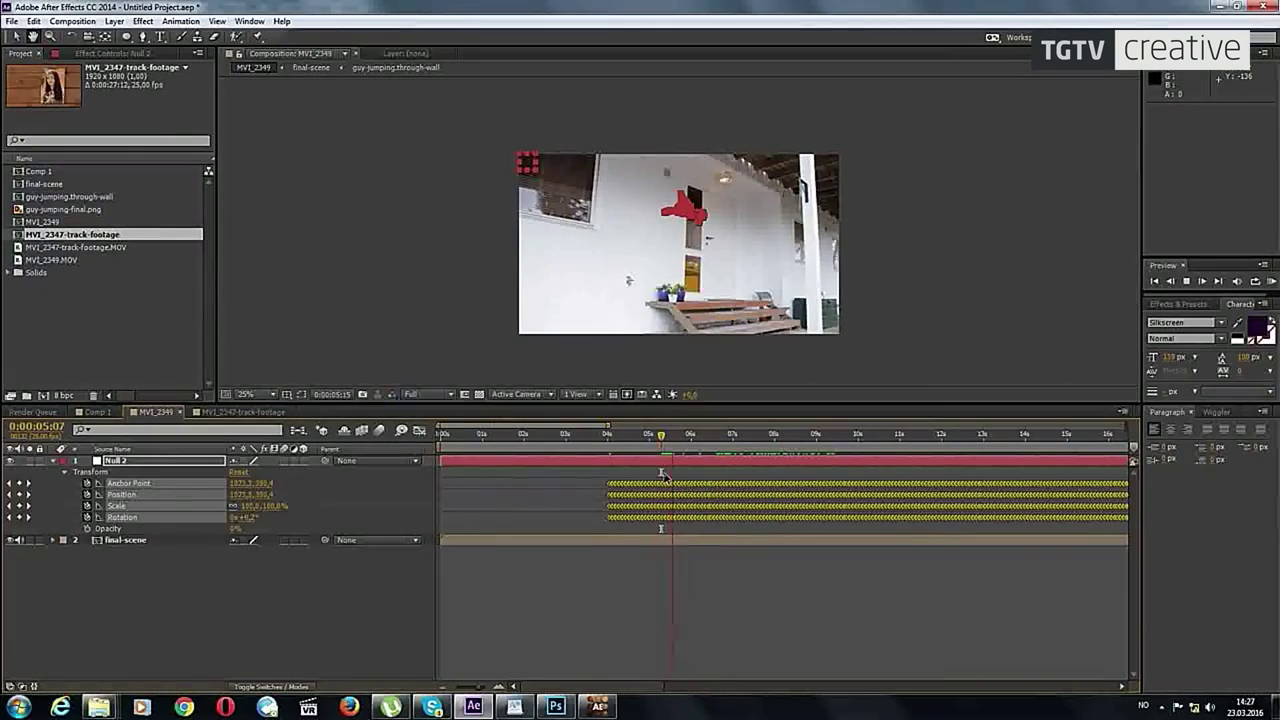
pyautogui.press('space')
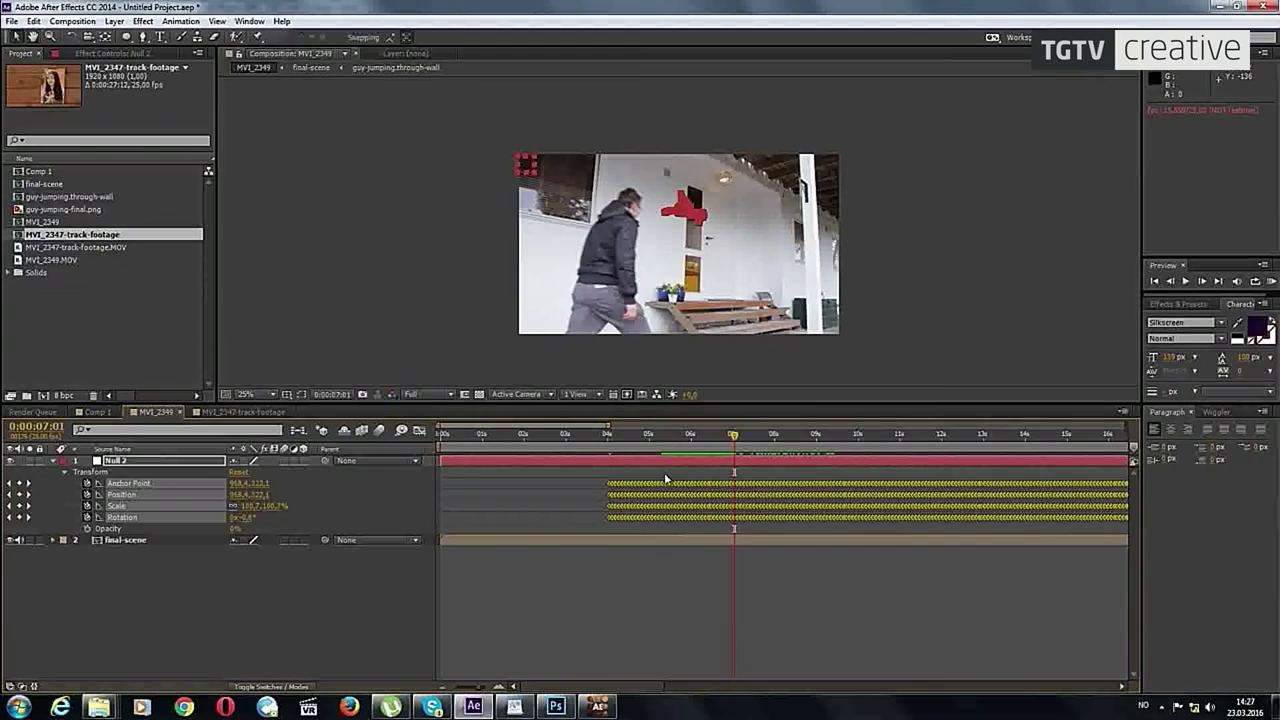
# Step: Undo the misplaced paste and paste the keyframes again at 0:00:00:00
pyautogui.hotkey('ctrl', 'z')
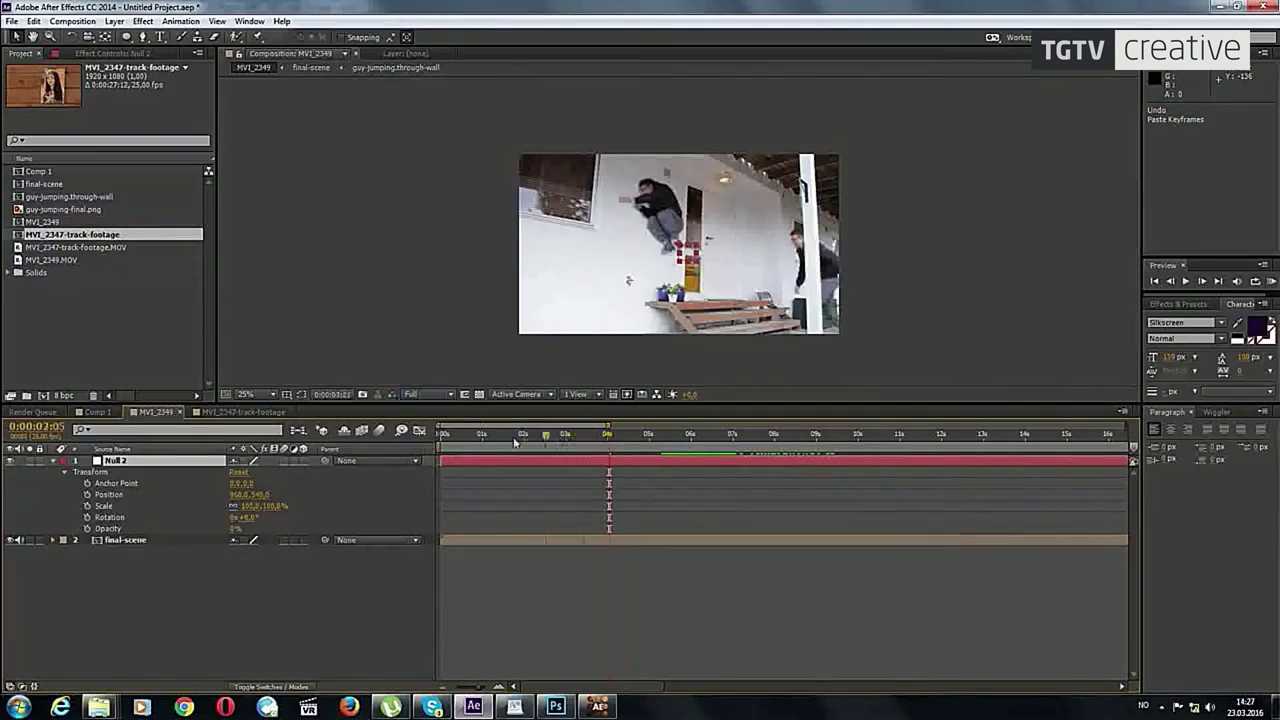
pyautogui.press('Home')
pyautogui.hotkey('ctrl', 'v')
pyautogui.hotkey('ctrl', 'v')
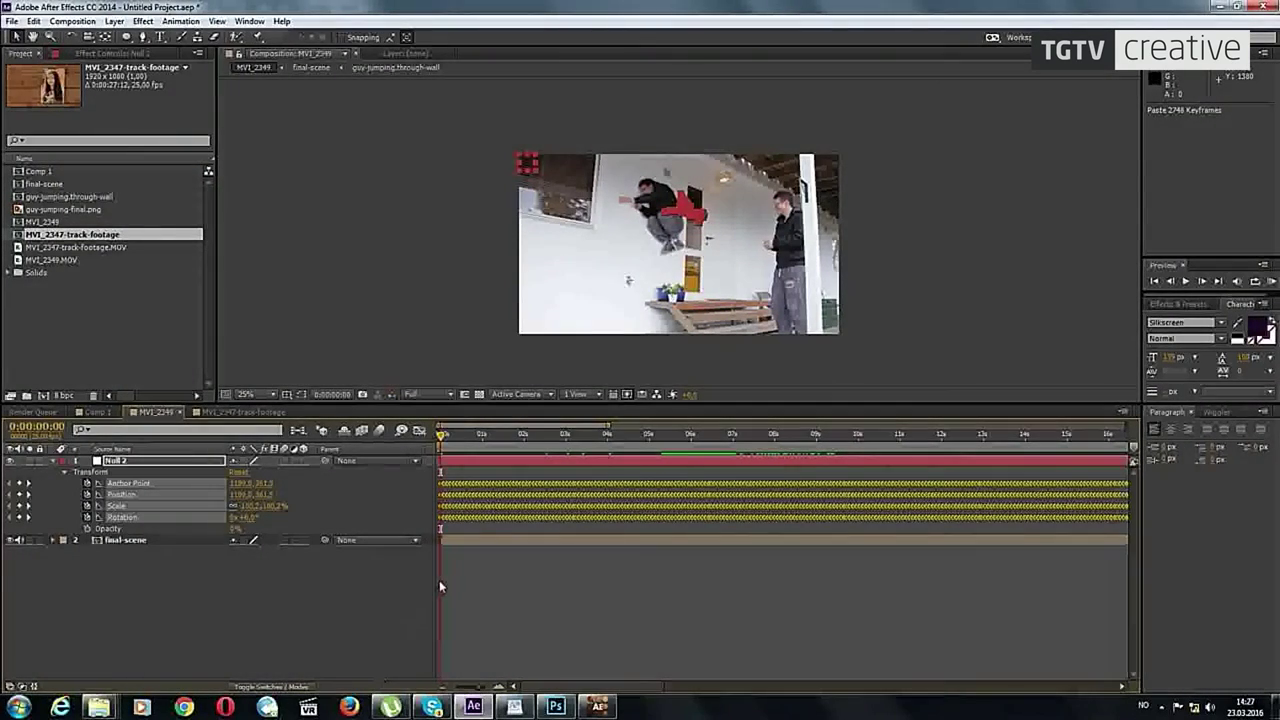
# Step: Zoom the timeline to frames, check Null 2's track and restore its Anchor Point keyframes
pyautogui.moveTo(472, 687); pyautogui.dragTo(485, 690)
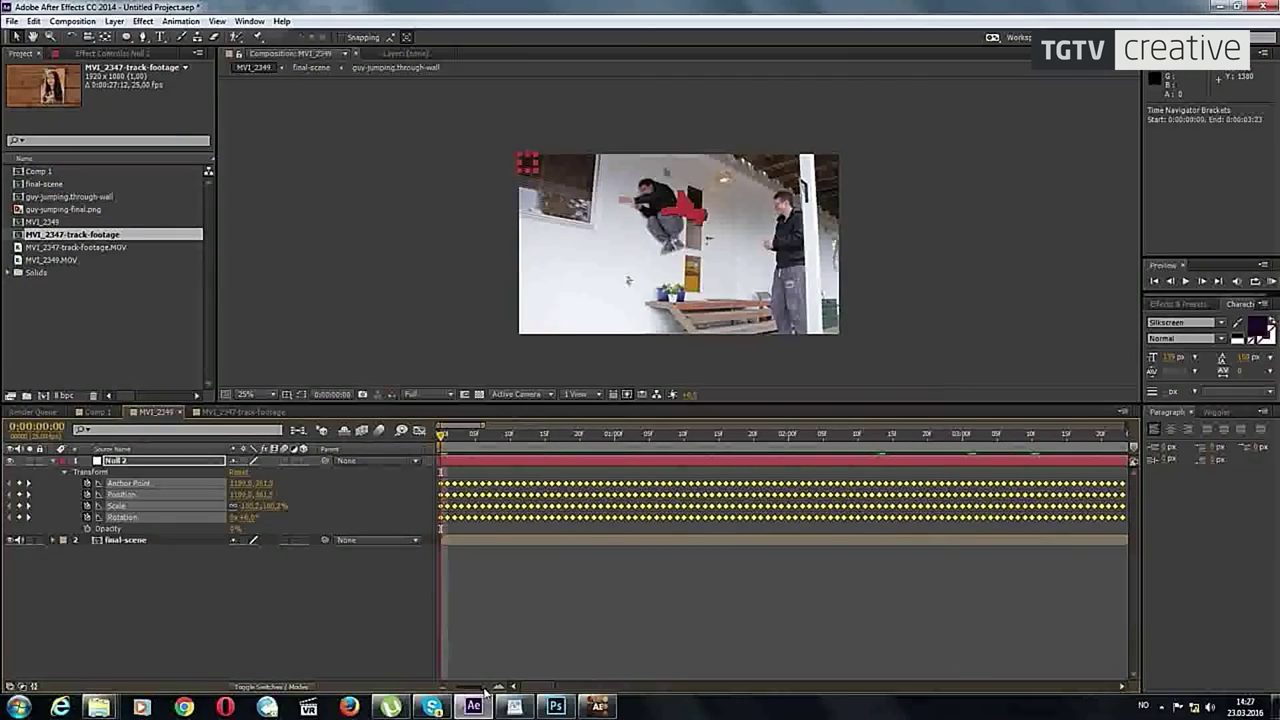
pyautogui.moveTo(450, 453)
pyautogui.mouseDown()
pyautogui.moveTo(541, 465)
pyautogui.moveTo(469, 461)
pyautogui.mouseUp()
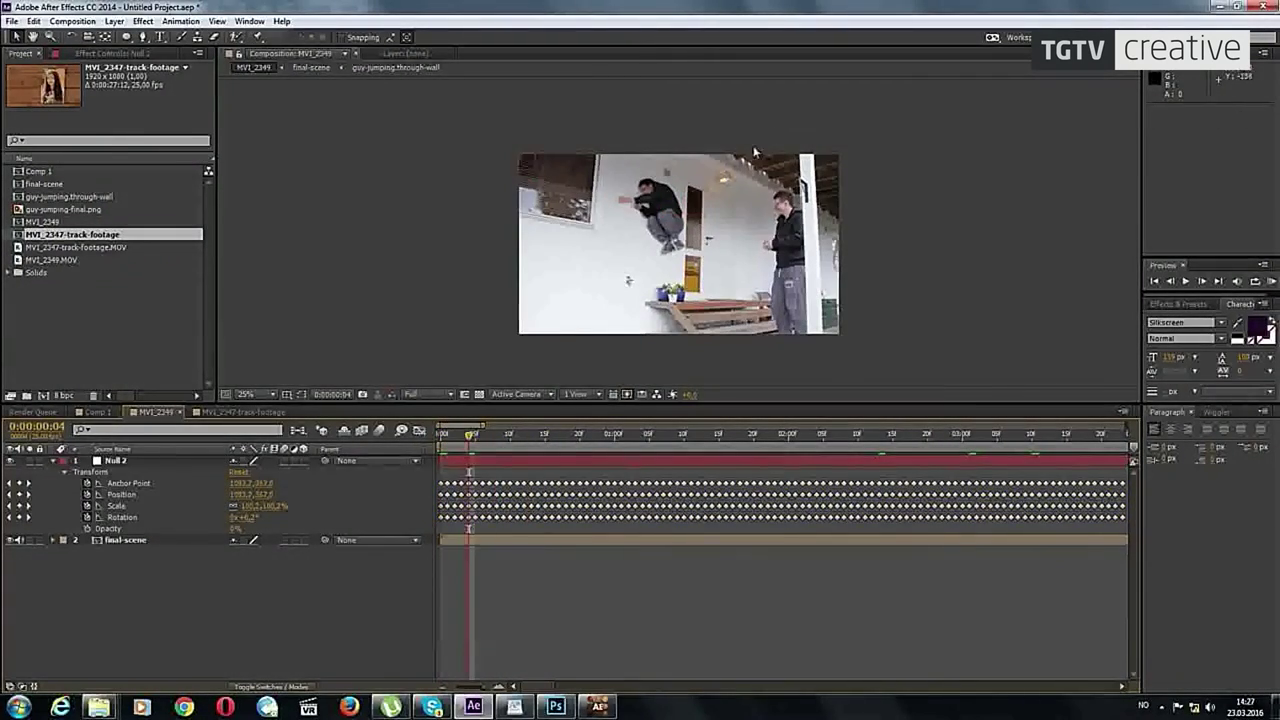
pyautogui.click(140, 461)
pyautogui.scroll(2, 657, 215)
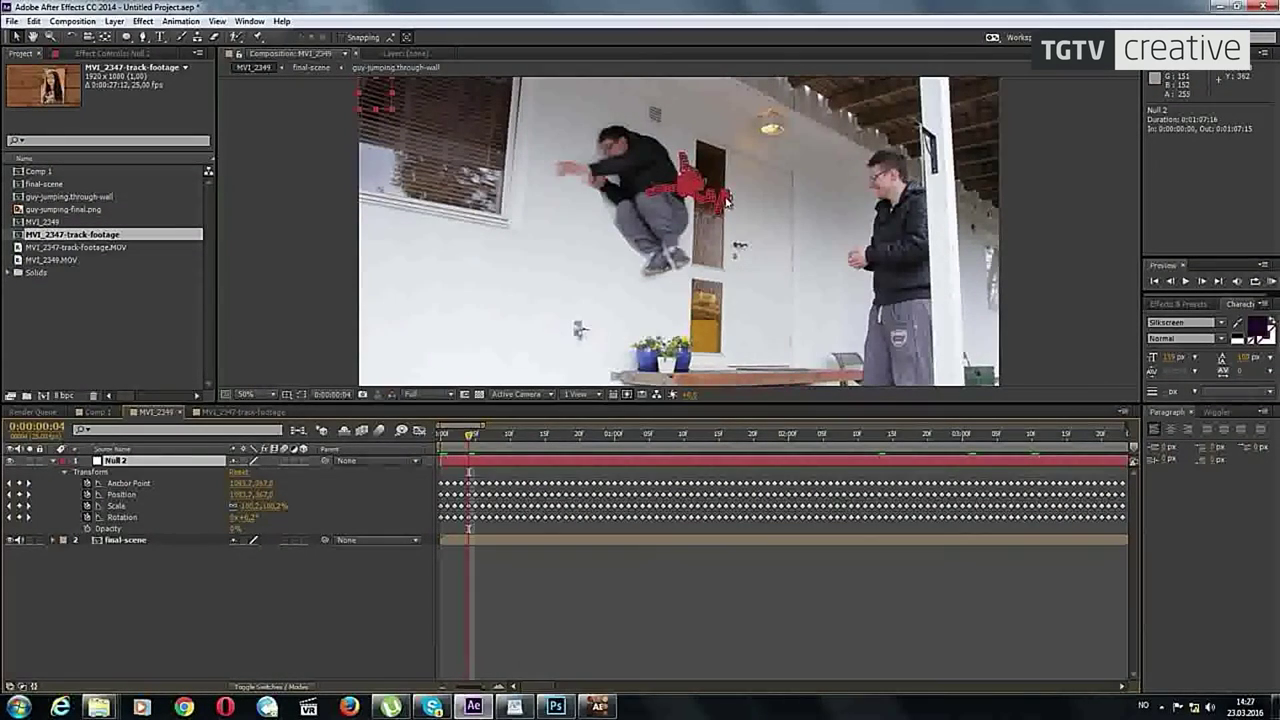
pyautogui.scroll(-2, 698, 228)
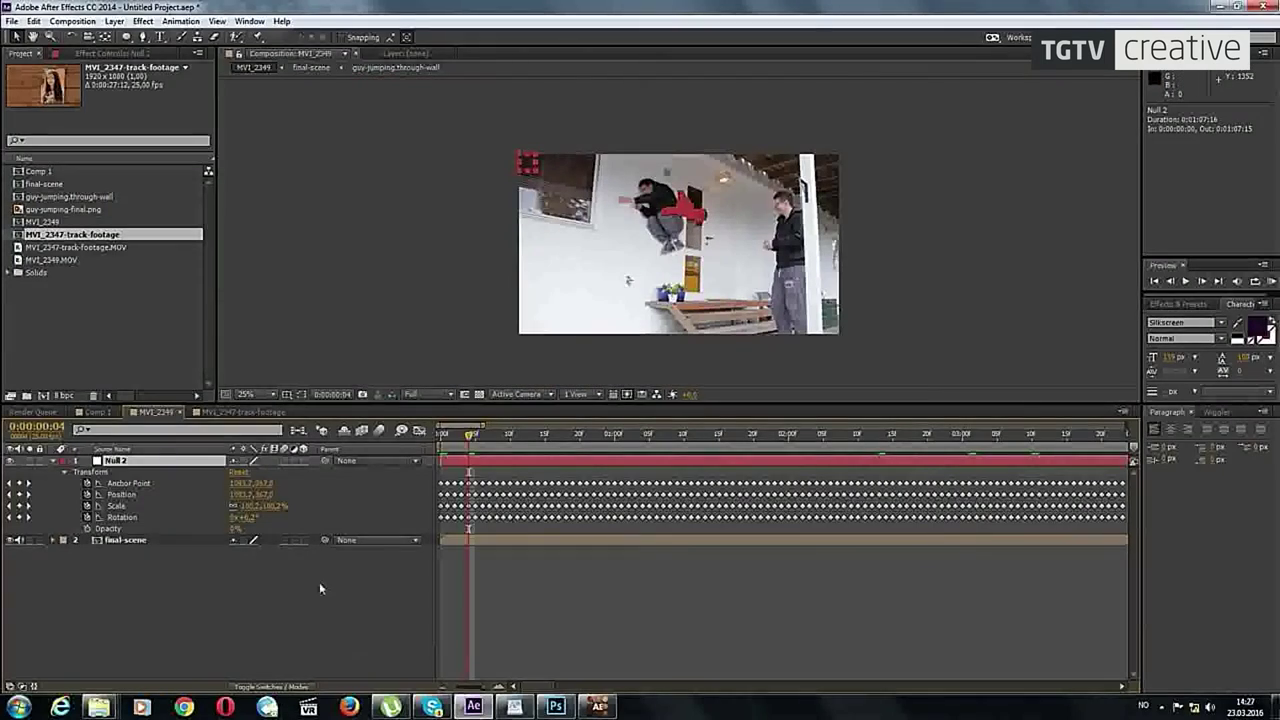
pyautogui.click(441, 436)
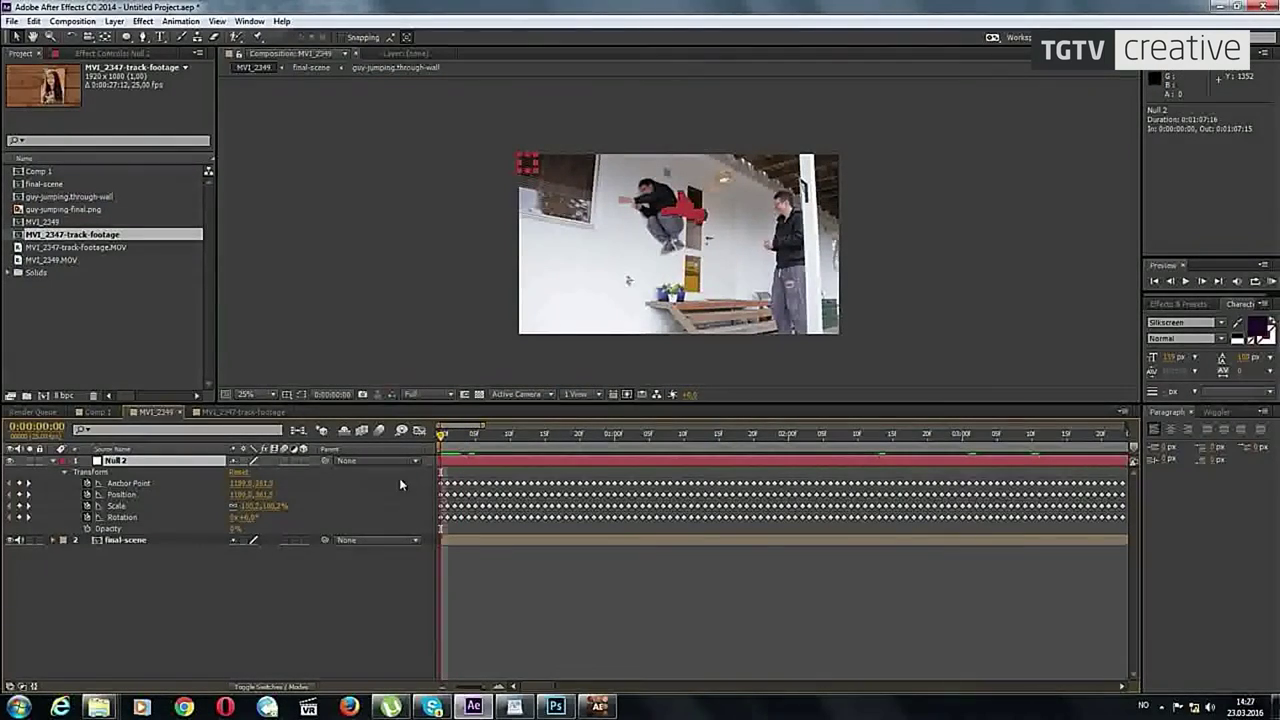
pyautogui.click(222, 595)
pyautogui.click(459, 470)
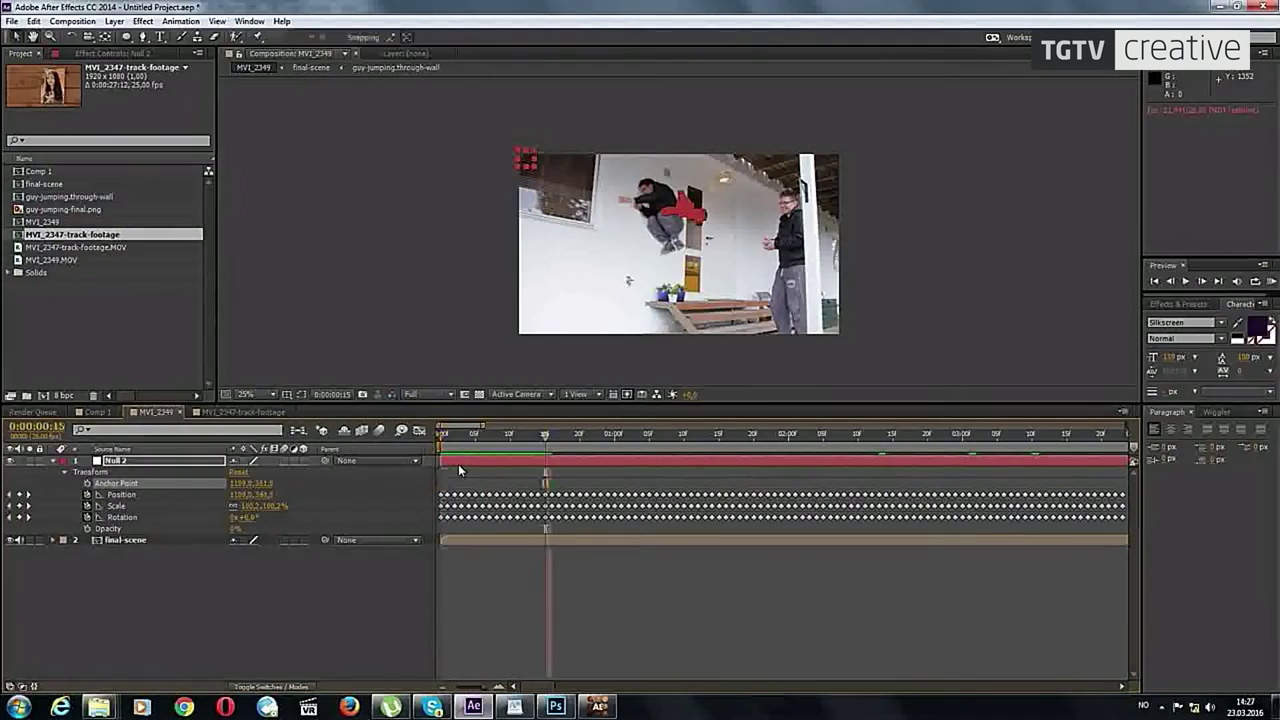
pyautogui.hotkey('ctrl', 'z')
# Step: Move Null 2's tracked Anchor Point keyframes into Position, leaving a fixed anchor point
pyautogui.click(120, 484)
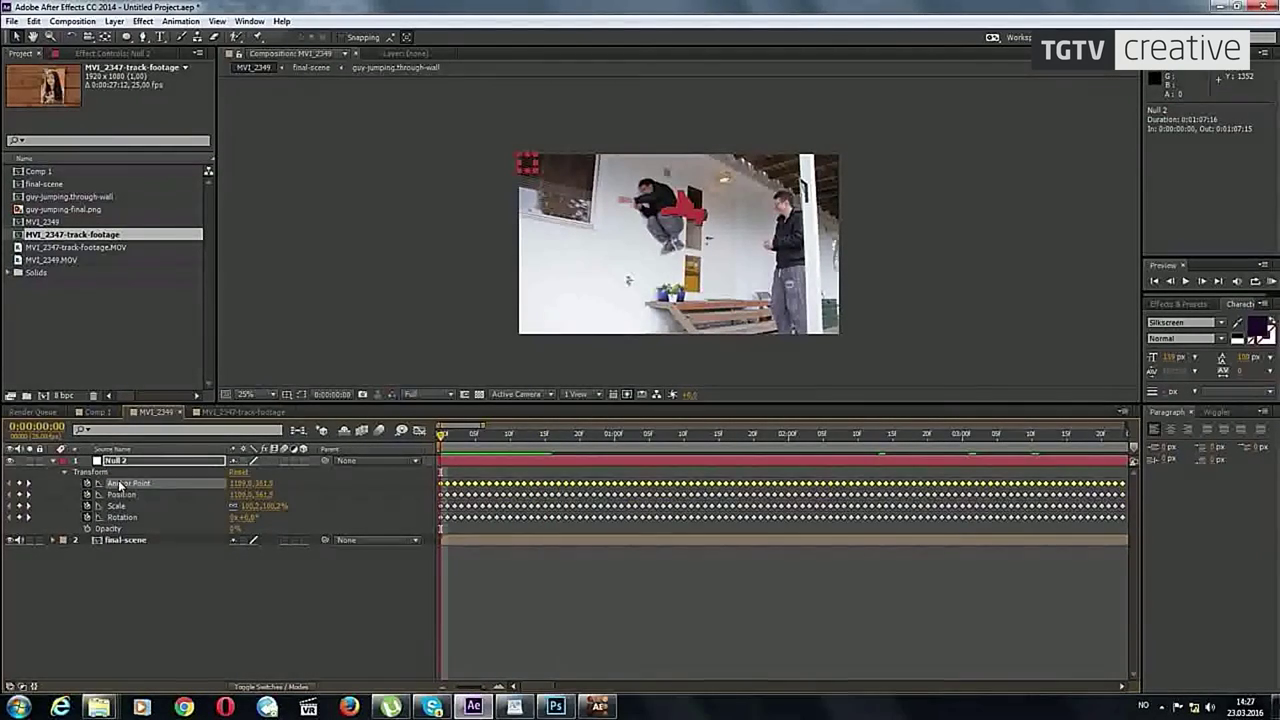
pyautogui.hotkey('ctrl', 'c')
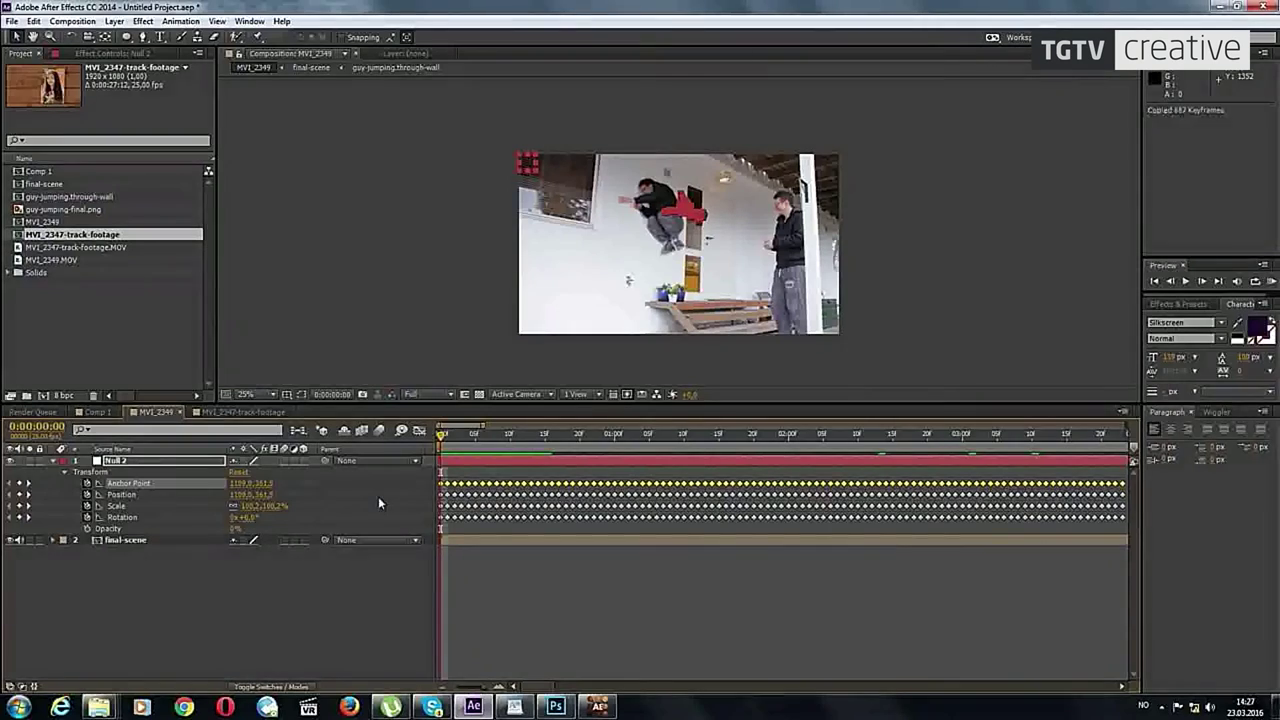
pyautogui.click(98, 495)
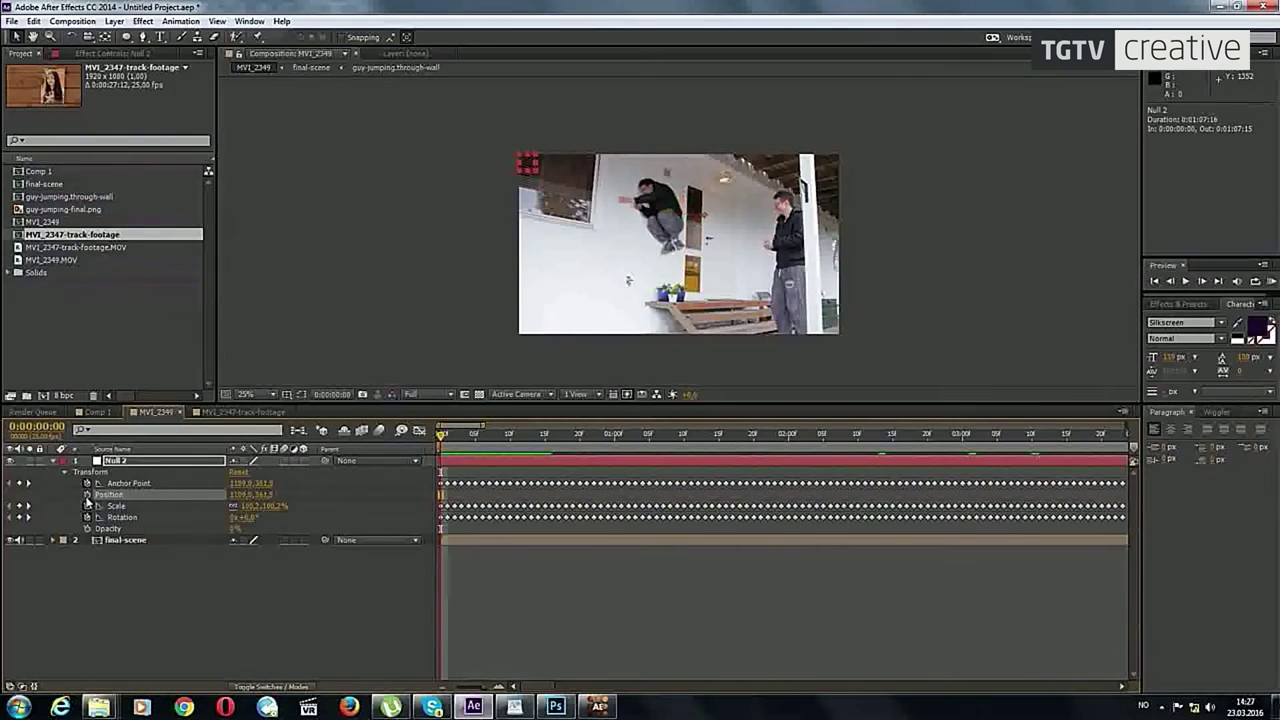
pyautogui.click(87, 484)
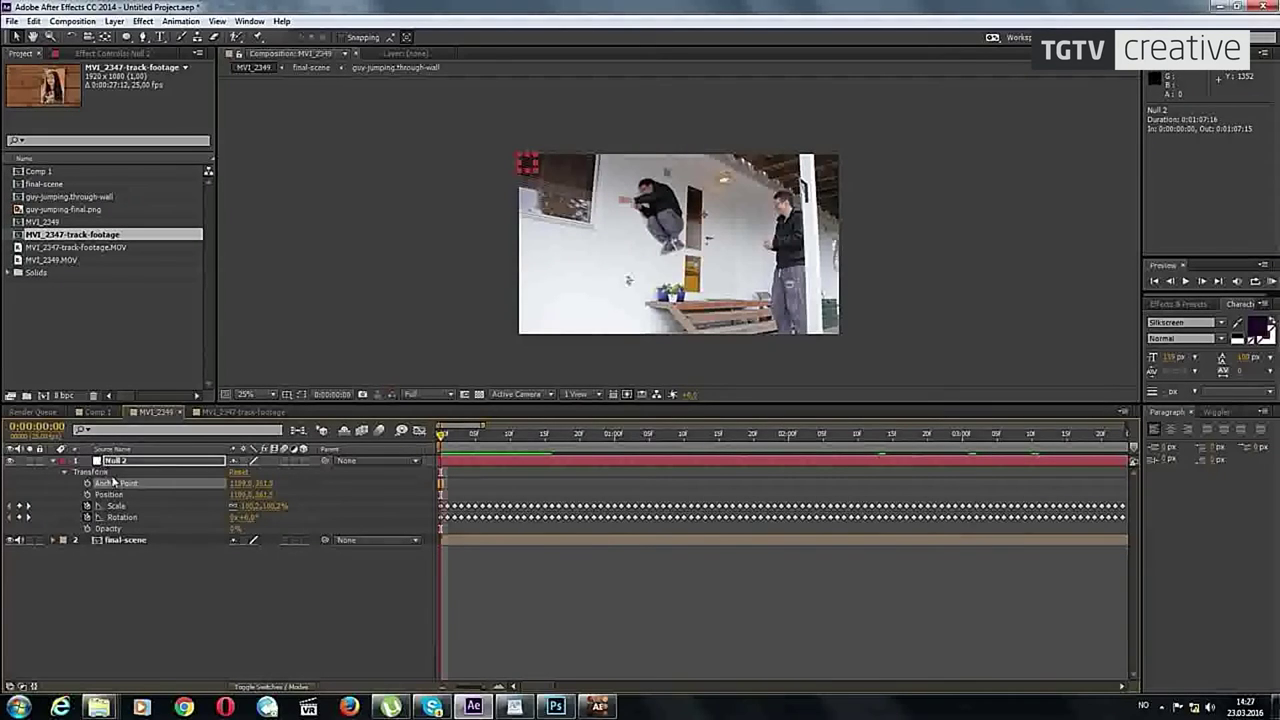
pyautogui.moveTo(288, 490); pyautogui.dragTo(4, 488)
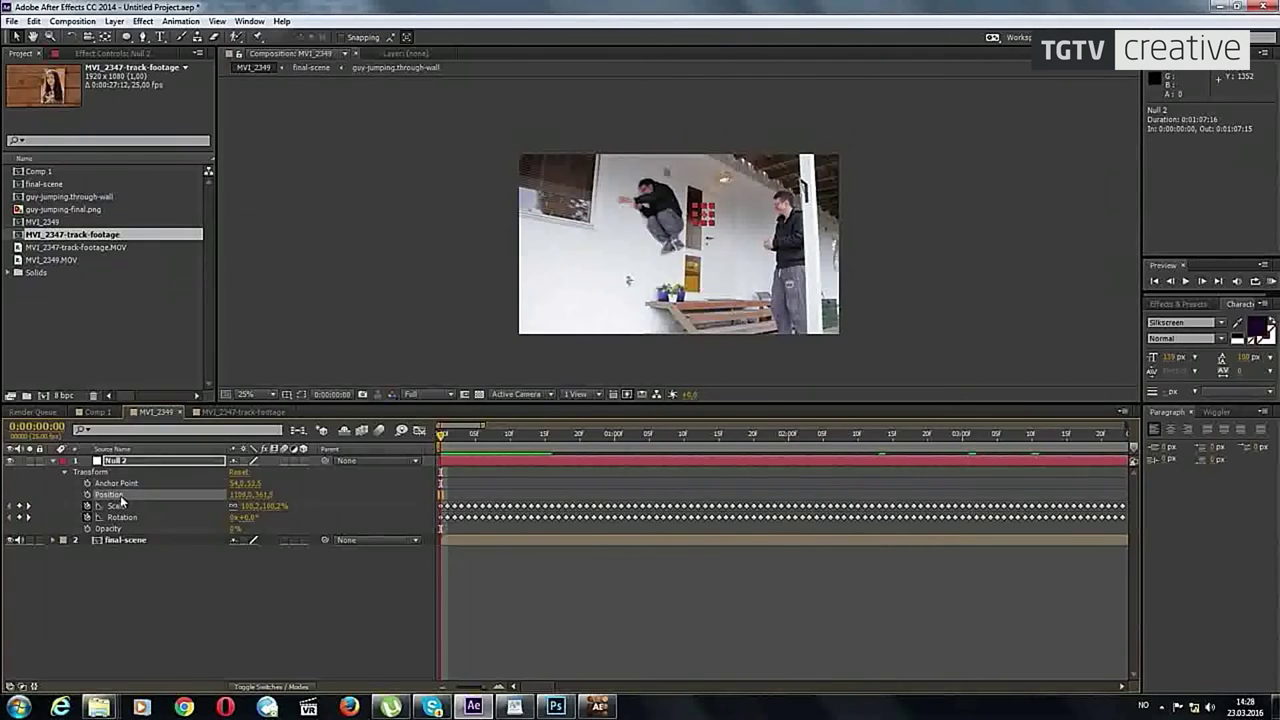
pyautogui.click(140, 496)
pyautogui.press('space')
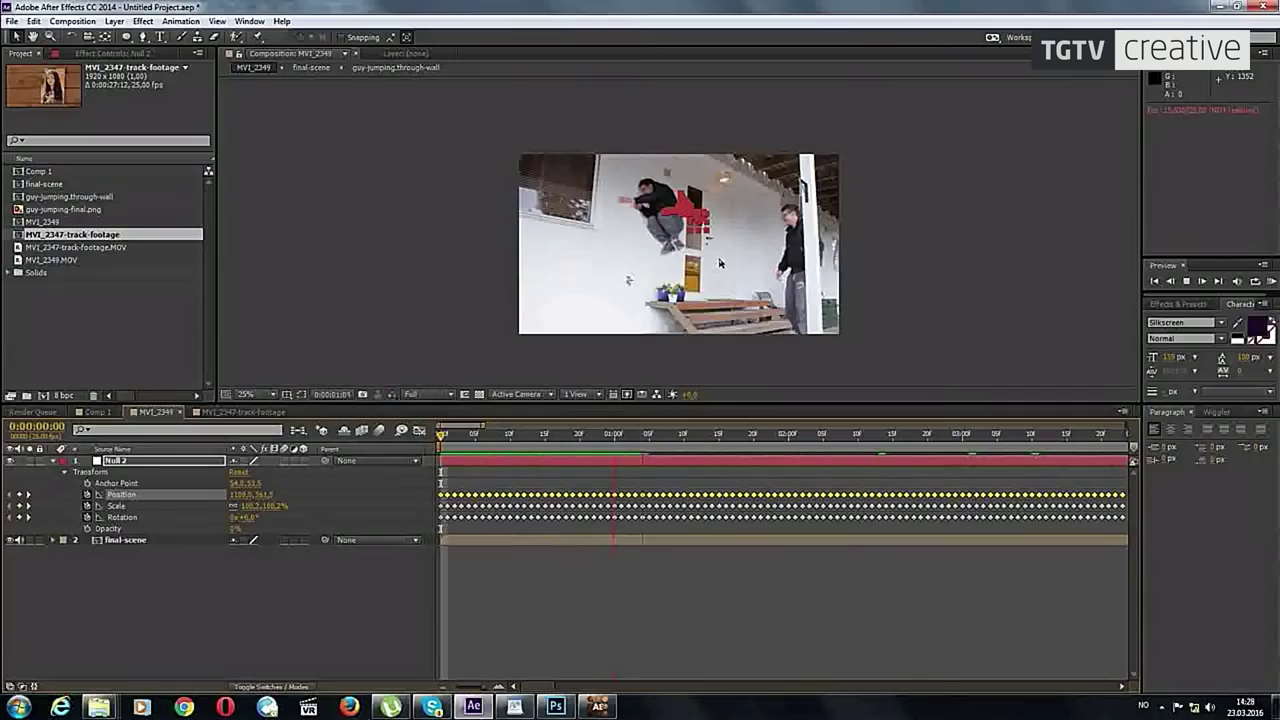
# Step: Preview the tracked null's motion and return to the start
pyautogui.scroll(2, 680, 230)
pyautogui.press('space')
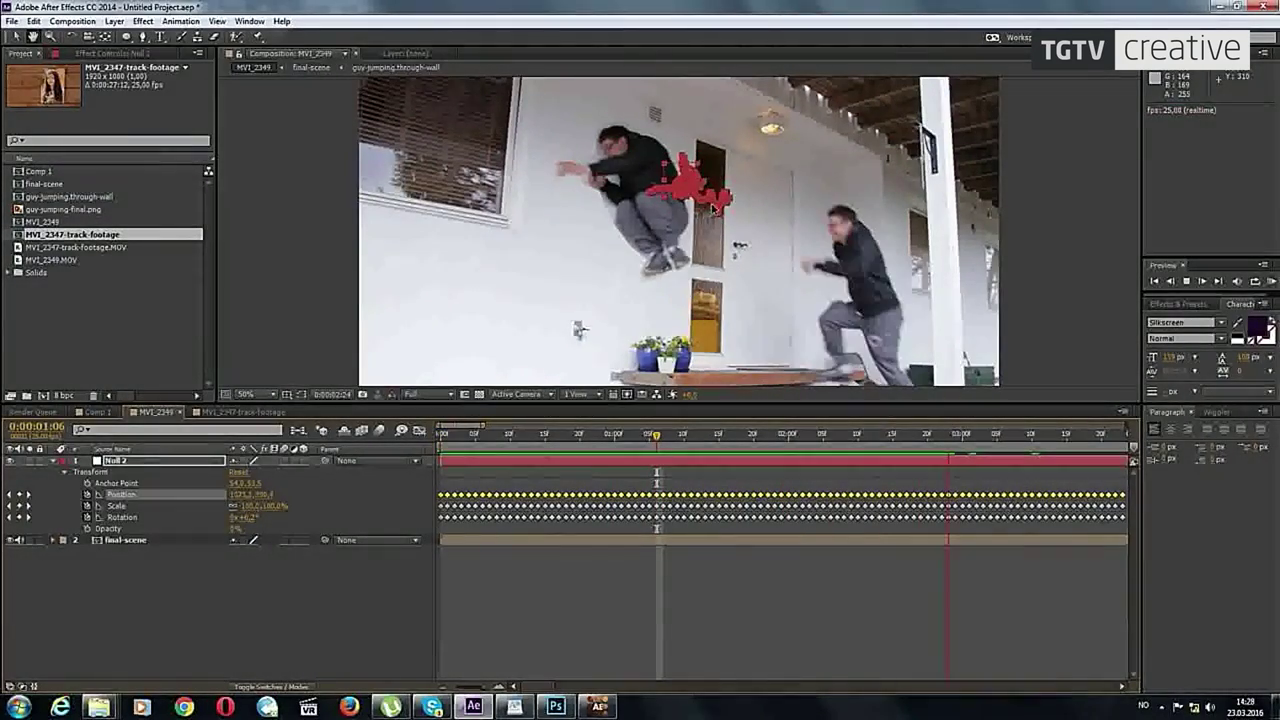
pyautogui.press('space')
pyautogui.press('space')
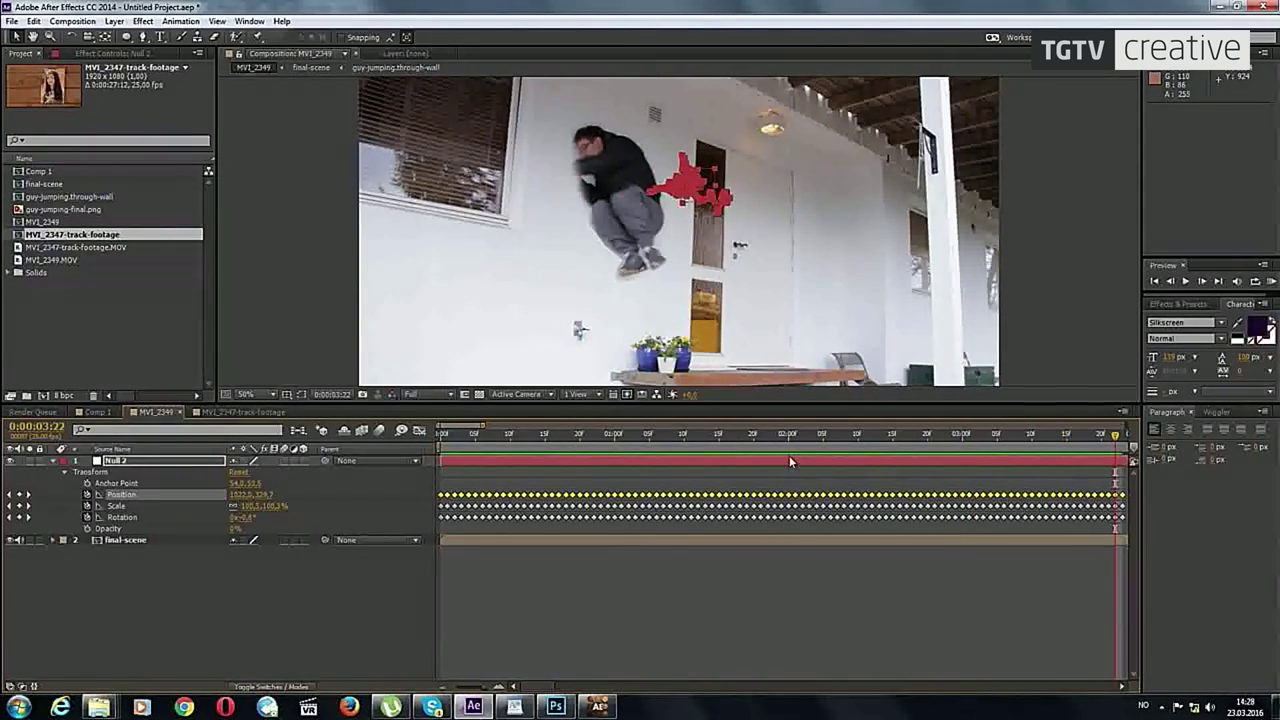
pyautogui.press('Home')
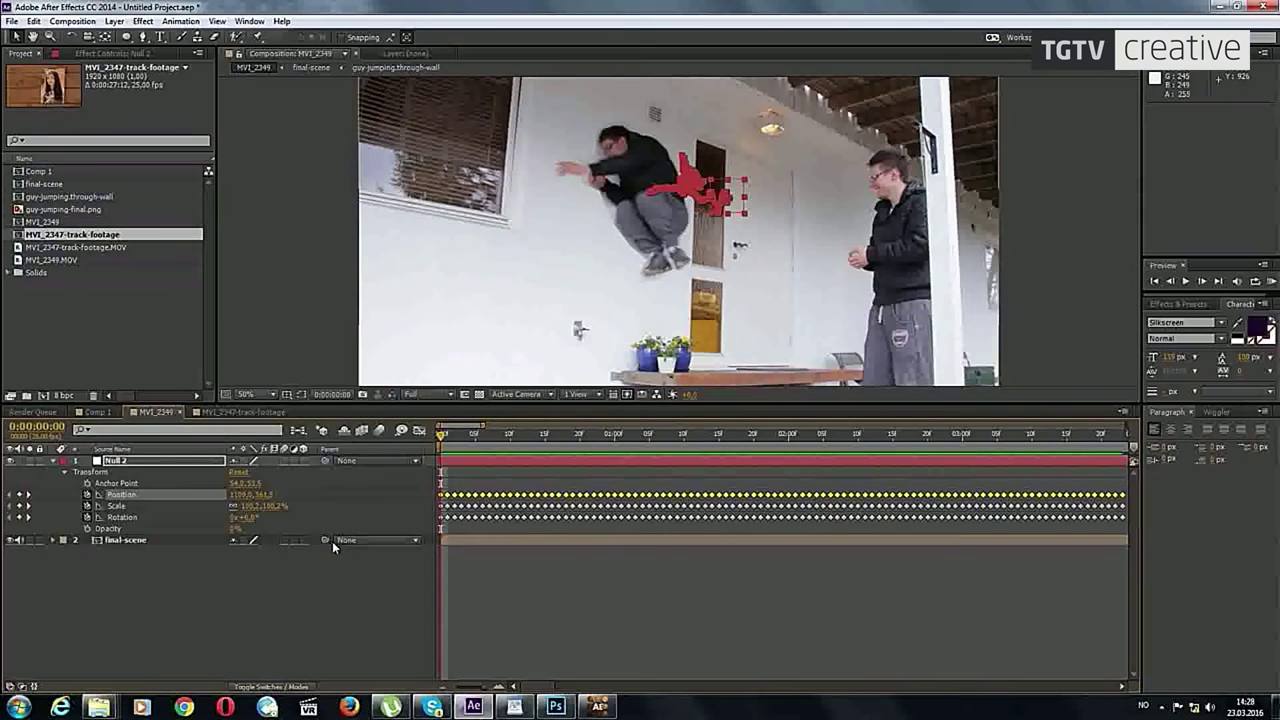
# Step: Parent the final-scene layer to Null 2 and preview the footage following the track
pyautogui.click(185, 541)
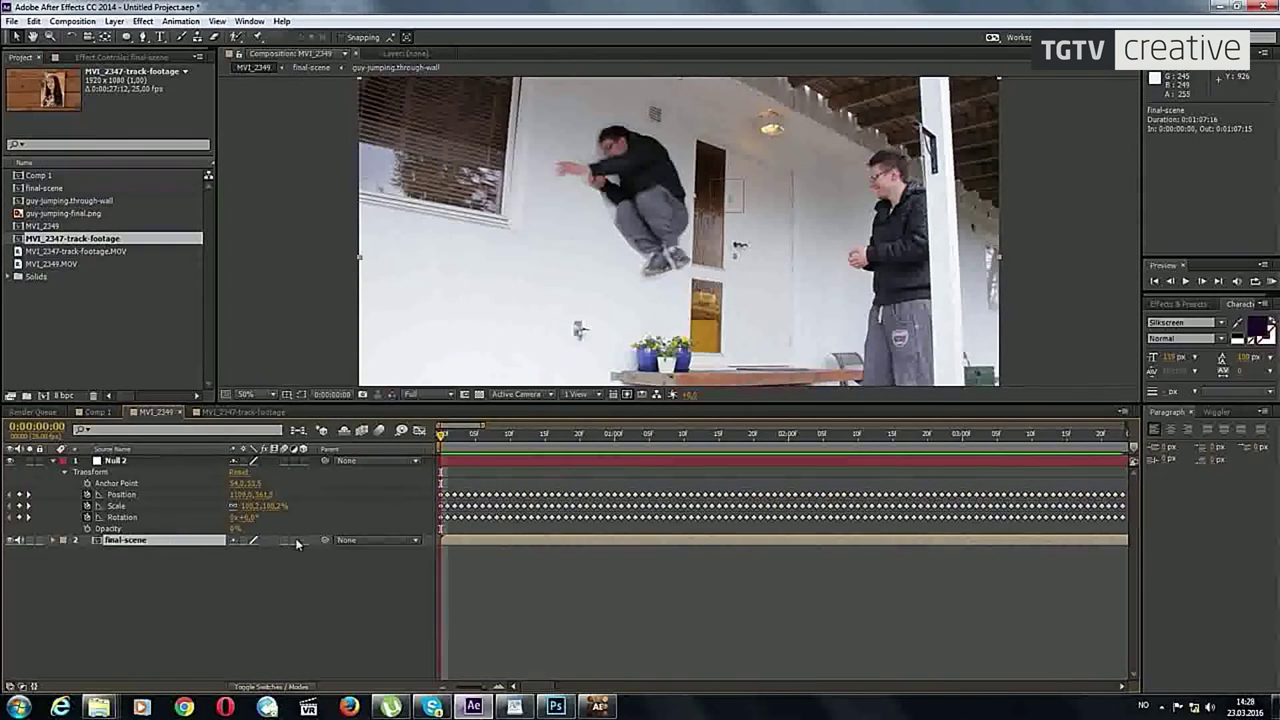
pyautogui.moveTo(325, 540); pyautogui.dragTo(112, 460)
pyautogui.press(',')
pyautogui.press('space')
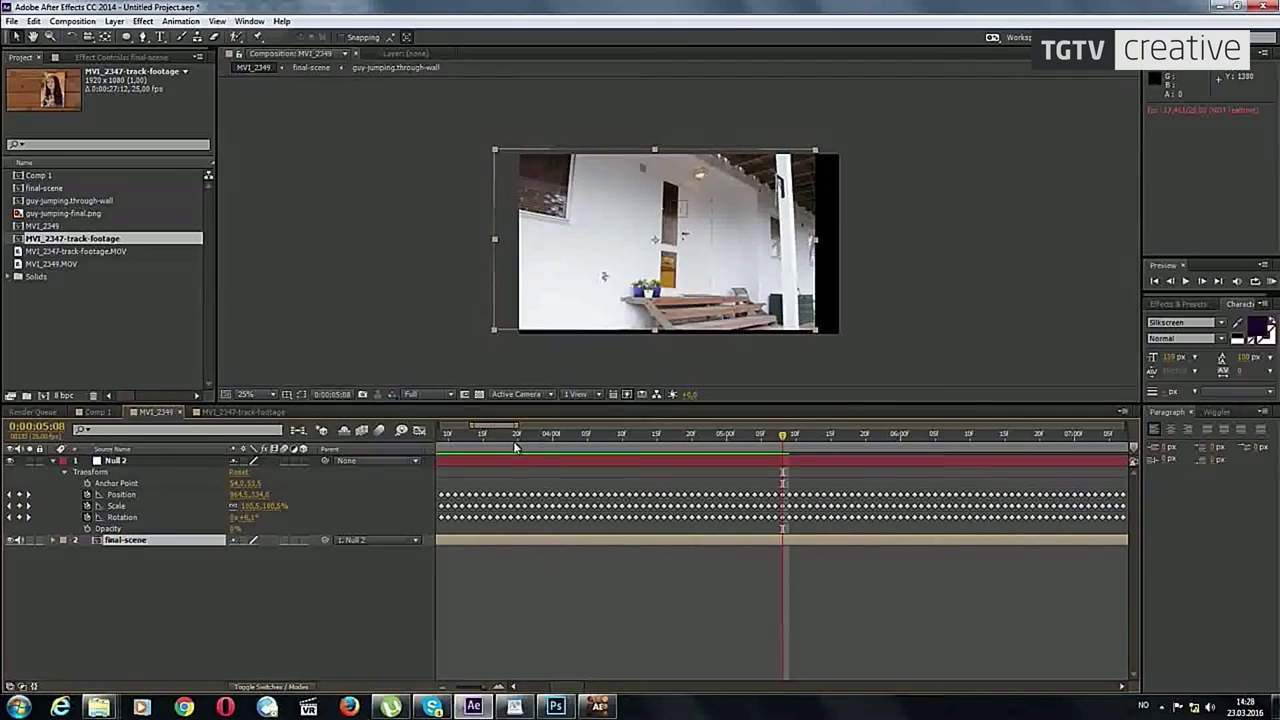
pyautogui.moveTo(480, 436)
pyautogui.mouseDown()
pyautogui.moveTo(505, 448)
pyautogui.moveTo(455, 448)
pyautogui.mouseUp()
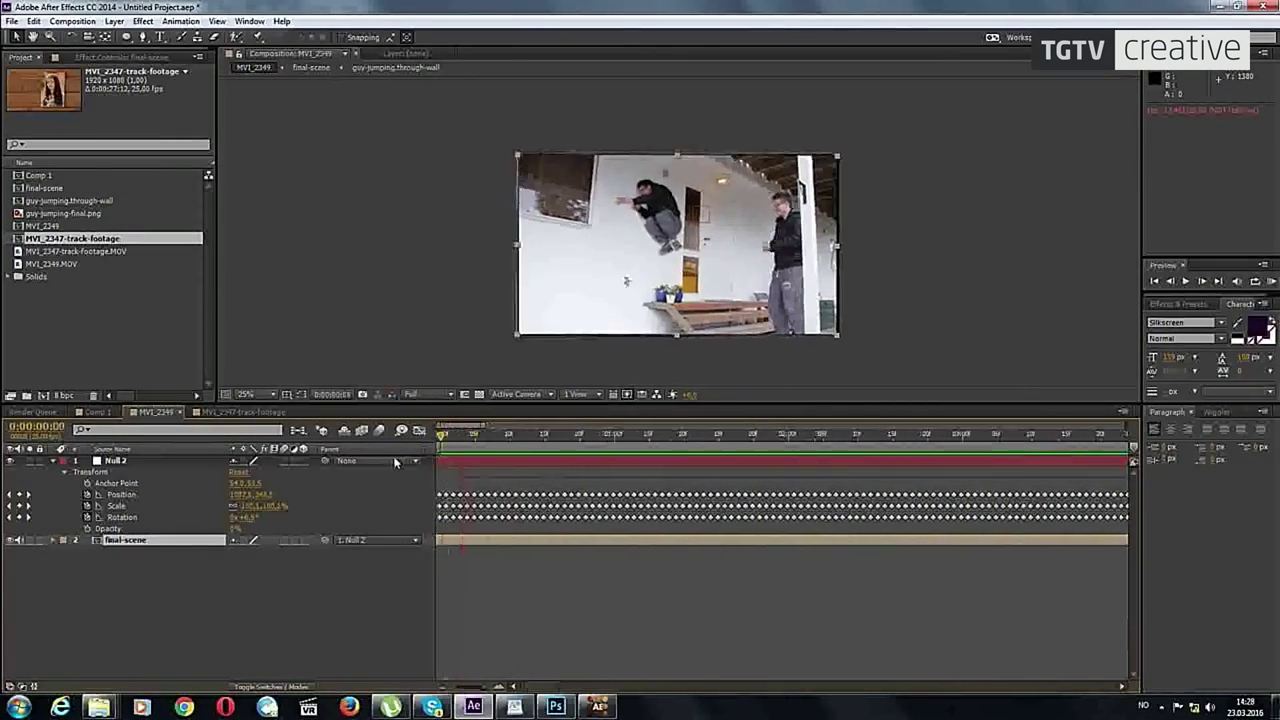
pyautogui.click(321, 603)
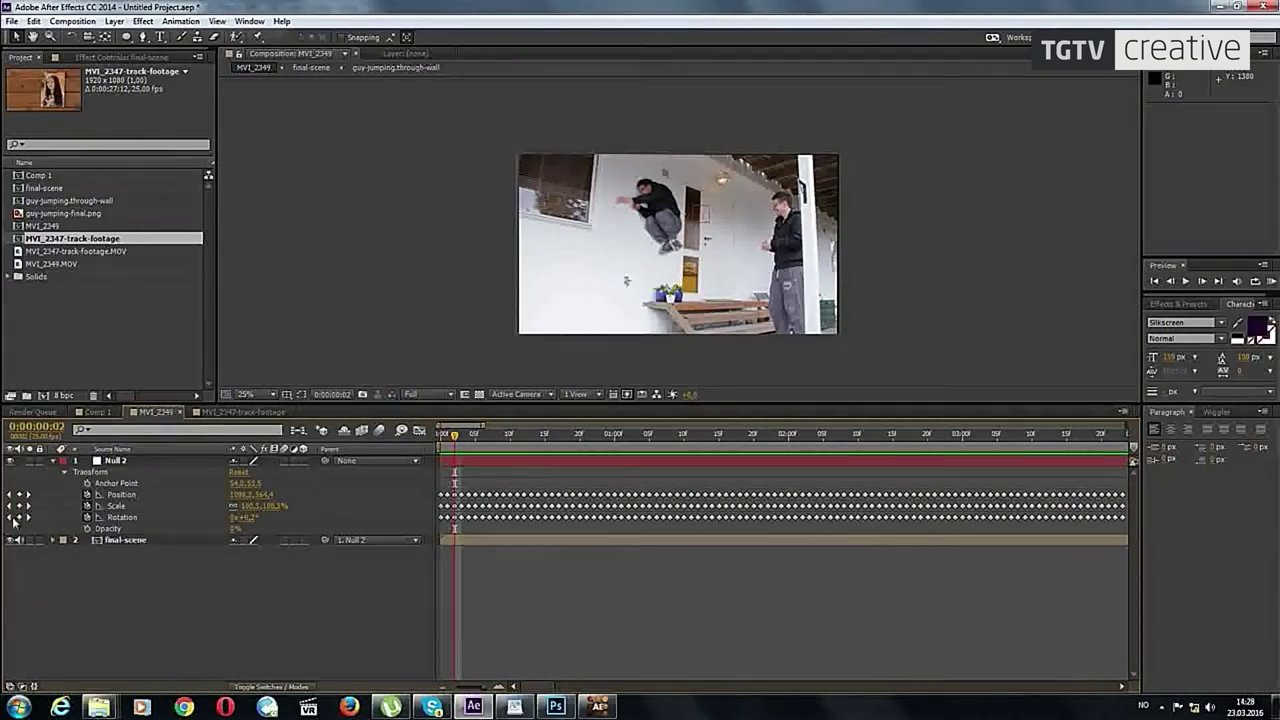
# Step: Scale final-scene up to about 133% to hide edges, preview it, then open final-scene
pyautogui.click(137, 545)
pyautogui.click(56, 540)
pyautogui.click(65, 552)
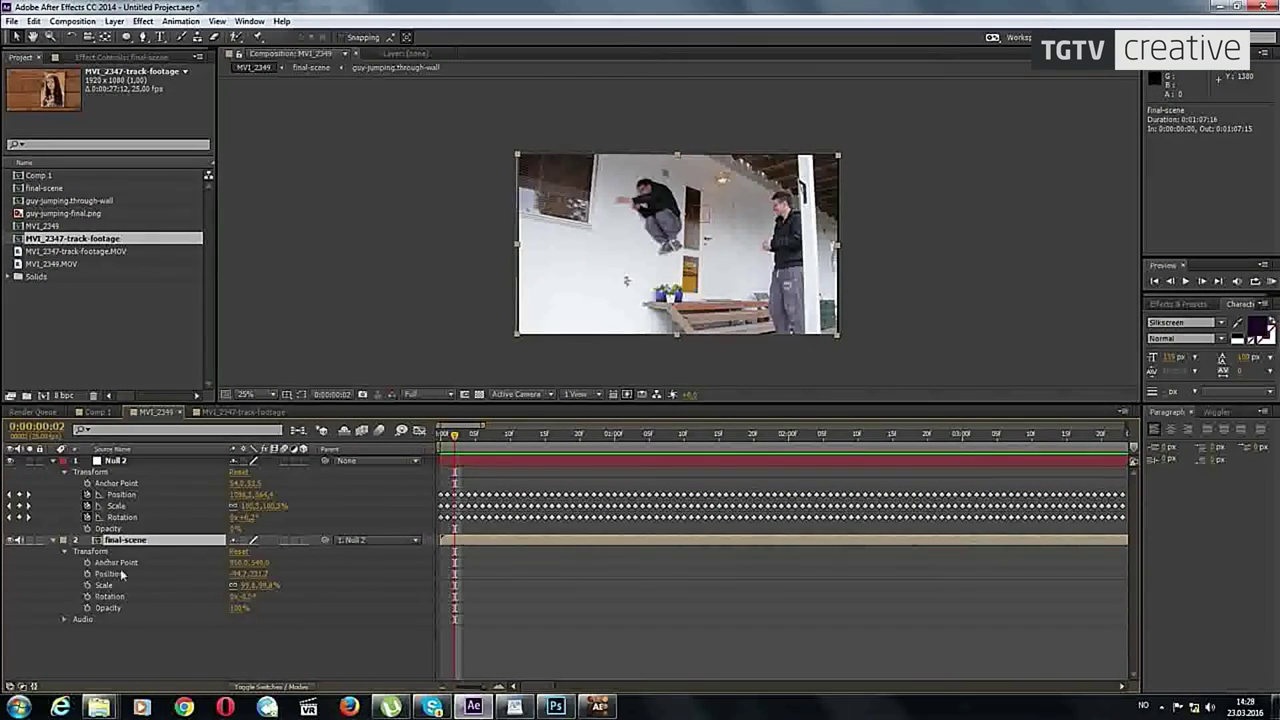
pyautogui.moveTo(263, 587); pyautogui.dragTo(281, 589)
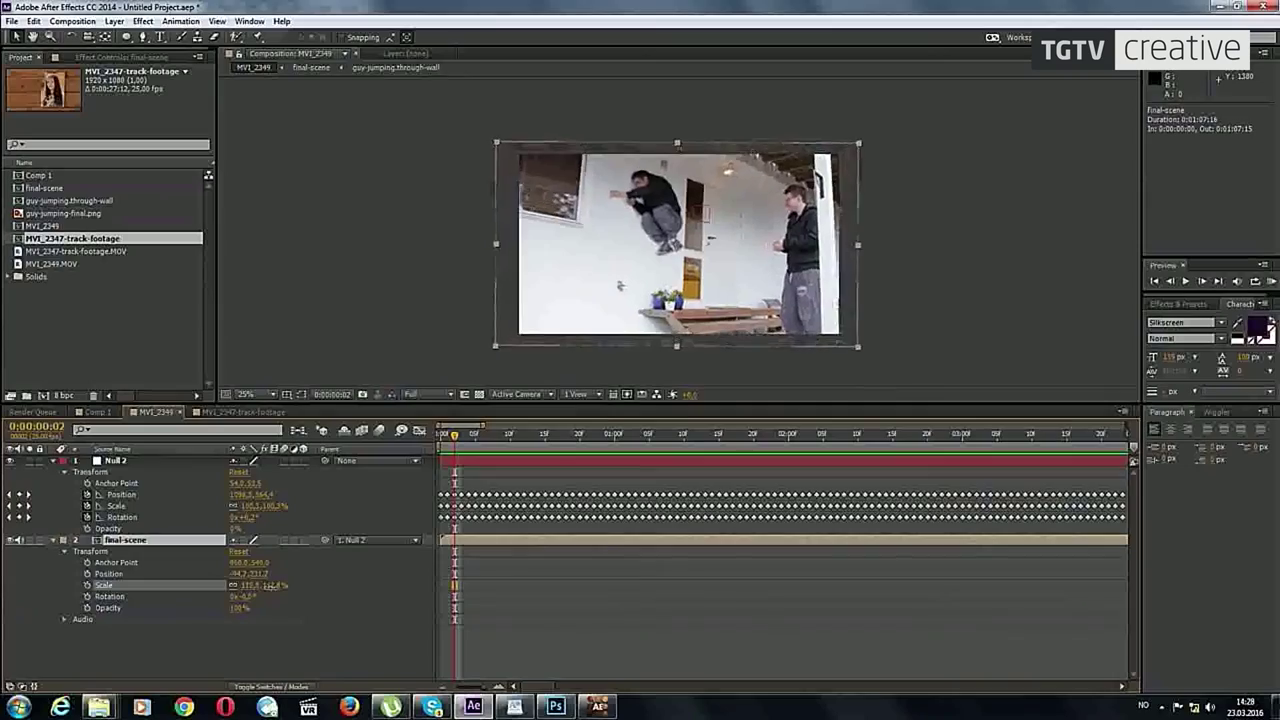
pyautogui.press('space')
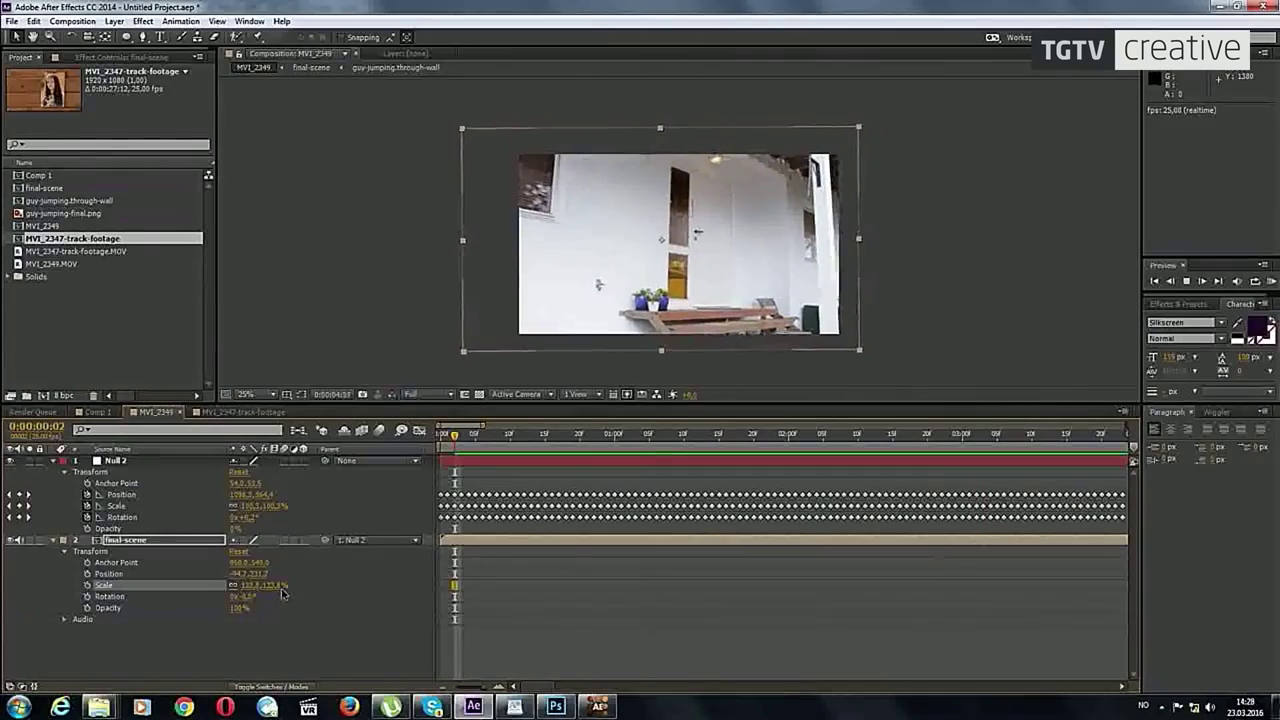
pyautogui.press('space')
pyautogui.click(607, 434)
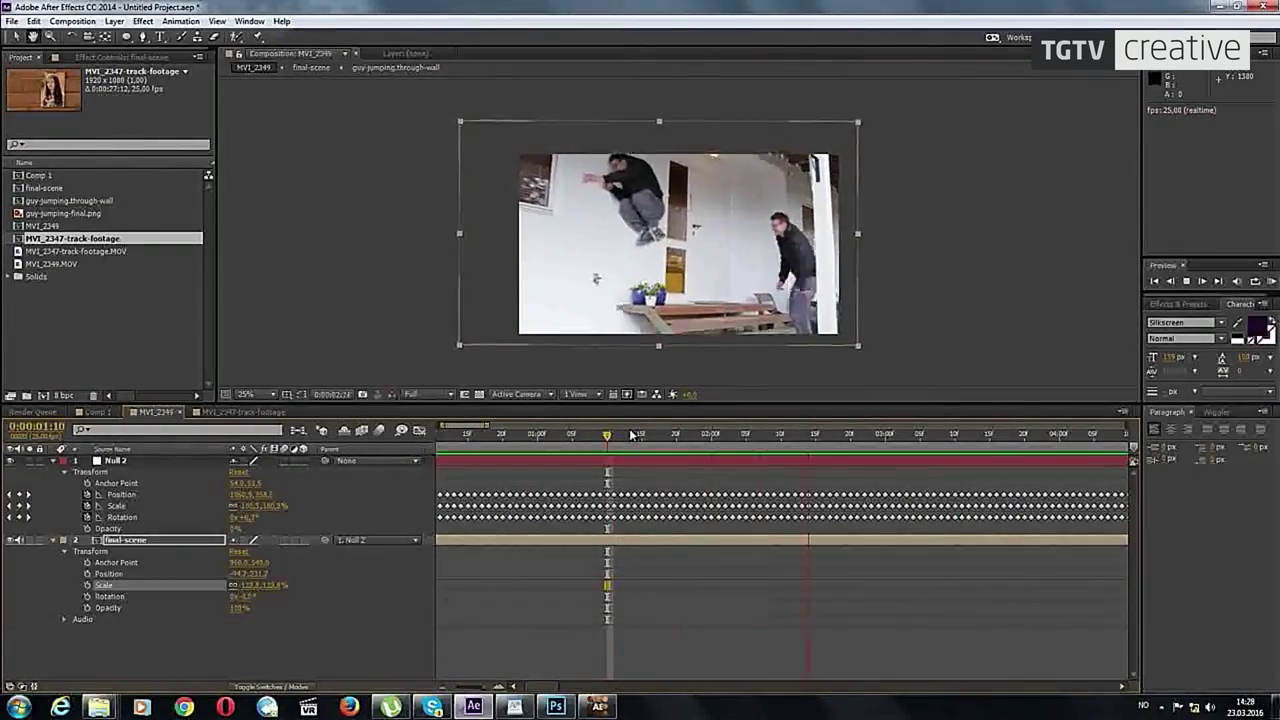
pyautogui.press('space')
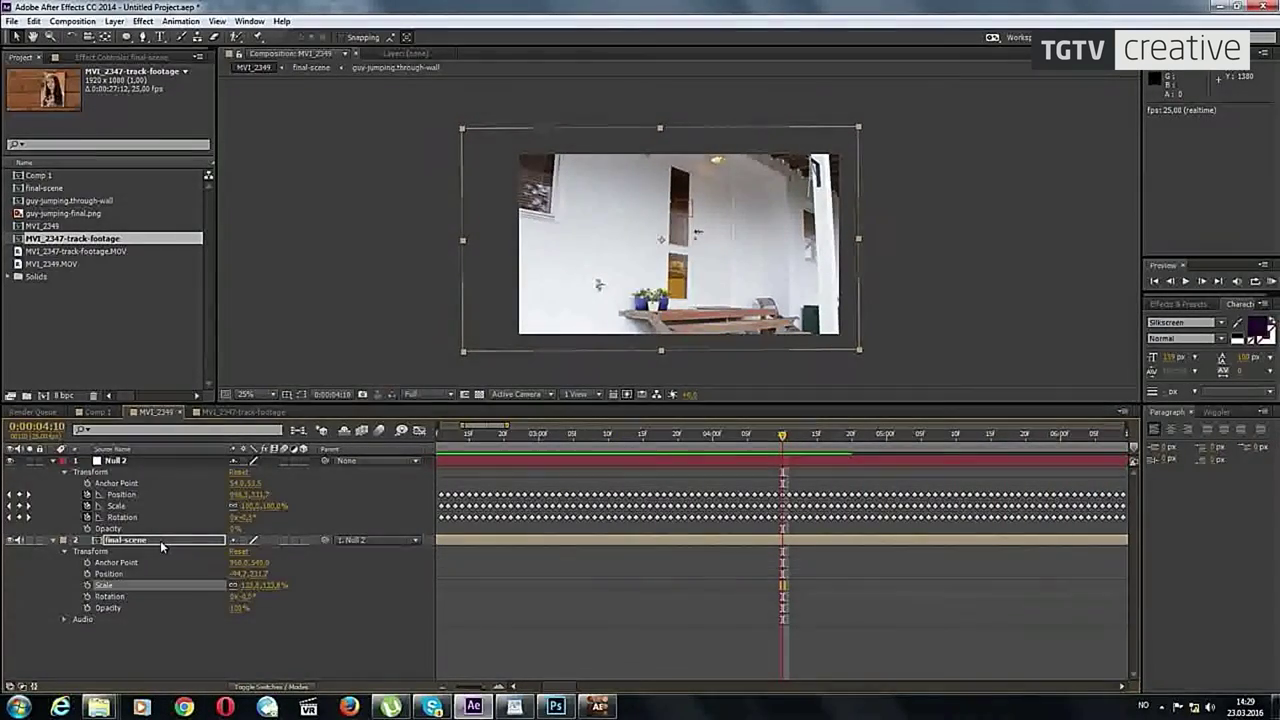
pyautogui.doubleClick(160, 540)
# Step: Preview final-scene and the guy-jumping-through-wall layer around the jump through the wall
pyautogui.press('space')
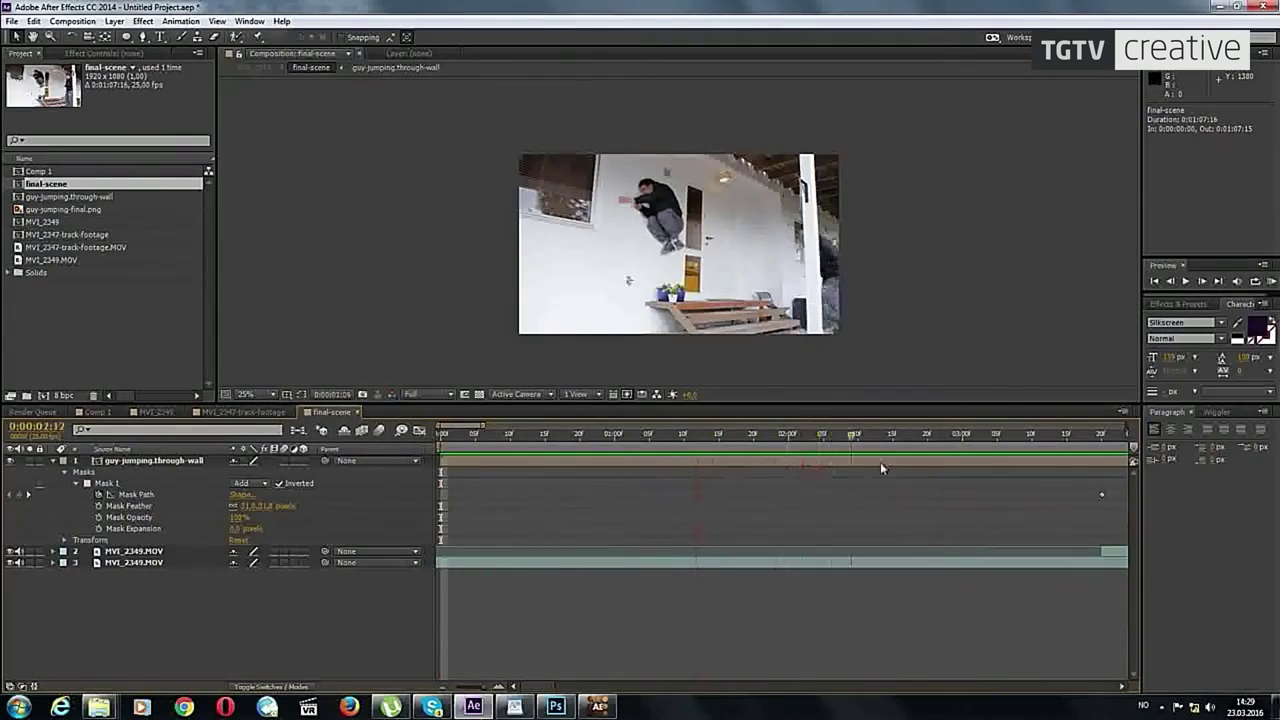
pyautogui.moveTo(1130, 475); pyautogui.dragTo(958, 477)
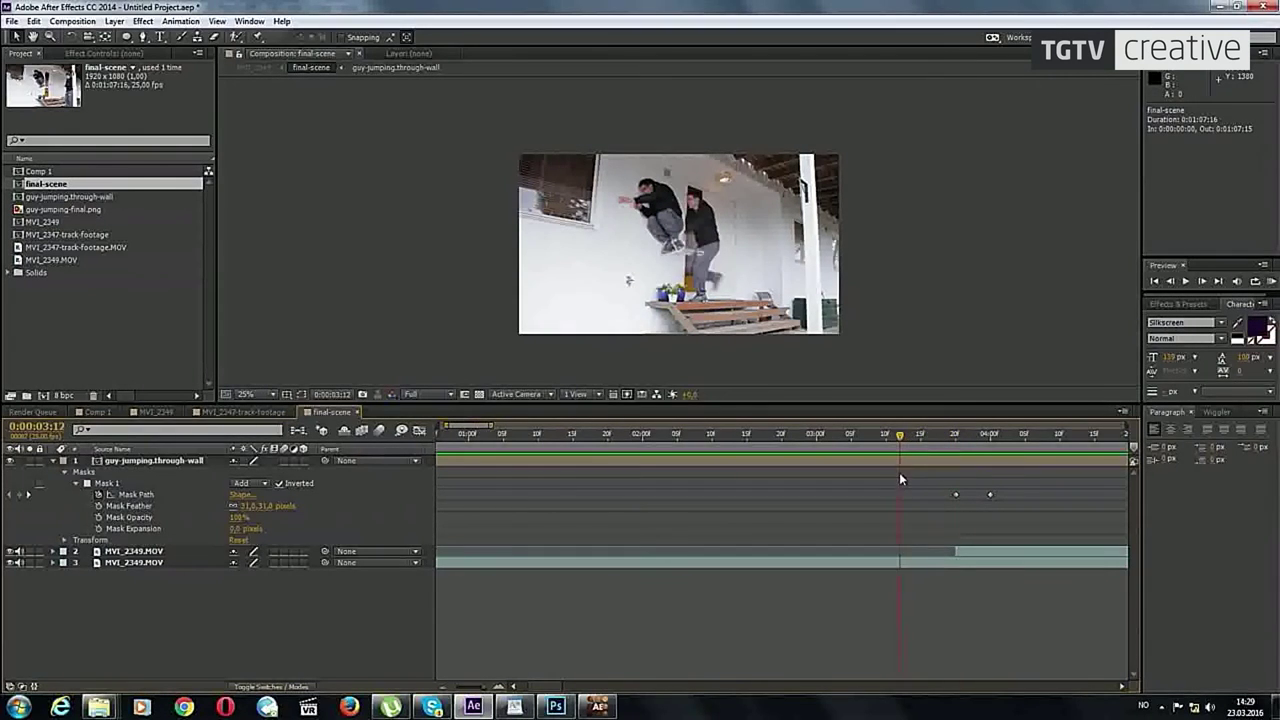
pyautogui.moveTo(880, 479)
pyautogui.mouseDown()
pyautogui.moveTo(733, 463)
pyautogui.moveTo(845, 445)
pyautogui.mouseUp()
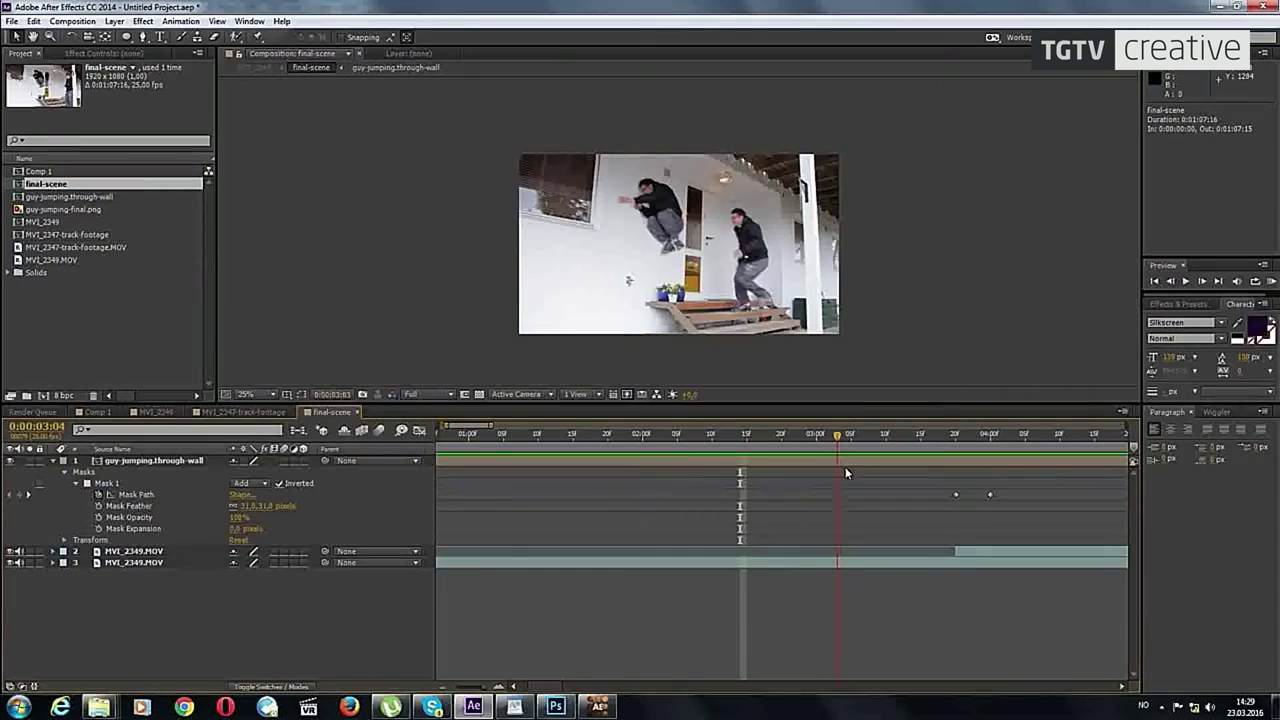
pyautogui.press('space')
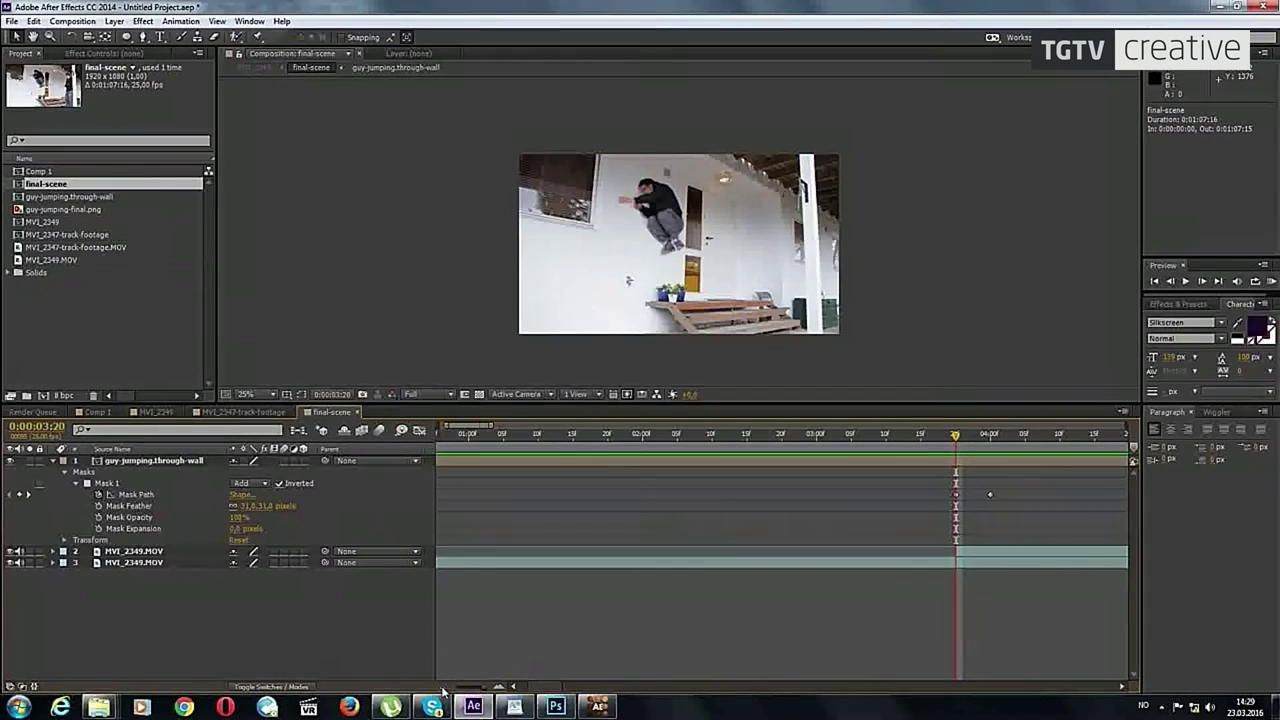
pyautogui.moveTo(482, 688); pyautogui.dragTo(462, 688)
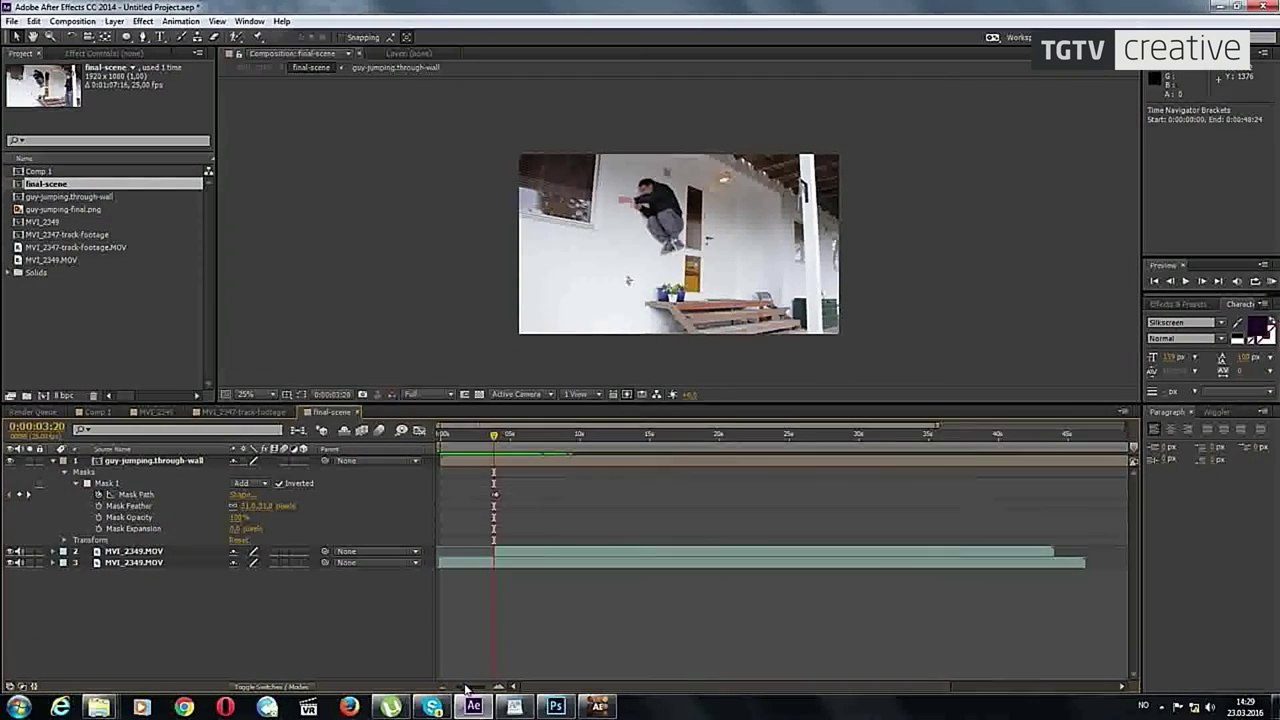
pyautogui.click(445, 462)
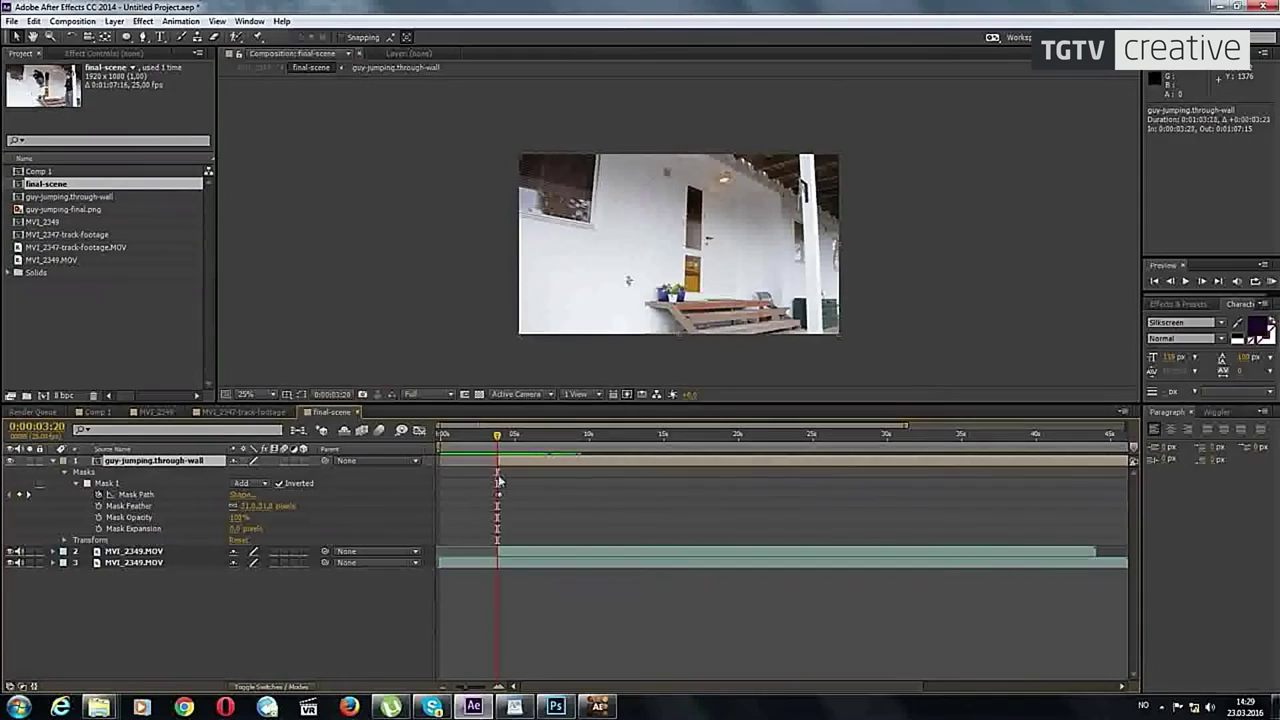
pyautogui.moveTo(462, 688); pyautogui.dragTo(498, 688)
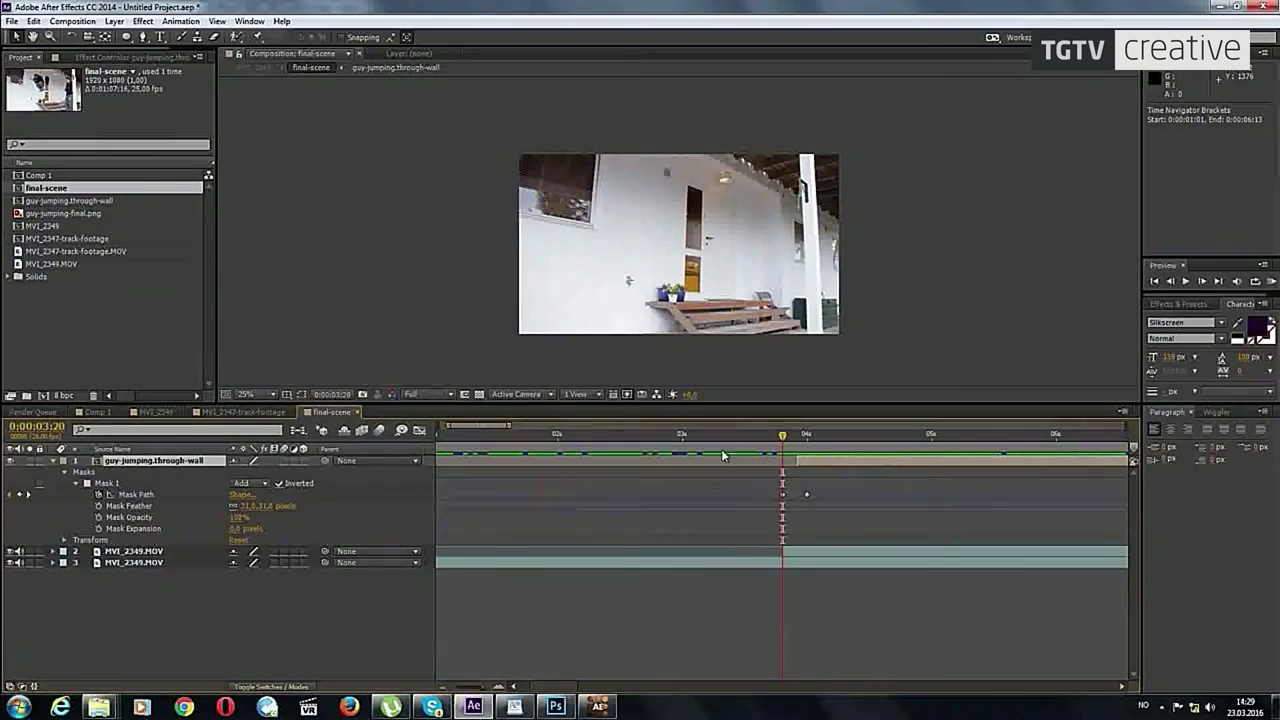
pyautogui.moveTo(785, 462); pyautogui.dragTo(614, 440)
pyautogui.press('space')
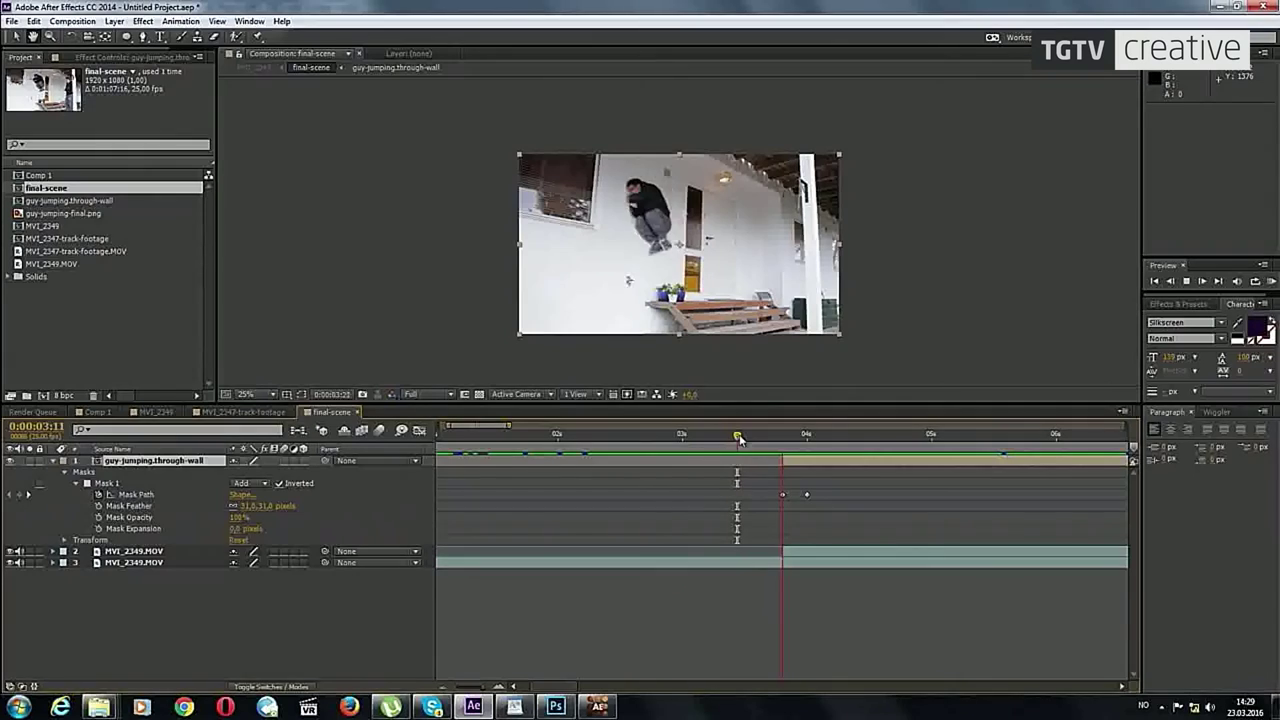
pyautogui.press('space')
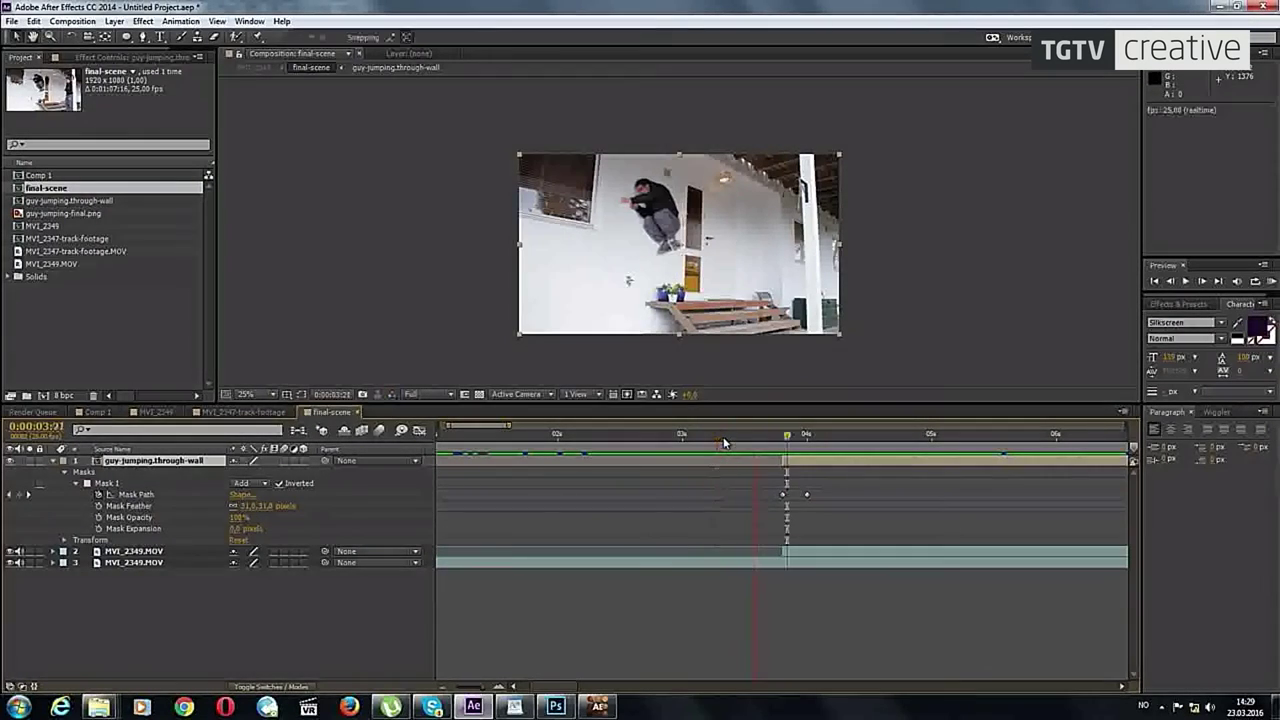
# Step: Select the jumper's mask keyframes at 0:00:03:20 and bring up the Window menu's panels and scripts
pyautogui.moveTo(774, 437)
pyautogui.mouseDown()
pyautogui.moveTo(698, 439)
pyautogui.moveTo(841, 437)
pyautogui.mouseUp()
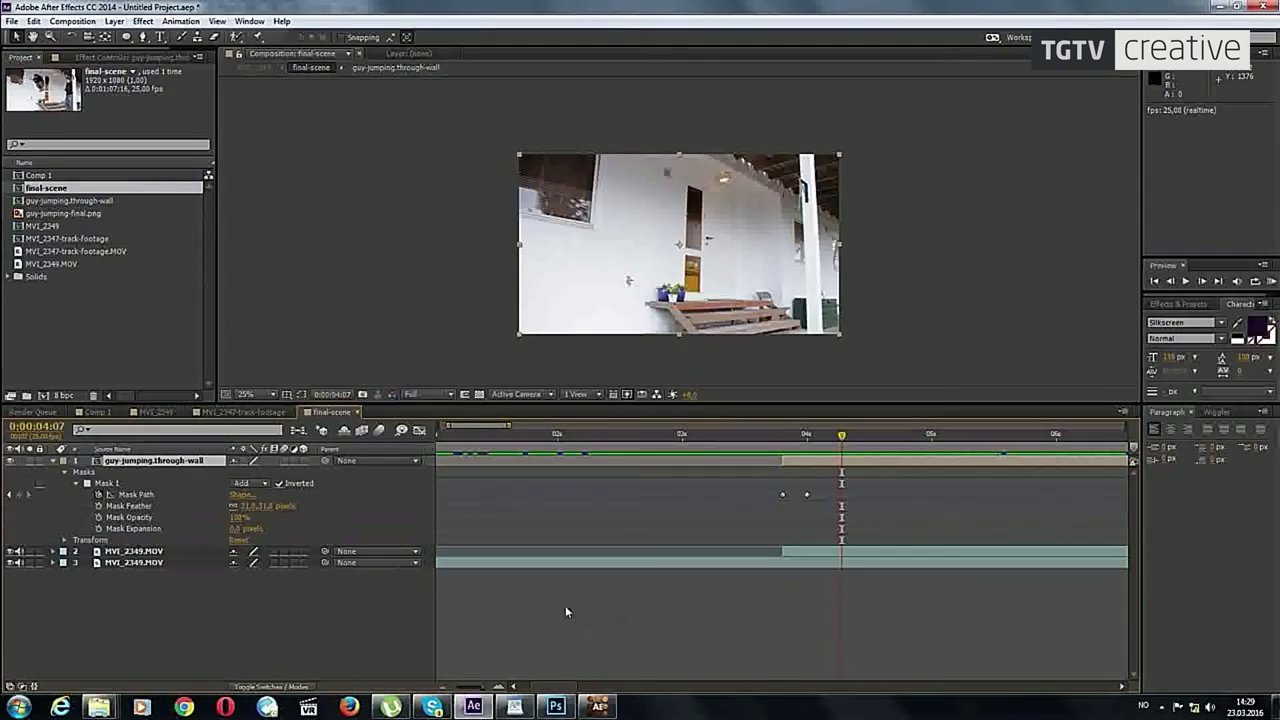
pyautogui.click(490, 690)
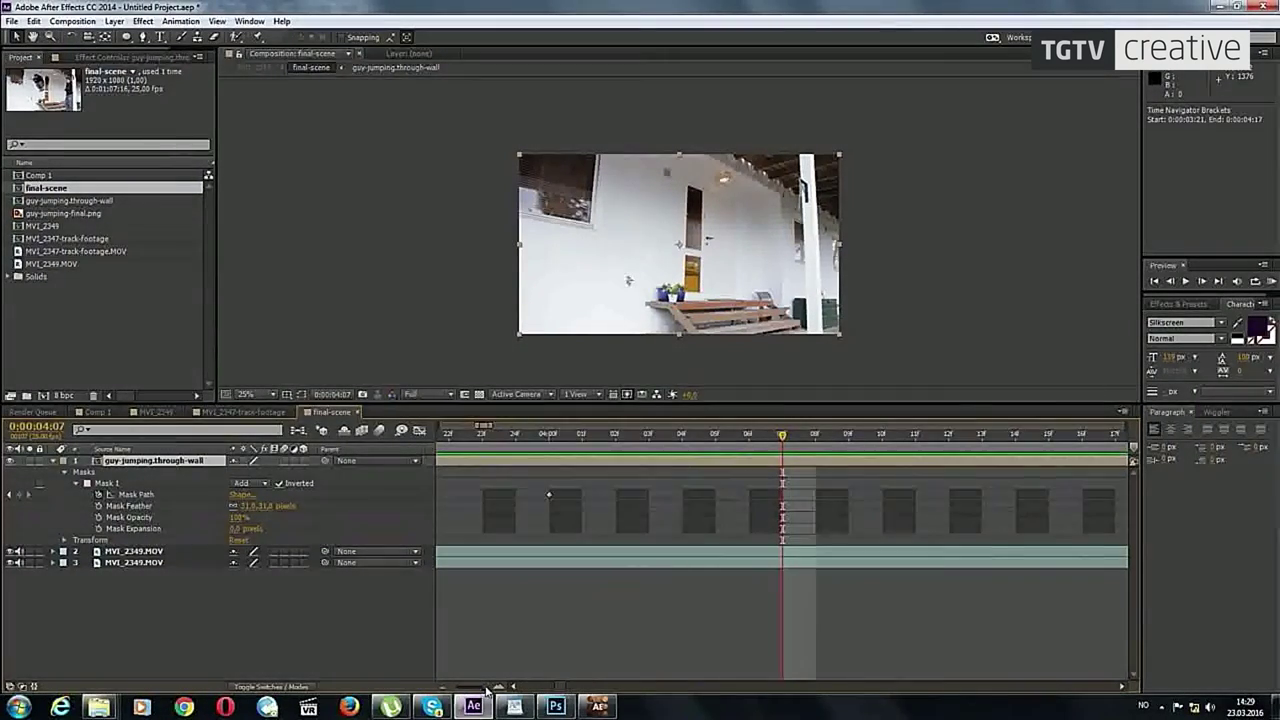
pyautogui.moveTo(651, 428); pyautogui.dragTo(645, 474)
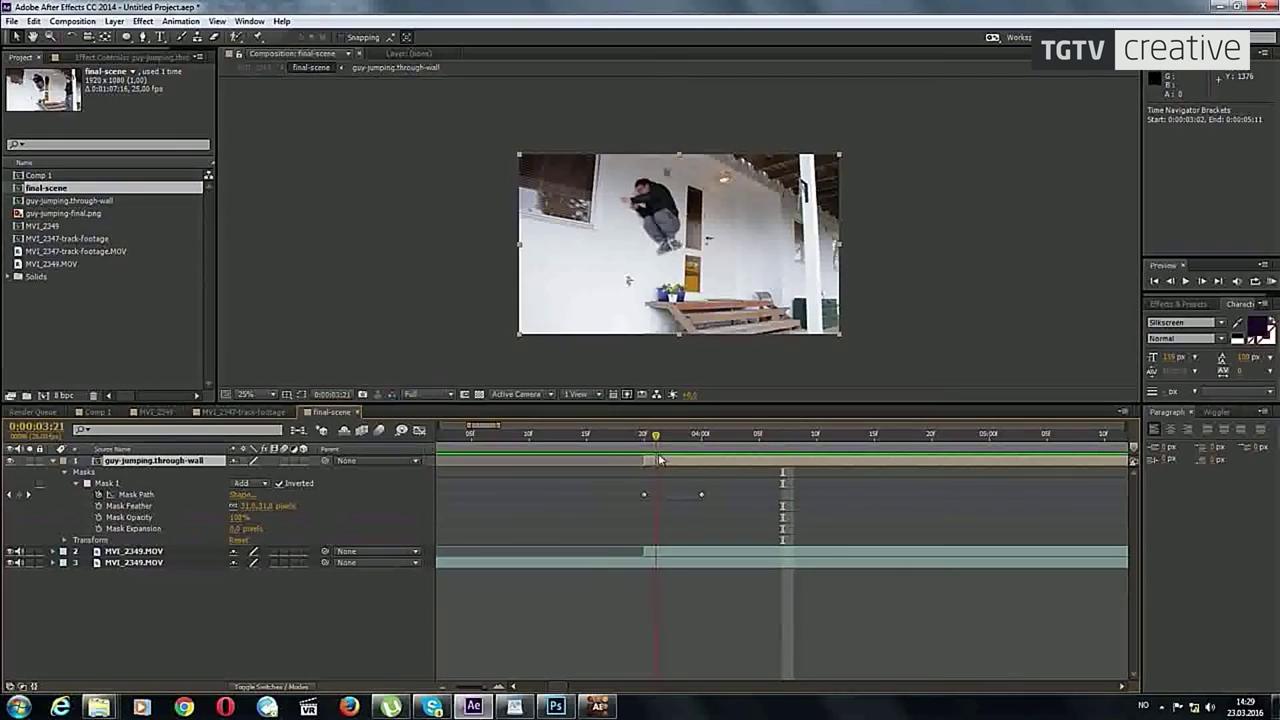
pyautogui.moveTo(760, 486); pyautogui.dragTo(596, 506)
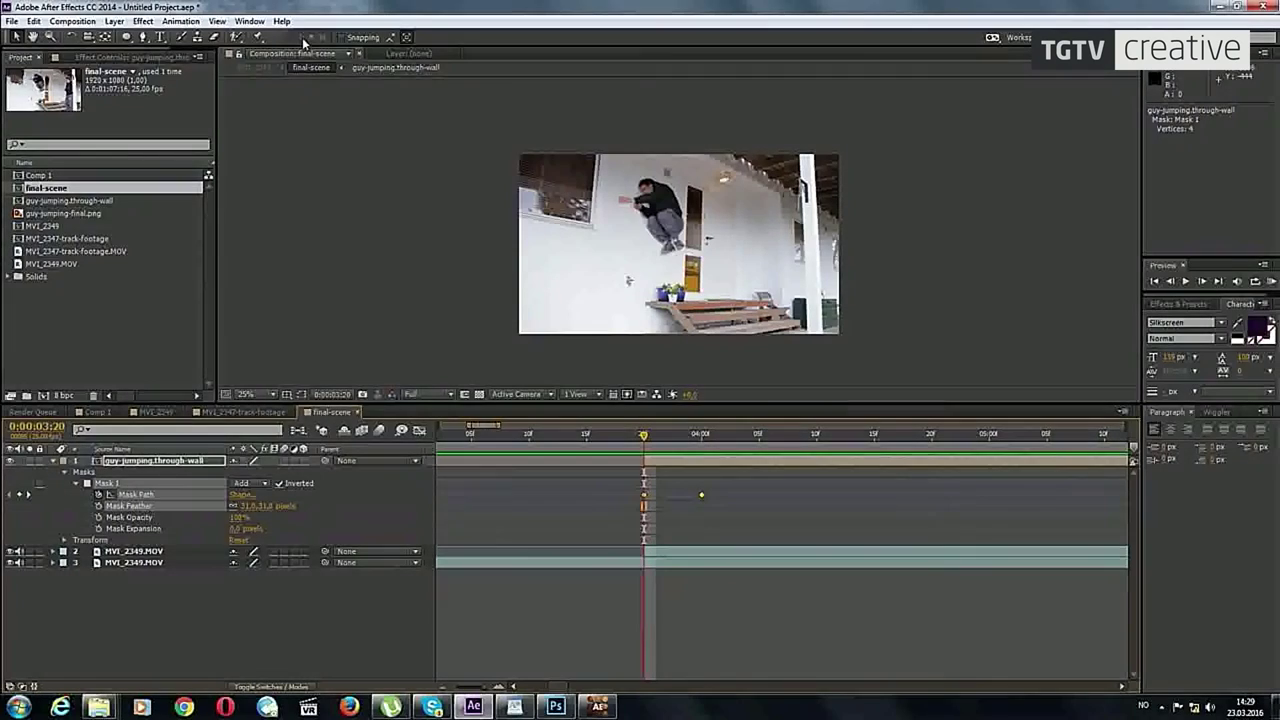
pyautogui.click(250, 21)
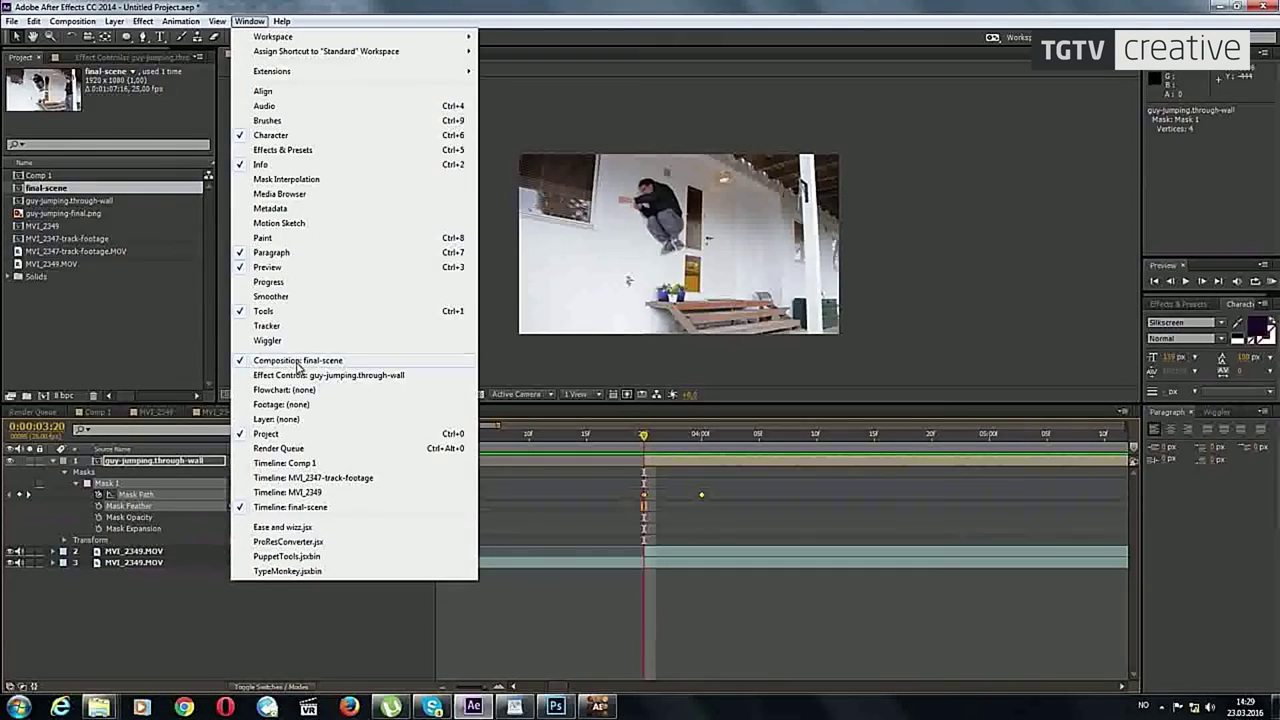
# Step: Open Ease and wizz.jsx and set Expo easing with Curvaceous turned on
pyautogui.click(322, 527)
pyautogui.moveTo(1067, 357); pyautogui.dragTo(1141, 114)
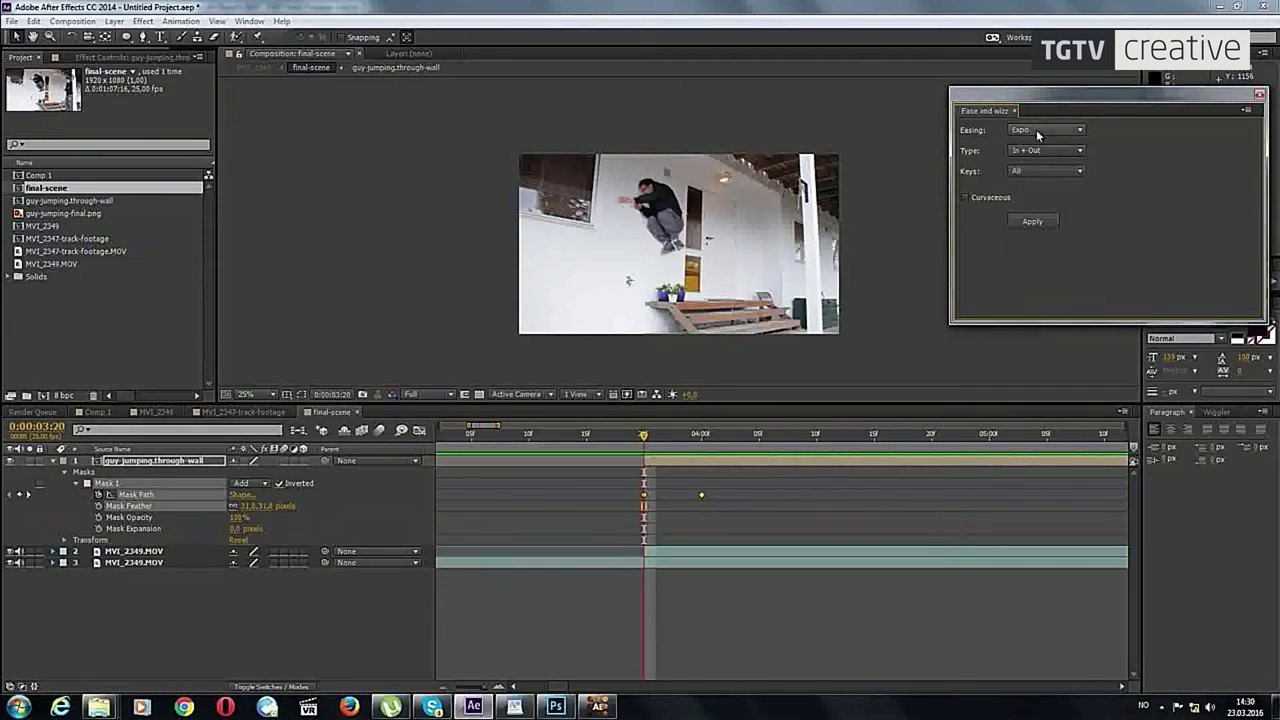
pyautogui.click(1038, 132)
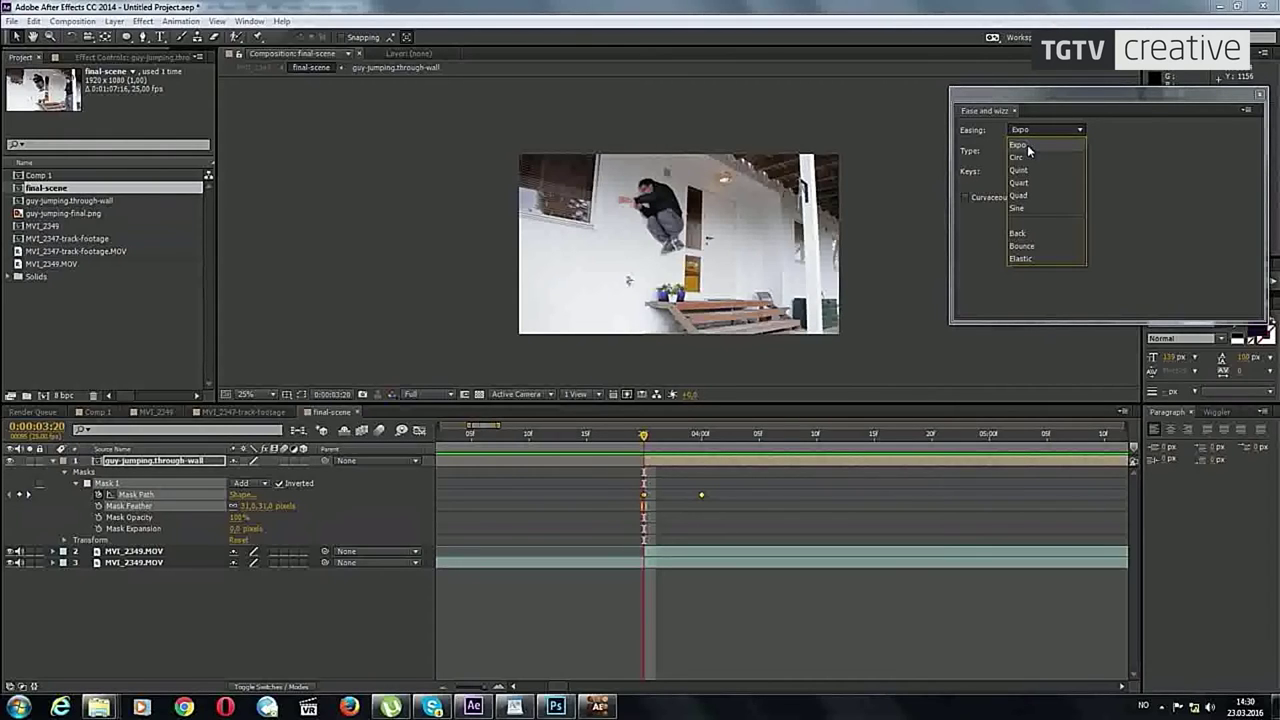
pyautogui.click(1029, 147)
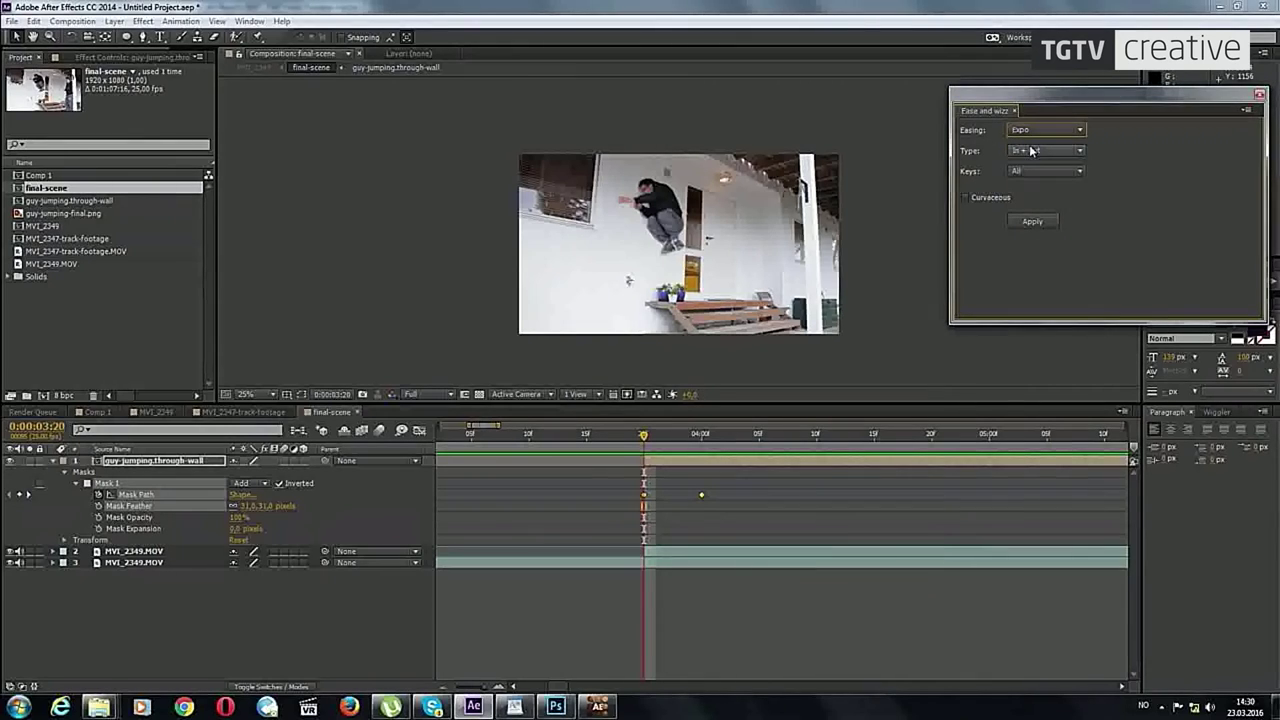
pyautogui.click(982, 198)
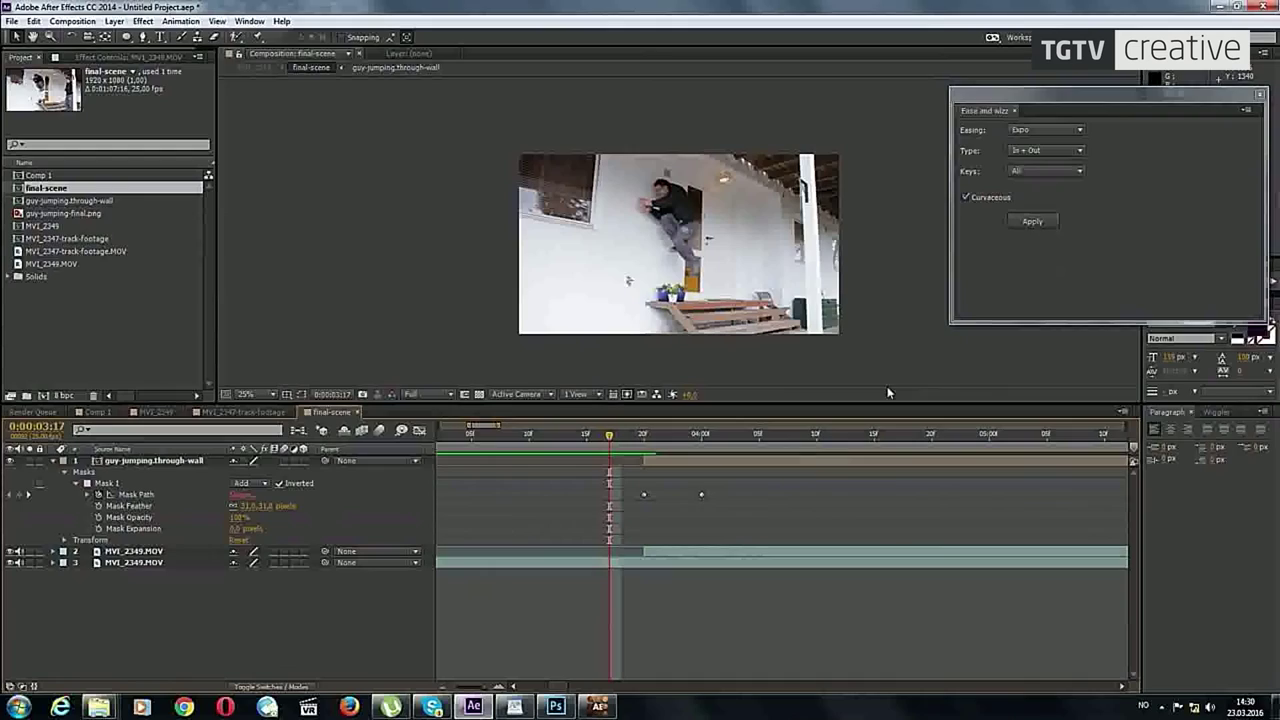
pyautogui.moveTo(1110, 92); pyautogui.dragTo(931, 605)
# Step: Preview the eased jump between 0:00:03:10 and 0:00:04:04, ending at 0:00:03:20
pyautogui.press('pagedown')
pyautogui.press('space')
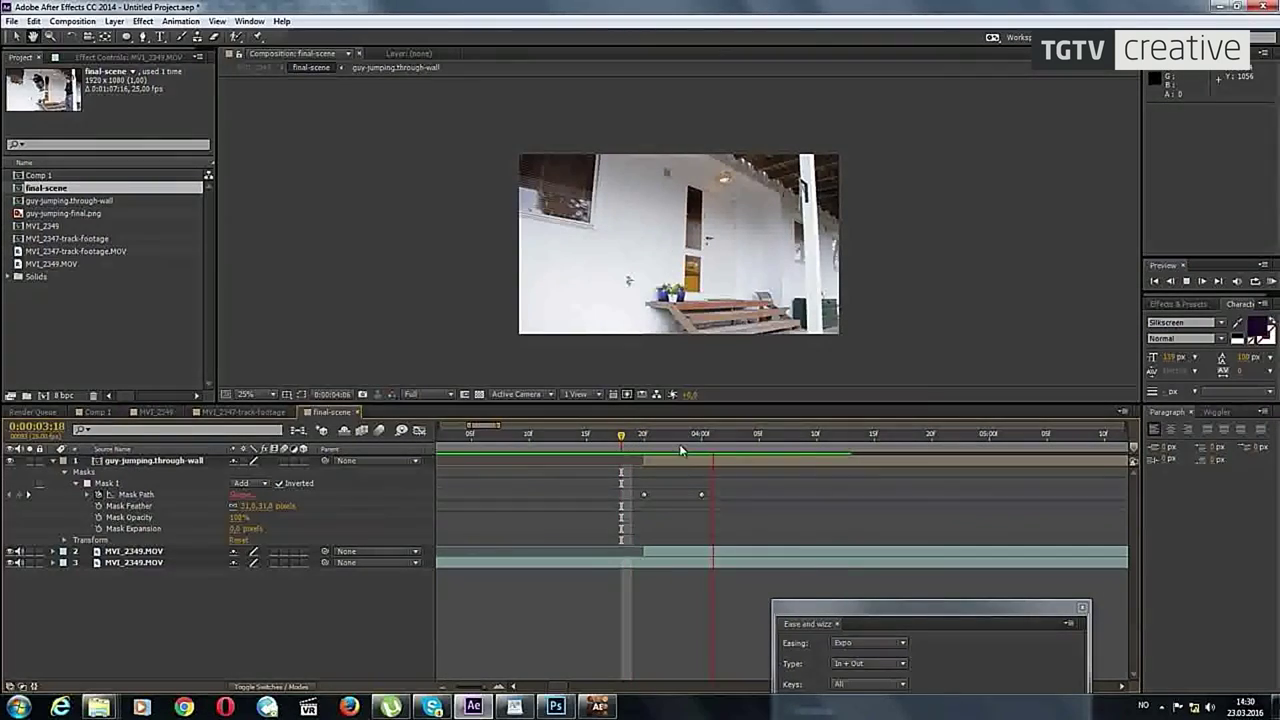
pyautogui.click(585, 438)
pyautogui.click(529, 436)
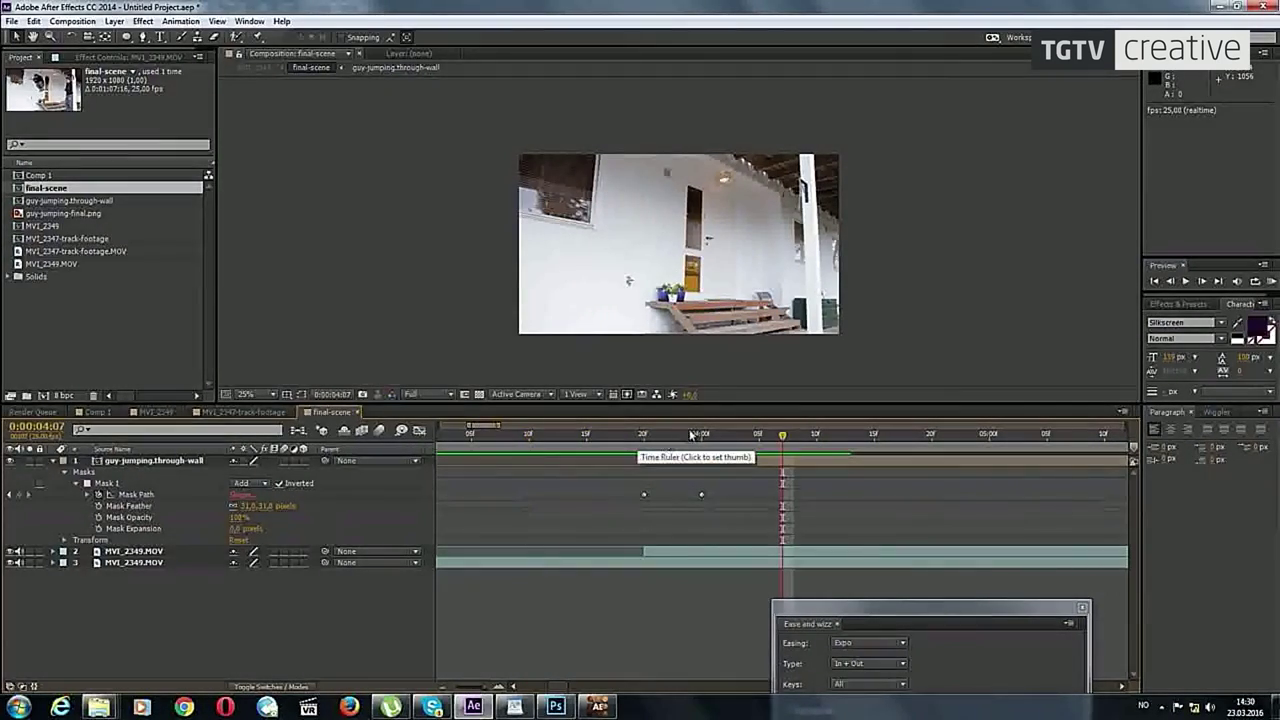
pyautogui.click(643, 436)
pyautogui.press('space')
pyautogui.moveTo(664, 436)
pyautogui.mouseDown()
pyautogui.moveTo(600, 451)
pyautogui.moveTo(646, 461)
pyautogui.moveTo(620, 437)
pyautogui.mouseUp()
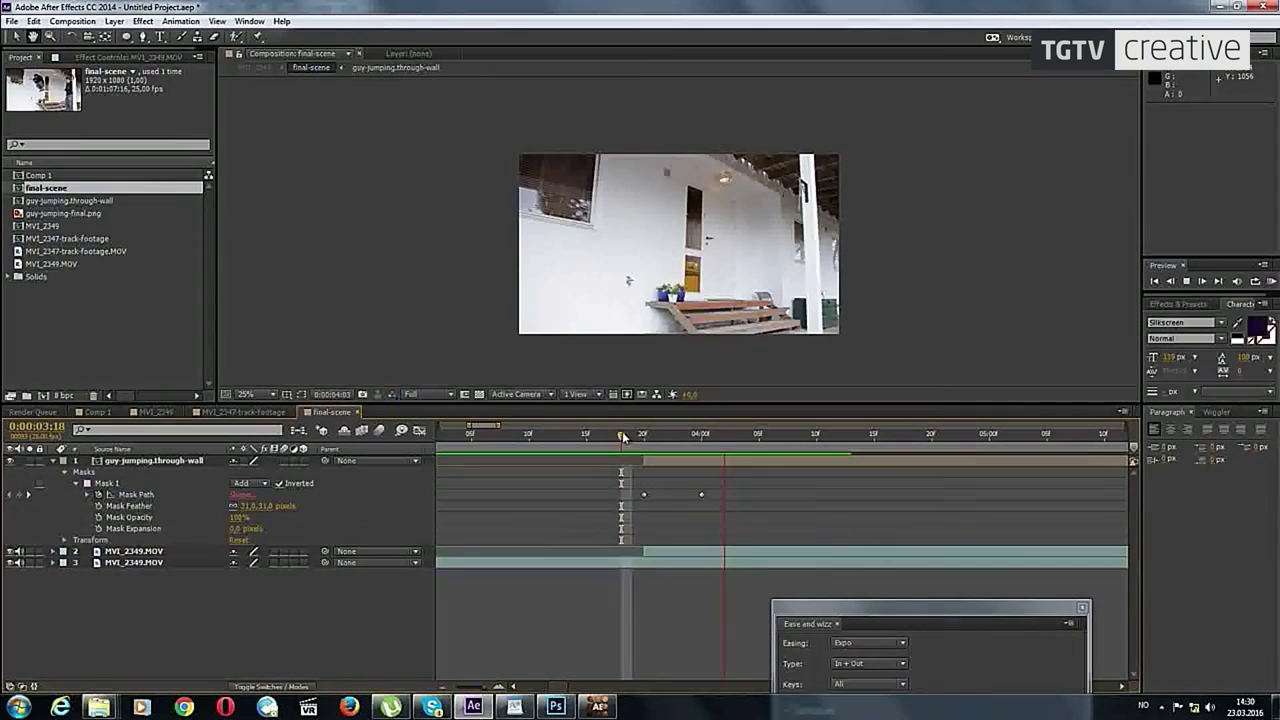
pyautogui.moveTo(620, 437); pyautogui.dragTo(643, 437)
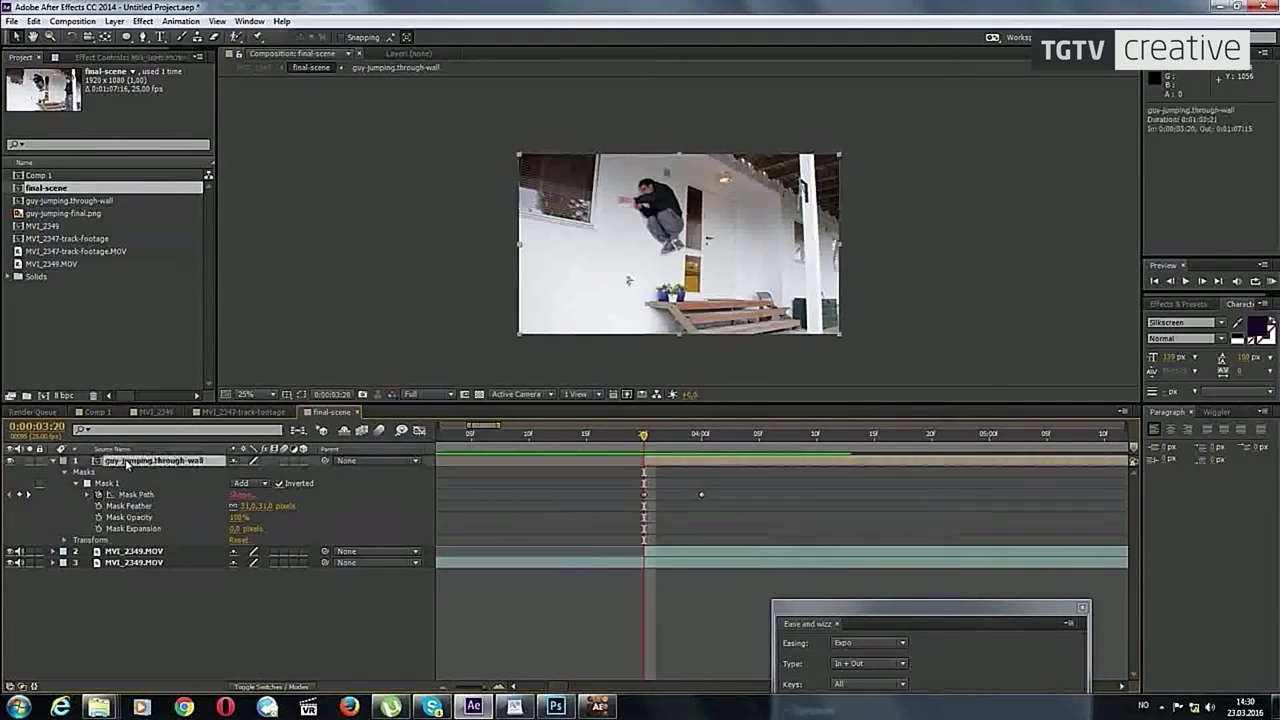
# Step: In the guy-jumping-through-wall comp, apply curvaceous easing to the jumper's Position keyframes
pyautogui.doubleClick(125, 459)
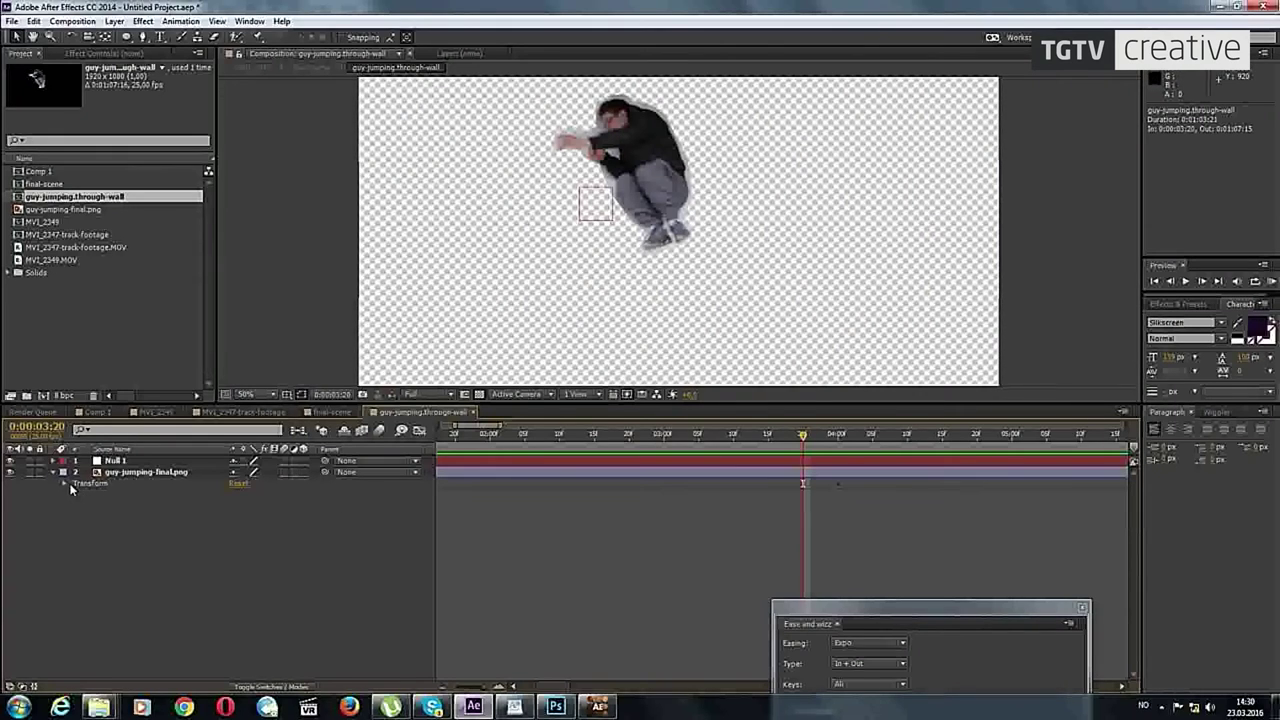
pyautogui.click(66, 485)
pyautogui.moveTo(904, 497); pyautogui.dragTo(789, 532)
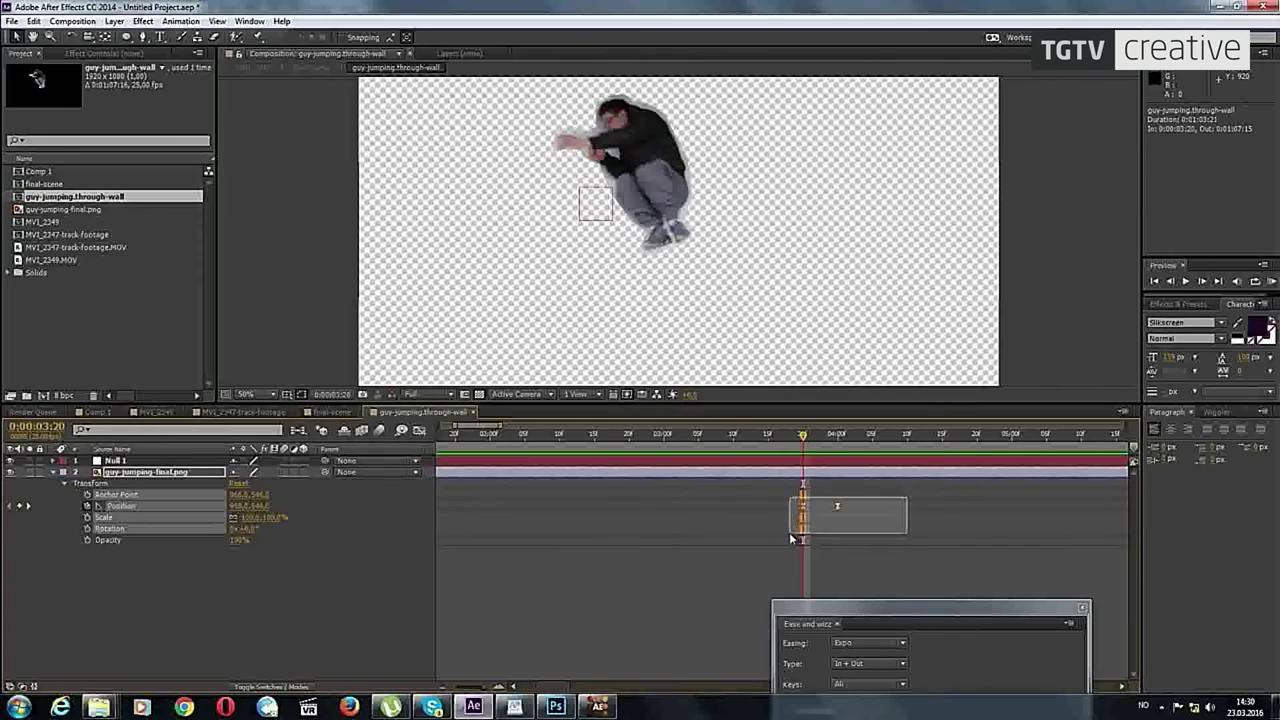
pyautogui.moveTo(893, 607); pyautogui.dragTo(949, 299)
pyautogui.click(911, 428)
# Step: Check the result in the final-scene comp, scrubbing the jump around 0:00:03:10–0:00:03:17
pyautogui.click(95, 412)
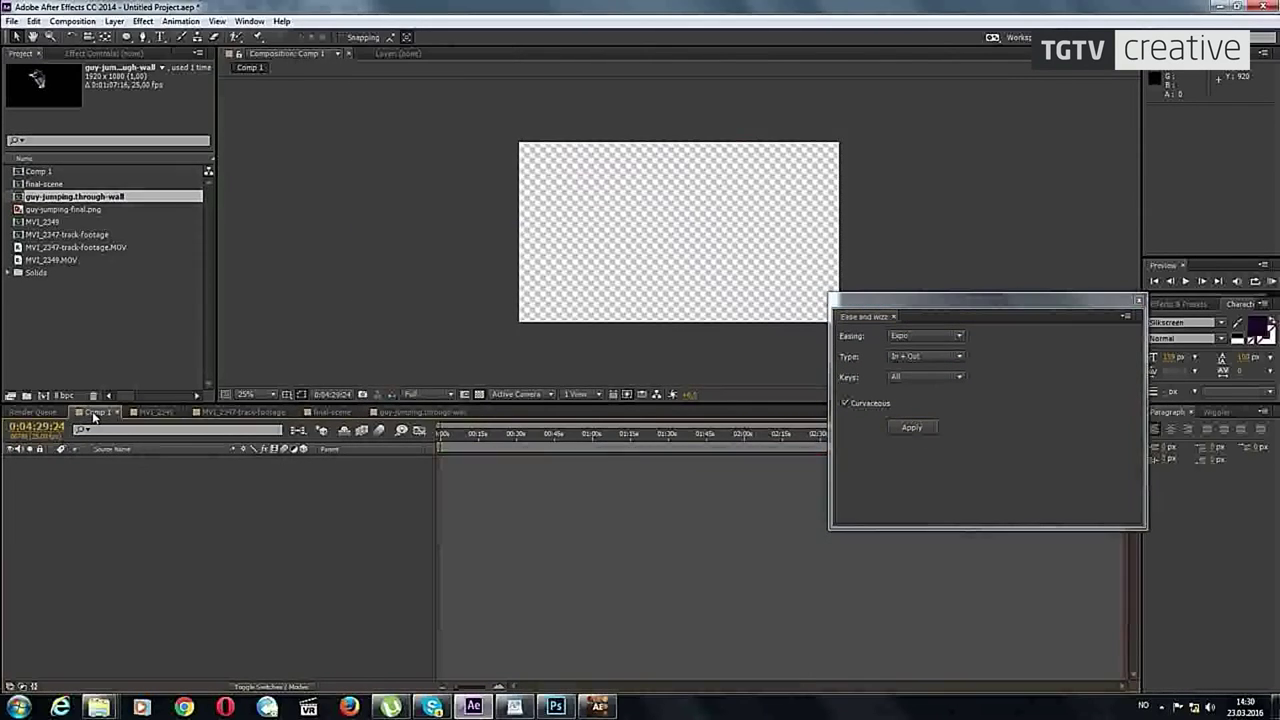
pyautogui.click(155, 412)
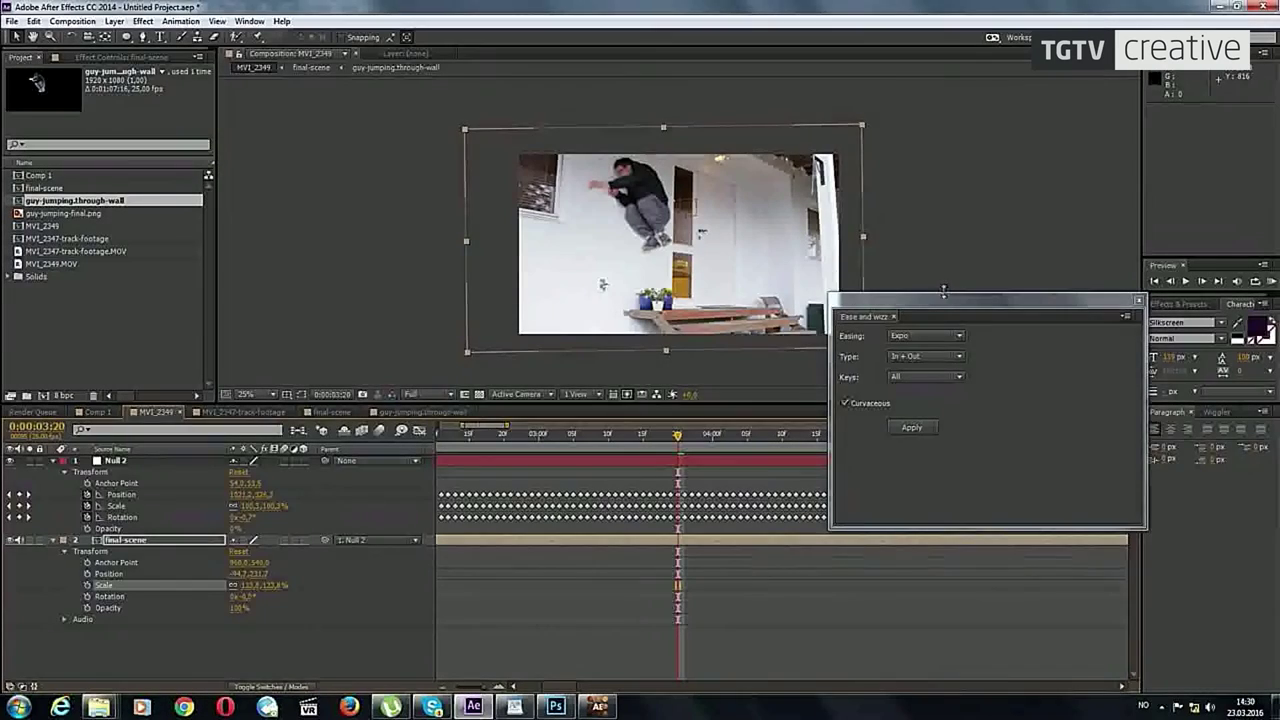
pyautogui.click(330, 412)
pyautogui.moveTo(645, 434)
pyautogui.mouseDown()
pyautogui.moveTo(530, 446)
pyautogui.moveTo(563, 446)
pyautogui.mouseUp()
pyautogui.moveTo(659, 437)
pyautogui.mouseDown()
pyautogui.moveTo(612, 420)
pyautogui.moveTo(630, 456)
pyautogui.moveTo(655, 454)
pyautogui.mouseUp()
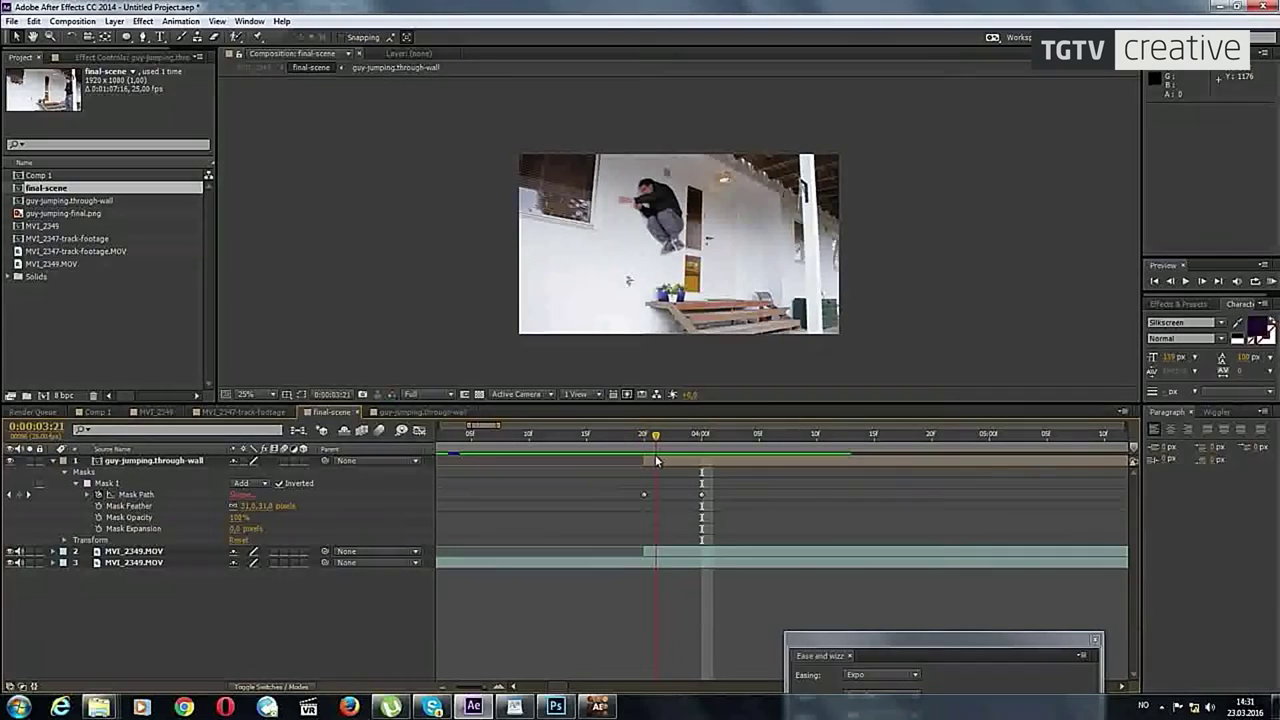
pyautogui.moveTo(644, 436)
pyautogui.mouseDown()
pyautogui.moveTo(586, 452)
pyautogui.moveTo(646, 451)
pyautogui.mouseUp()
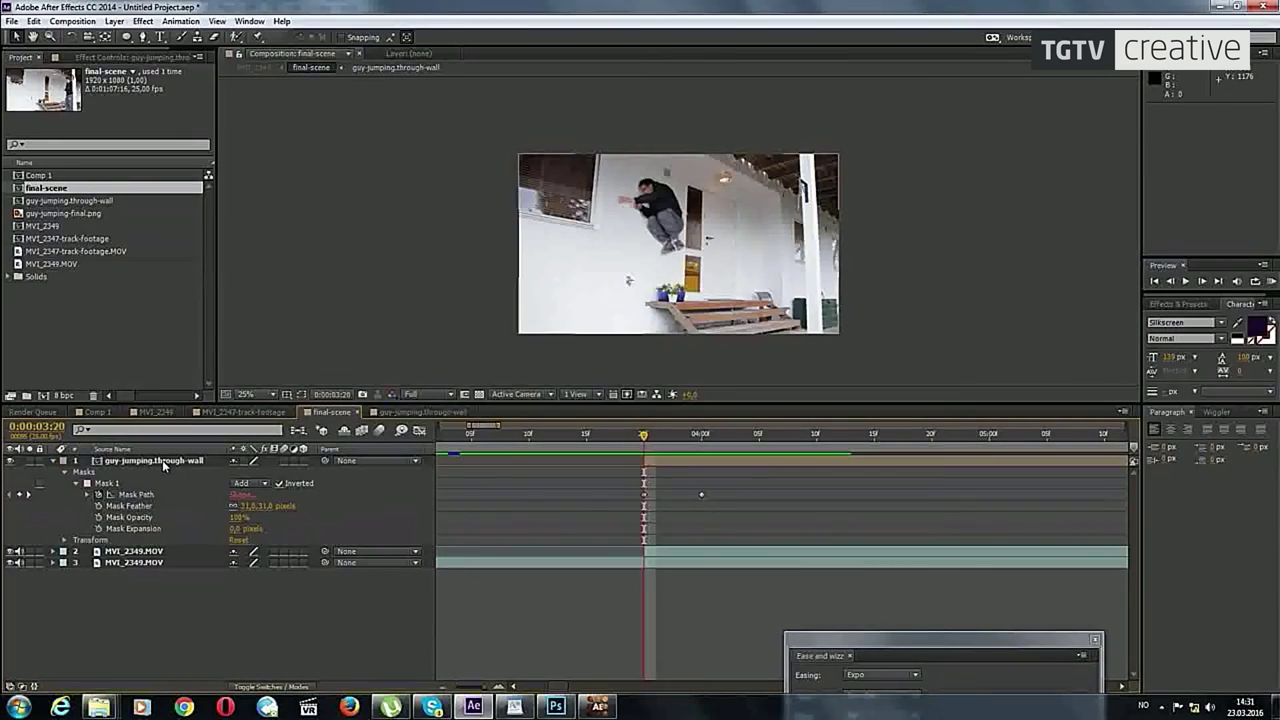
# Step: Select the jumper's Scale keyframes and set Ease and Wizz easing to Quart
pyautogui.doubleClick(162, 460)
pyautogui.moveTo(749, 503); pyautogui.dragTo(851, 518)
pyautogui.moveTo(898, 649); pyautogui.dragTo(949, 369)
pyautogui.click(946, 399)
pyautogui.click(926, 460)
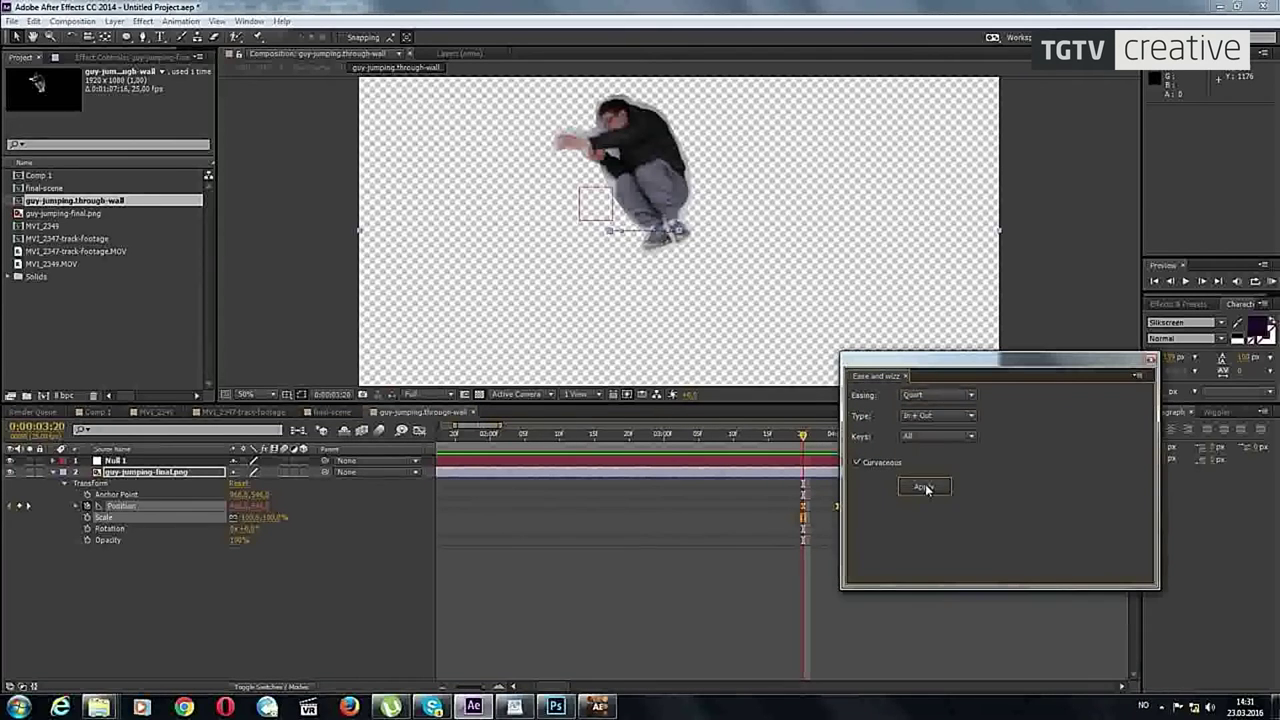
# Step: Preview the eased motion and select the jumper's keyframes at the current time
pyautogui.moveTo(919, 367); pyautogui.dragTo(1096, 449)
pyautogui.click(768, 438)
pyautogui.click(626, 343)
pyautogui.press('space')
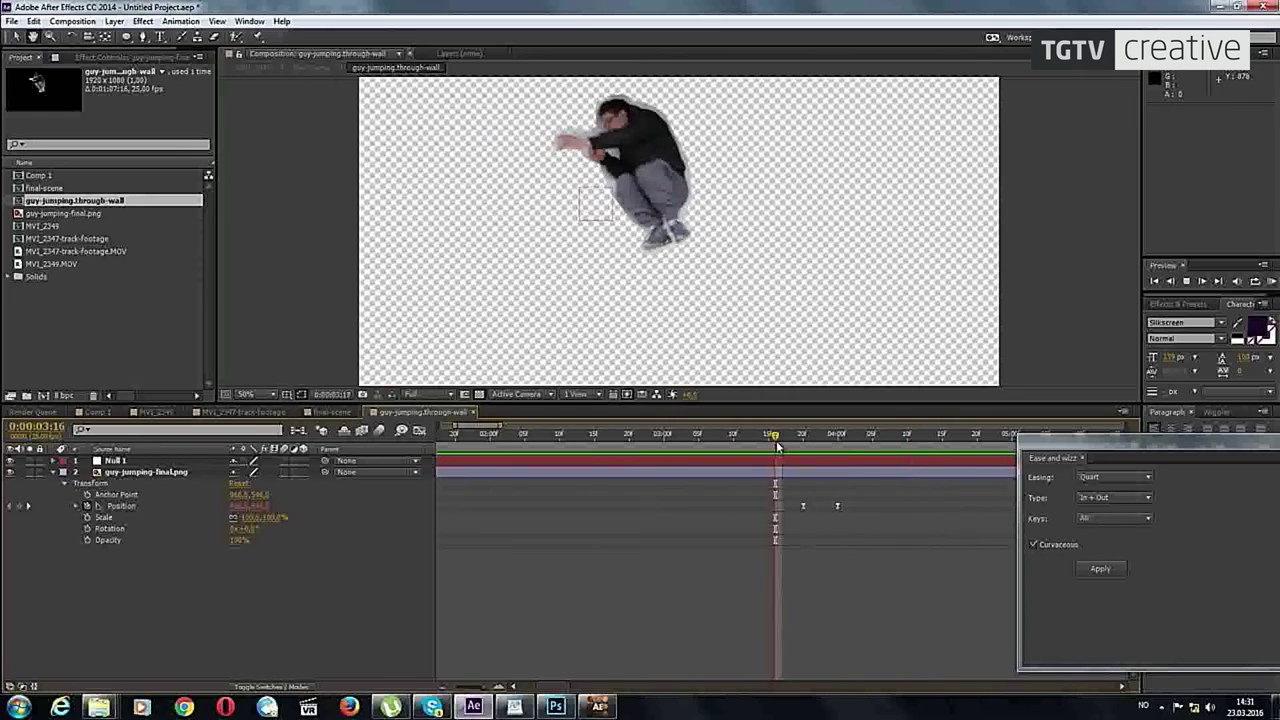
pyautogui.moveTo(886, 500); pyautogui.dragTo(780, 518)
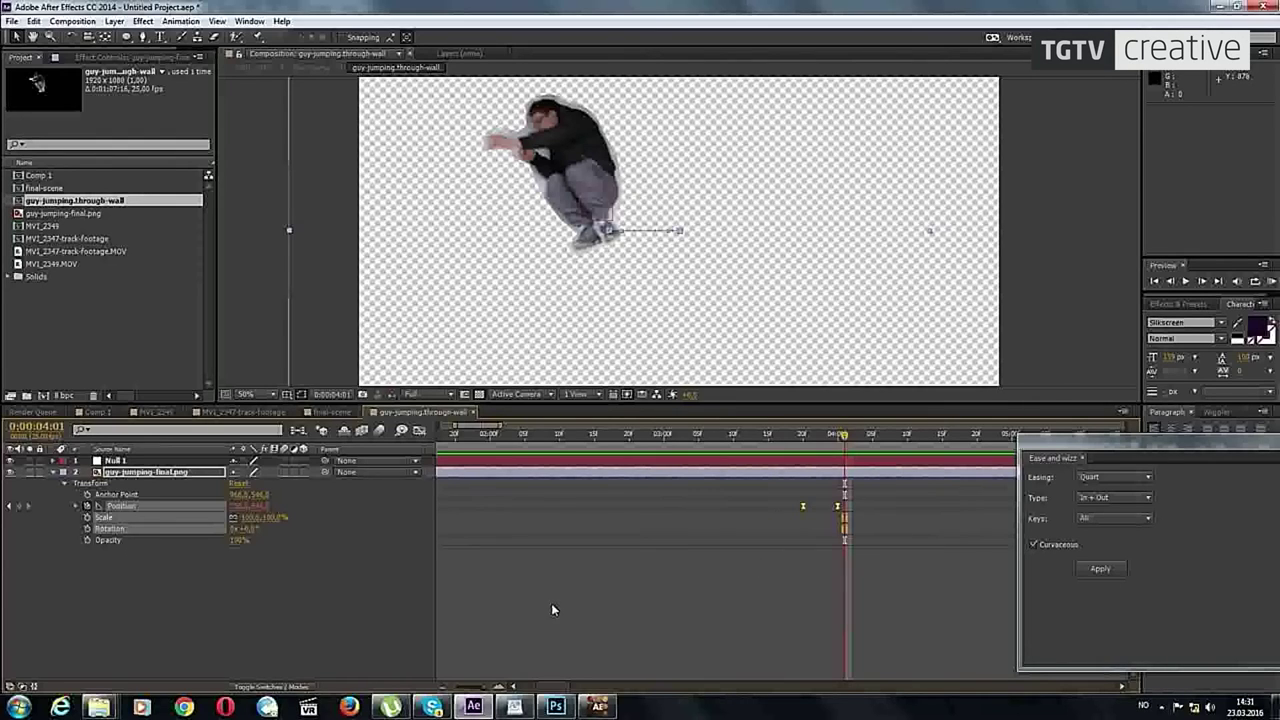
# Step: Enable motion blur for the comp and the jumper layer, checking the jump up to 0:00:03:24
pyautogui.click(382, 432)
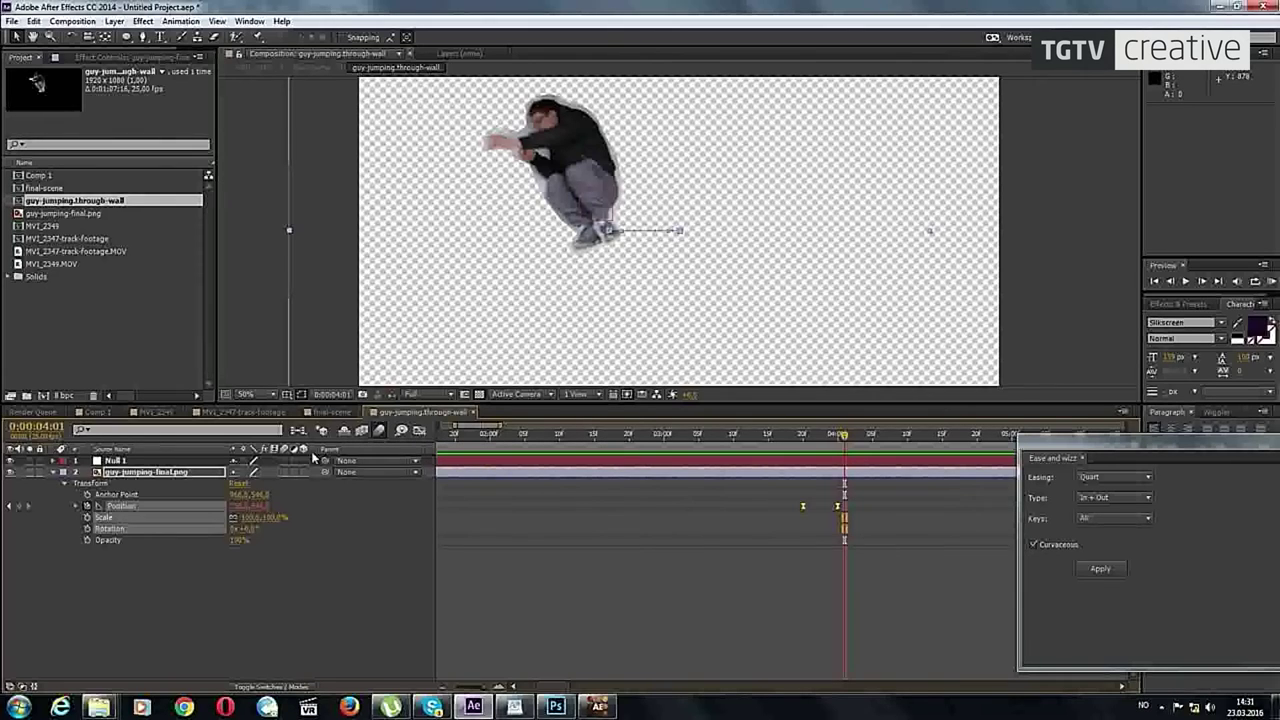
pyautogui.click(284, 472)
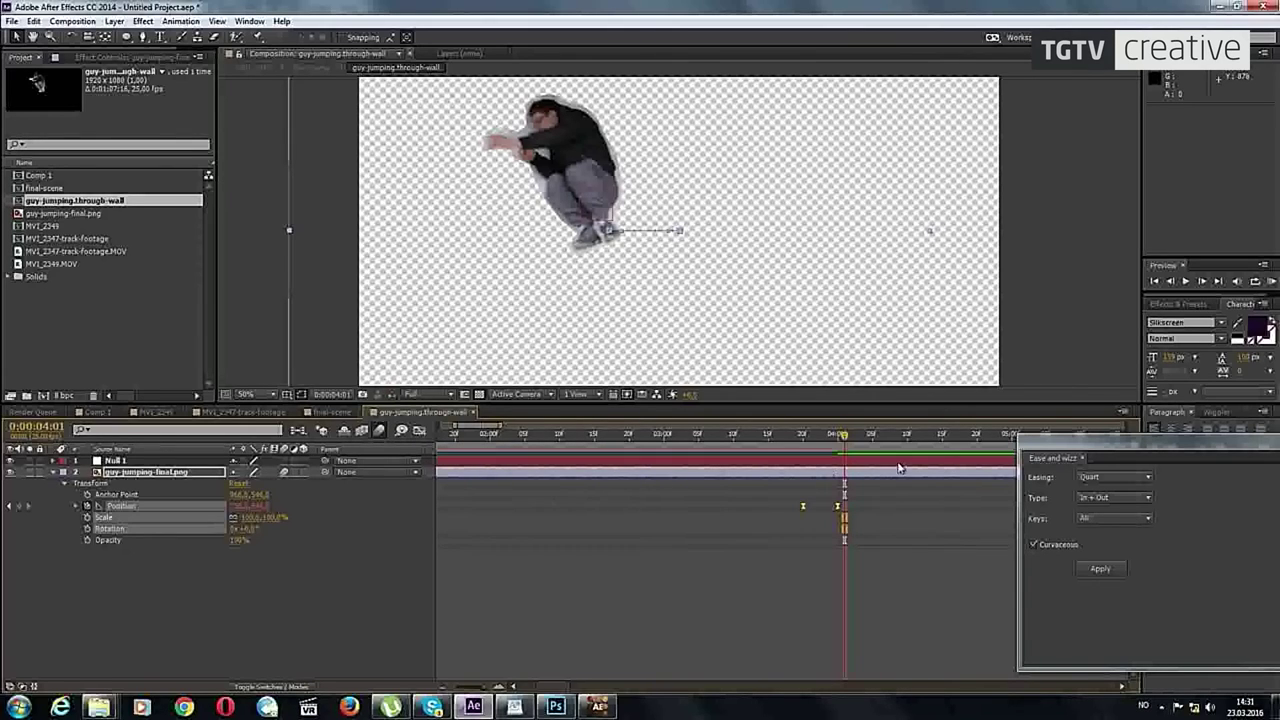
pyautogui.moveTo(862, 437); pyautogui.dragTo(783, 440)
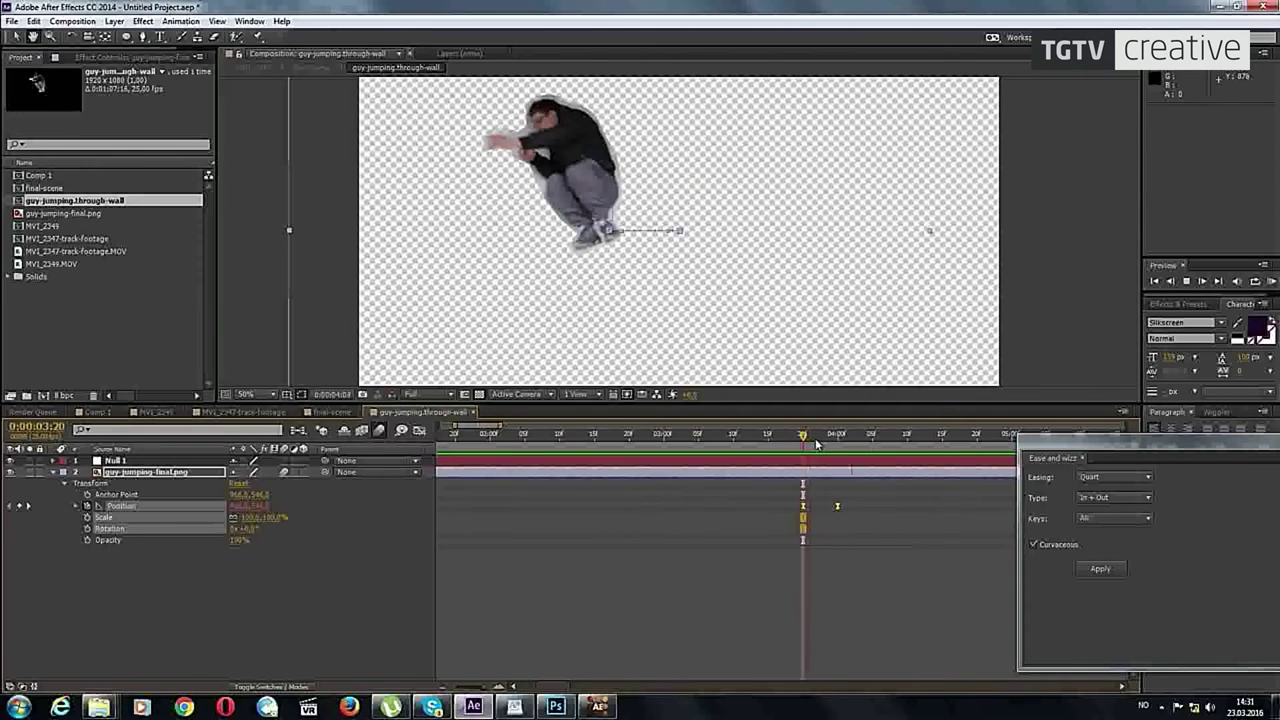
pyautogui.hotkey('shift', 'pagedown')
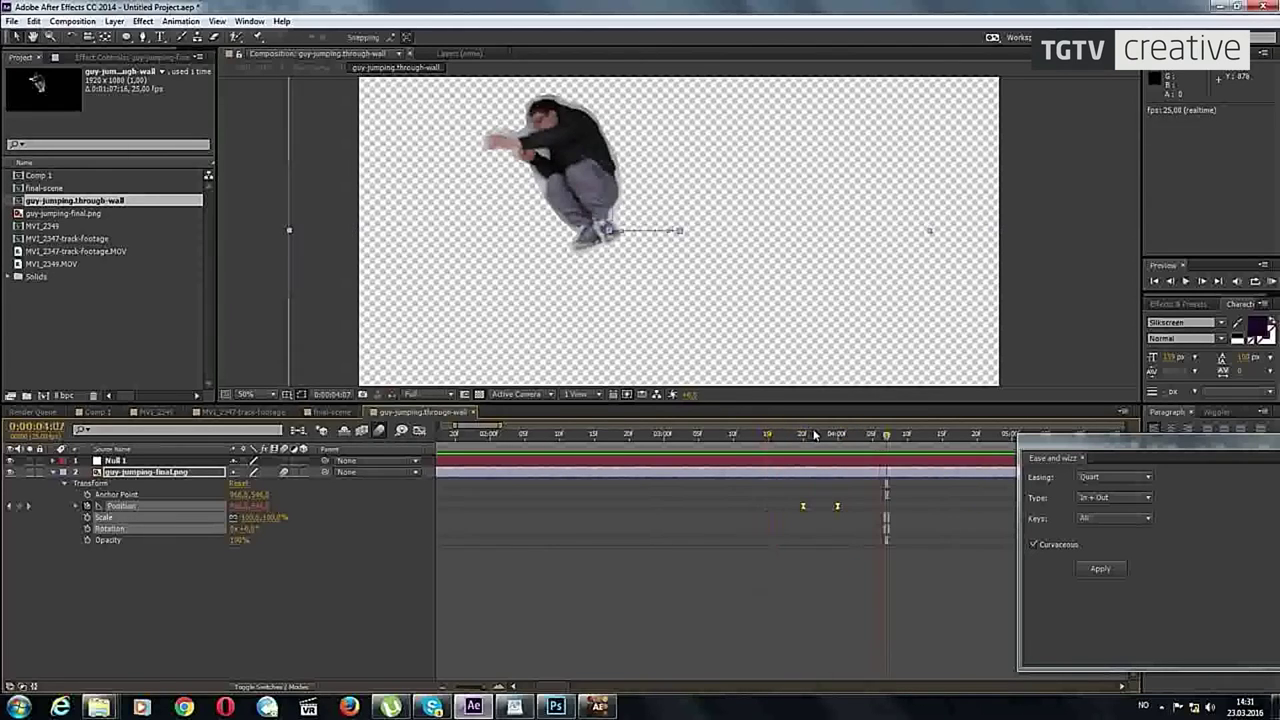
pyautogui.moveTo(805, 442); pyautogui.dragTo(824, 442)
# Step: Retime a Position keyframe to 0:00:04:02 and preview the motion-blurred jump
pyautogui.click(822, 504)
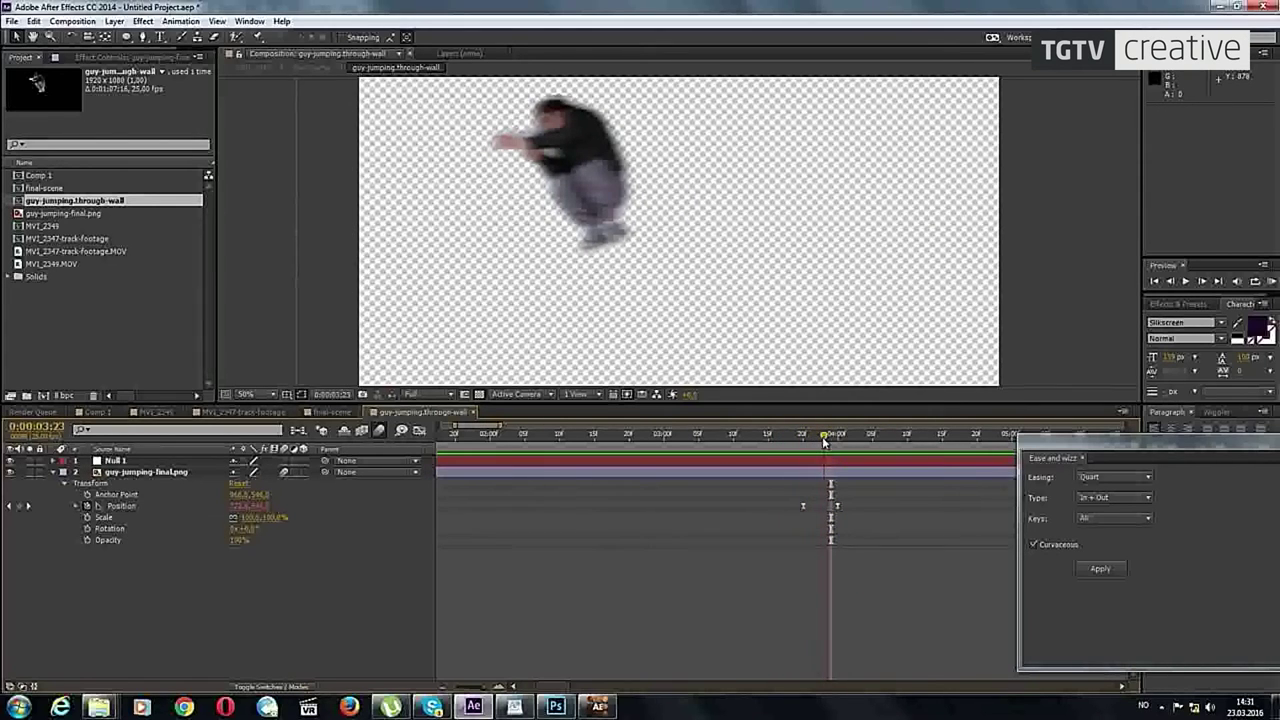
pyautogui.moveTo(838, 505); pyautogui.dragTo(851, 507)
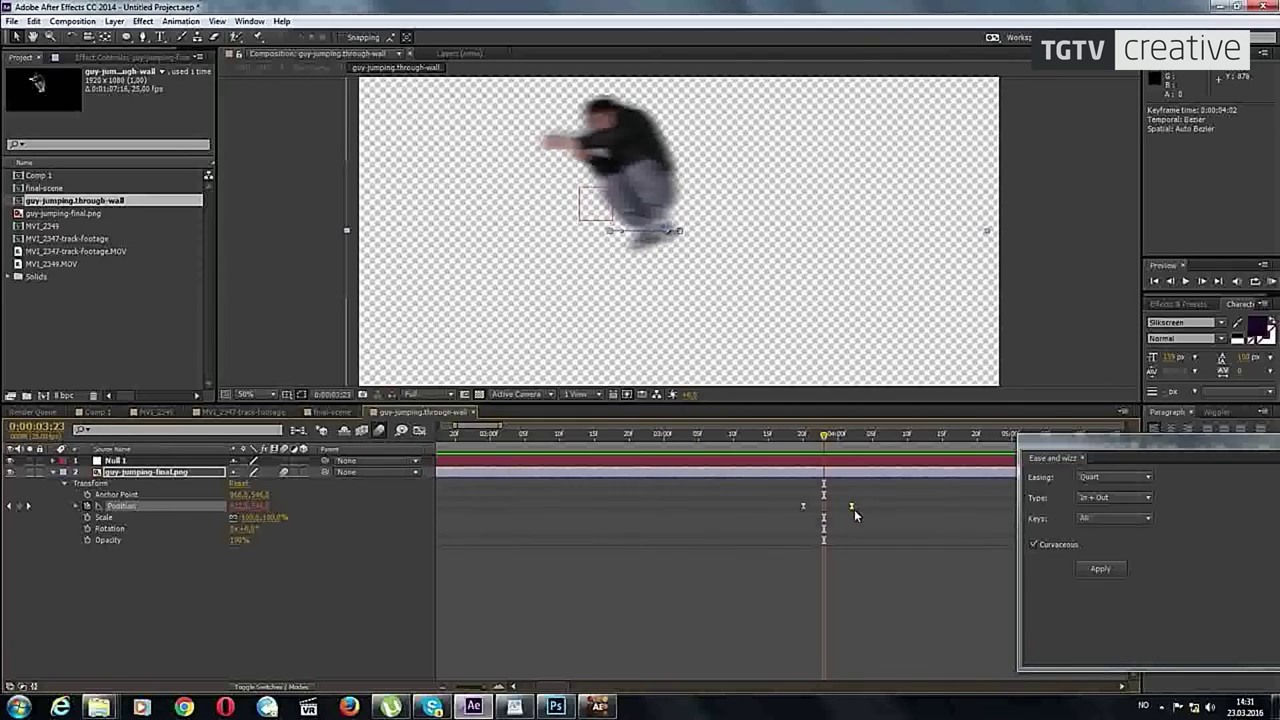
pyautogui.click(797, 442)
pyautogui.press('space')
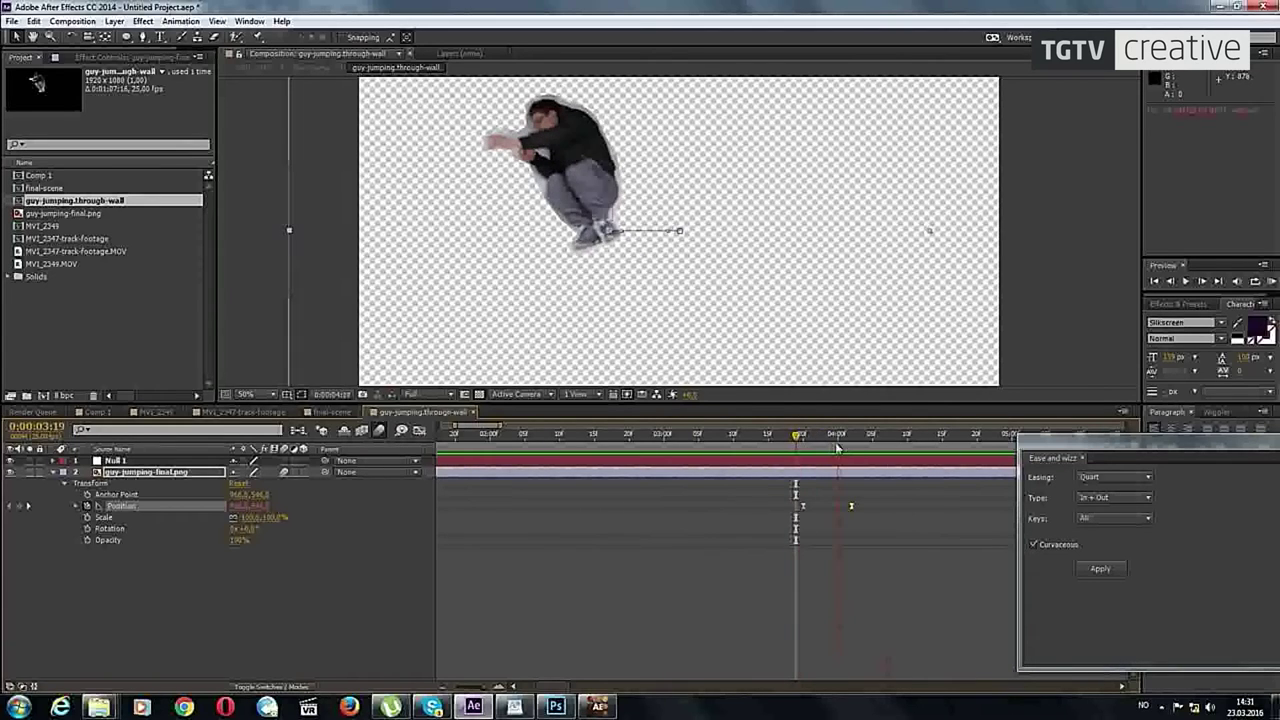
pyautogui.click(166, 414)
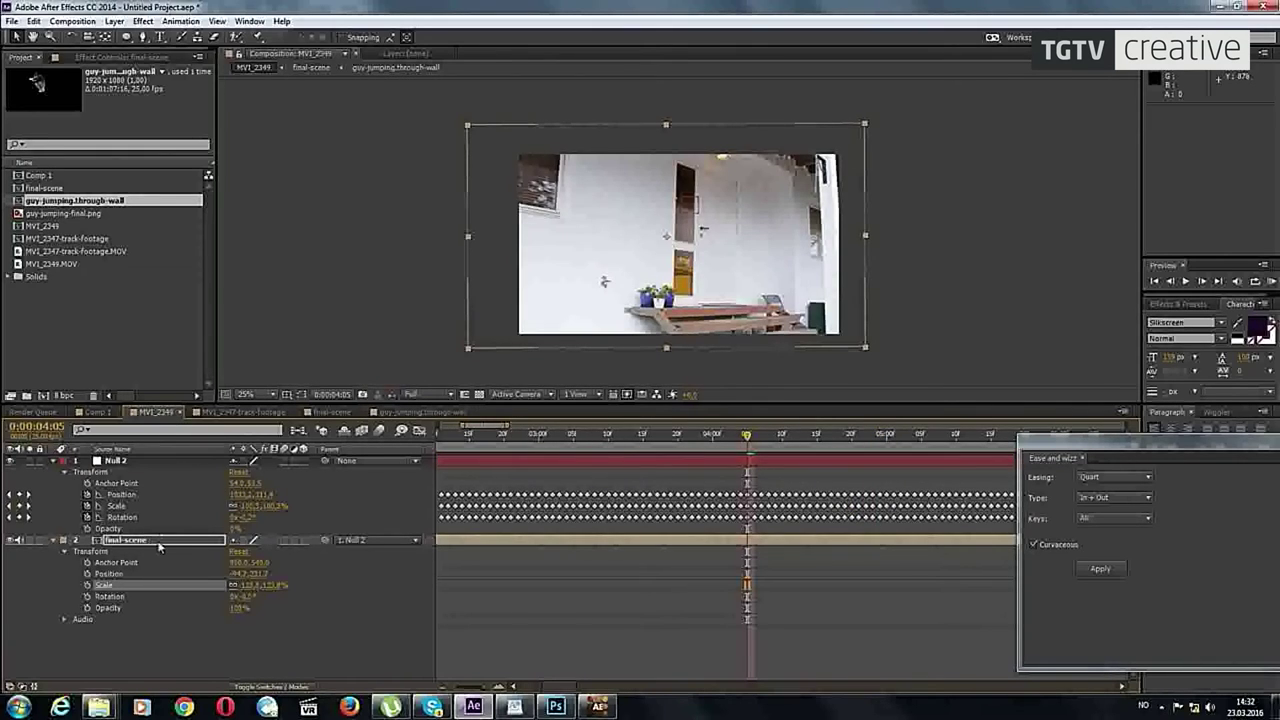
pyautogui.doubleClick(158, 546)
pyautogui.press('space')
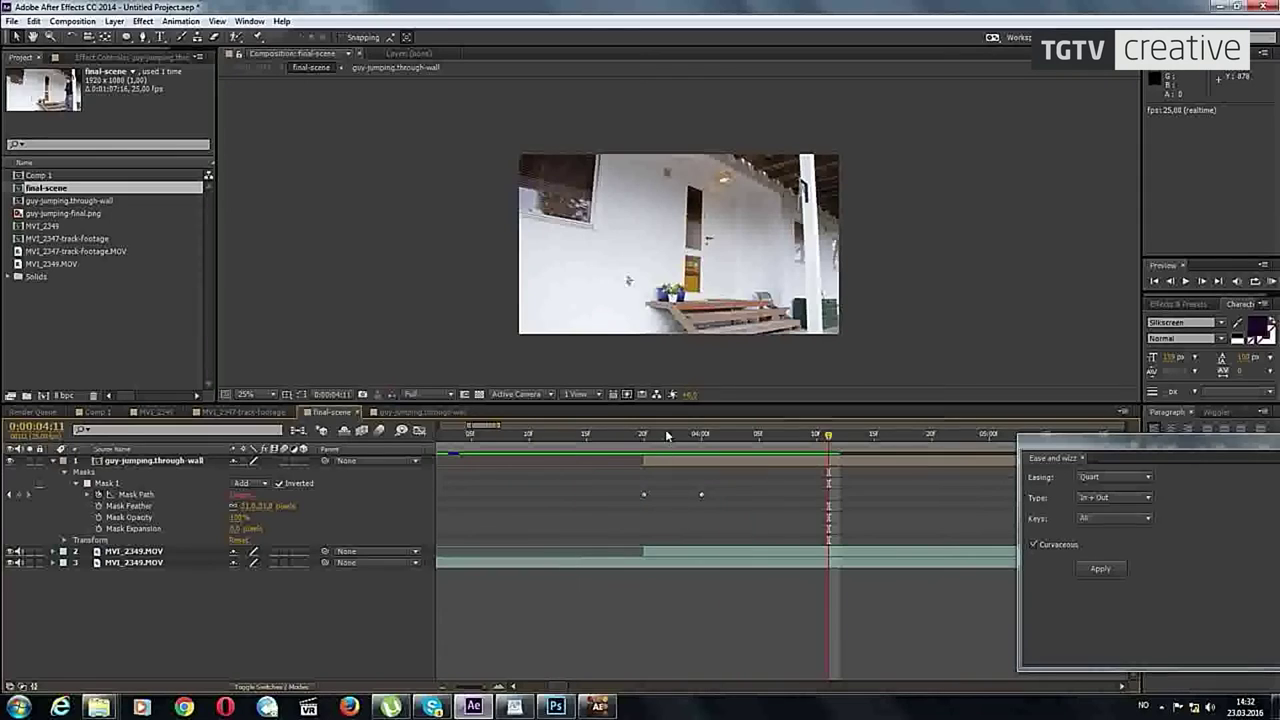
pyautogui.press('space')
pyautogui.press('space')
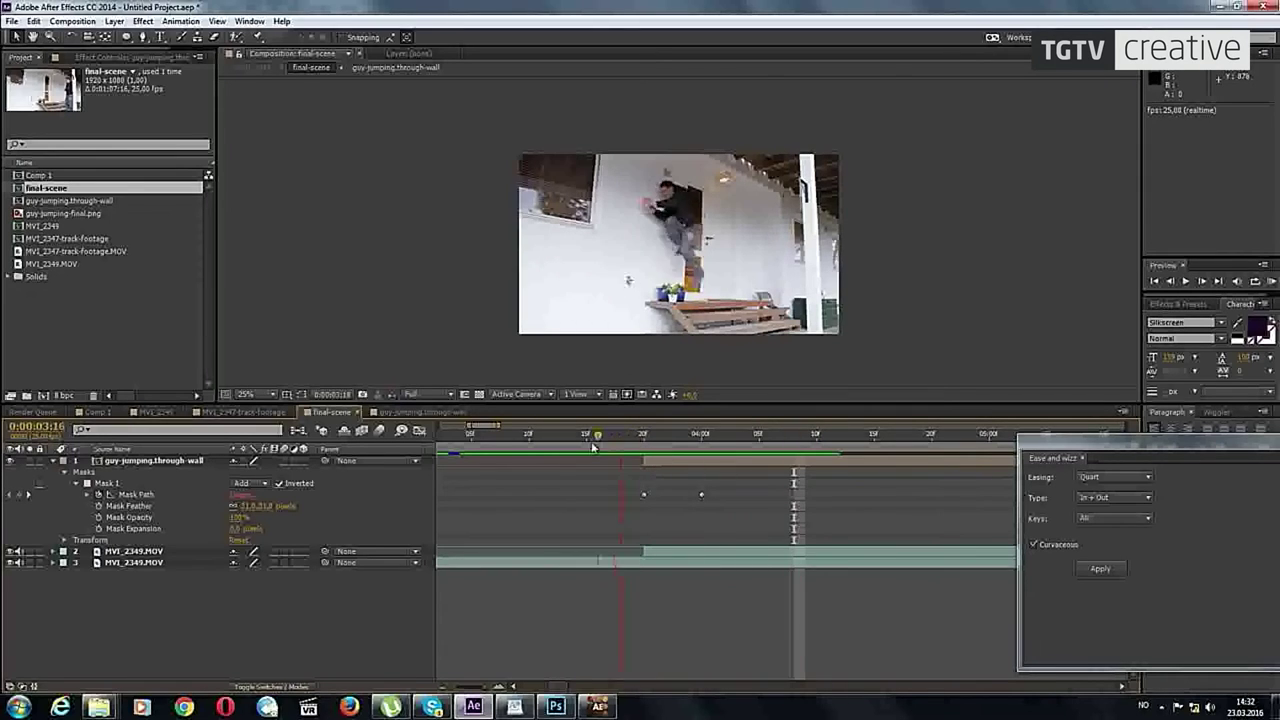
pyautogui.moveTo(673, 438); pyautogui.dragTo(624, 447)
pyautogui.press('pagedown')
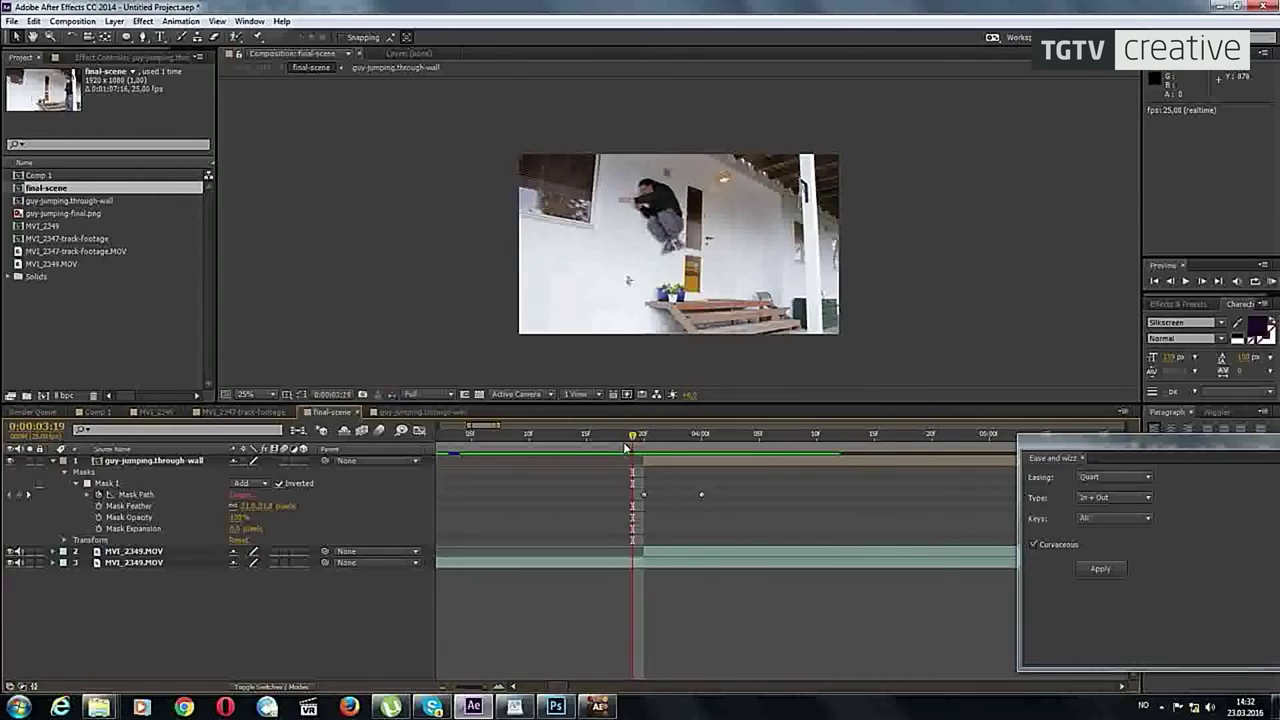
pyautogui.press('pagedown')
pyautogui.press('pagedown')
pyautogui.press('pagedown')
pyautogui.press('pageup')
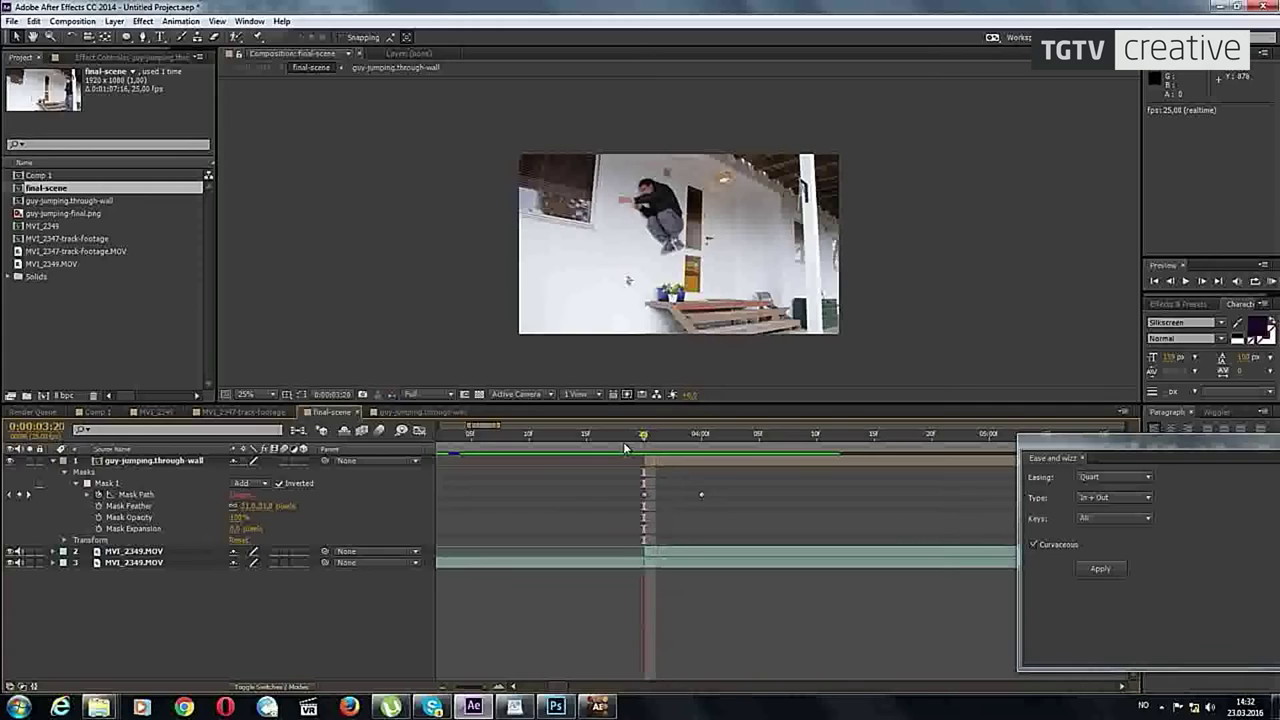
pyautogui.press('pageup')
pyautogui.press('pagedown')
pyautogui.press('pagedown')
pyautogui.press('pagedown')
pyautogui.press('pagedown')
pyautogui.press('pageup')
pyautogui.press('pageup')
pyautogui.press('pageup')
pyautogui.press('pagedown')
pyautogui.press('pagedown')
pyautogui.press('pageup')
pyautogui.press('pageup')
pyautogui.press('pageup')
pyautogui.press('pagedown')
pyautogui.press('pagedown')
pyautogui.press('pagedown')
pyautogui.press('pagedown')
pyautogui.press('pageup')
pyautogui.press('pageup')
pyautogui.press('pageup')
pyautogui.press('pageup')
pyautogui.press('pagedown')
pyautogui.press('pagedown')
pyautogui.press('pagedown')
pyautogui.press('pagedown')
pyautogui.press('pageup')
pyautogui.press('pageup')
pyautogui.press('pageup')
pyautogui.press('pagedown')
pyautogui.press('pagedown')
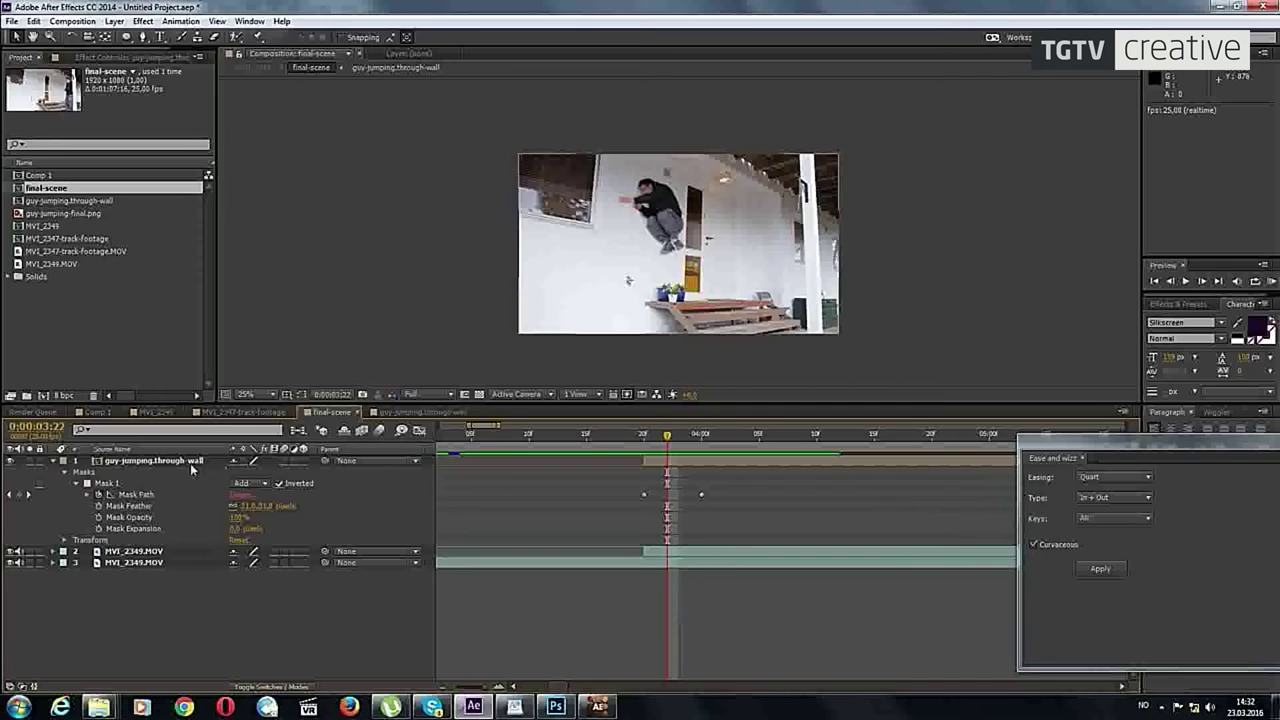
# Step: Shift the jumper's Position keyframes earlier and apply a Quart Out ease to the selected keyframes
pyautogui.doubleClick(176, 459)
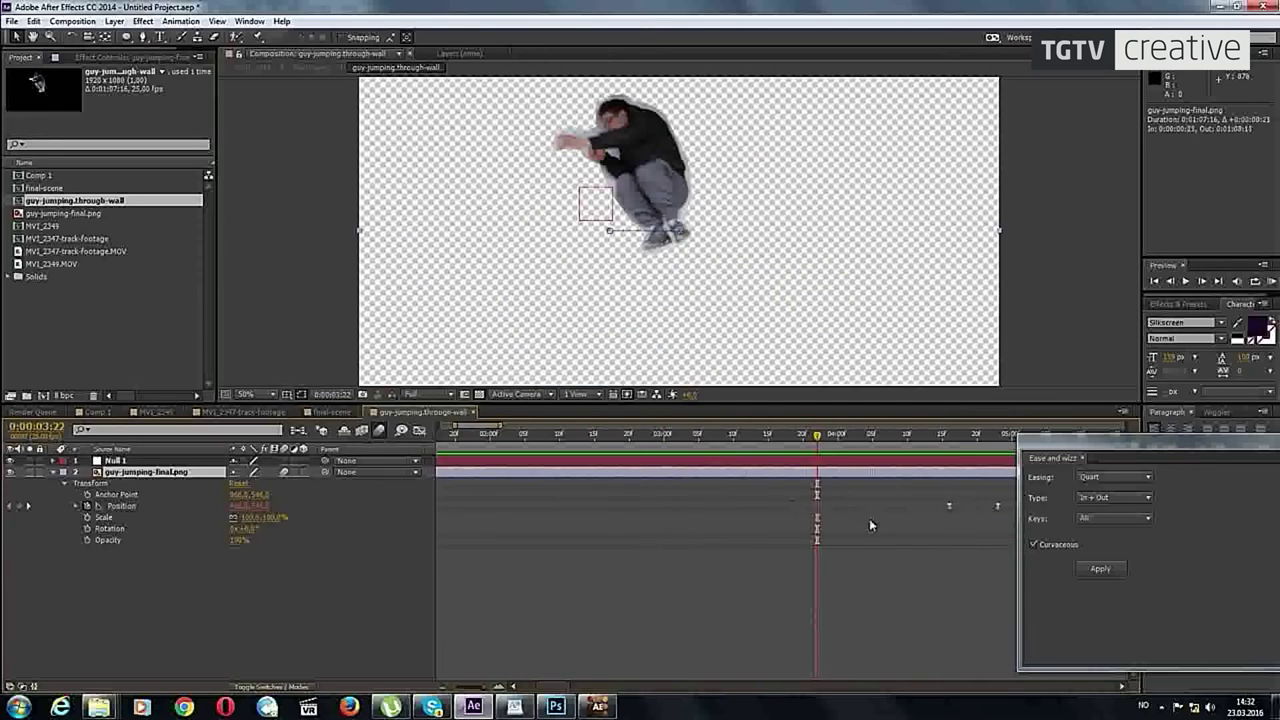
pyautogui.hotkey('alt', 'Left')
pyautogui.hotkey('alt', 'Left')
pyautogui.hotkey('alt', 'Left')
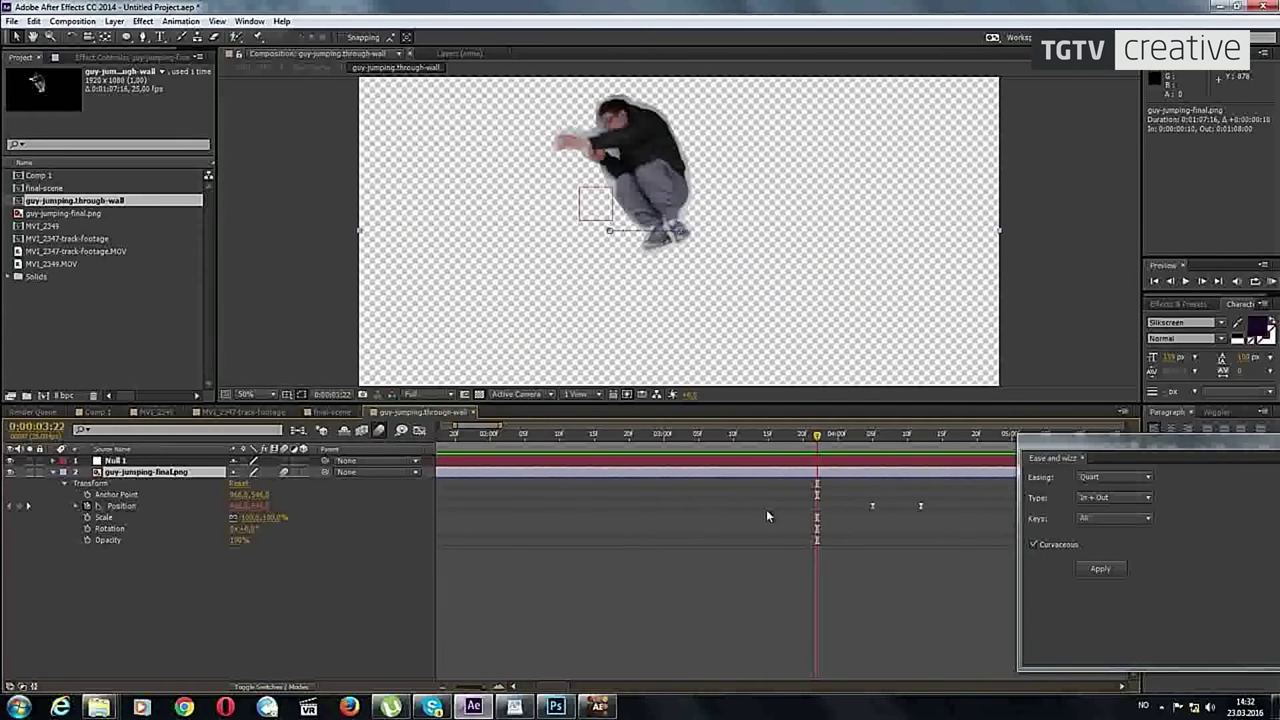
pyautogui.moveTo(908, 536); pyautogui.dragTo(776, 492)
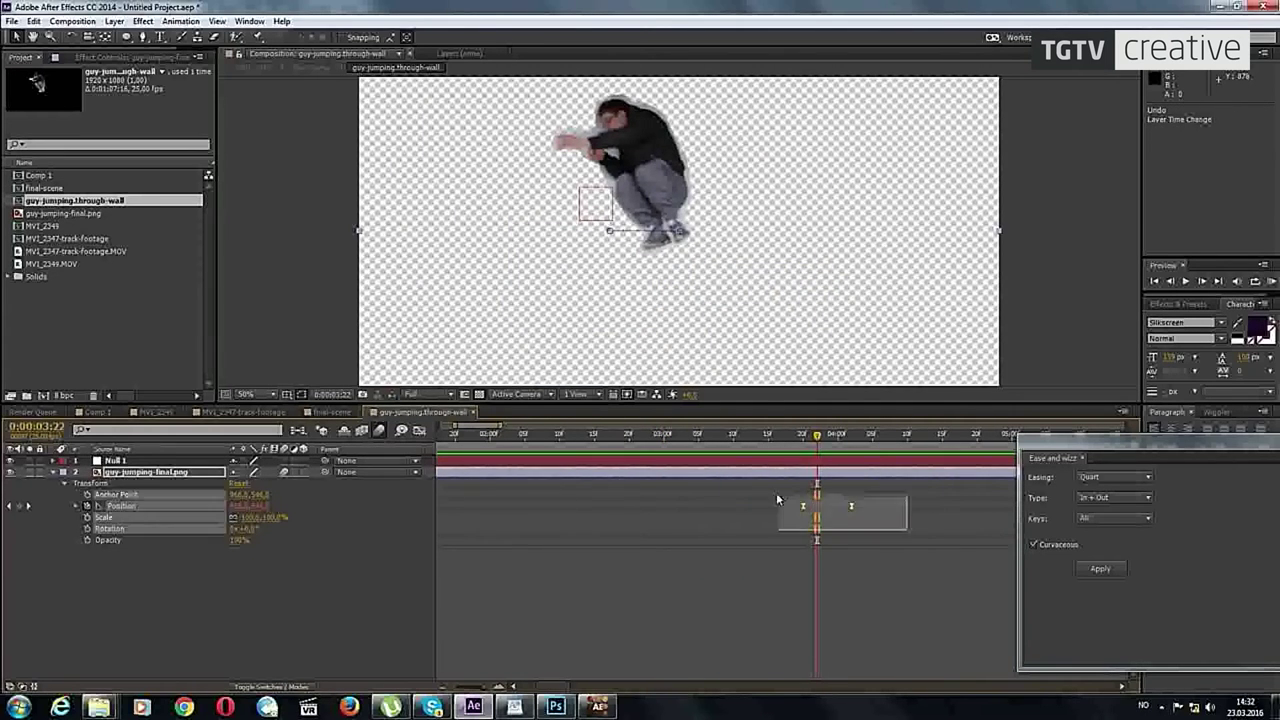
pyautogui.click(1080, 497)
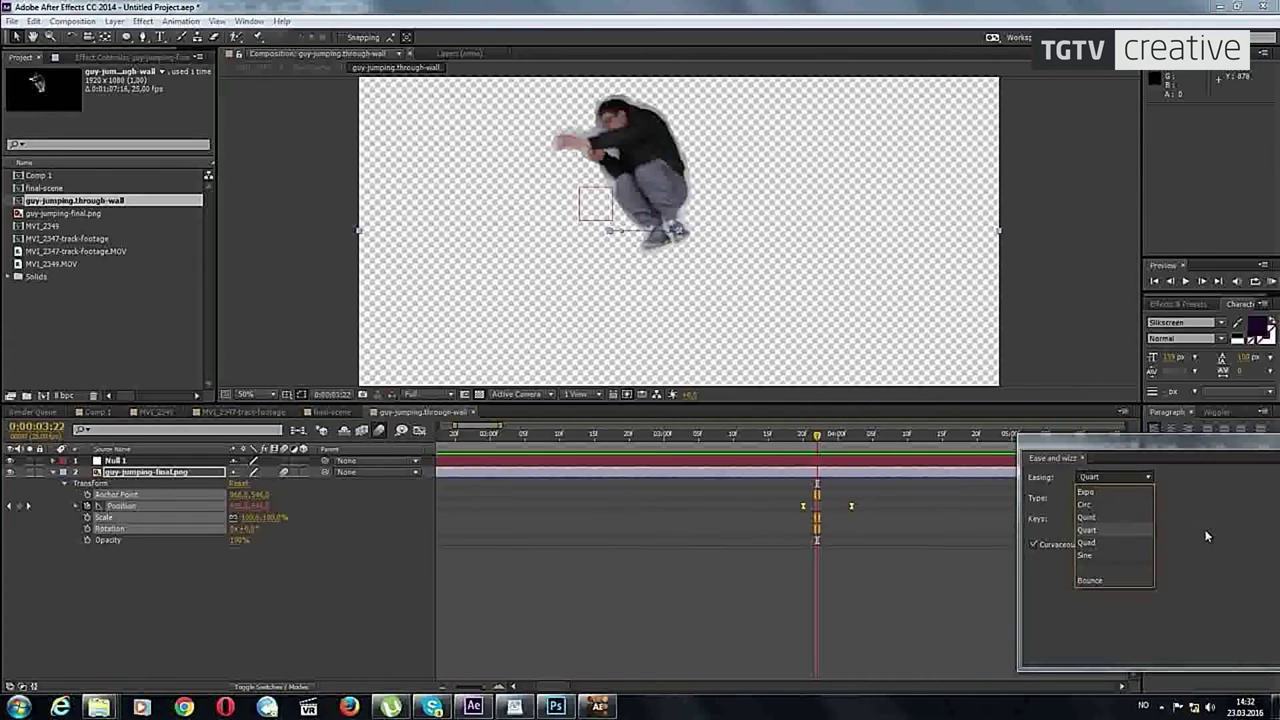
pyautogui.click(1206, 537)
pyautogui.click(1126, 495)
pyautogui.click(1105, 538)
pyautogui.click(1100, 568)
pyautogui.click(830, 528)
# Step: Preview the eased jump, then go to the MVI_2347-track-footage comp
pyautogui.press('space')
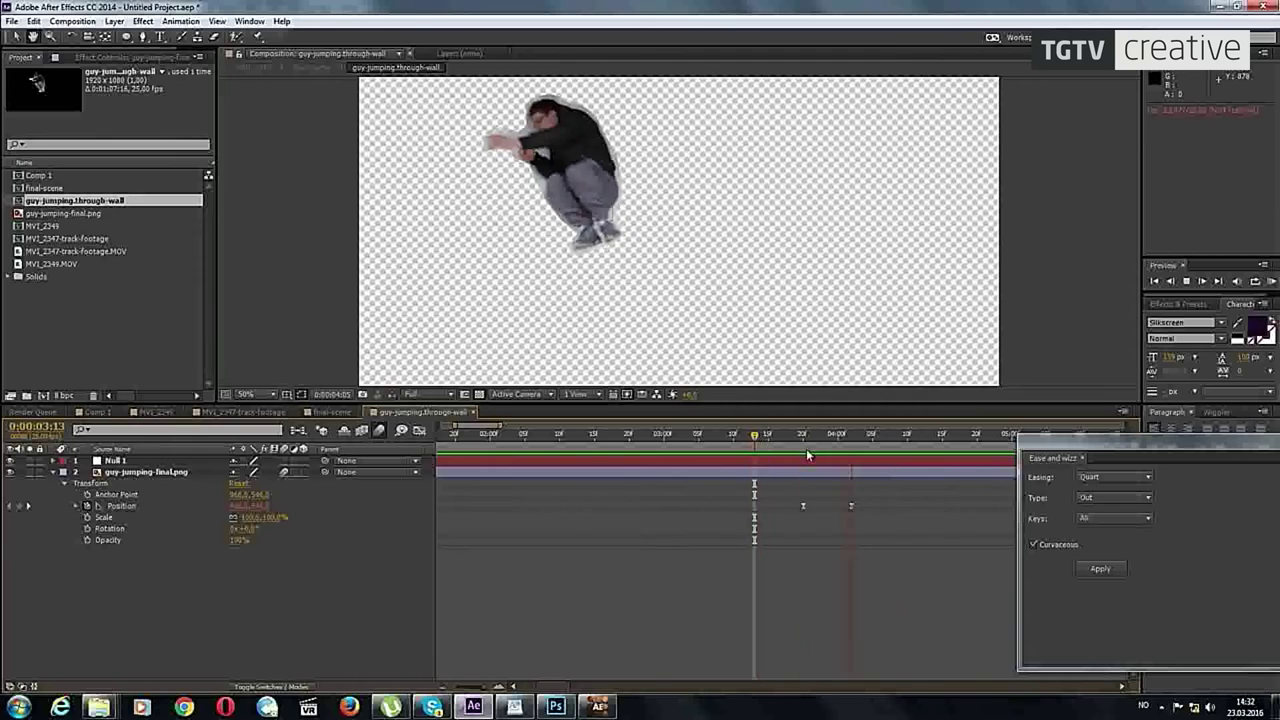
pyautogui.press('space')
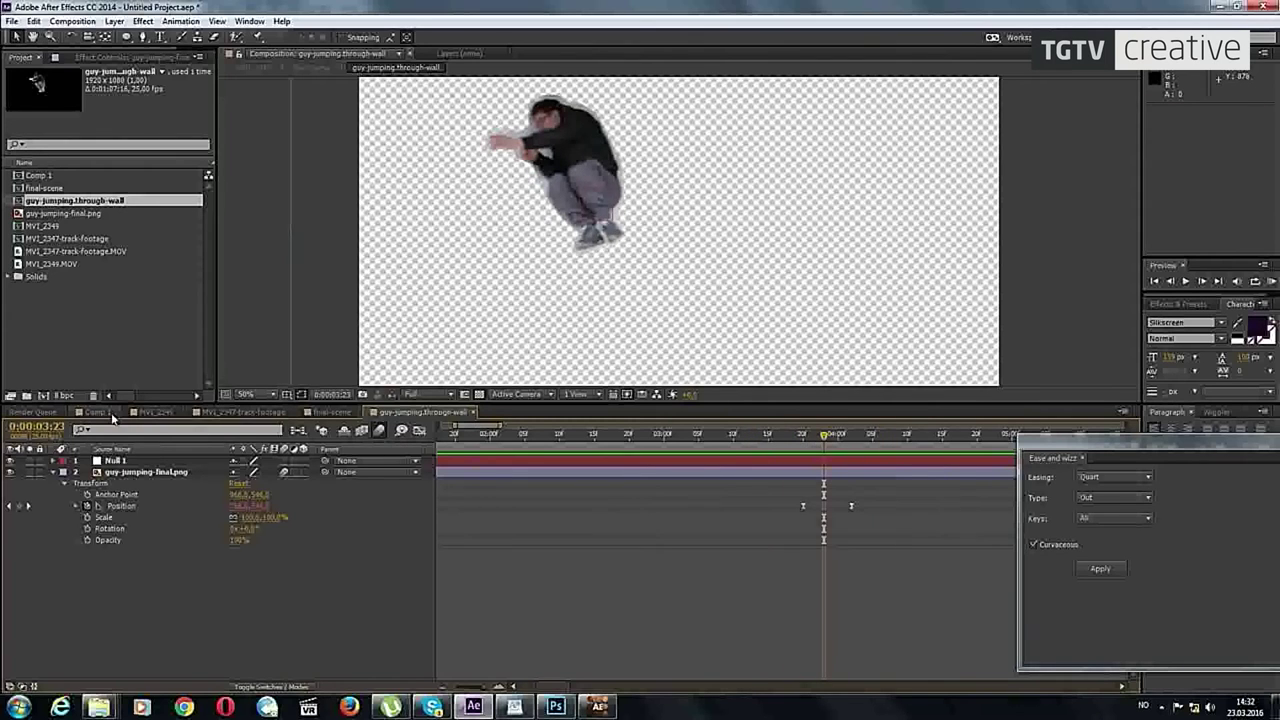
pyautogui.click(110, 413)
pyautogui.click(165, 412)
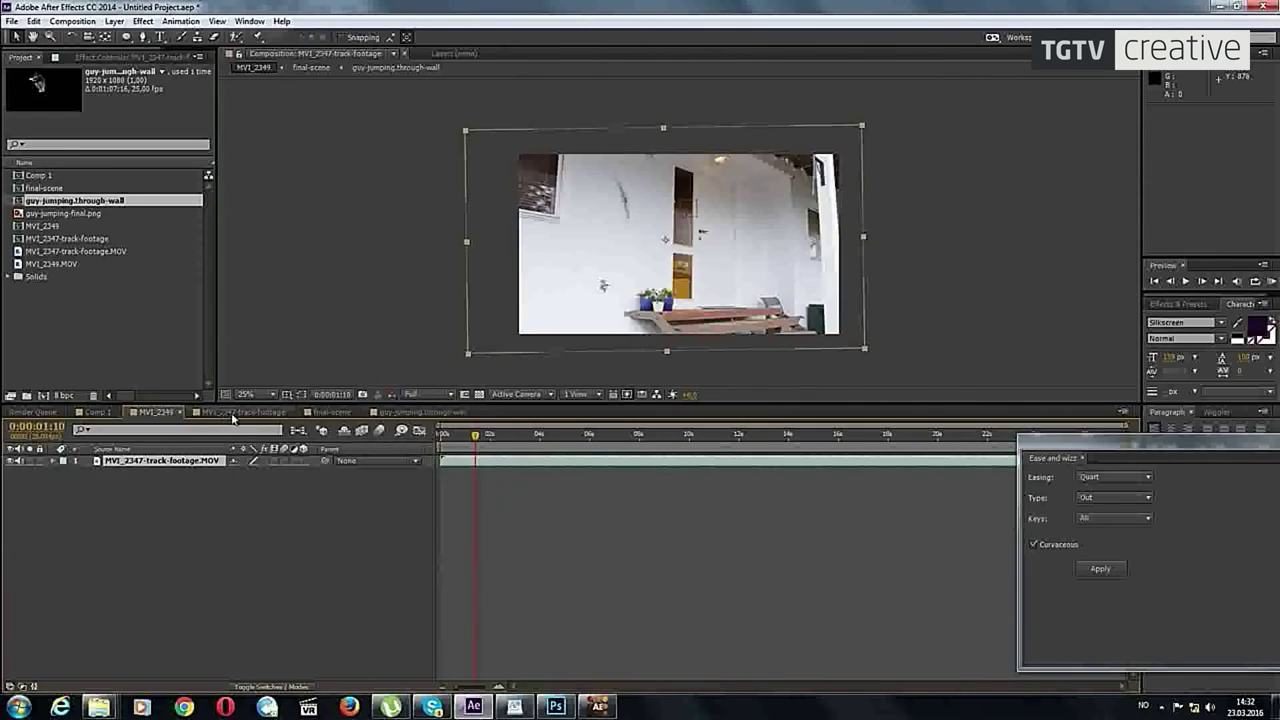
pyautogui.click(236, 412)
# Step: In final-scene, find frame 3:20 and select the jumper's Mask 1
pyautogui.click(160, 413)
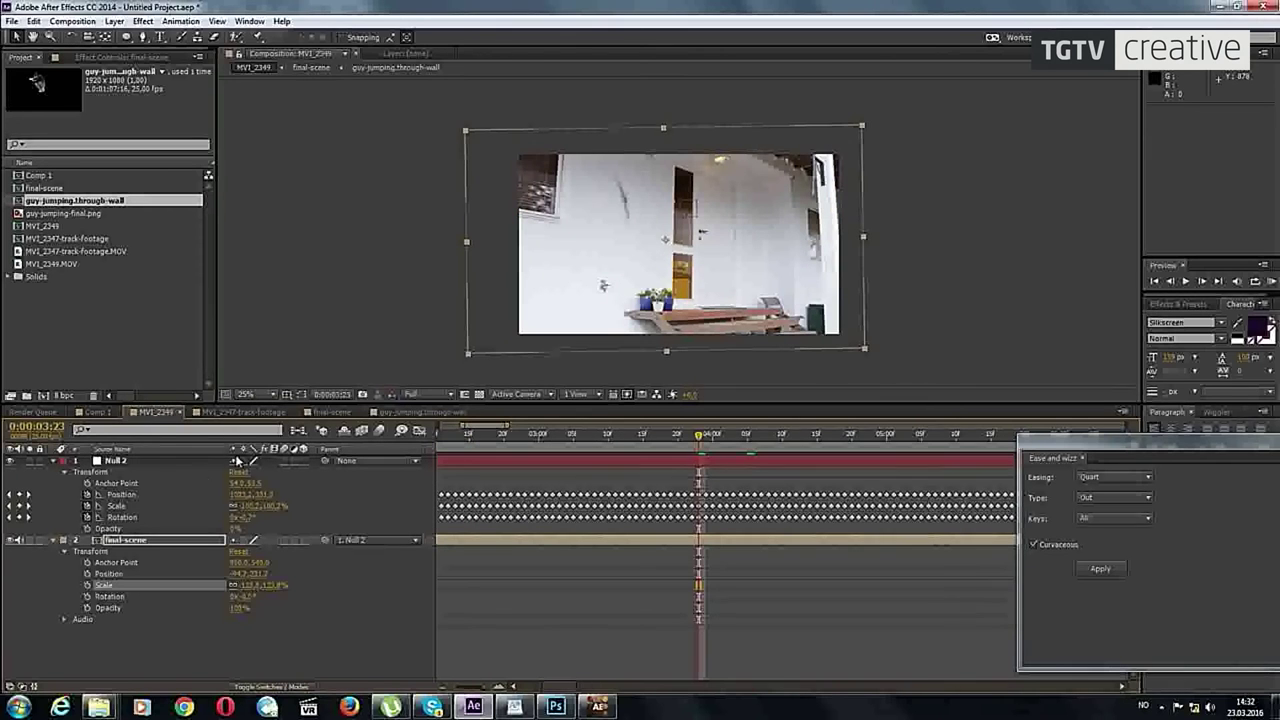
pyautogui.click(330, 412)
pyautogui.moveTo(634, 444); pyautogui.dragTo(566, 443)
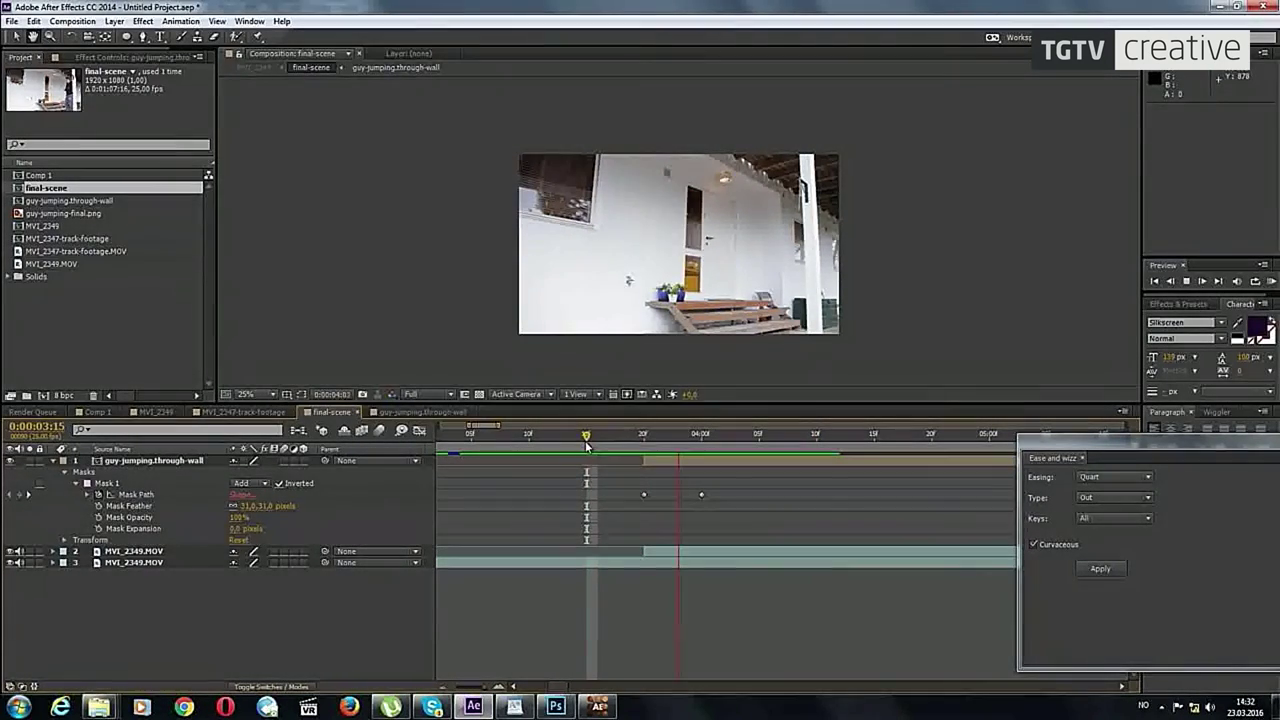
pyautogui.click(642, 448)
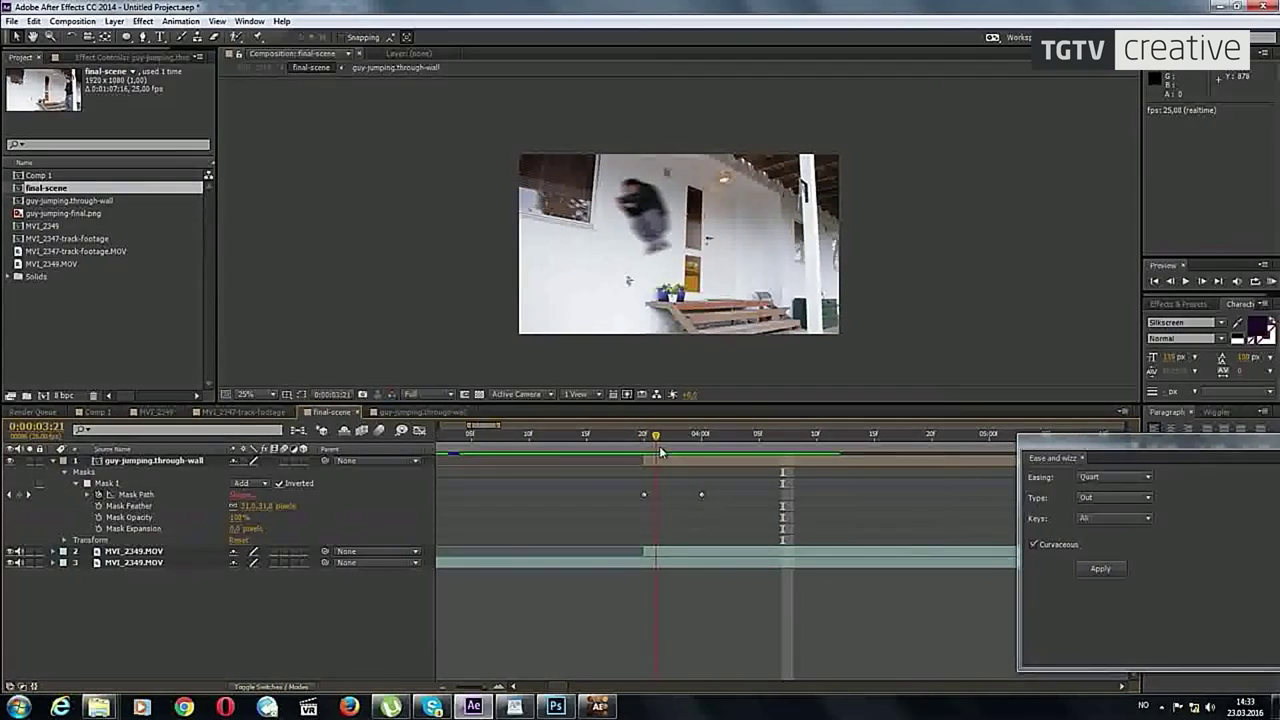
pyautogui.press('pagedown')
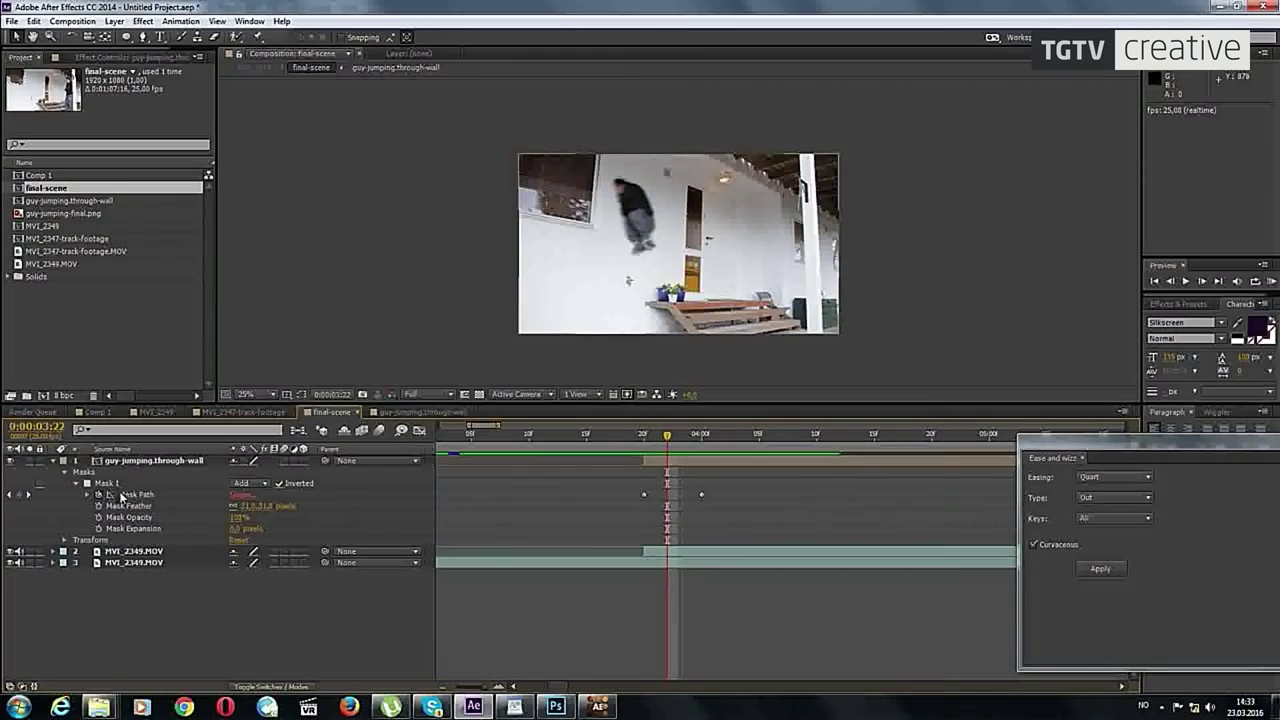
pyautogui.click(195, 460)
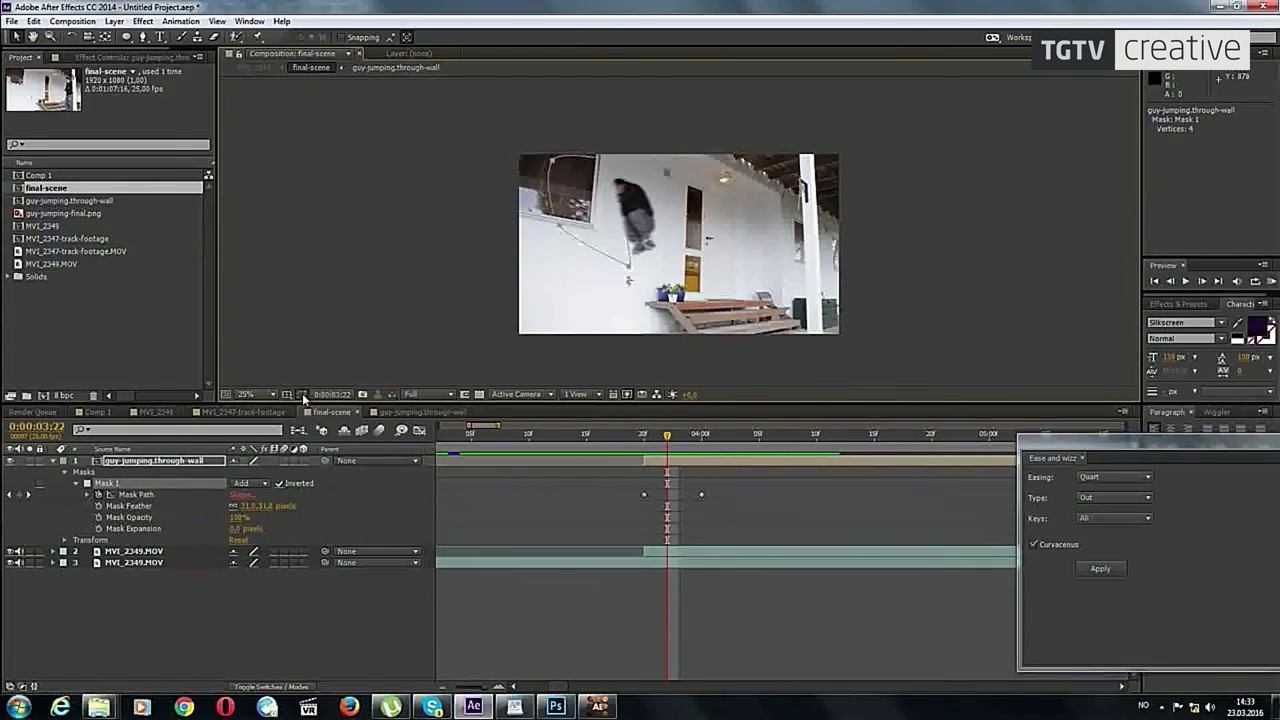
pyautogui.click(644, 437)
pyautogui.click(655, 440)
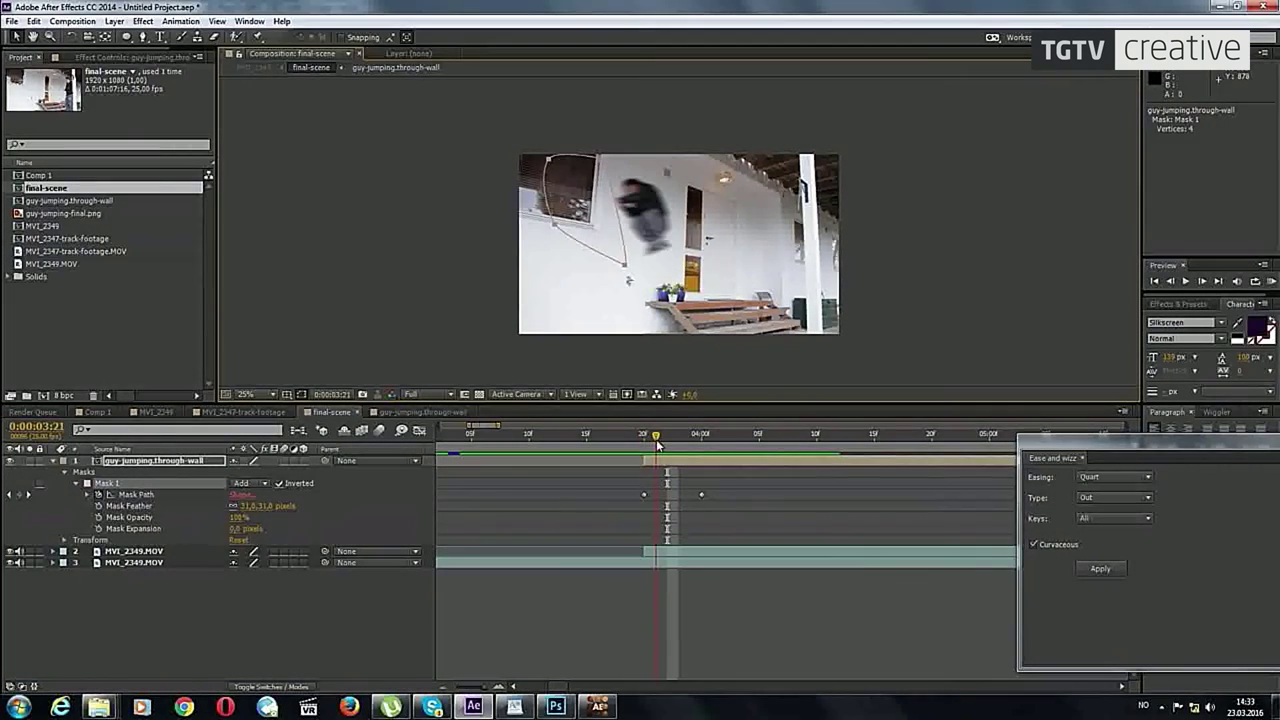
# Step: Shift the Mask Path keyframes so the first sits at 3:20, then preview the jump
pyautogui.moveTo(702, 494); pyautogui.dragTo(679, 497)
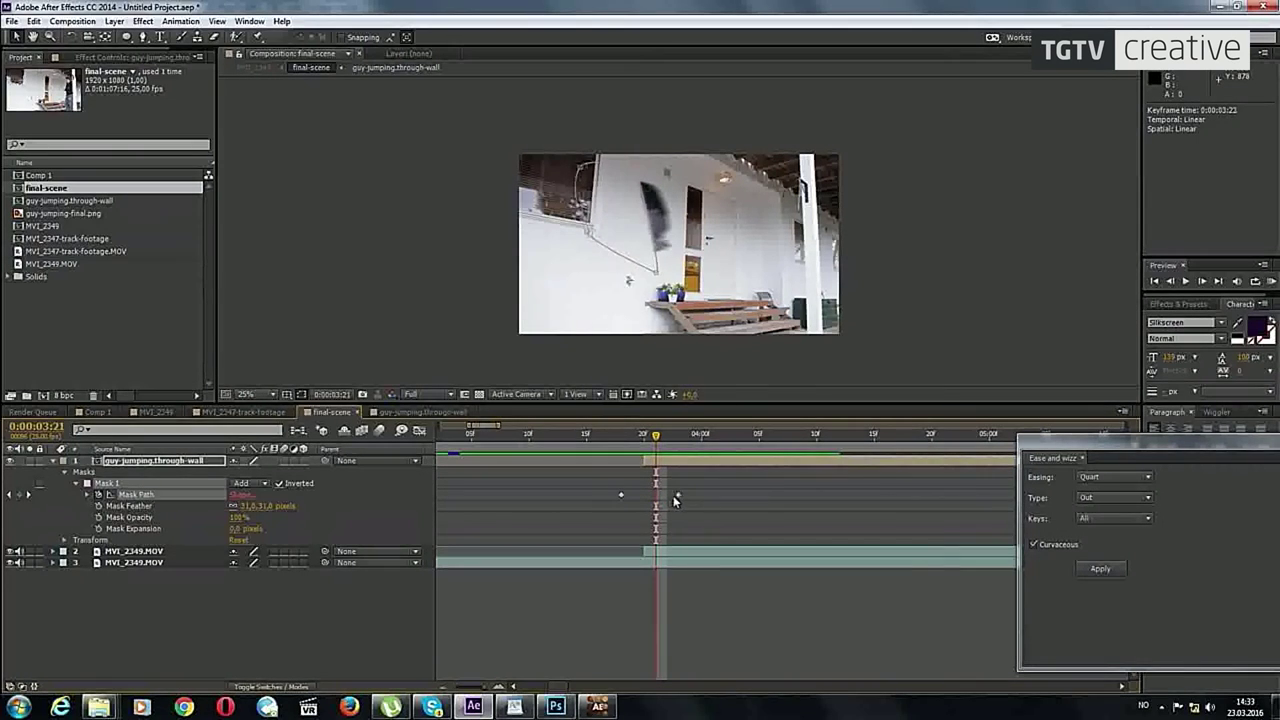
pyautogui.moveTo(622, 495); pyautogui.dragTo(644, 497)
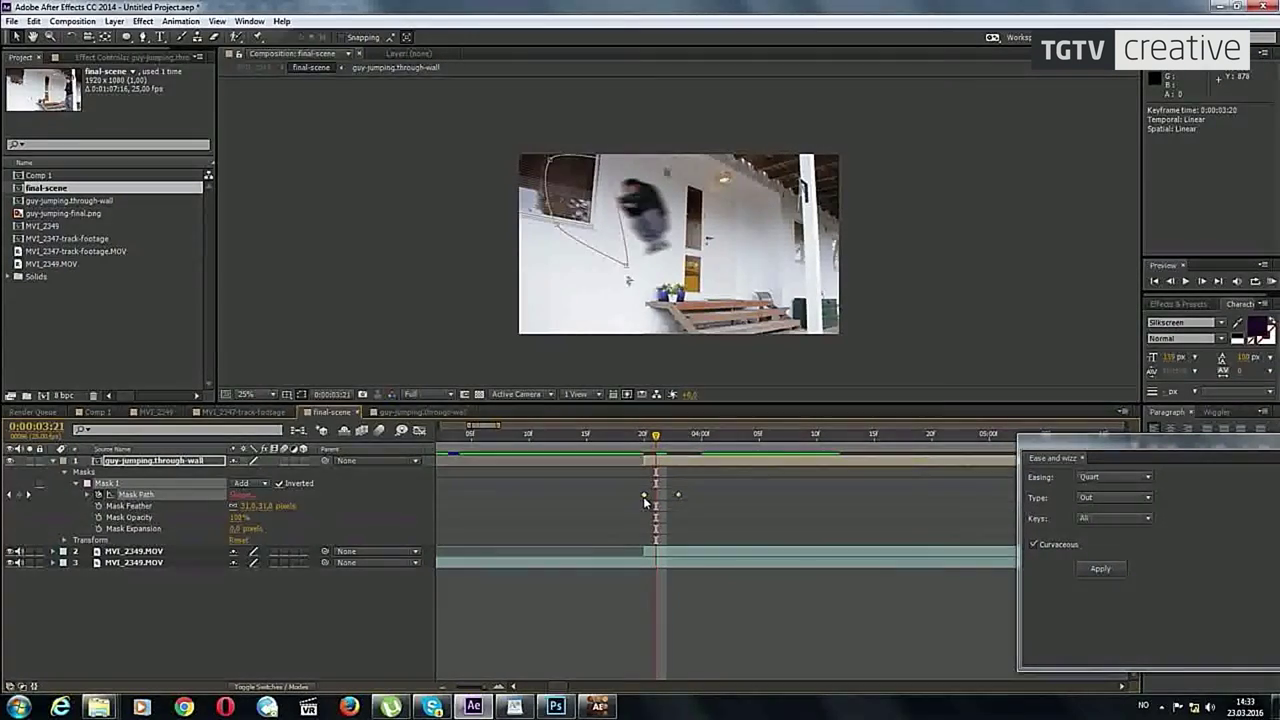
pyautogui.press('space')
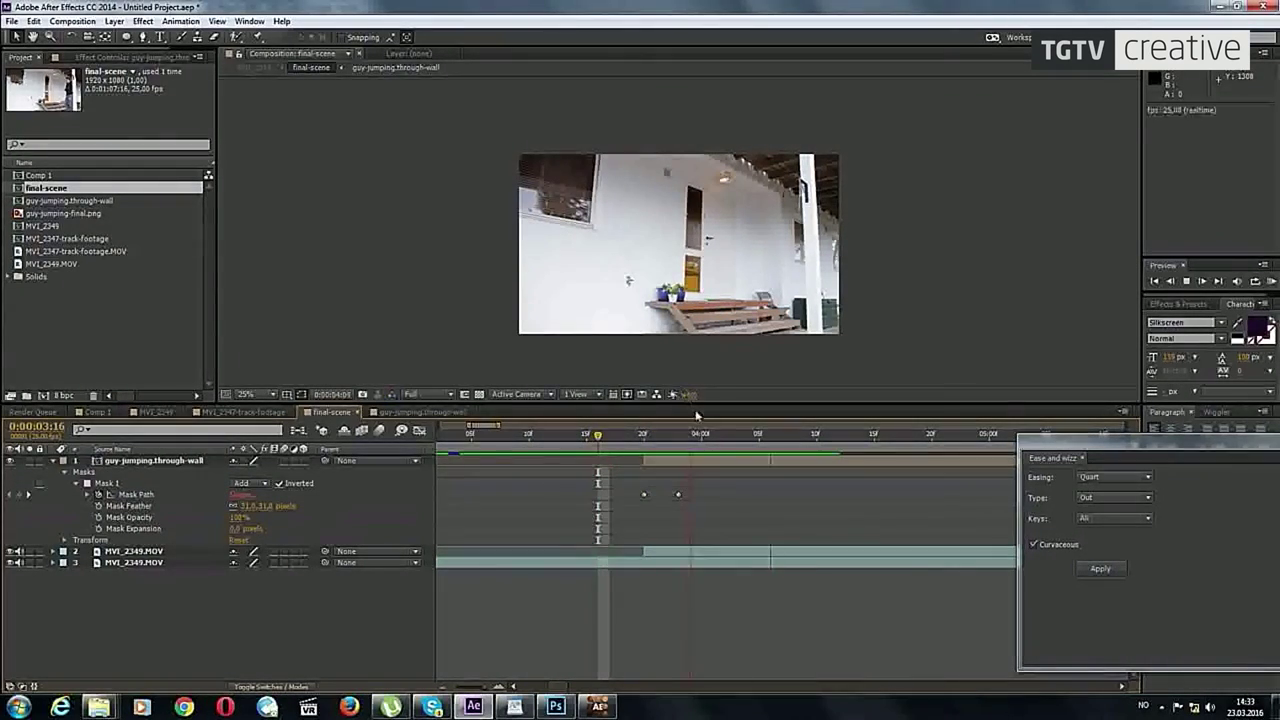
pyautogui.press('space')
pyautogui.press('space')
# Step: Scrub between 3:11 and 3:22 to check the mask reveal at the 3:20 keyframe
pyautogui.click(537, 452)
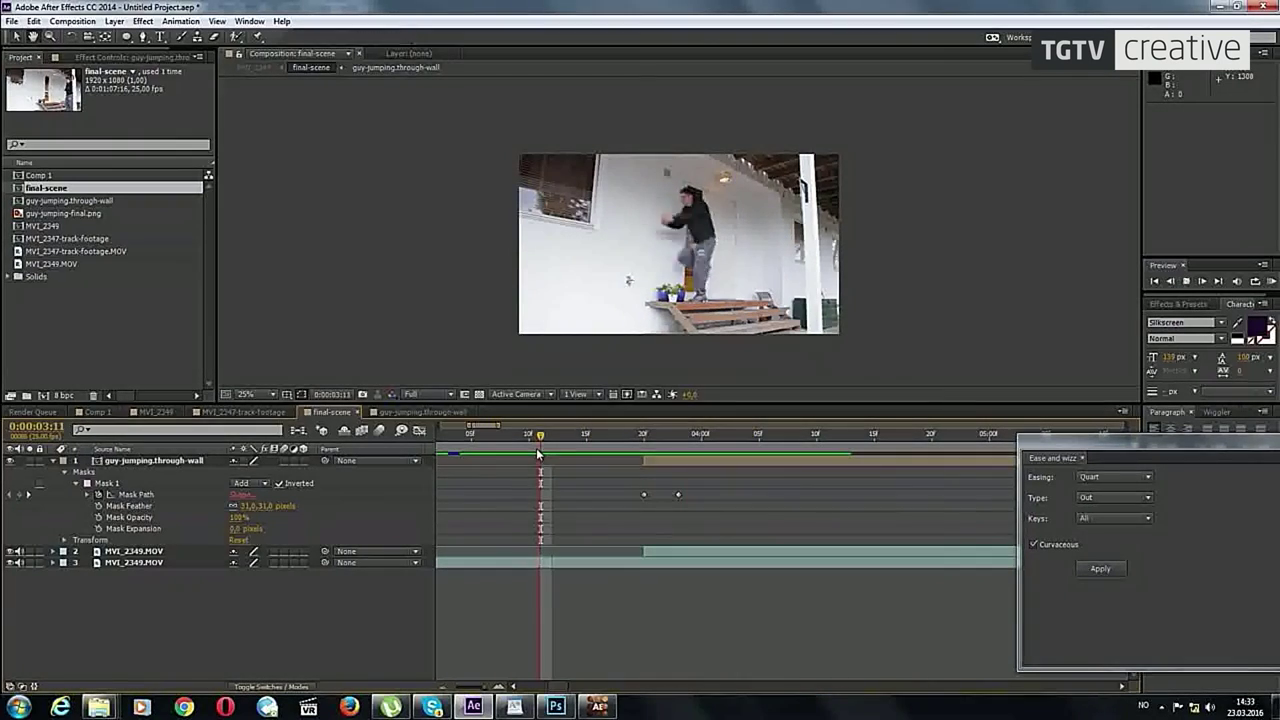
pyautogui.click(585, 433)
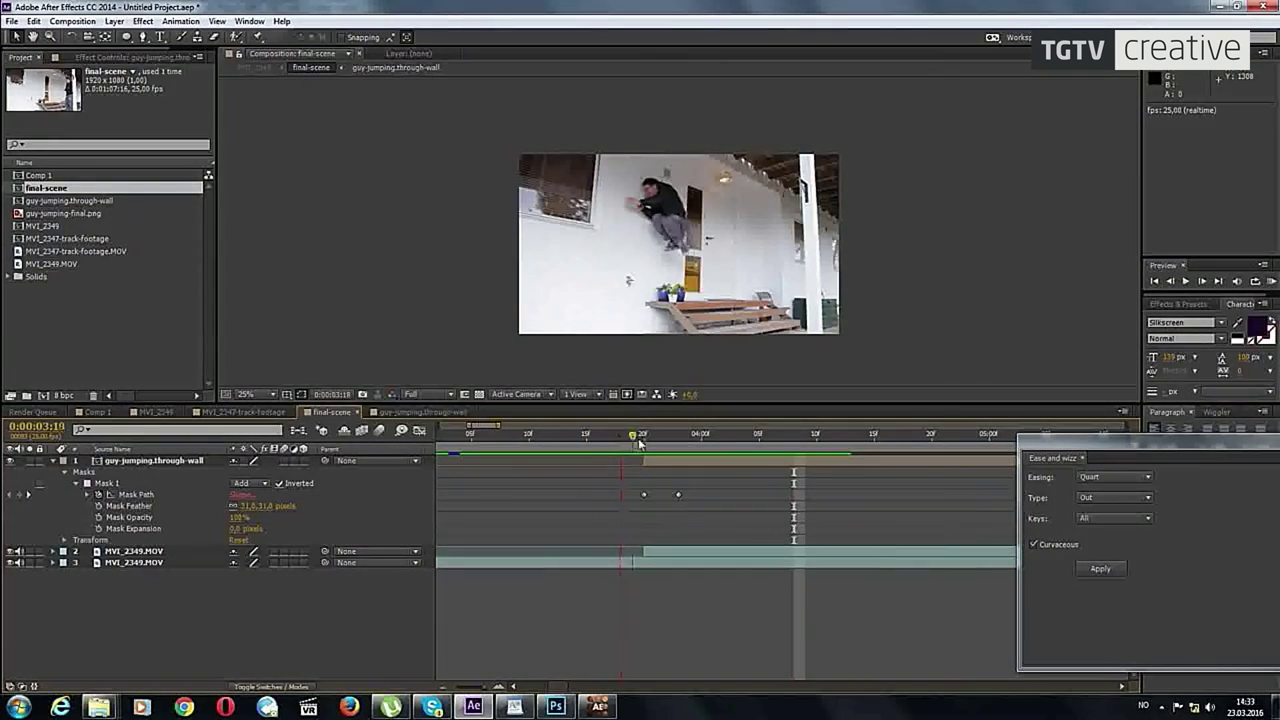
pyautogui.moveTo(659, 452); pyautogui.dragTo(720, 494)
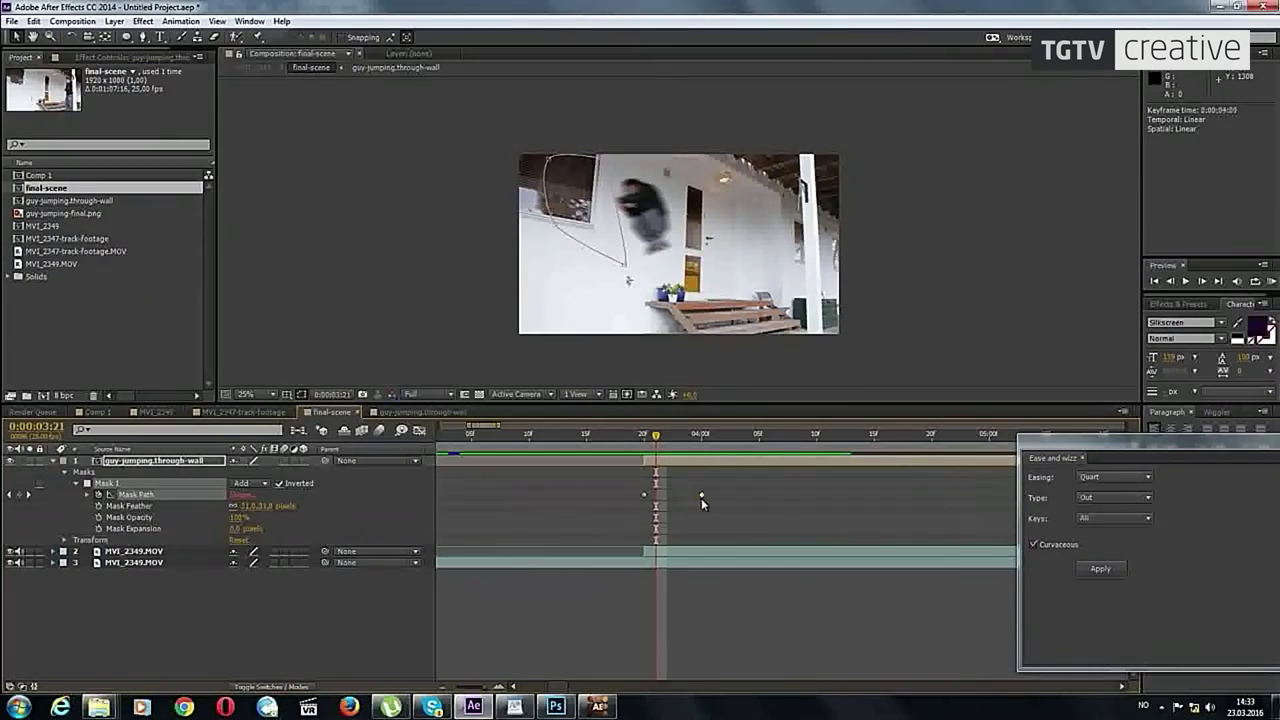
pyautogui.press('j')
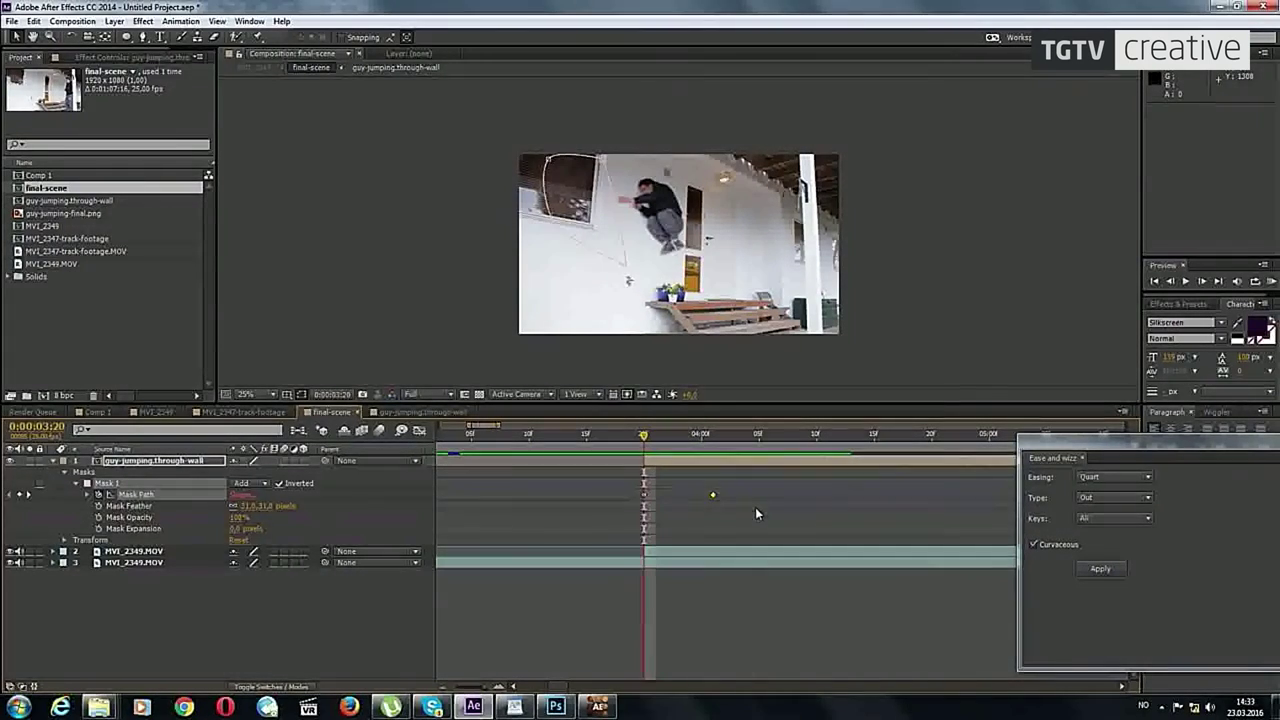
pyautogui.click(755, 507)
pyautogui.moveTo(643, 436)
pyautogui.mouseDown()
pyautogui.moveTo(608, 440)
pyautogui.moveTo(667, 450)
pyautogui.mouseUp()
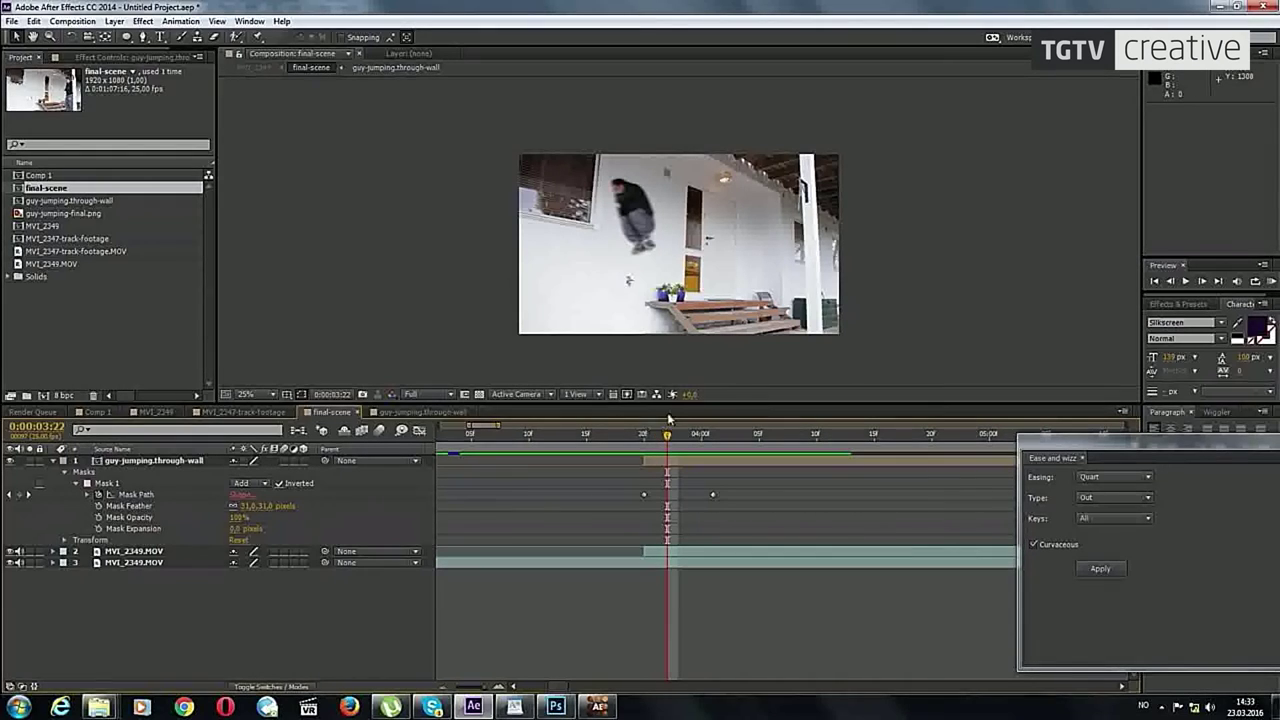
pyautogui.moveTo(667, 436); pyautogui.dragTo(648, 440)
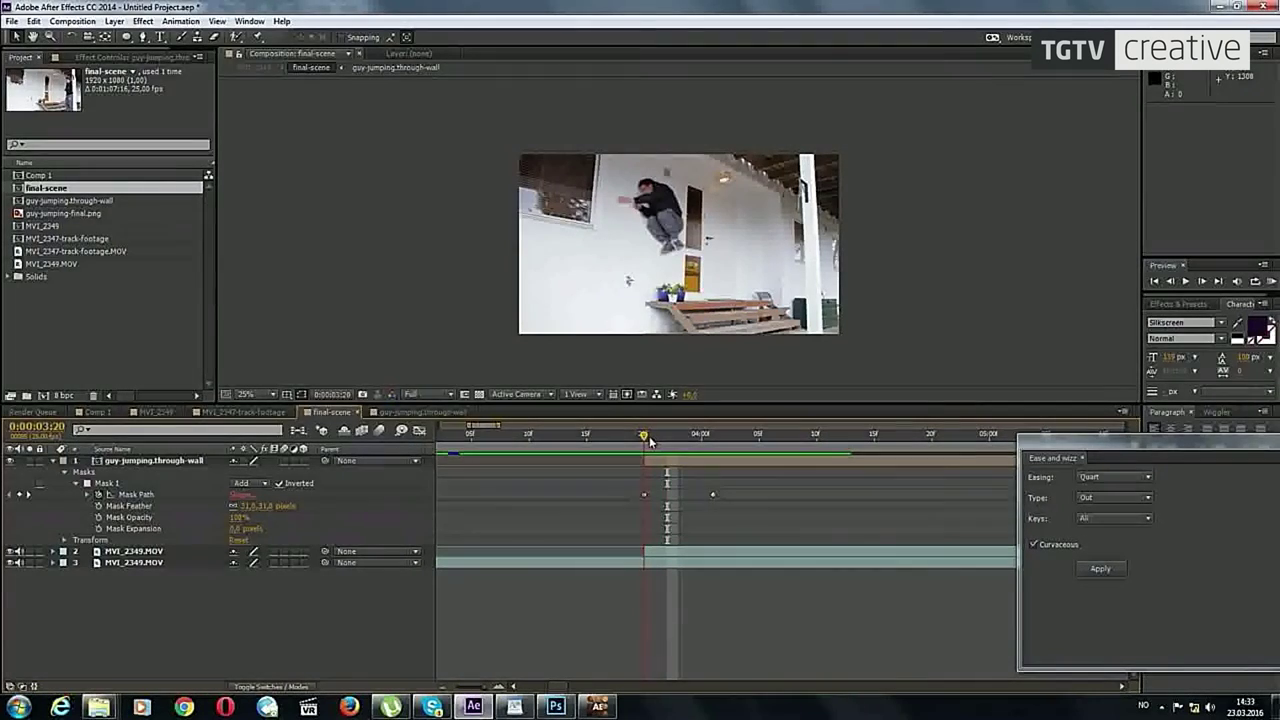
# Step: Play the MVI_2349 camera-shake comp, scrubbing through the jump around 3:09–3:13 and replaying from the start
pyautogui.click(198, 413)
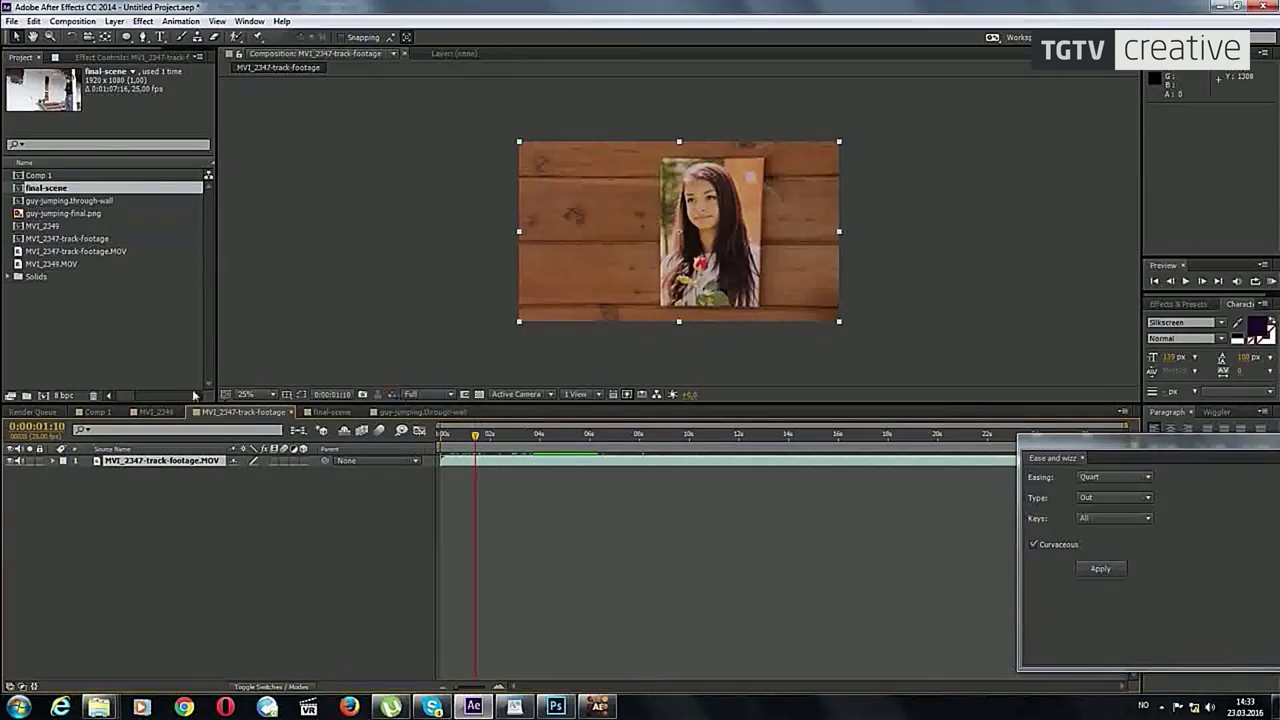
pyautogui.click(160, 412)
pyautogui.press('space')
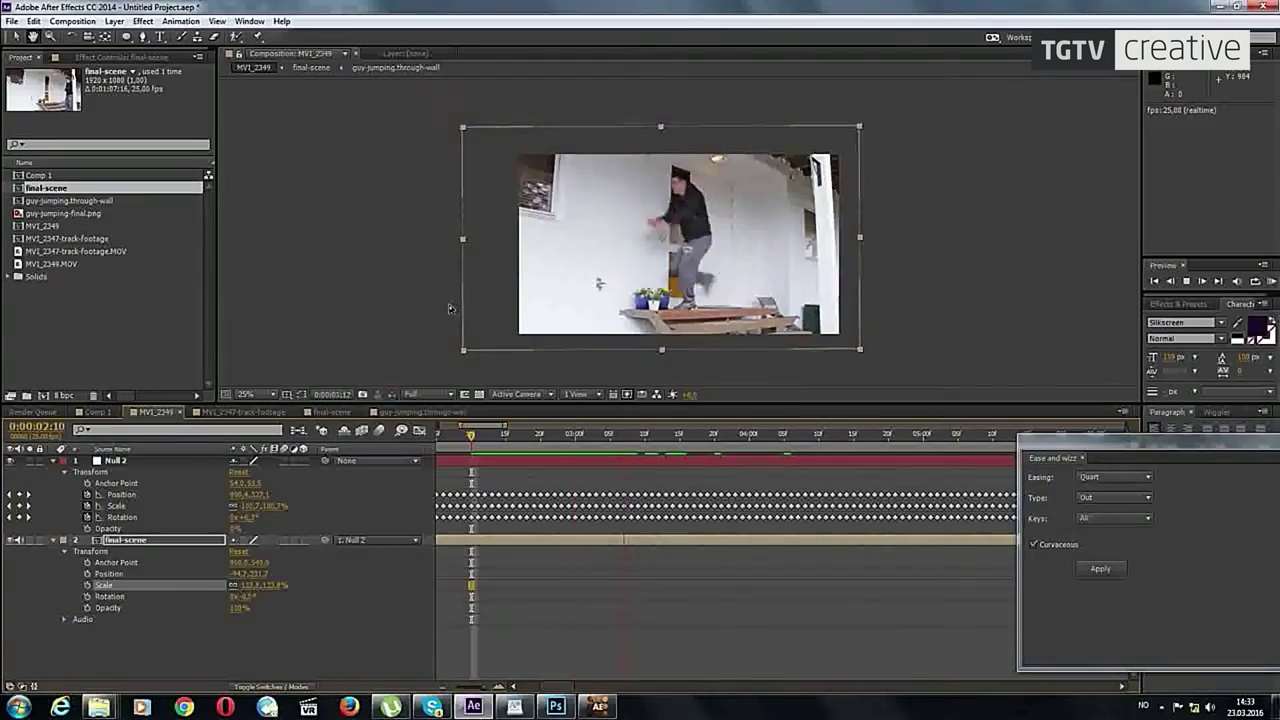
pyautogui.press('space')
pyautogui.press('space')
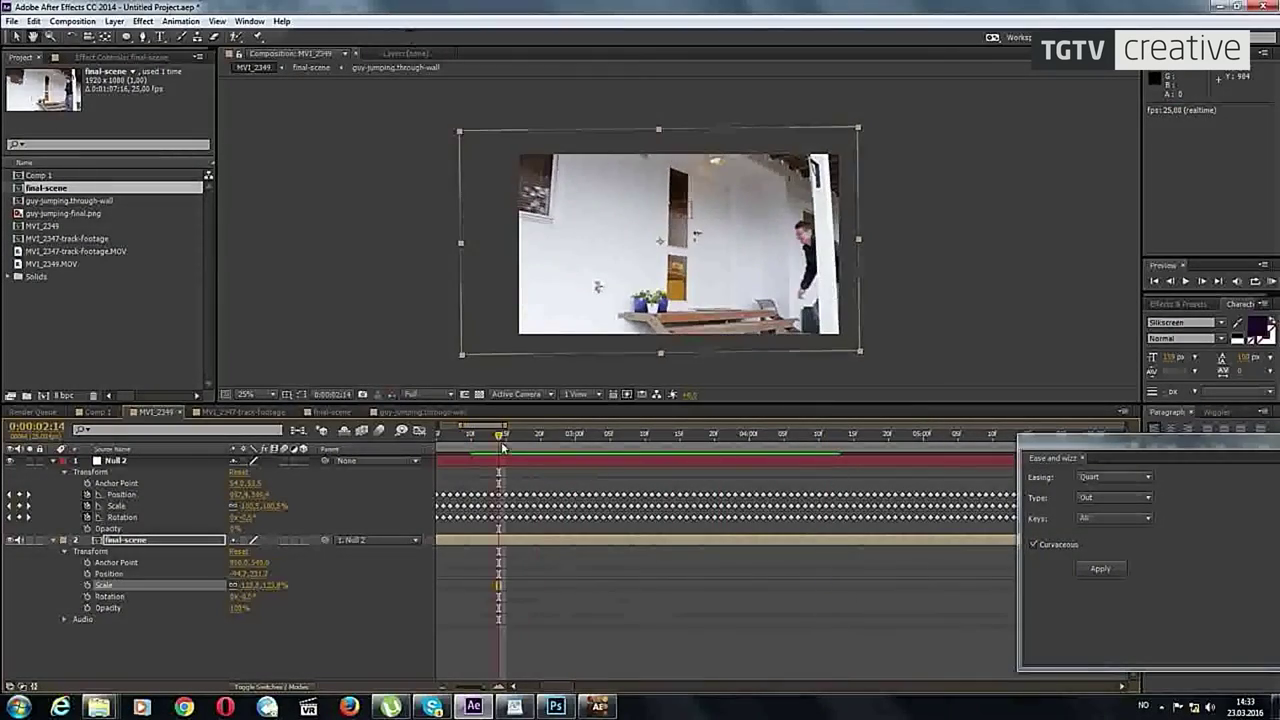
pyautogui.press('space')
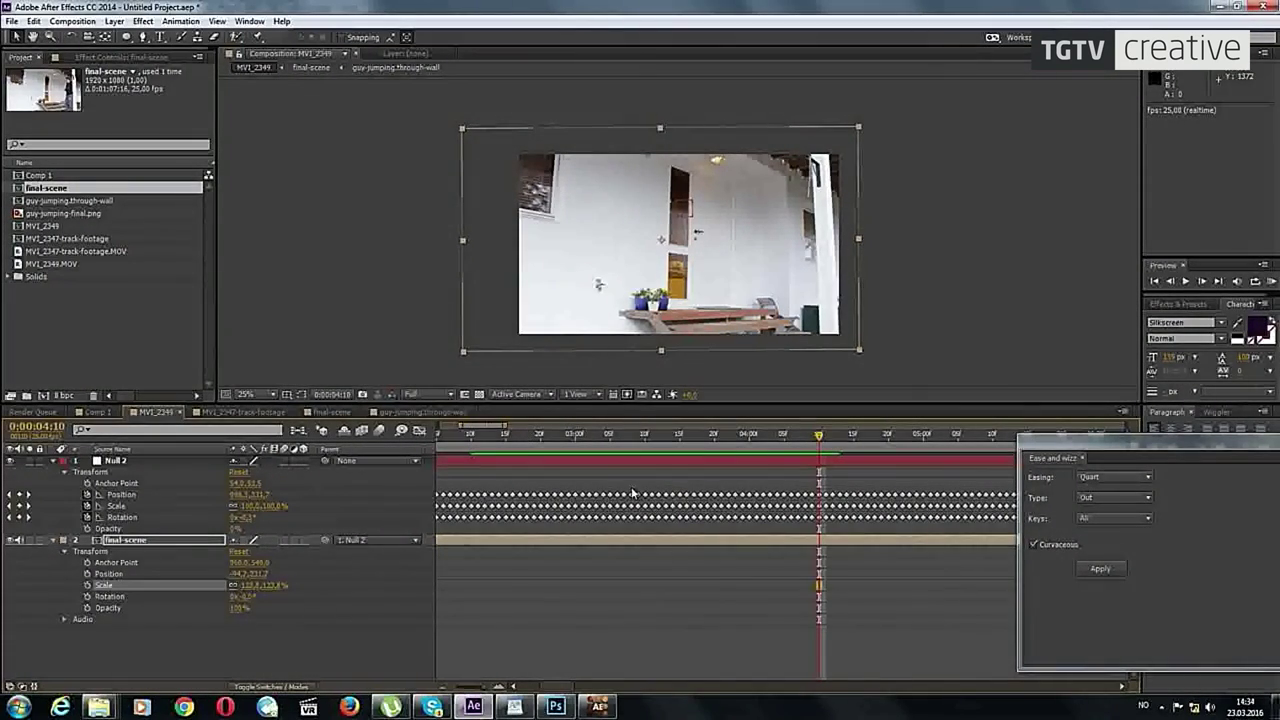
pyautogui.press('space')
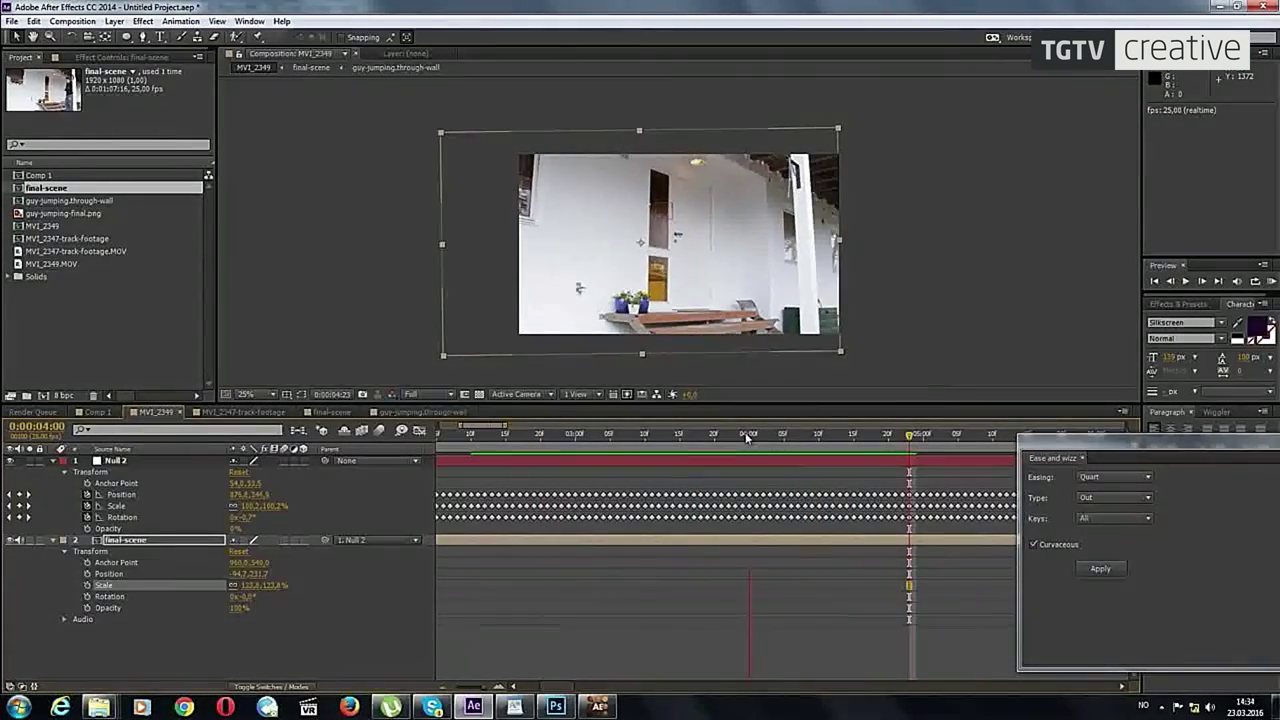
pyautogui.click(635, 436)
pyautogui.moveTo(635, 436); pyautogui.dragTo(666, 436)
pyautogui.moveTo(909, 487); pyautogui.dragTo(665, 487)
pyautogui.press('space')
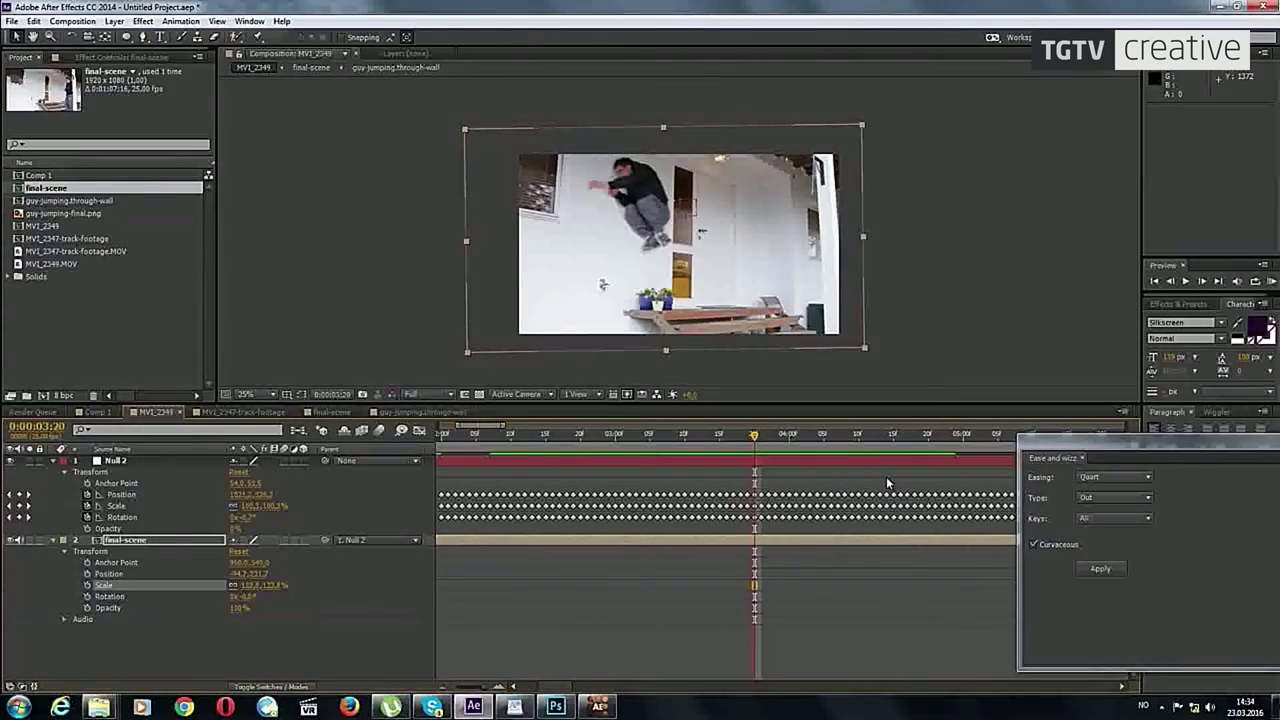
# Step: Zoom and pan the viewer onto the jumping man around 0:00:03:17
pyautogui.scroll(1, 820, 115)
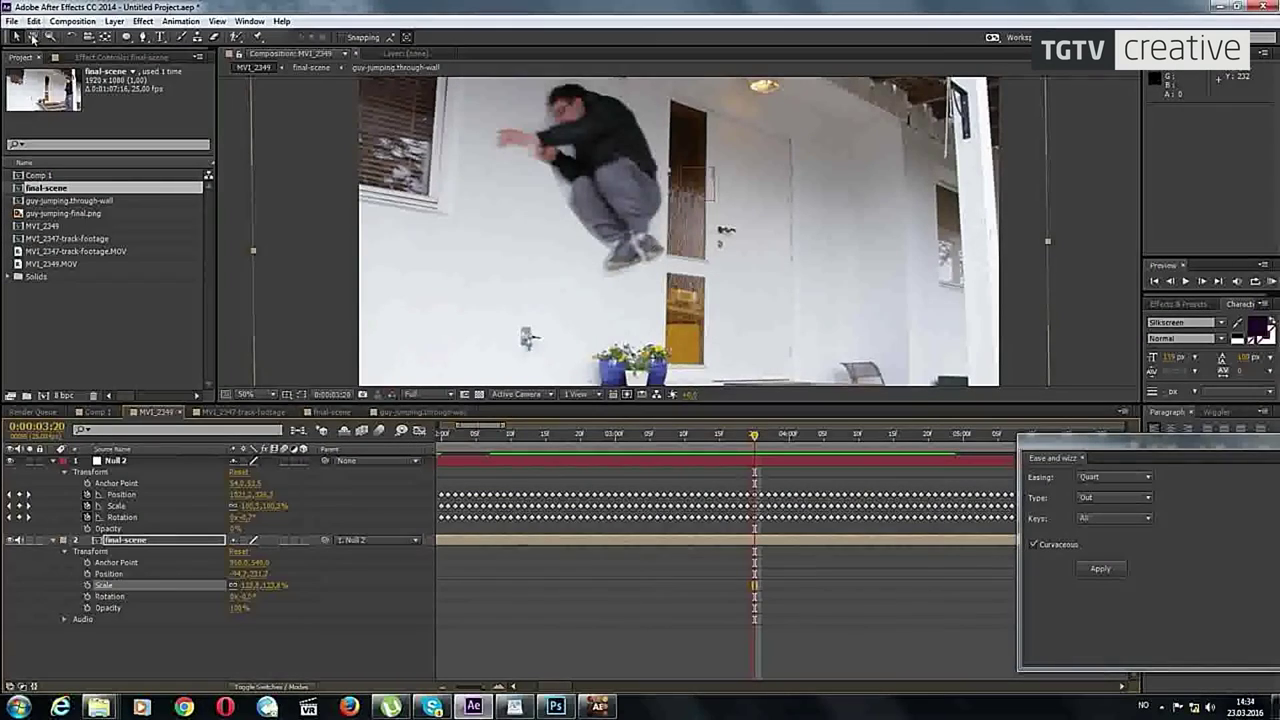
pyautogui.click(33, 38)
pyautogui.scroll(1, 243, 209)
pyautogui.moveTo(243, 209); pyautogui.dragTo(536, 261)
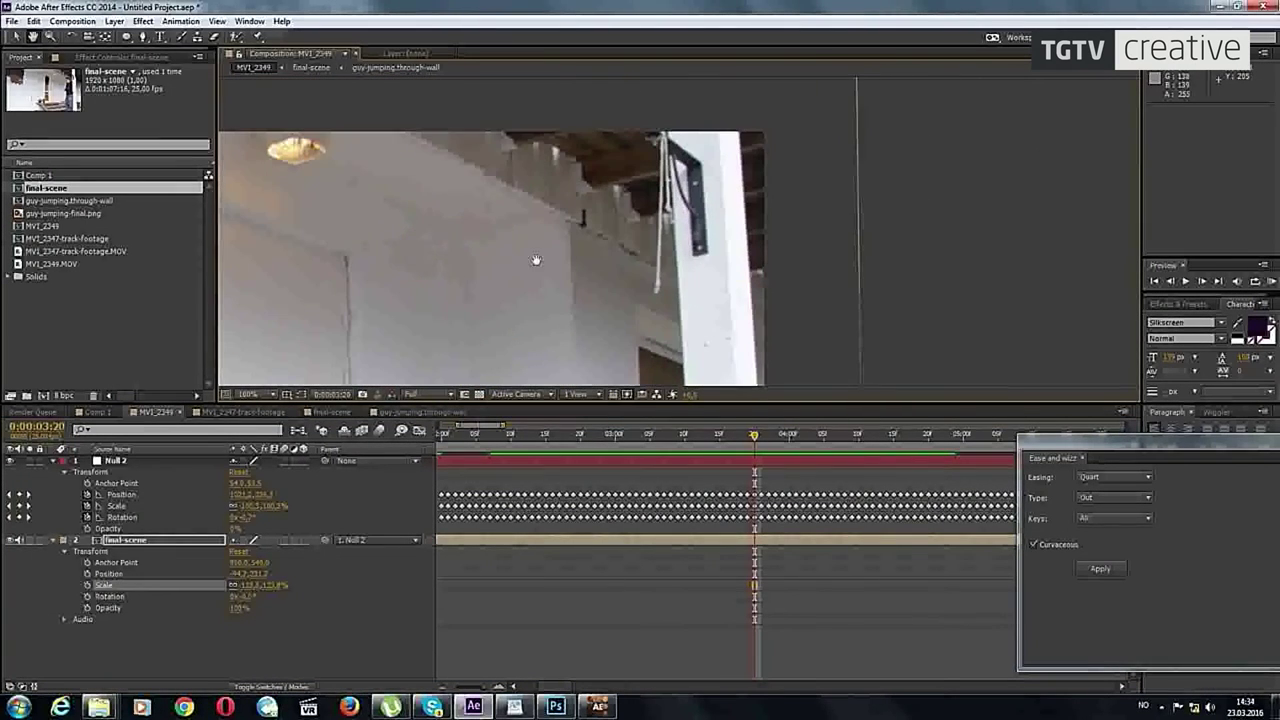
pyautogui.moveTo(744, 437); pyautogui.dragTo(757, 437)
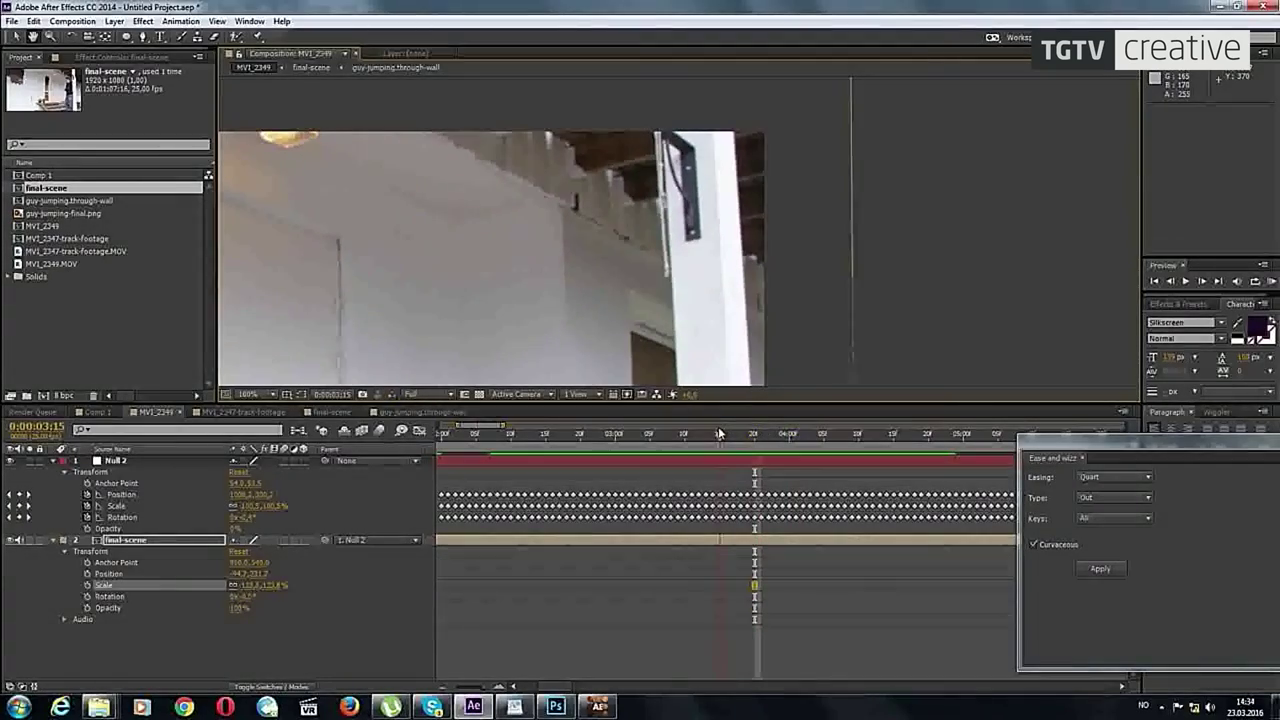
pyautogui.moveTo(230, 300)
pyautogui.mouseDown()
pyautogui.moveTo(578, 207)
pyautogui.moveTo(763, 300)
pyautogui.mouseUp()
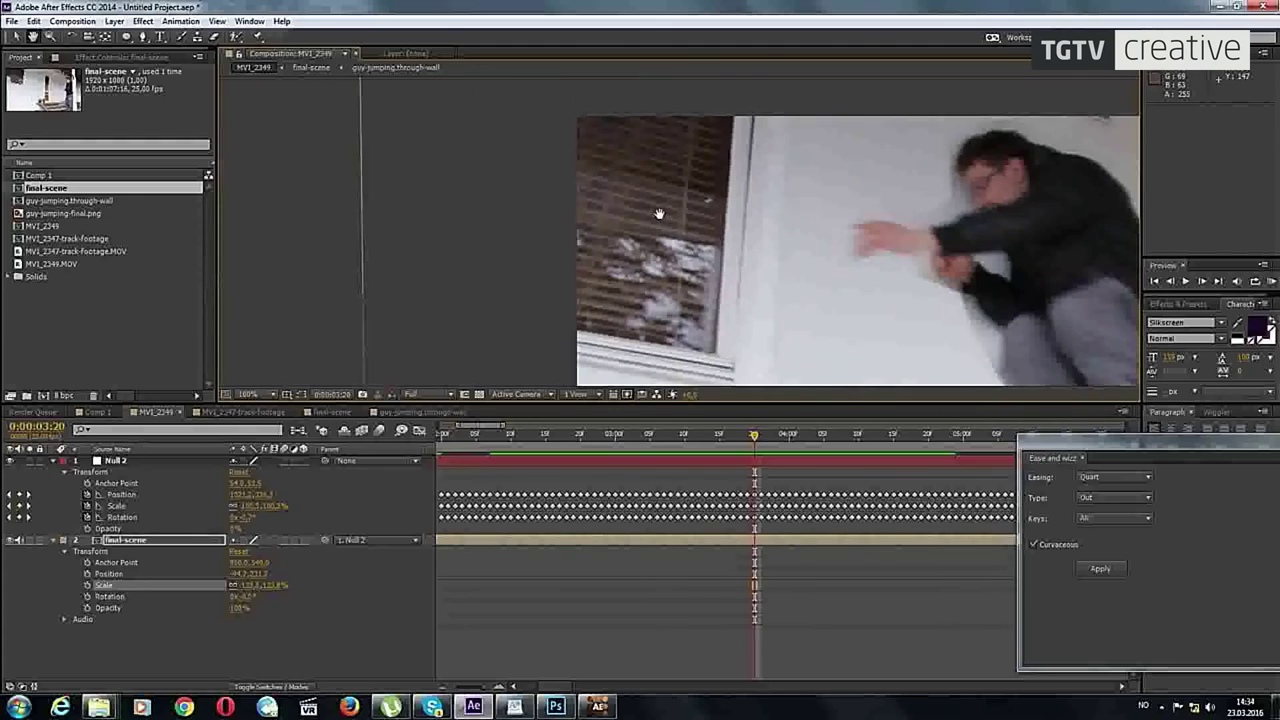
# Step: Return to 0:00:02:19, open the nested final-scene comp and play its preview
pyautogui.moveTo(575, 435)
pyautogui.mouseDown()
pyautogui.moveTo(553, 435)
pyautogui.moveTo(796, 461)
pyautogui.moveTo(707, 447)
pyautogui.moveTo(776, 440)
pyautogui.mouseUp()
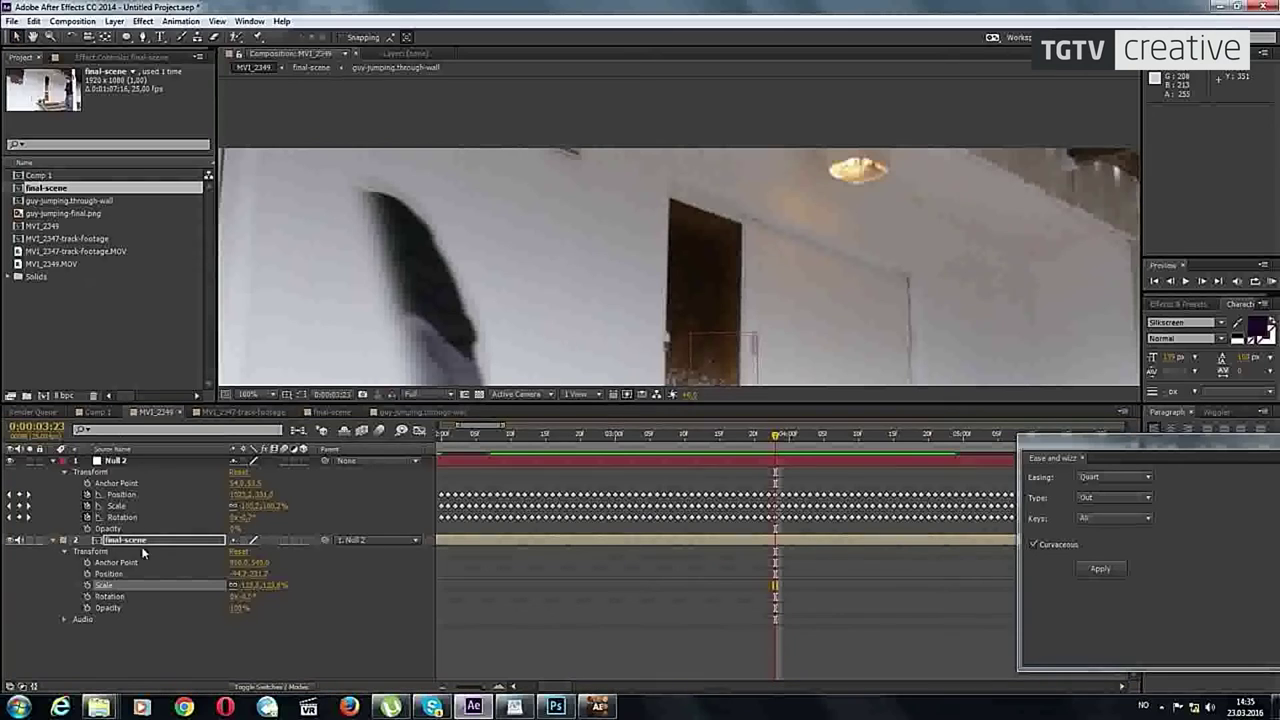
pyautogui.doubleClick(144, 540)
pyautogui.press('space')
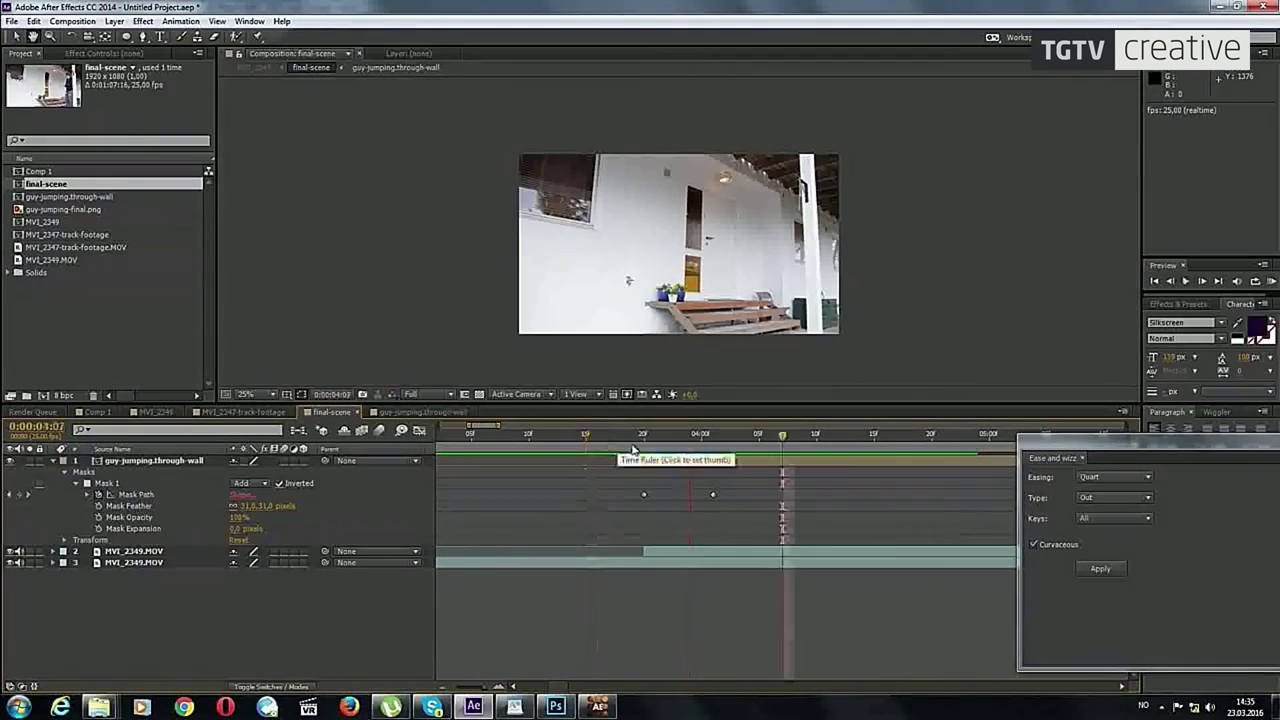
# Step: Stop the preview, zoom in on the jumper at 0:00:03:20, and select the MVI_2349.MOV layer
pyautogui.press('space')
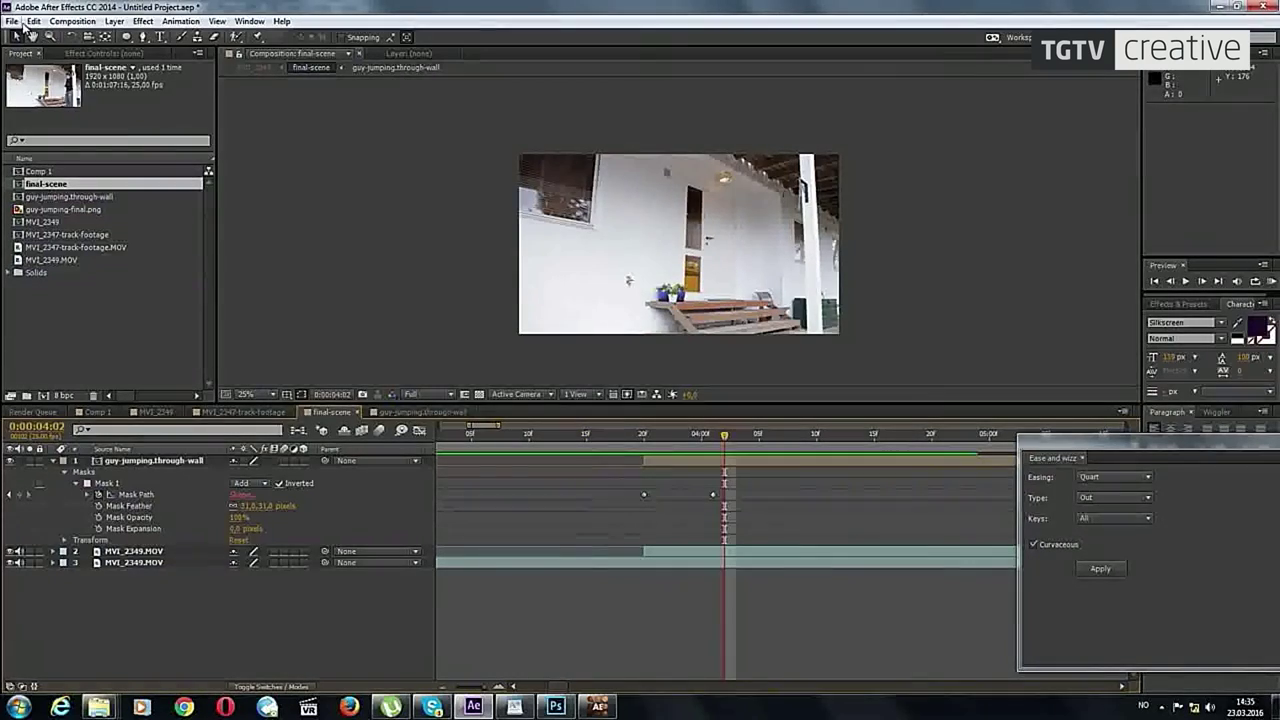
pyautogui.click(32, 36)
pyautogui.moveTo(660, 200); pyautogui.dragTo(510, 375)
pyautogui.scroll(1, 659, 290)
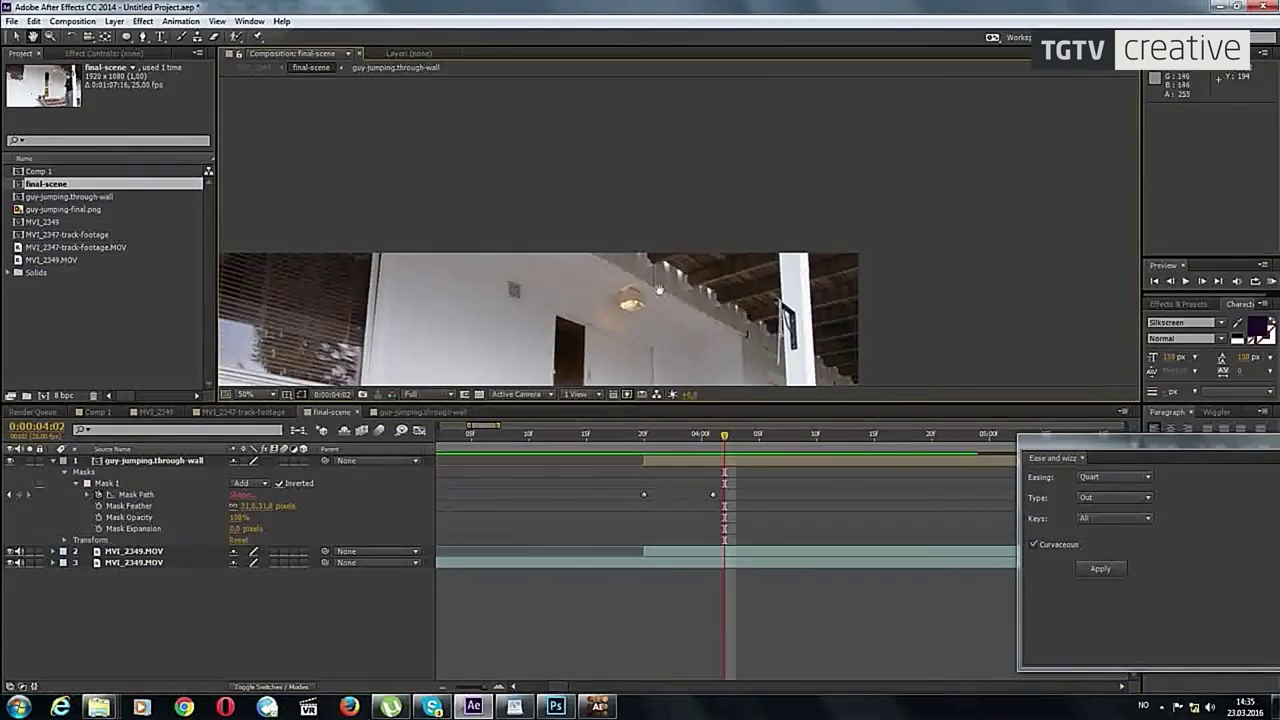
pyautogui.scroll(2, 659, 290)
pyautogui.moveTo(724, 434)
pyautogui.mouseDown()
pyautogui.moveTo(601, 450)
pyautogui.moveTo(630, 454)
pyautogui.mouseUp()
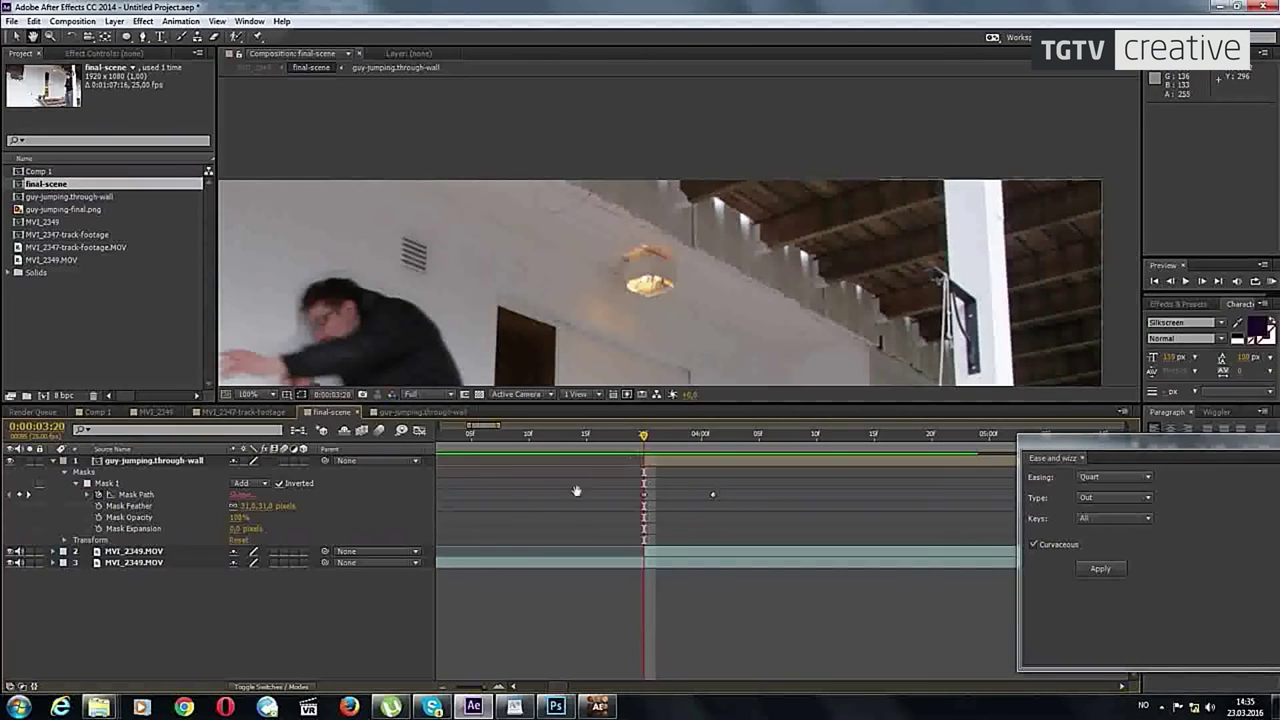
pyautogui.click(16, 40)
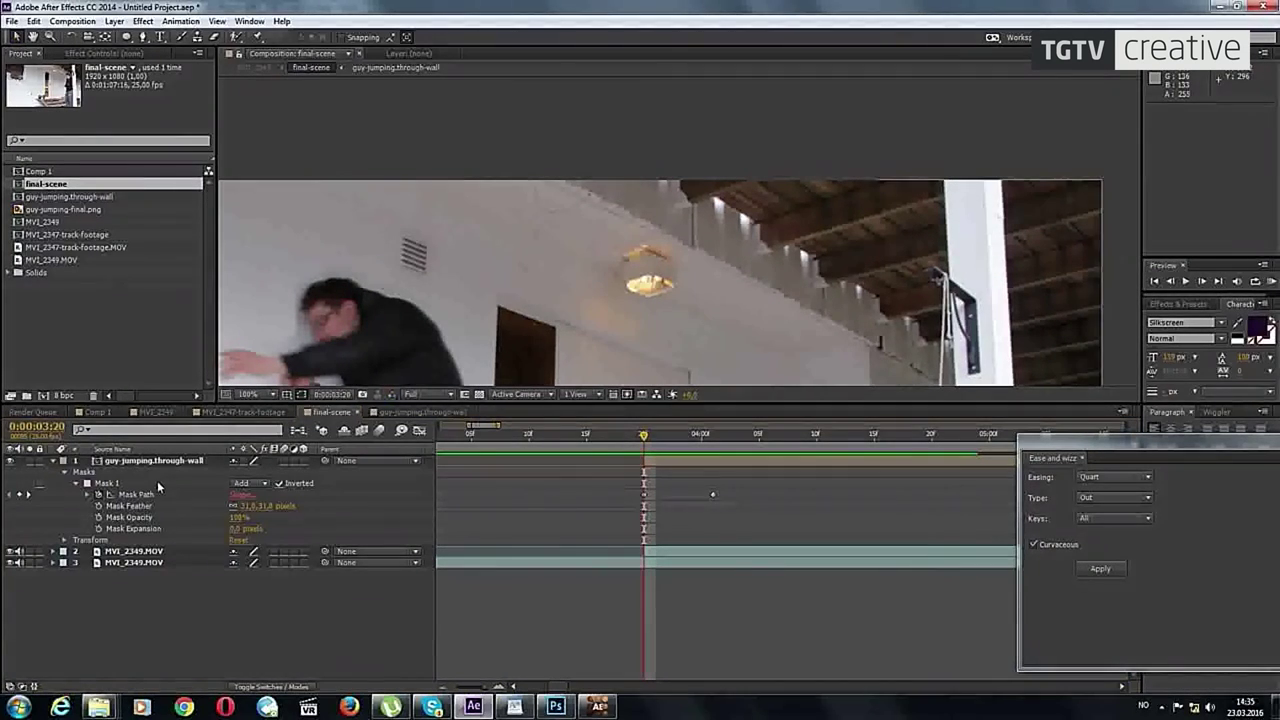
pyautogui.click(140, 552)
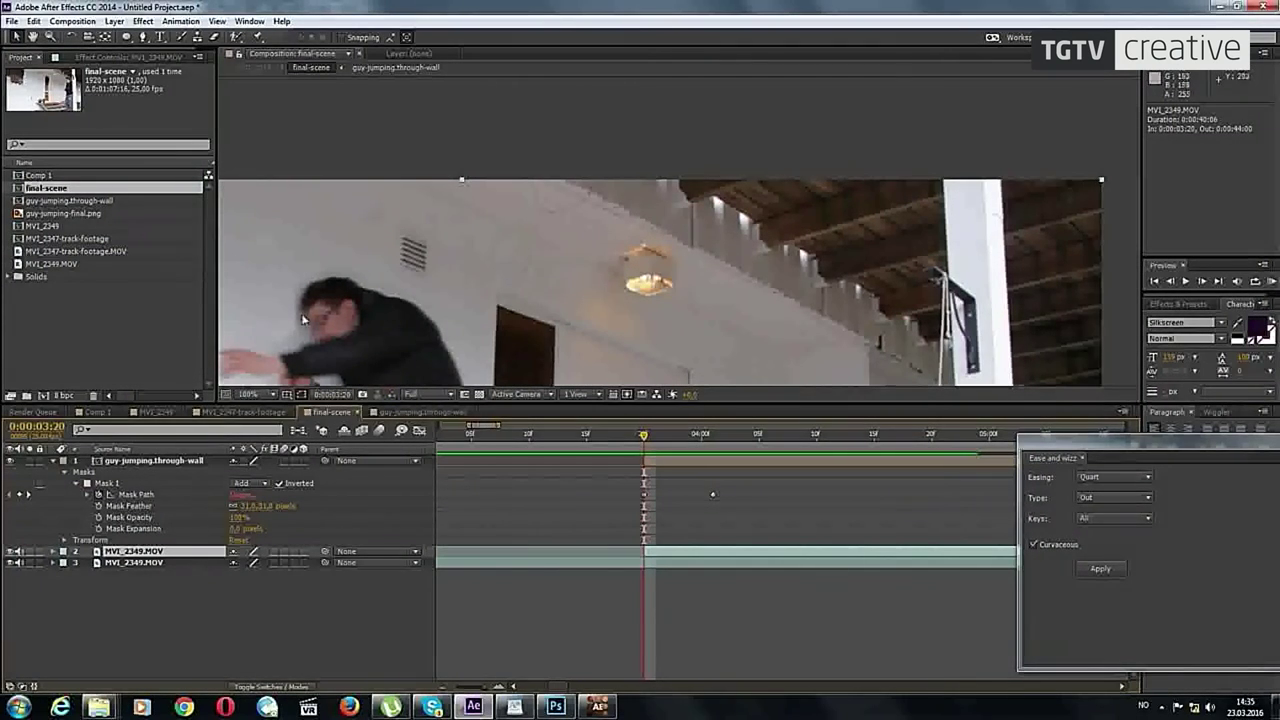
# Step: Duplicate the MVI_2349.MOV layer and move to 0:00:03:18
pyautogui.hotkey('ctrl', 'd')
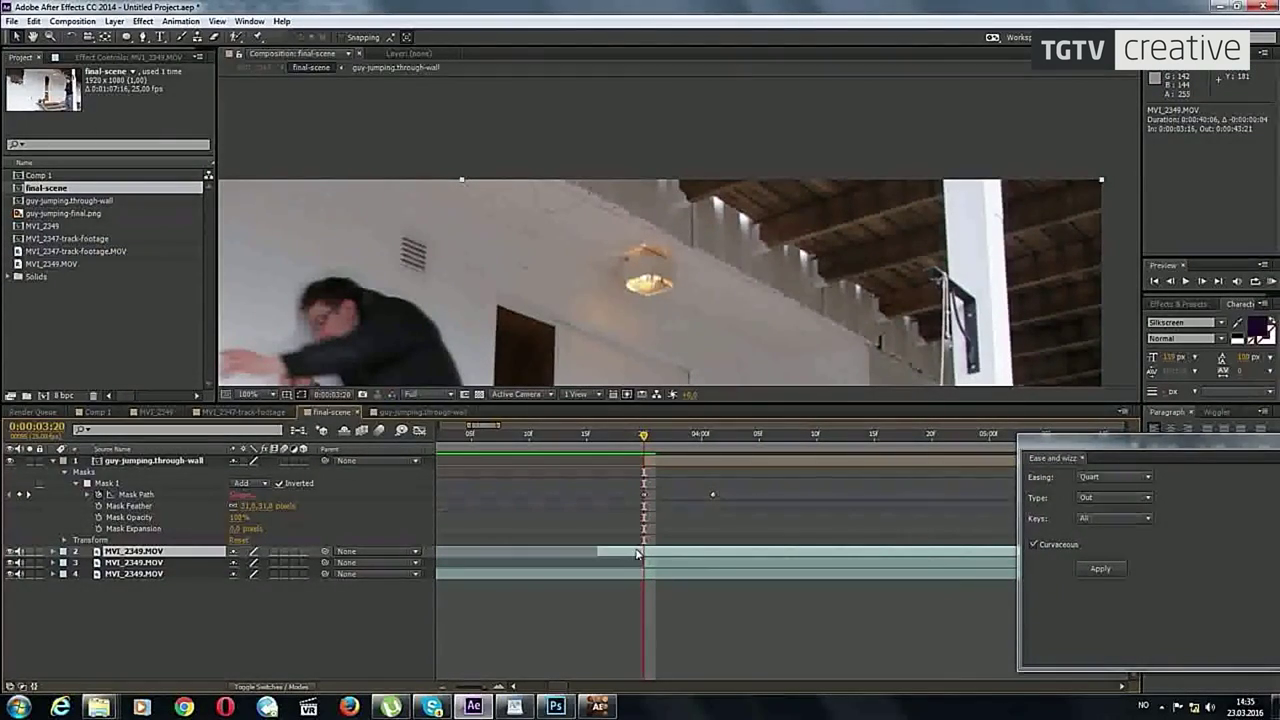
pyautogui.press('space')
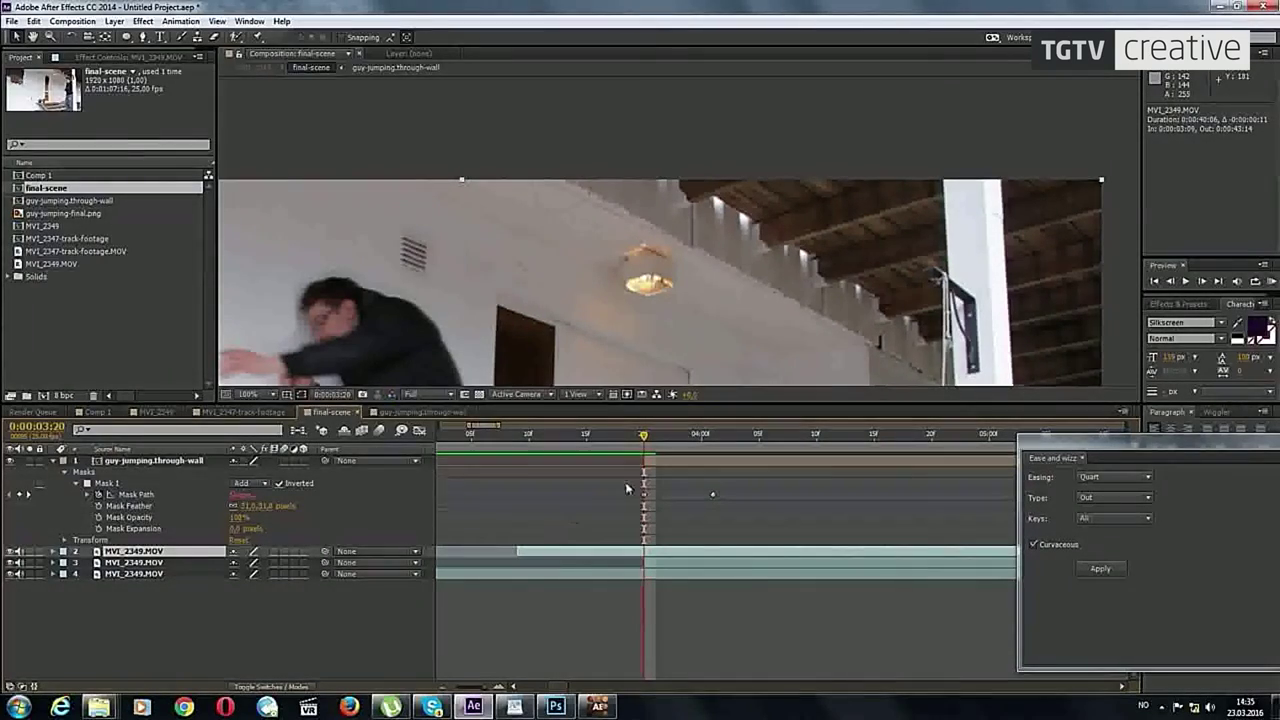
pyautogui.moveTo(612, 447); pyautogui.dragTo(636, 405)
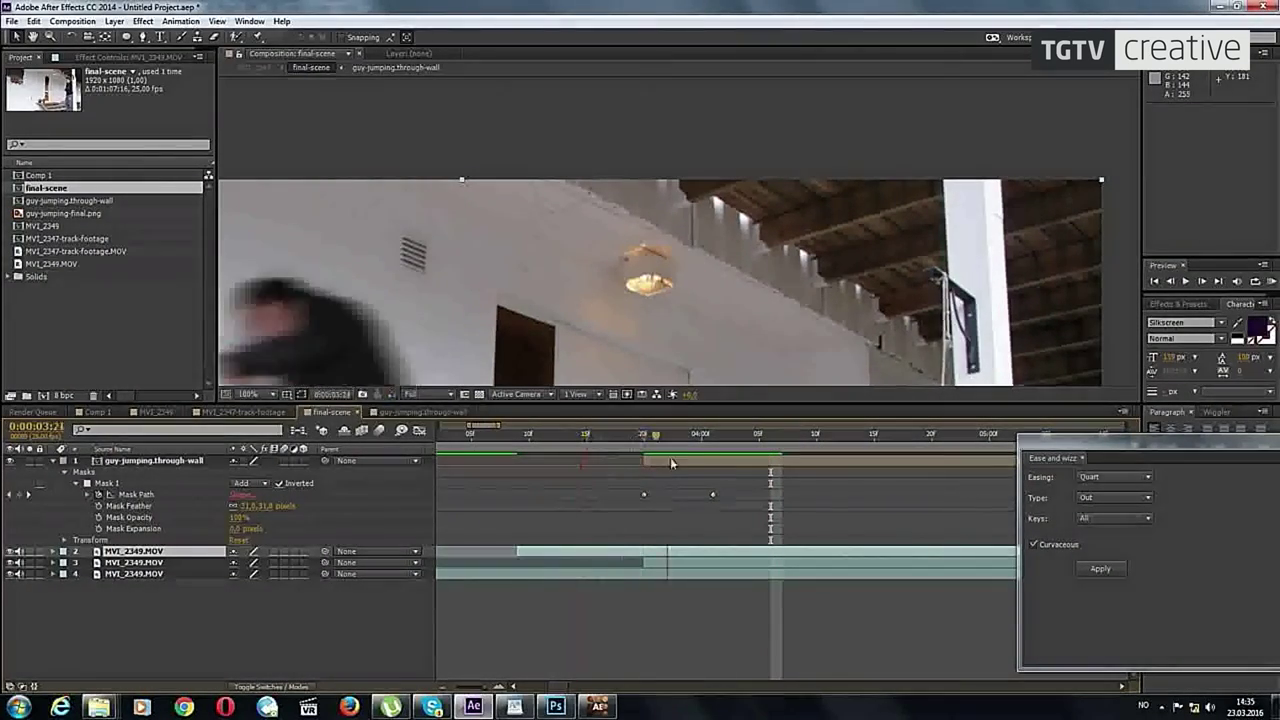
pyautogui.scroll(-2, 641, 350)
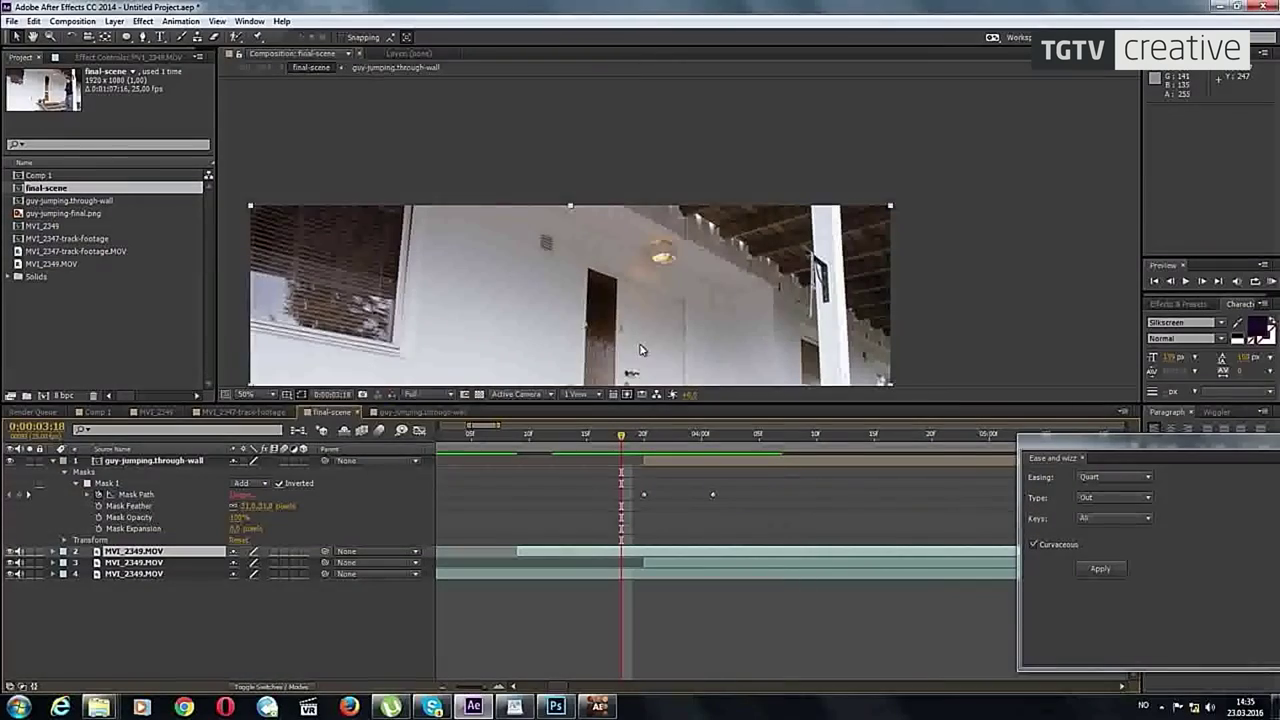
# Step: Draw a closed Pen mask on the copy over the wall and doorway to the top-right corner
pyautogui.click(142, 36)
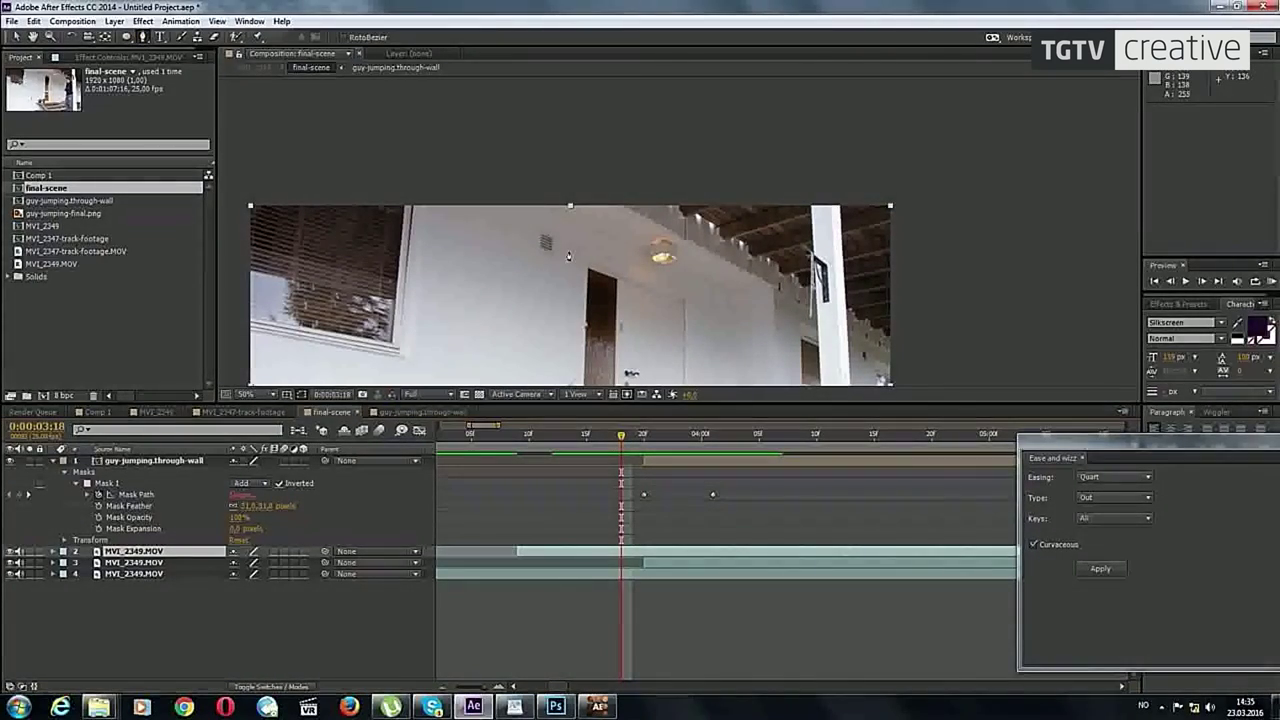
pyautogui.click(474, 222)
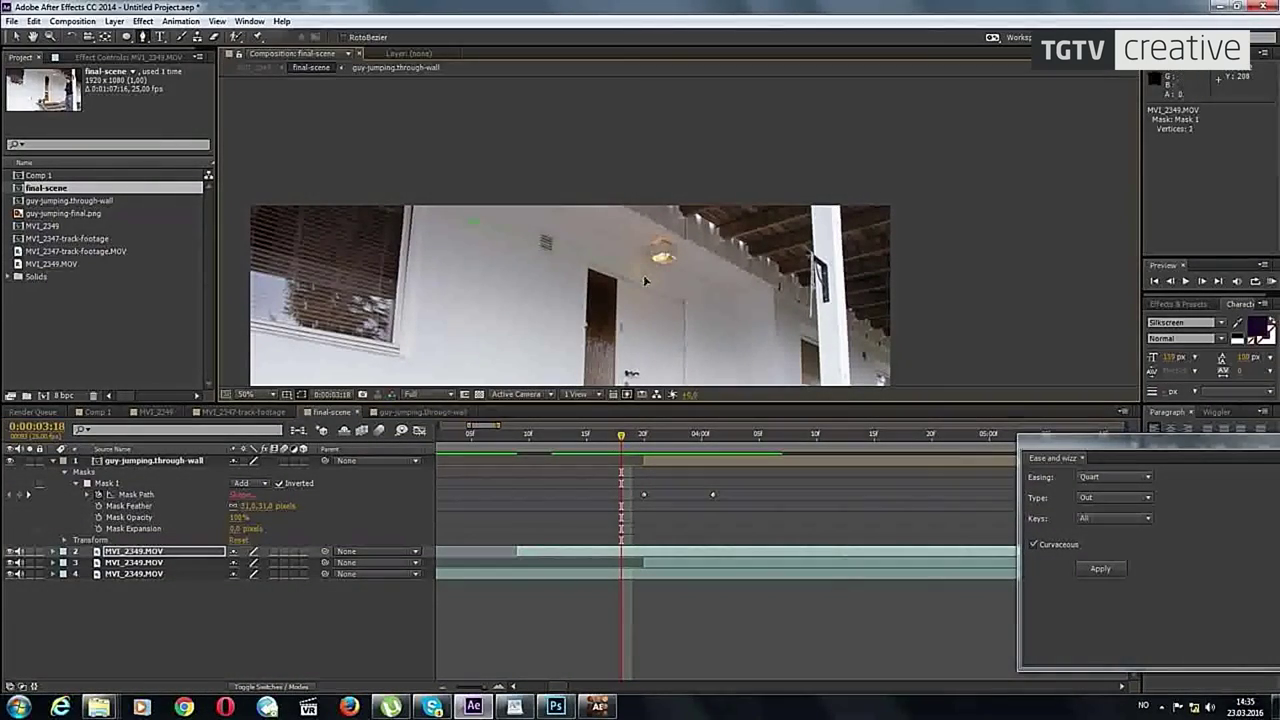
pyautogui.click(827, 307)
pyautogui.click(890, 278)
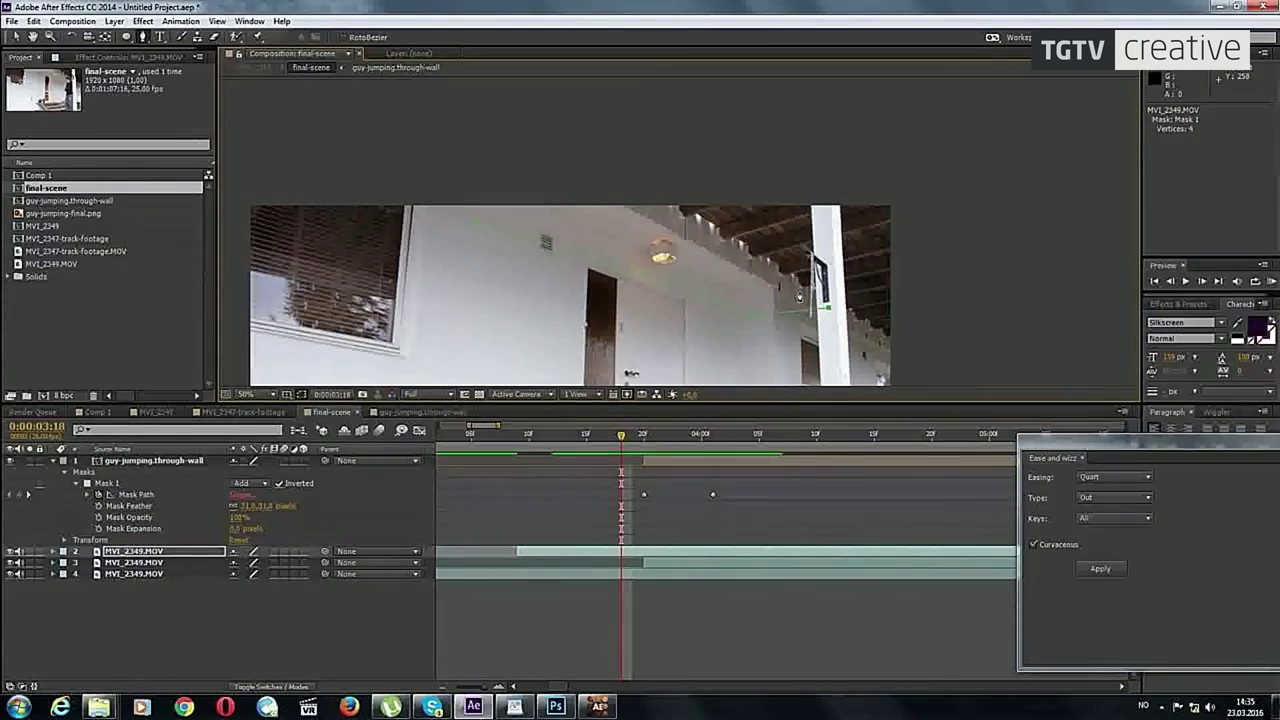
pyautogui.click(889, 218)
pyautogui.click(832, 173)
pyautogui.click(472, 230)
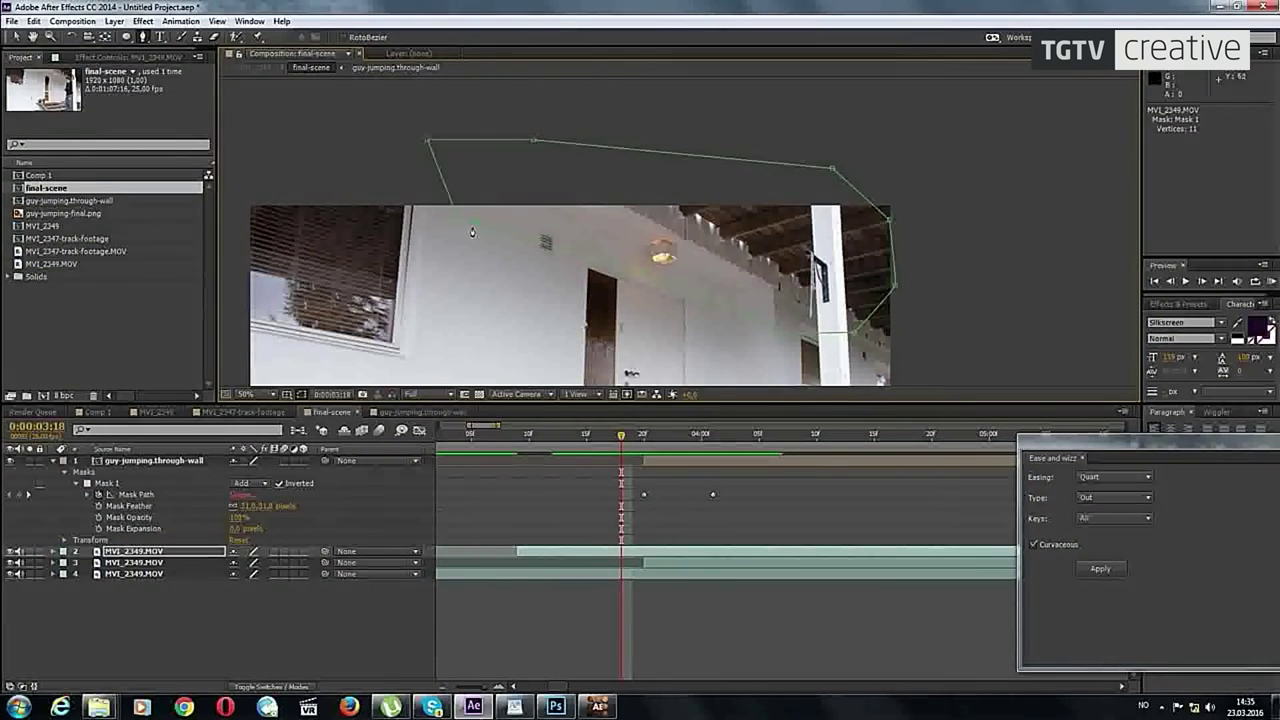
# Step: Scrub to about 0:00:03:11 and reveal the masked copy's Transform properties
pyautogui.click(128, 505)
pyautogui.click(621, 505)
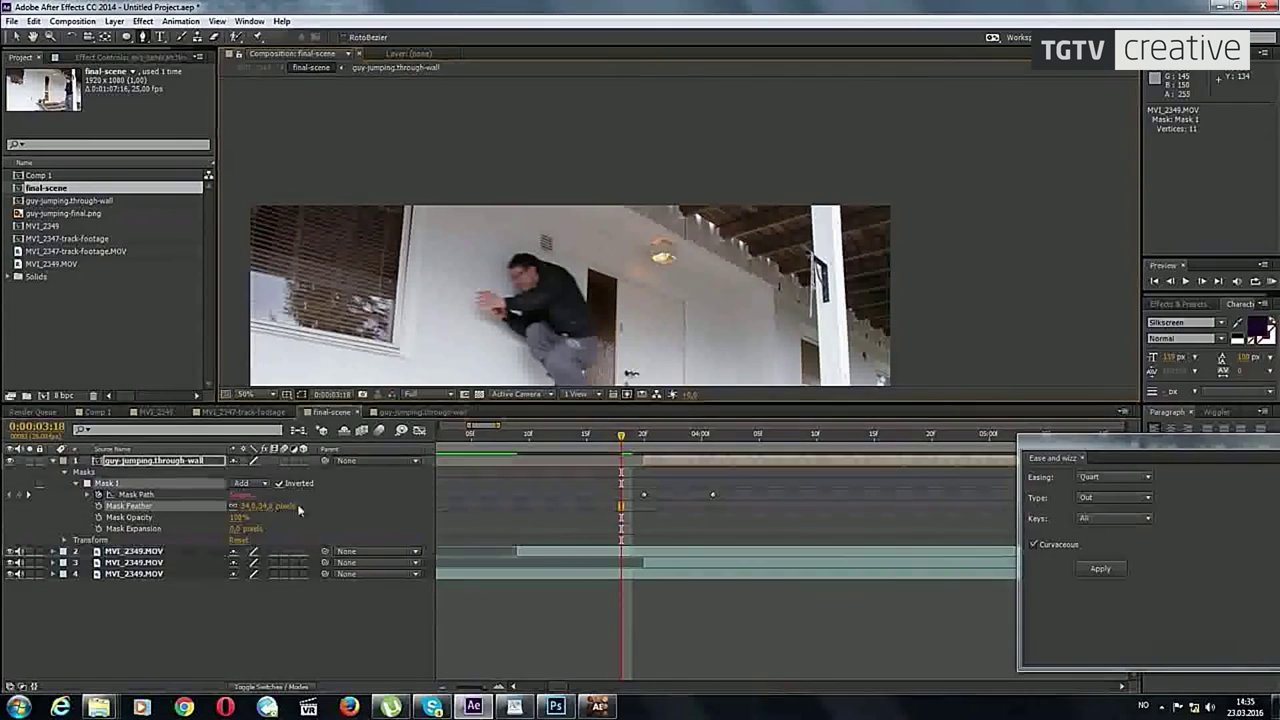
pyautogui.moveTo(593, 448); pyautogui.dragTo(527, 460)
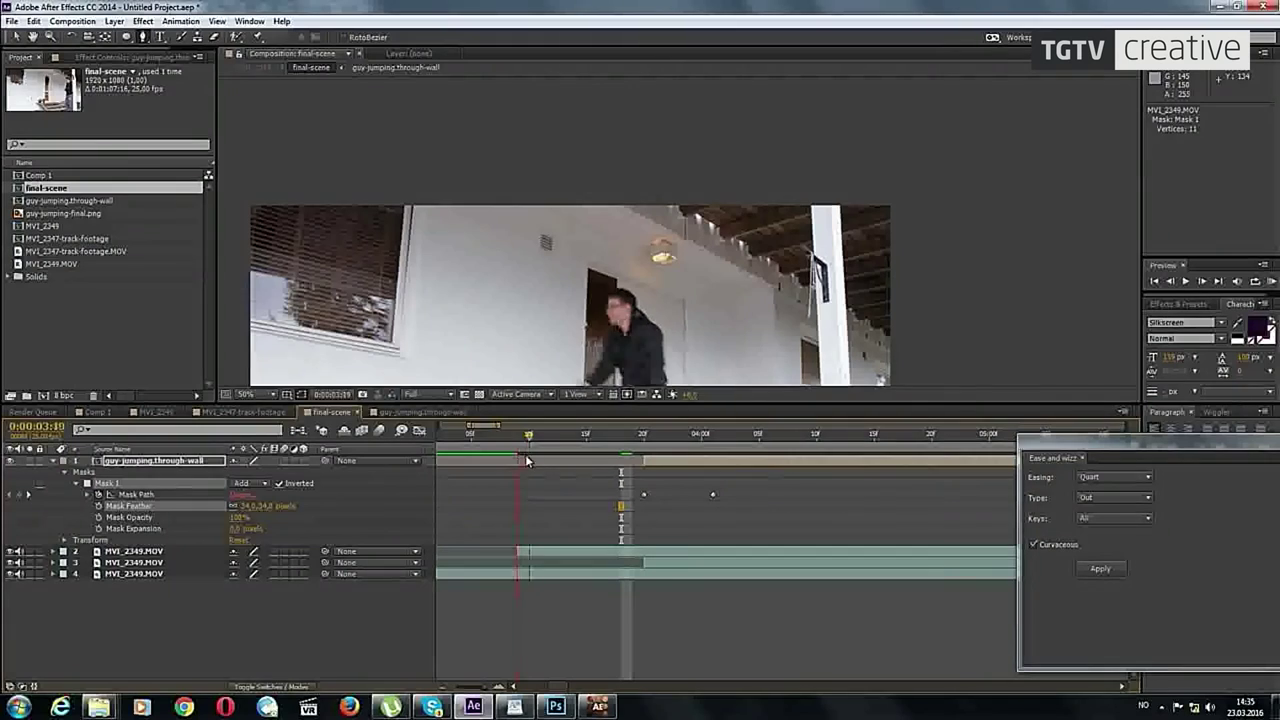
pyautogui.moveTo(527, 460); pyautogui.dragTo(574, 479)
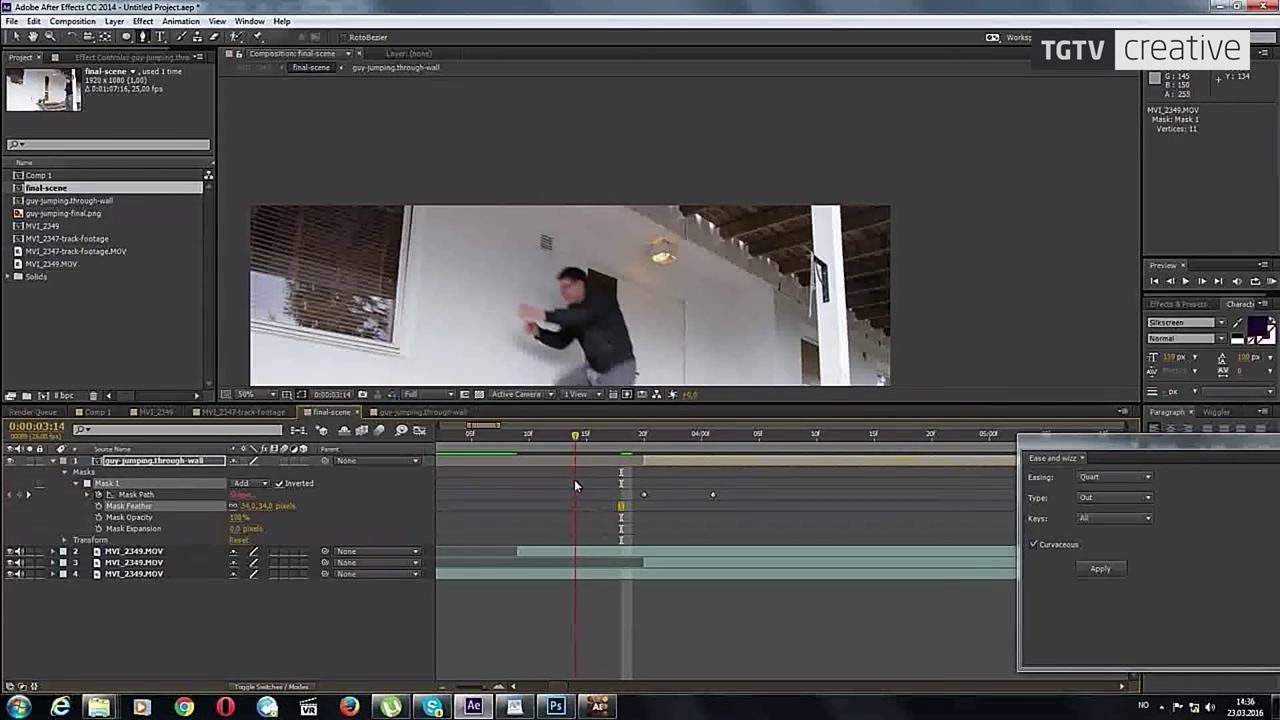
pyautogui.click(595, 553)
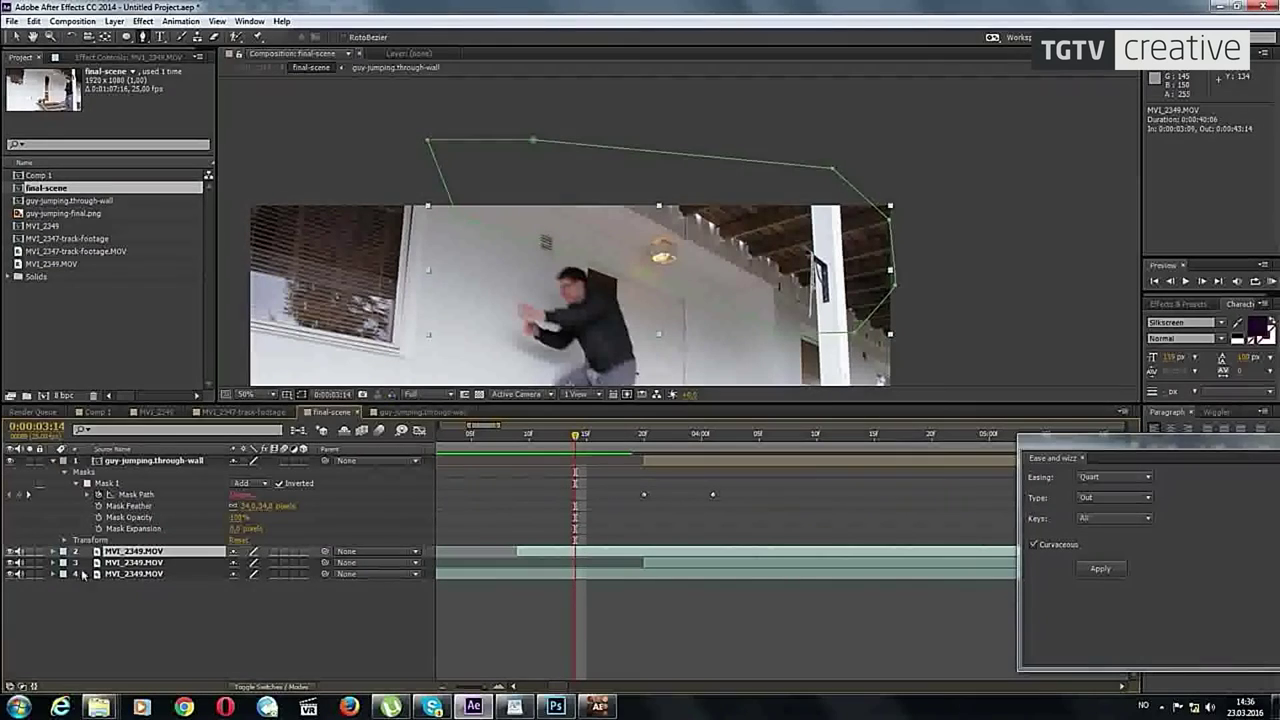
pyautogui.click(53, 551)
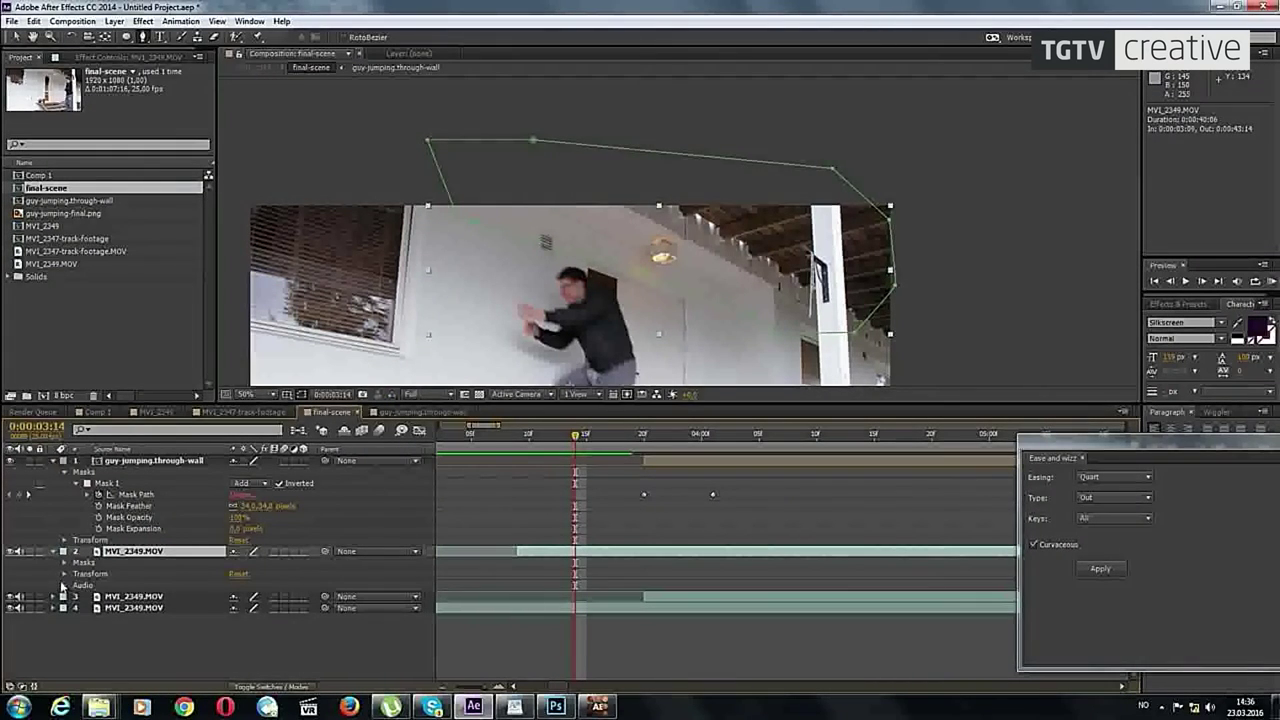
pyautogui.click(65, 574)
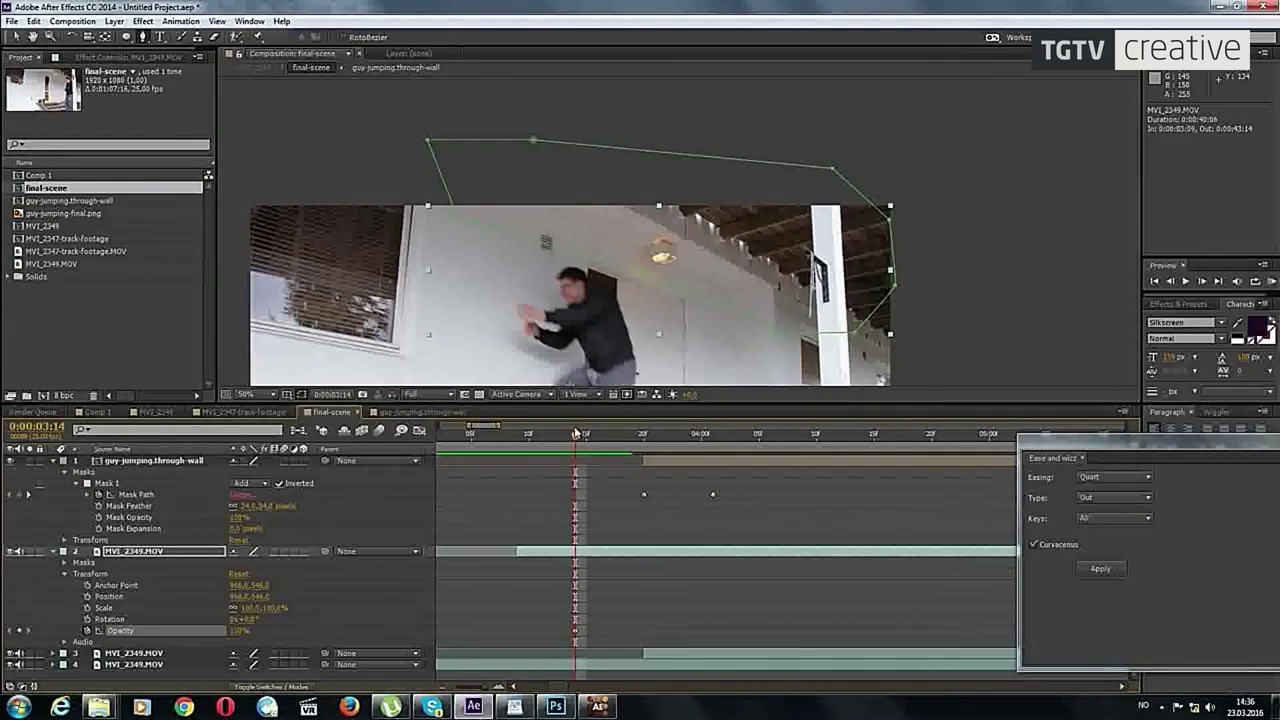
# Step: Keyframe the copy's Opacity from 0% at 0:00:03:09 to 100% by 0:00:03:14 and preview the fade
pyautogui.moveTo(576, 432); pyautogui.dragTo(517, 434)
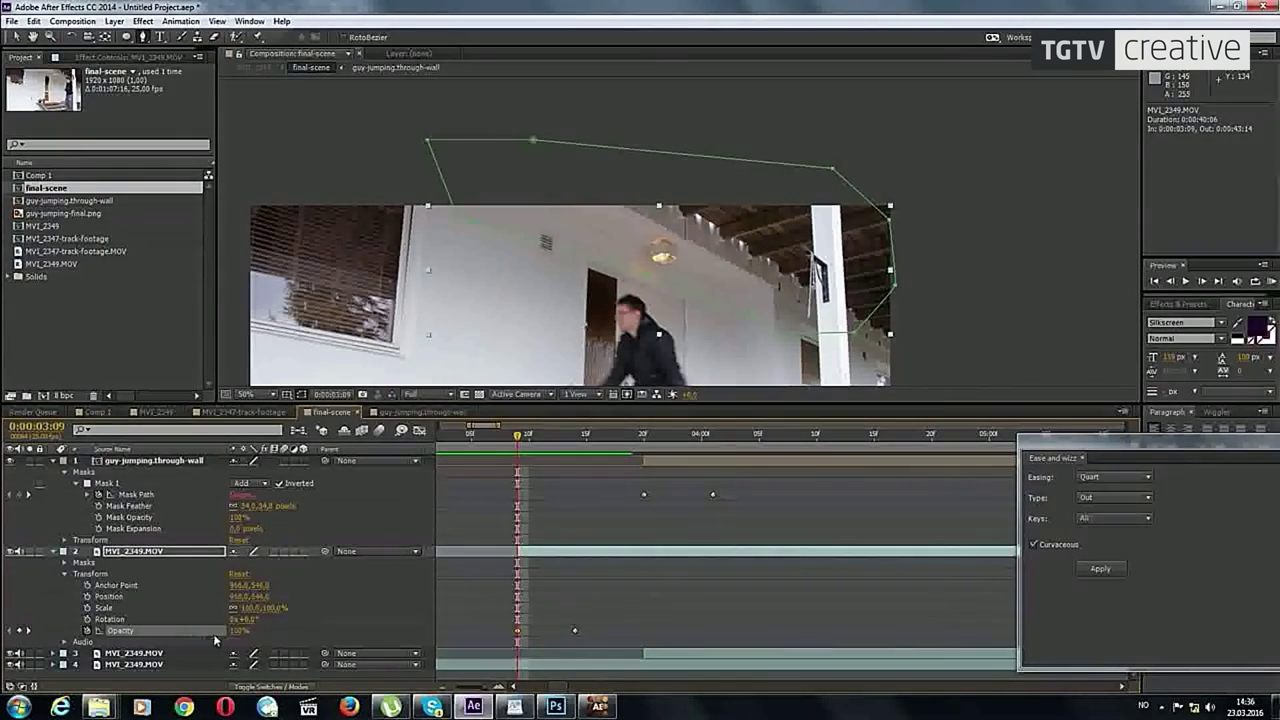
pyautogui.moveTo(238, 631); pyautogui.dragTo(201, 636)
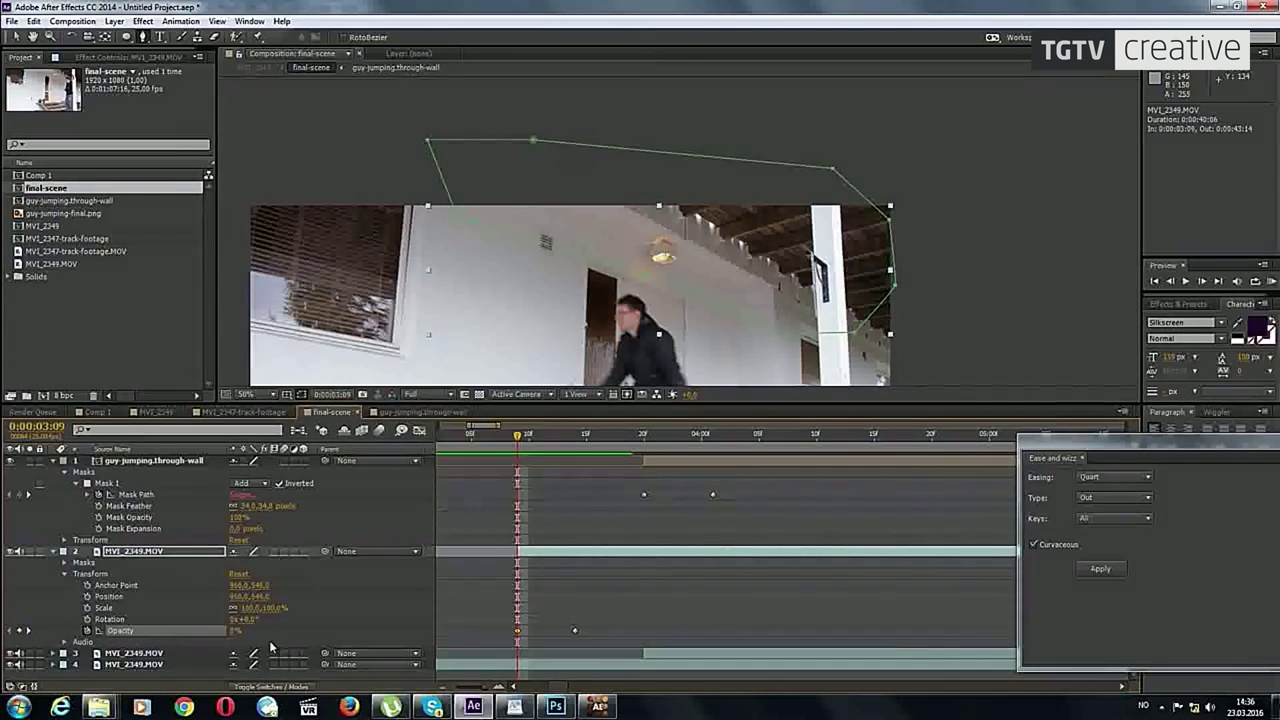
pyautogui.press('F2')
pyautogui.moveTo(530, 438); pyautogui.dragTo(558, 476)
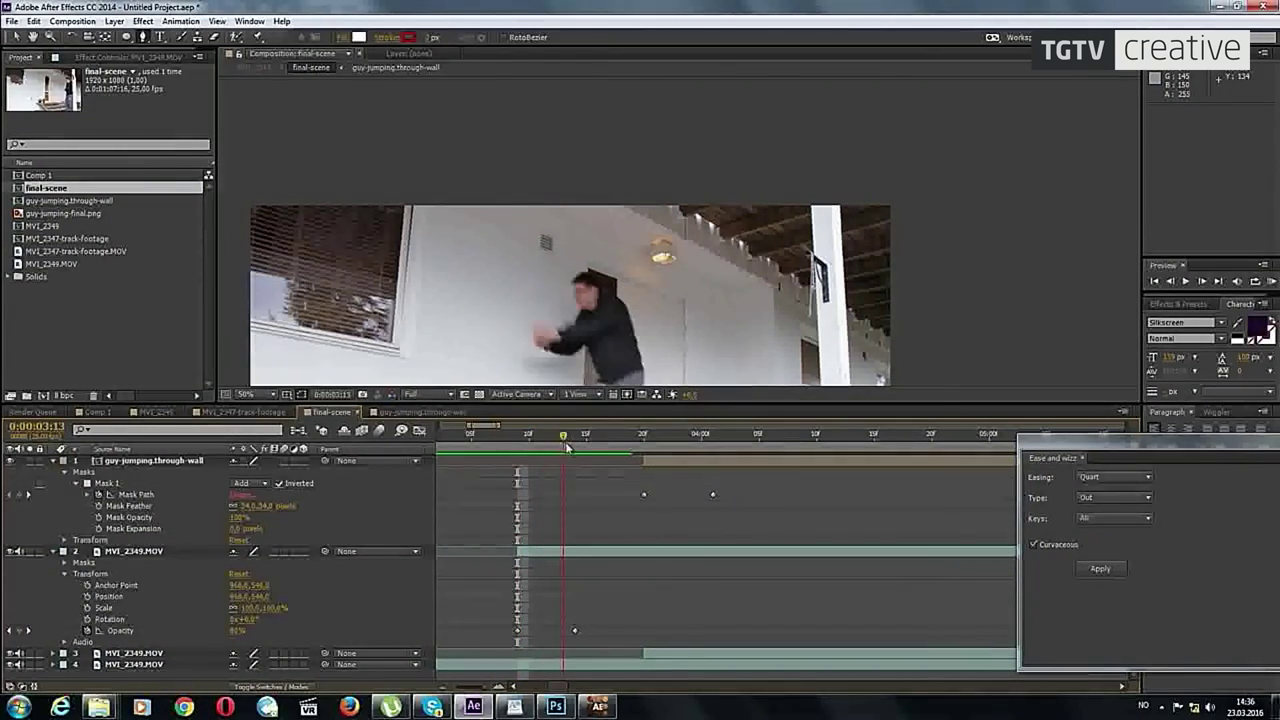
pyautogui.press('space')
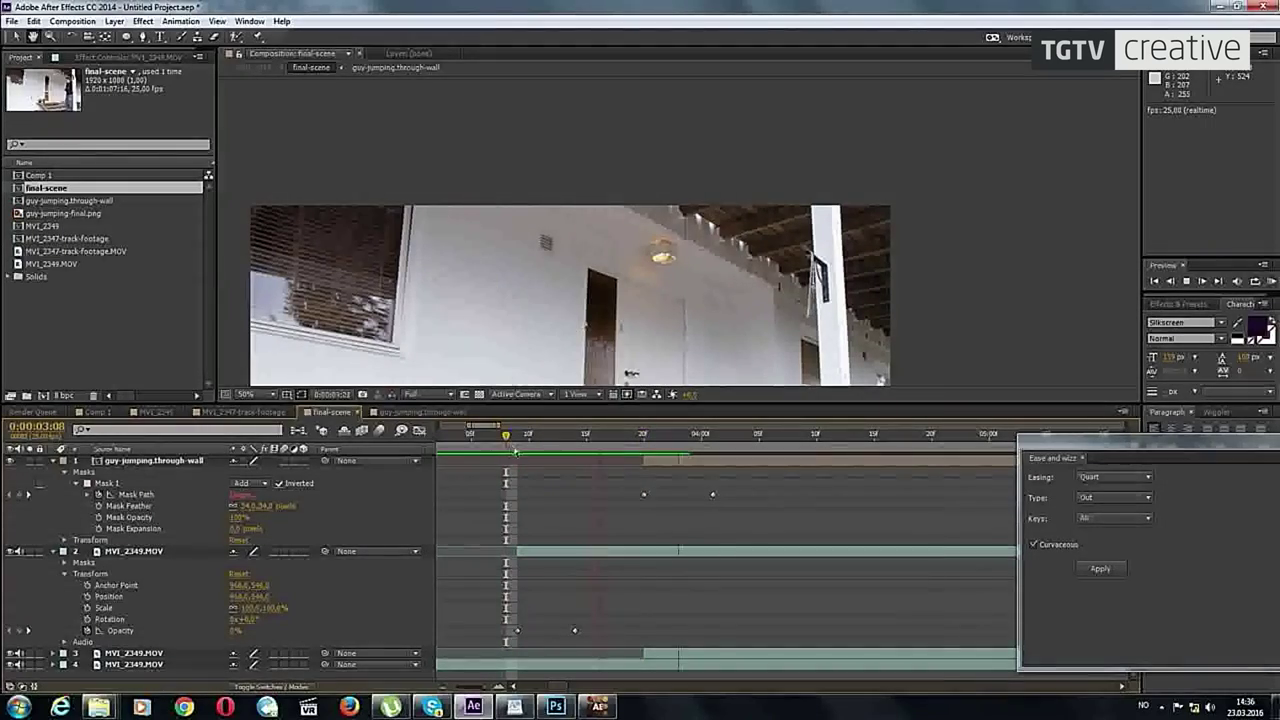
pyautogui.moveTo(598, 457); pyautogui.dragTo(563, 456)
pyautogui.click(563, 456)
pyautogui.hotkey('ctrl', 'v')
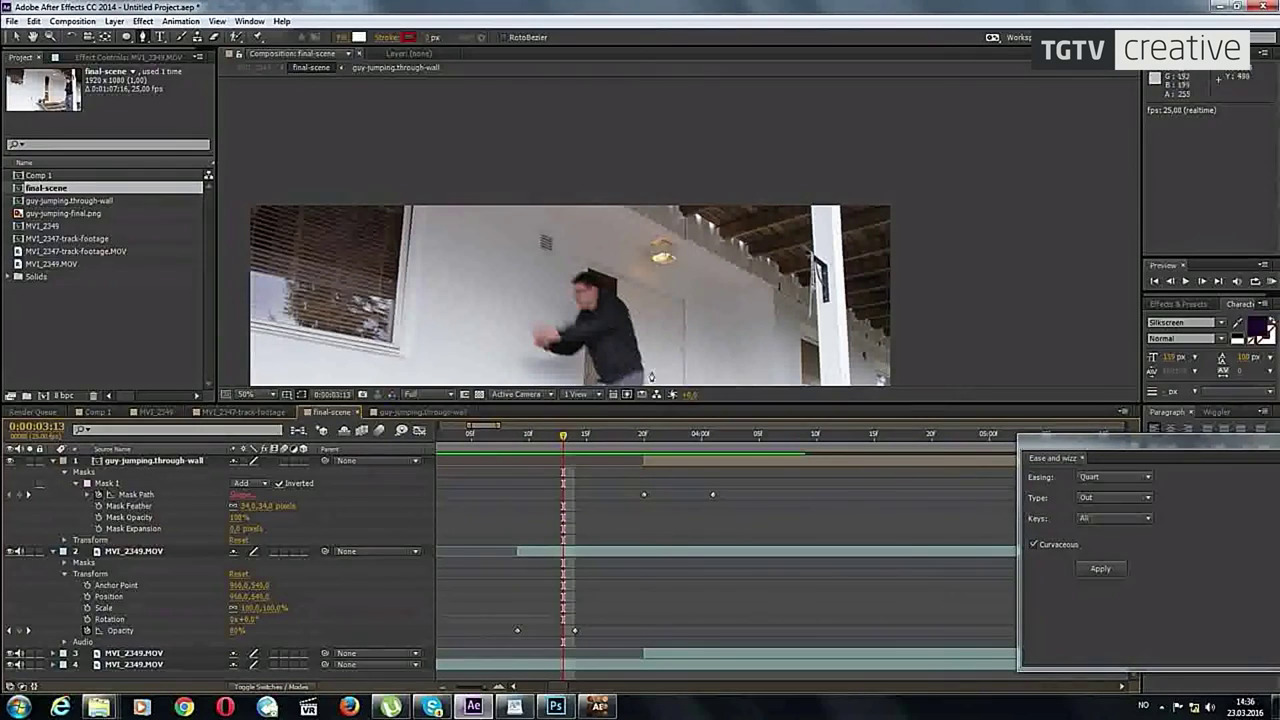
pyautogui.scroll(-1, 651, 376)
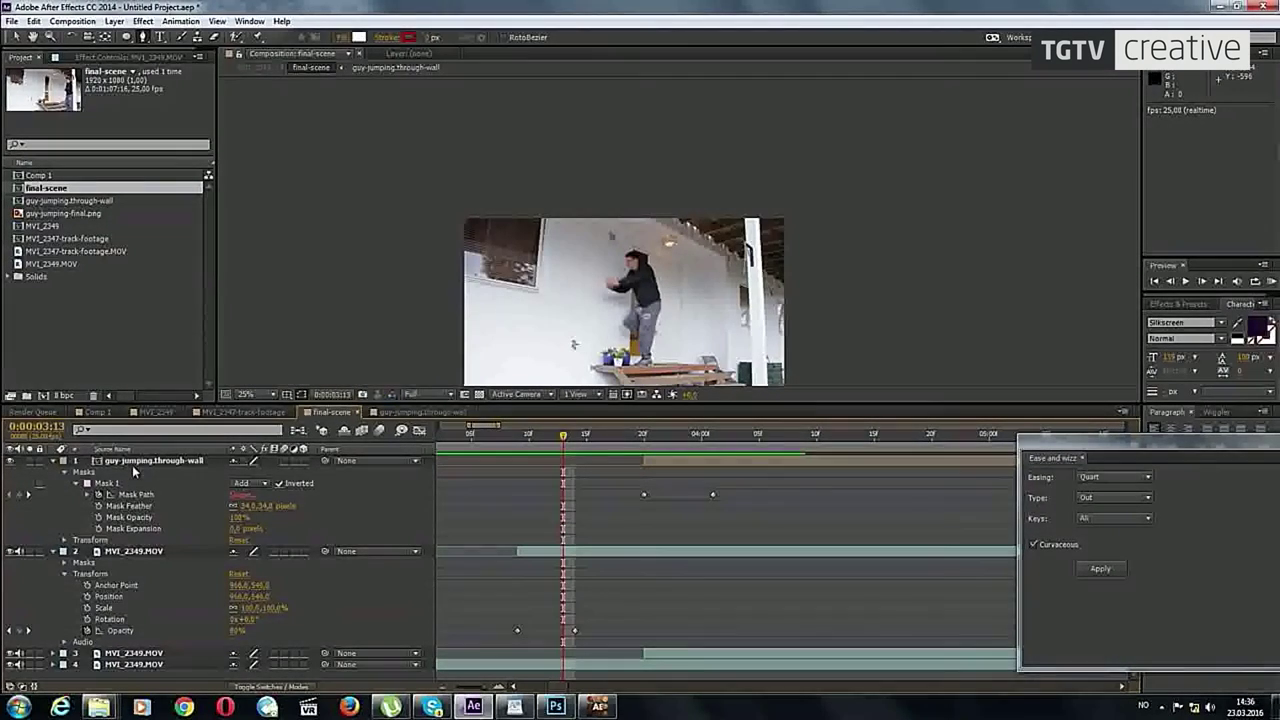
pyautogui.click(136, 494)
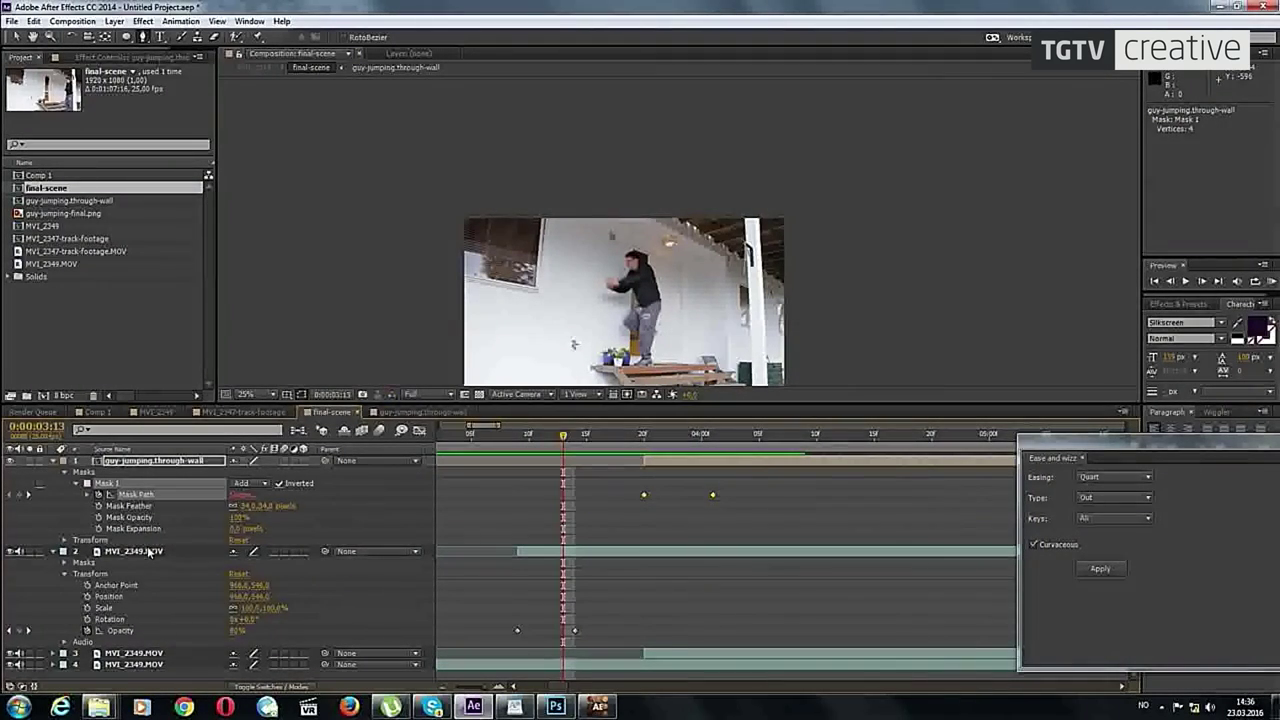
pyautogui.click(150, 553)
pyautogui.click(17, 36)
pyautogui.click(729, 292)
pyautogui.click(723, 305)
pyautogui.click(720, 292)
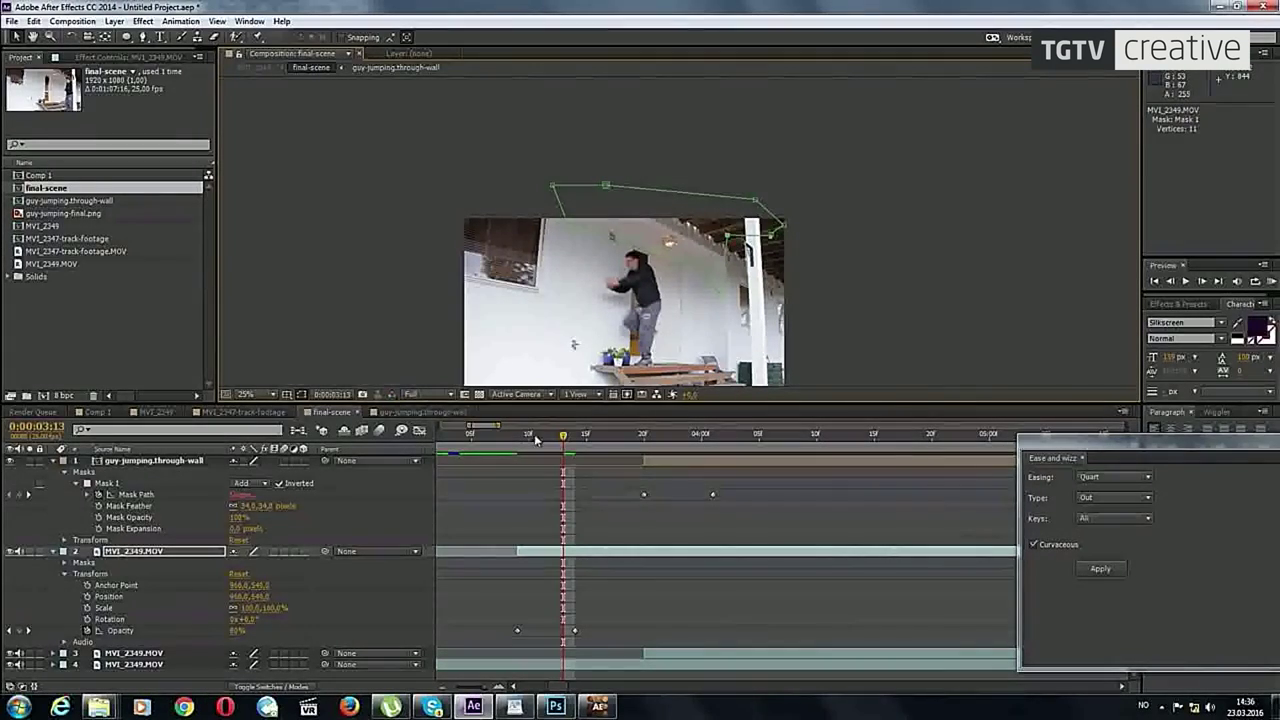
pyautogui.press('space')
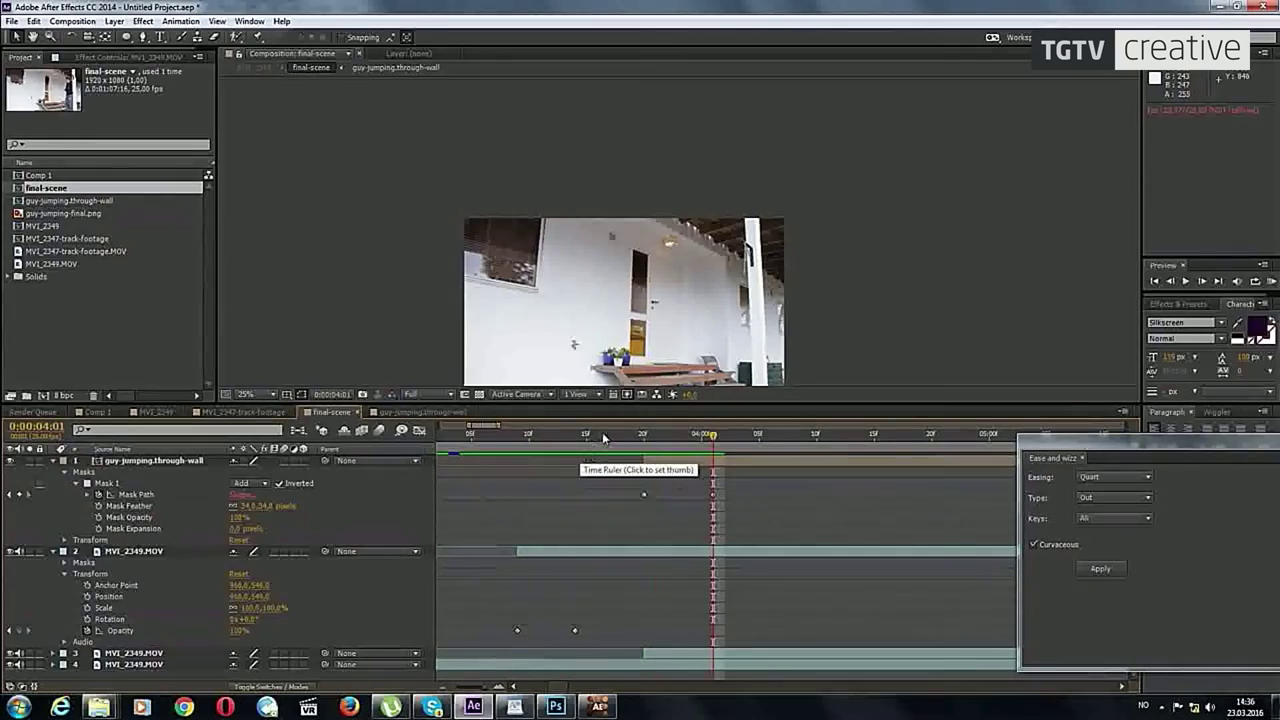
pyautogui.click(724, 466)
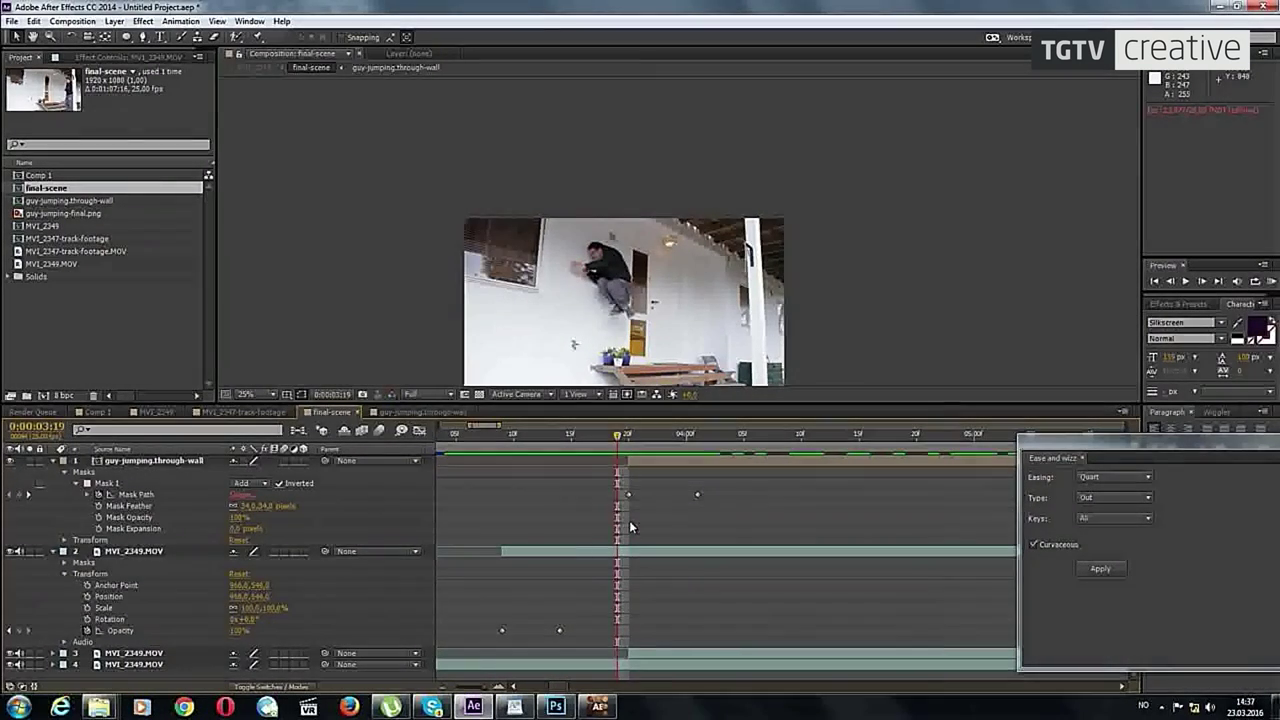
# Step: Duplicate MVI_2349.MOV and draw a closed mask on the copy around the left window
pyautogui.click(134, 553)
pyautogui.hotkey('ctrl', 'd')
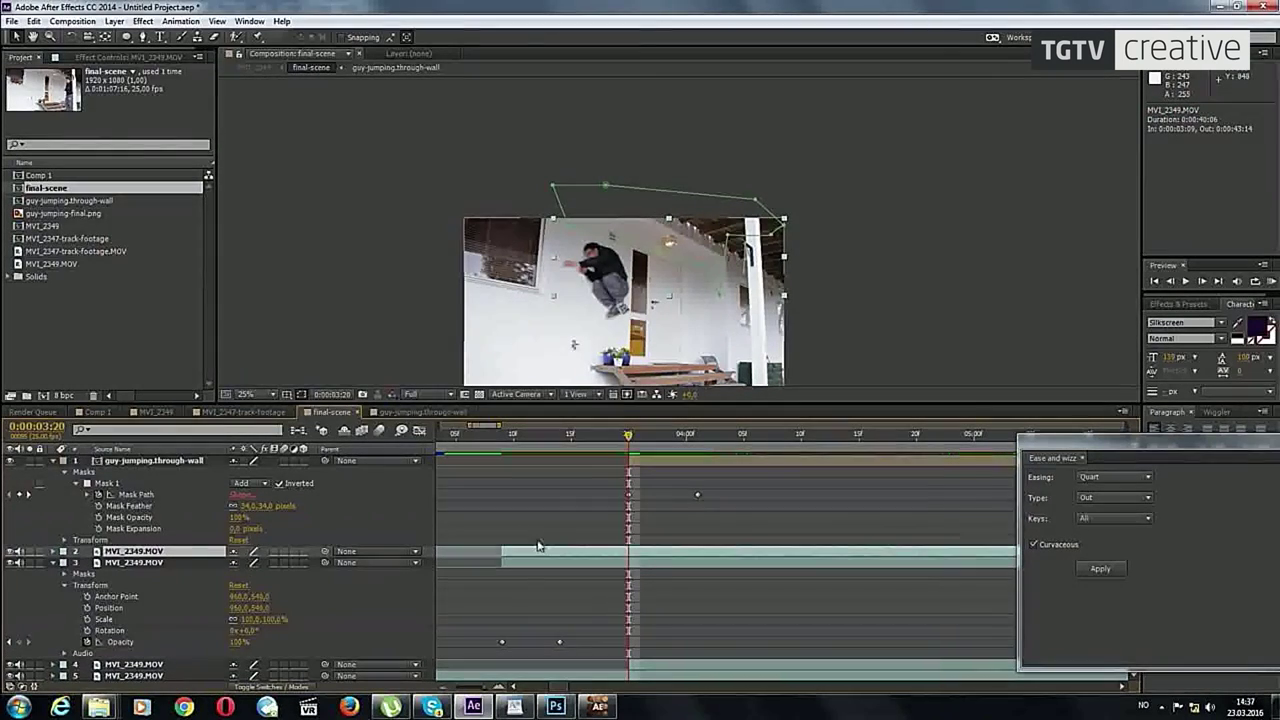
pyautogui.click(143, 37)
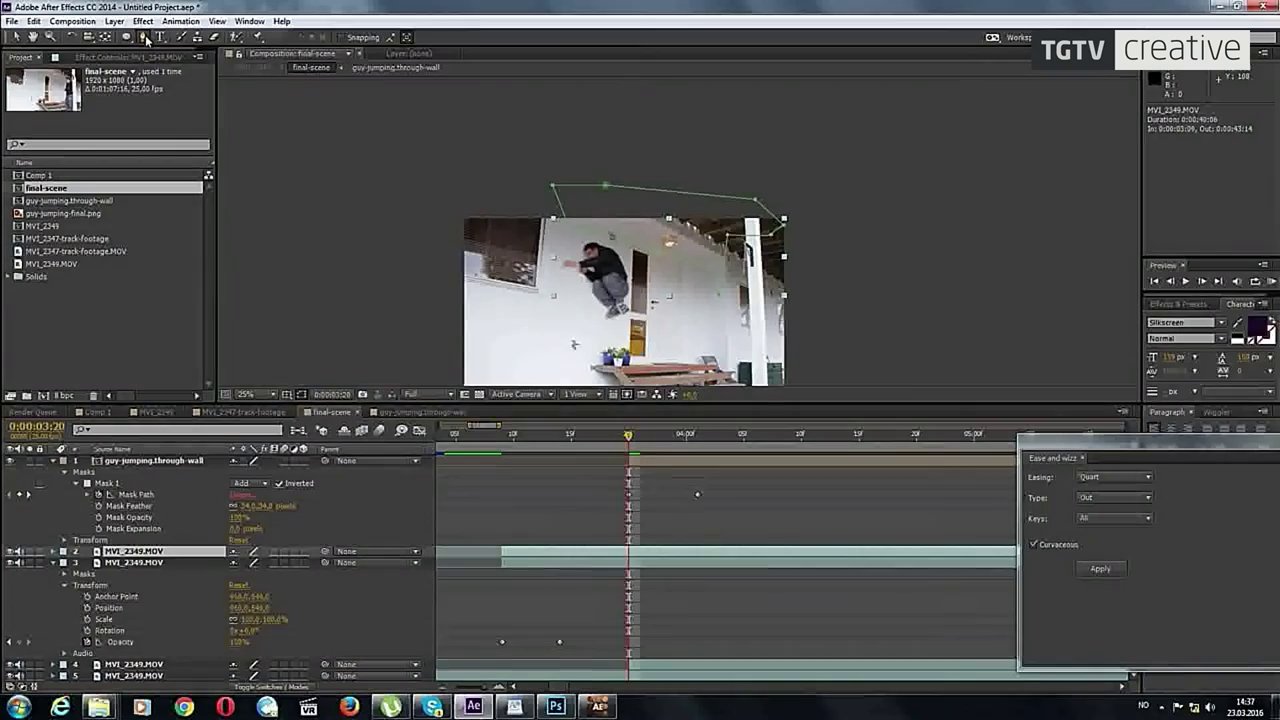
pyautogui.click(546, 208)
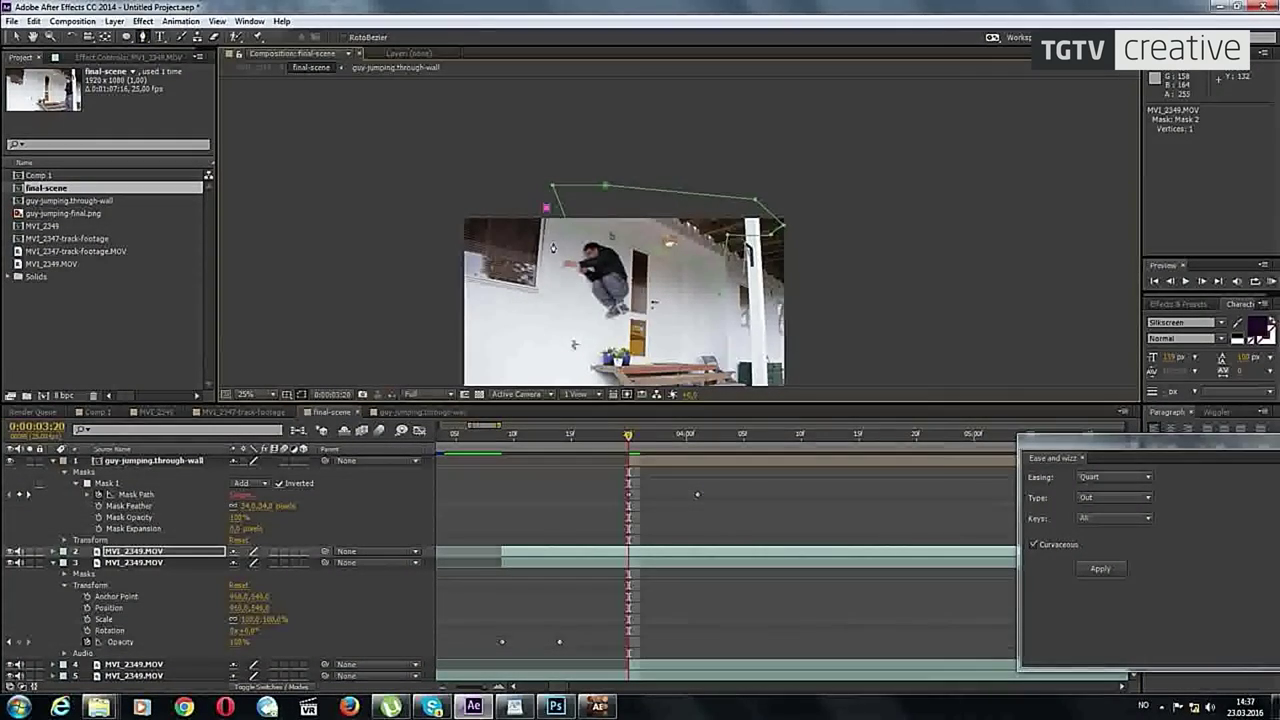
pyautogui.click(453, 288)
pyautogui.click(428, 203)
pyautogui.click(546, 209)
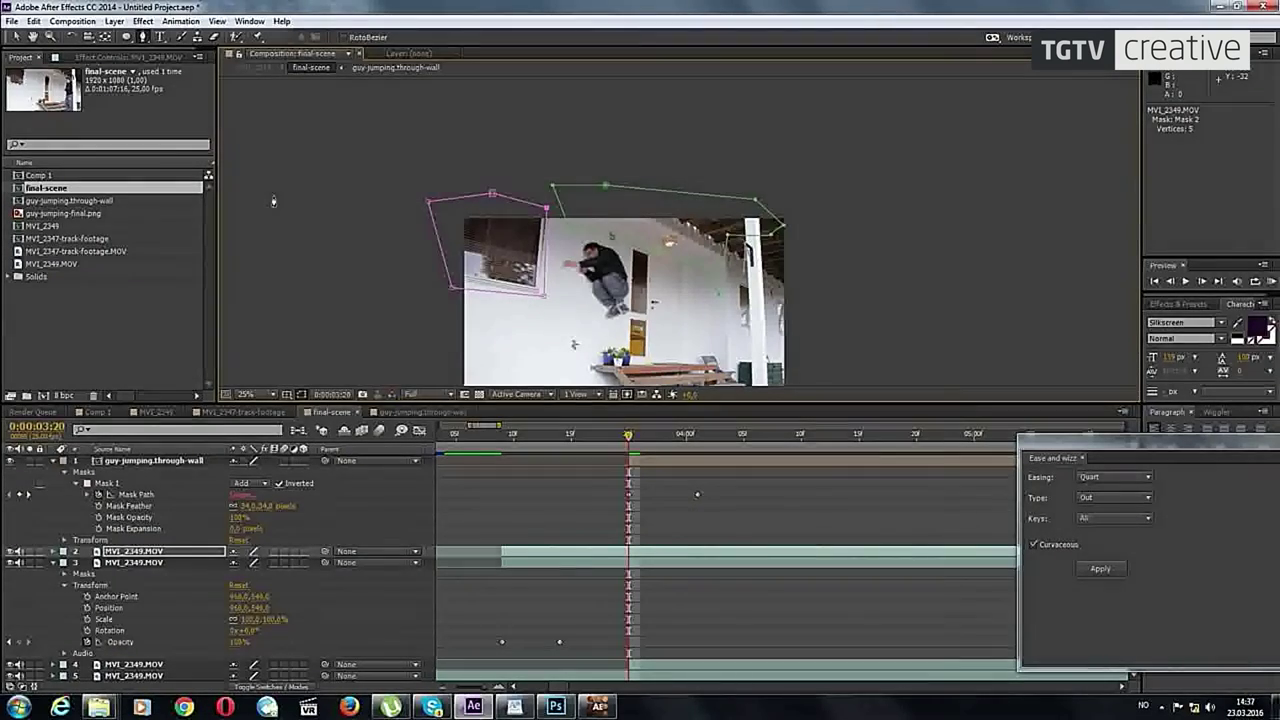
pyautogui.press('v')
pyautogui.click(455, 433)
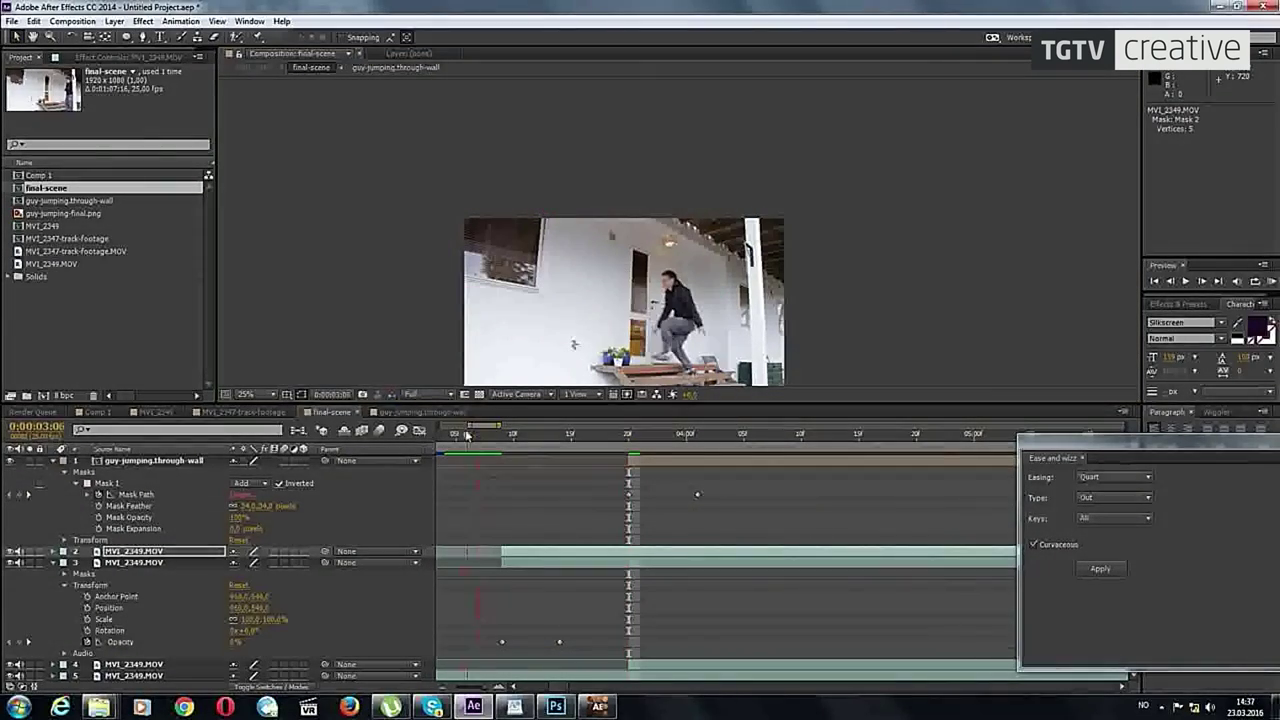
# Step: Preview the new mask between 0:00:03:05 and 0:00:03:22
pyautogui.press('space')
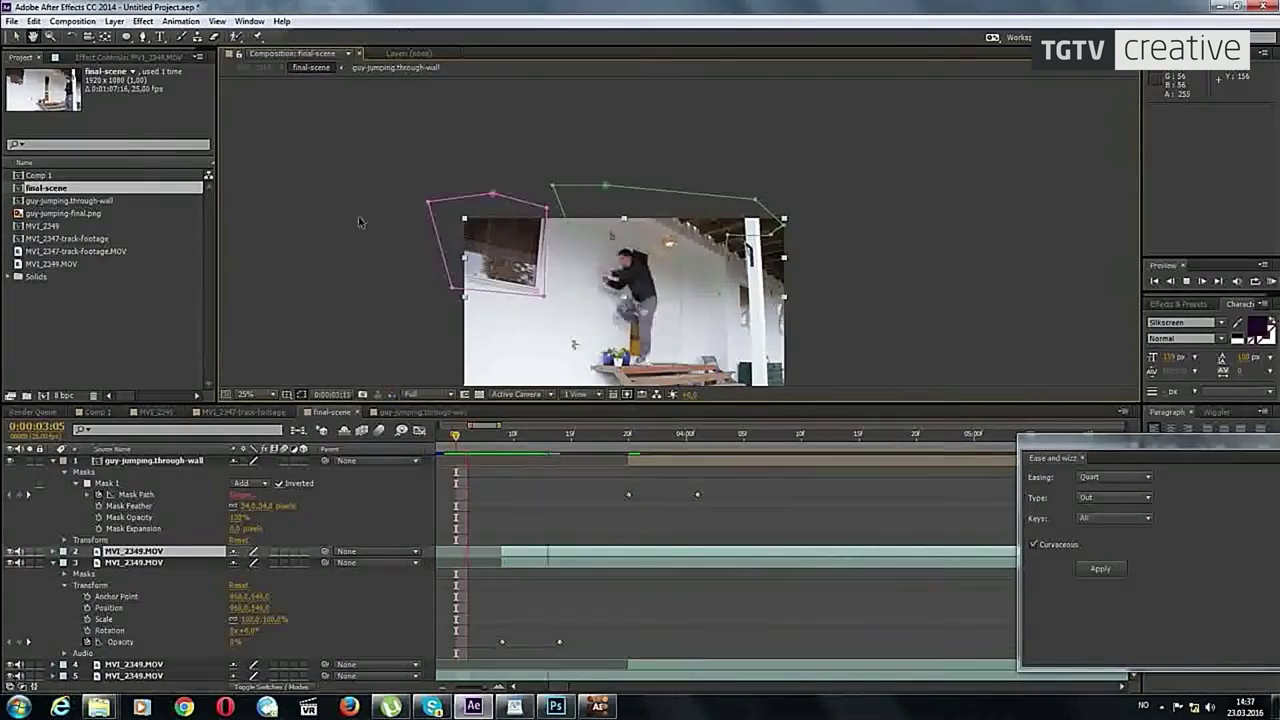
pyautogui.moveTo(580, 450); pyautogui.dragTo(677, 461)
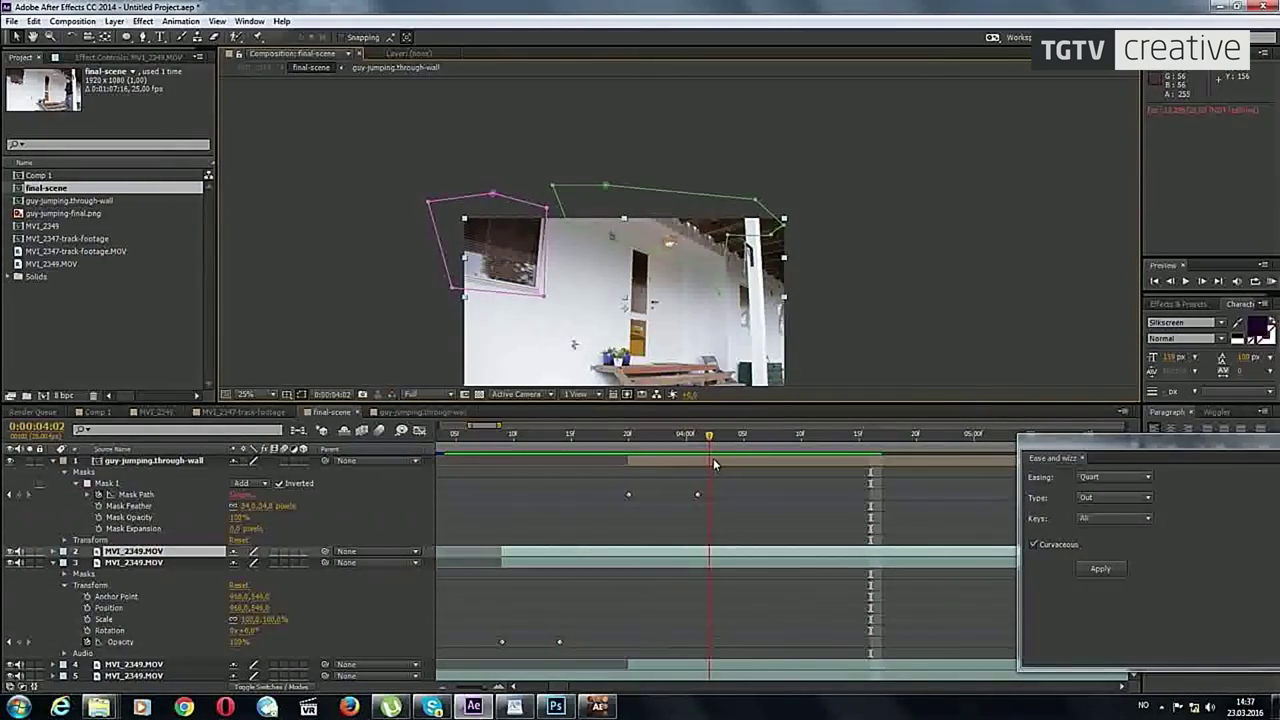
pyautogui.press('space')
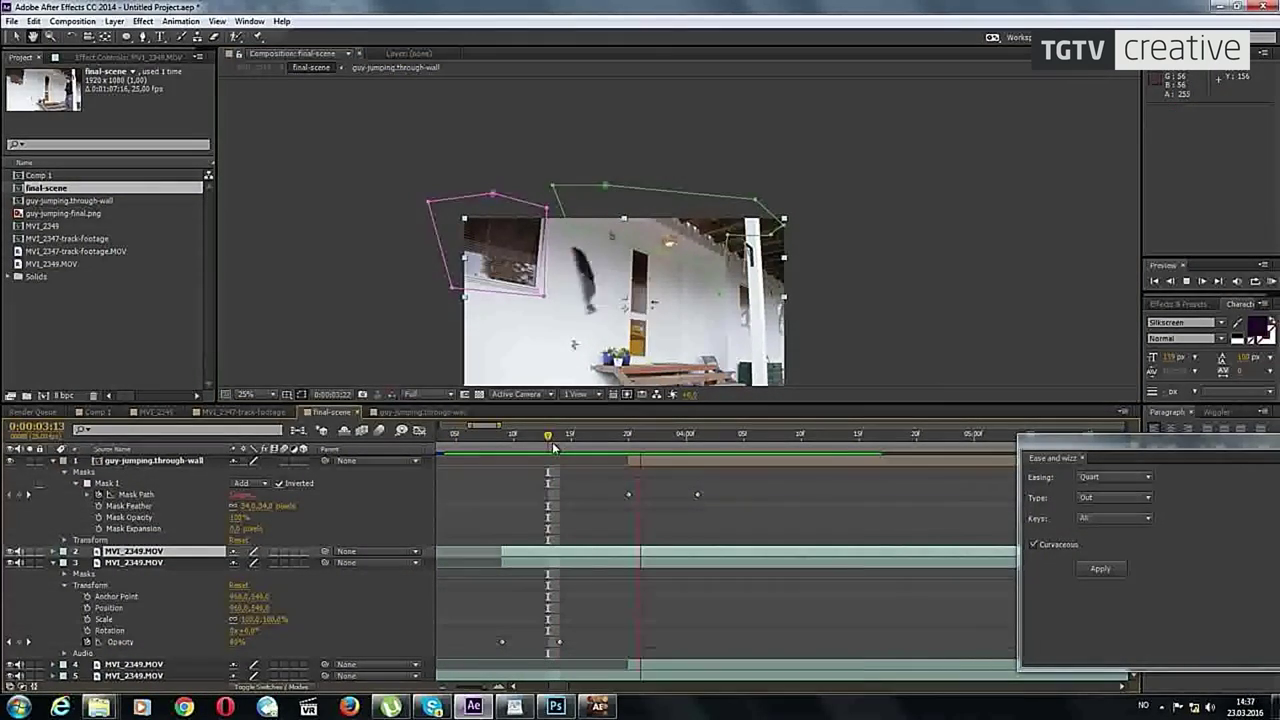
pyautogui.press('space')
pyautogui.scroll(-2, 545, 366)
pyautogui.press('space')
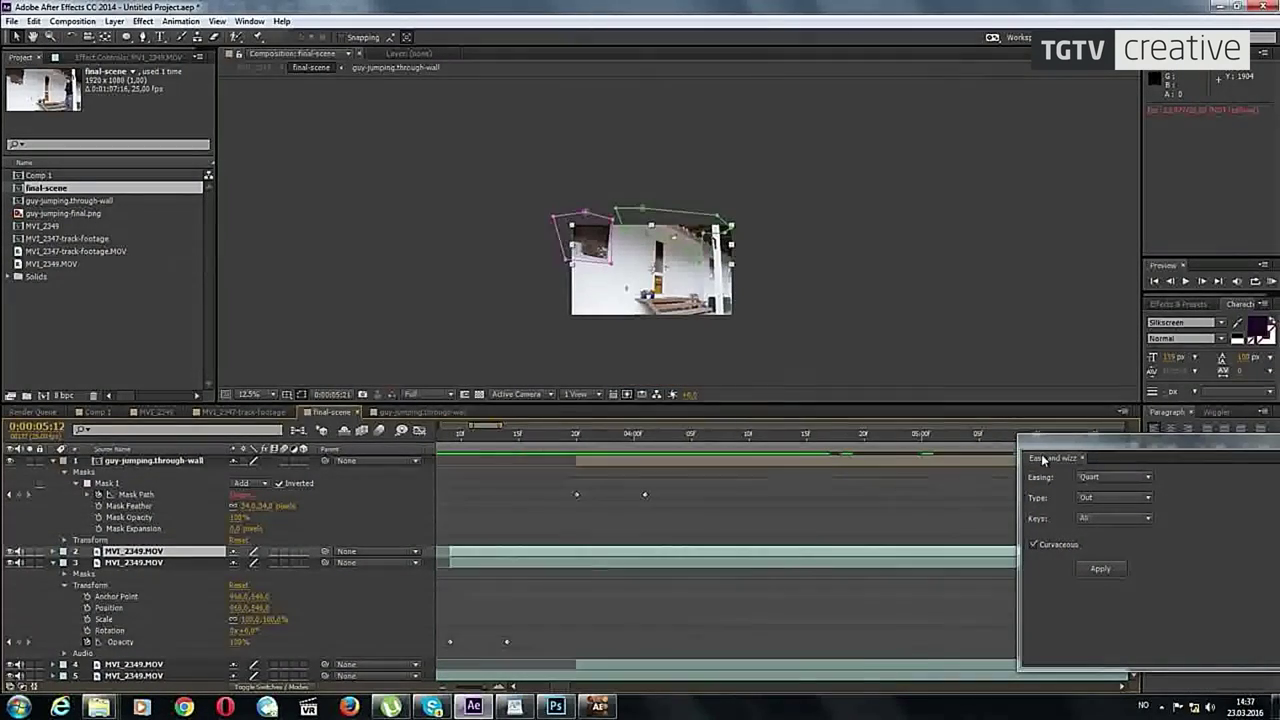
pyautogui.press('space')
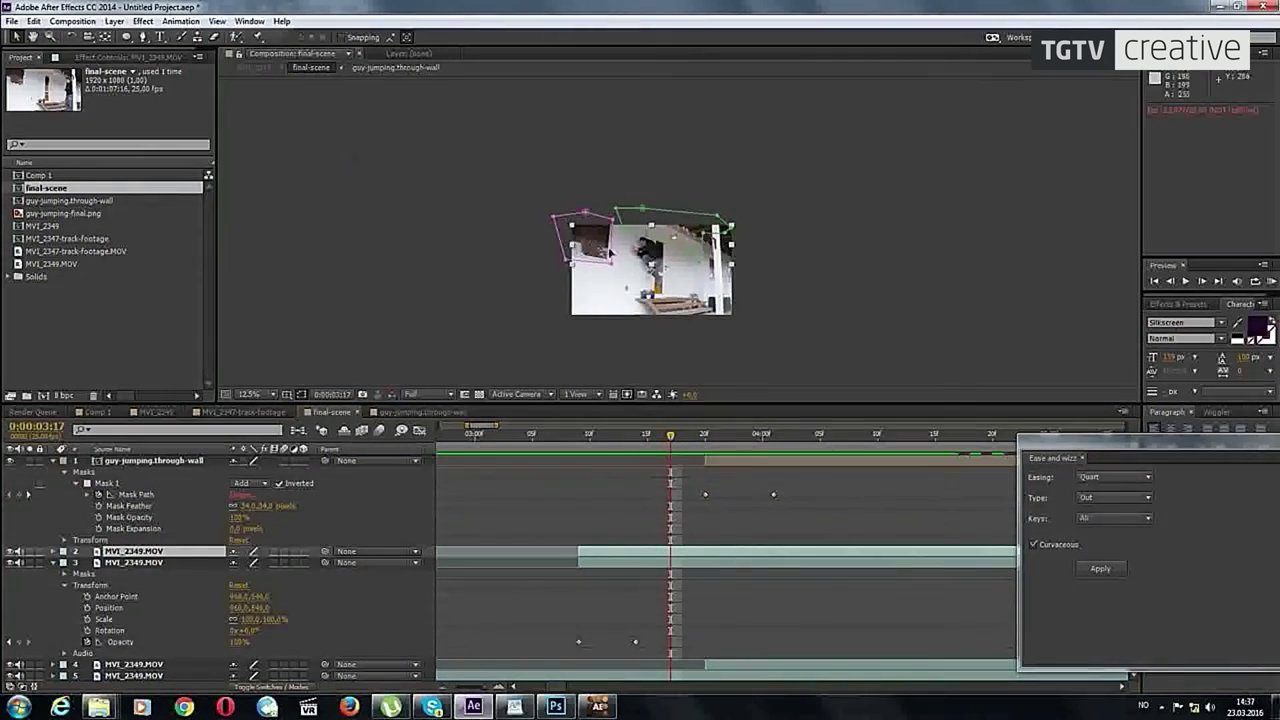
# Step: Drag two mask points down past the footage's left edge to square the mask, then preview
pyautogui.moveTo(610, 254); pyautogui.dragTo(620, 327)
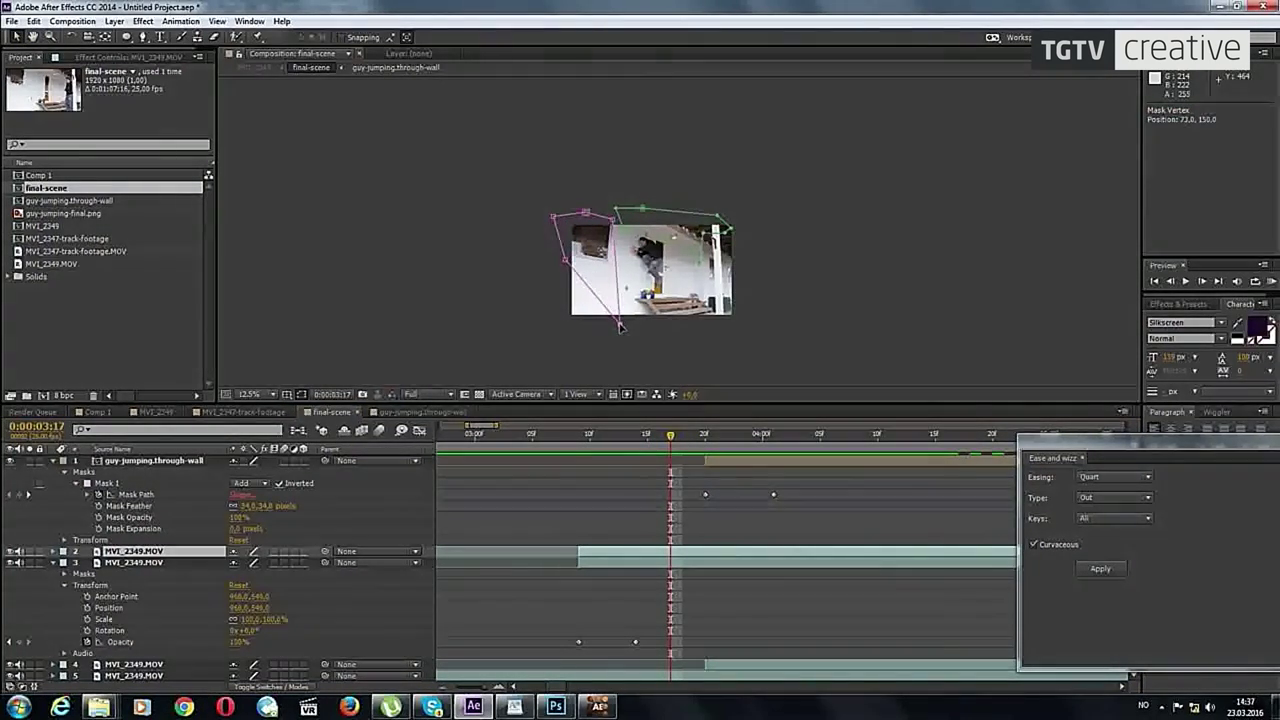
pyautogui.moveTo(565, 260); pyautogui.dragTo(550, 319)
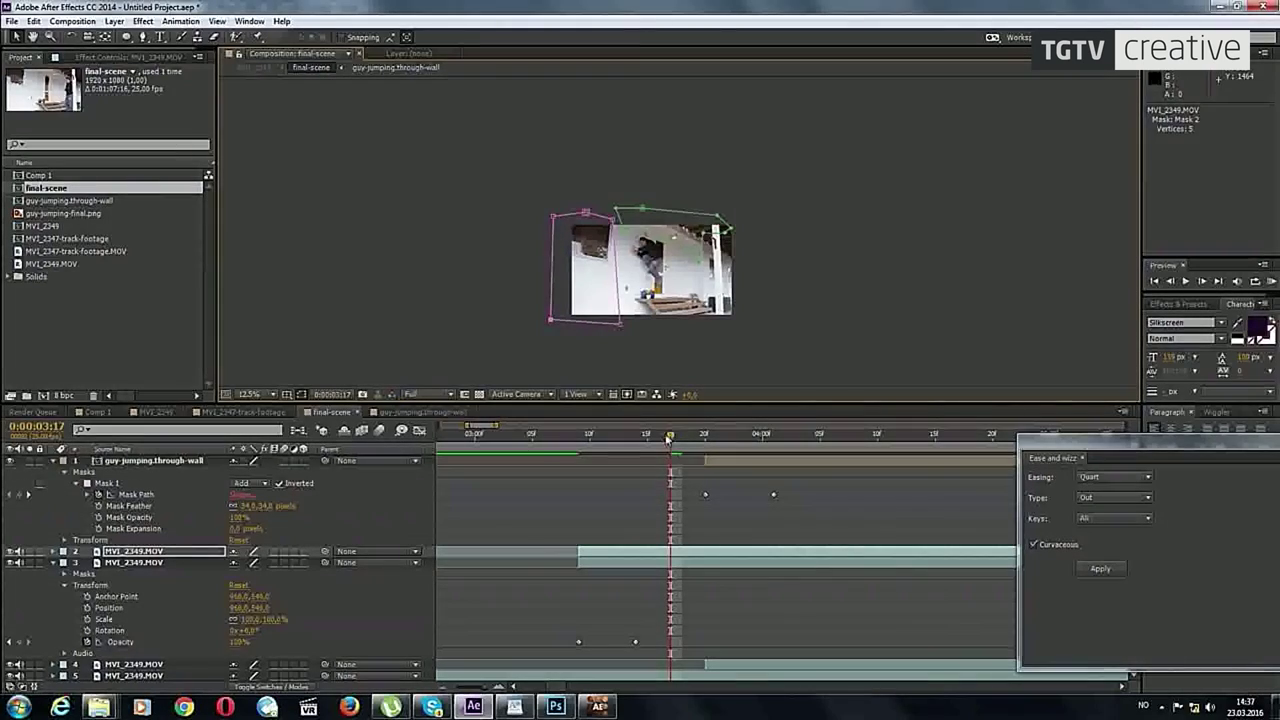
pyautogui.press('space')
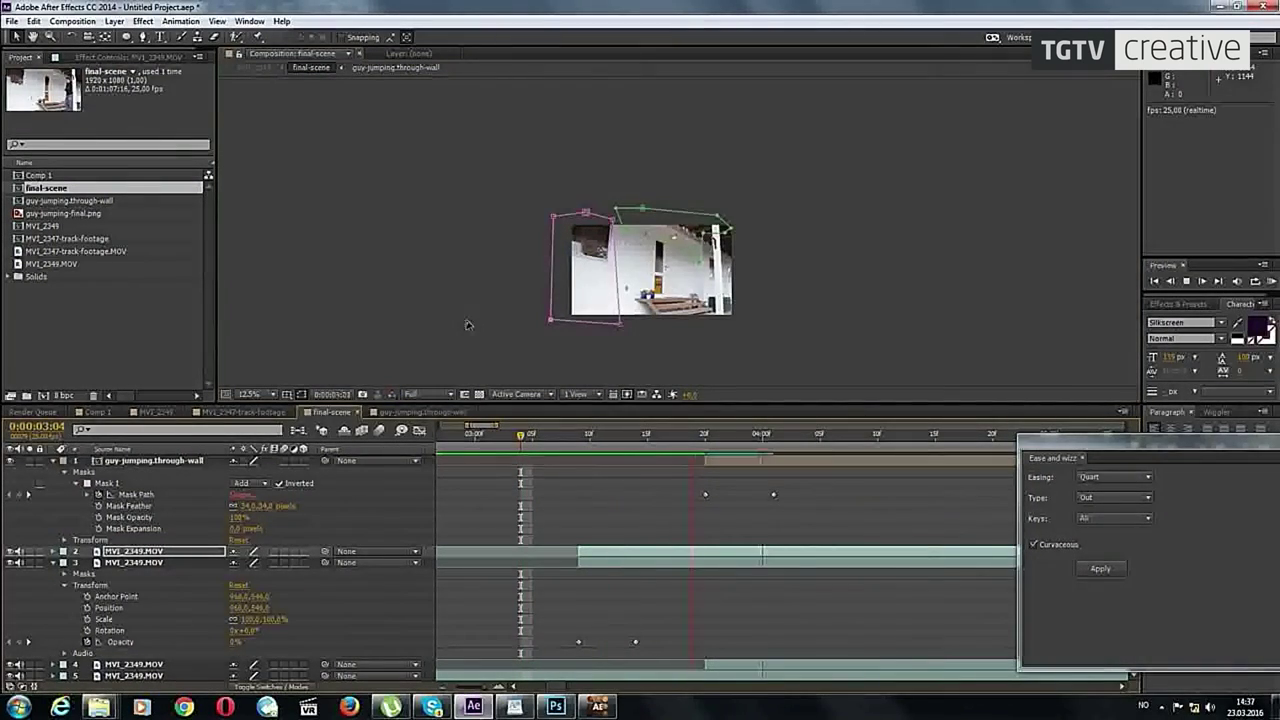
pyautogui.press('.')
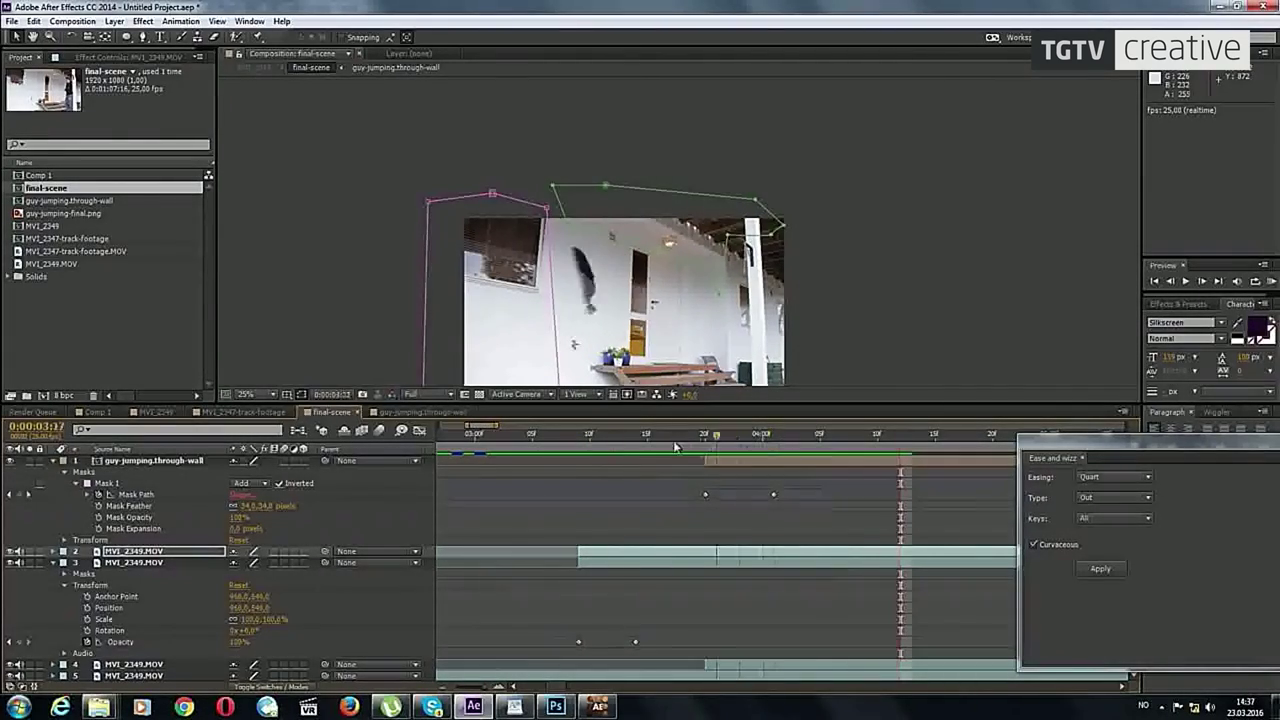
pyautogui.scroll(5, 785, 253)
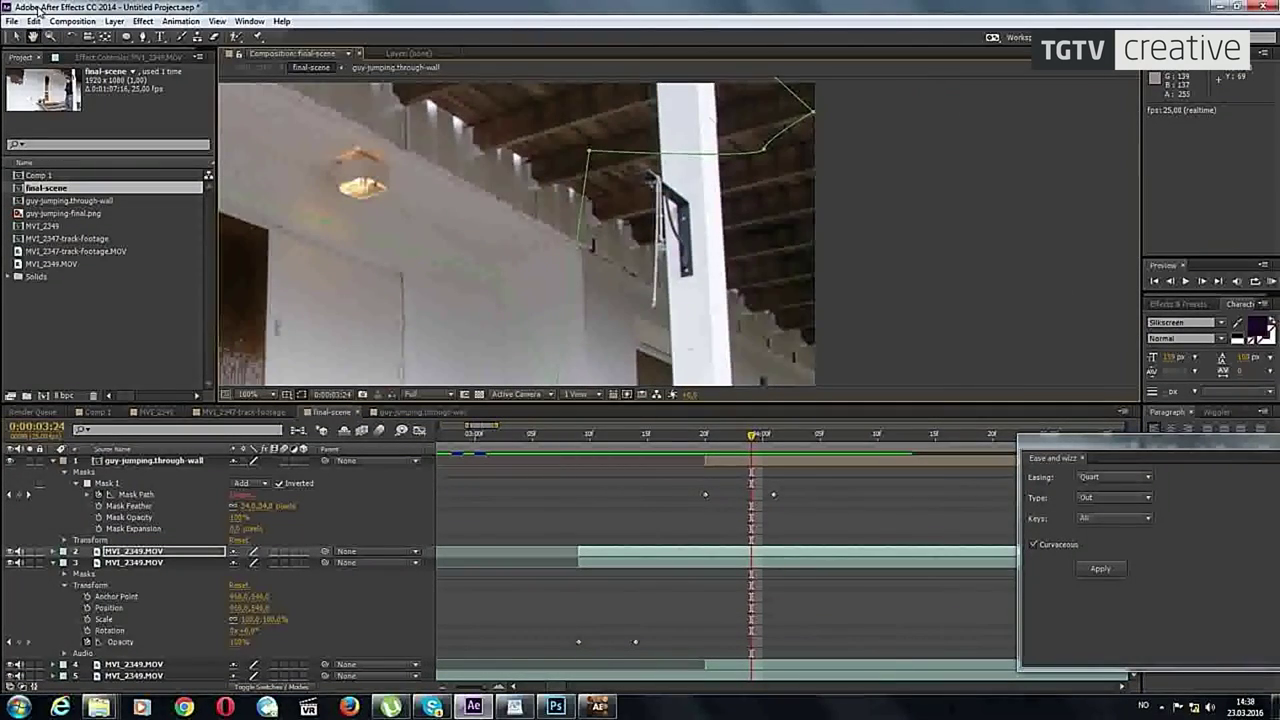
# Step: Duplicate MVI_2349.MOV again and delete the inherited masks from the new copy
pyautogui.click(17, 37)
pyautogui.click(155, 552)
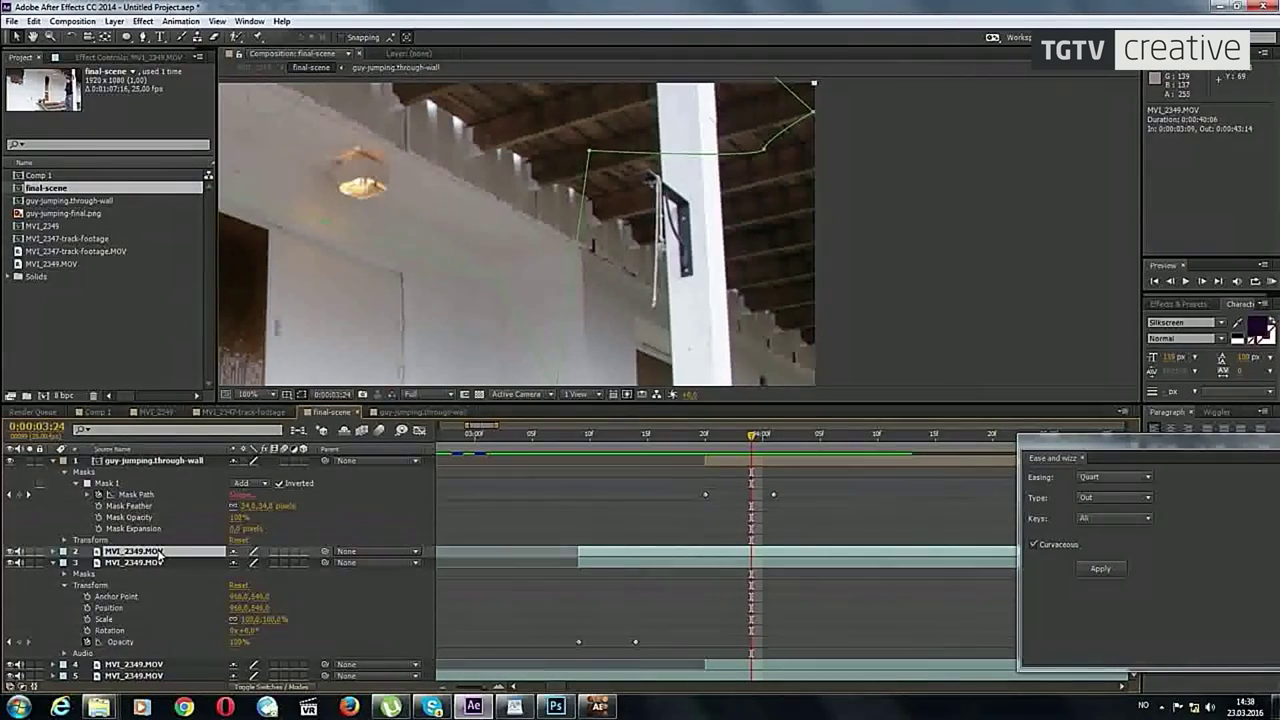
pyautogui.hotkey('ctrl', 'd')
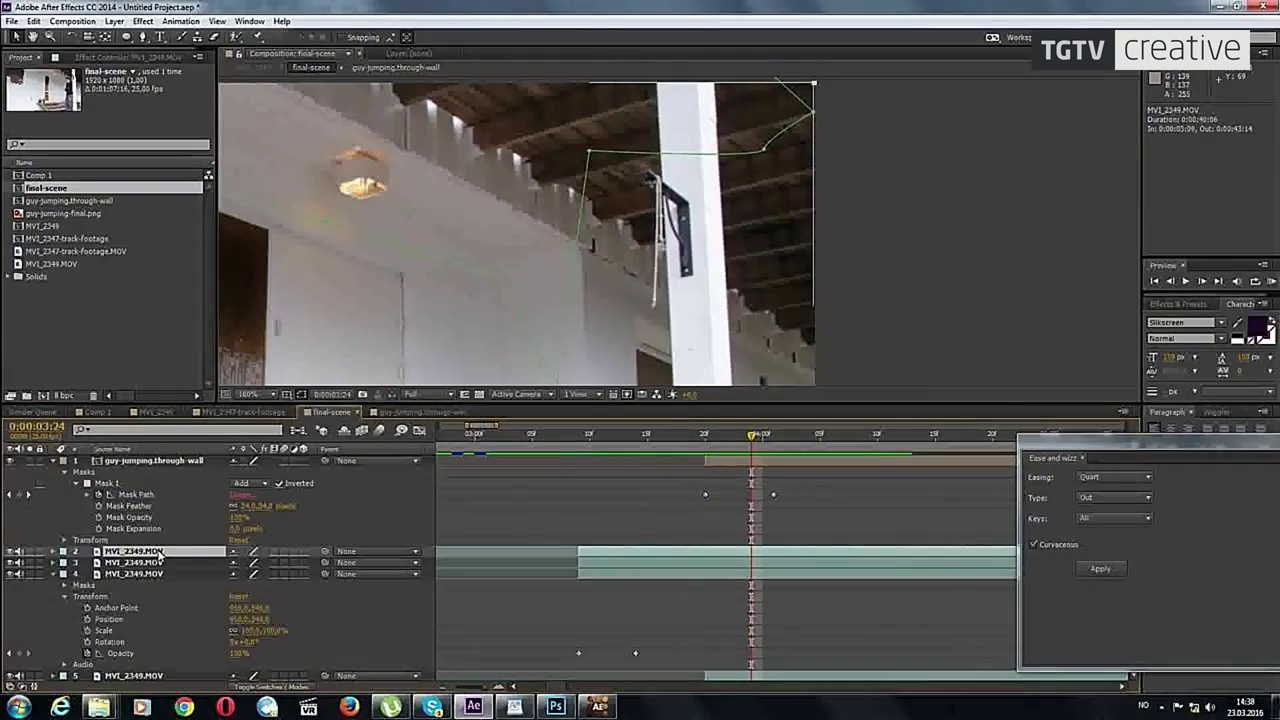
pyautogui.scroll(-2, 650, 280)
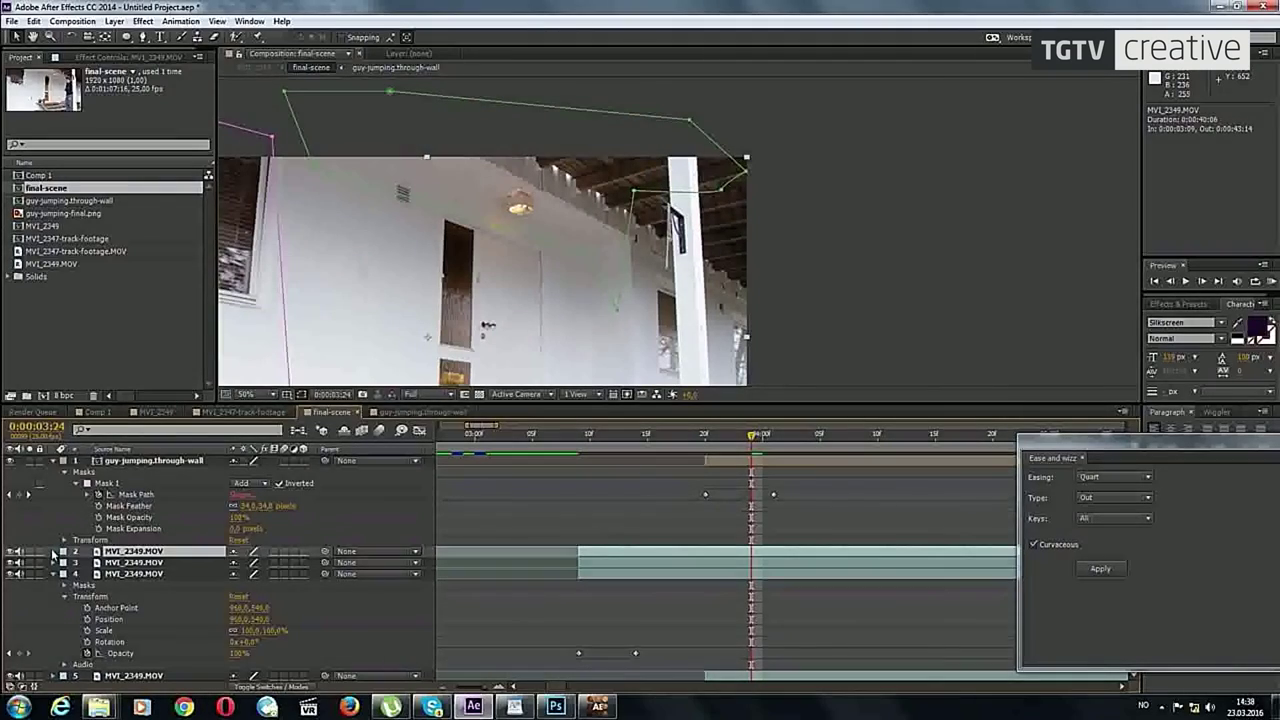
pyautogui.click(53, 551)
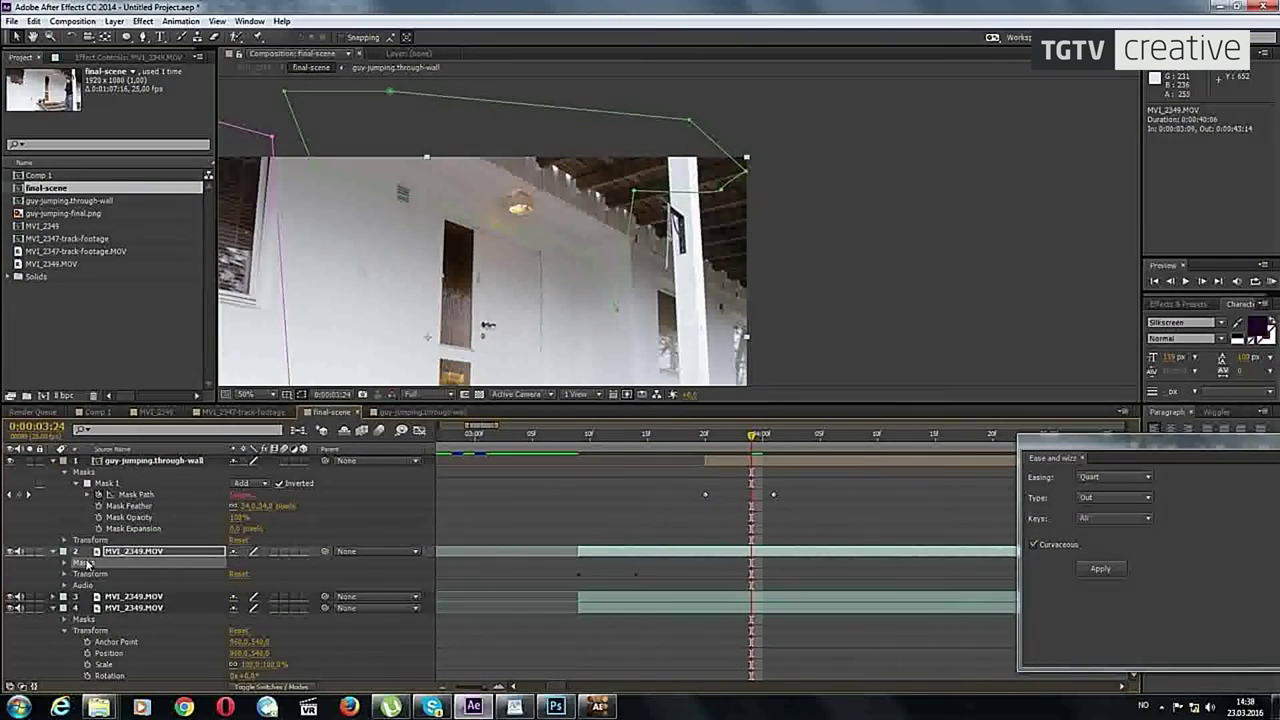
pyautogui.press('Delete')
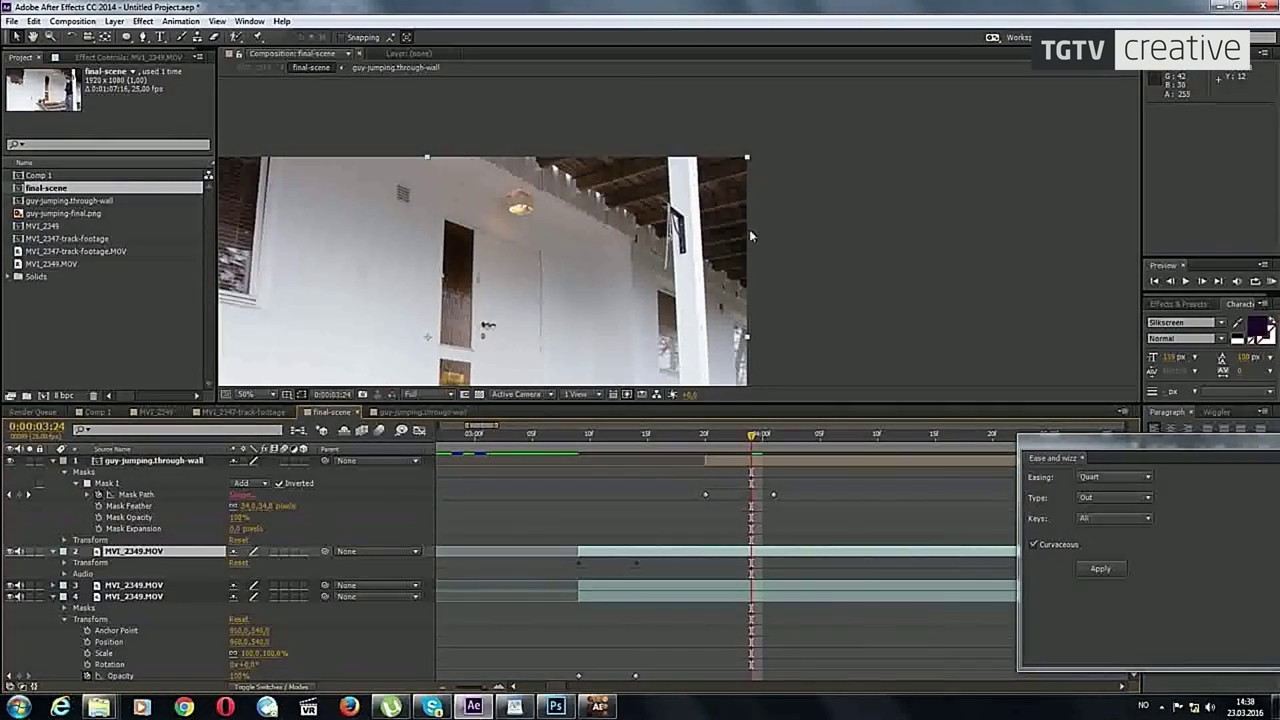
pyautogui.press('g')
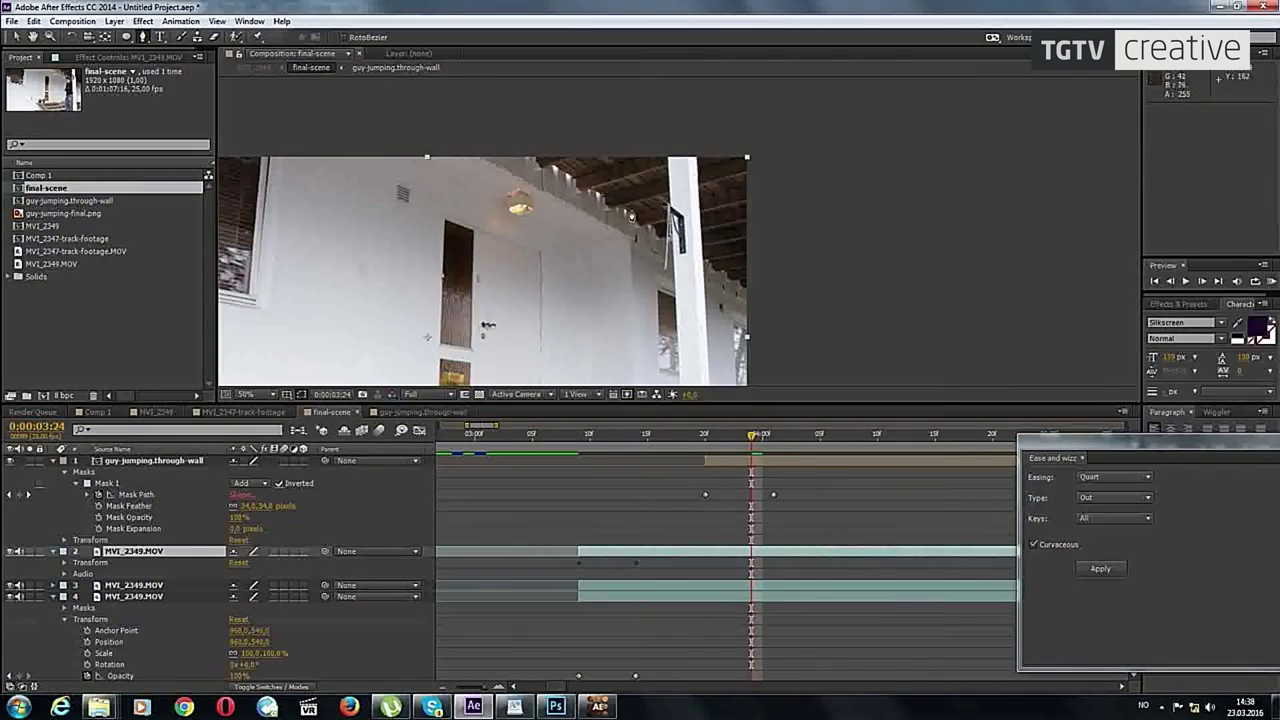
# Step: Start a new mask near the pillar top and feather Mask 1 to about 13 pixels
pyautogui.click(636, 177)
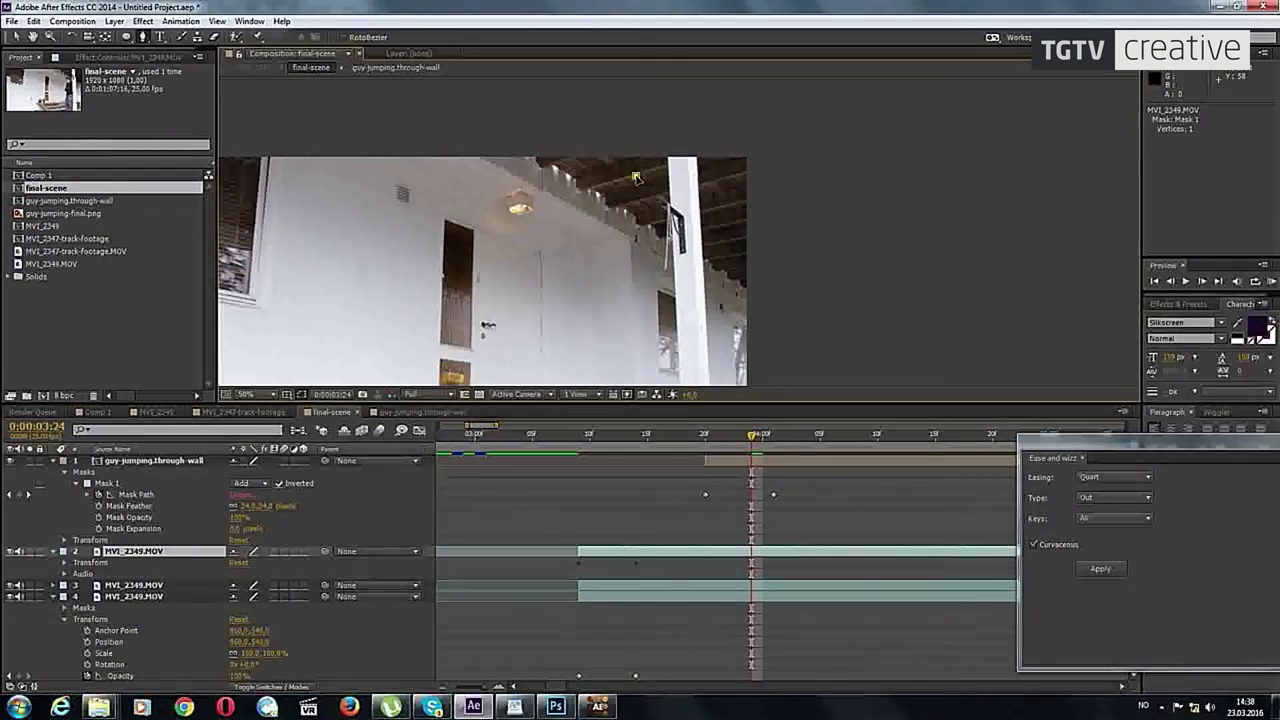
pyautogui.click(731, 306)
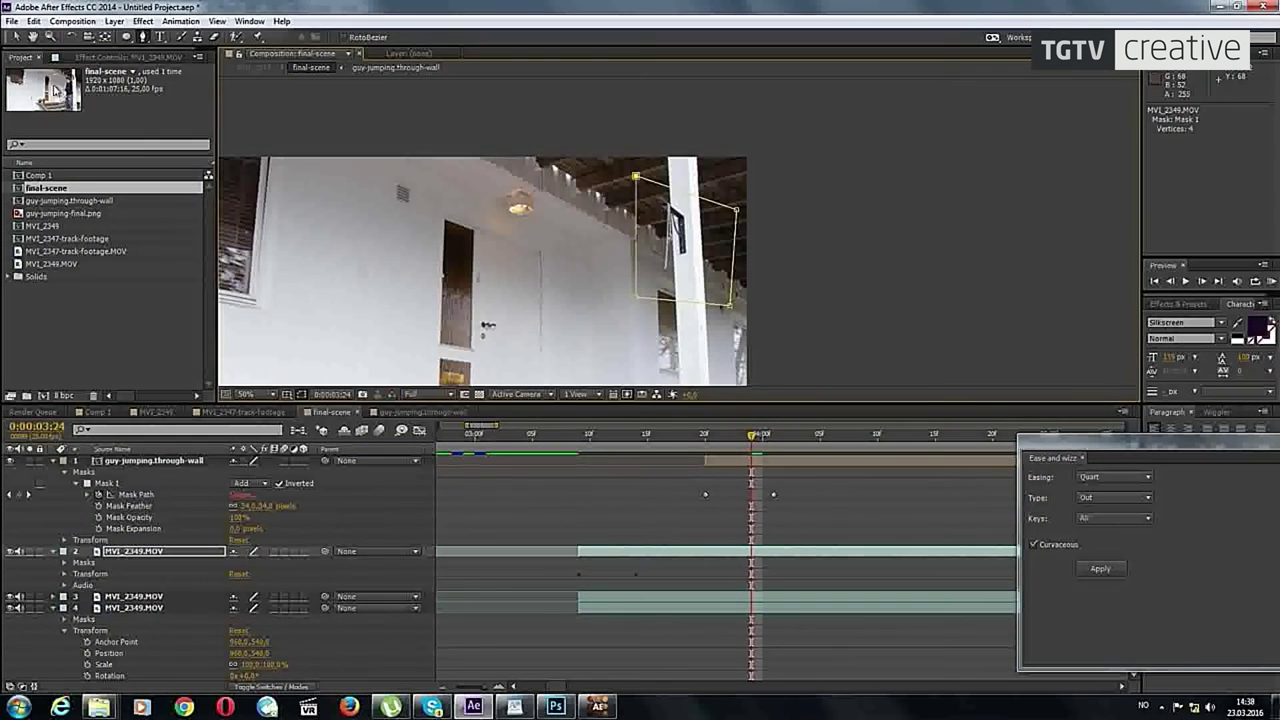
pyautogui.click(18, 40)
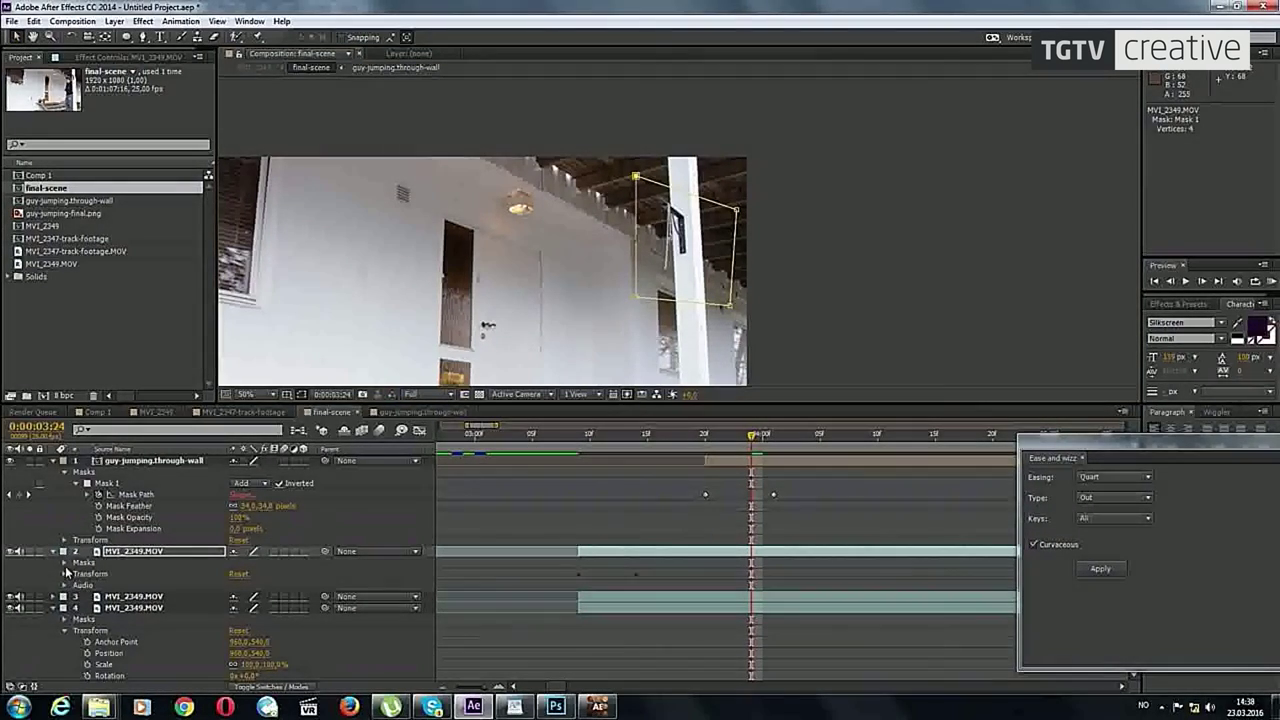
pyautogui.click(64, 562)
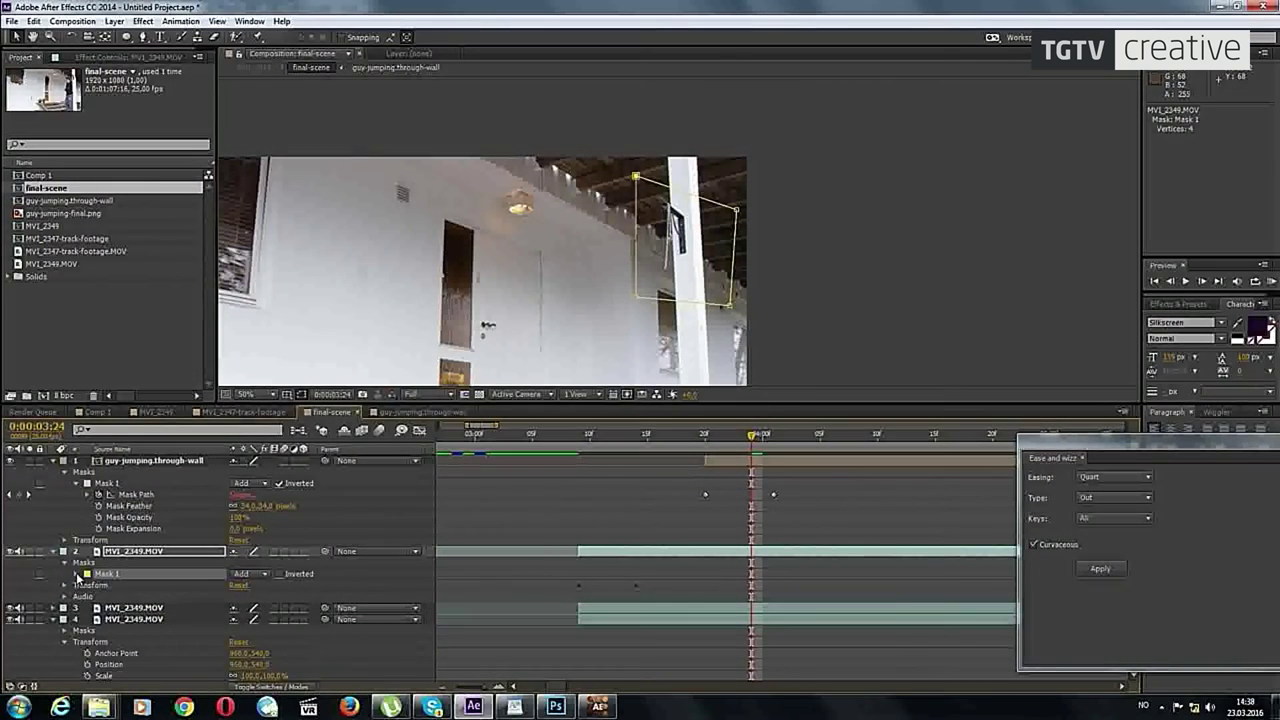
pyautogui.click(75, 574)
pyautogui.moveTo(262, 597); pyautogui.dragTo(270, 601)
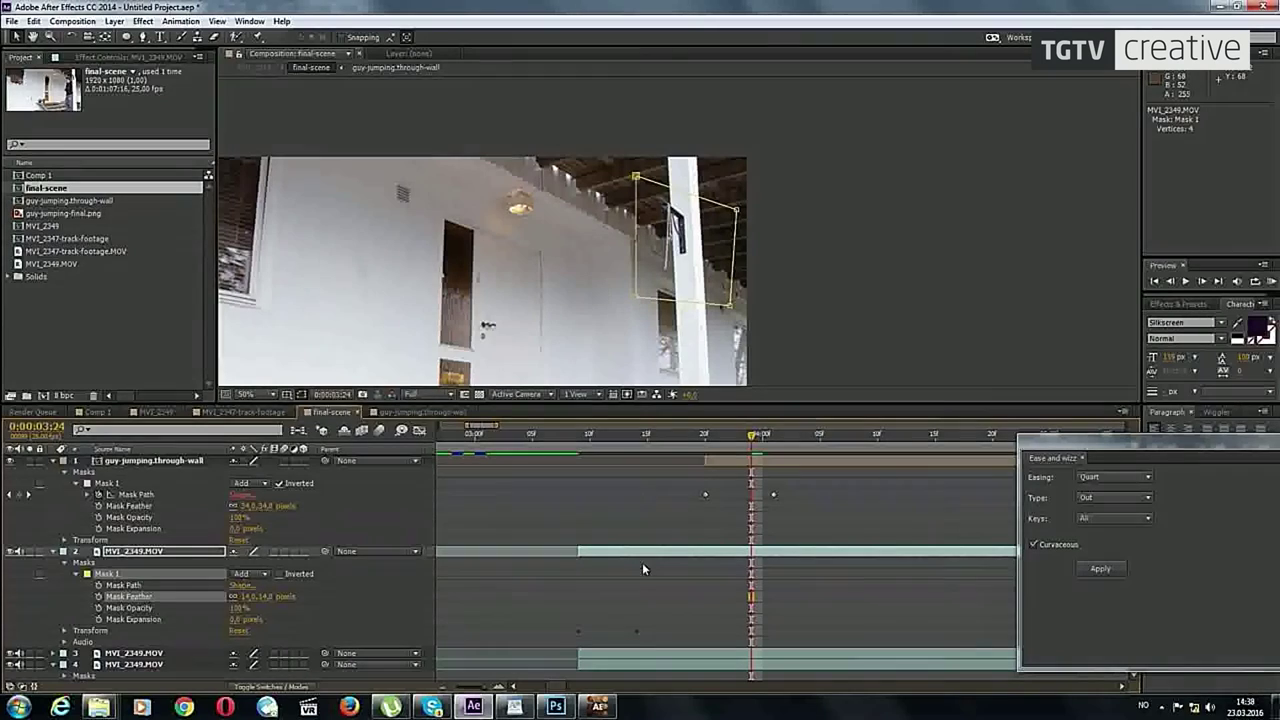
# Step: Slide the copy later in time and keyframe its Opacity, raising it to reveal the man
pyautogui.moveTo(640, 556); pyautogui.dragTo(542, 556)
pyautogui.click(513, 690)
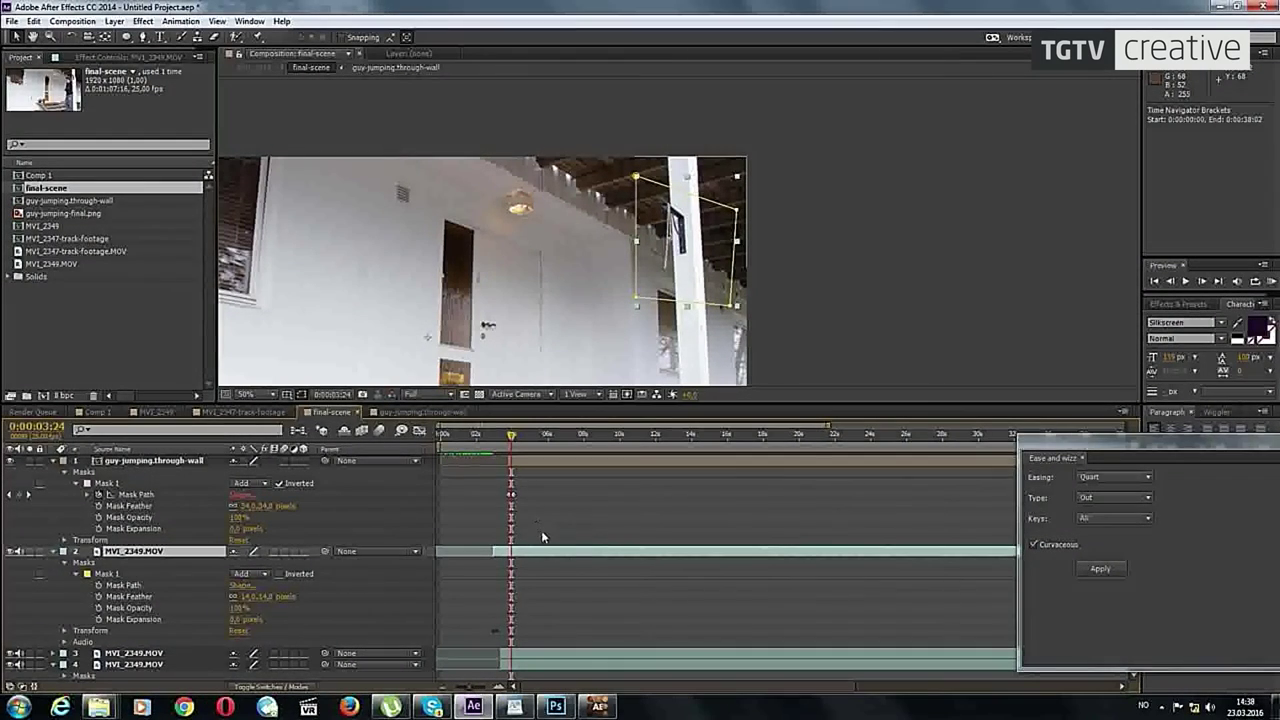
pyautogui.moveTo(538, 558)
pyautogui.mouseDown()
pyautogui.moveTo(674, 558)
pyautogui.moveTo(442, 567)
pyautogui.mouseUp()
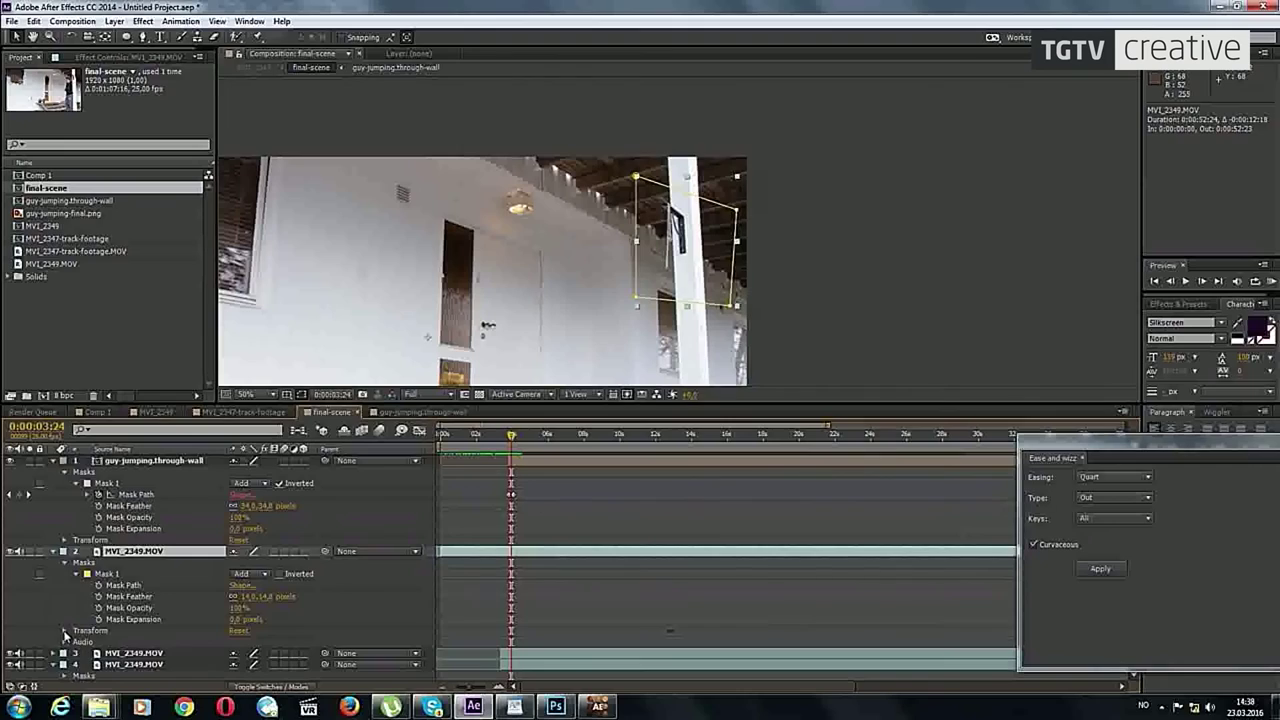
pyautogui.click(64, 633)
pyautogui.click(87, 675)
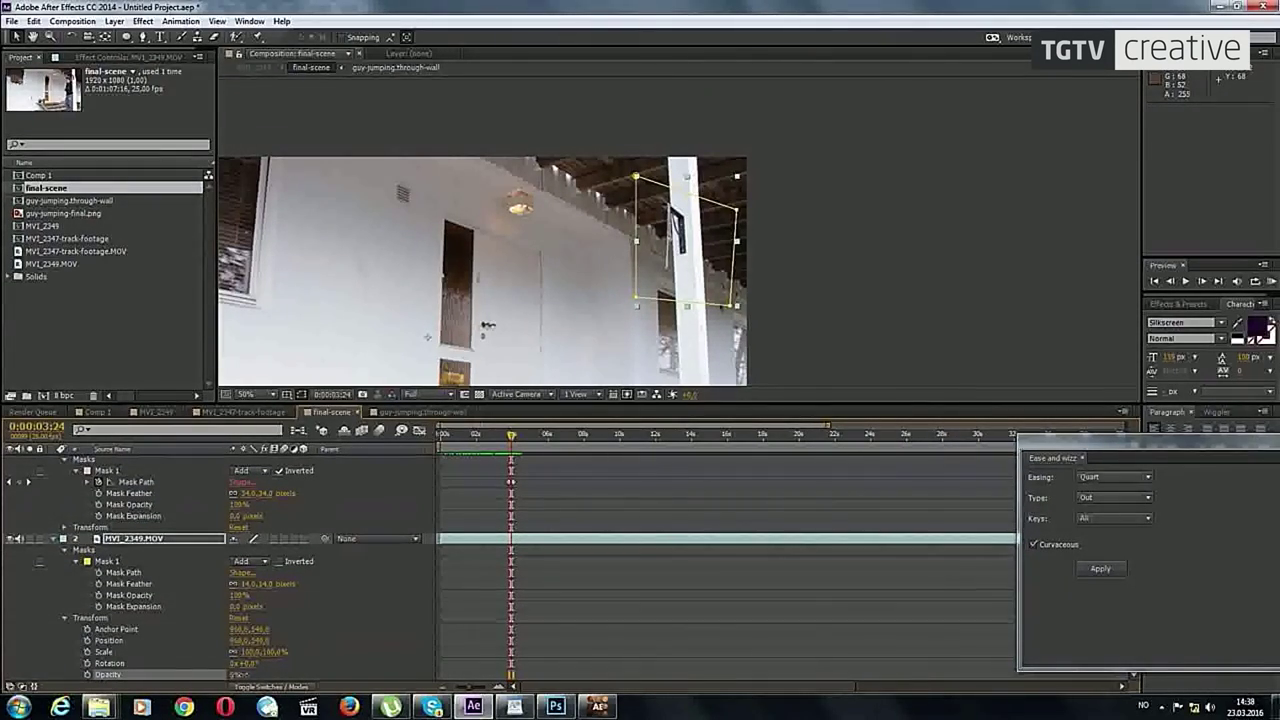
pyautogui.moveTo(239, 675); pyautogui.dragTo(371, 675)
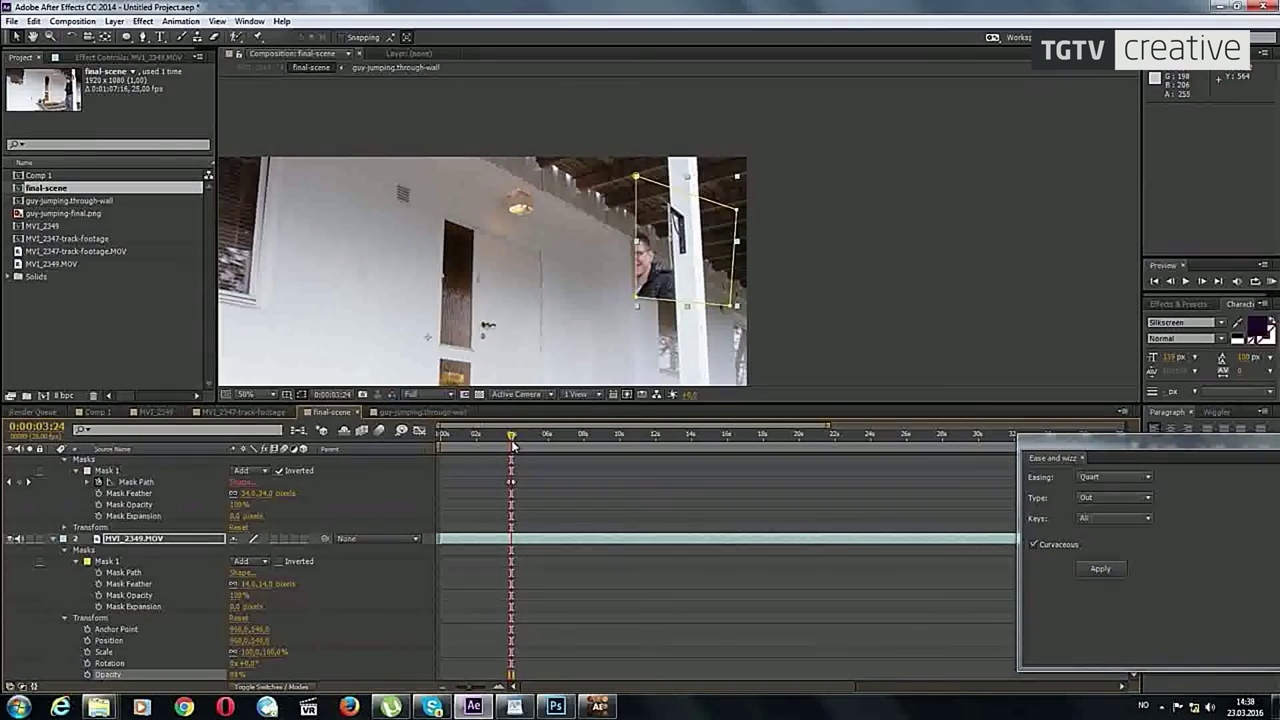
pyautogui.moveTo(545, 449); pyautogui.dragTo(510, 449)
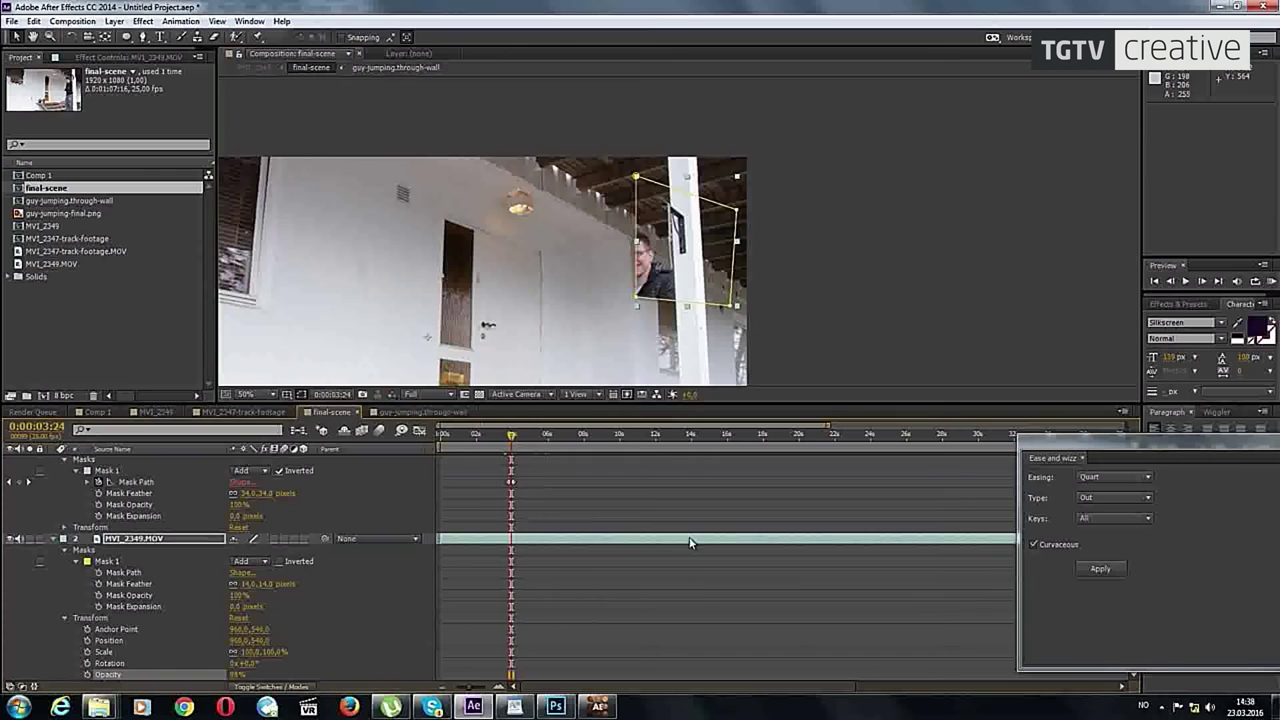
pyautogui.moveTo(575, 538); pyautogui.dragTo(535, 534)
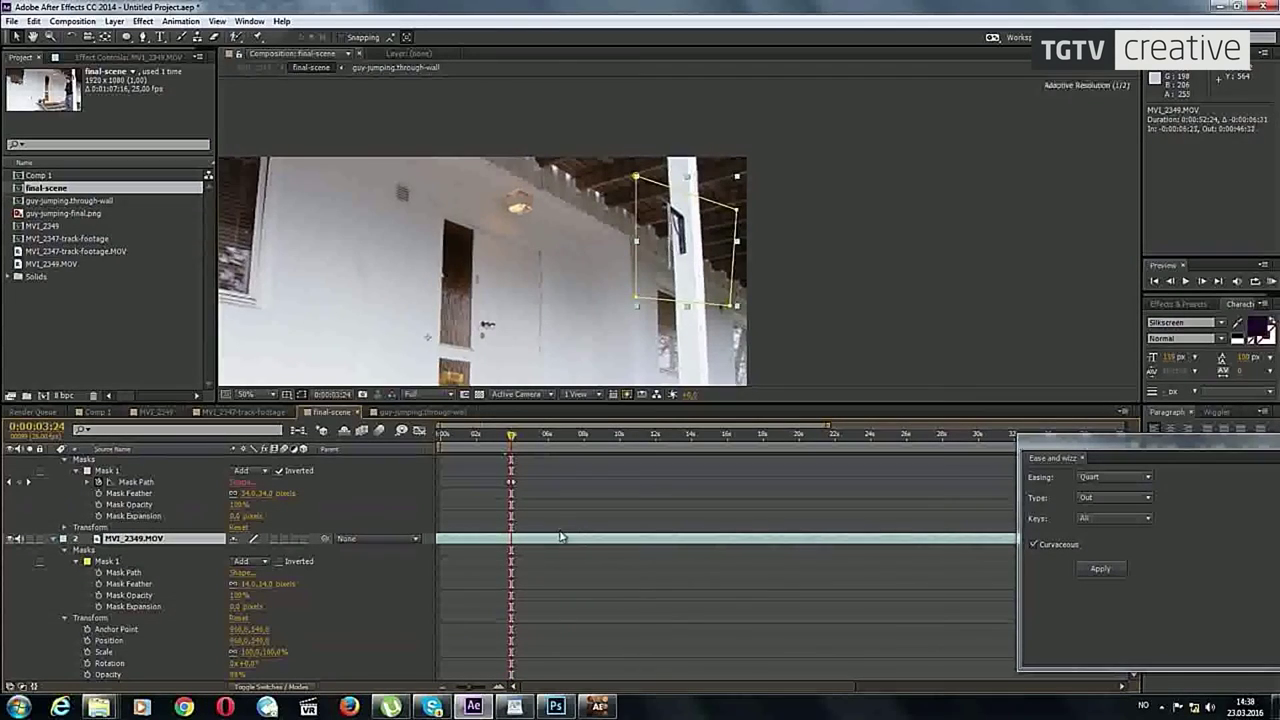
# Step: Reshape the mask around the pillar top by moving its three corners inward
pyautogui.moveTo(632, 303); pyautogui.dragTo(659, 271)
pyautogui.moveTo(636, 177); pyautogui.dragTo(641, 181)
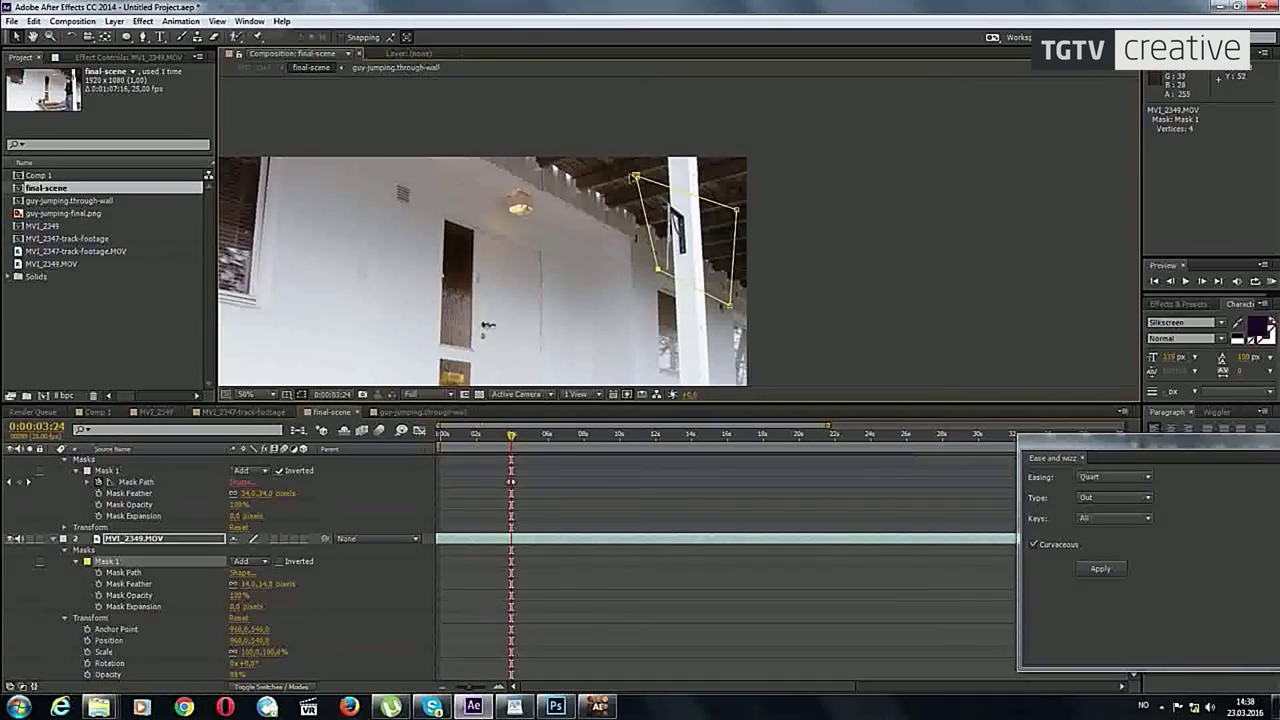
pyautogui.moveTo(730, 302); pyautogui.dragTo(696, 283)
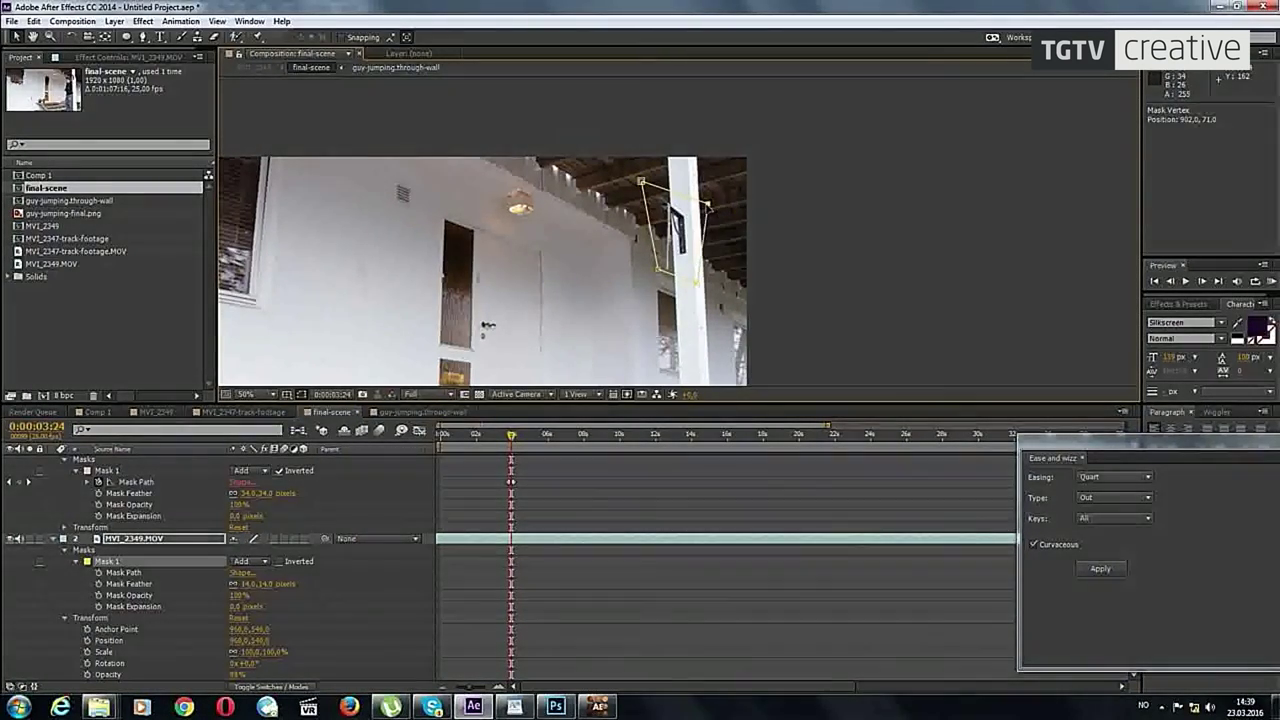
pyautogui.press('-')
pyautogui.press('-')
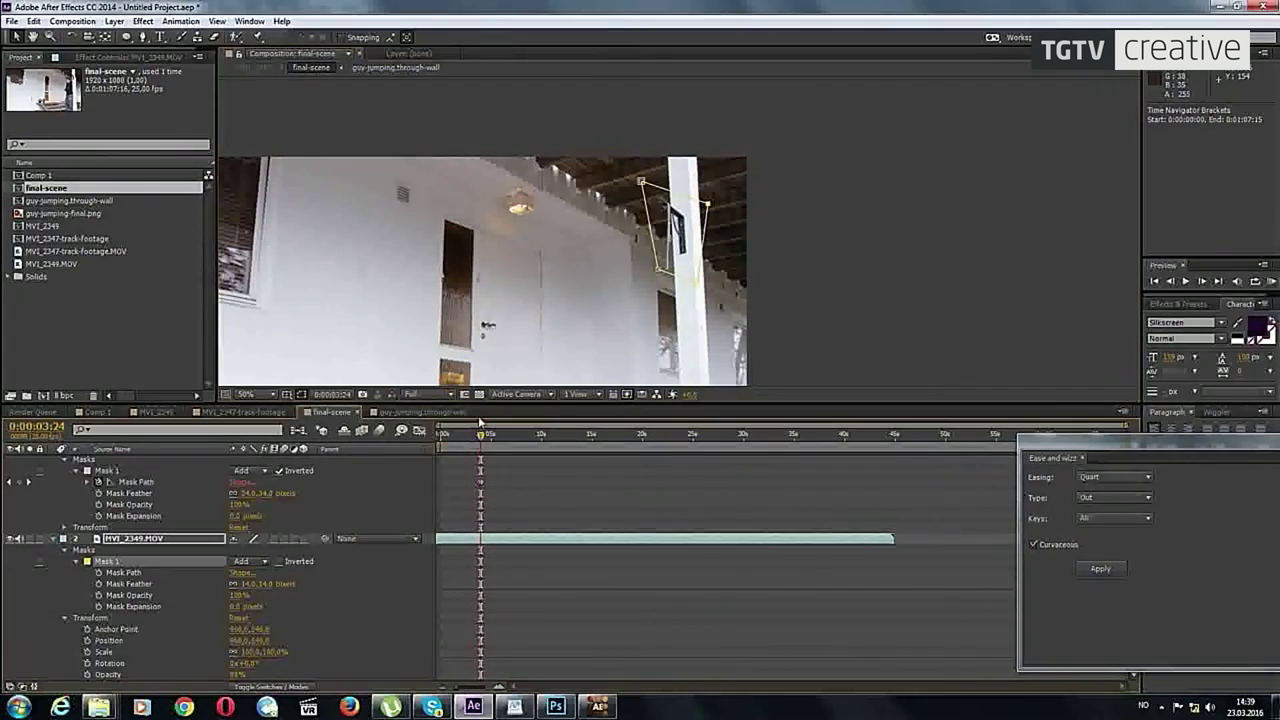
pyautogui.moveTo(478, 418); pyautogui.dragTo(363, 453)
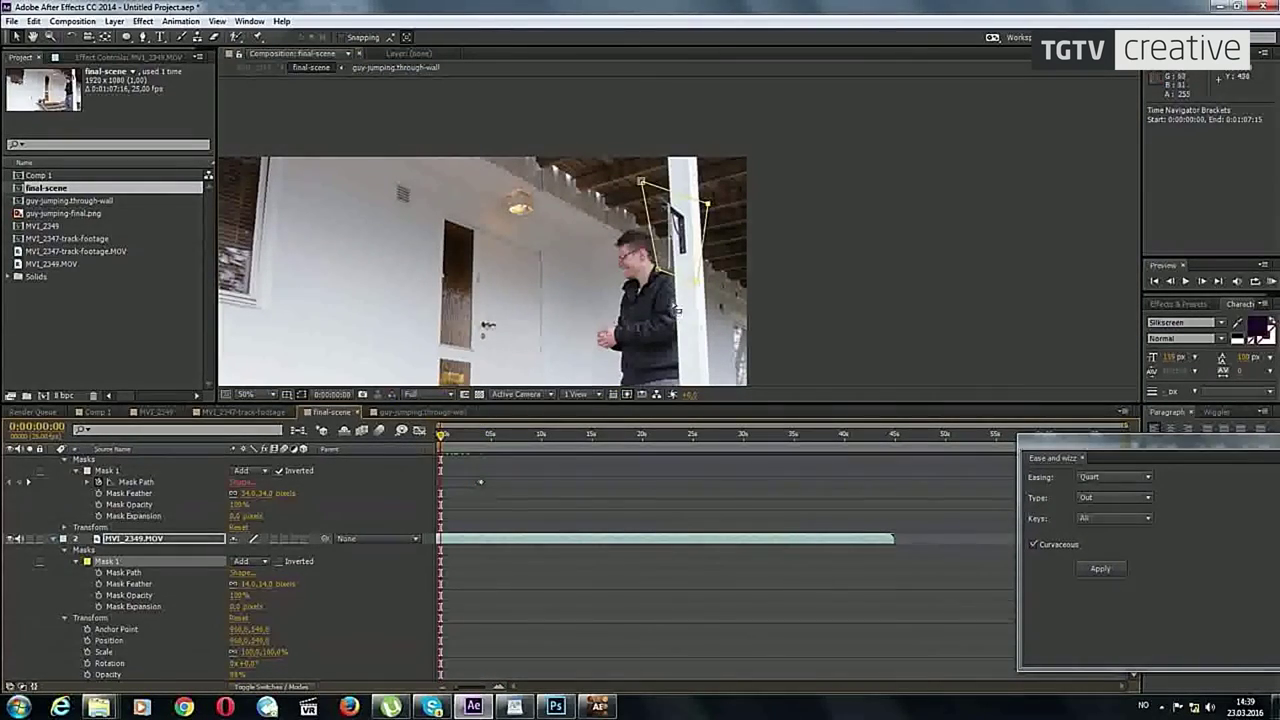
# Step: Select the top MVI_2349.MOV layer's Opacity property
pyautogui.click(455, 540)
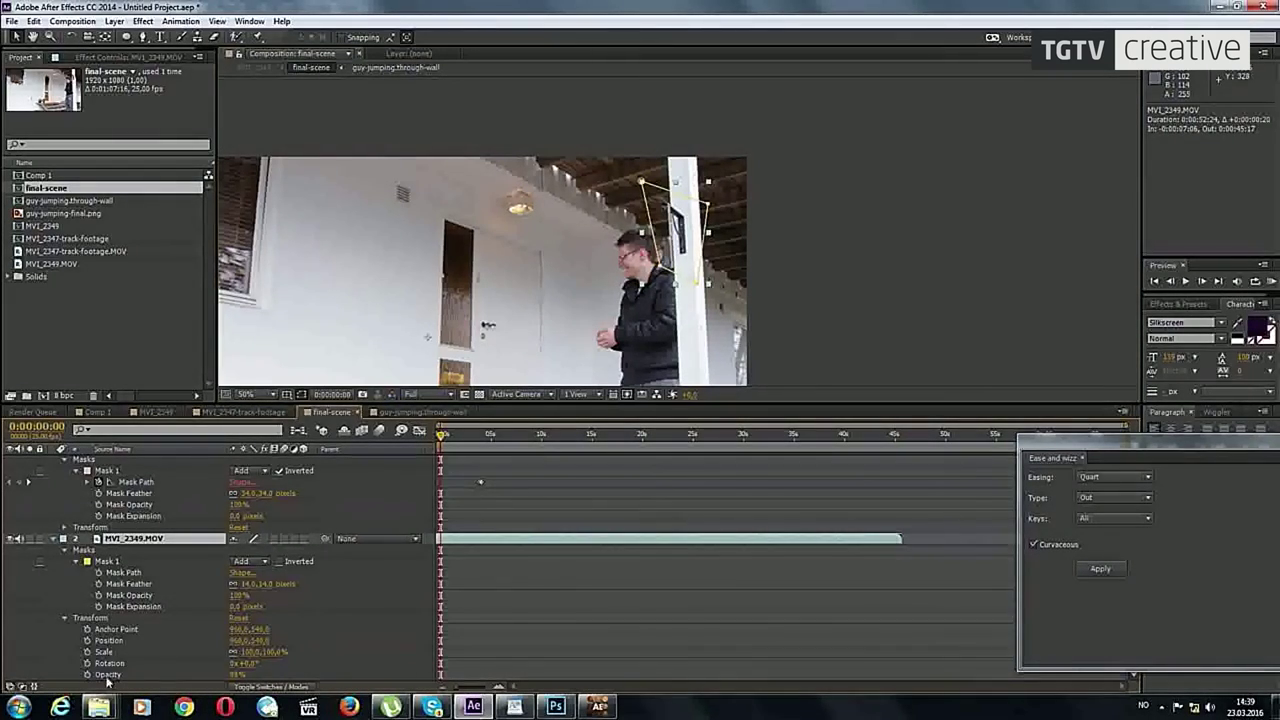
pyautogui.click(307, 671)
pyautogui.scroll(1, 713, 505)
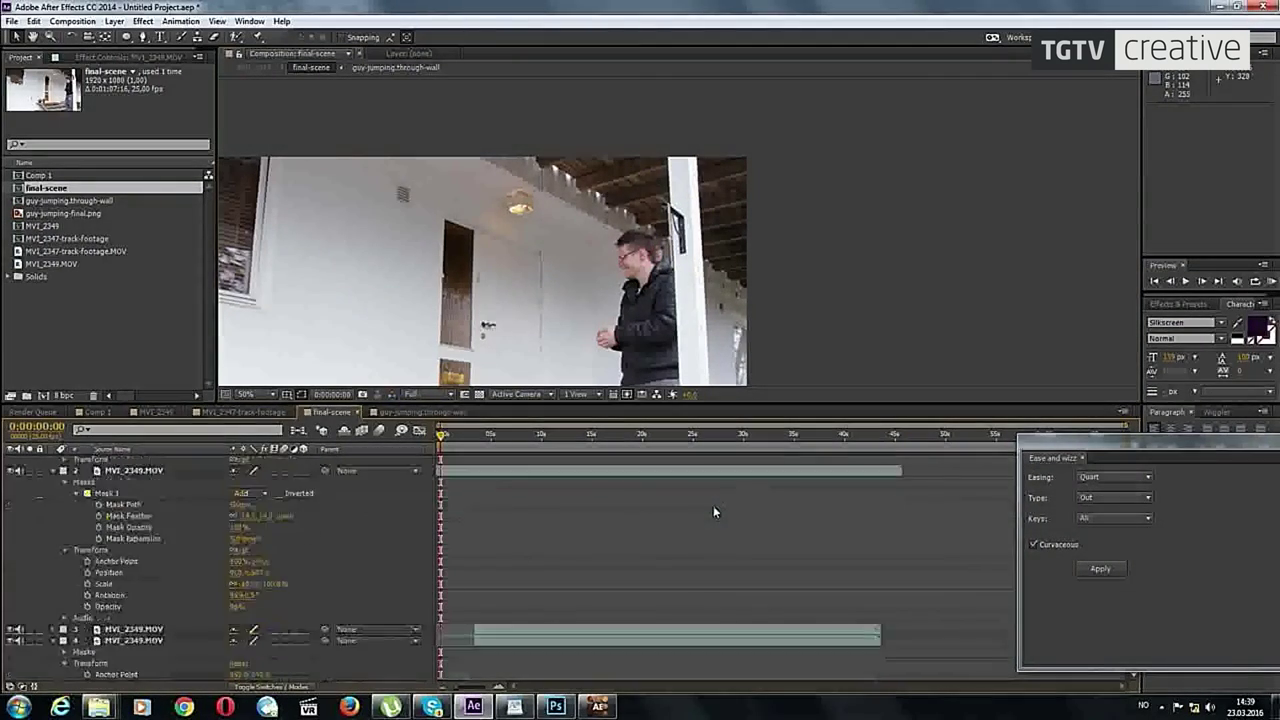
pyautogui.click(176, 553)
pyautogui.scroll(1, 185, 551)
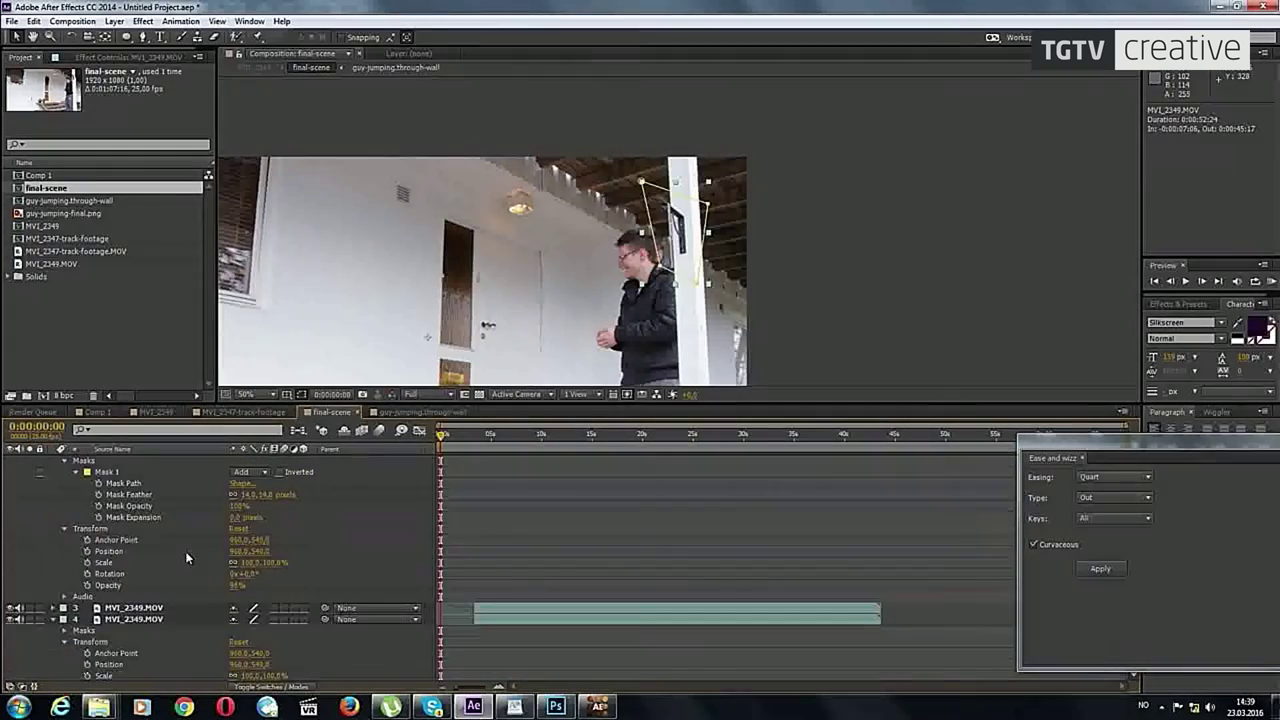
pyautogui.scroll(-2, 145, 612)
pyautogui.click(216, 619)
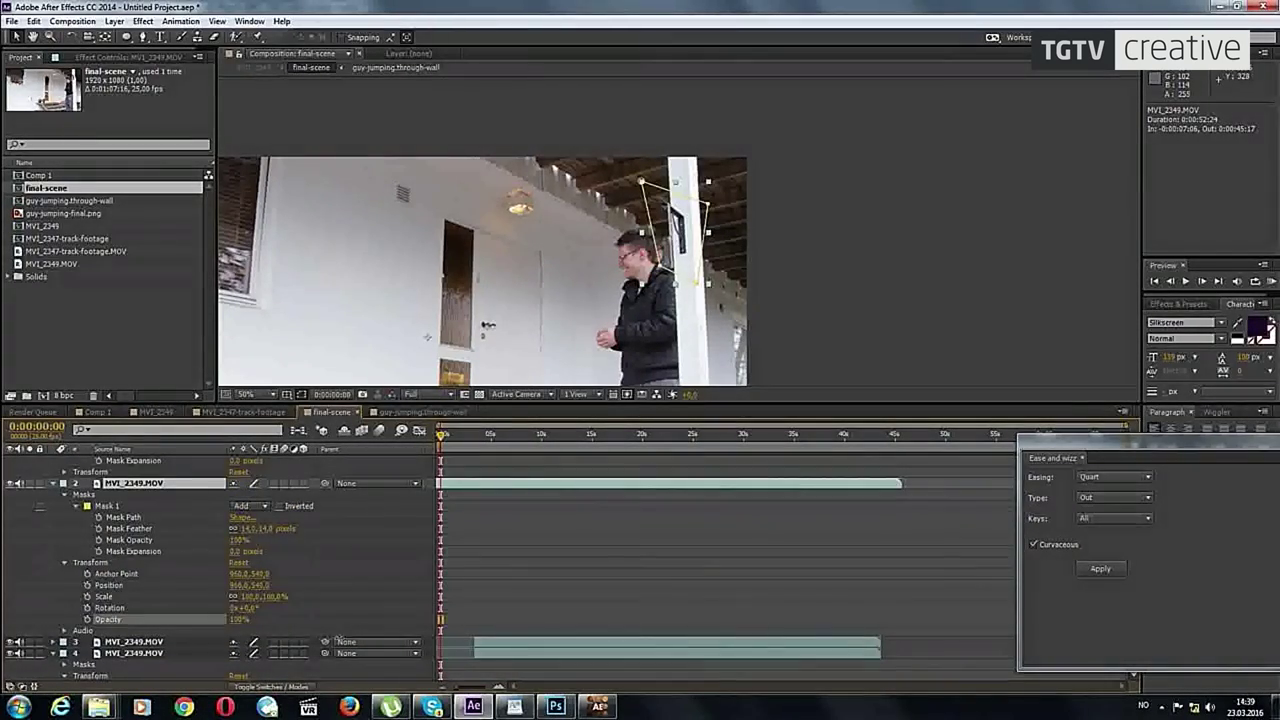
pyautogui.press('Return')
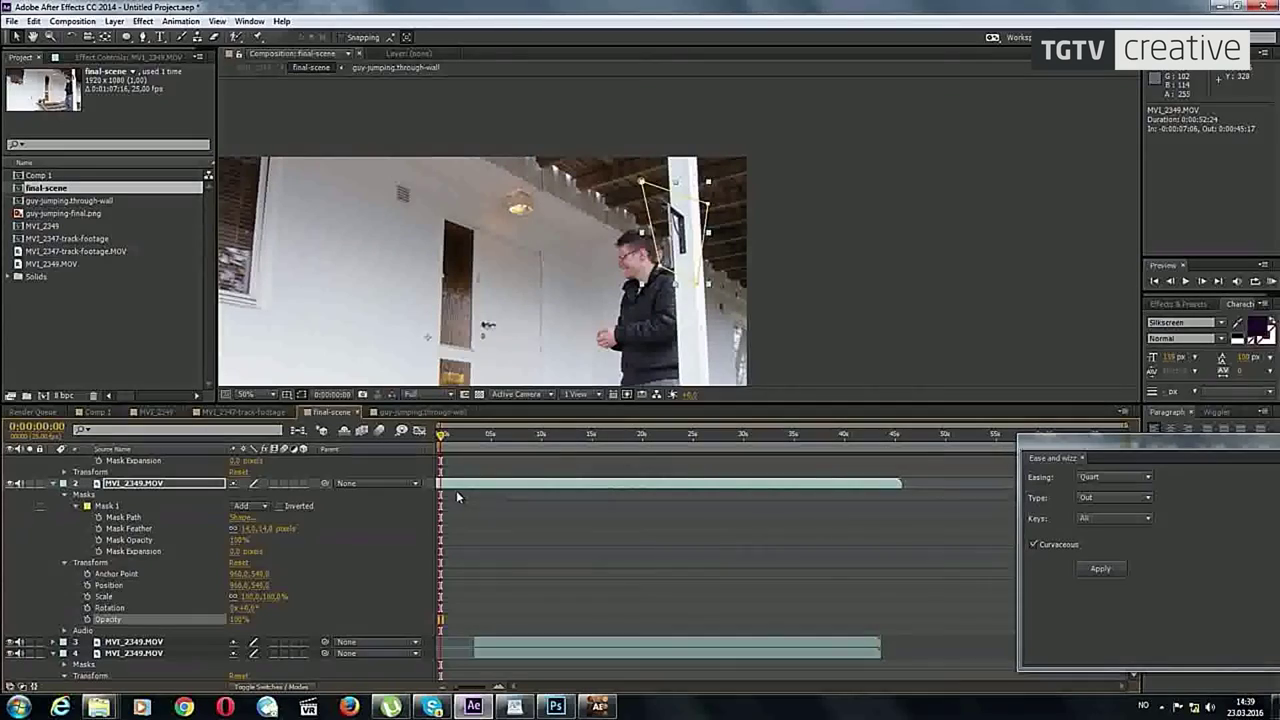
# Step: Scrub between 0:00:02:16 and 0:00:04:09 to check the man passing the pillar
pyautogui.moveTo(441, 434); pyautogui.dragTo(470, 442)
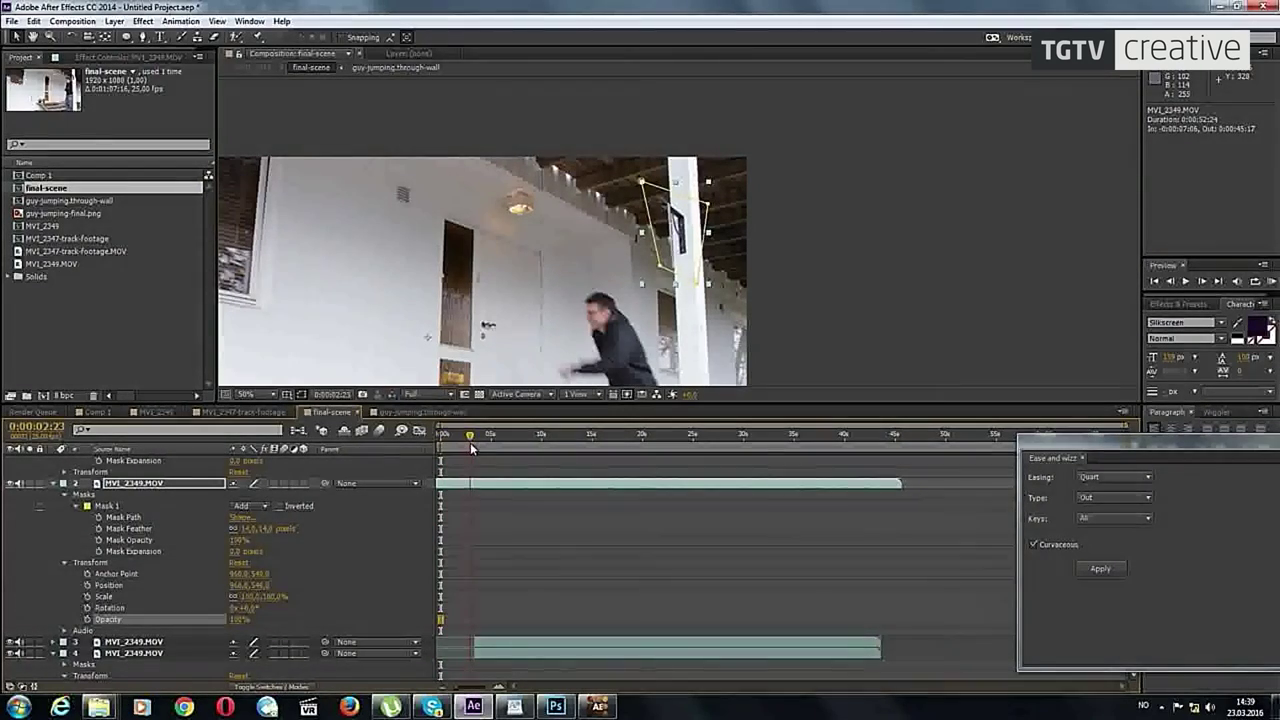
pyautogui.click(488, 483)
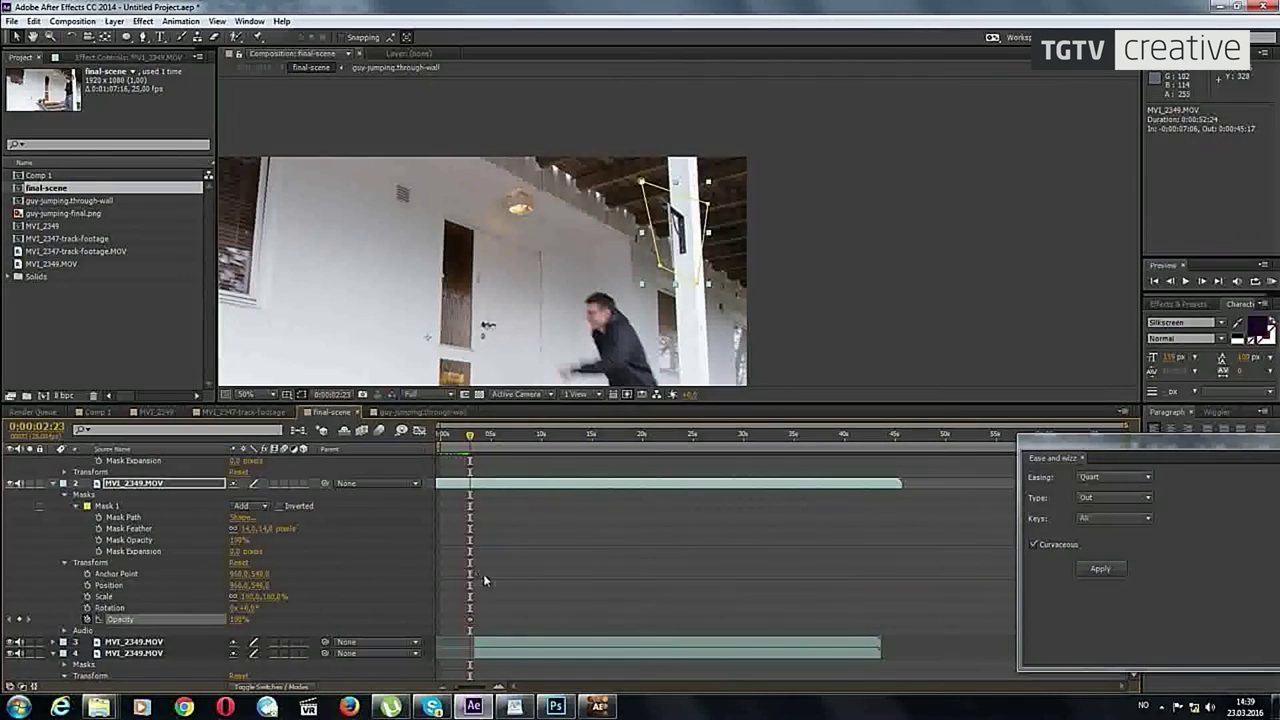
pyautogui.press('pagedown')
pyautogui.press('pagedown')
pyautogui.press('pagedown')
pyautogui.moveTo(472, 436); pyautogui.dragTo(467, 438)
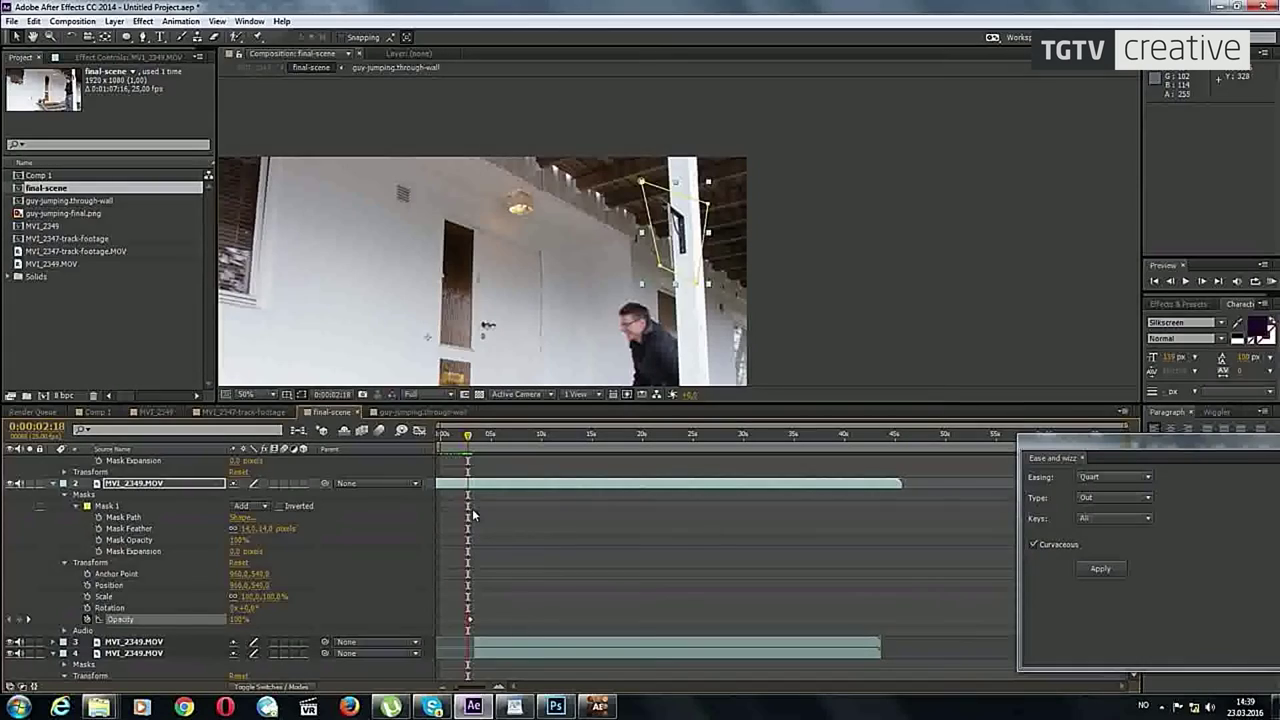
pyautogui.click(485, 435)
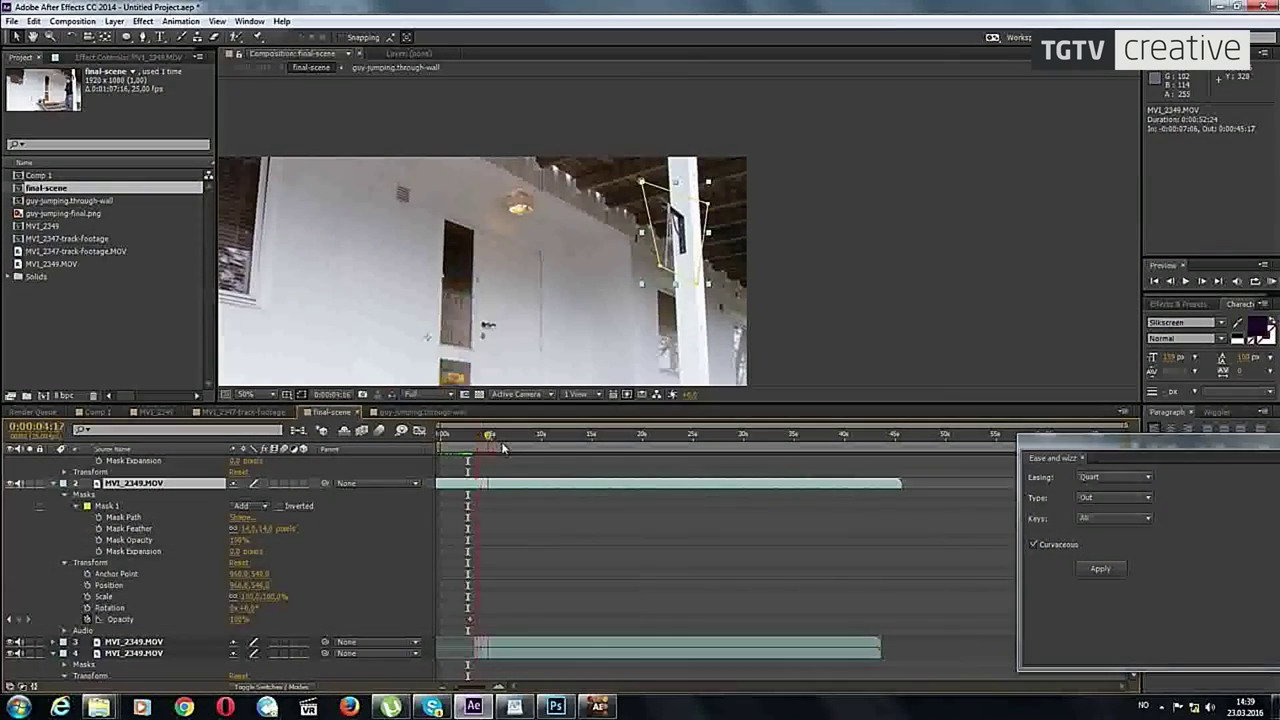
pyautogui.moveTo(473, 448); pyautogui.dragTo(462, 447)
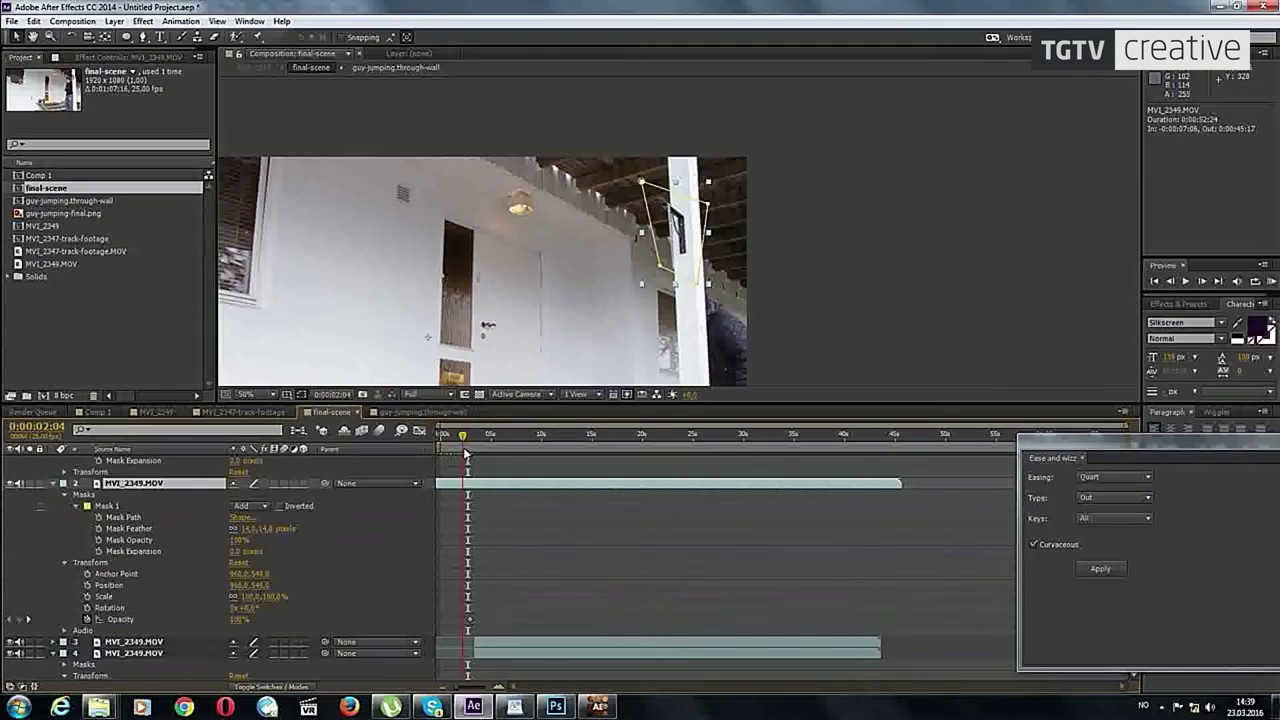
pyautogui.rightClick(489, 491)
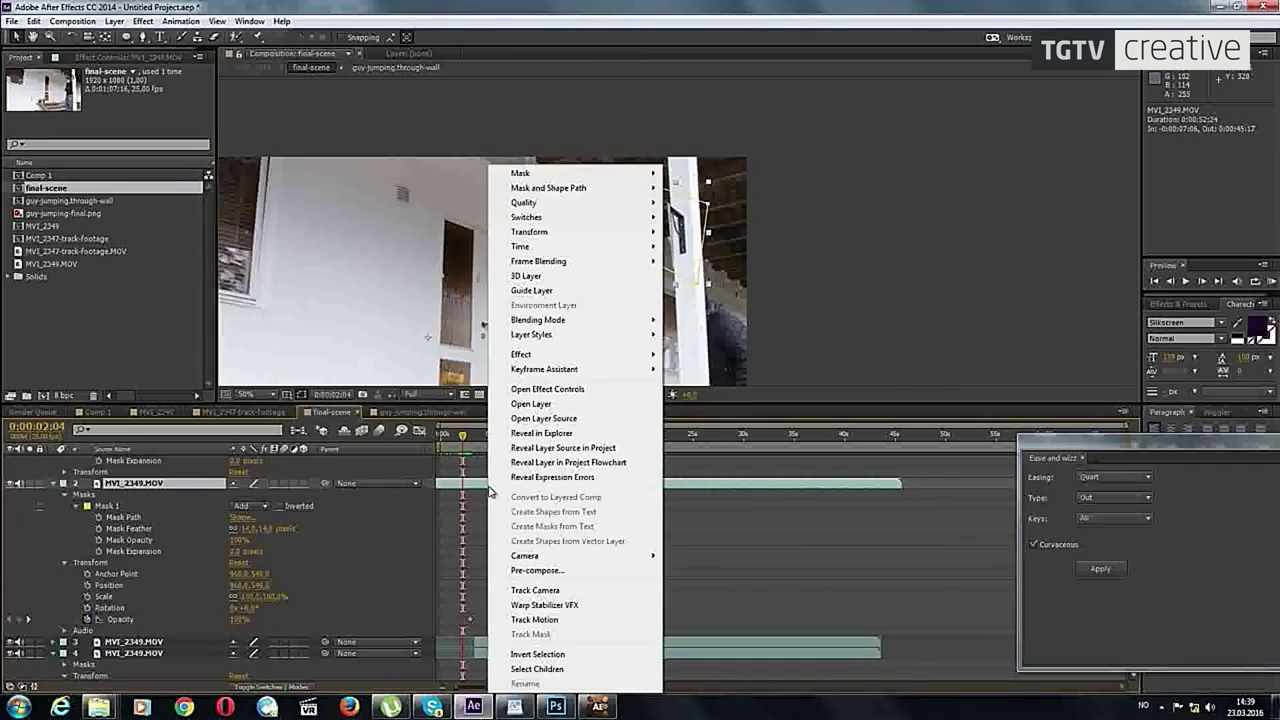
pyautogui.moveTo(572, 248)
pyautogui.click(730, 248)
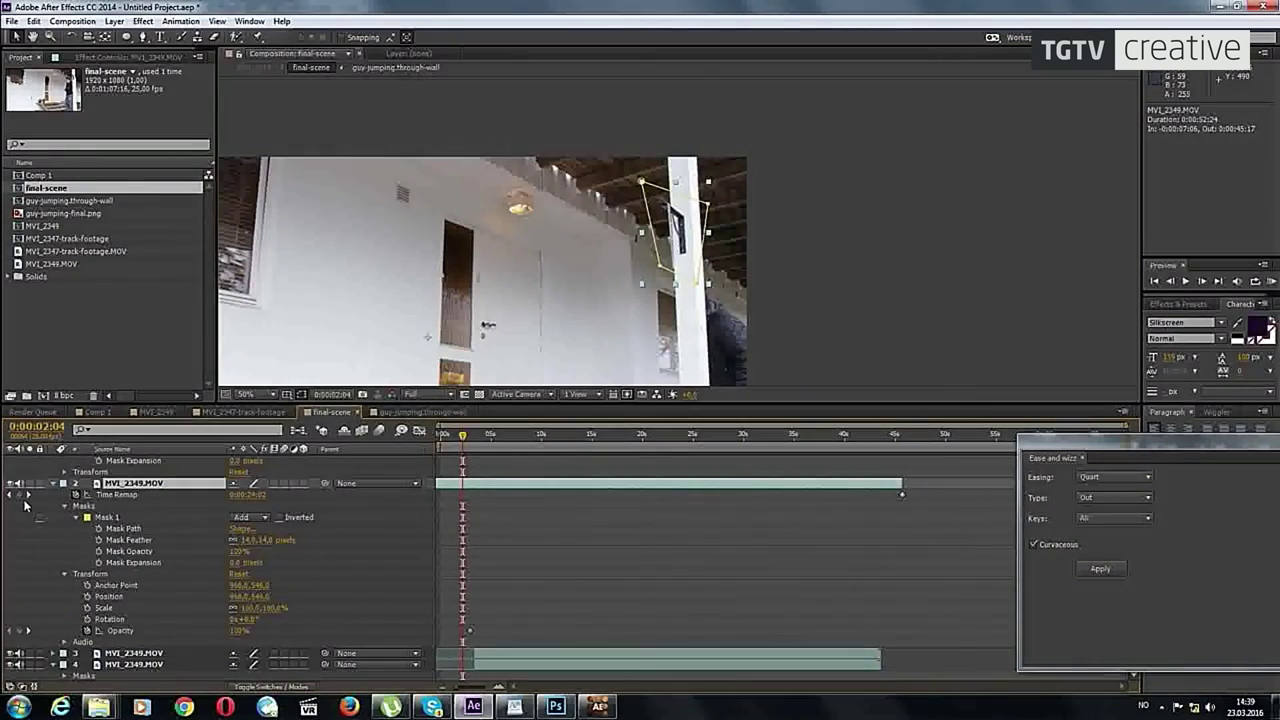
pyautogui.moveTo(468, 690); pyautogui.dragTo(500, 688)
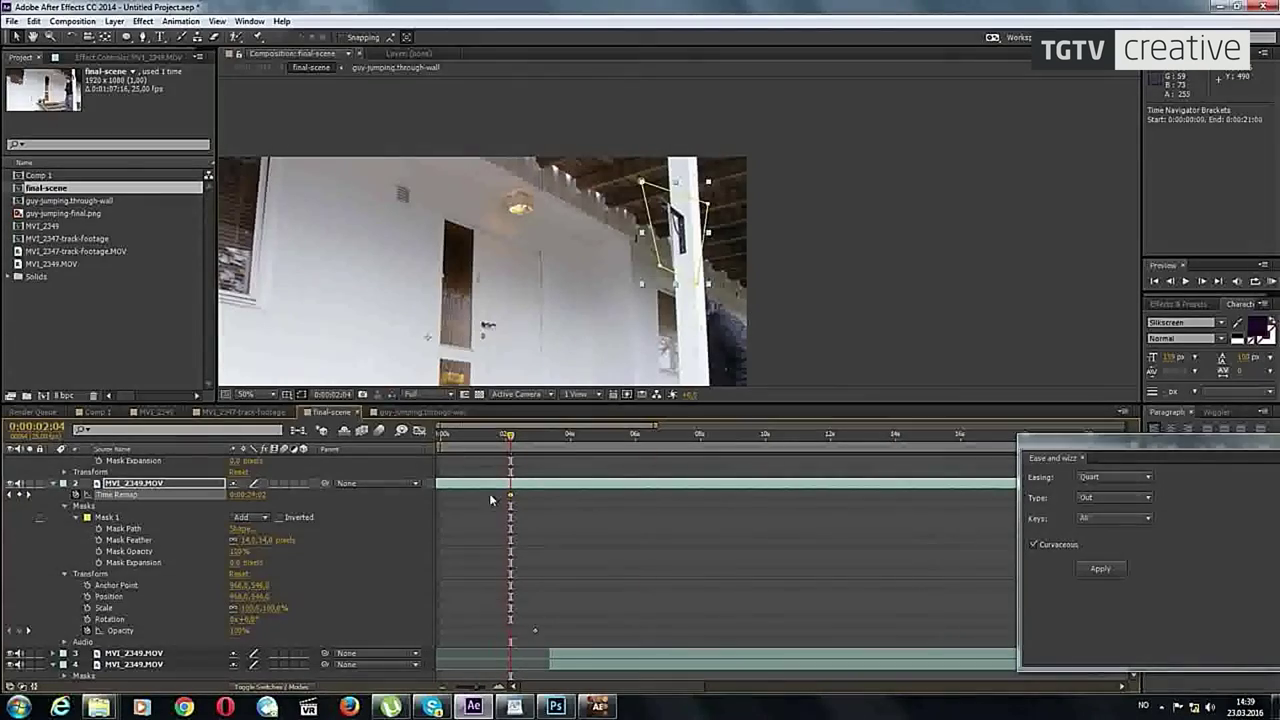
pyautogui.moveTo(597, 436)
pyautogui.mouseDown()
pyautogui.moveTo(575, 450)
pyautogui.moveTo(561, 440)
pyautogui.mouseUp()
pyautogui.click(20, 495)
pyautogui.moveTo(561, 495); pyautogui.dragTo(521, 498)
pyautogui.press('space')
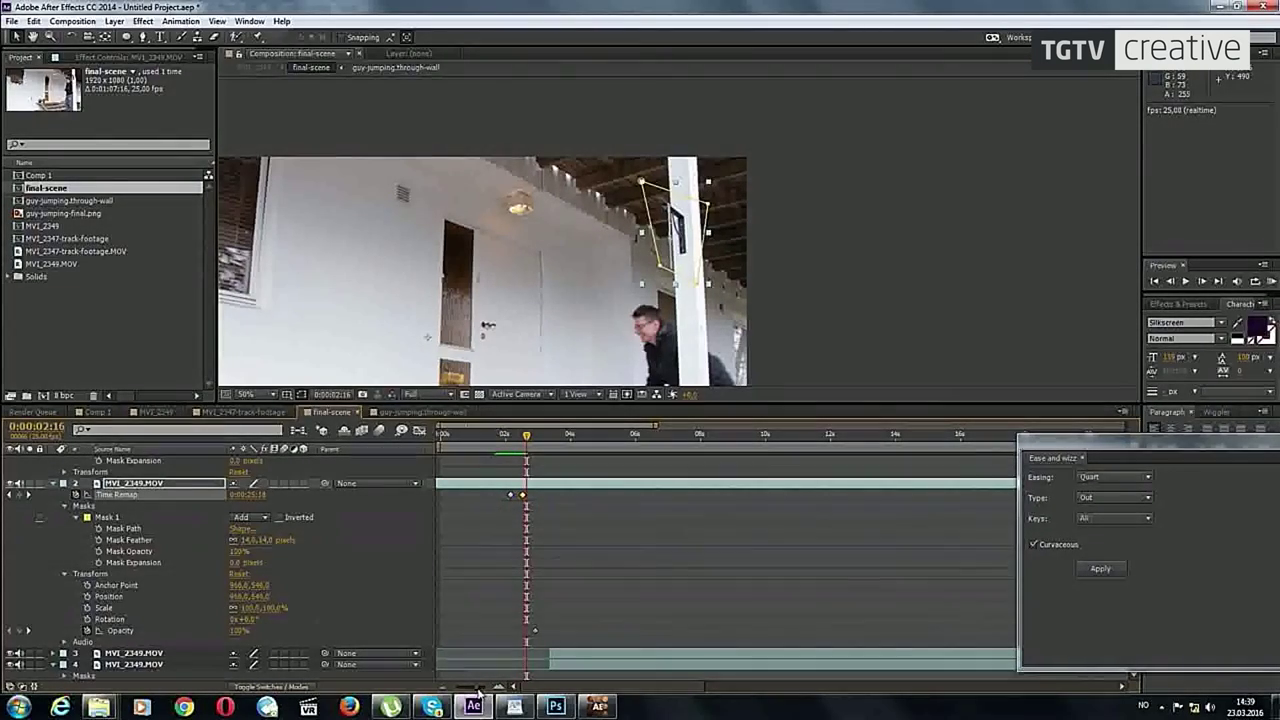
pyautogui.press('=')
pyautogui.press('=')
pyautogui.press('=')
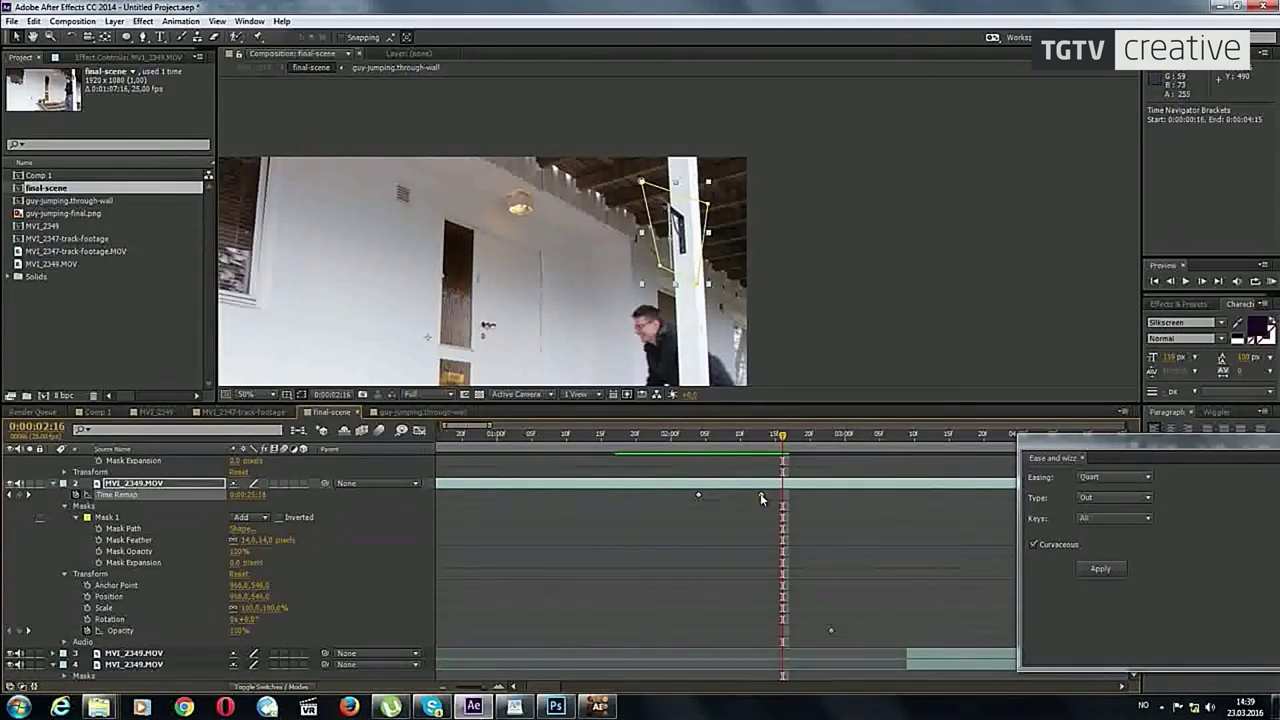
pyautogui.moveTo(761, 498); pyautogui.dragTo(700, 498)
pyautogui.press('j')
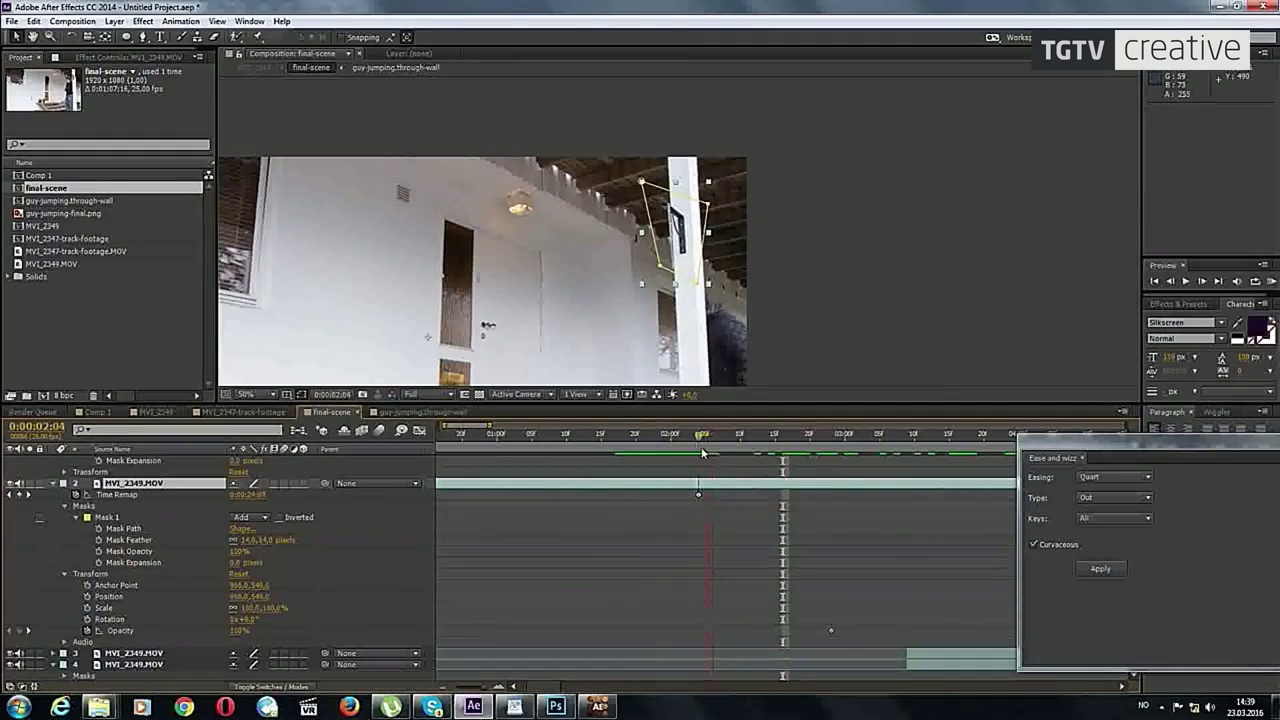
pyautogui.press('pagedown')
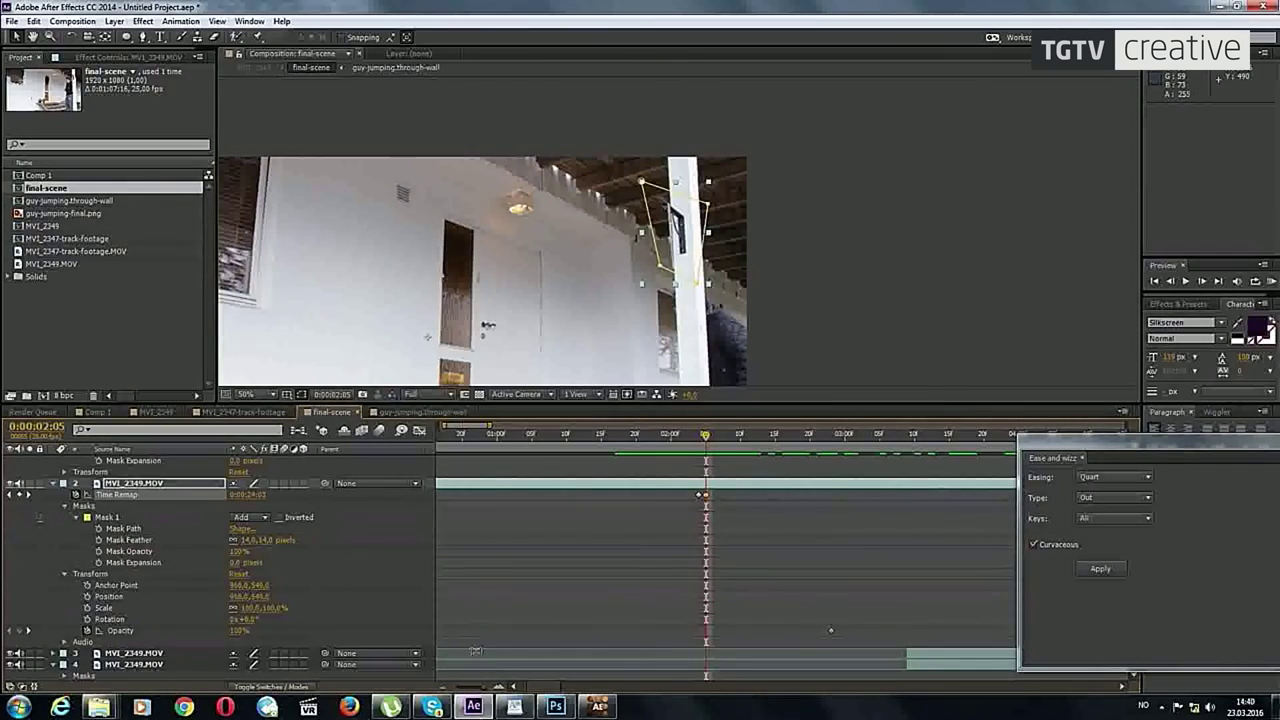
pyautogui.moveTo(498, 686); pyautogui.dragTo(463, 683)
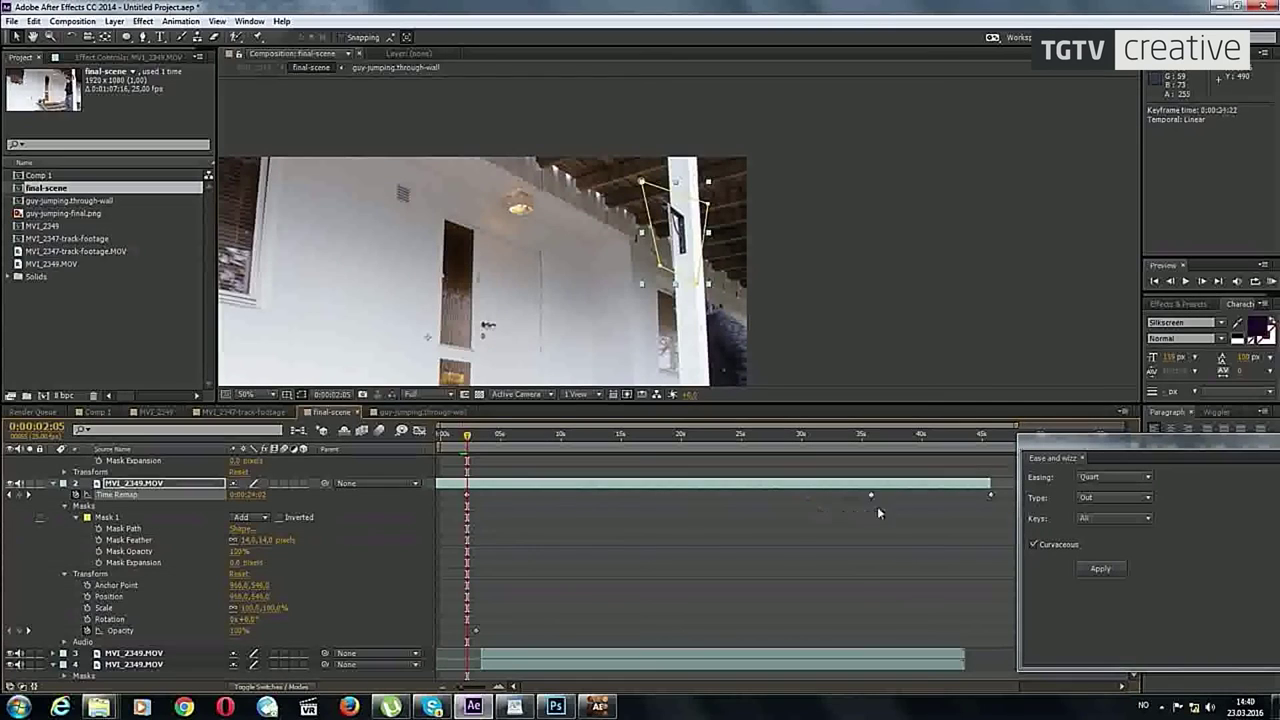
pyautogui.moveTo(970, 503); pyautogui.dragTo(985, 504)
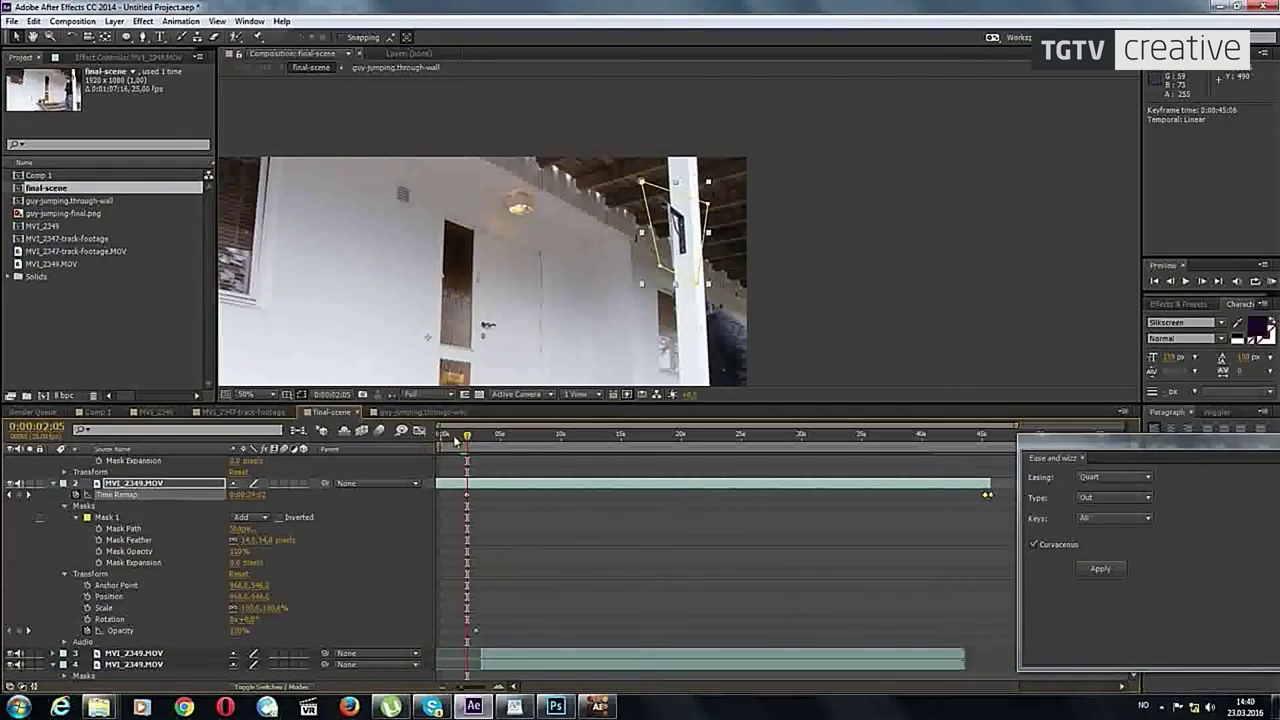
pyautogui.press('space')
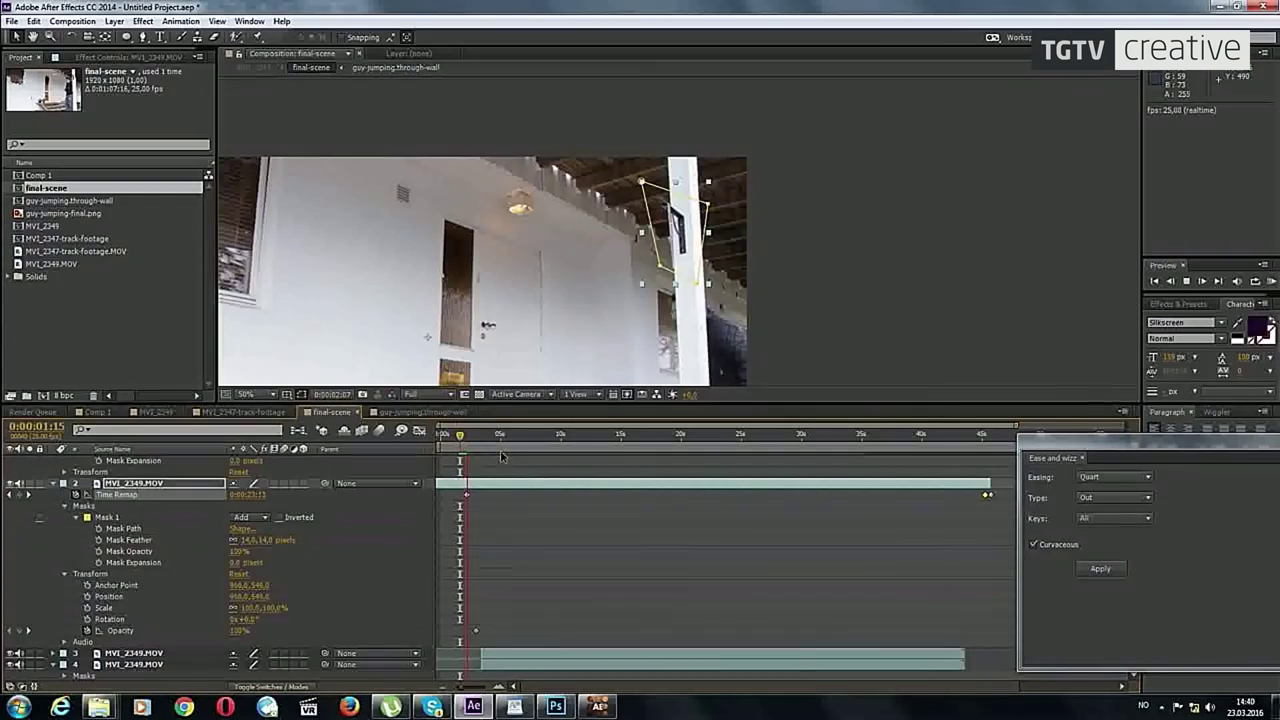
pyautogui.press('space')
pyautogui.click(474, 433)
pyautogui.scroll(-5, 475, 307)
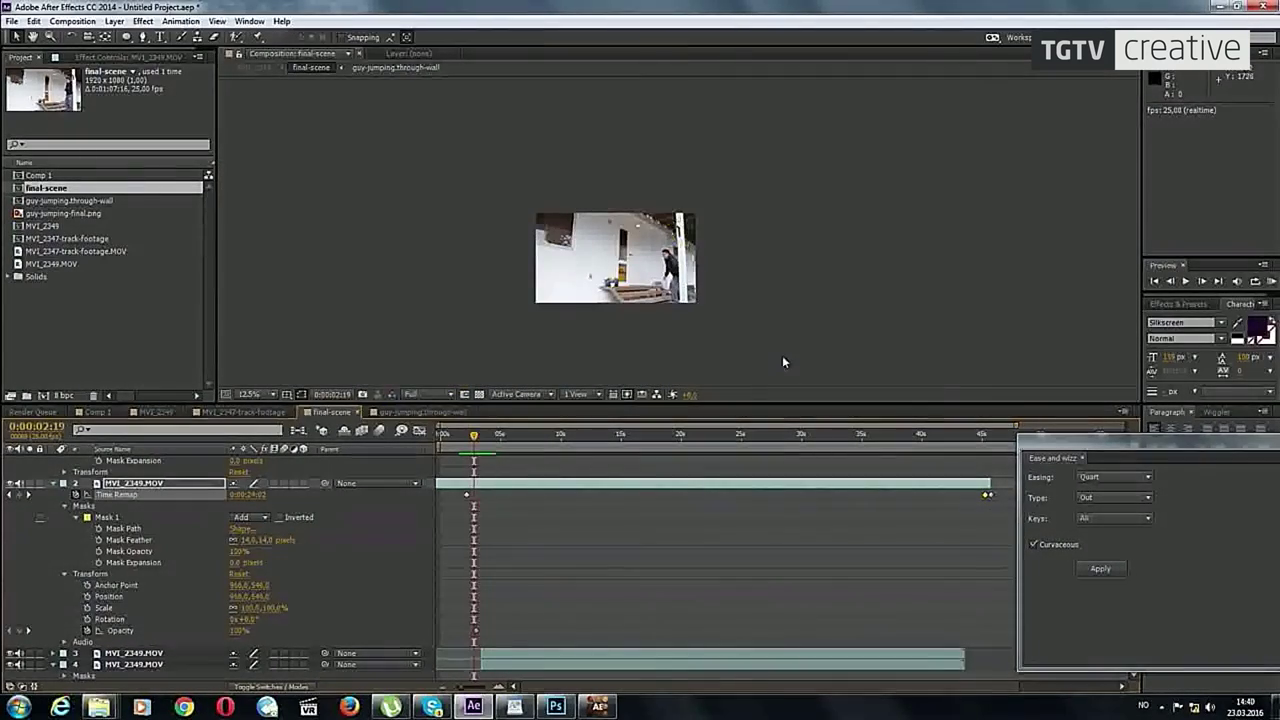
pyautogui.scroll(3, 590, 307)
pyautogui.press('space')
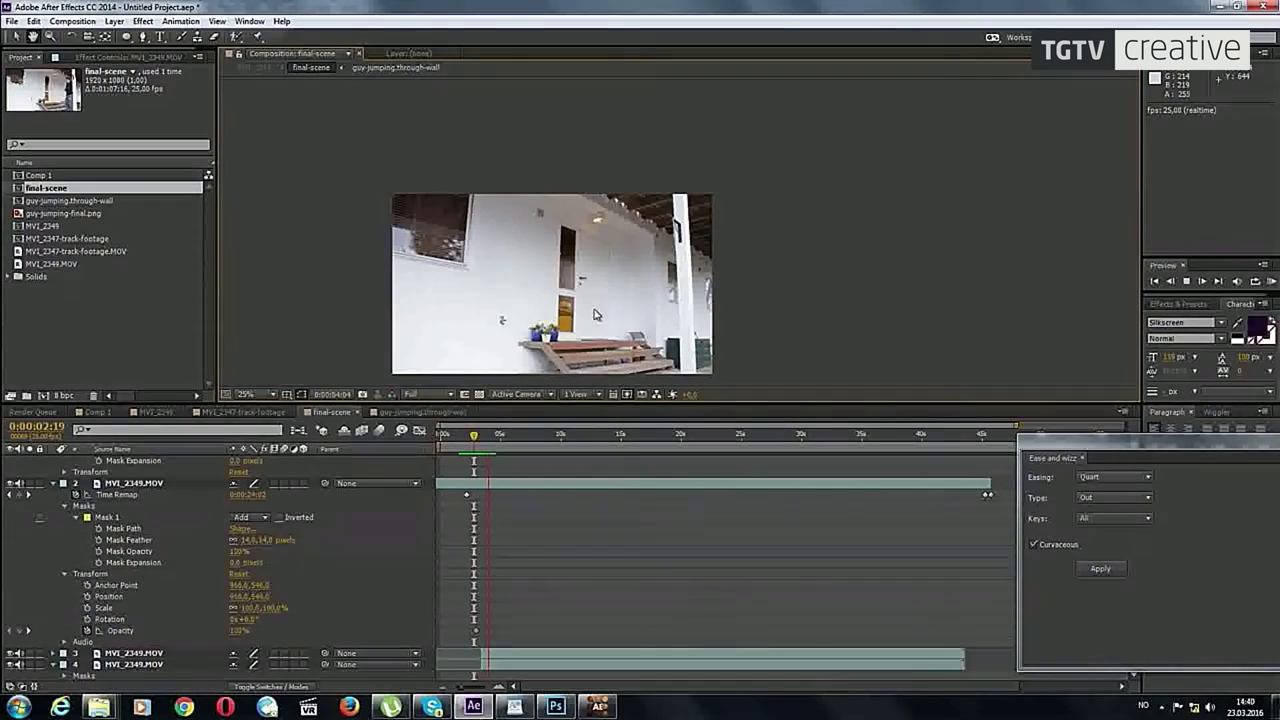
pyautogui.click(477, 433)
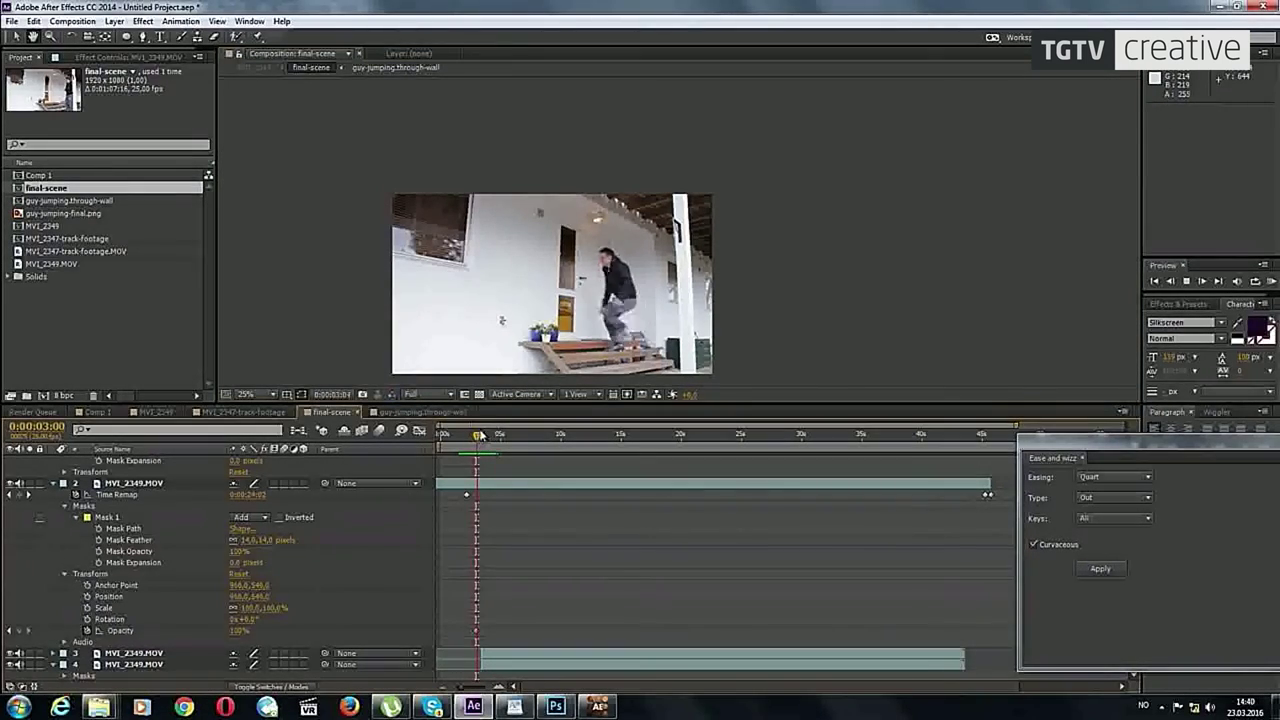
pyautogui.click(489, 445)
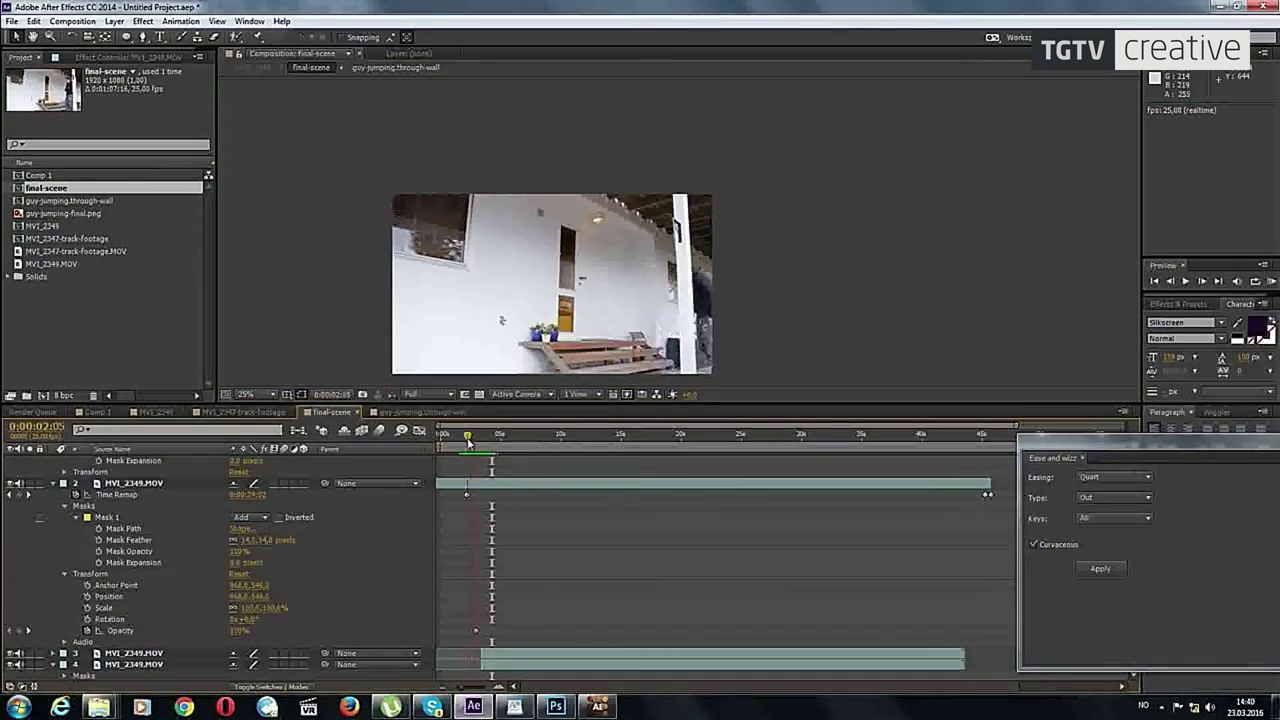
pyautogui.moveTo(489, 445); pyautogui.dragTo(485, 445)
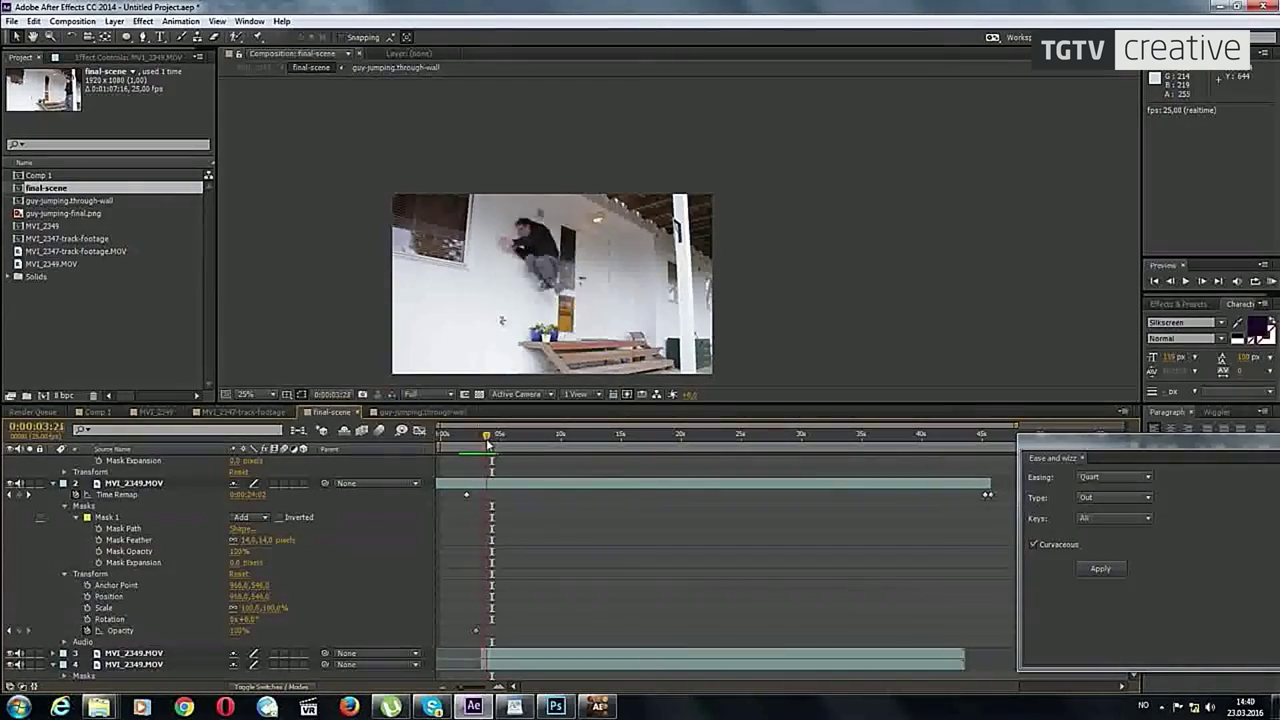
pyautogui.press('space')
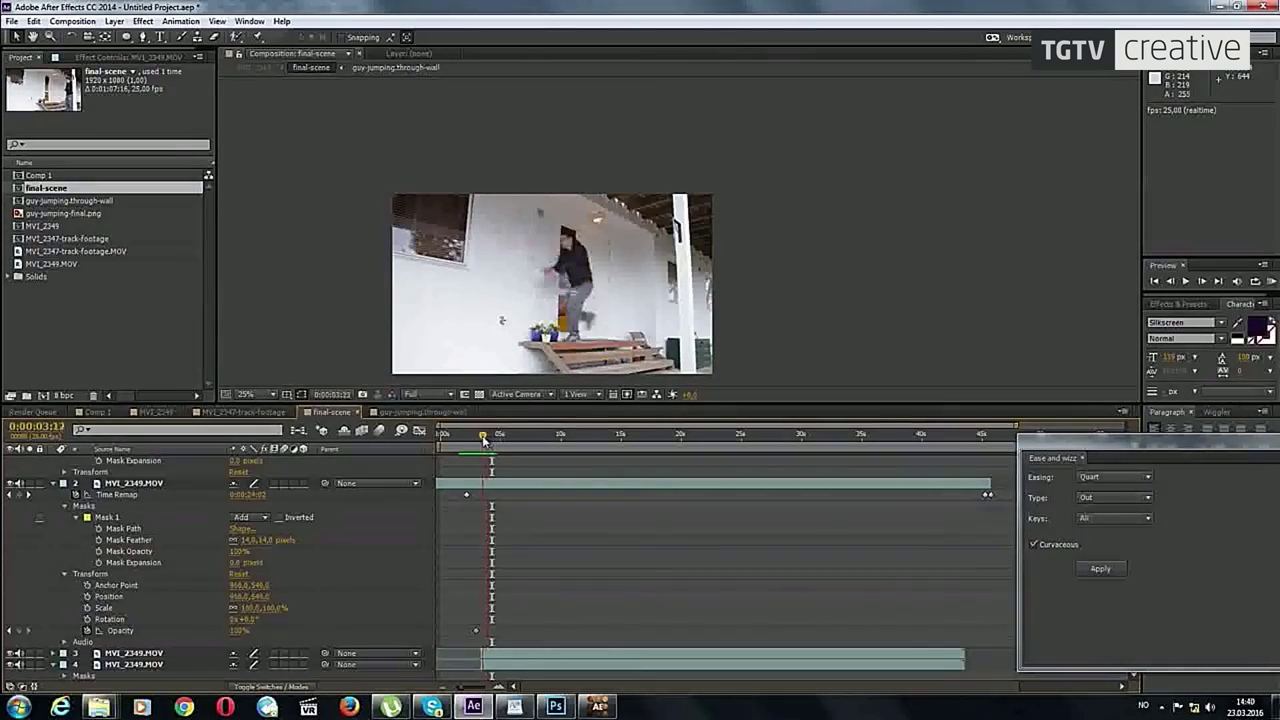
pyautogui.moveTo(487, 440); pyautogui.dragTo(482, 440)
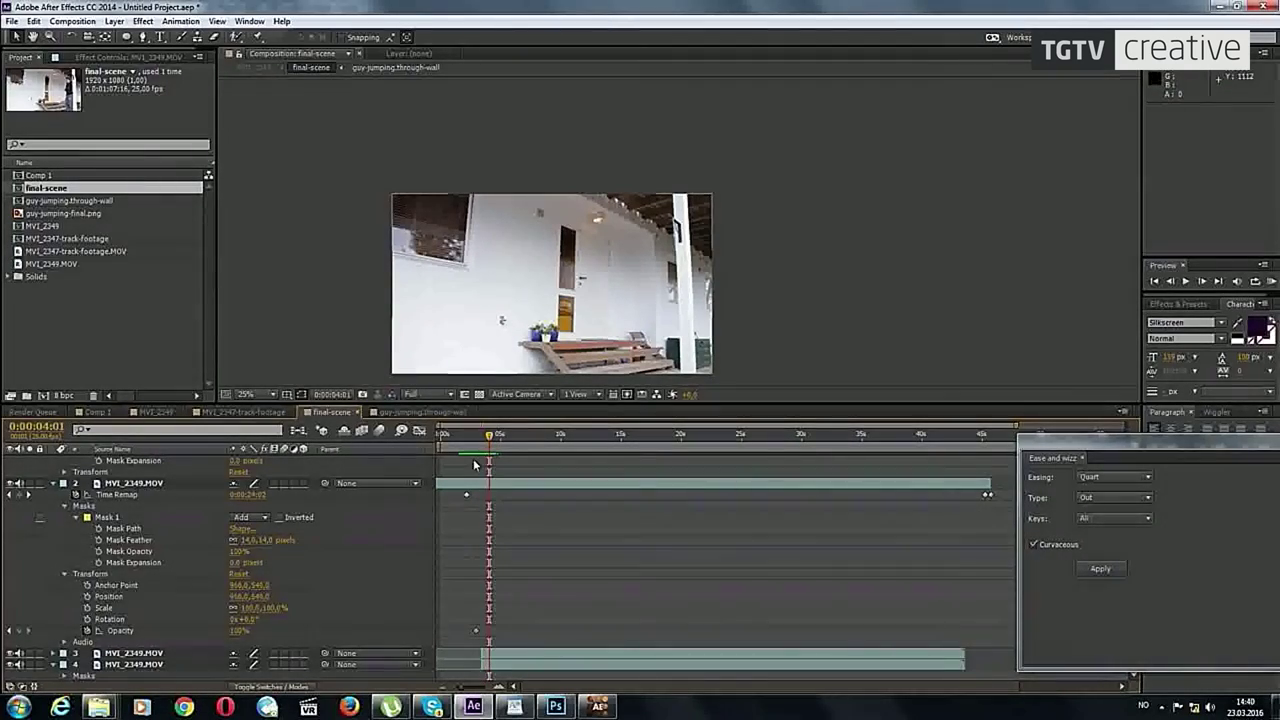
pyautogui.press('space')
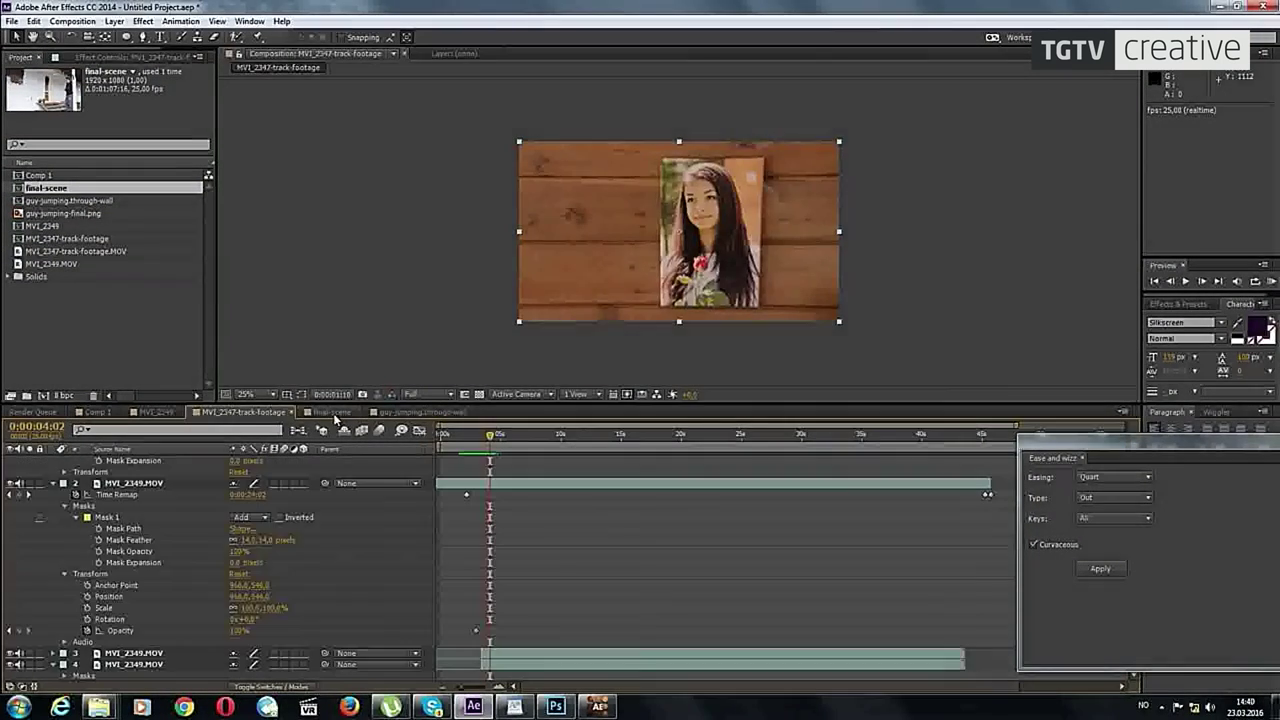
pyautogui.press('space')
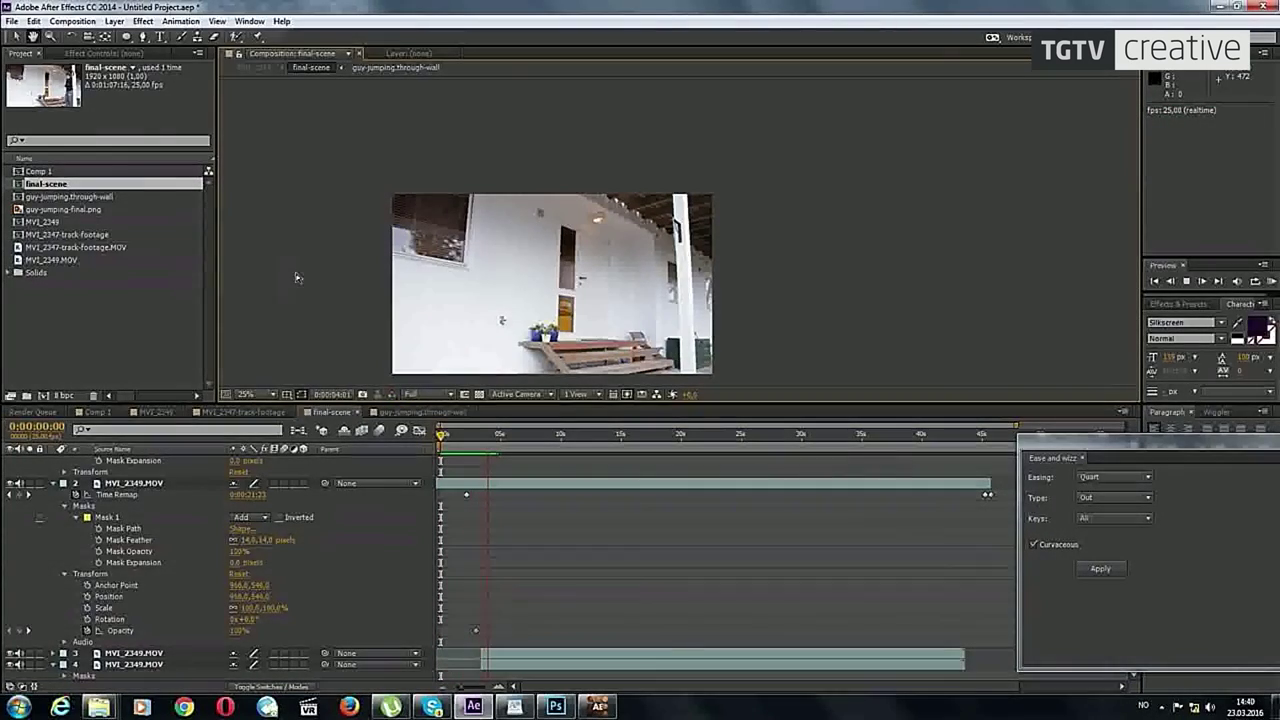
pyautogui.press(',')
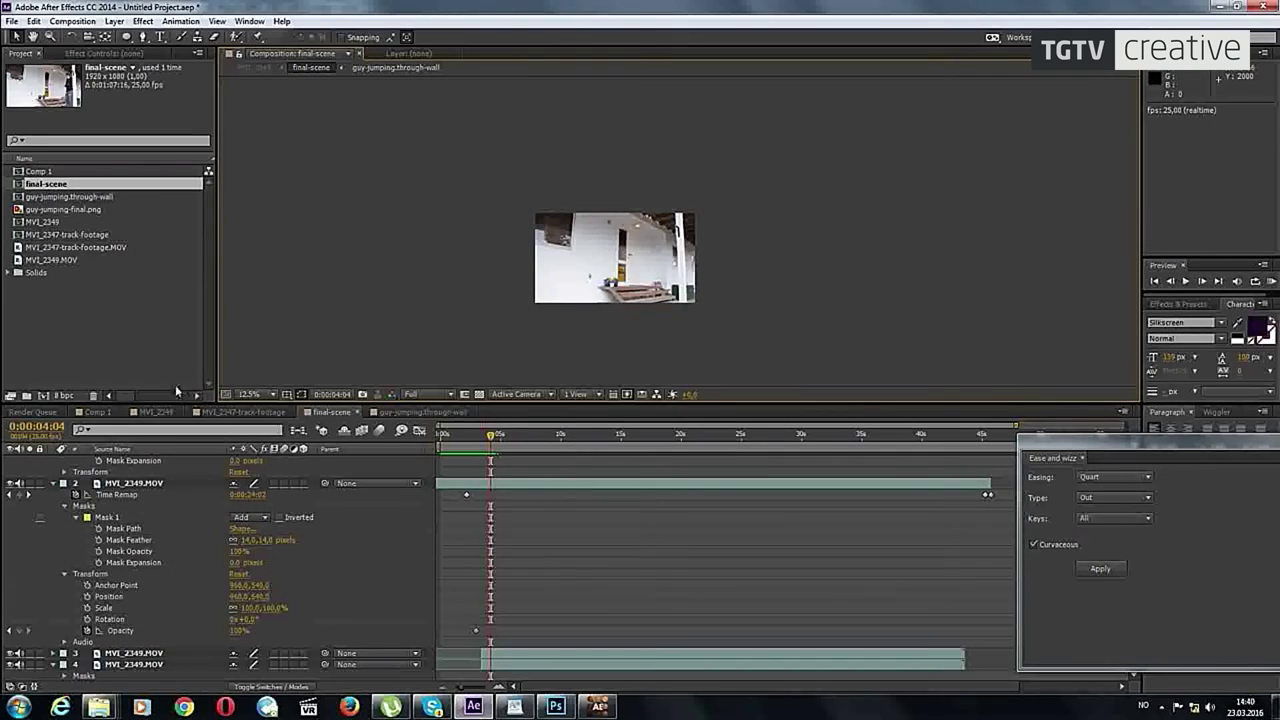
# Step: Add an Opacity keyframe to the masked MVI_2349.MOV layer at 0:00:03:09, where the man lands
pyautogui.scroll(2, 516, 321)
pyautogui.moveTo(490, 440)
pyautogui.mouseDown()
pyautogui.moveTo(444, 436)
pyautogui.moveTo(473, 444)
pyautogui.mouseUp()
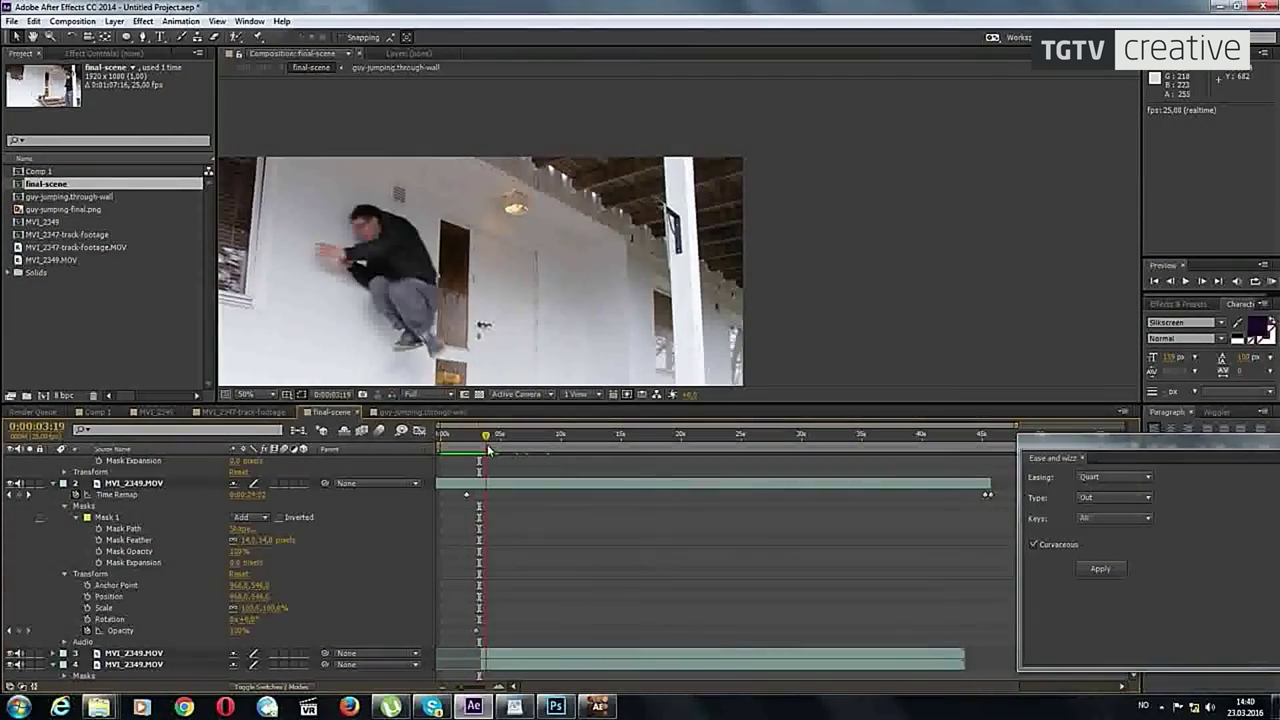
pyautogui.moveTo(471, 444); pyautogui.dragTo(481, 444)
pyautogui.click(160, 487)
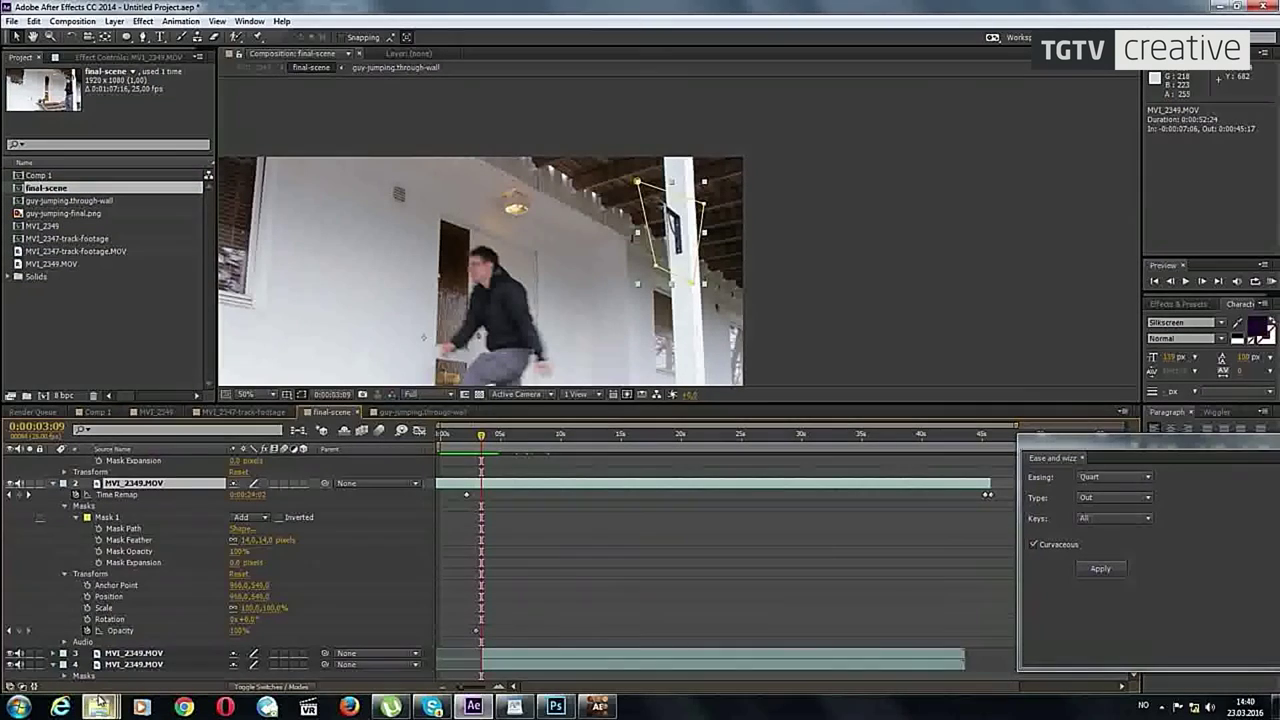
pyautogui.click(14, 631)
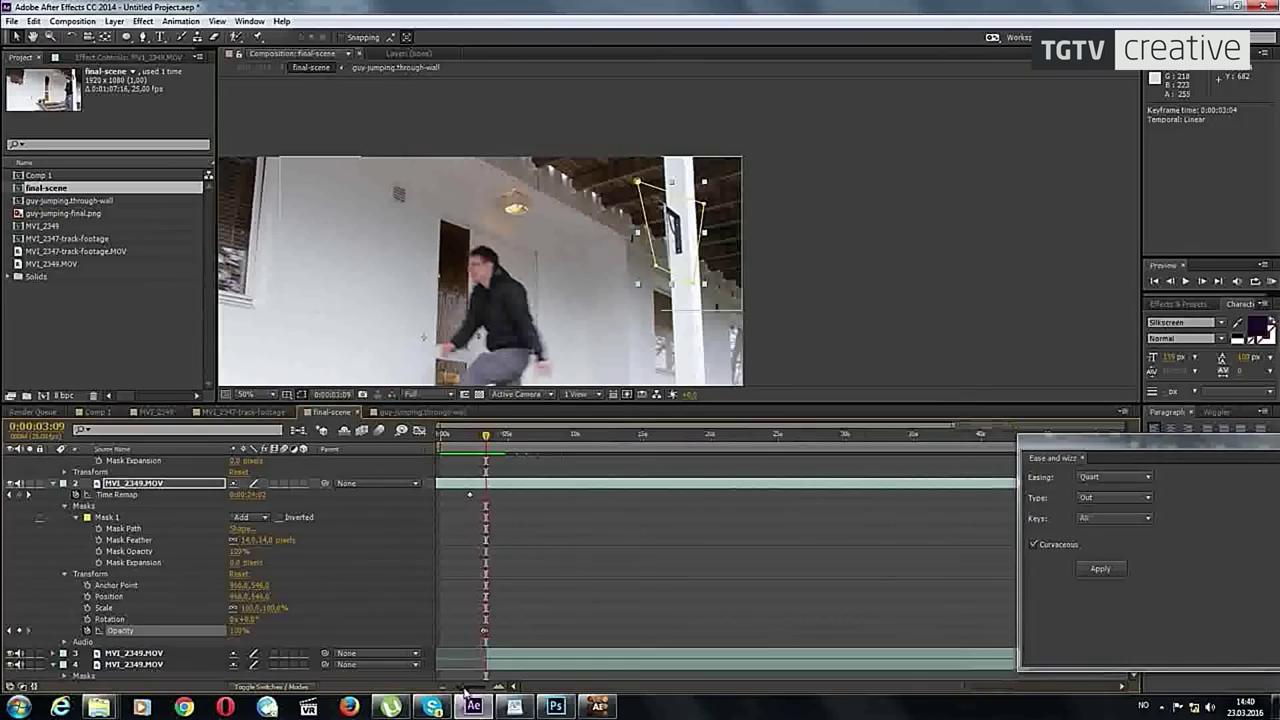
# Step: Zoom the timeline into the first seconds and preview the opacity fade from 0:00:01:17
pyautogui.moveTo(463, 685); pyautogui.dragTo(490, 686)
pyautogui.moveTo(700, 436); pyautogui.dragTo(552, 455)
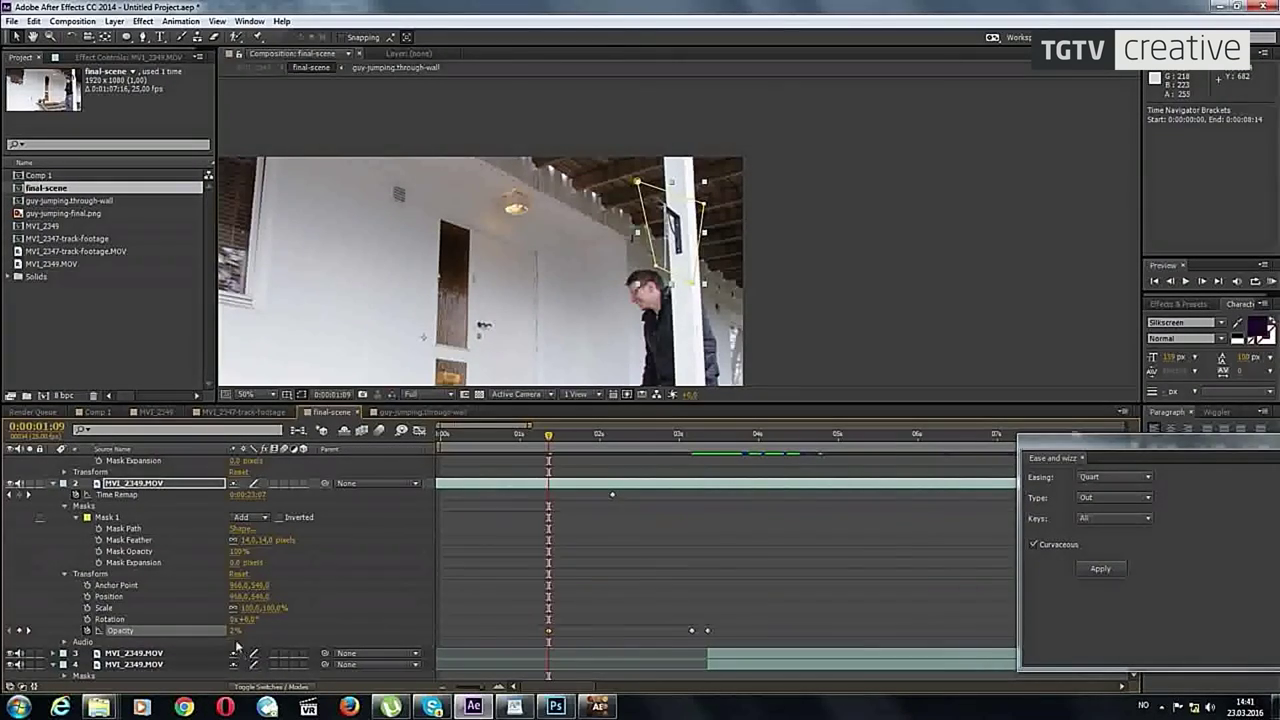
pyautogui.press('space')
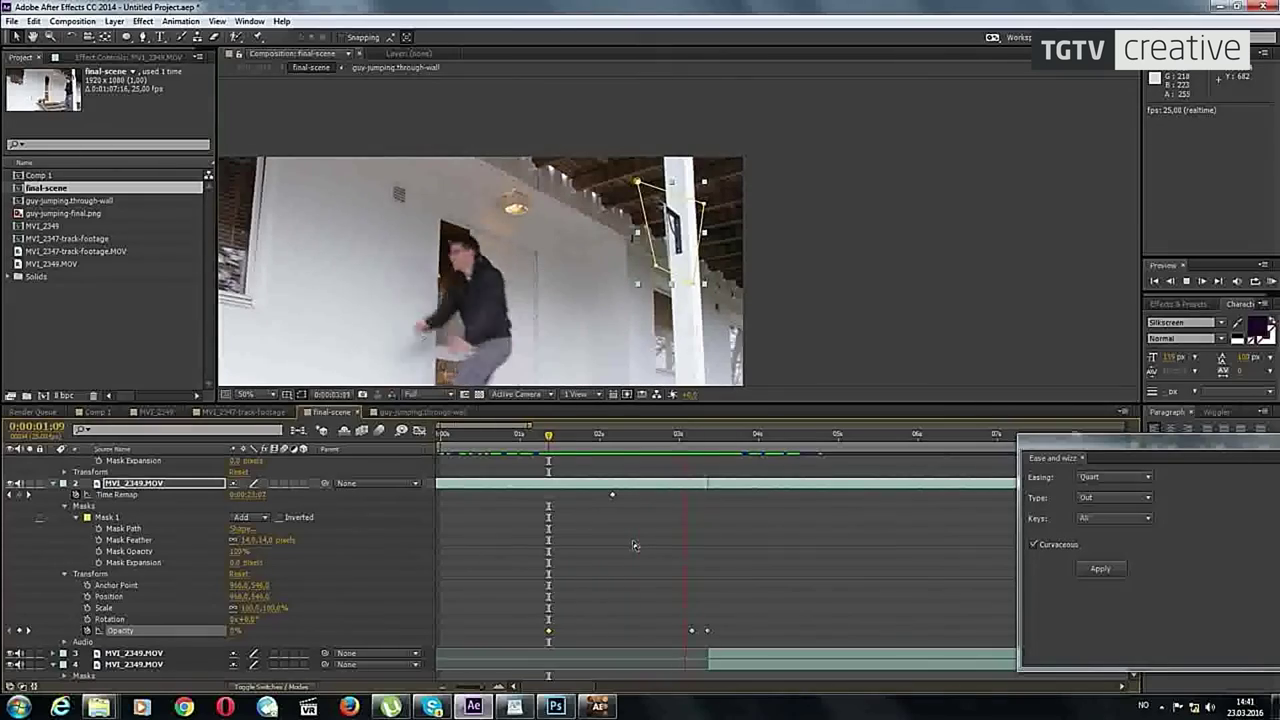
# Step: RAM-preview from about 0:00:01:03 to check the fade-in from 0% to 51%
pyautogui.click(481, 445)
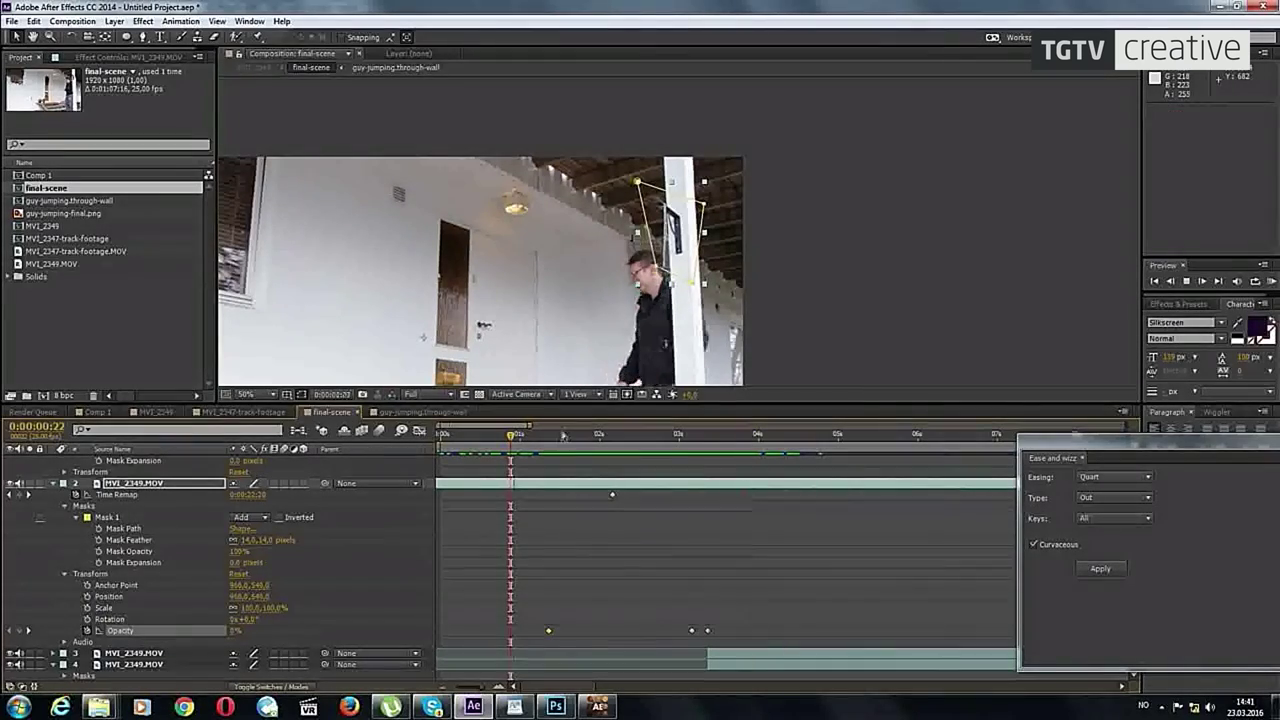
pyautogui.moveTo(481, 450)
pyautogui.mouseDown()
pyautogui.moveTo(632, 484)
pyautogui.moveTo(567, 482)
pyautogui.mouseUp()
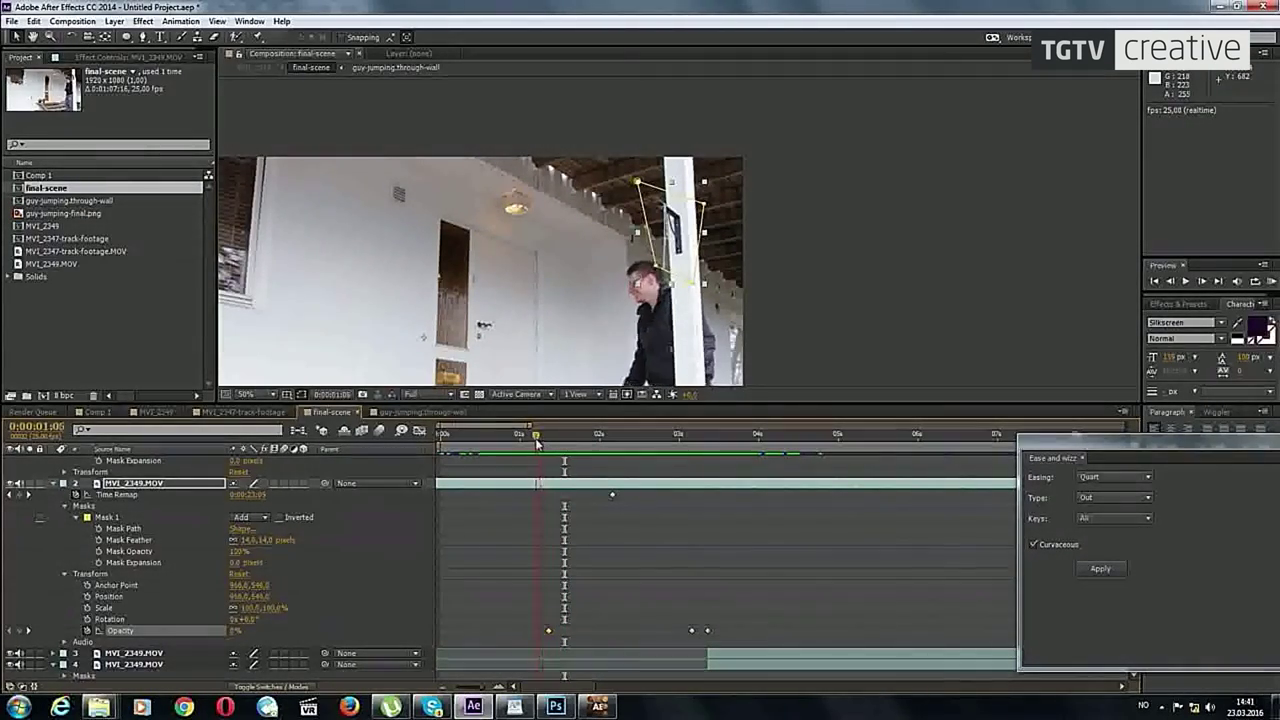
pyautogui.press('space')
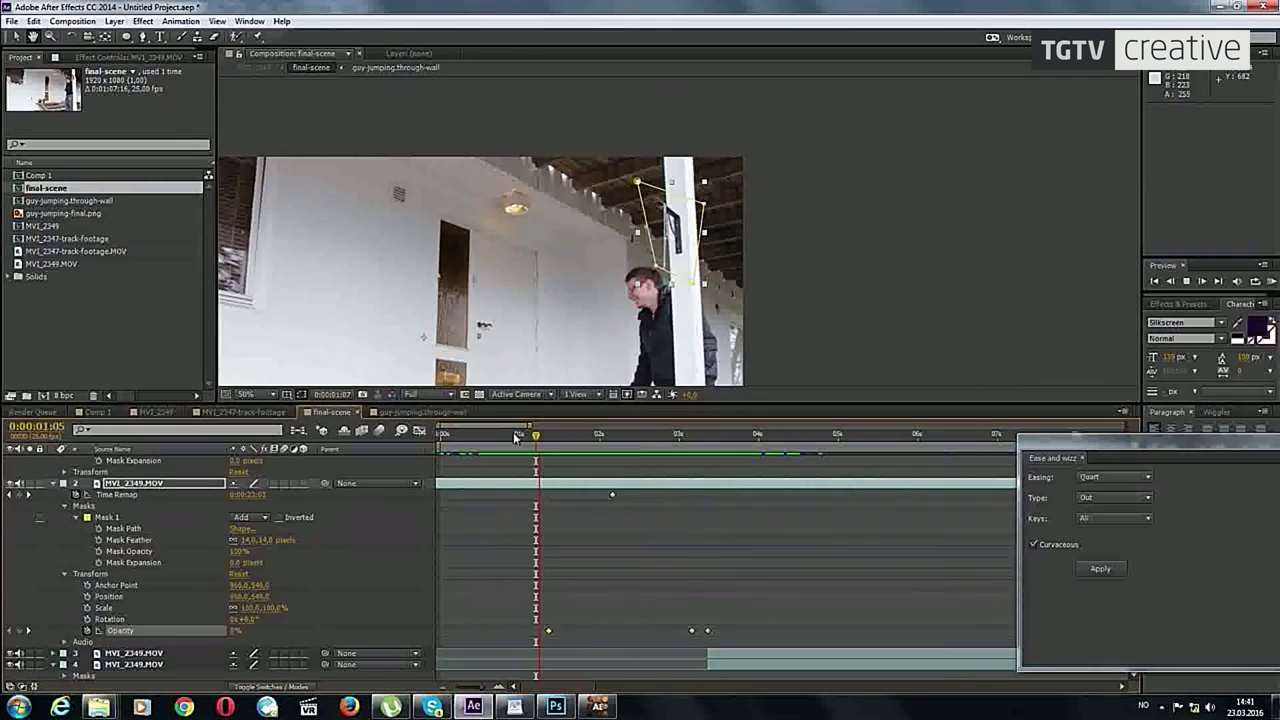
pyautogui.press(',')
pyautogui.press(',')
pyautogui.press(',')
pyautogui.press('KP_0')
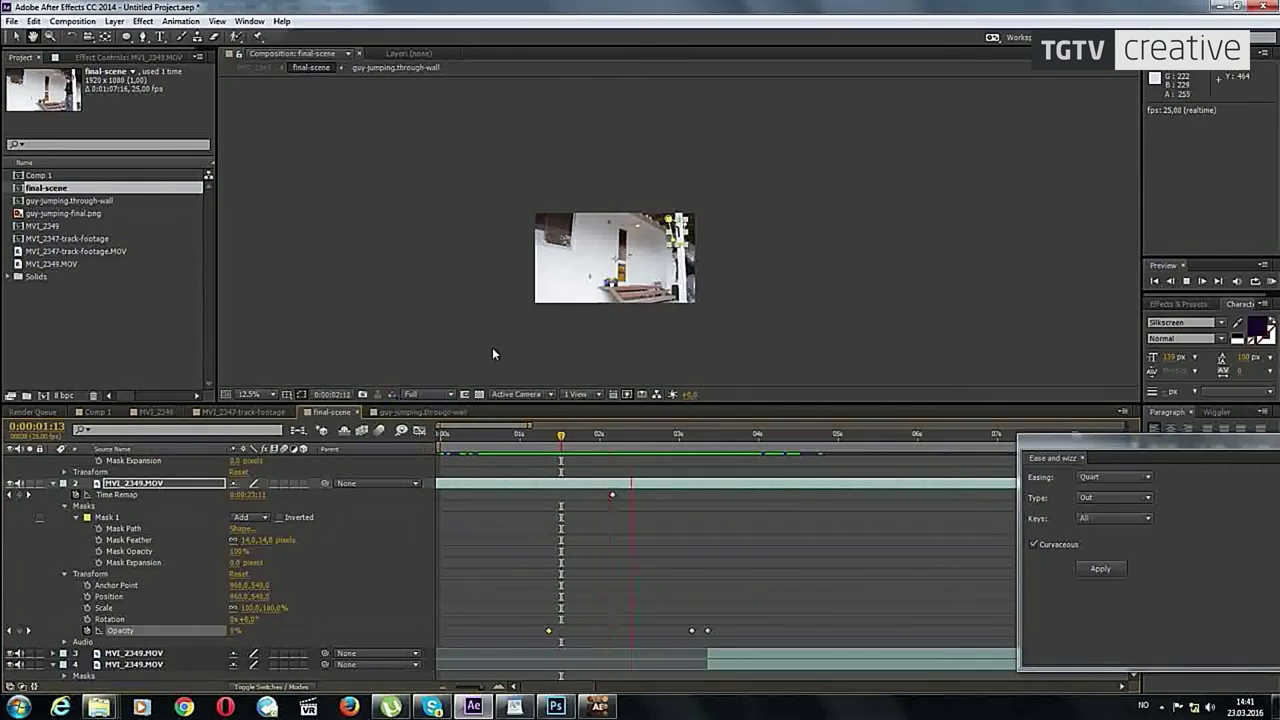
pyautogui.click(540, 443)
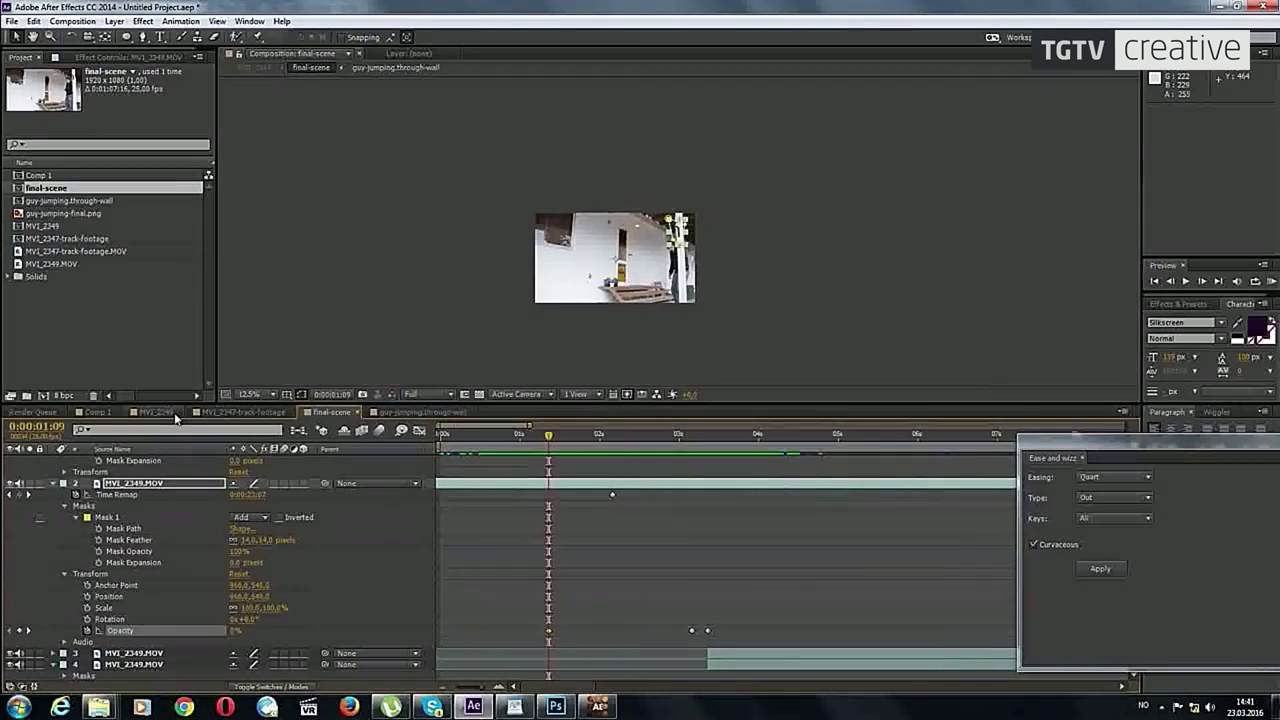
pyautogui.click(157, 411)
# Step: Switch to the MVI_2349 camera-shake comp and RAM-preview it from the start
pyautogui.click(97, 411)
pyautogui.click(157, 411)
pyautogui.scroll(-2, 527, 324)
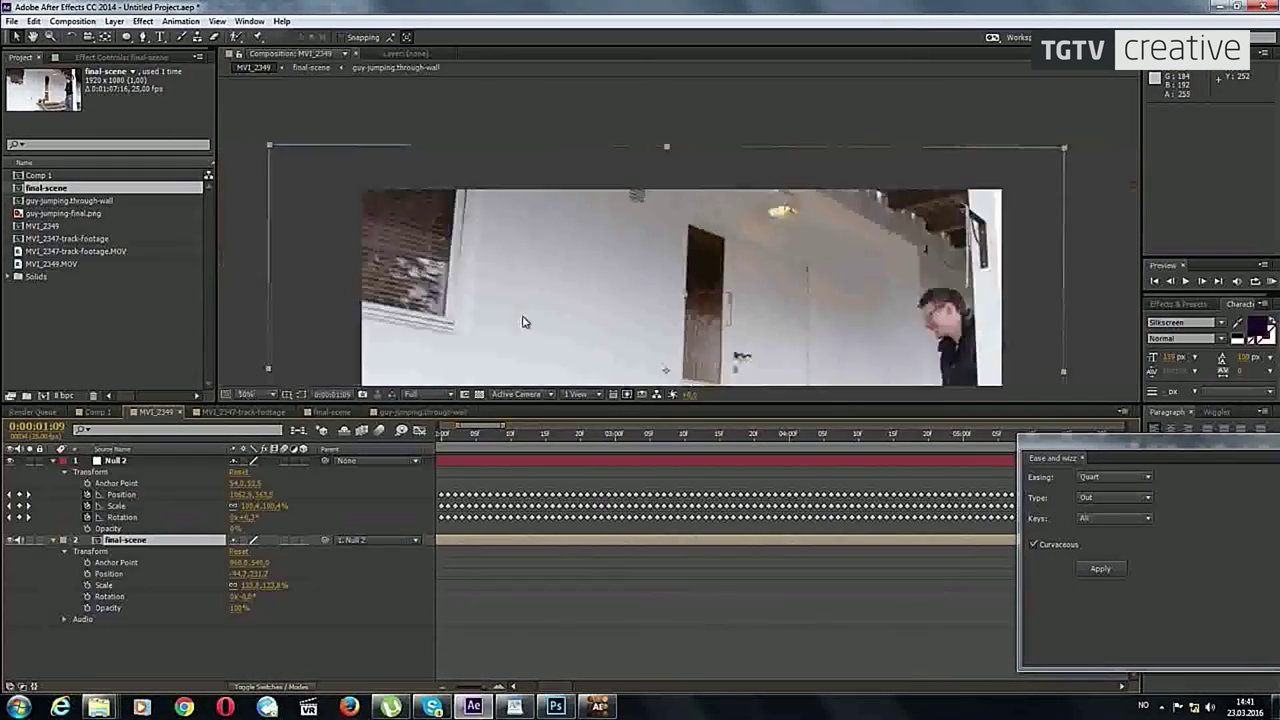
pyautogui.scroll(-4, 527, 324)
pyautogui.press('Home')
pyautogui.press('KP_0')
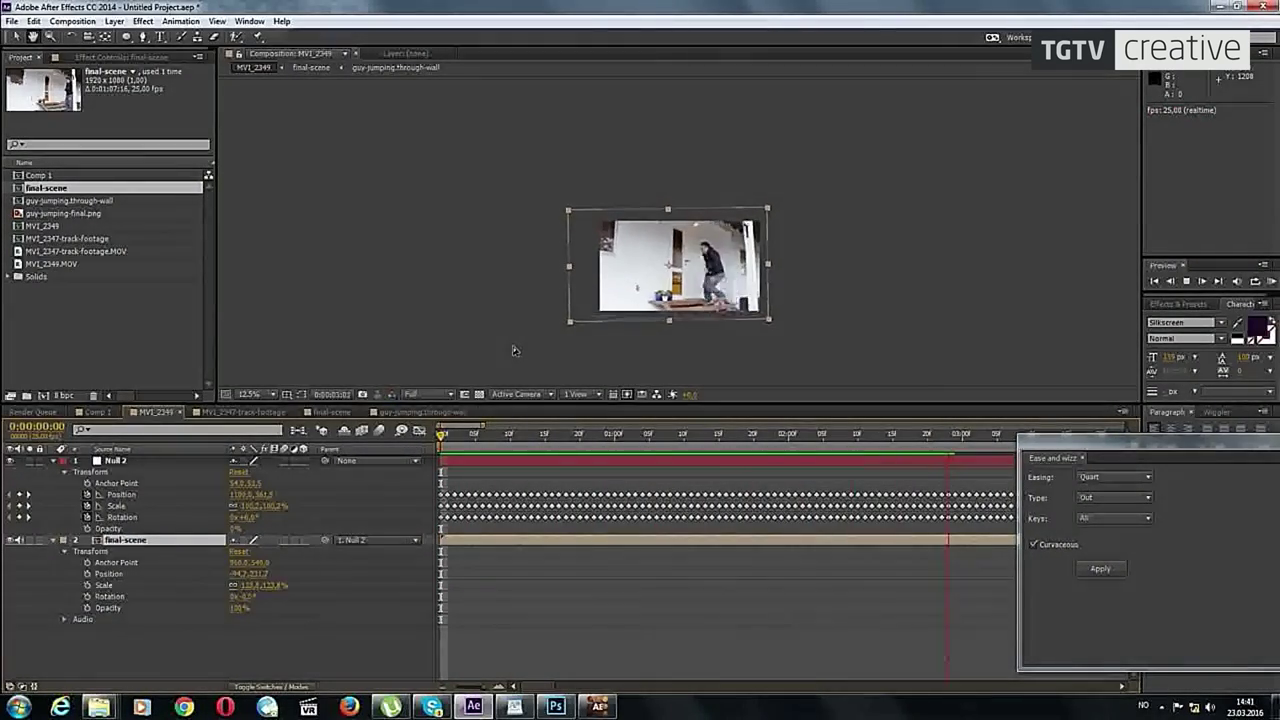
# Step: Replay the camera-shake comp from 0:00:00:10 to check the final scene with the fade
pyautogui.click(430, 453)
pyautogui.moveTo(430, 453); pyautogui.dragTo(508, 448)
pyautogui.press('KP_0')
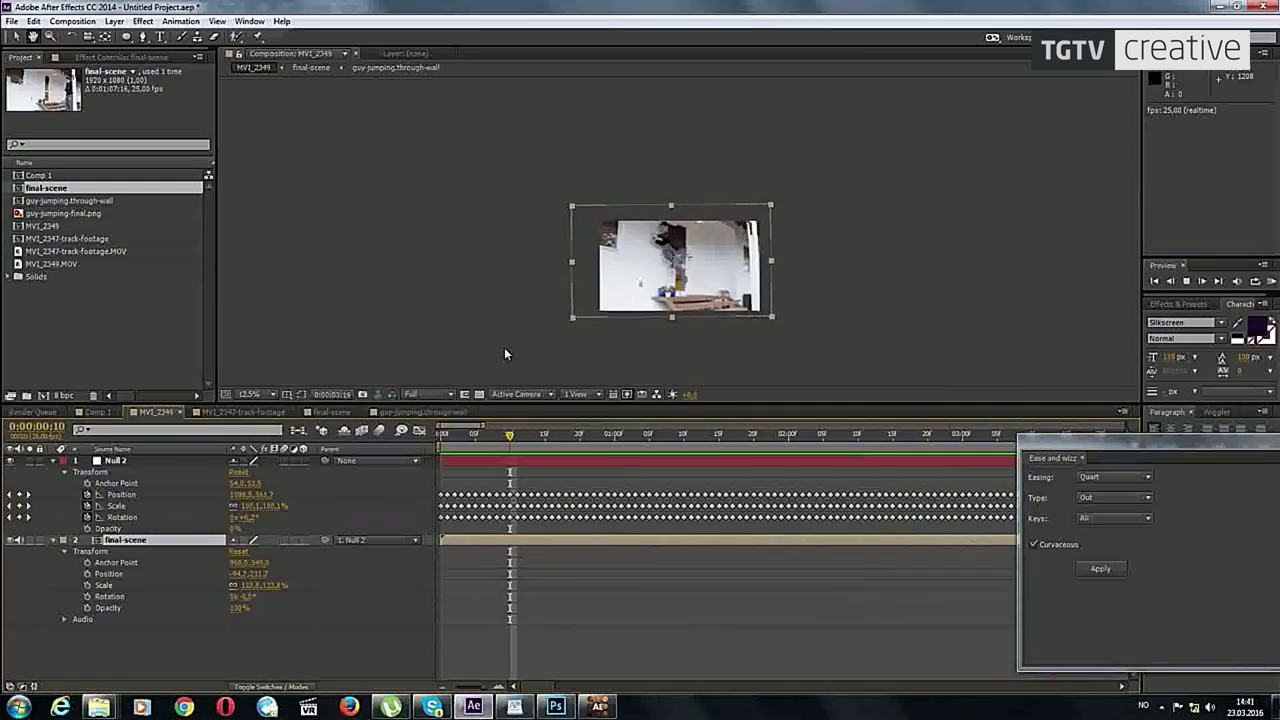
pyautogui.press('space')
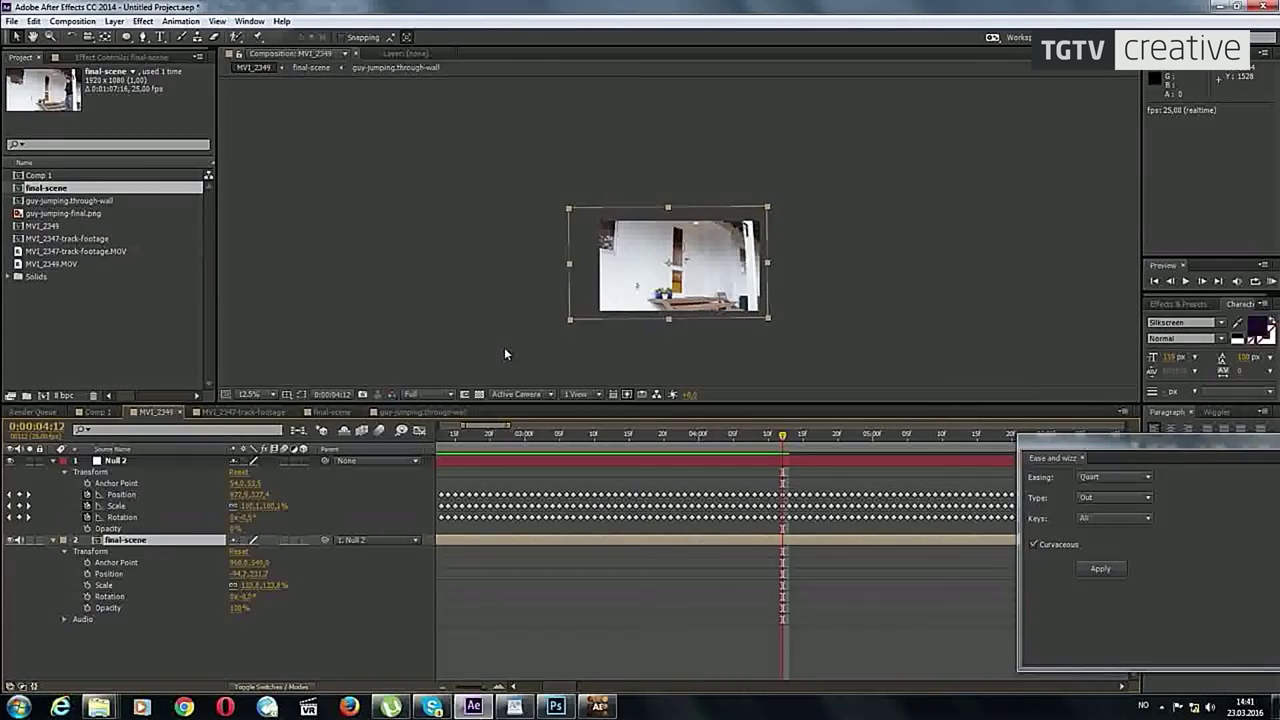
pyautogui.press('space')
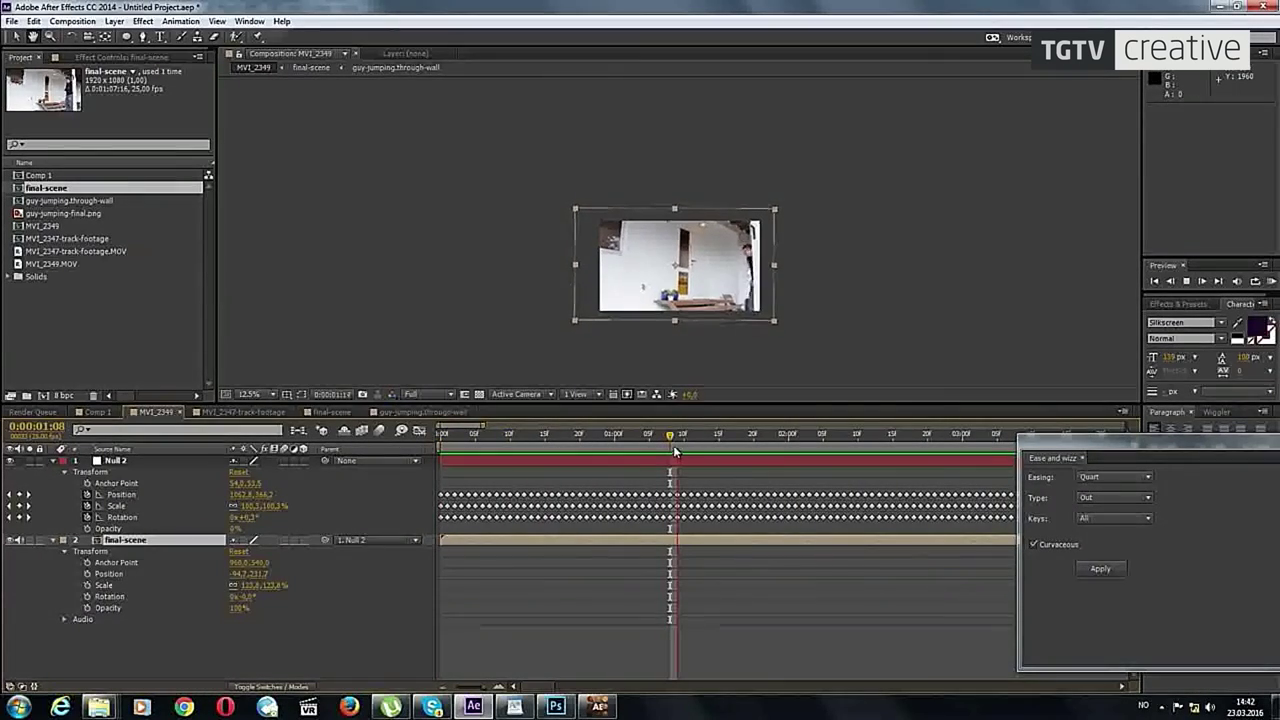
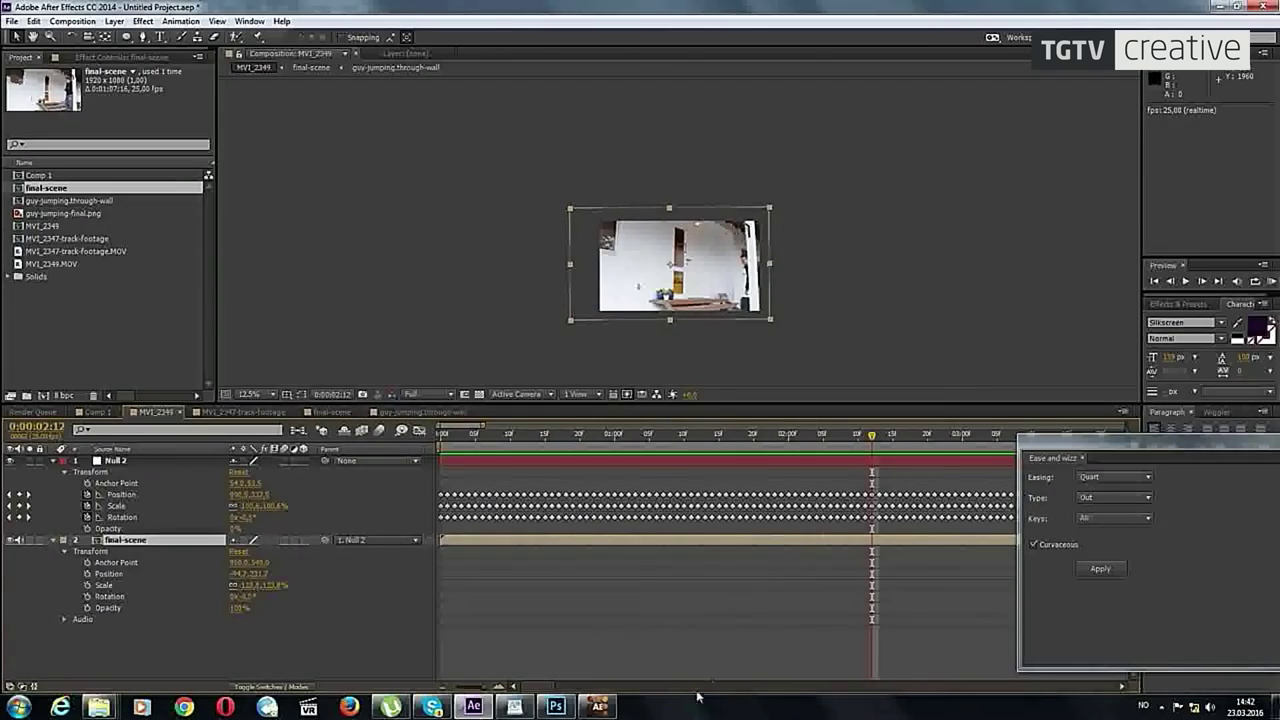
# Step: Bring up the WordPad lecture notes and drag them aside so After Effects is visible
pyautogui.click(514, 707)
pyautogui.click(517, 708)
pyautogui.click(519, 707)
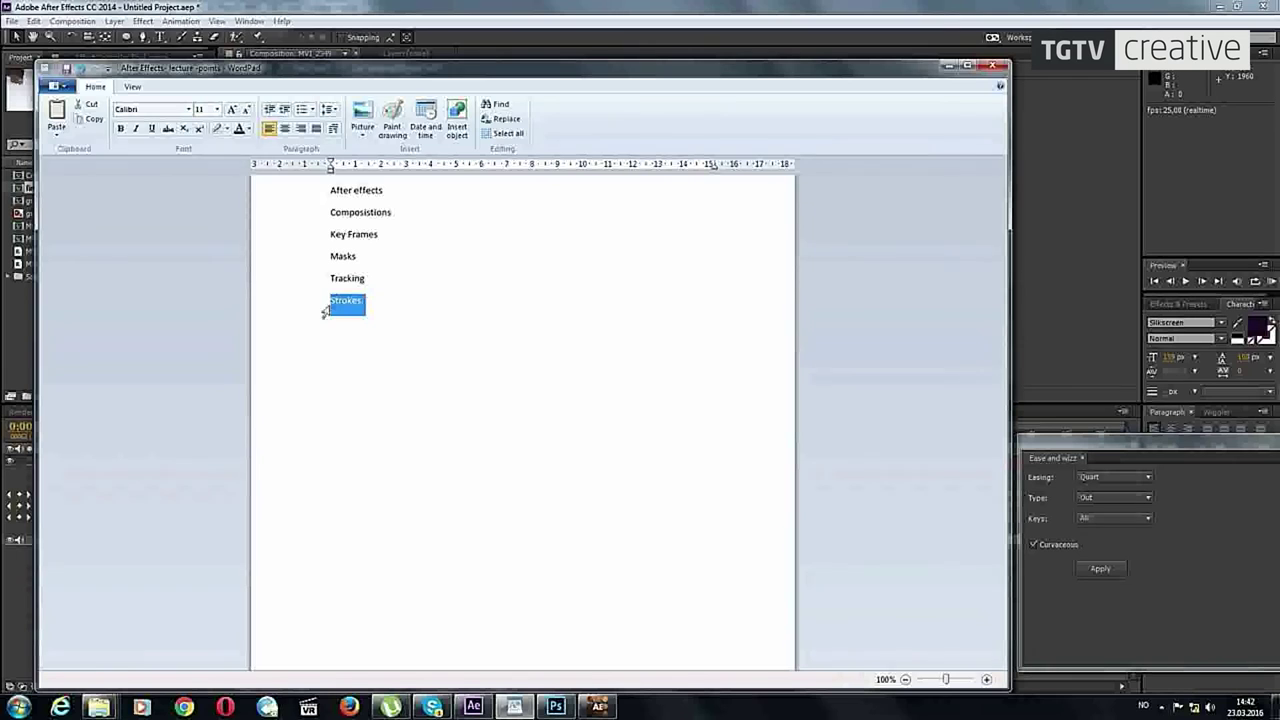
pyautogui.moveTo(494, 60); pyautogui.dragTo(704, 492)
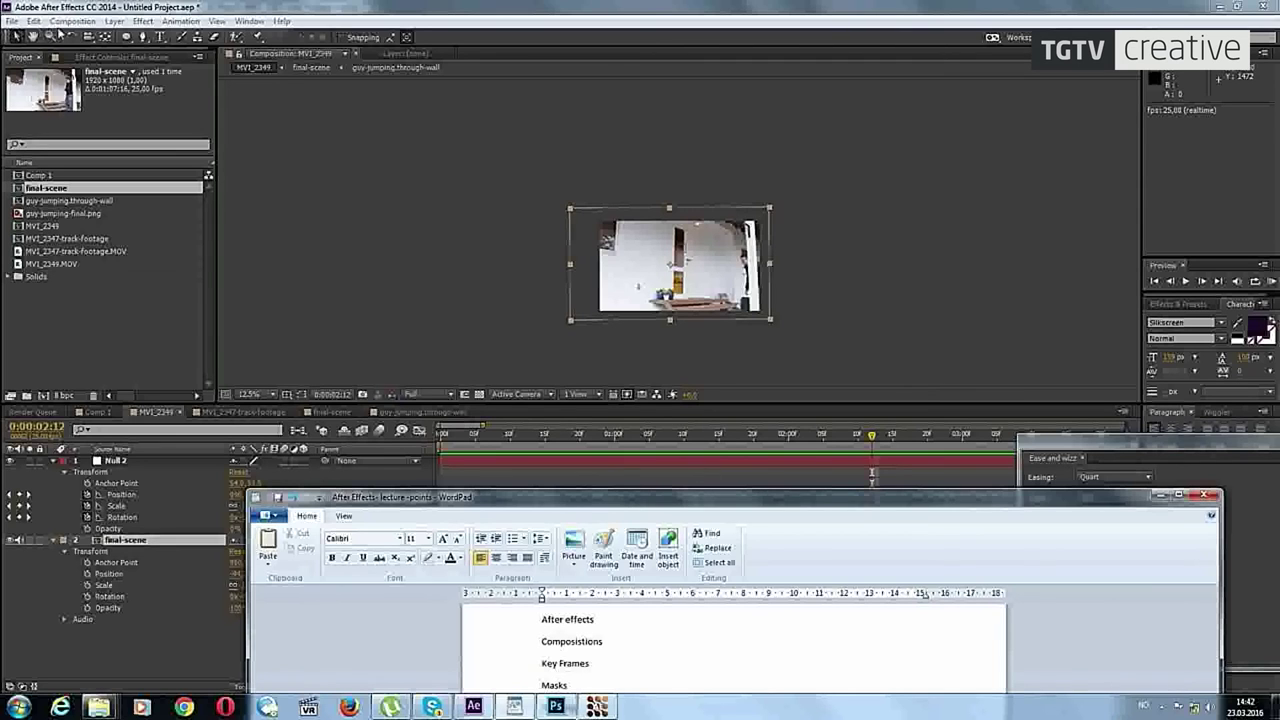
pyautogui.click(69, 21)
# Step: Create a new black composition, Comp 2, with the default settings
pyautogui.click(90, 36)
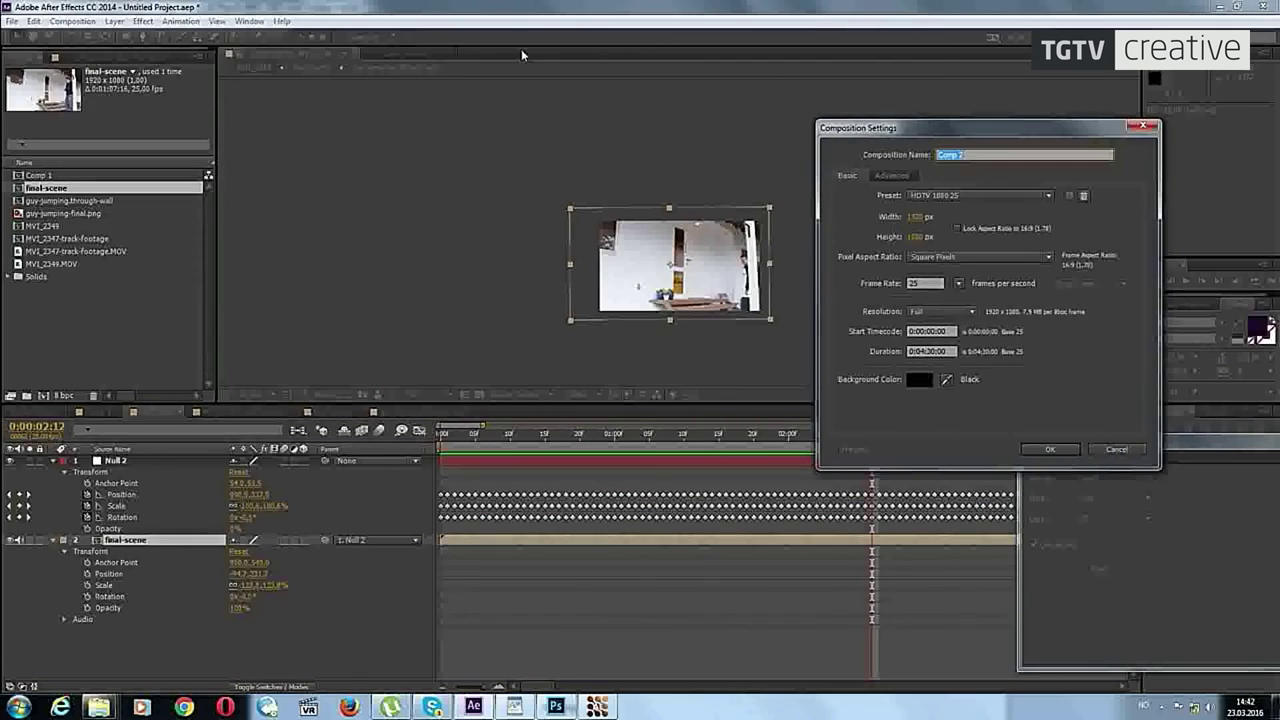
pyautogui.click(1050, 449)
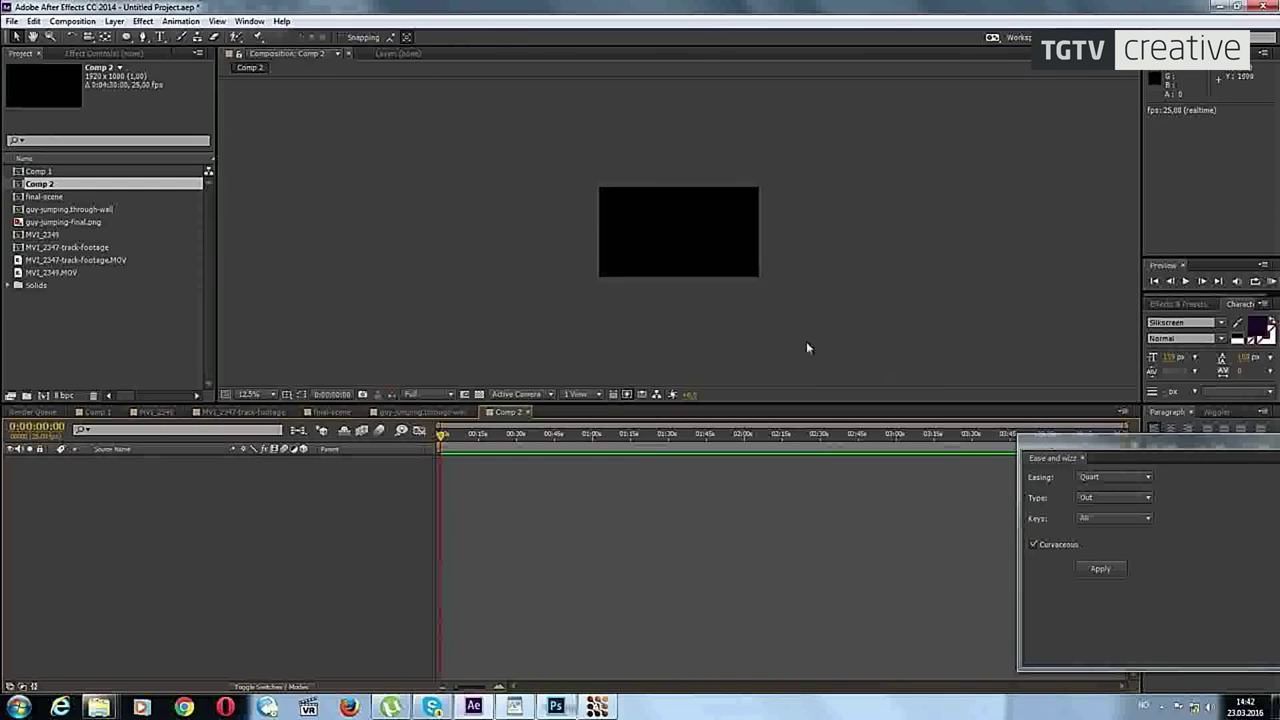
pyautogui.click(77, 345)
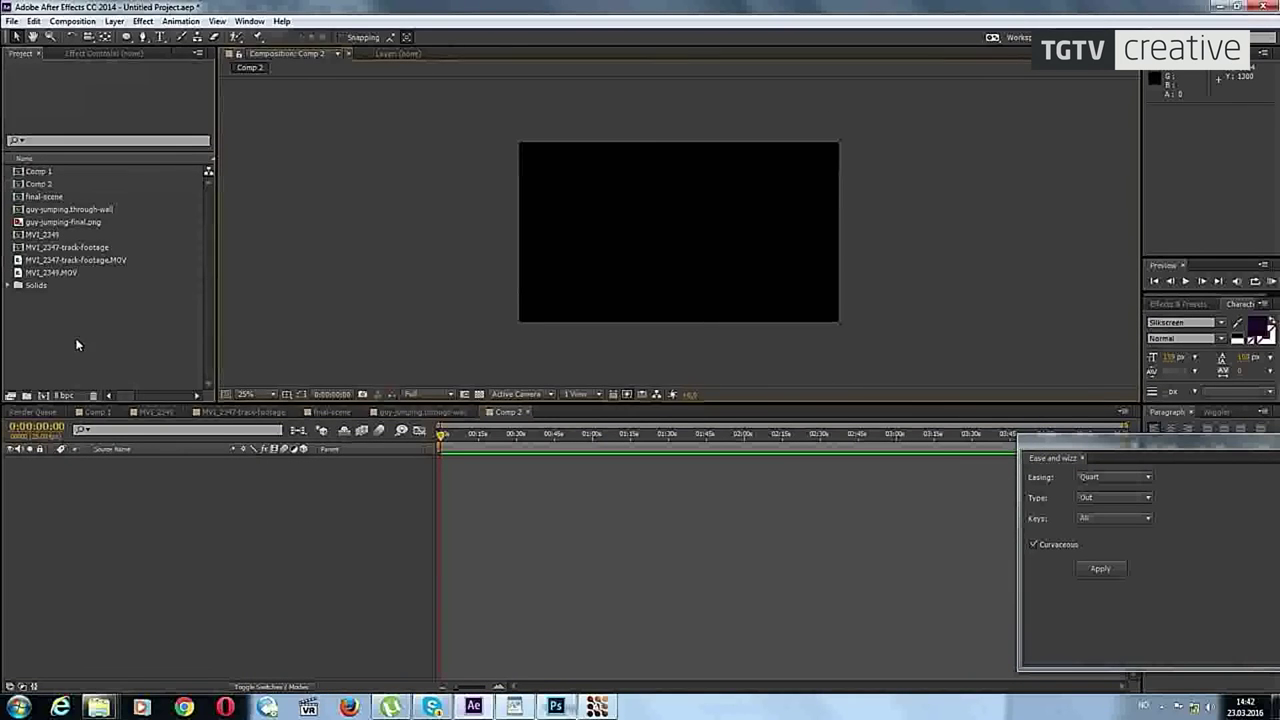
# Step: Import the 'The Gathering_color_horisontal_CMYK' logo EPS from the After Effects folder
pyautogui.rightClick(77, 342)
pyautogui.moveTo(200, 406)
pyautogui.click(384, 436)
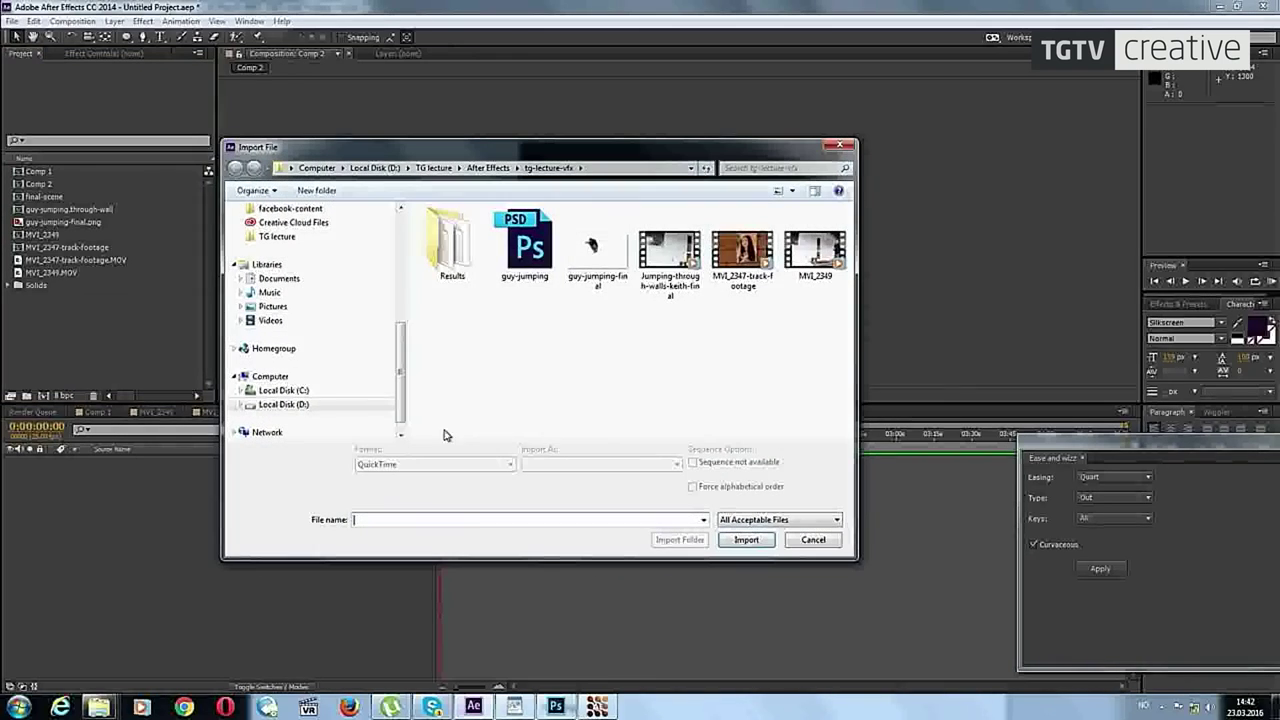
pyautogui.click(488, 167)
pyautogui.click(433, 167)
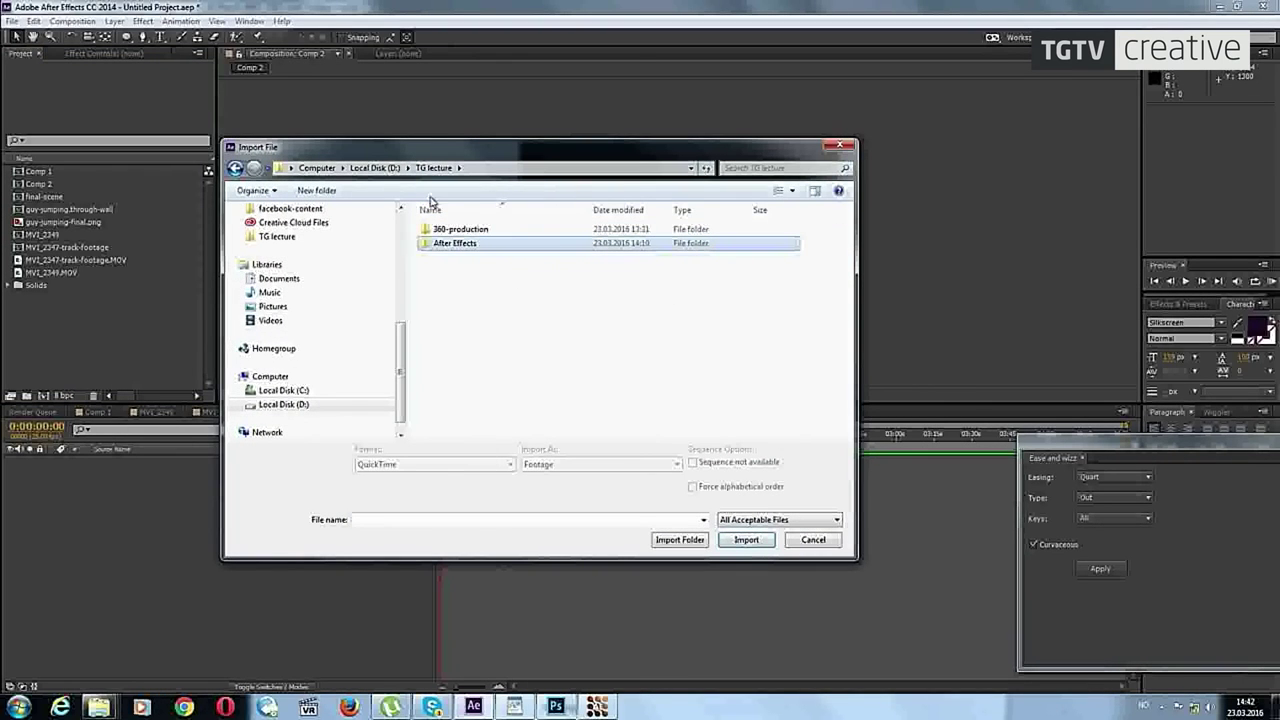
pyautogui.doubleClick(438, 250)
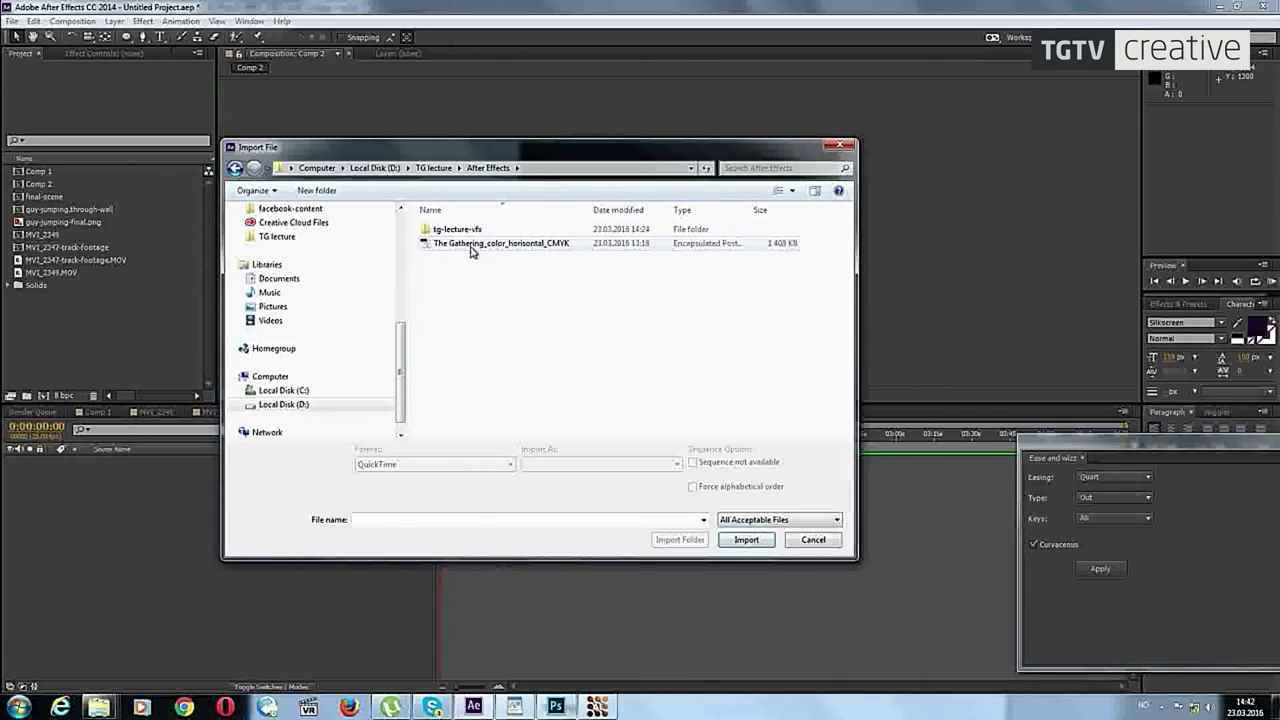
pyautogui.click(472, 246)
pyautogui.click(752, 541)
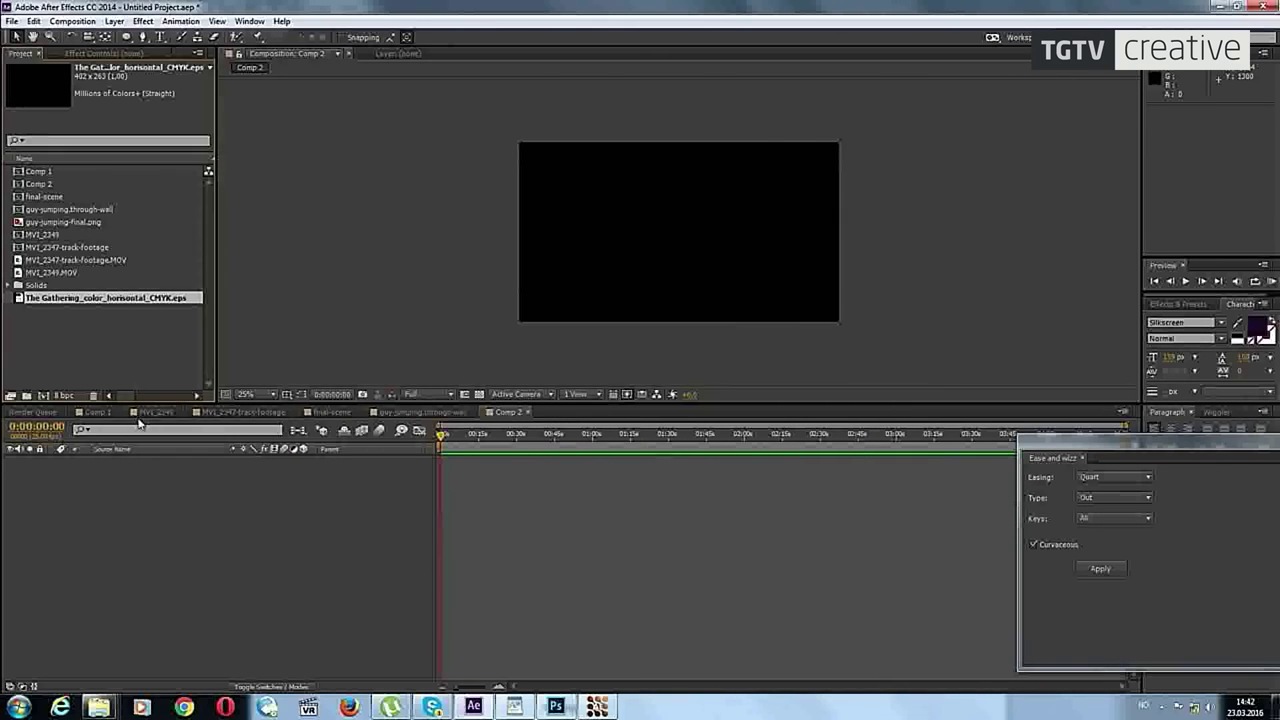
# Step: Place the imported logo into Comp 2 as a layer
pyautogui.moveTo(87, 307)
pyautogui.mouseDown()
pyautogui.moveTo(665, 240)
pyautogui.moveTo(654, 276)
pyautogui.mouseUp()
pyautogui.press('.')
pyautogui.press(',')
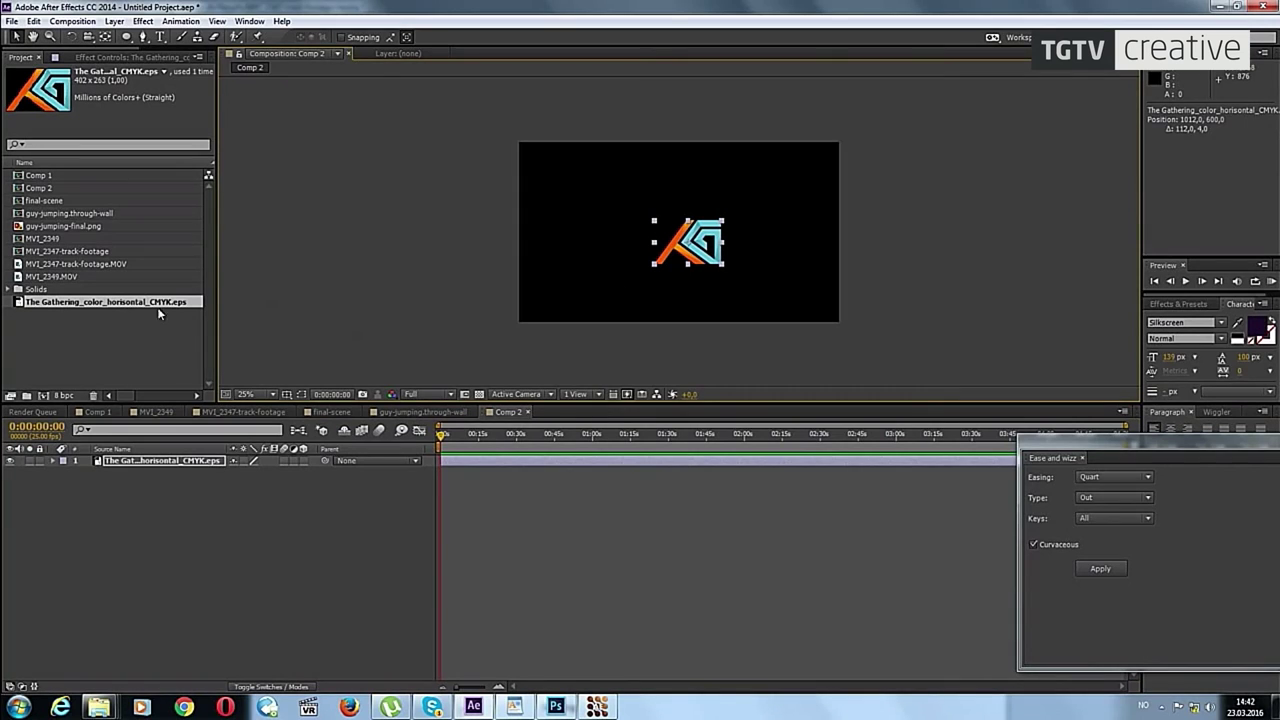
# Step: Scale the logo layer to about 236%
pyautogui.click(54, 459)
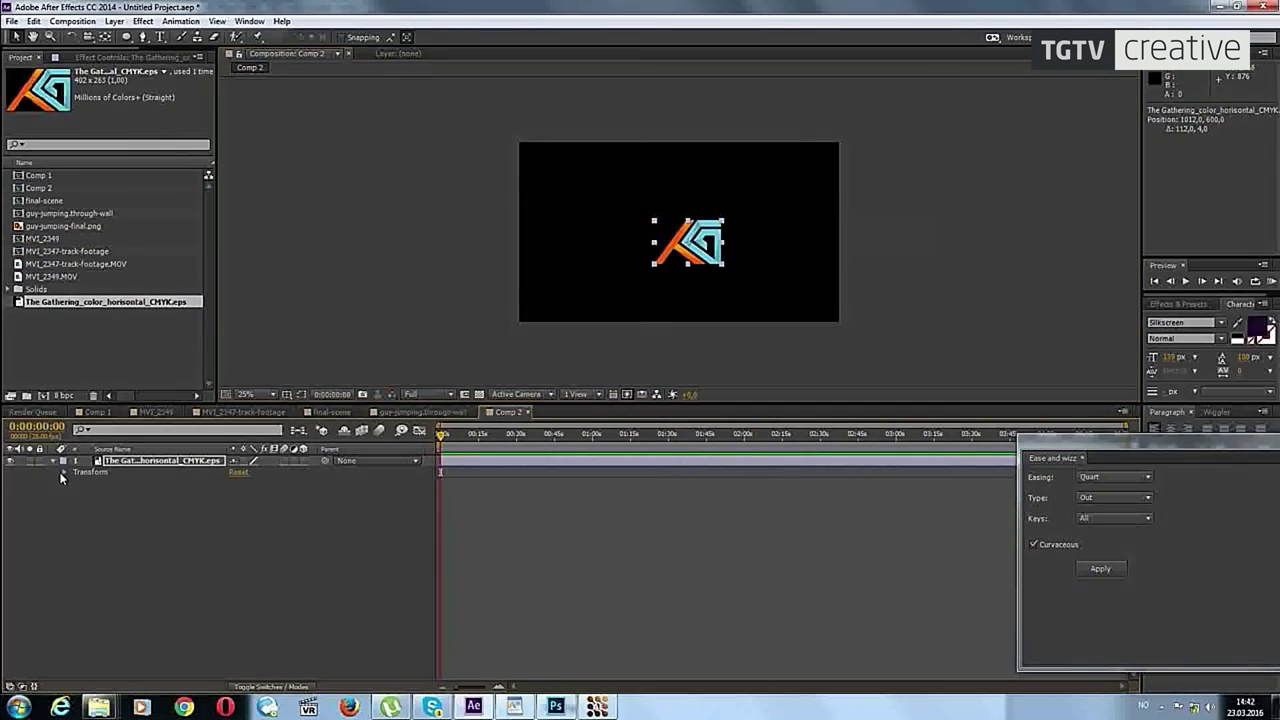
pyautogui.click(63, 471)
pyautogui.moveTo(249, 506); pyautogui.dragTo(367, 471)
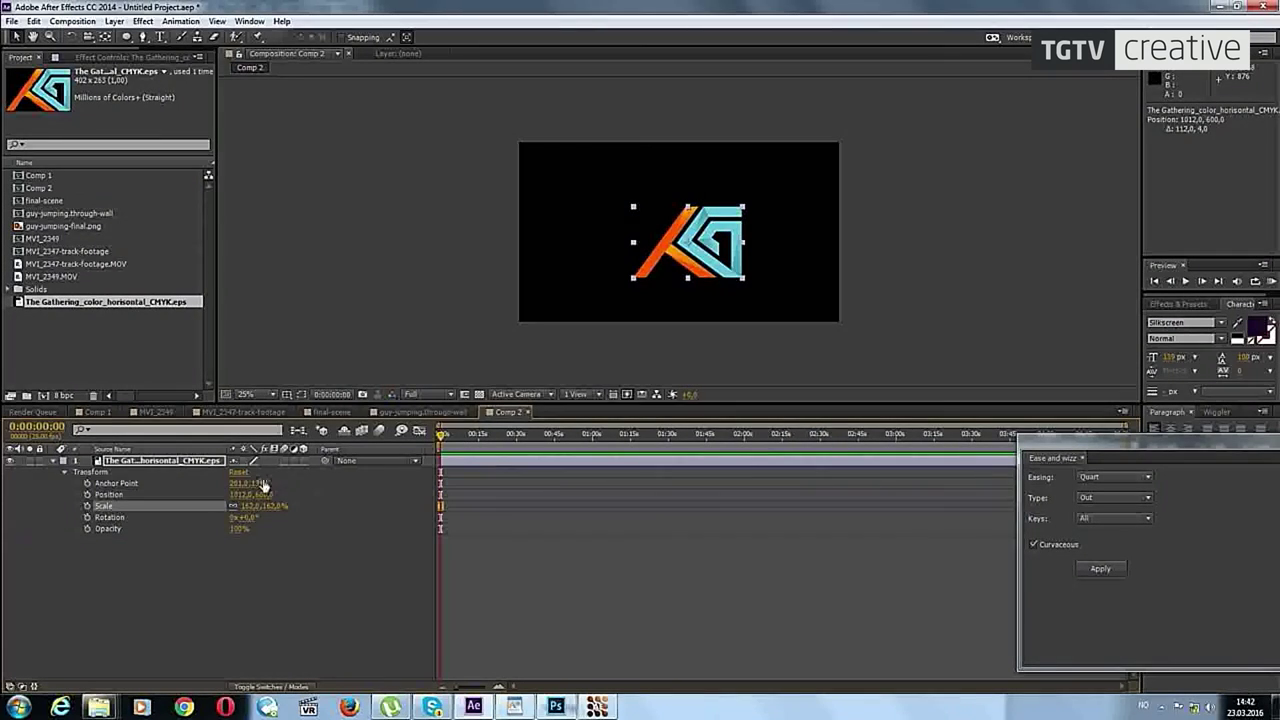
pyautogui.moveTo(453, 687); pyautogui.dragTo(471, 688)
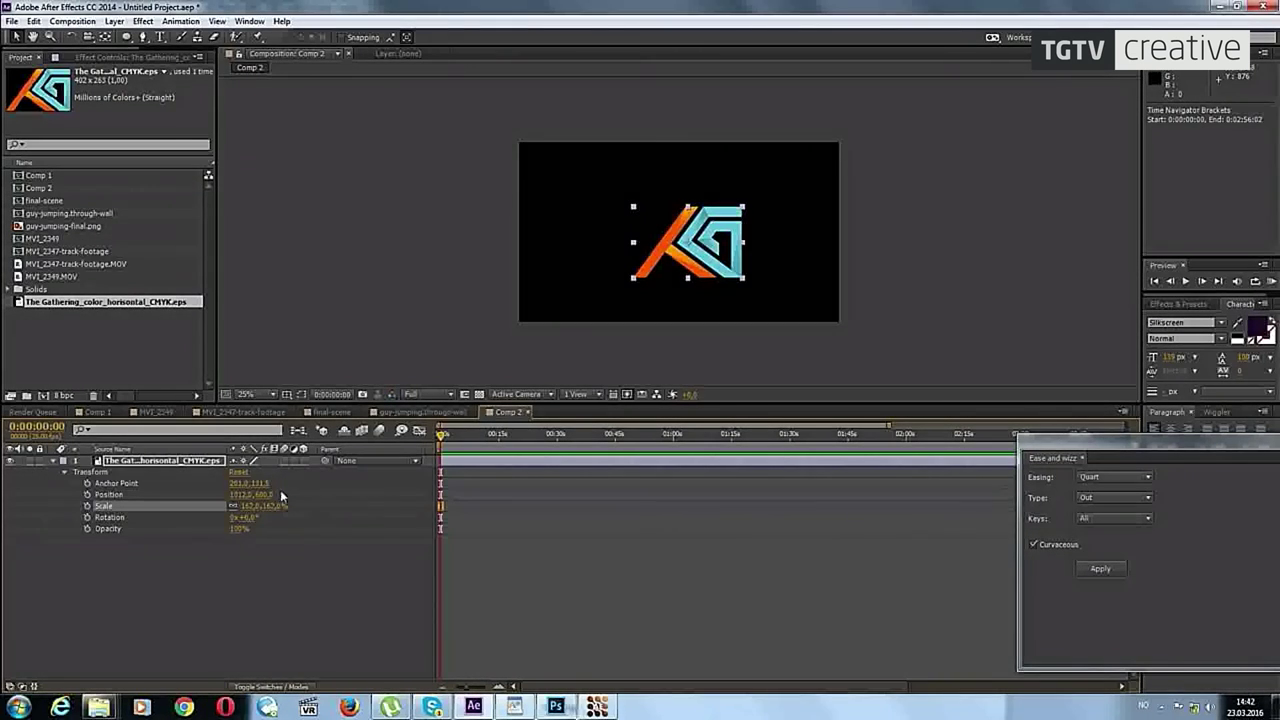
pyautogui.moveTo(268, 506); pyautogui.dragTo(362, 507)
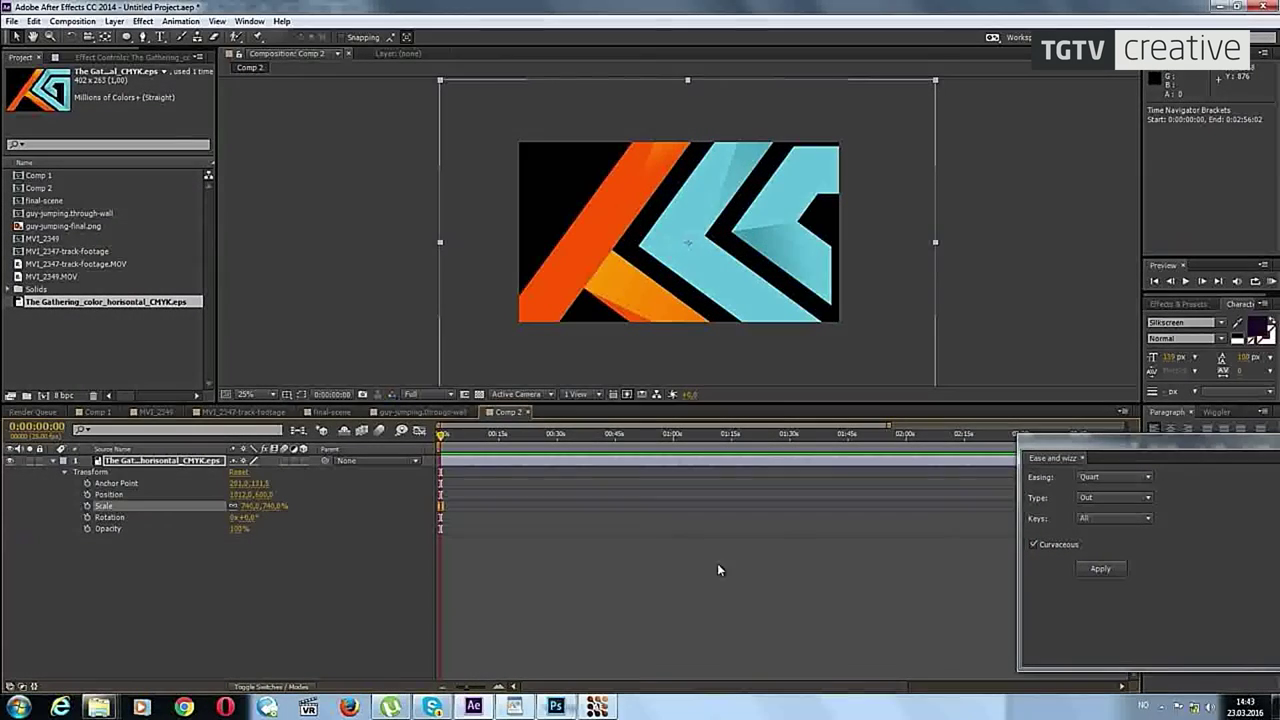
pyautogui.moveTo(272, 507); pyautogui.dragTo(5, 516)
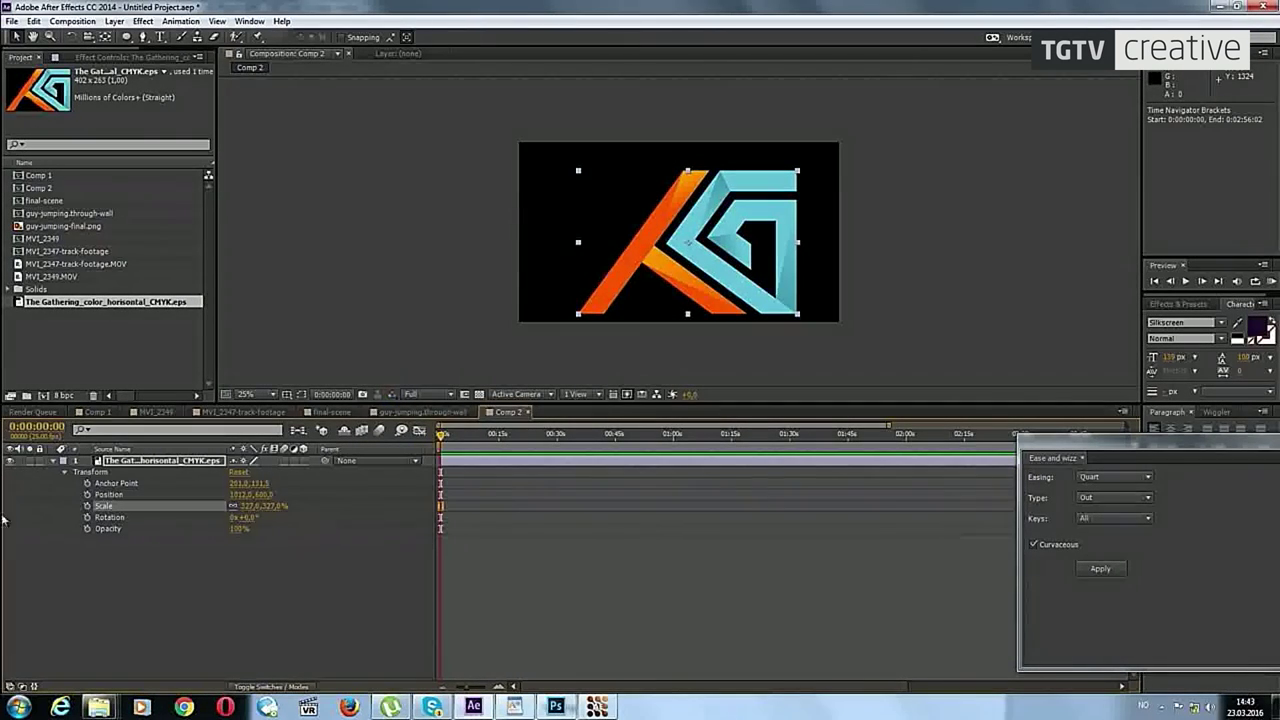
pyautogui.moveTo(268, 517); pyautogui.dragTo(200, 512)
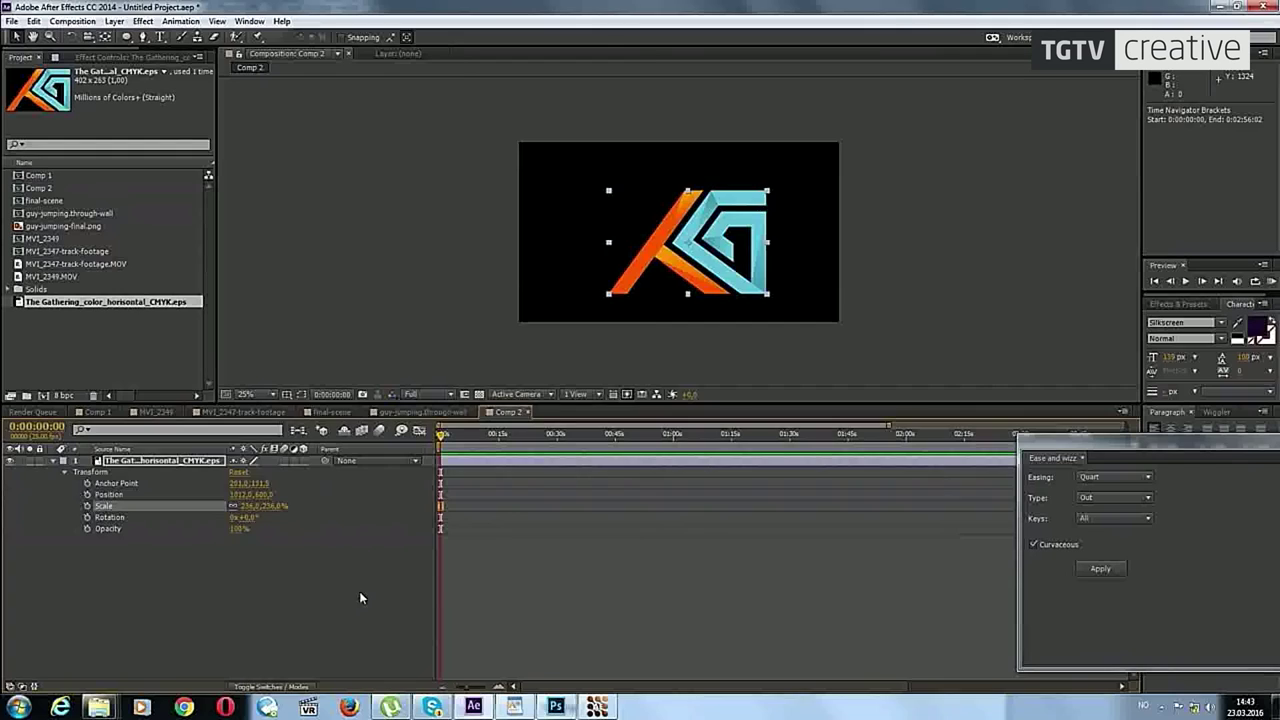
pyautogui.click(410, 555)
pyautogui.click(161, 461)
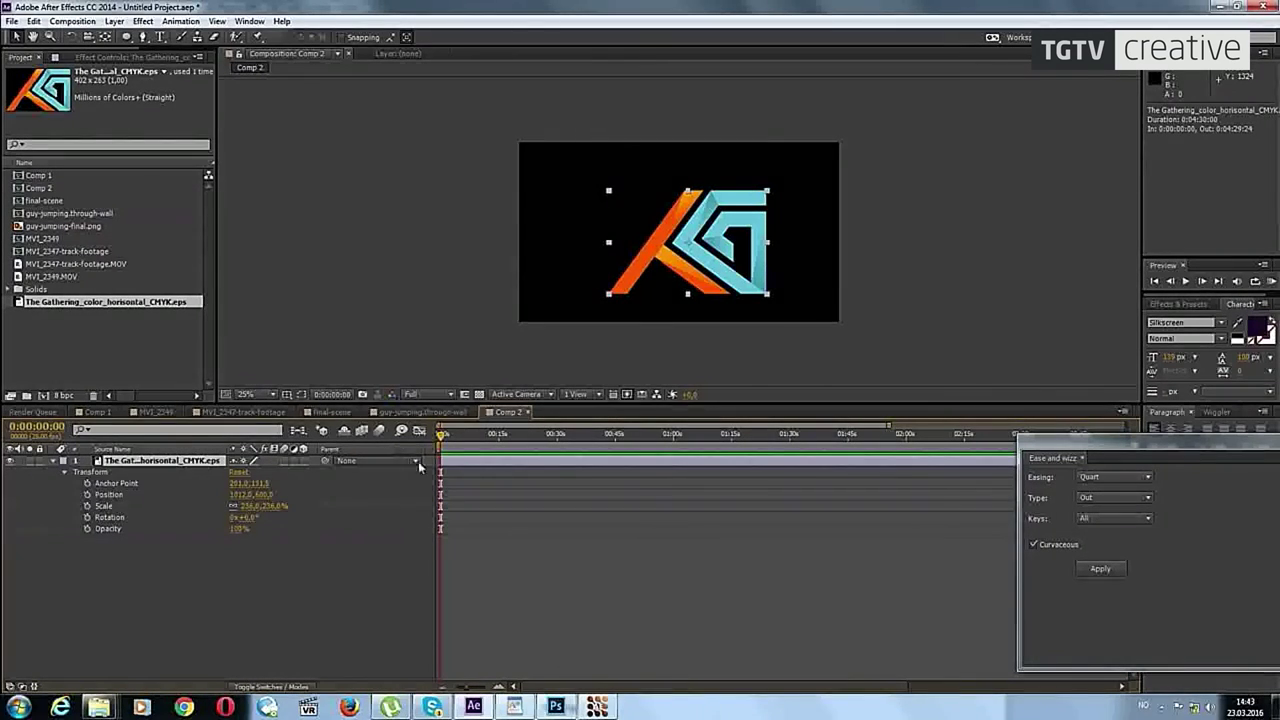
pyautogui.moveTo(1167, 458); pyautogui.dragTo(1157, 656)
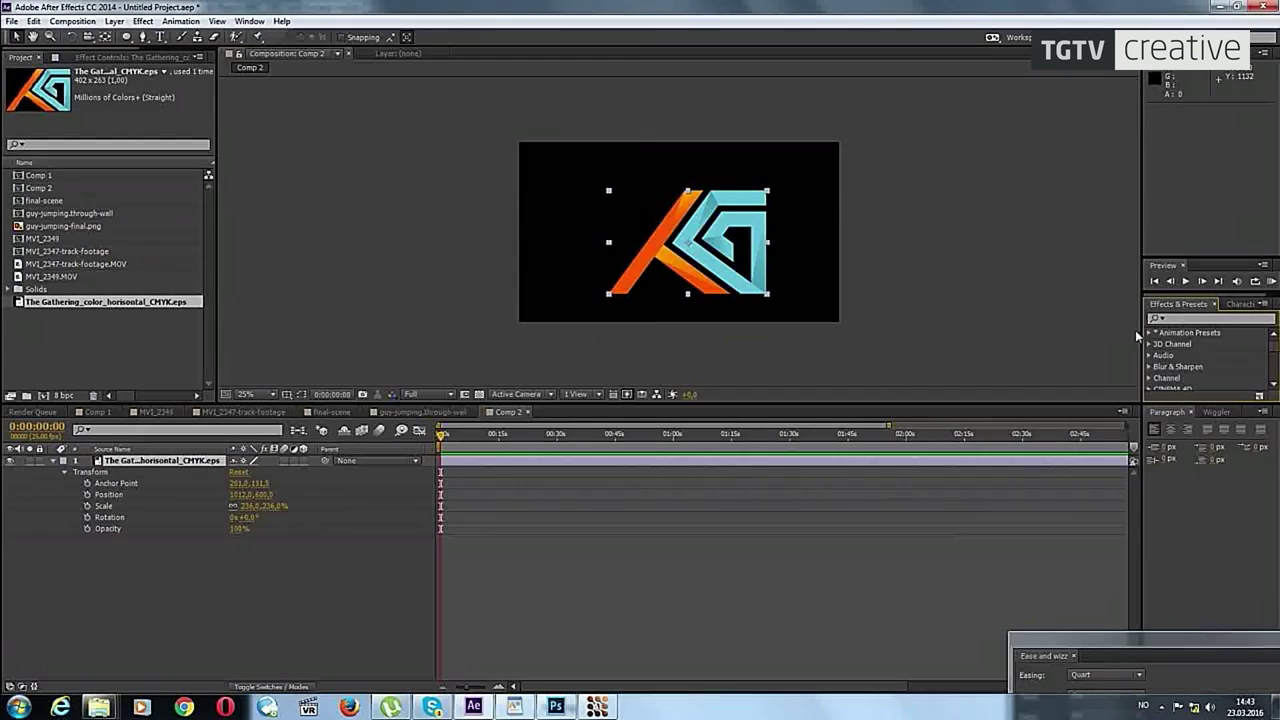
# Step: Find the Stroke effect and apply it to the logo layer
pyautogui.write('stroke')
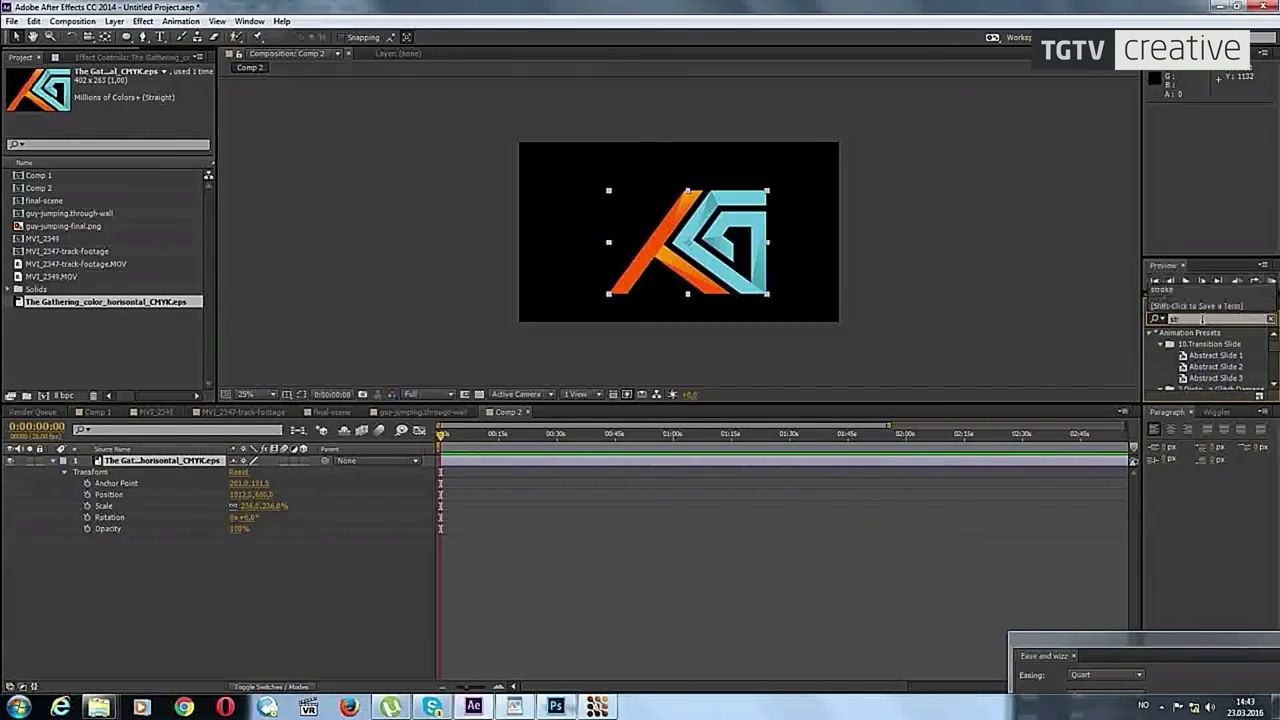
pyautogui.scroll(-5, 1215, 352)
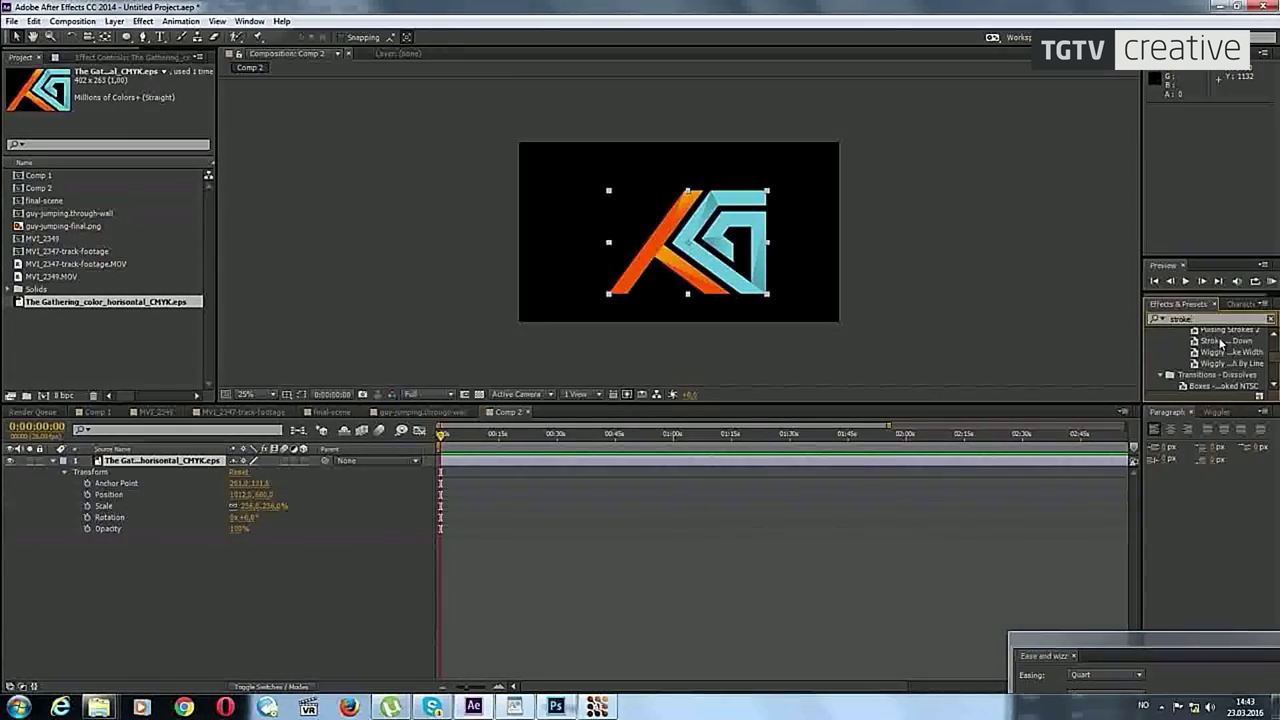
pyautogui.moveTo(930, 325); pyautogui.dragTo(1219, 369)
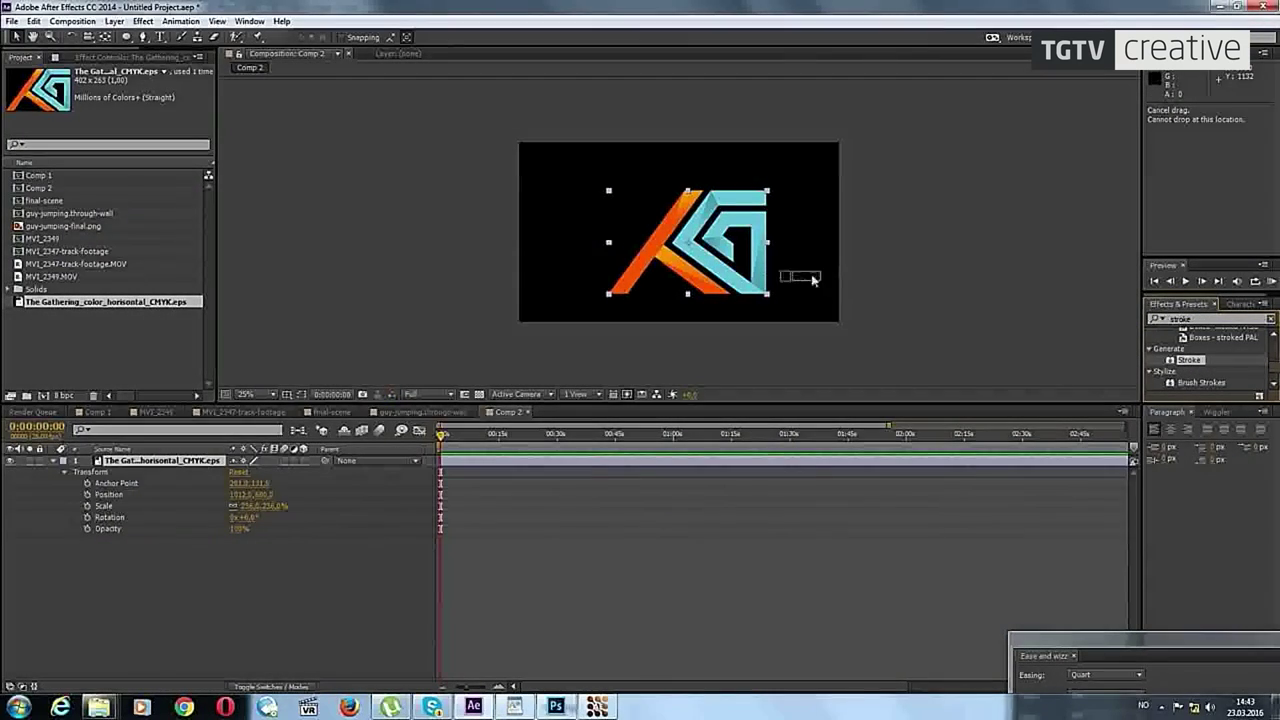
pyautogui.moveTo(1216, 365); pyautogui.dragTo(725, 268)
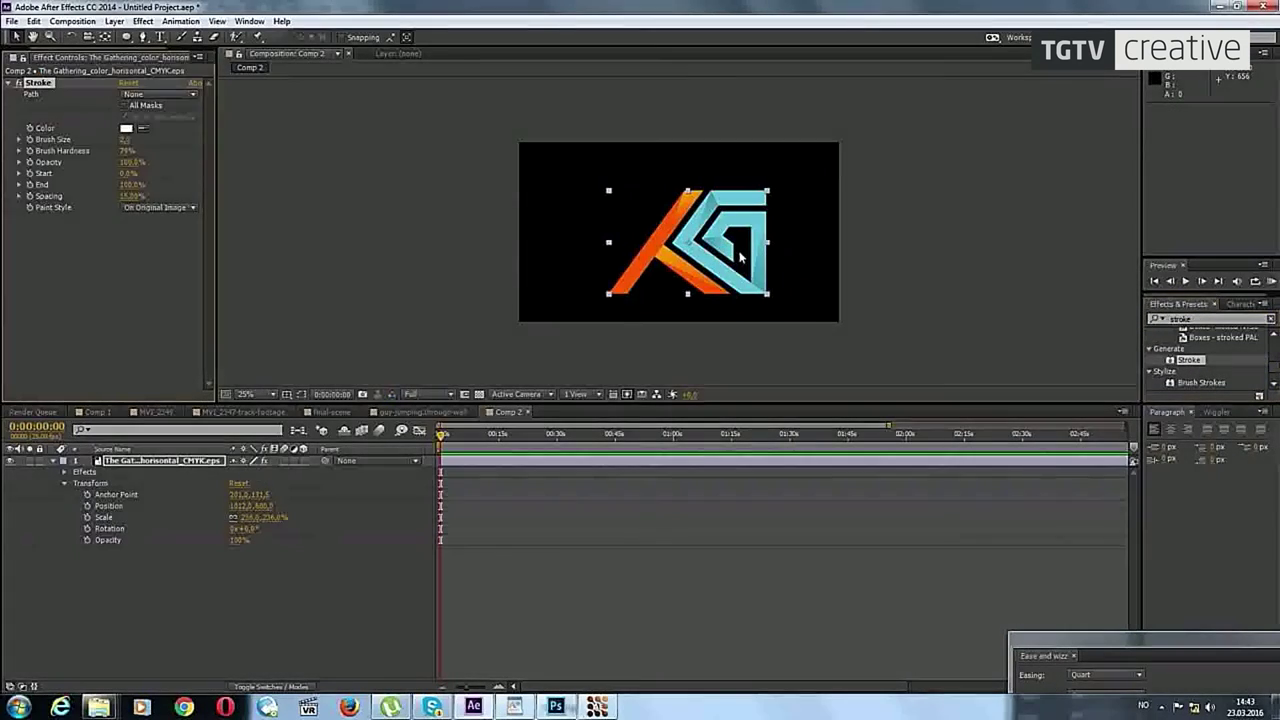
pyautogui.click(141, 461)
# Step: Switch to the Pen tool, undo a stray mask point, and reselect the logo layer
pyautogui.click(143, 37)
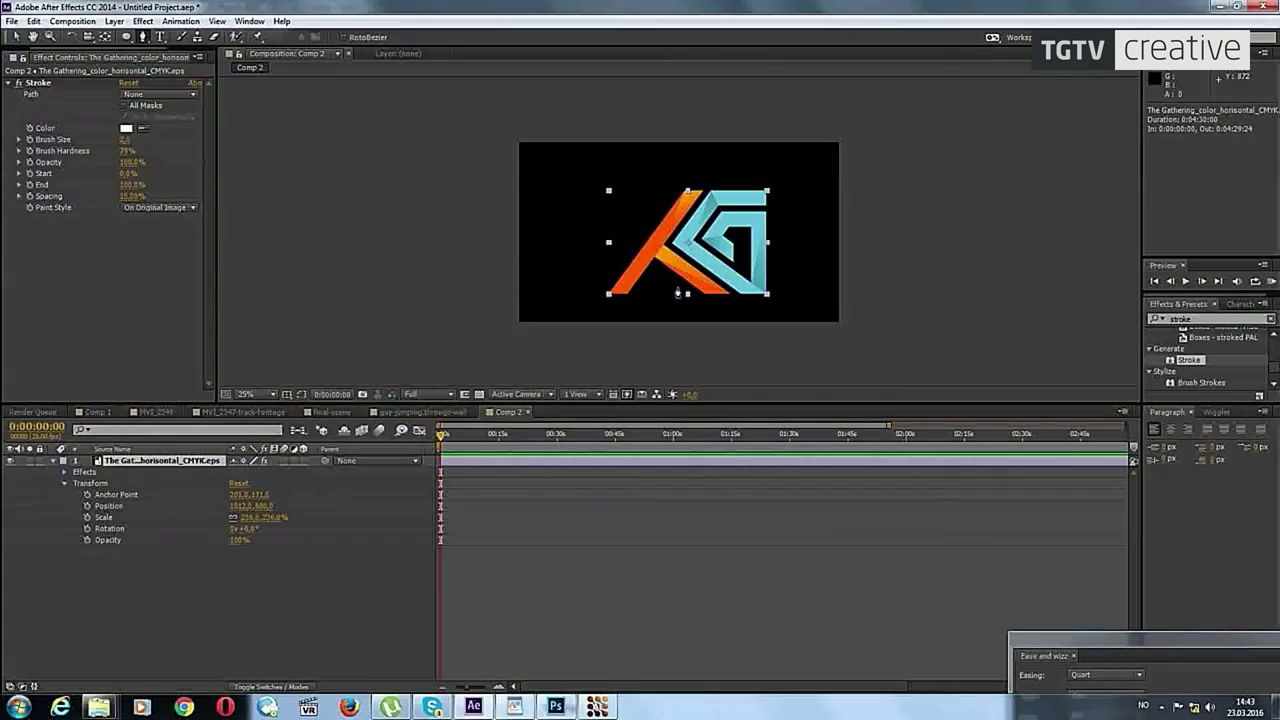
pyautogui.click(618, 294)
pyautogui.click(693, 190)
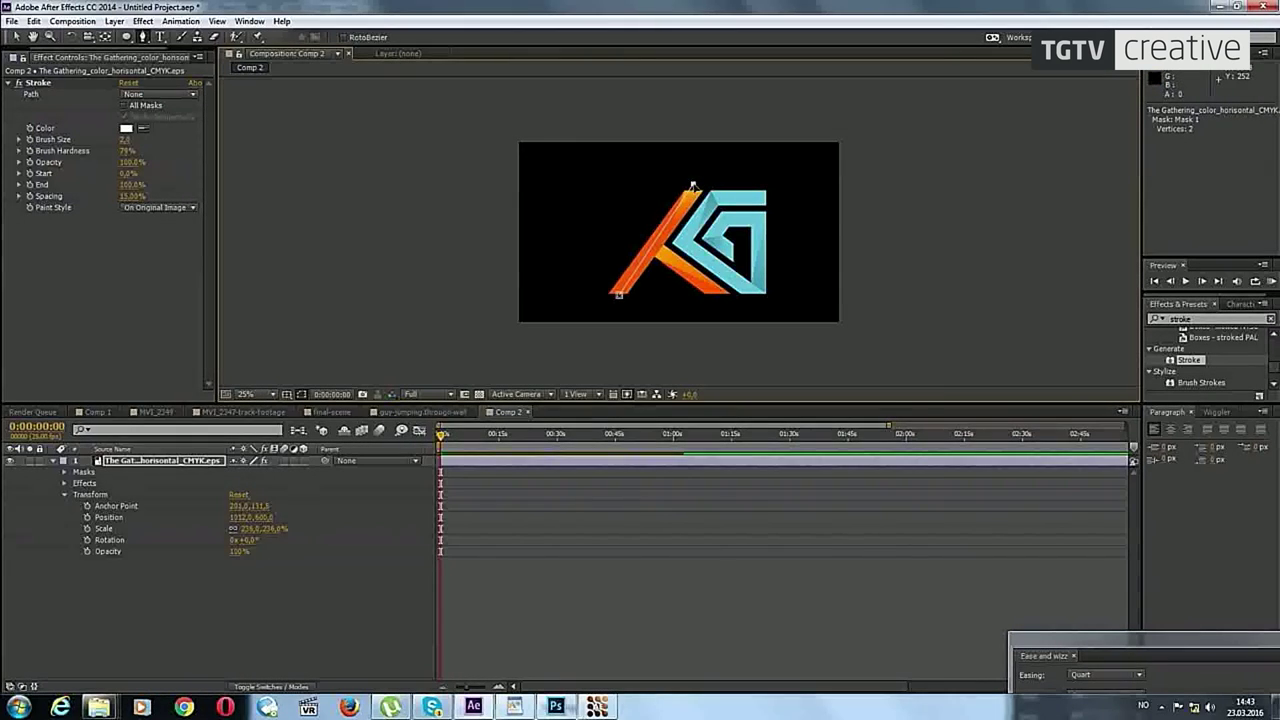
pyautogui.hotkey('ctrl', 'z')
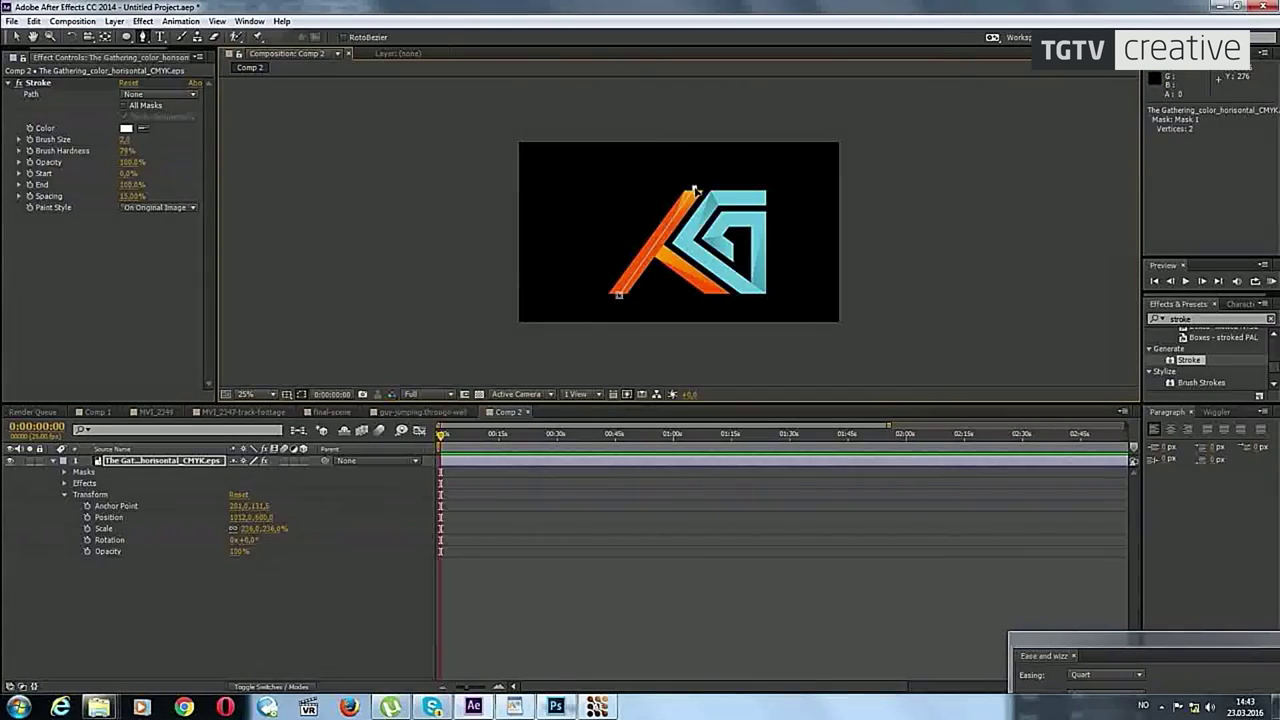
pyautogui.click(170, 588)
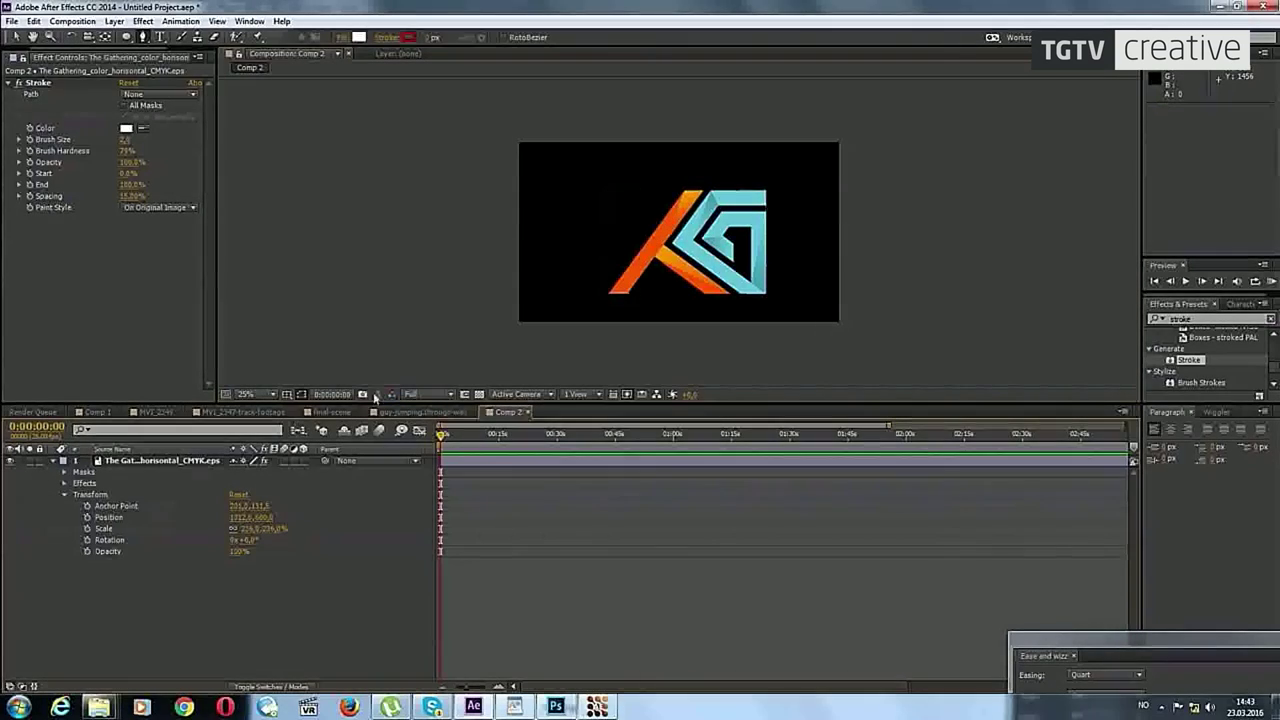
pyautogui.click(203, 460)
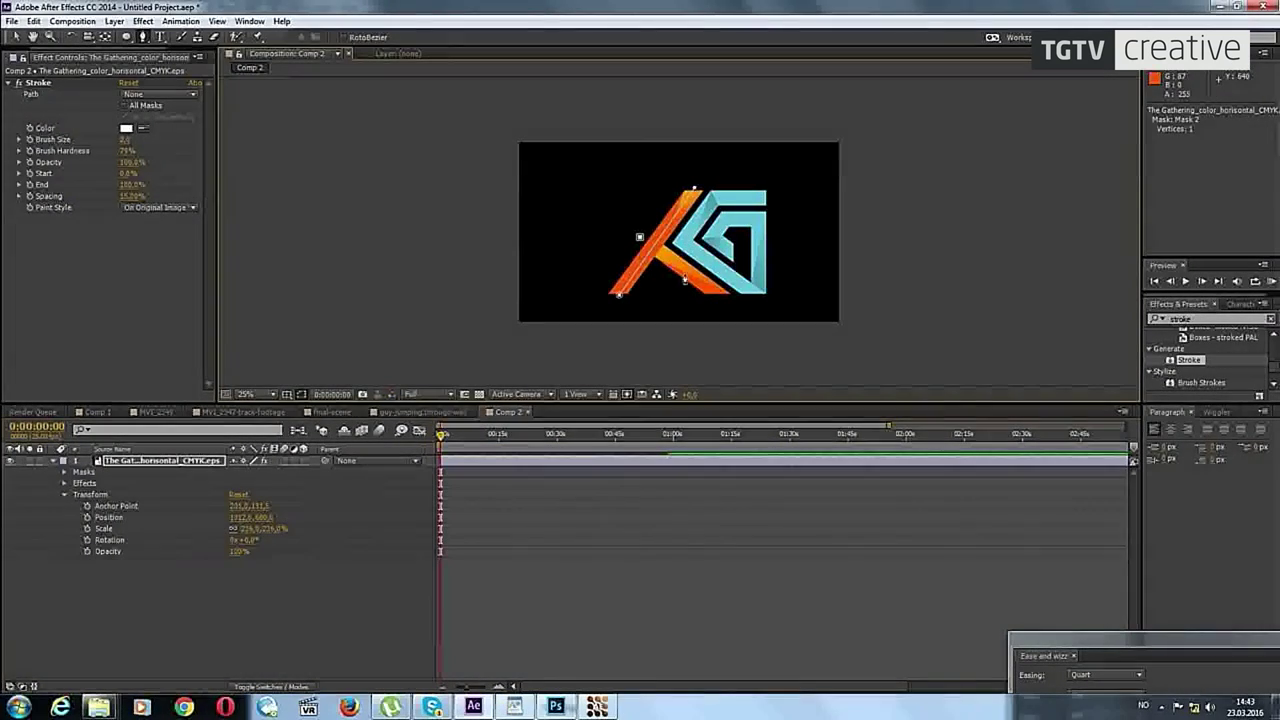
pyautogui.click(260, 595)
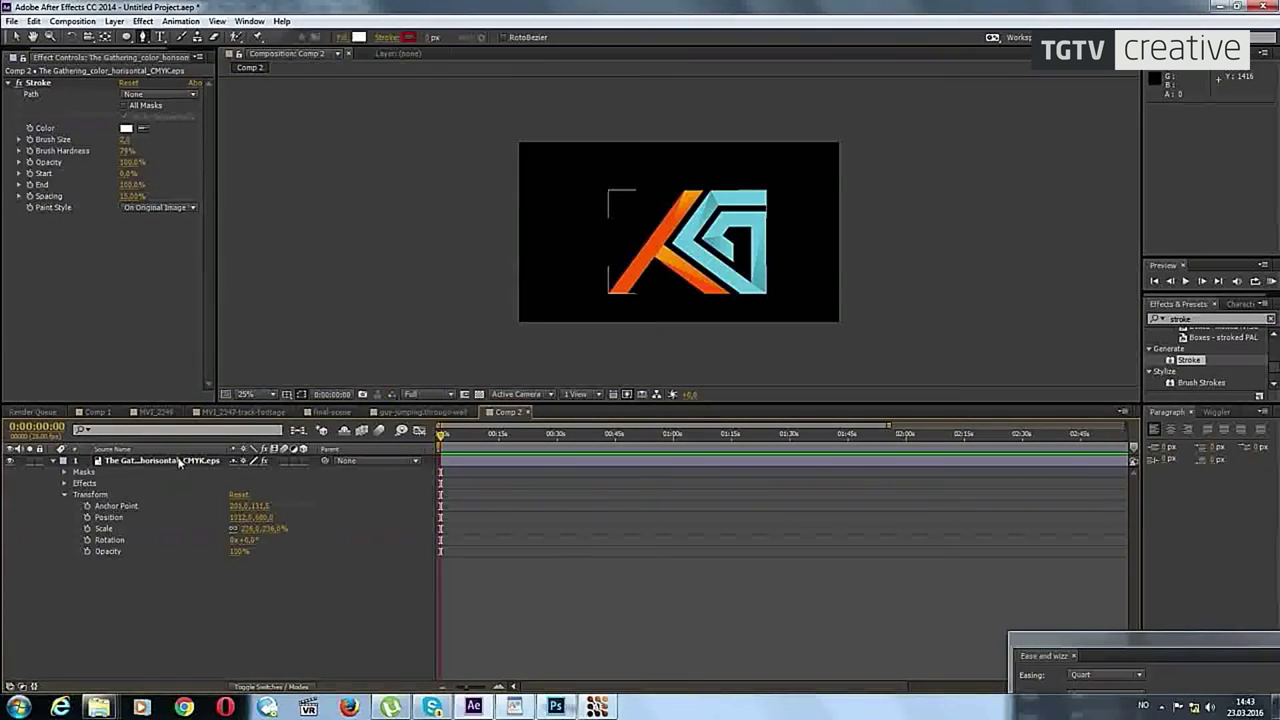
pyautogui.click(660, 268)
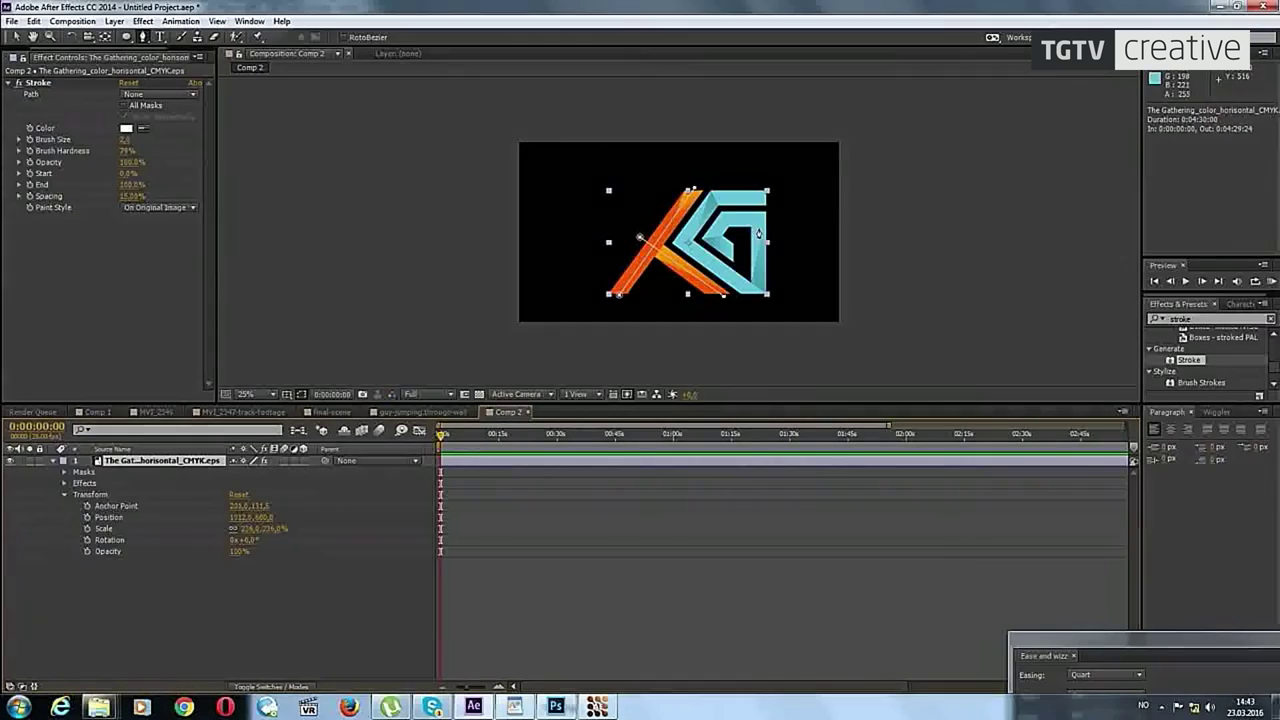
# Step: Draw Mask 3 with six points tracing the G of the logo
pyautogui.click(771, 198)
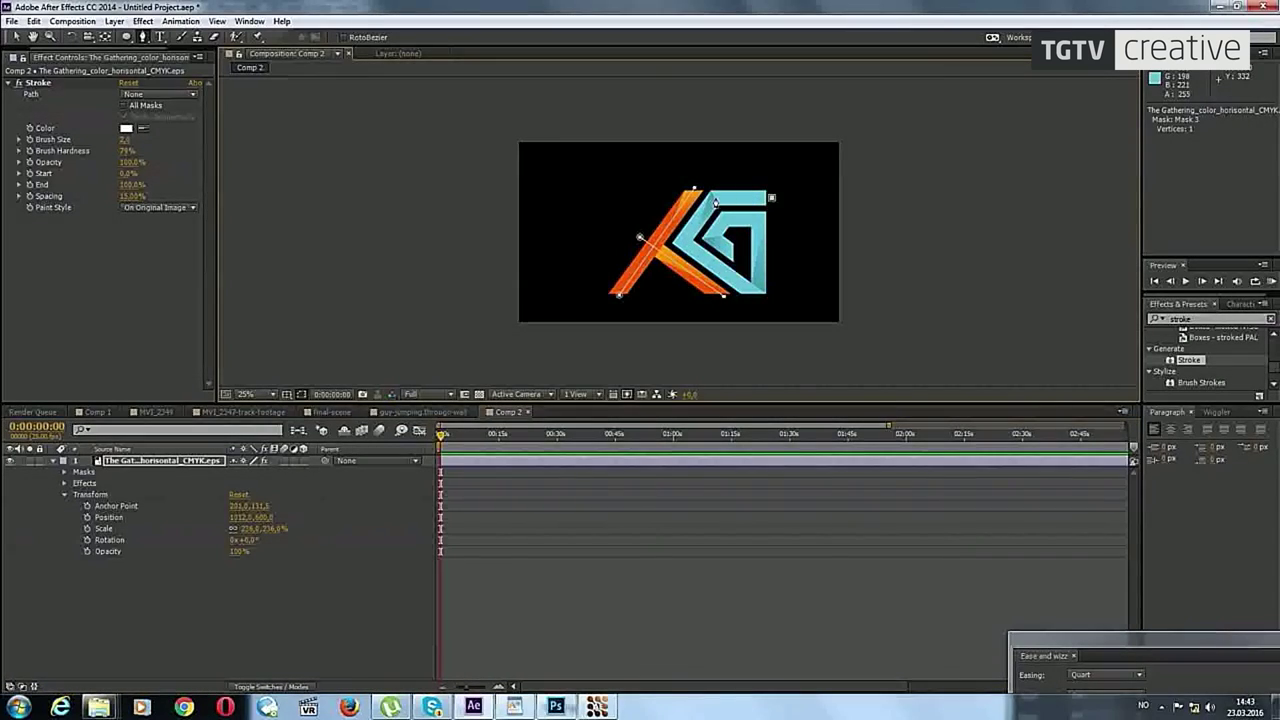
pyautogui.click(745, 301)
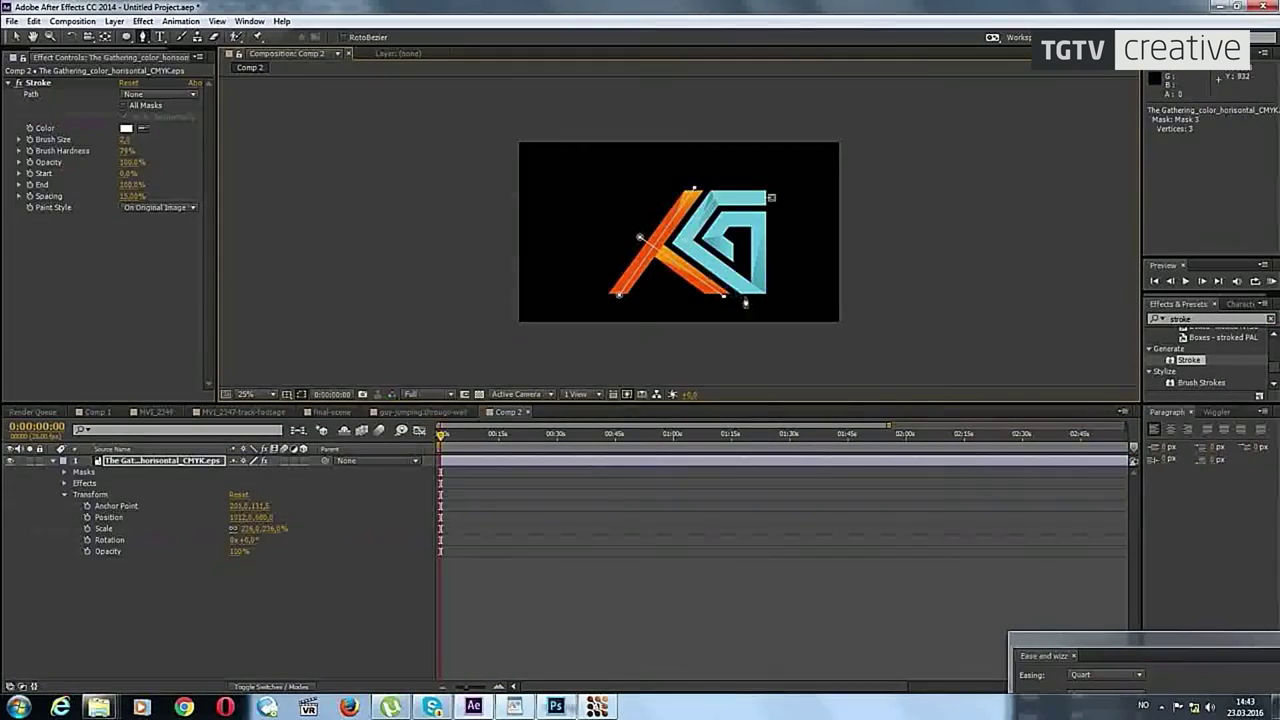
pyautogui.click(762, 266)
pyautogui.click(713, 218)
pyautogui.click(717, 240)
pyautogui.click(730, 256)
# Step: Set Stroke Paint Style to Reveal Original Image and expand the Stroke properties in the timeline
pyautogui.click(16, 36)
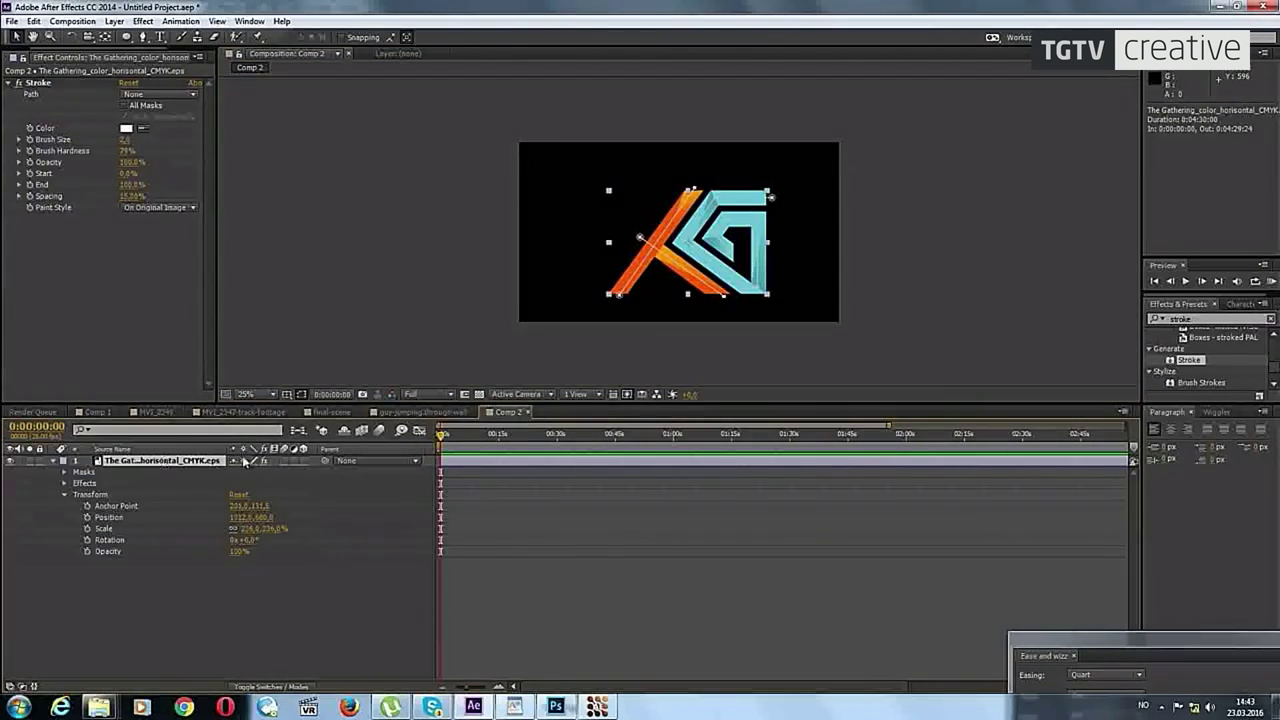
pyautogui.click(163, 208)
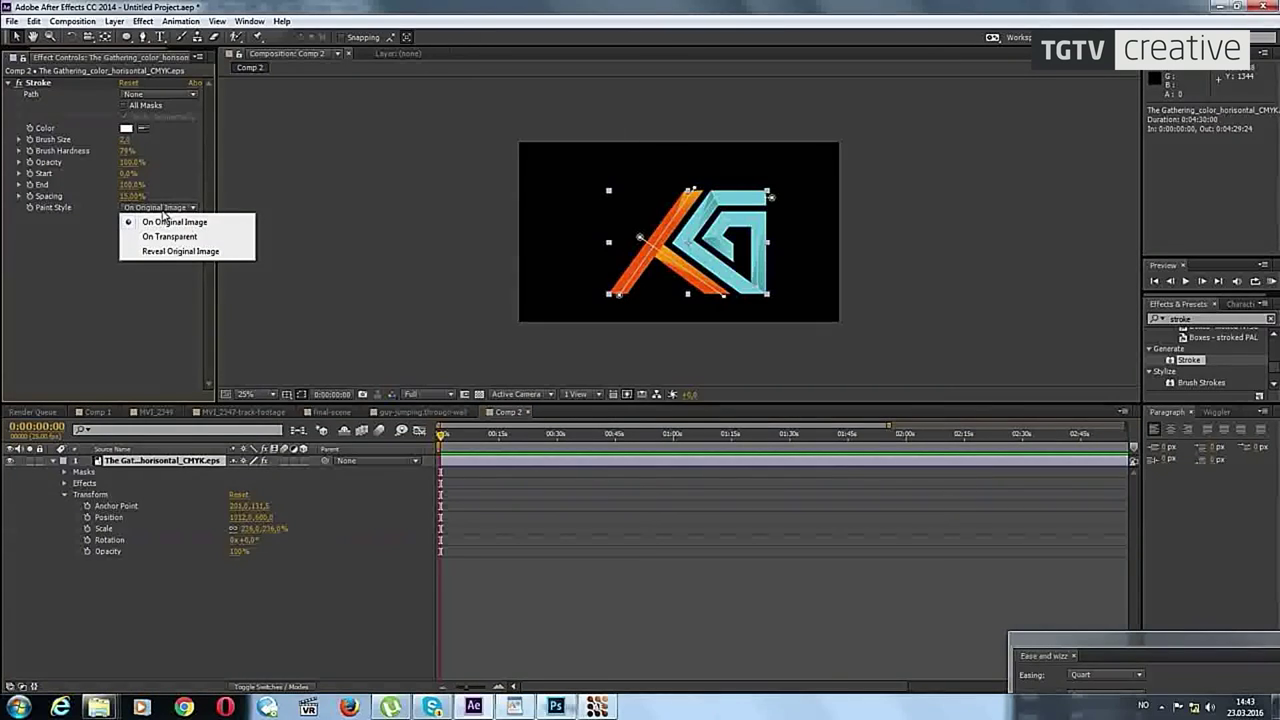
pyautogui.click(180, 252)
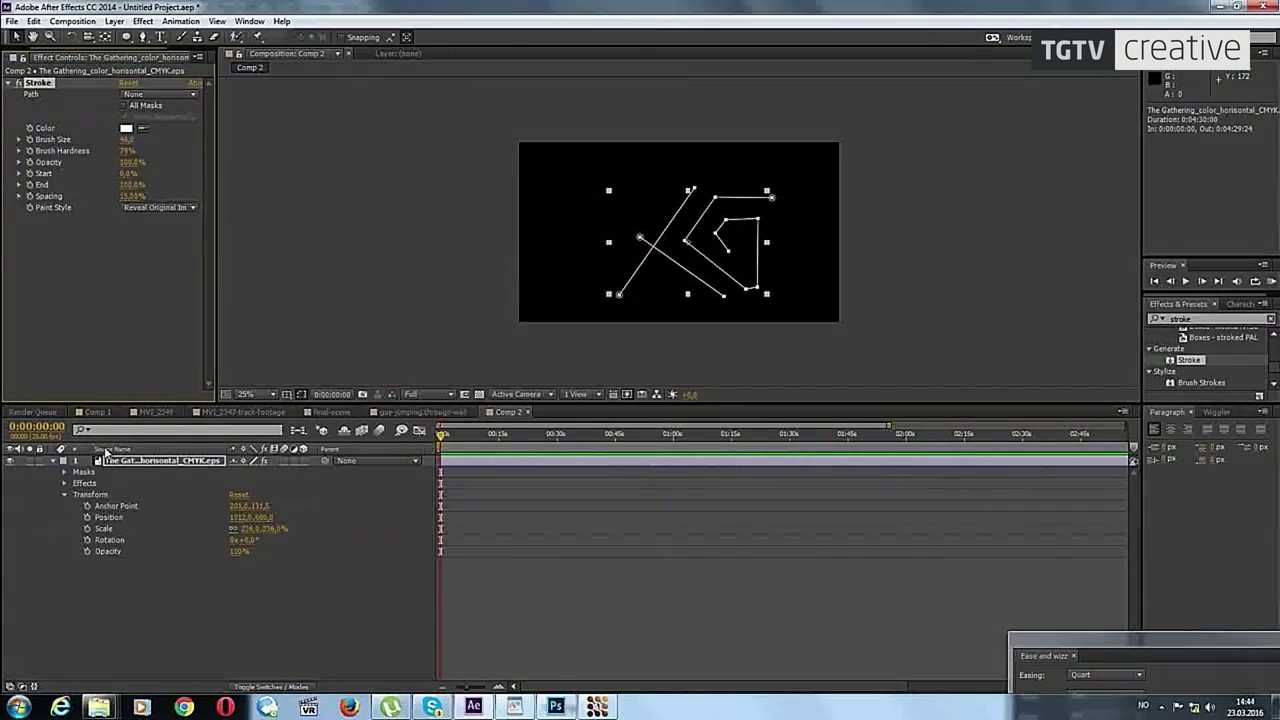
pyautogui.click(64, 483)
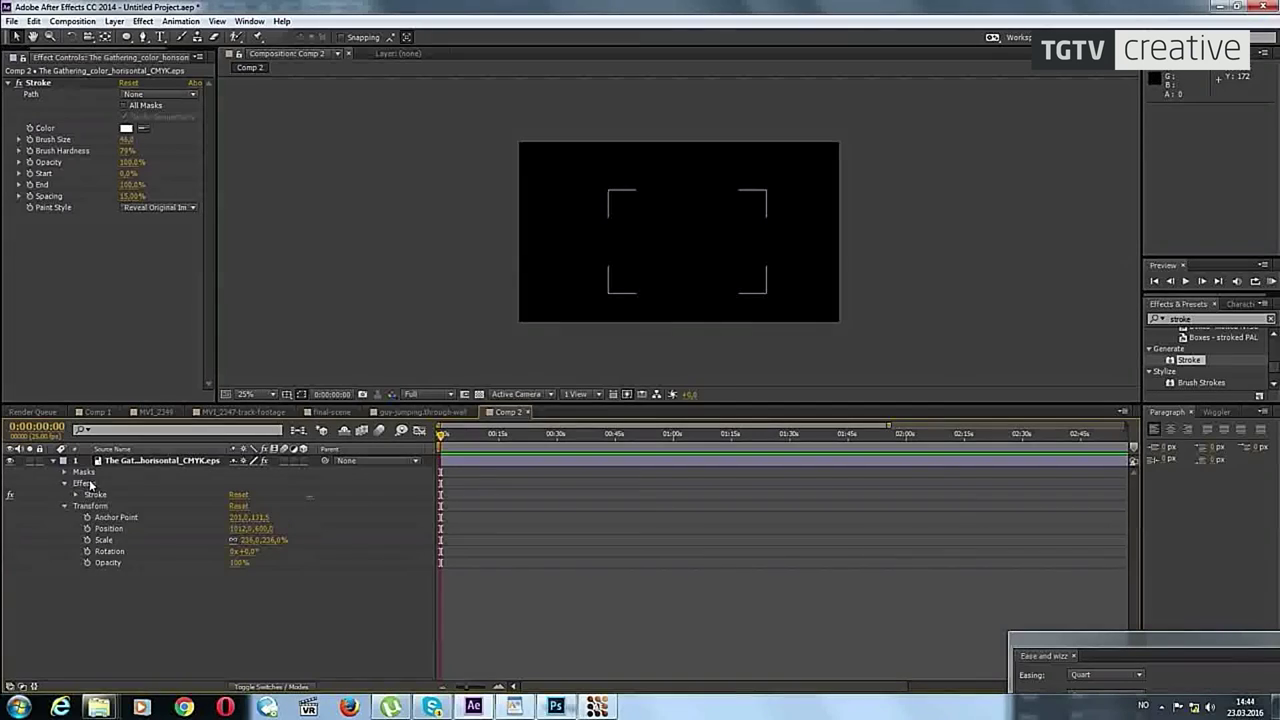
pyautogui.click(76, 495)
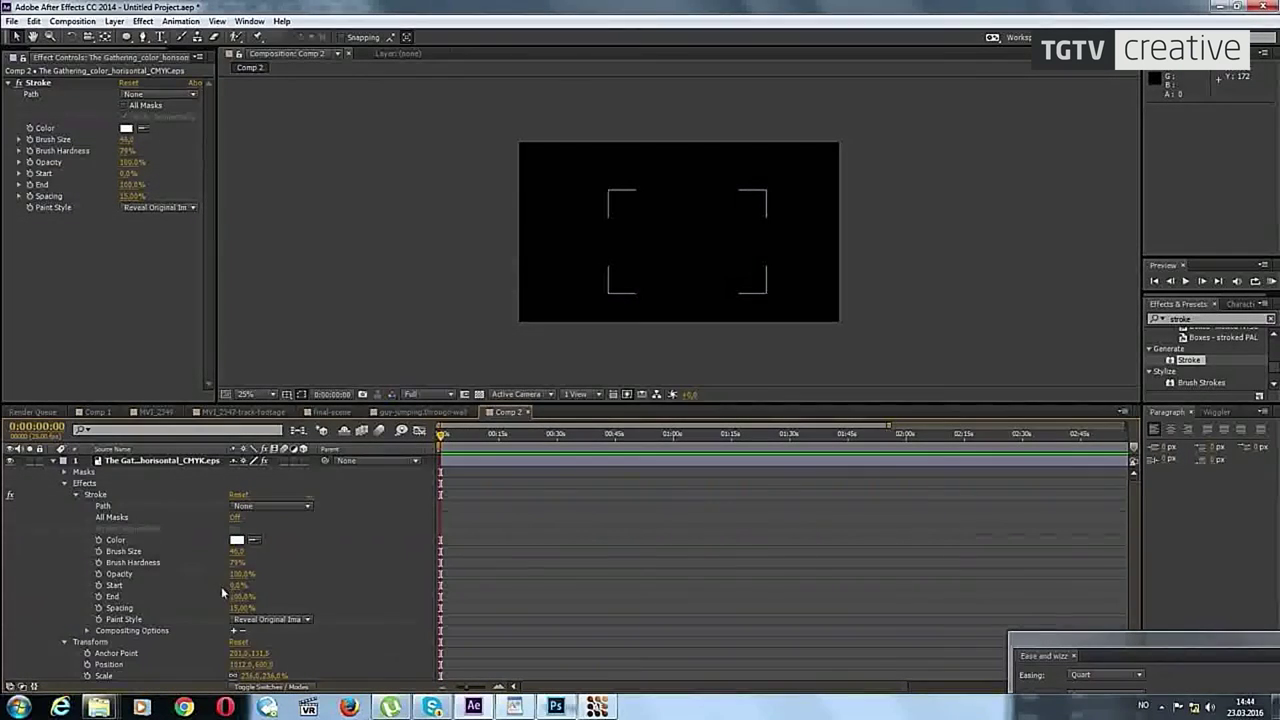
# Step: Keyframe the stroke Start at 100% and lower the End value
pyautogui.click(98, 585)
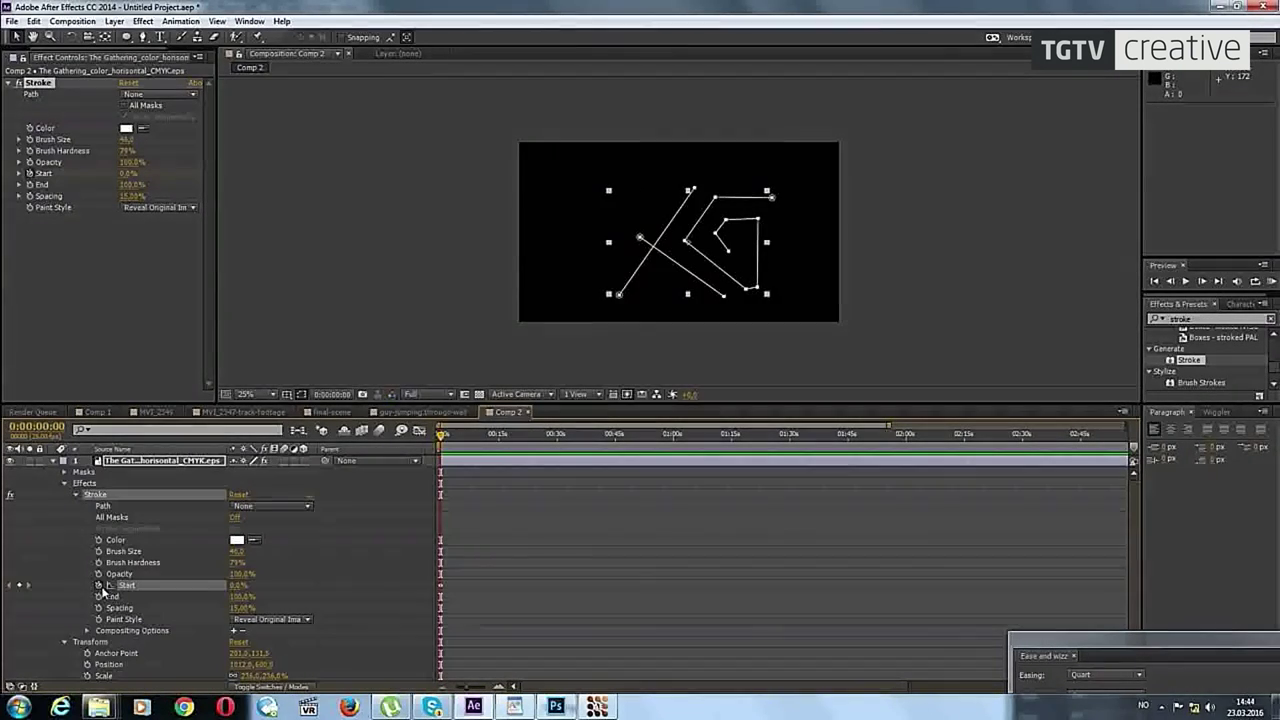
pyautogui.click(98, 596)
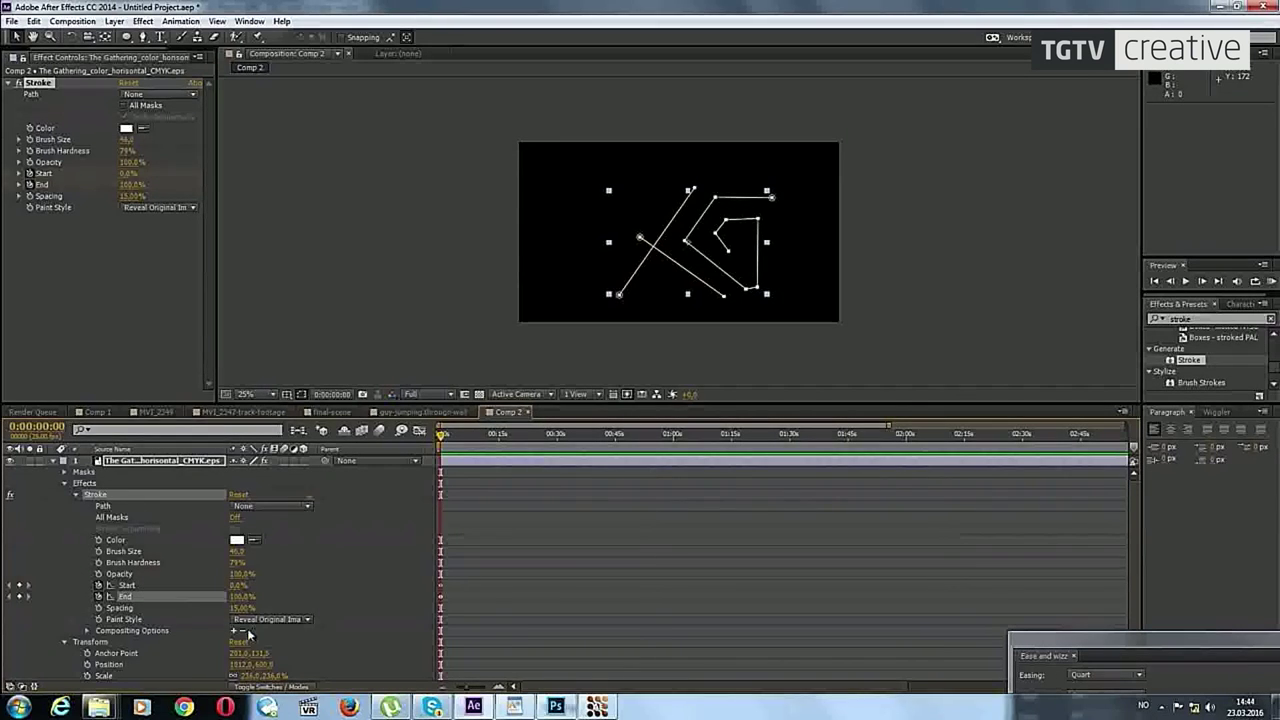
pyautogui.moveTo(240, 596); pyautogui.dragTo(228, 603)
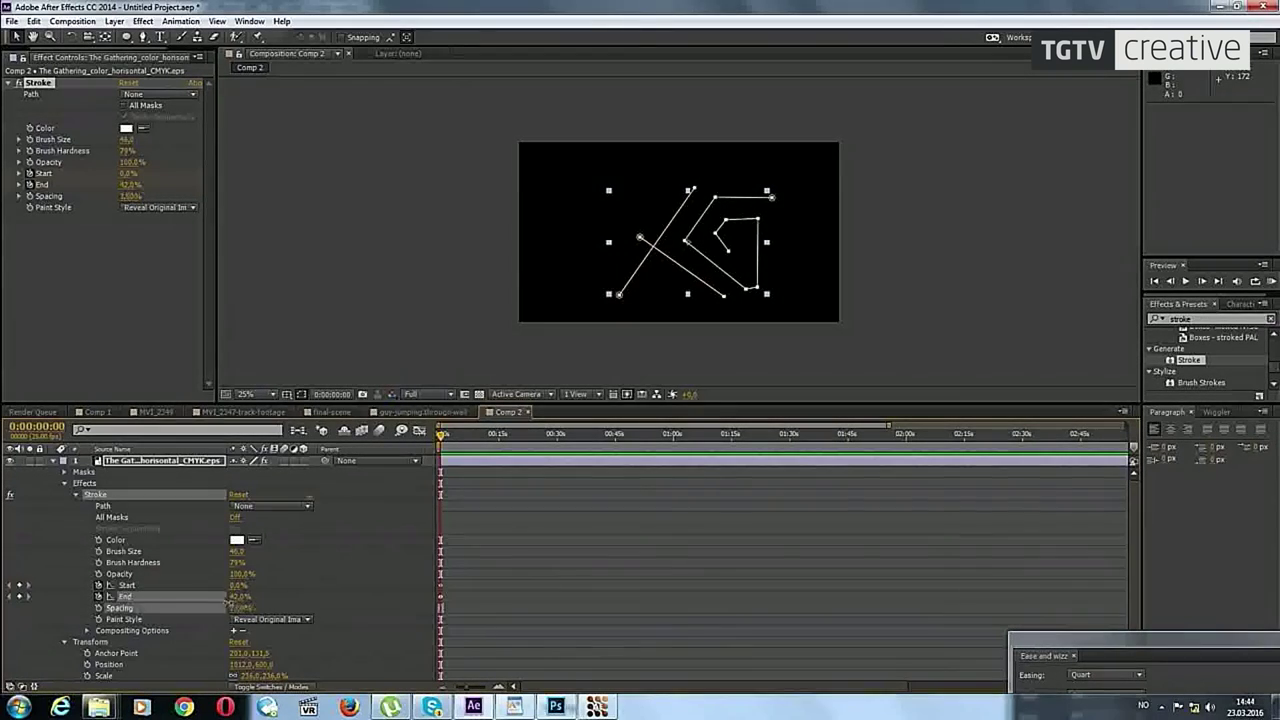
pyautogui.click(240, 585)
pyautogui.write('100')
pyautogui.press('Return')
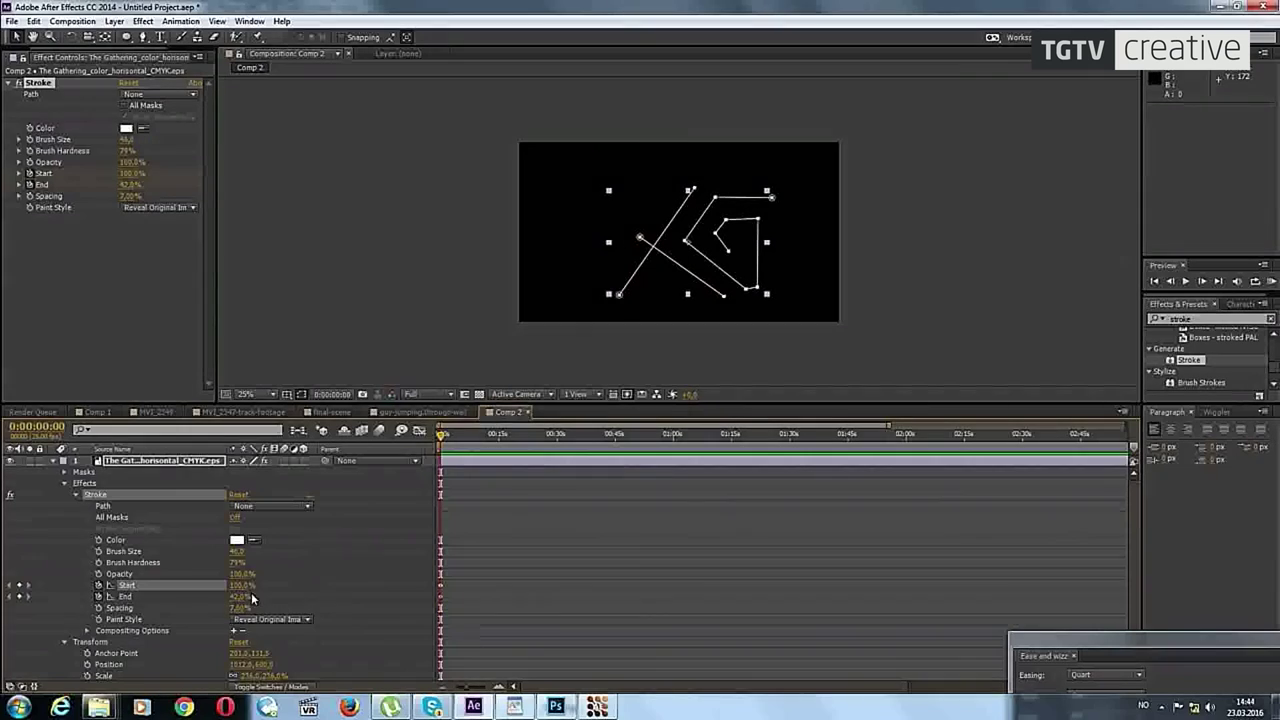
pyautogui.moveTo(247, 594); pyautogui.dragTo(227, 598)
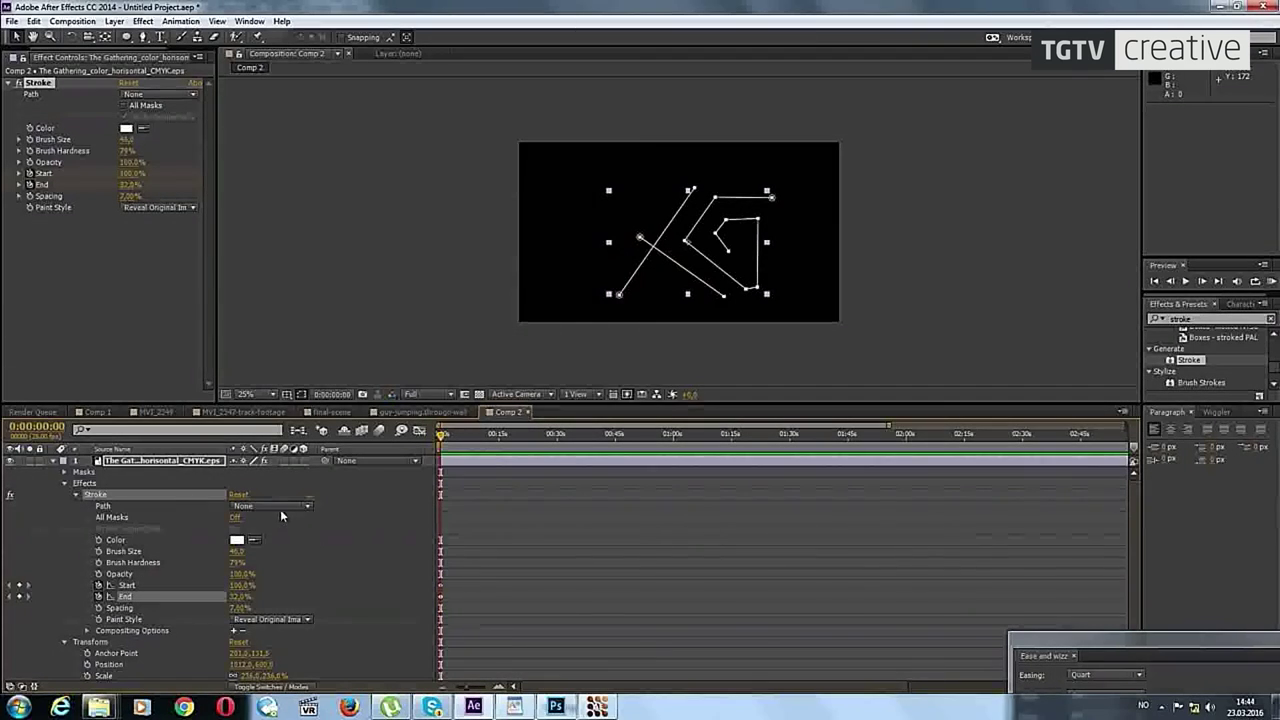
# Step: Try Mask 1 and None as stroke paths, then restore All Masks stroked sequentially
pyautogui.click(280, 508)
pyautogui.click(274, 541)
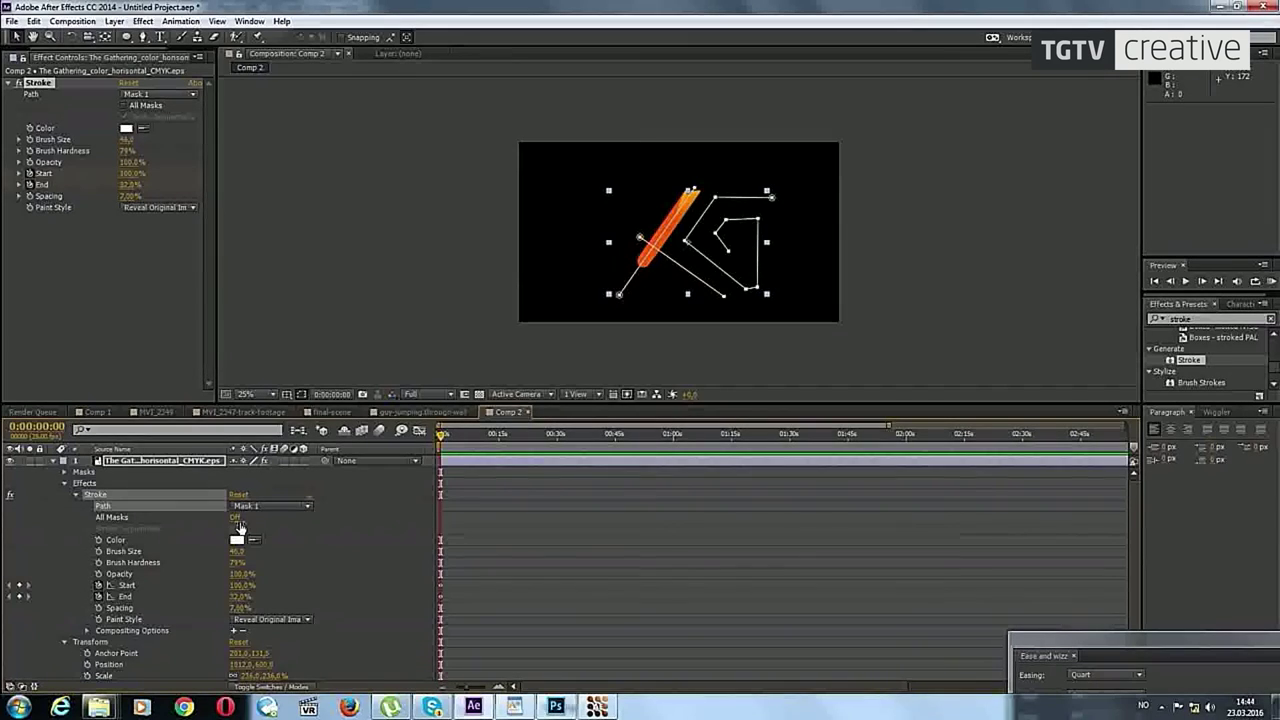
pyautogui.click(249, 508)
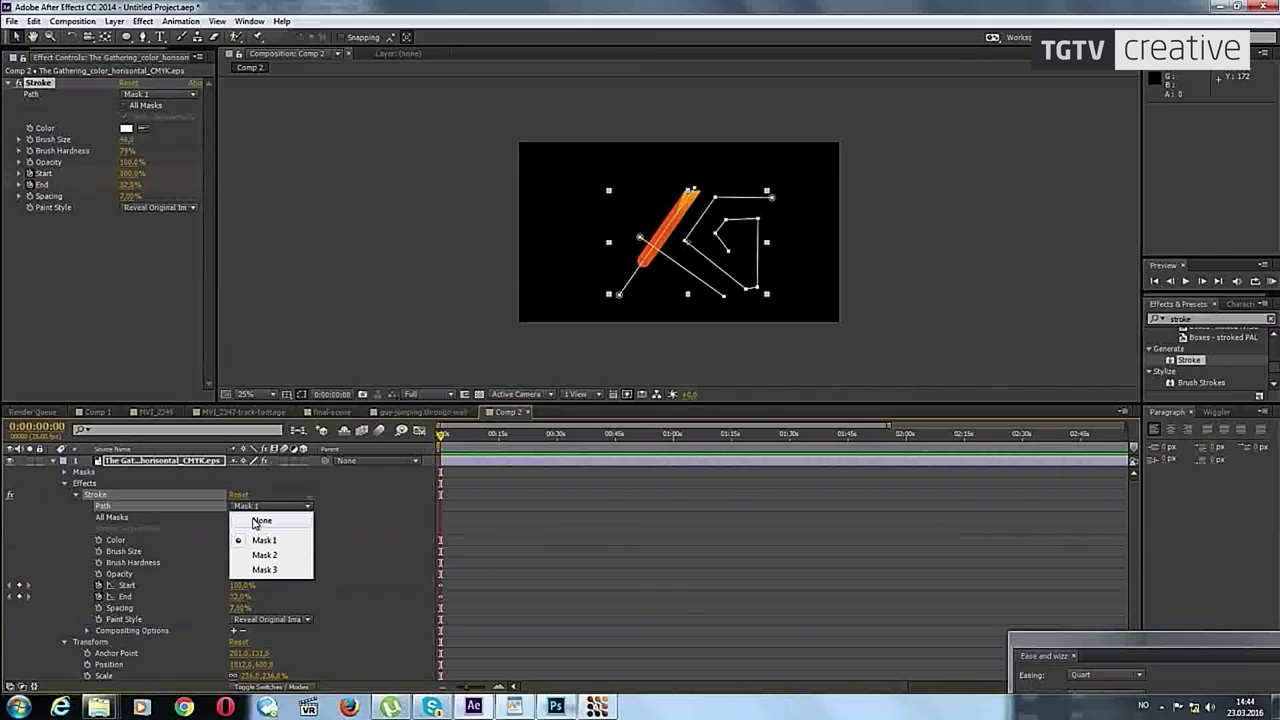
pyautogui.click(259, 521)
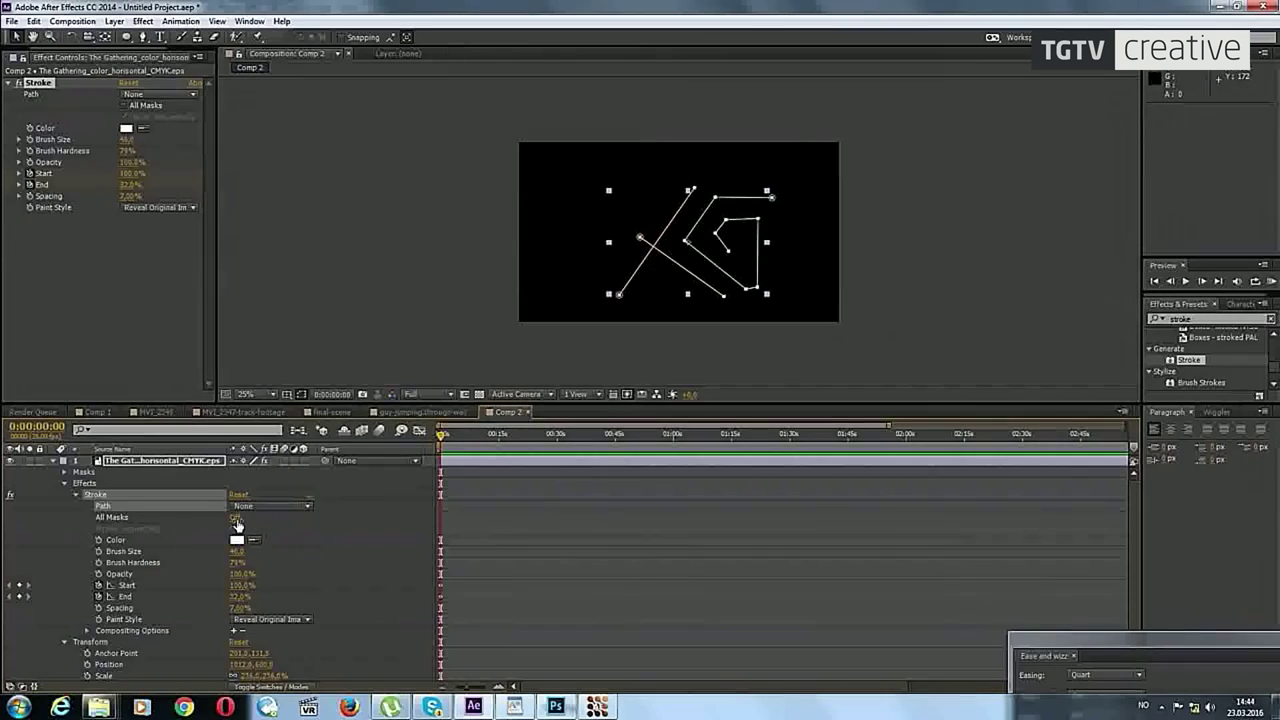
pyautogui.click(236, 518)
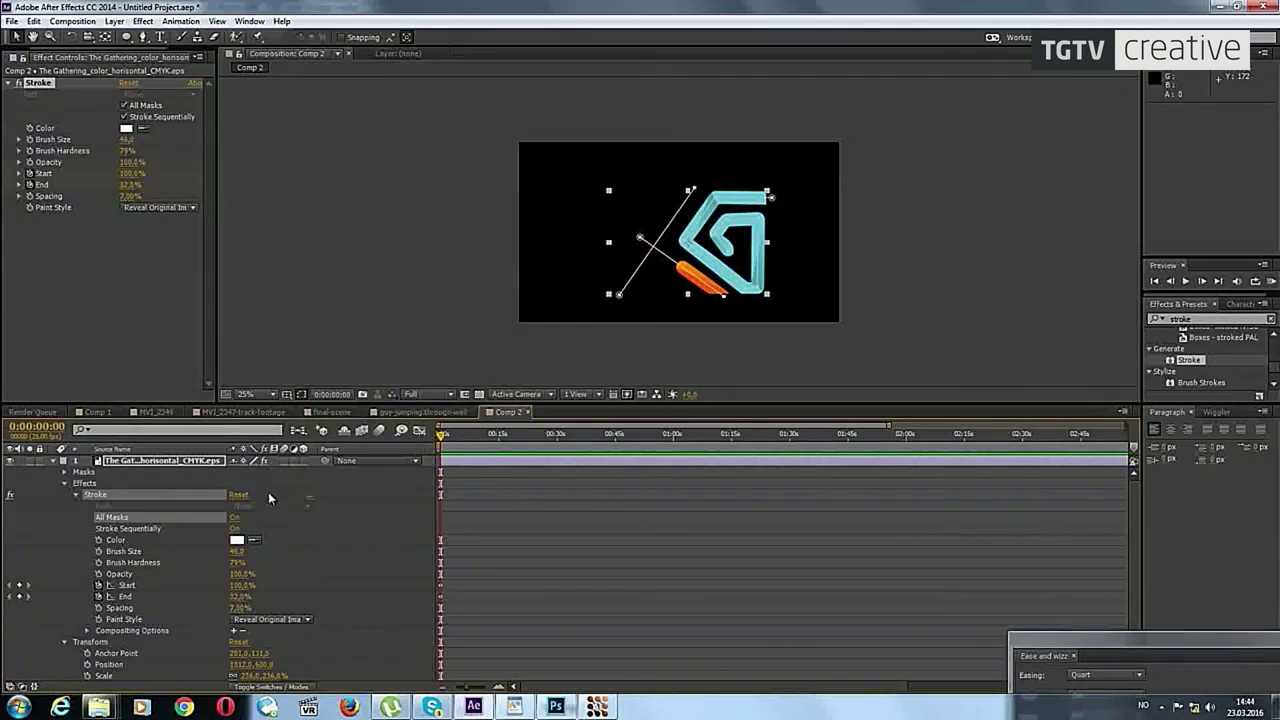
pyautogui.moveTo(240, 598)
pyautogui.mouseDown()
pyautogui.moveTo(200, 598)
pyautogui.moveTo(220, 575)
pyautogui.moveTo(245, 575)
pyautogui.moveTo(238, 598)
pyautogui.moveTo(240, 578)
pyautogui.mouseUp()
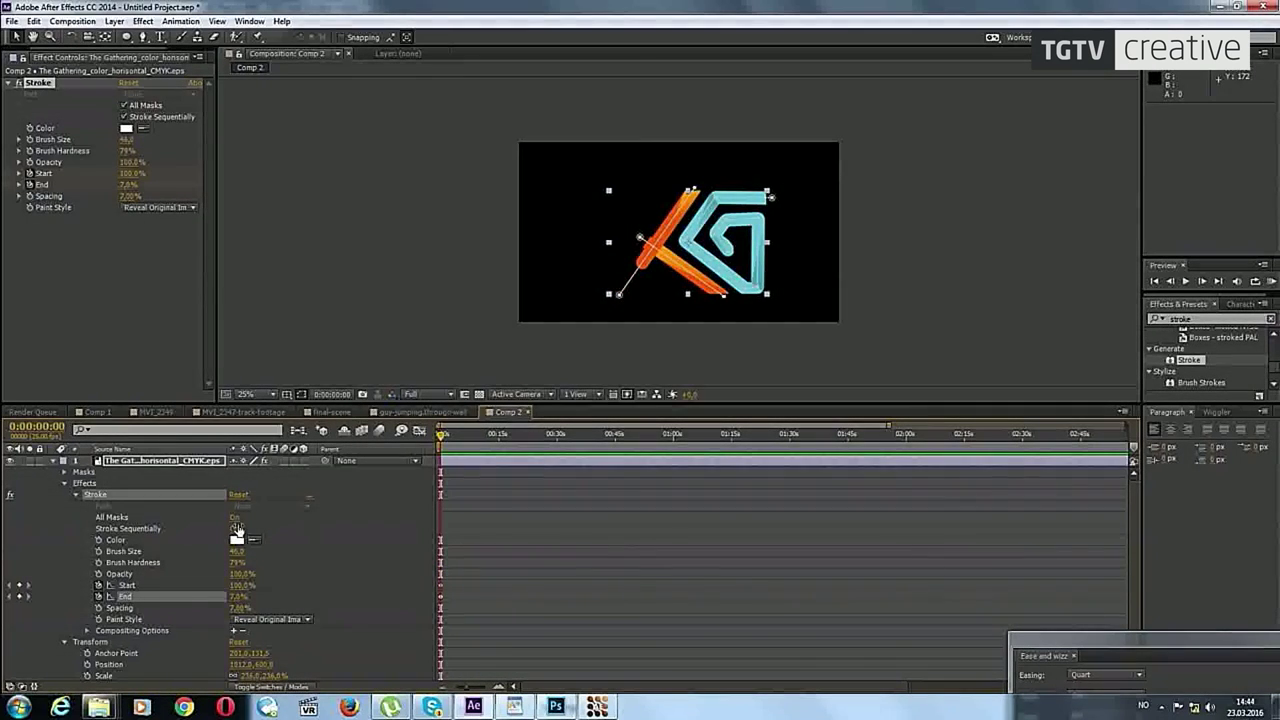
pyautogui.click(236, 518)
pyautogui.click(252, 506)
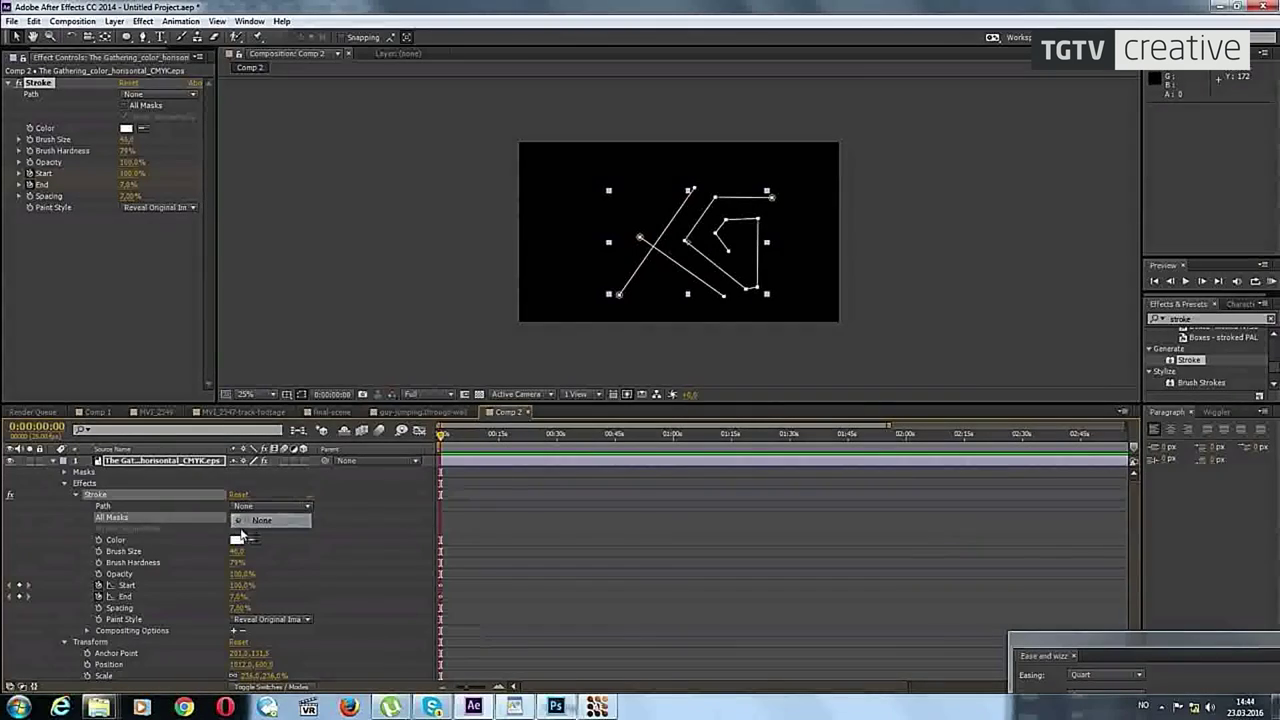
pyautogui.hotkey('ctrl', 'z')
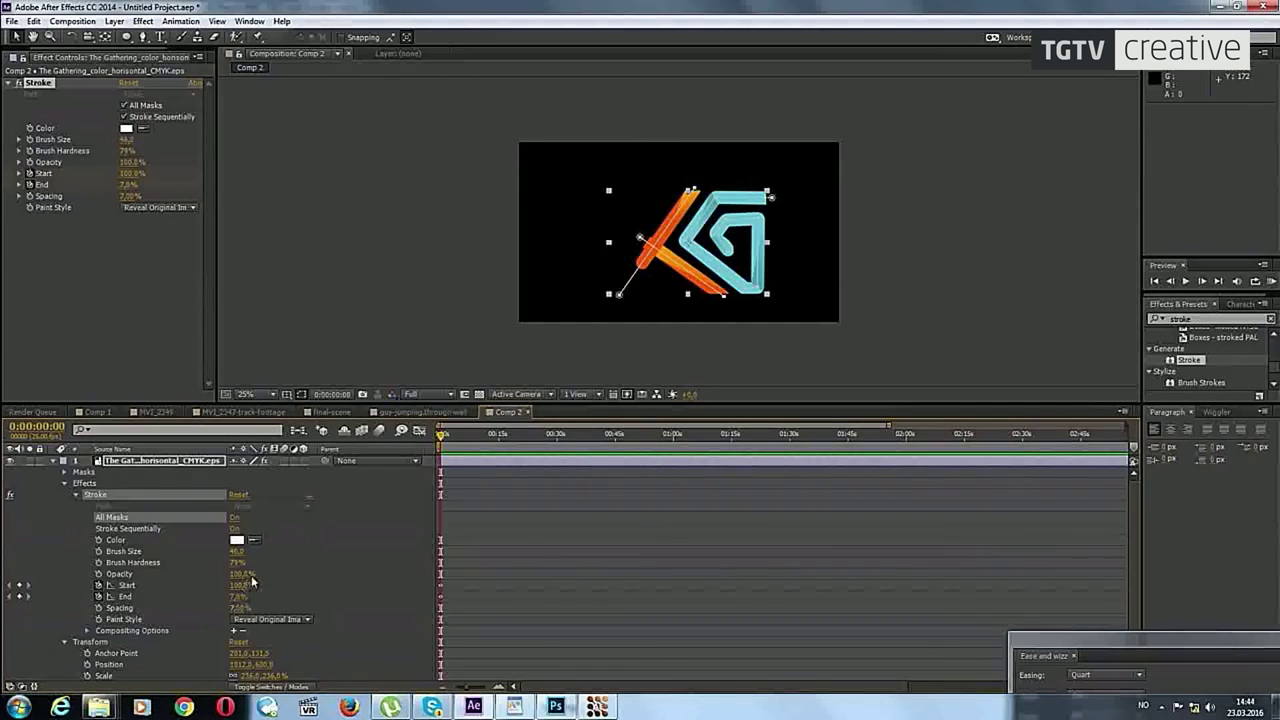
# Step: Increase the stroke Brush Size to 151.2 and delete the stray lower mask line's points
pyautogui.moveTo(237, 597); pyautogui.dragTo(243, 613)
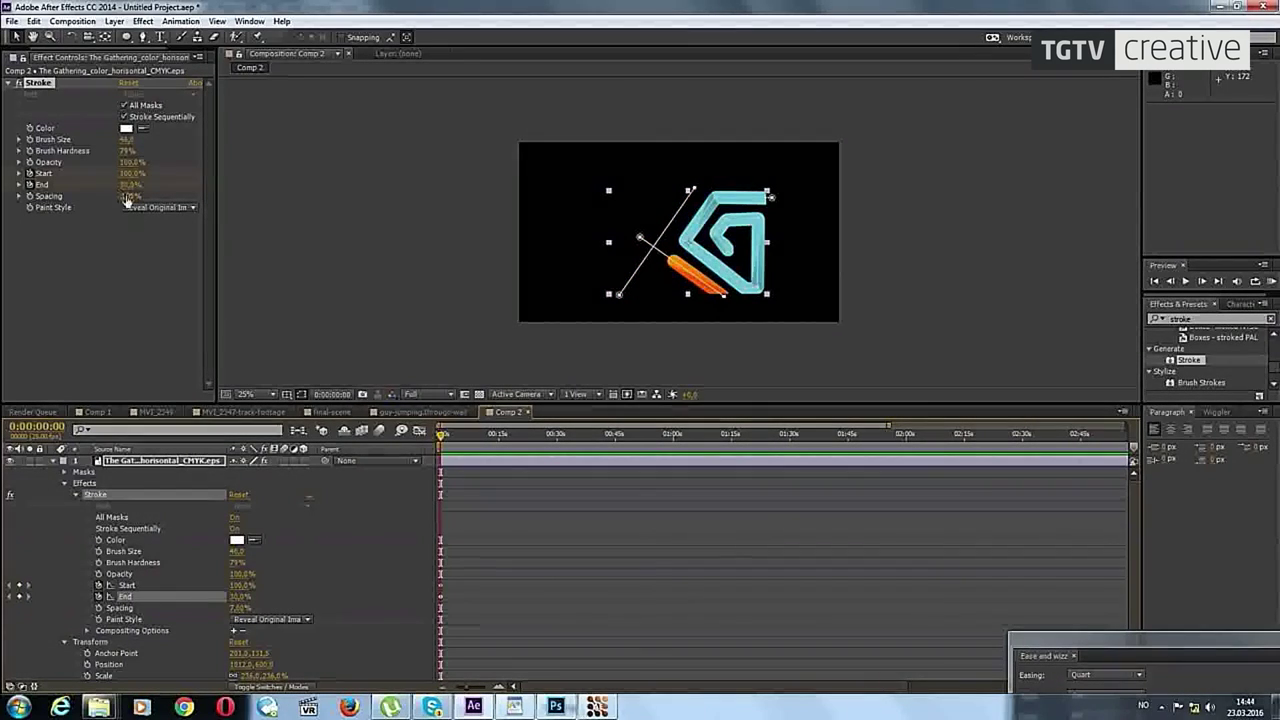
pyautogui.moveTo(126, 139); pyautogui.dragTo(460, 173)
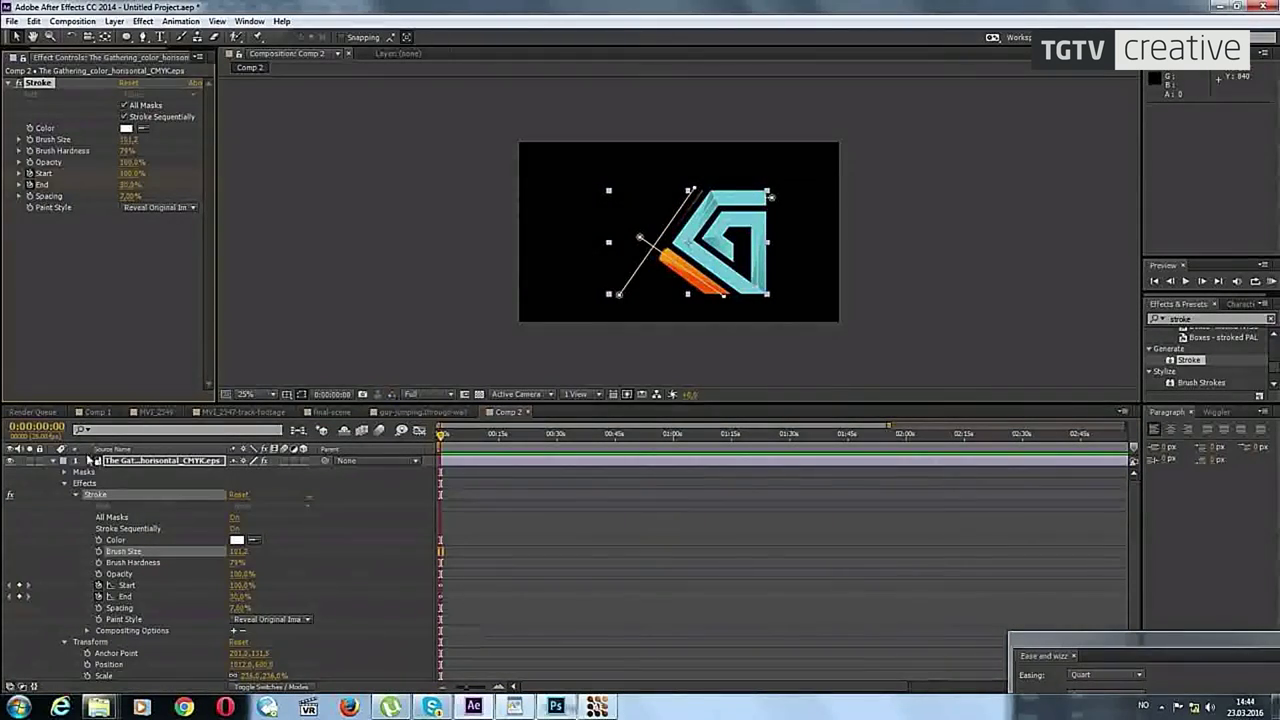
pyautogui.click(143, 461)
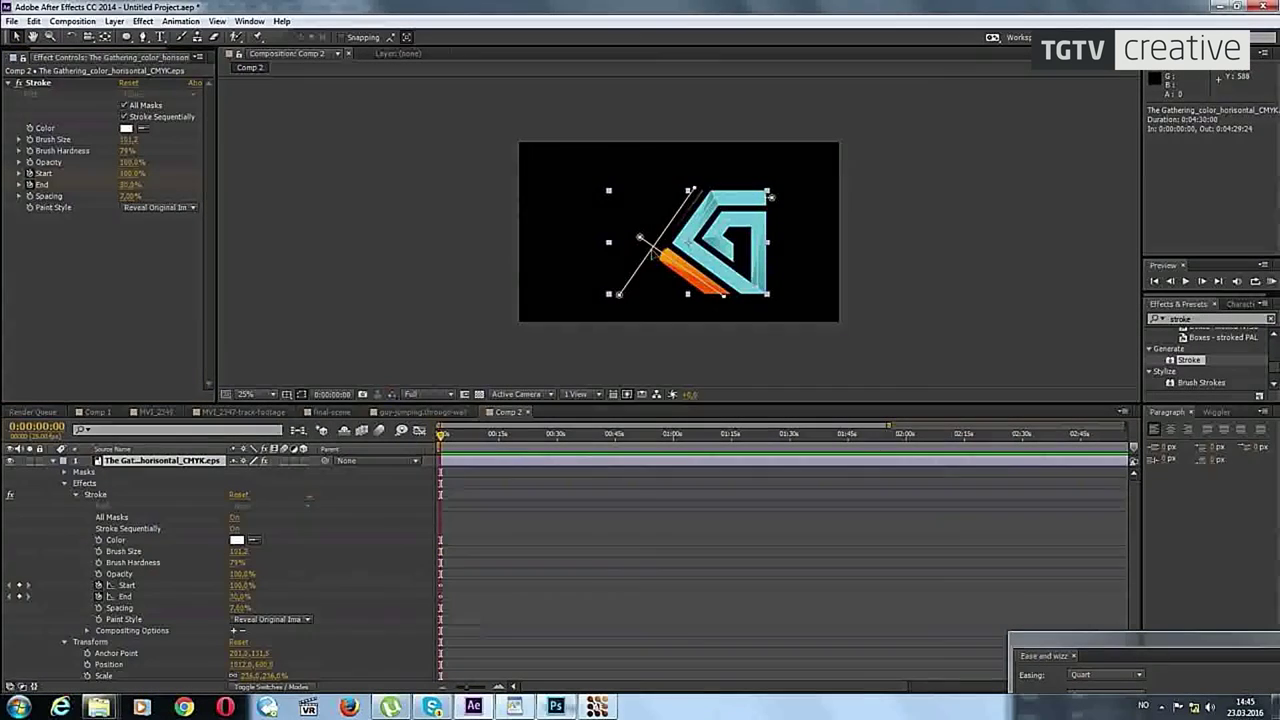
pyautogui.click(619, 295)
pyautogui.press('Delete')
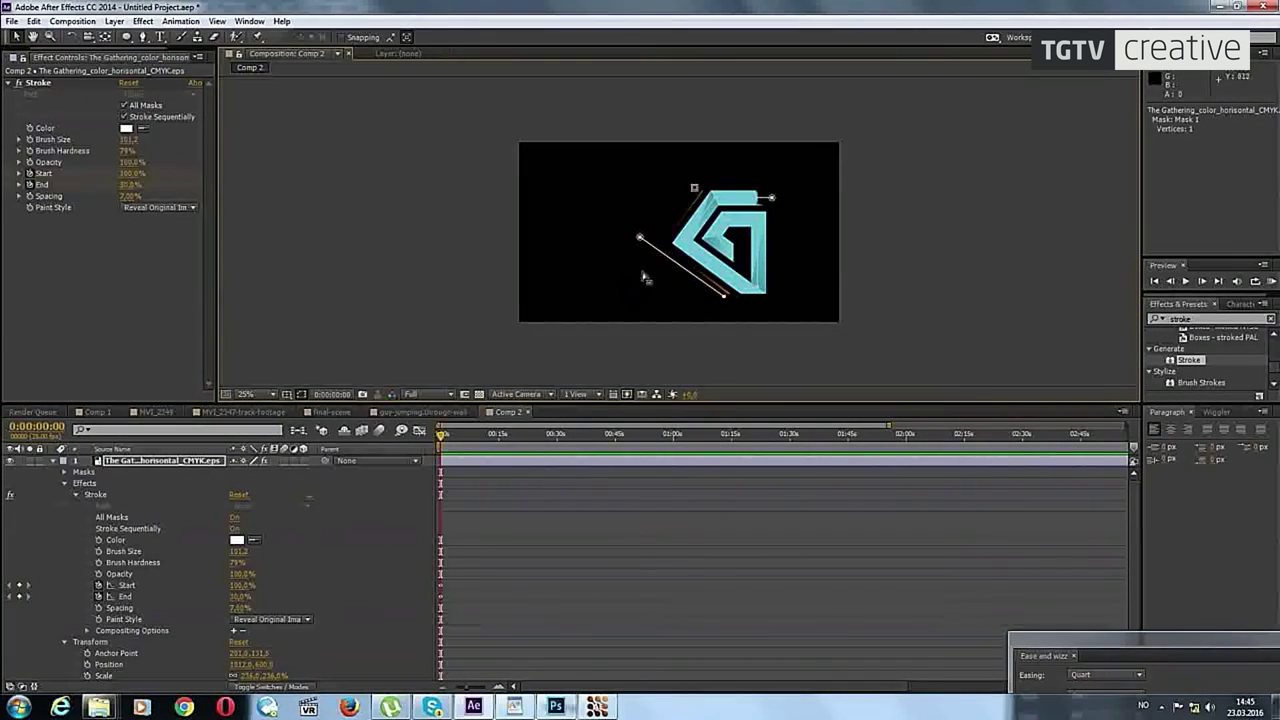
pyautogui.click(643, 240)
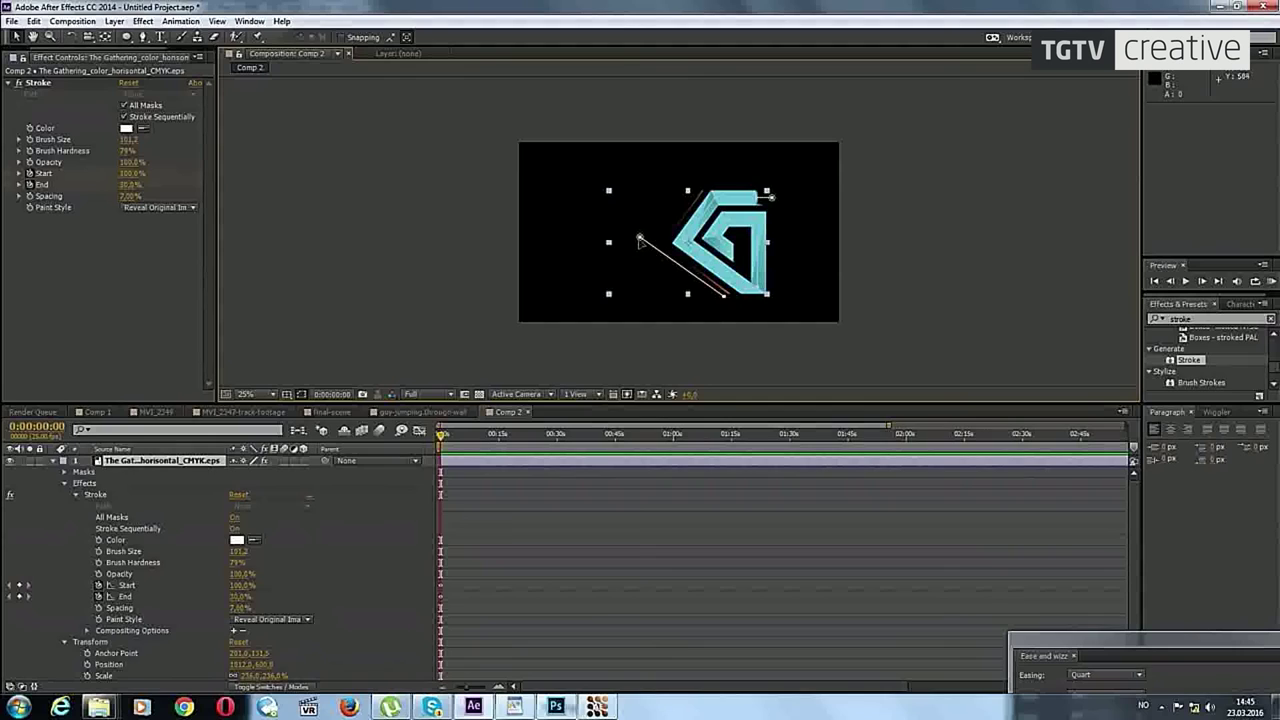
pyautogui.click(723, 295)
pyautogui.press('v')
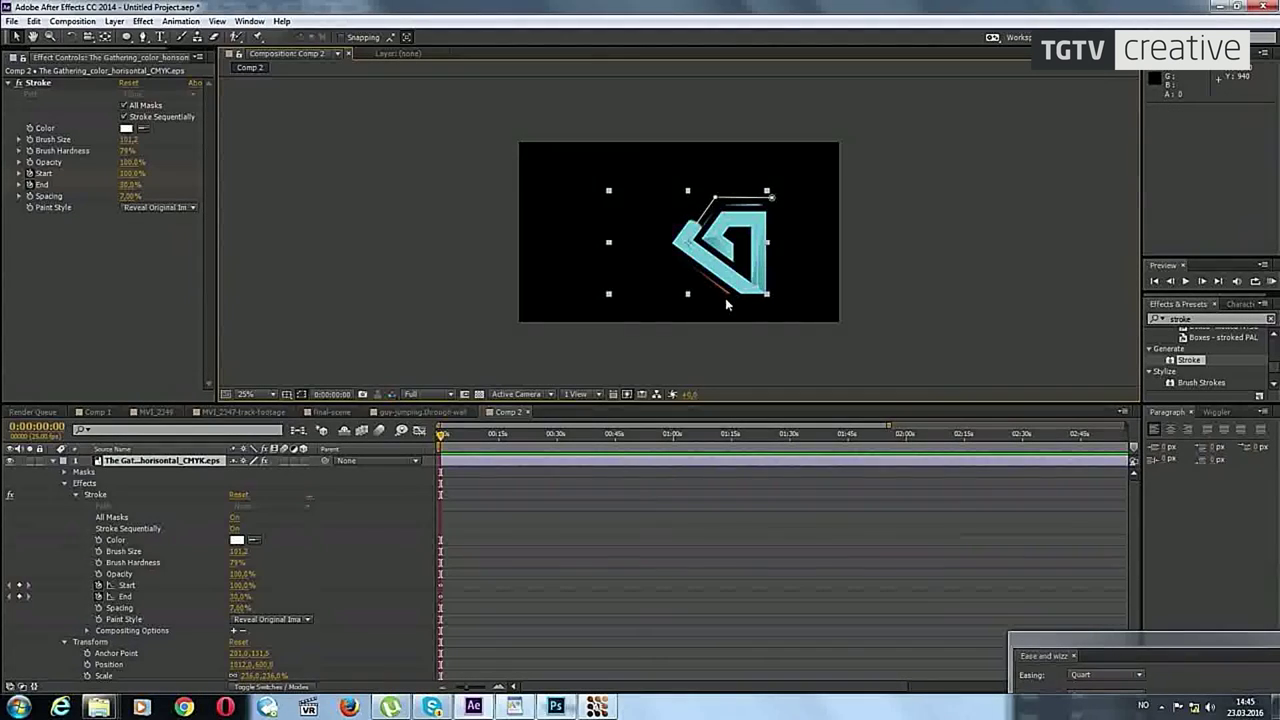
# Step: Return to 0:00 and set the stroke End to 100%
pyautogui.click(494, 434)
pyautogui.press('Home')
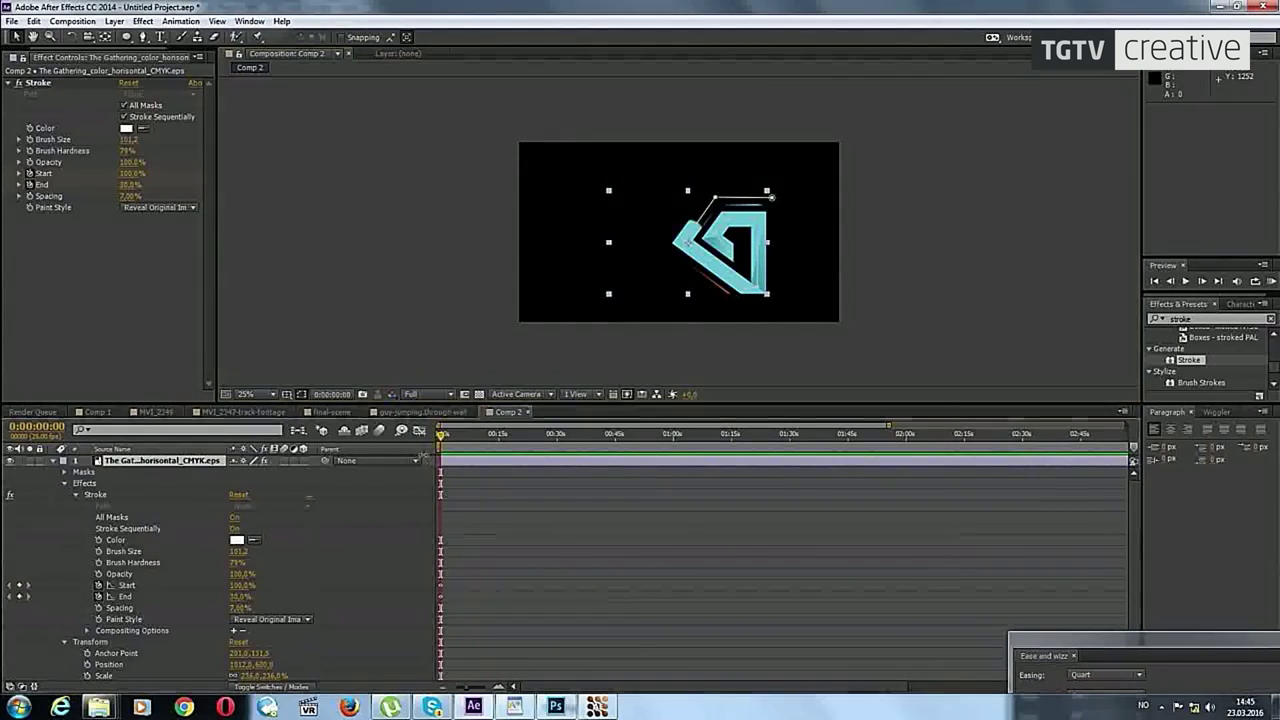
pyautogui.moveTo(234, 598); pyautogui.dragTo(242, 605)
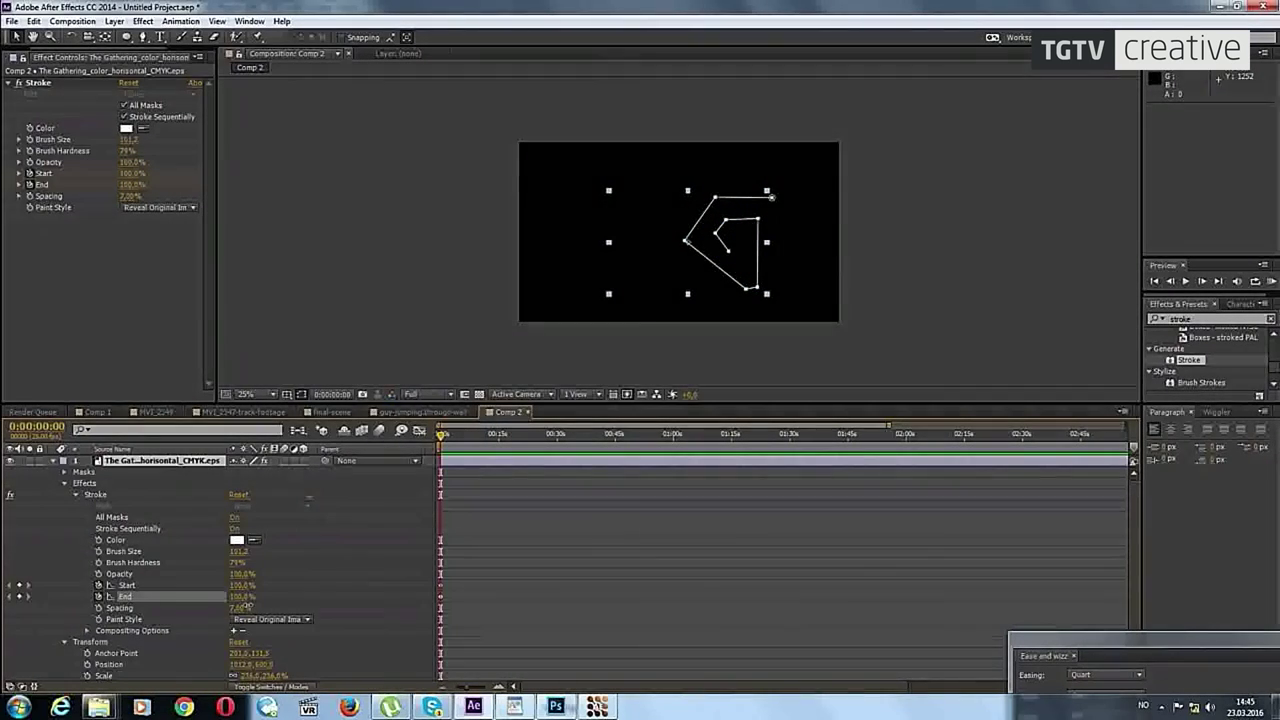
# Step: Keyframe stroke End from 100% at 0:00 to 0% at 0:00:08:06
pyautogui.click(95, 494)
pyautogui.click(20, 597)
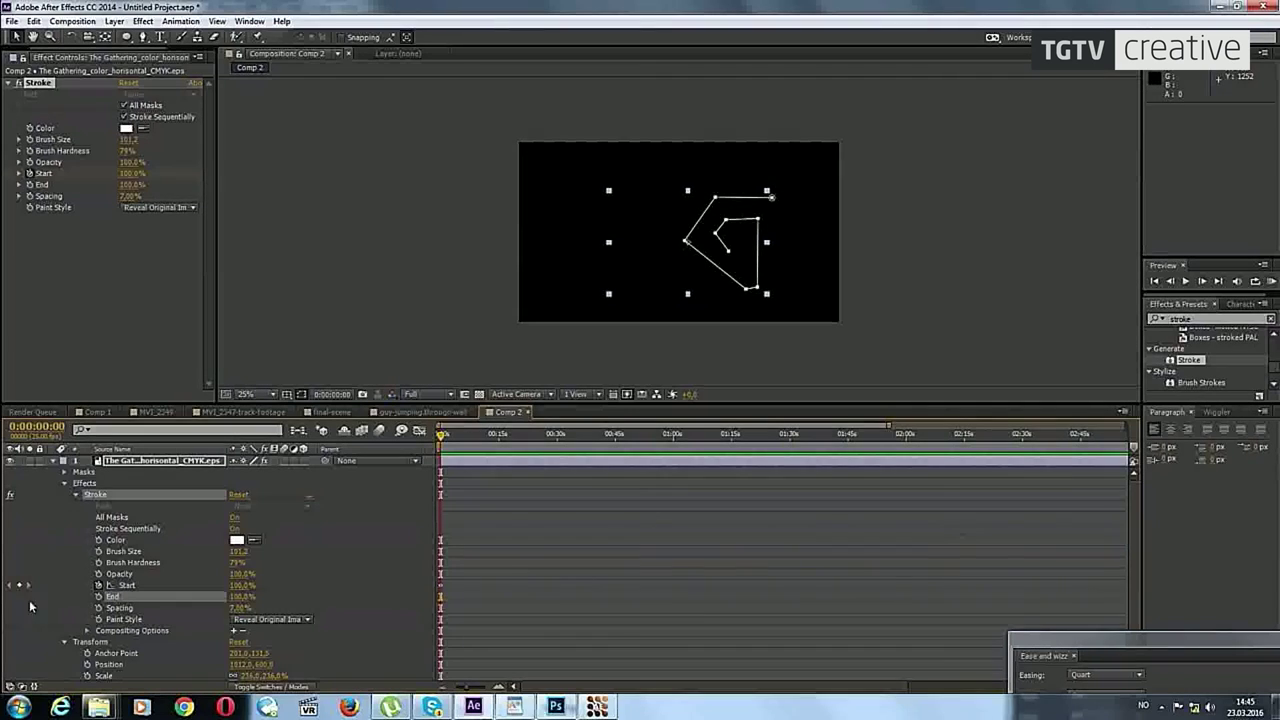
pyautogui.click(98, 596)
pyautogui.click(470, 437)
pyautogui.moveTo(470, 440); pyautogui.dragTo(473, 438)
pyautogui.moveTo(231, 597); pyautogui.dragTo(352, 556)
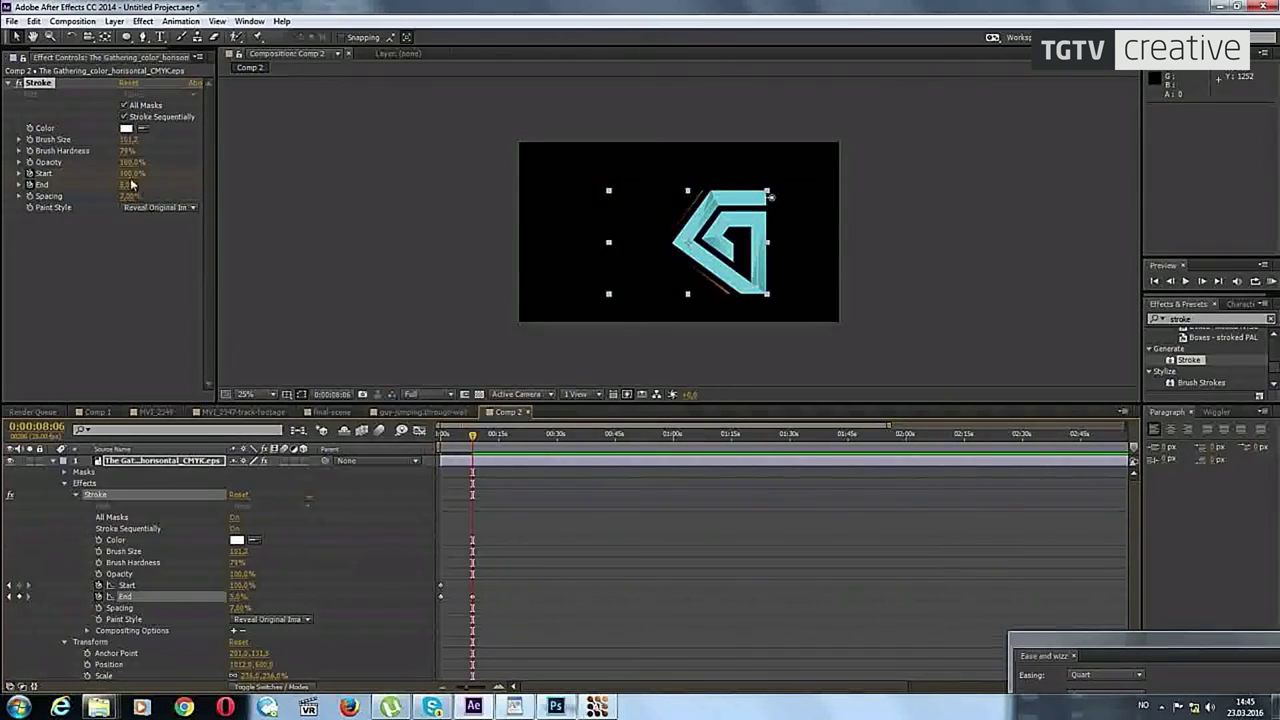
# Step: Lower Brush Size to about 92.5, preview the reveal, and select both End keyframes
pyautogui.moveTo(127, 139); pyautogui.dragTo(90, 139)
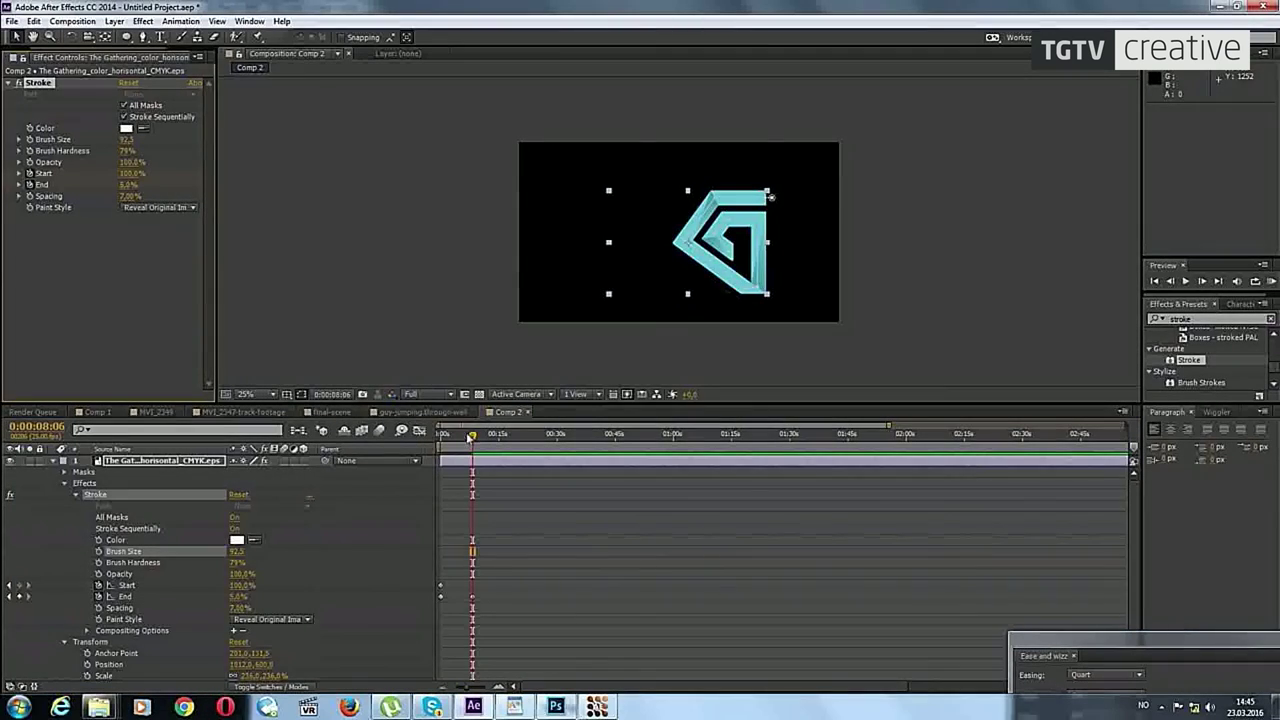
pyautogui.press('Home')
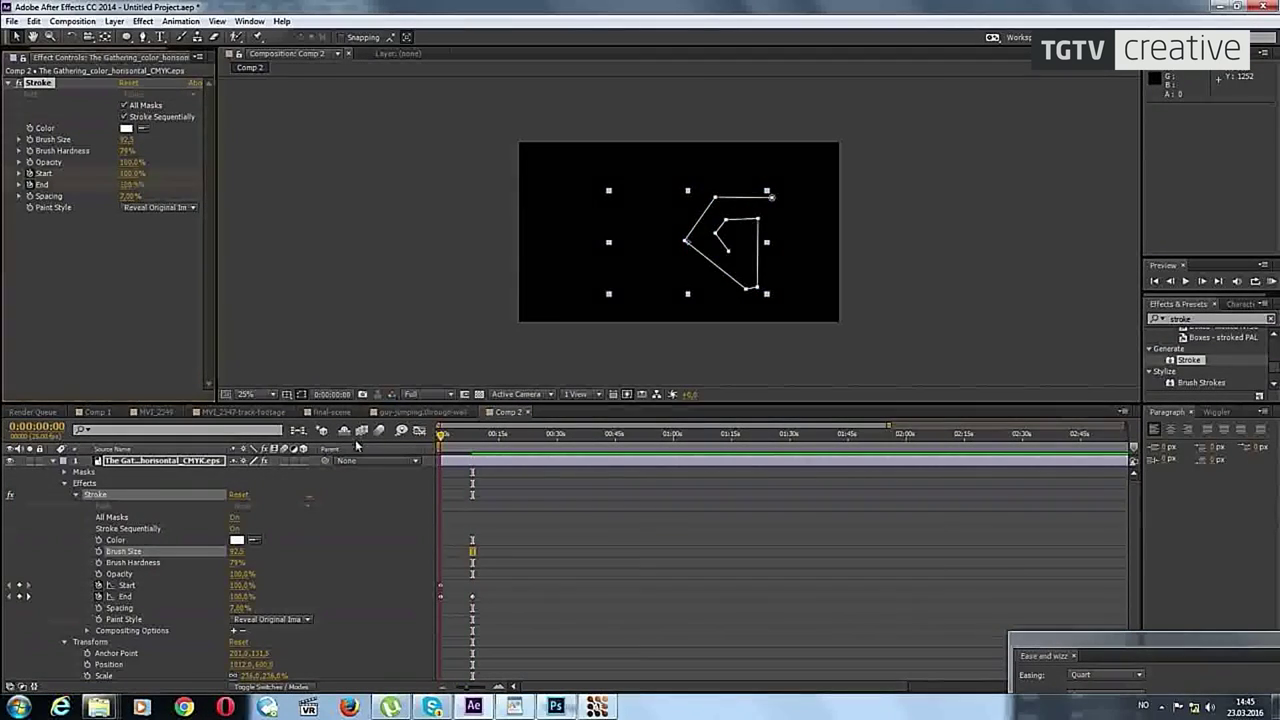
pyautogui.click(472, 597)
pyautogui.press('space')
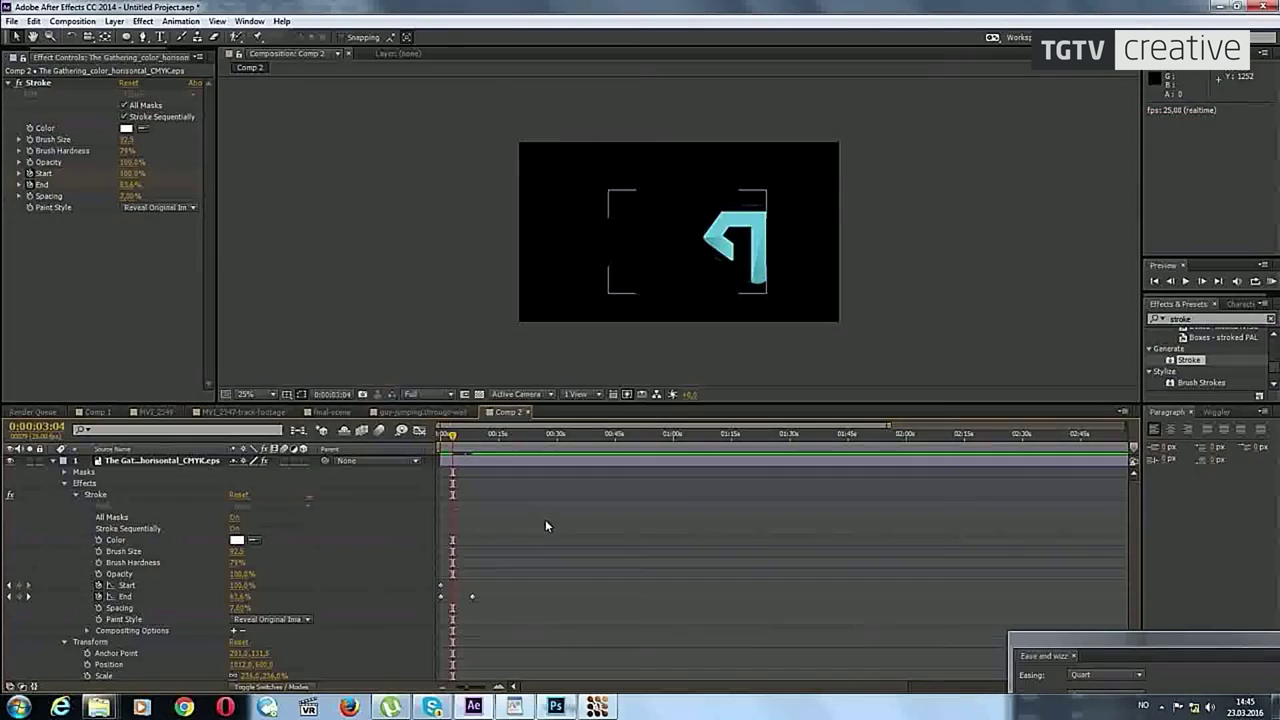
pyautogui.moveTo(543, 602); pyautogui.dragTo(443, 590)
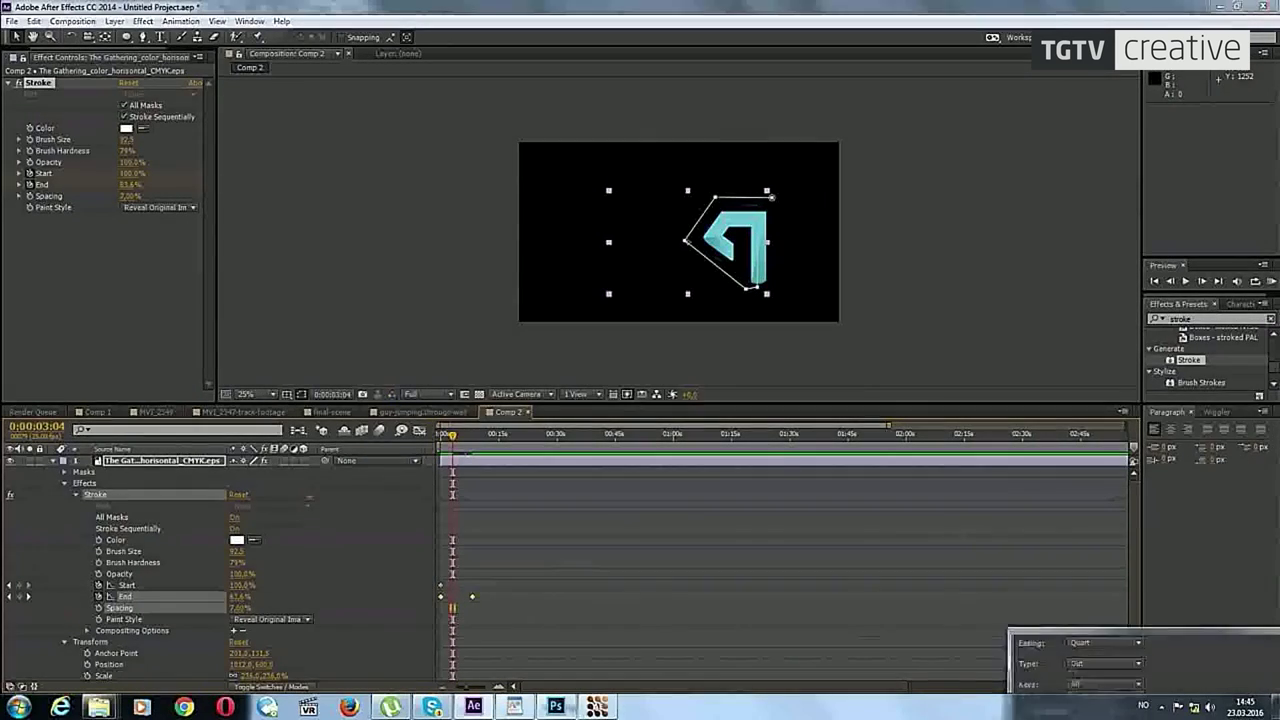
pyautogui.moveTo(1128, 660); pyautogui.dragTo(1062, 353)
# Step: Apply Ease and Wizz Expo In + Out easing to the End keyframes
pyautogui.click(1053, 378)
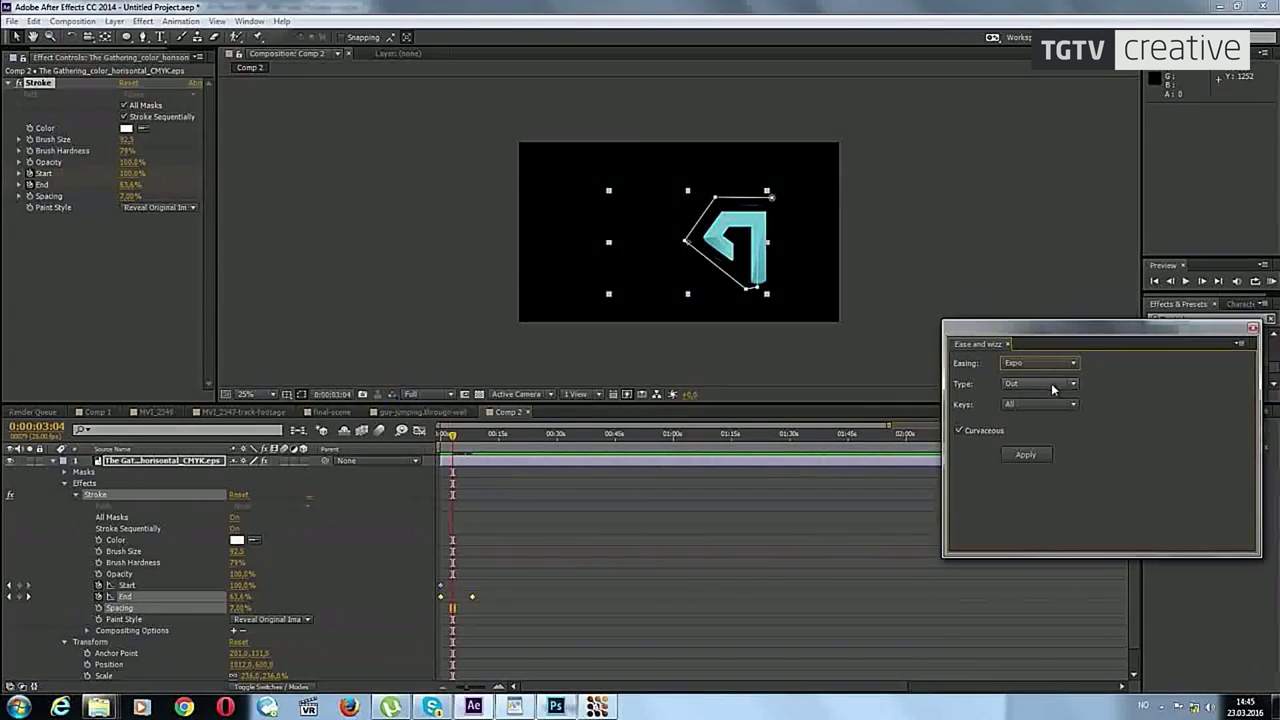
pyautogui.click(1037, 384)
pyautogui.click(1017, 398)
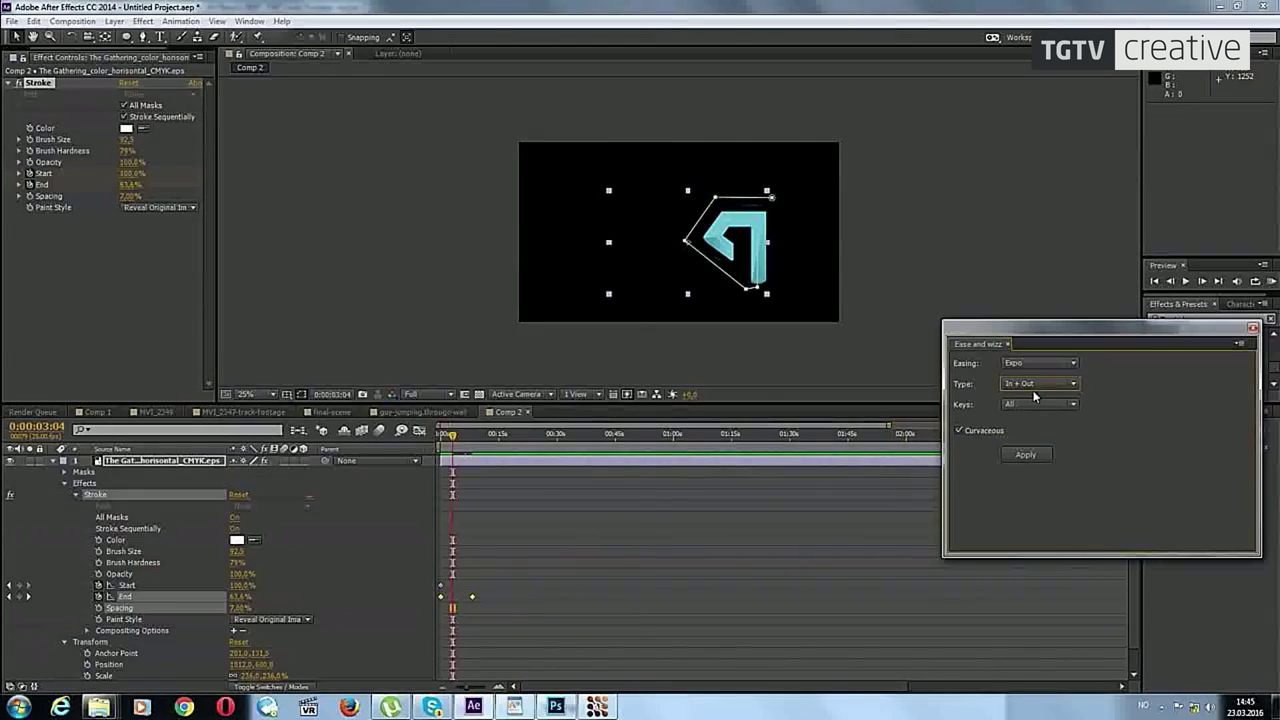
pyautogui.click(1024, 455)
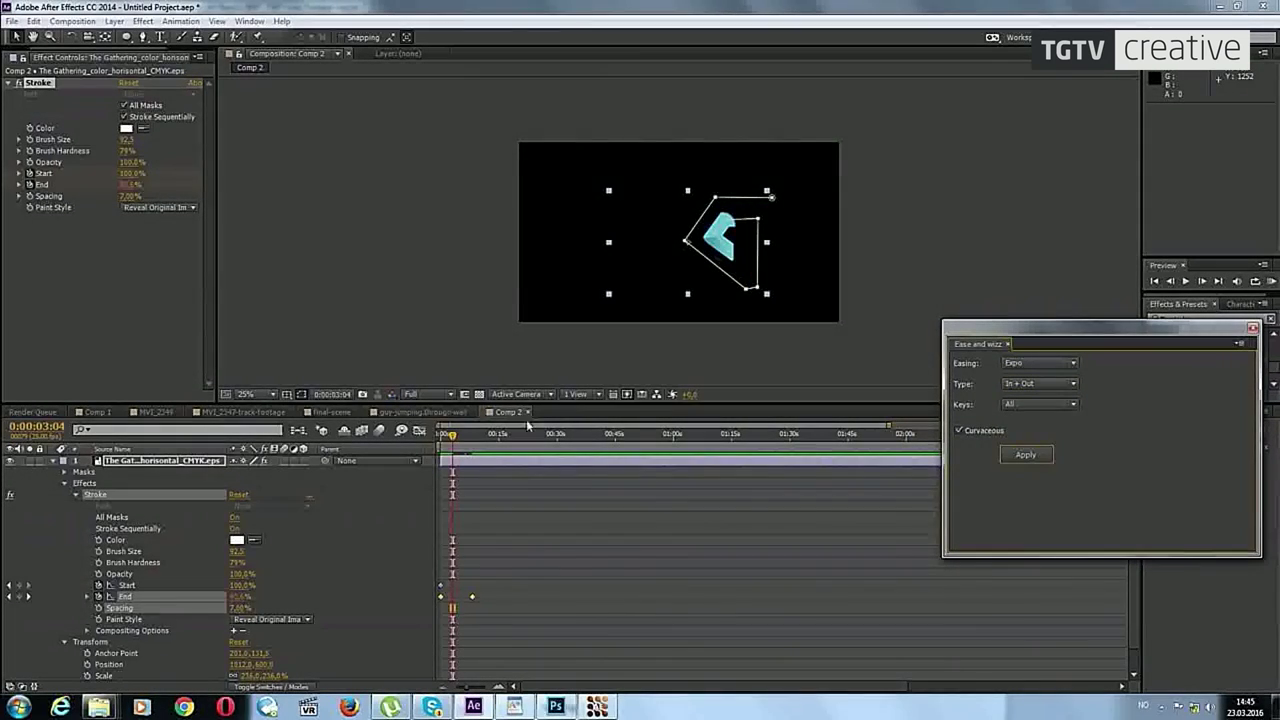
pyautogui.press('Home')
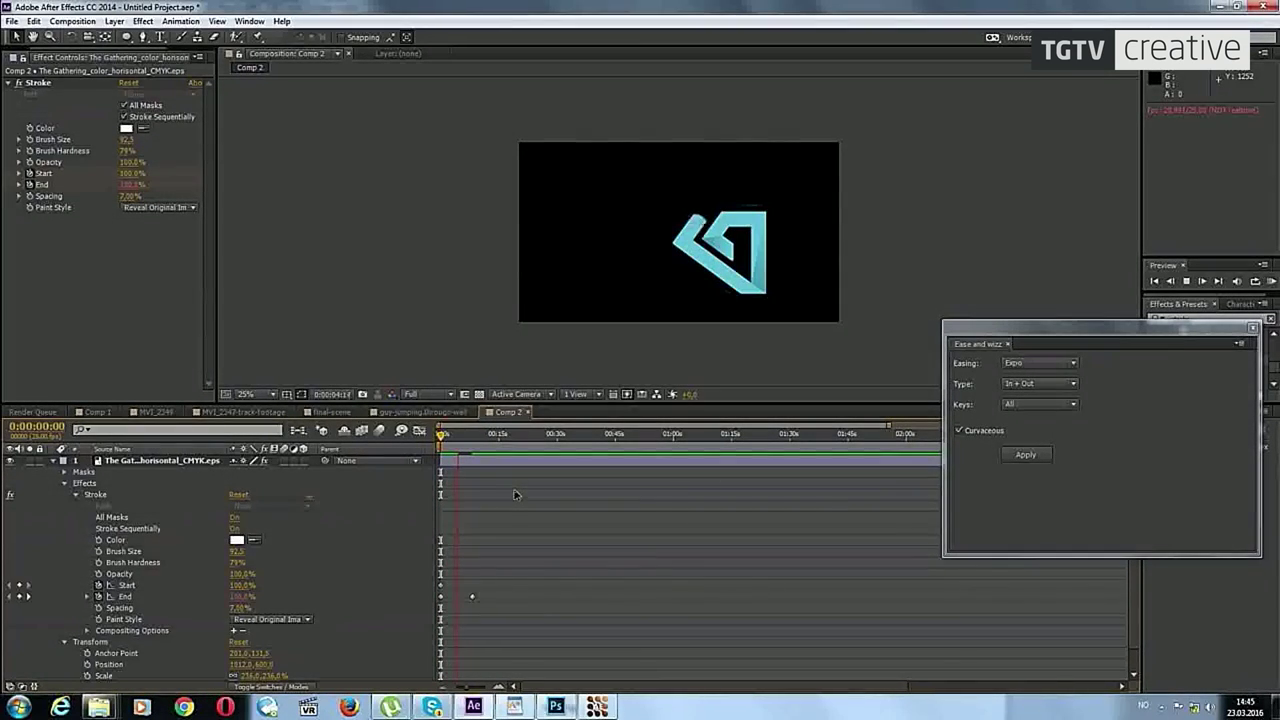
# Step: Switch the easing to Quint, move the last End keyframe earlier, and preview the reveal
pyautogui.click(1052, 363)
pyautogui.click(1040, 392)
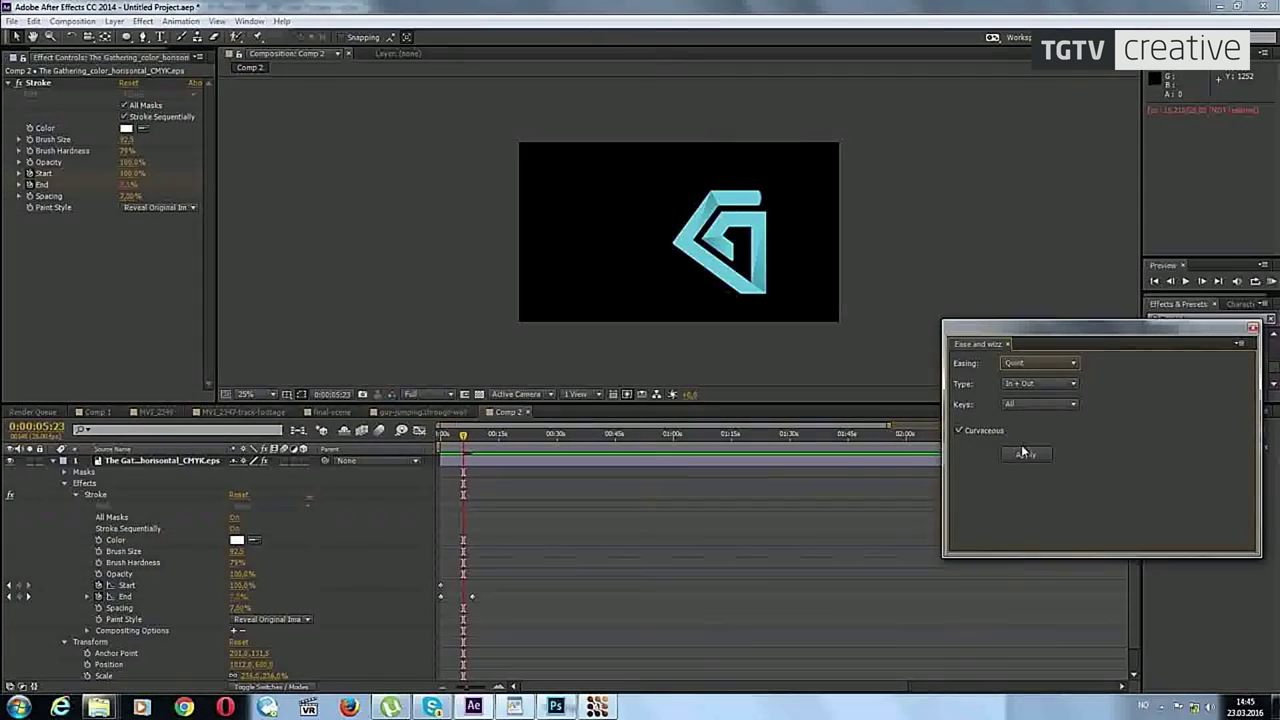
pyautogui.moveTo(472, 596); pyautogui.dragTo(459, 598)
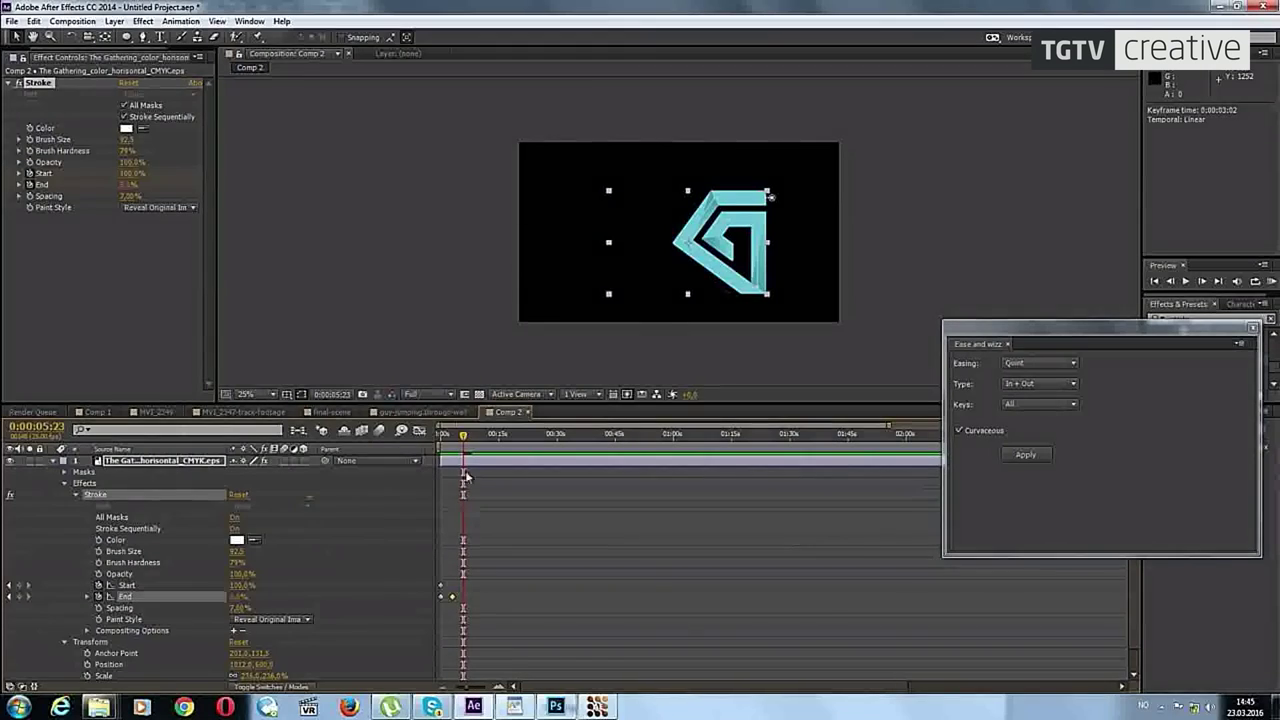
pyautogui.press('Home')
pyautogui.click(540, 523)
pyautogui.press('space')
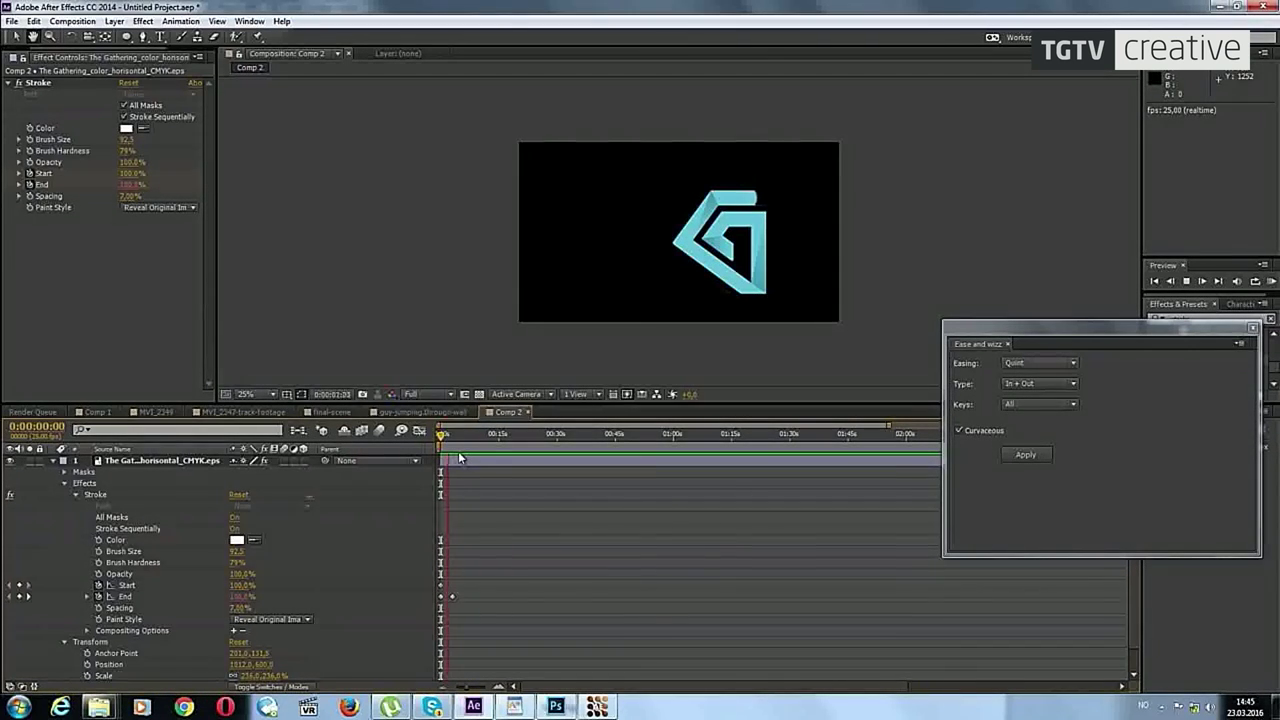
pyautogui.press('space')
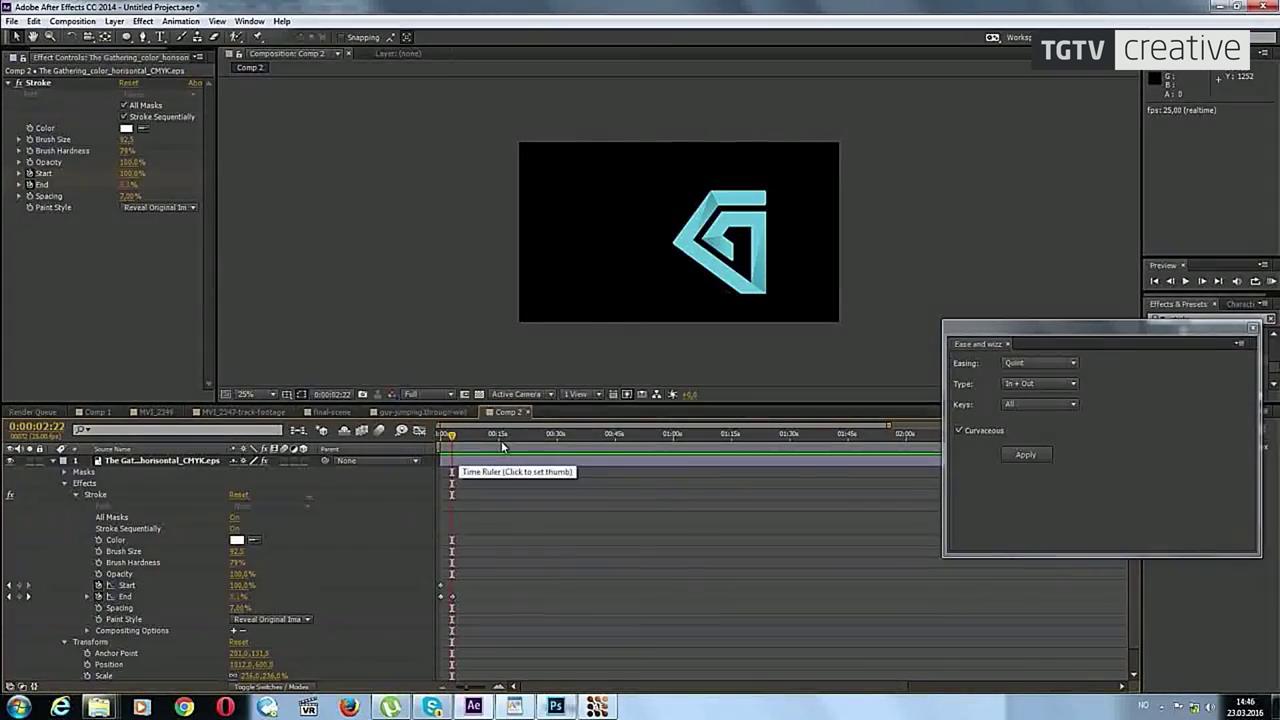